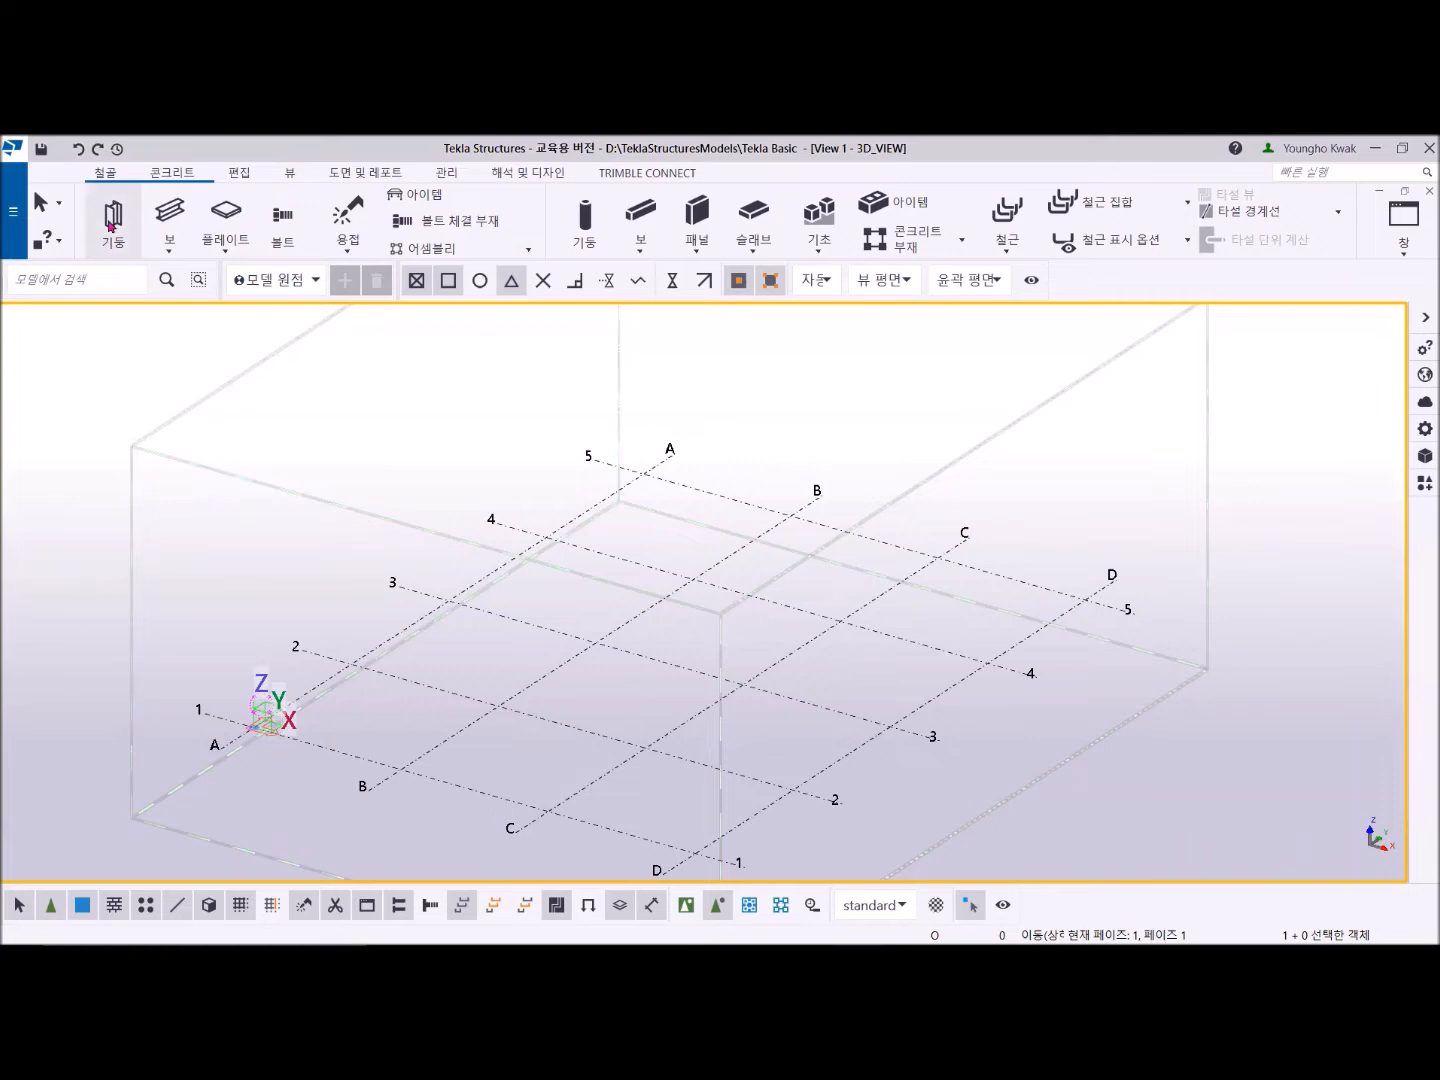
# Step: Place steel columns at grid intersections B-2 and C-4, with the steel column properties shown for the second one
pyautogui.click(112, 224)
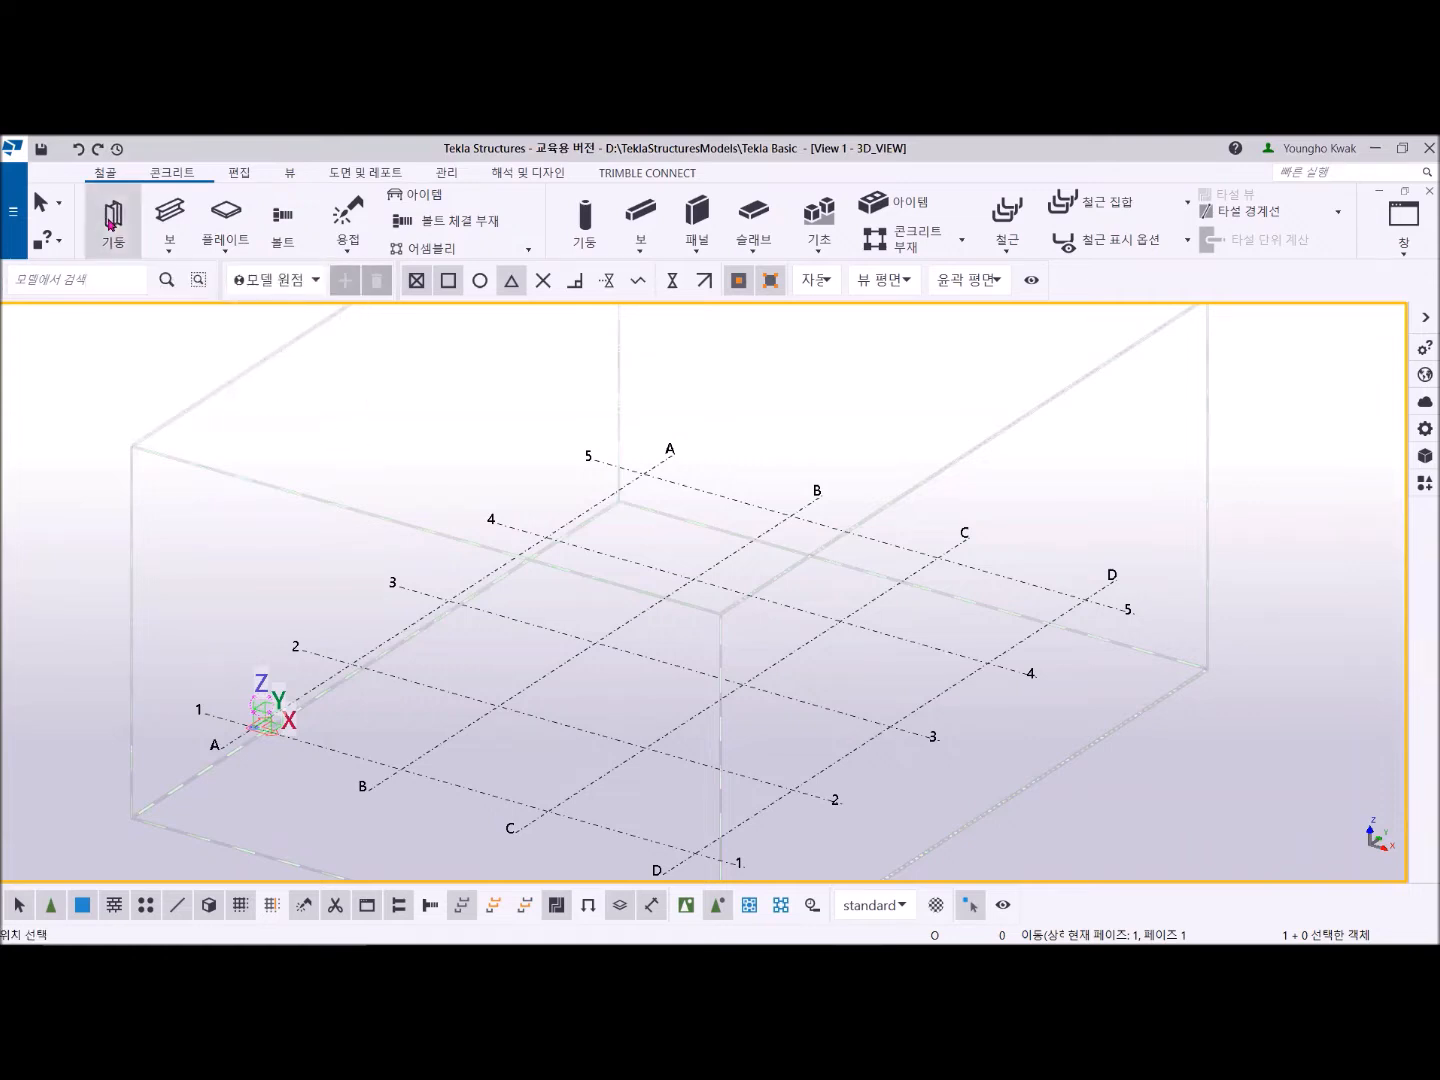
pyautogui.click(498, 707)
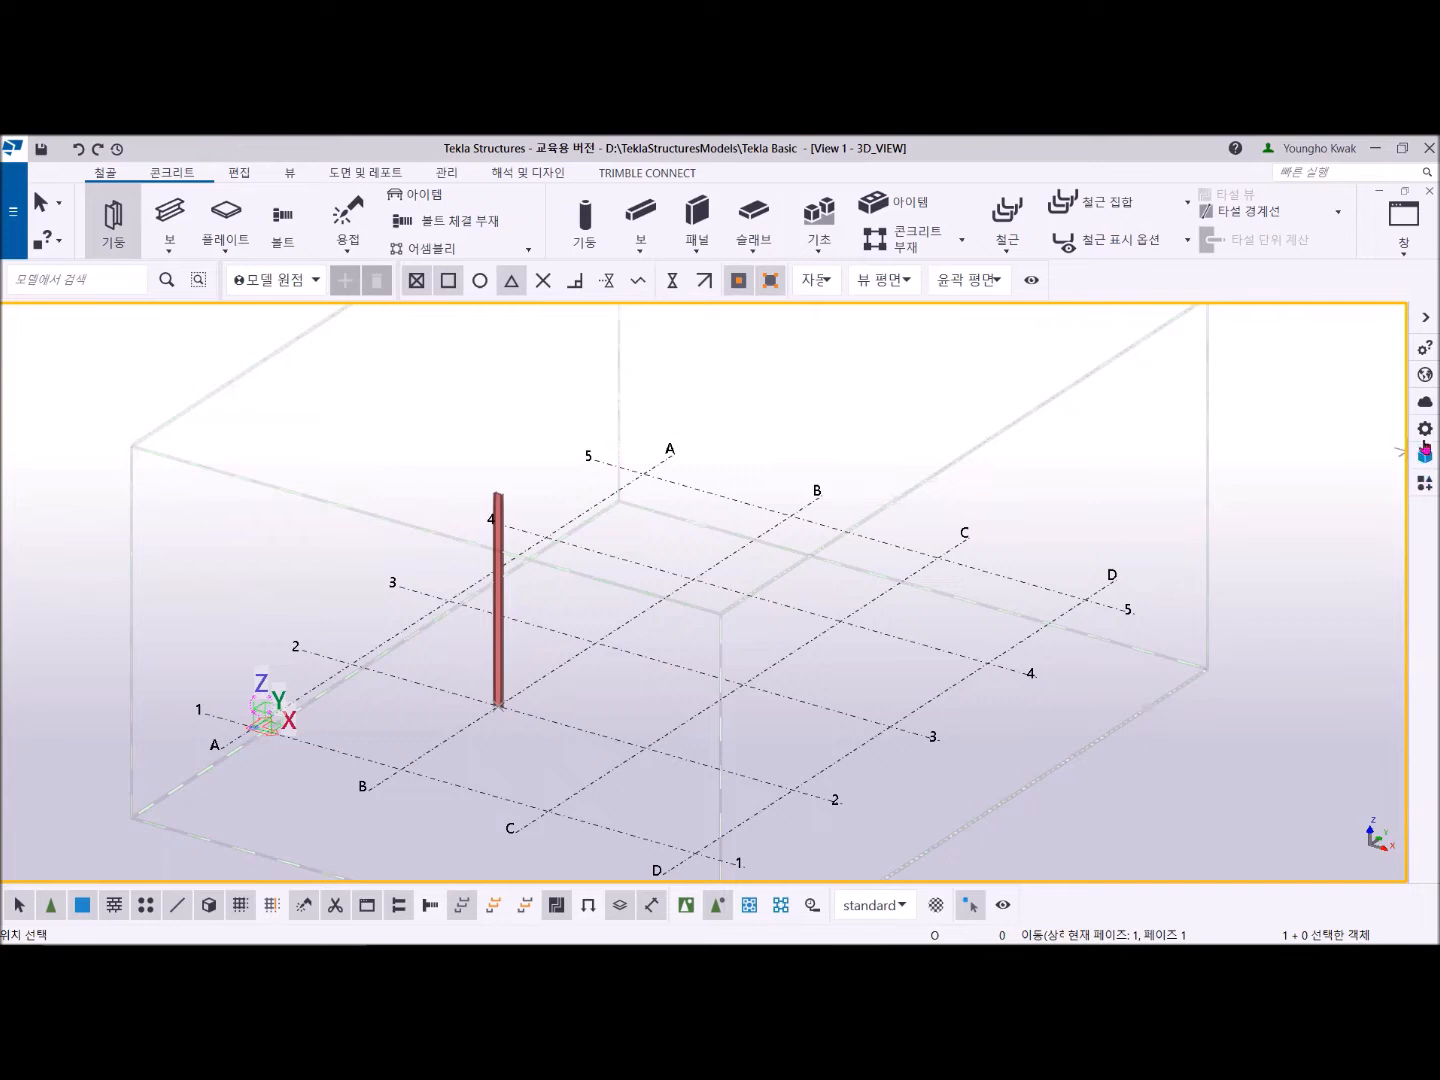
pyautogui.click(1425, 430)
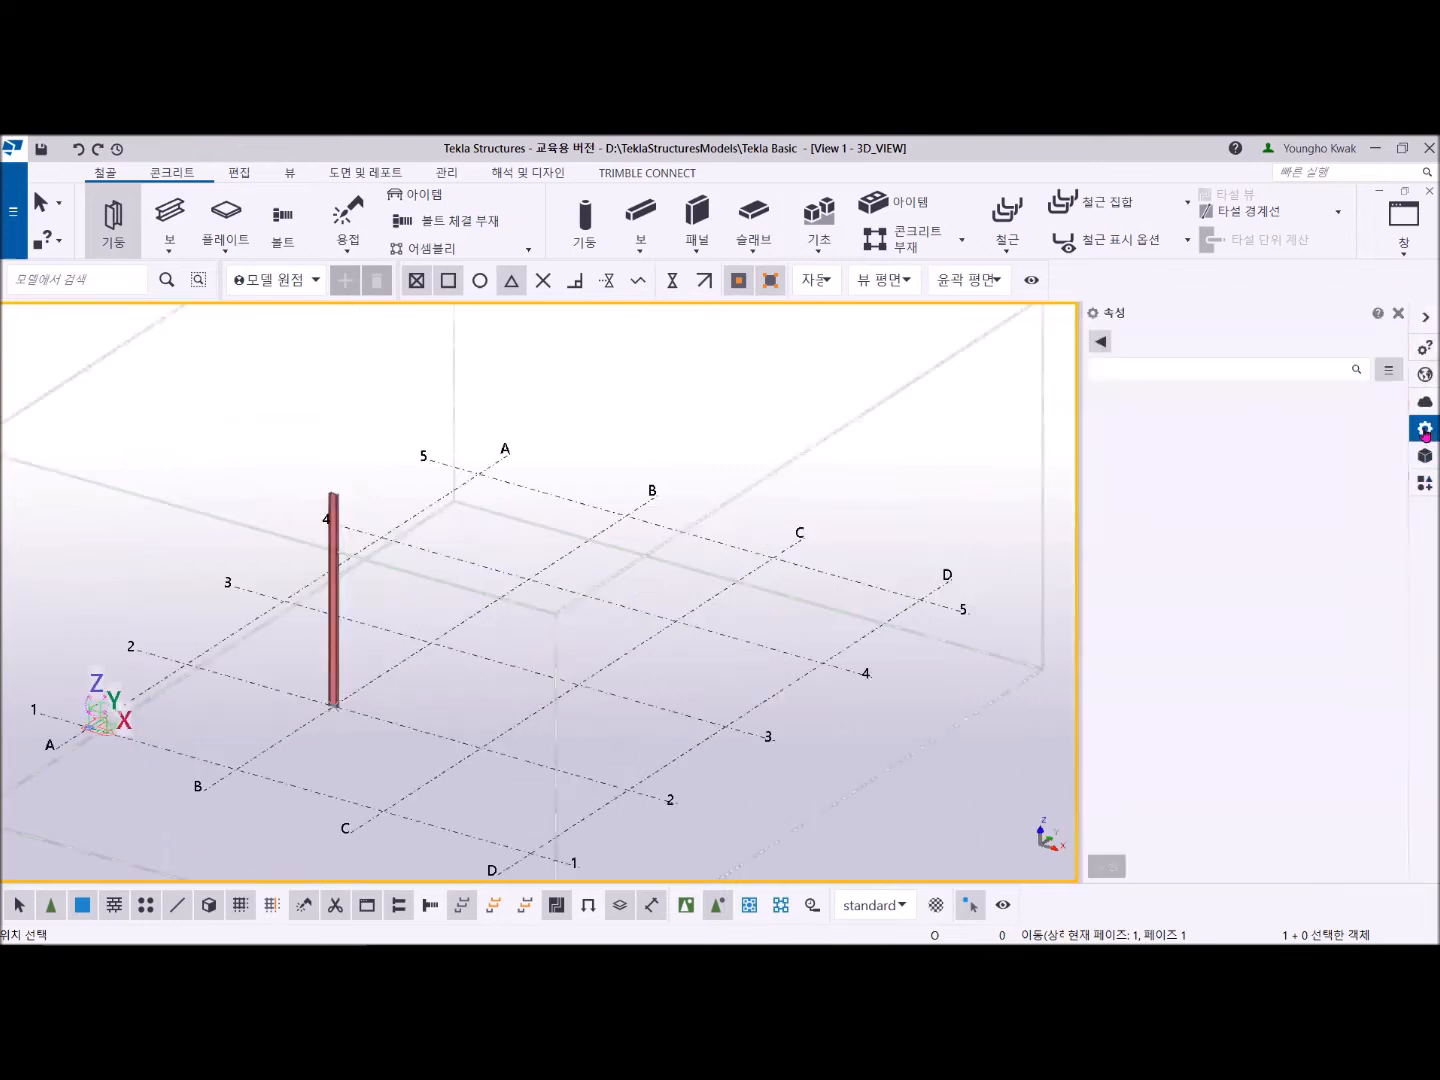
pyautogui.click(1100, 343)
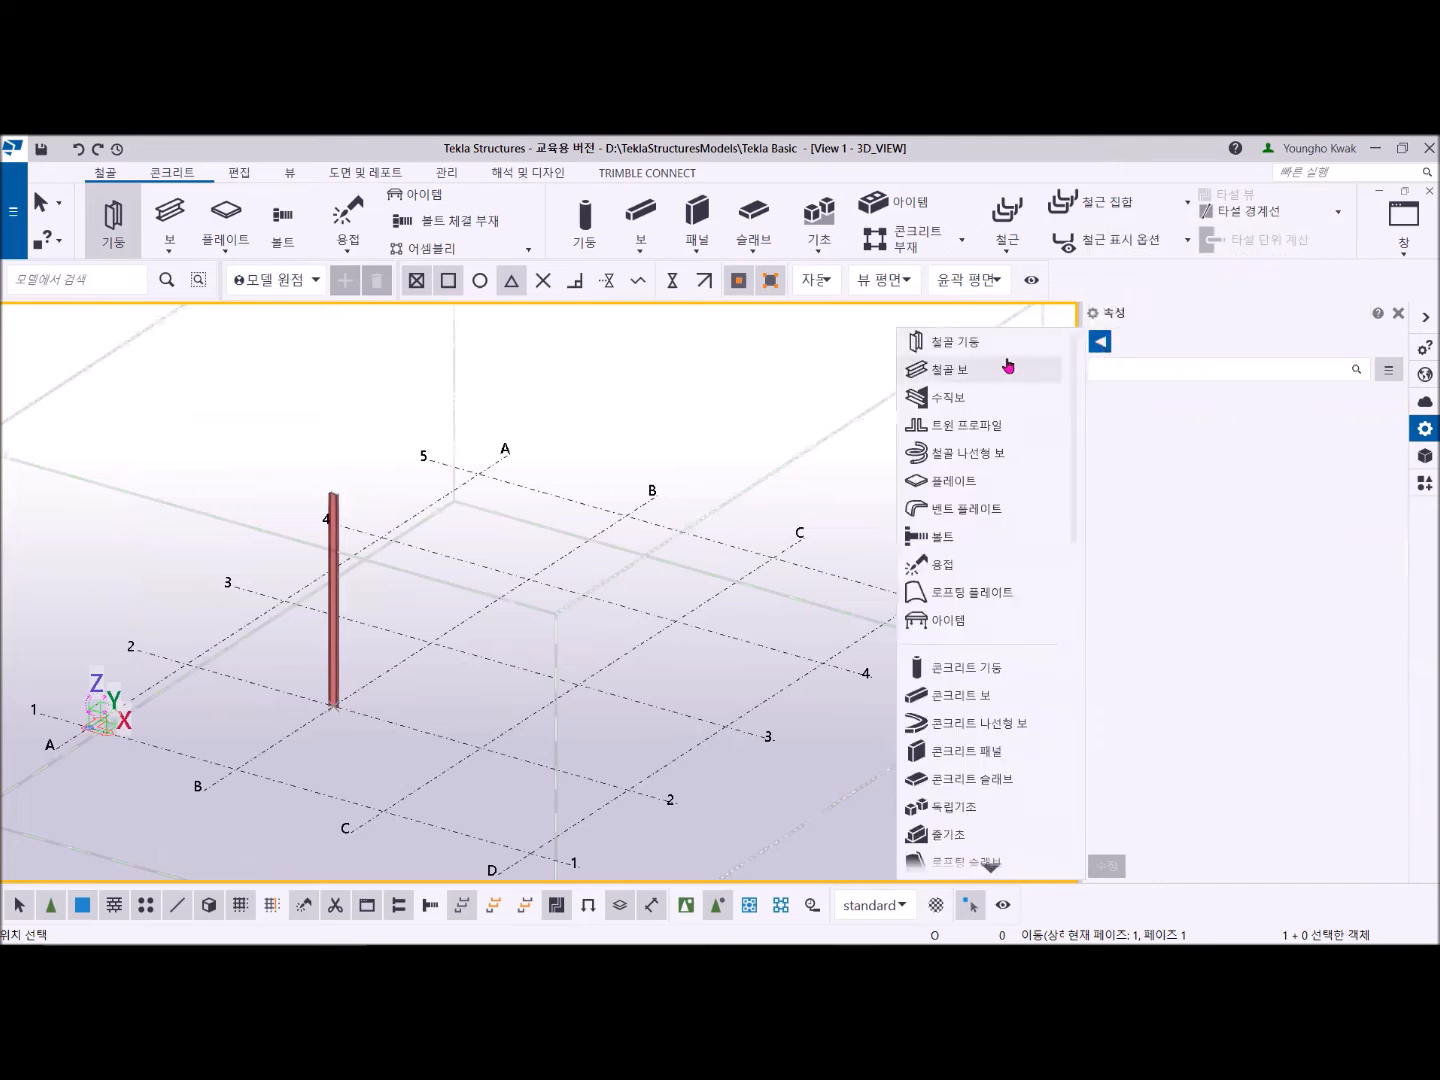
pyautogui.click(966, 350)
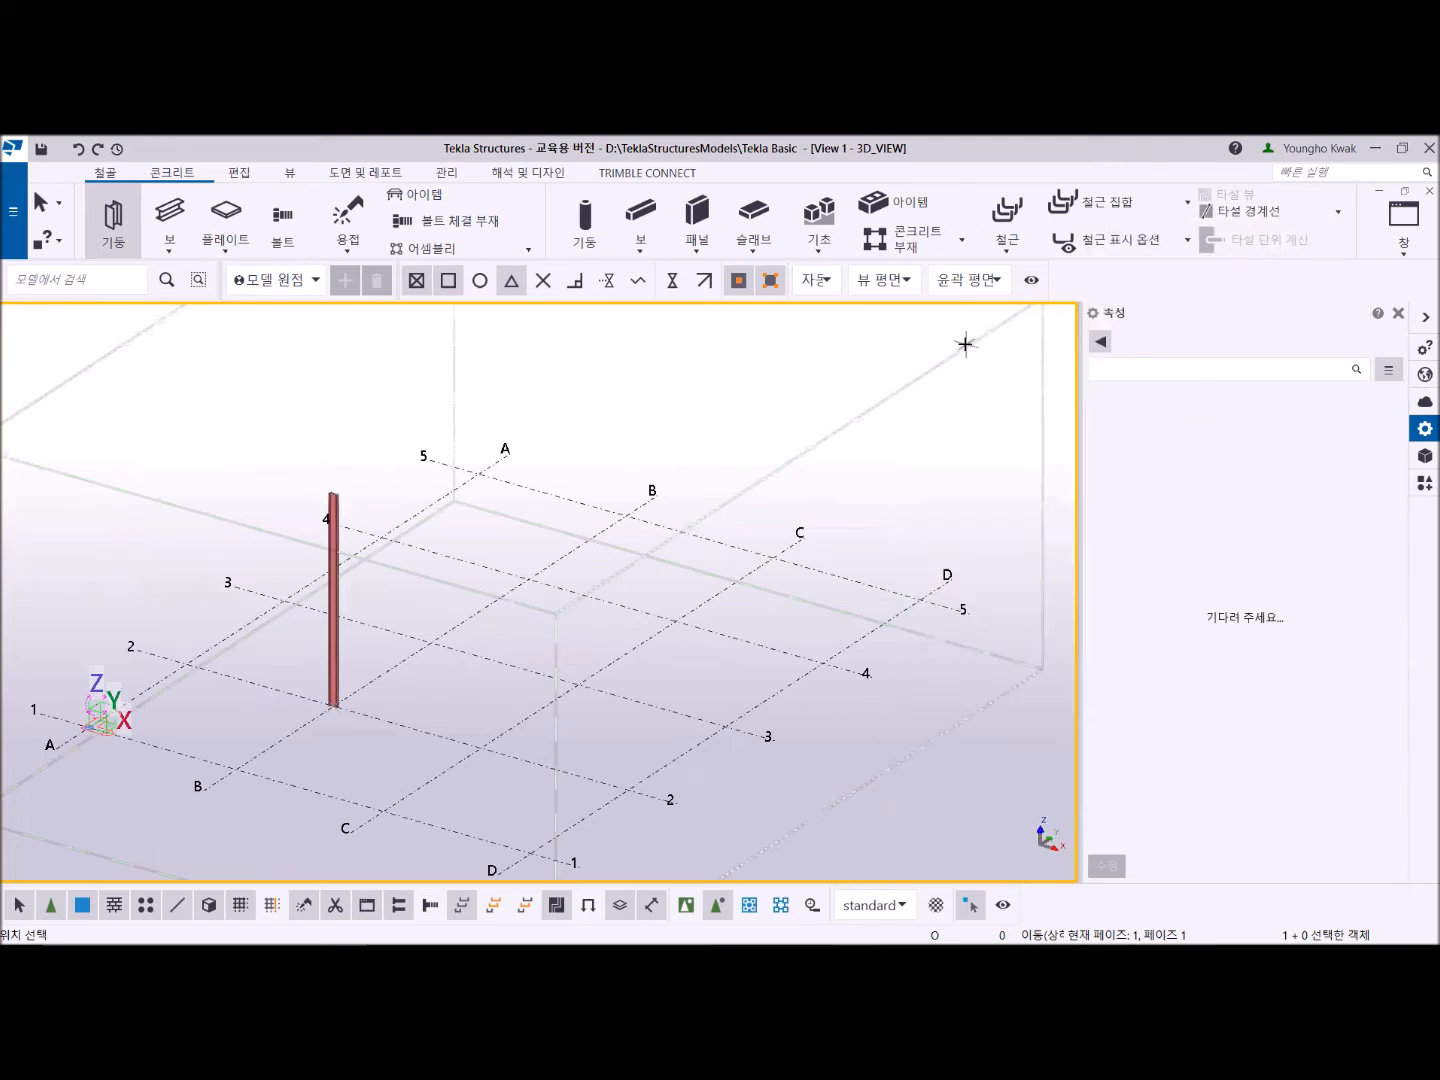
pyautogui.click(674, 619)
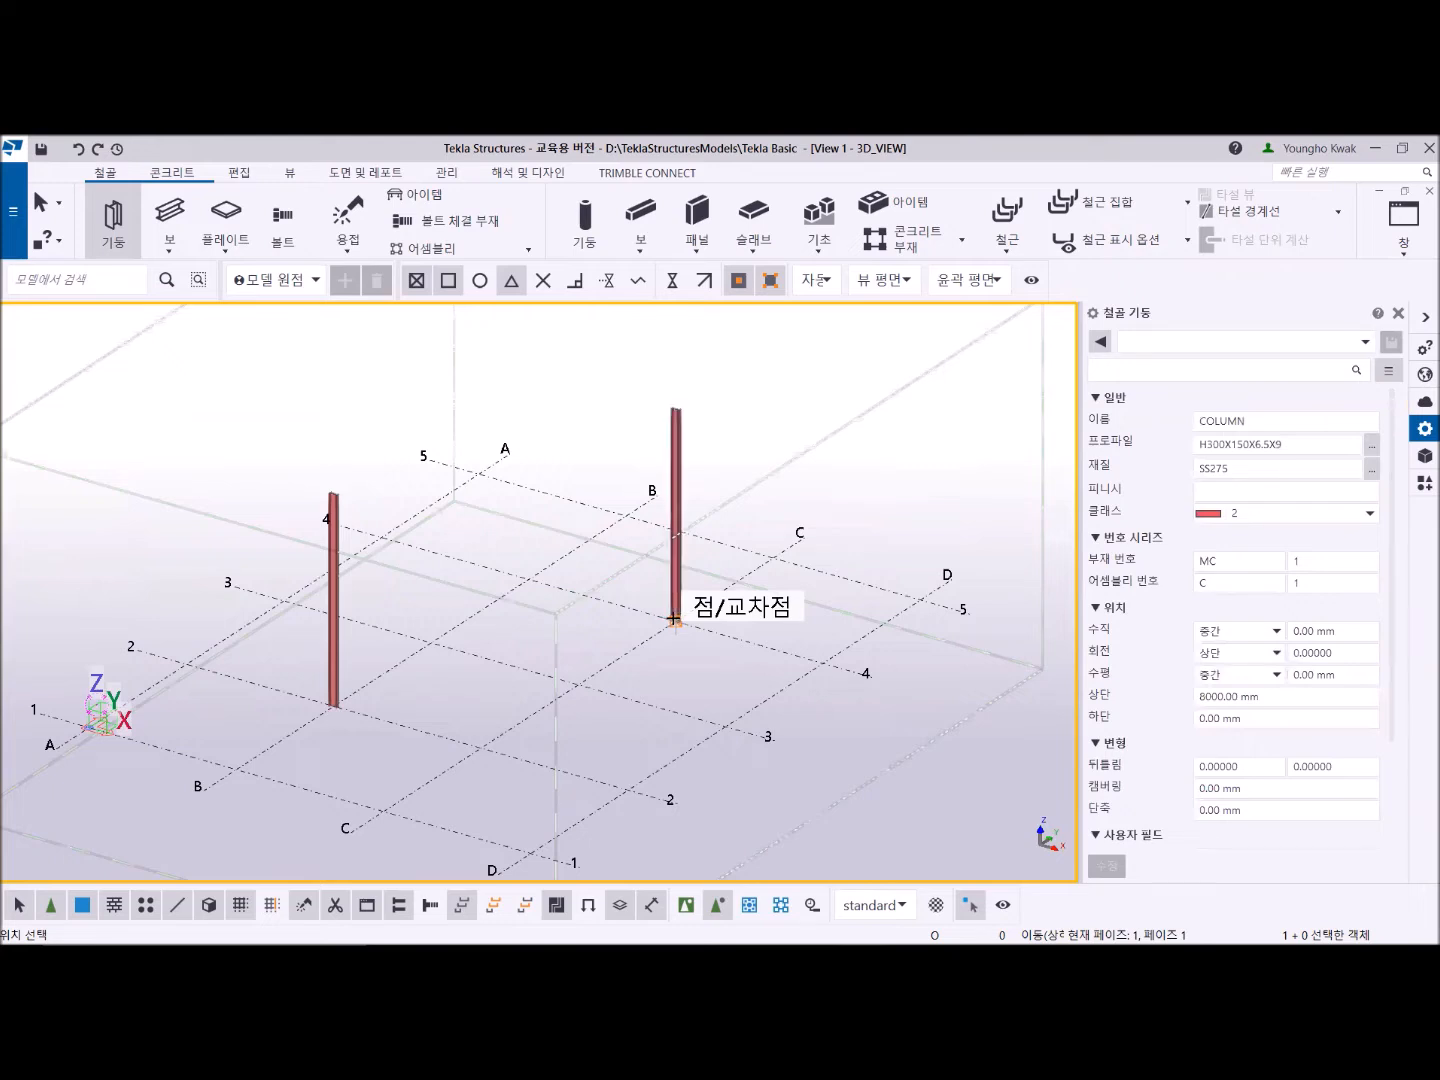
pyautogui.rightClick(681, 348)
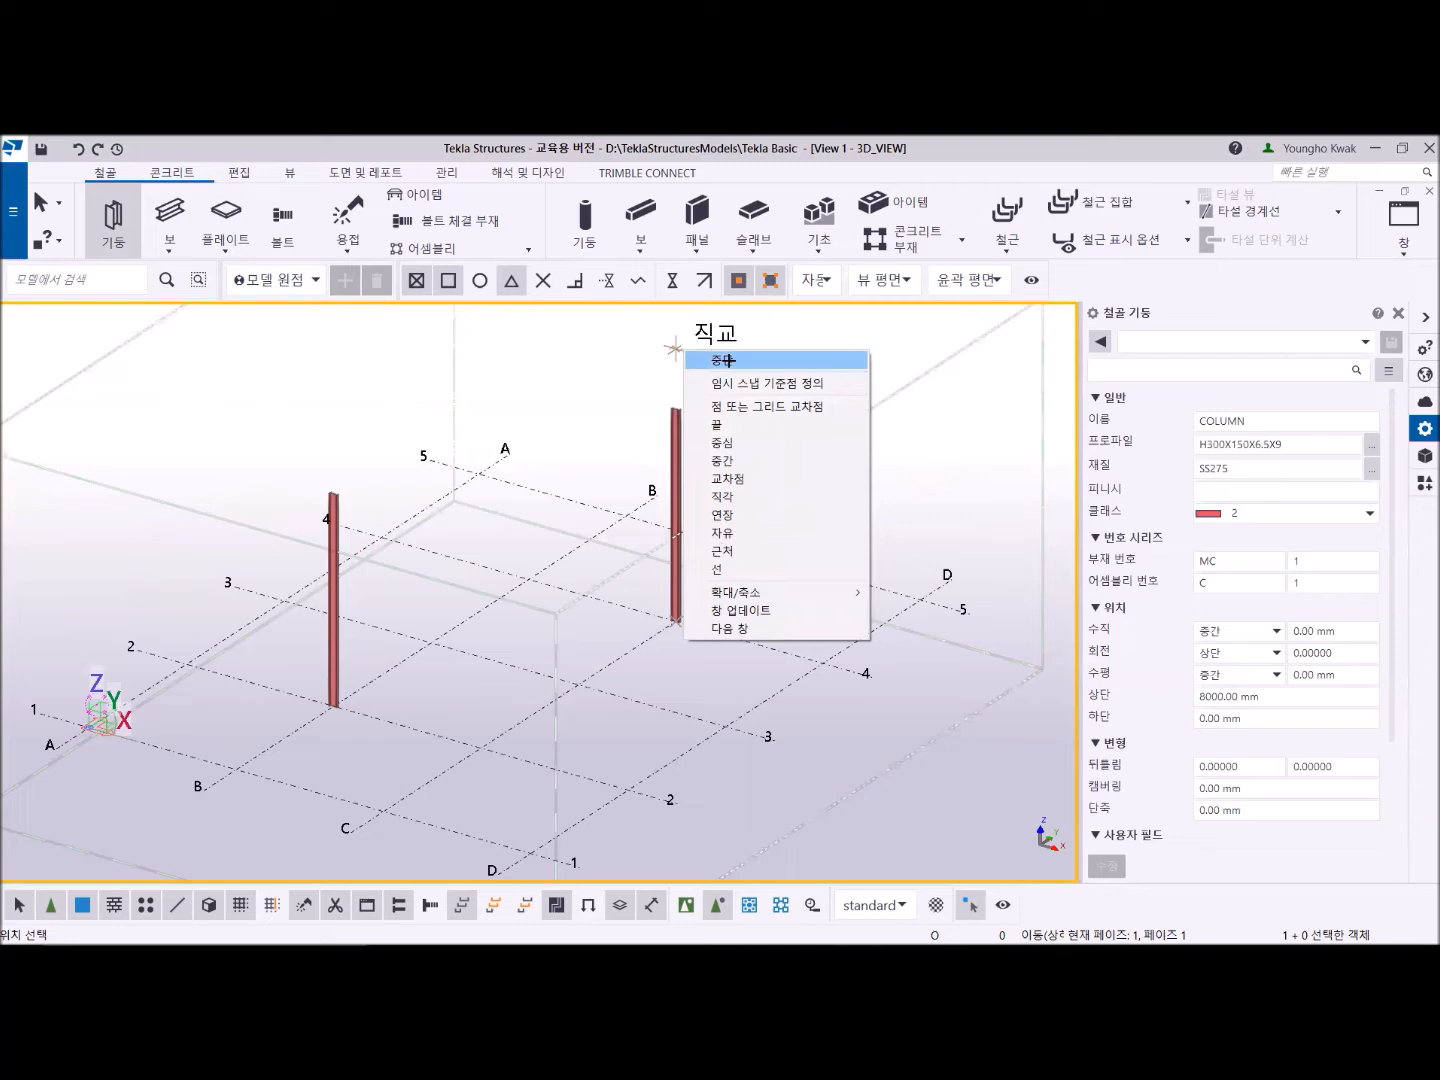
pyautogui.click(727, 360)
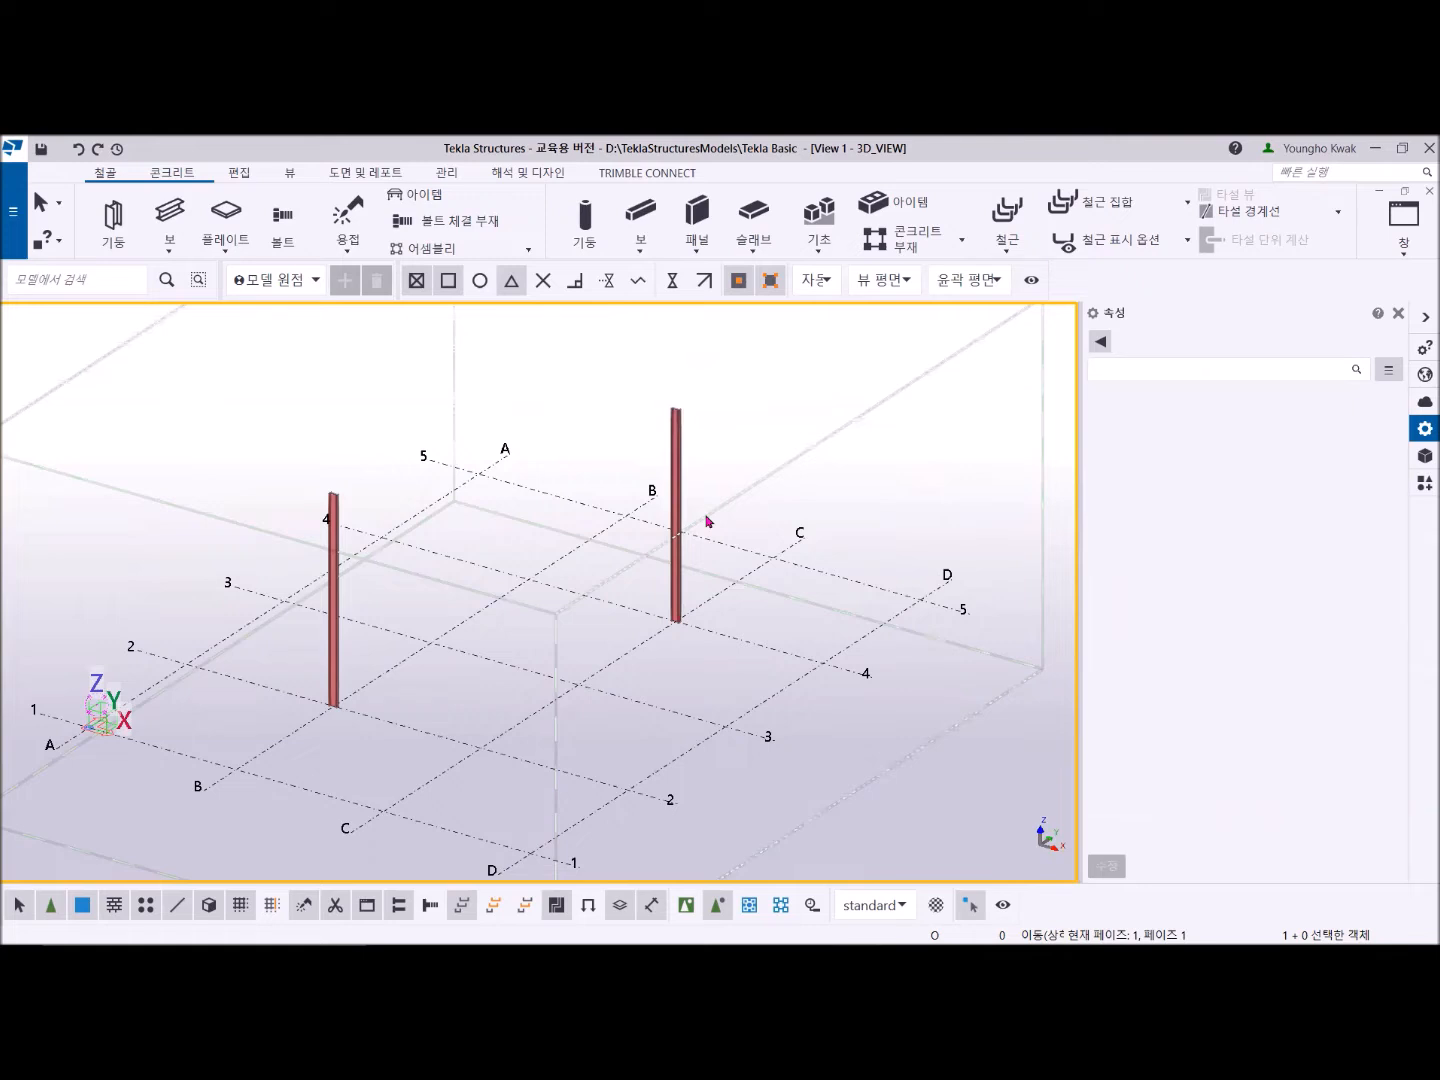
# Step: Place another steel column at grid intersection C-3 using the steel column properties, and end the command
pyautogui.click(1425, 429)
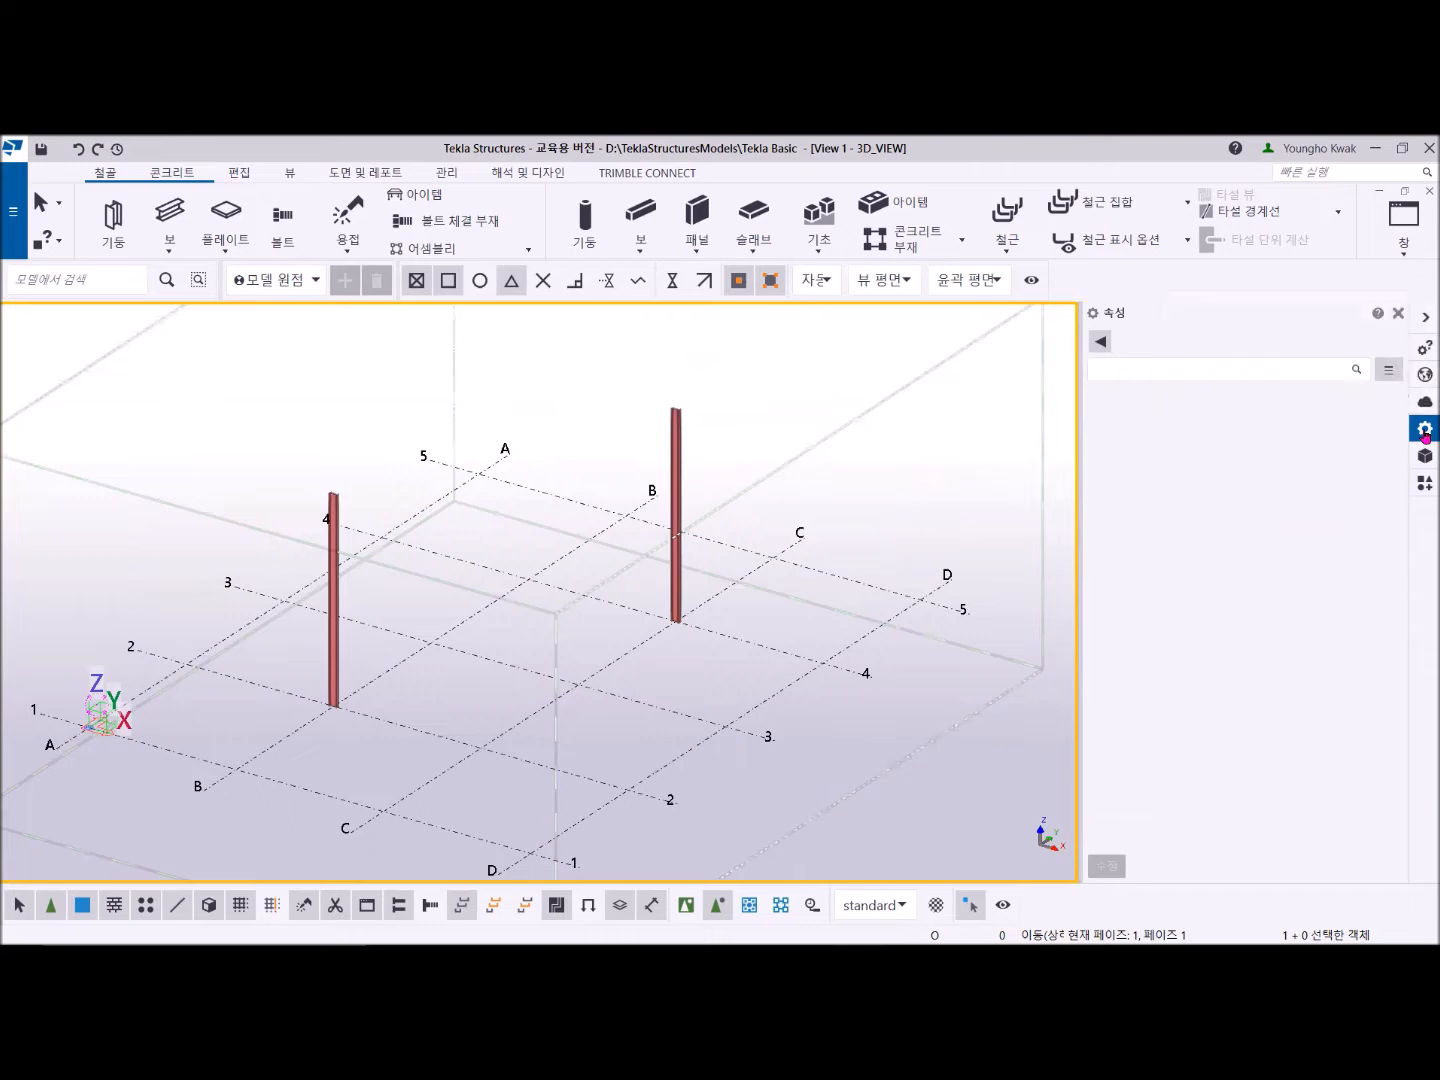
pyautogui.click(1101, 342)
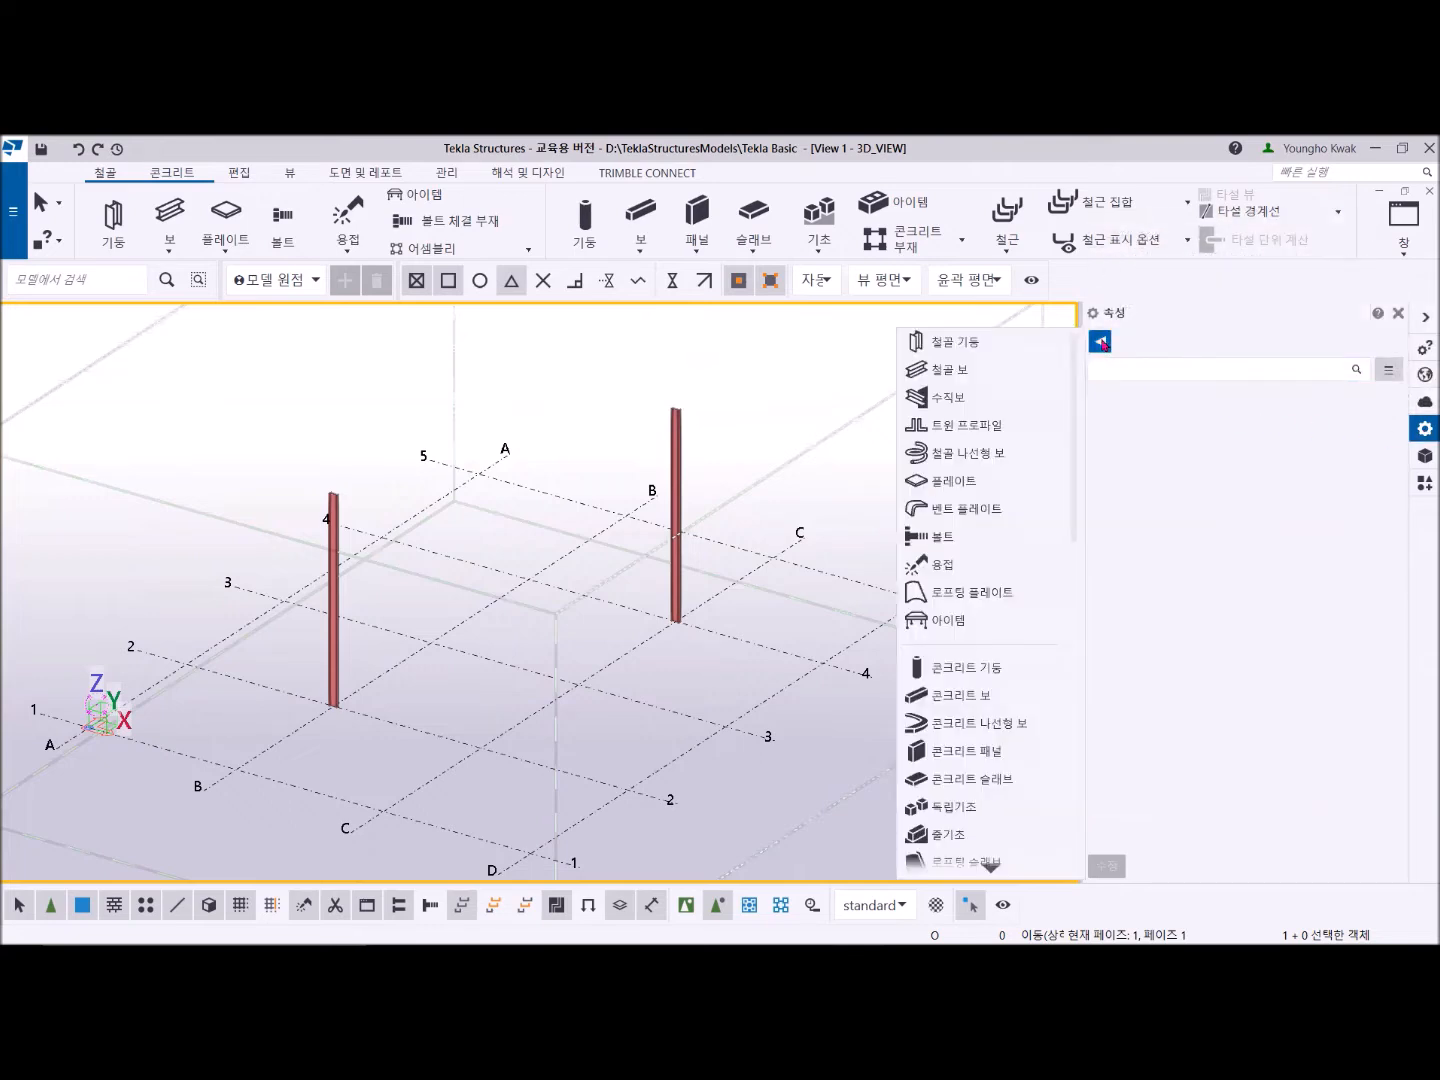
pyautogui.click(968, 345)
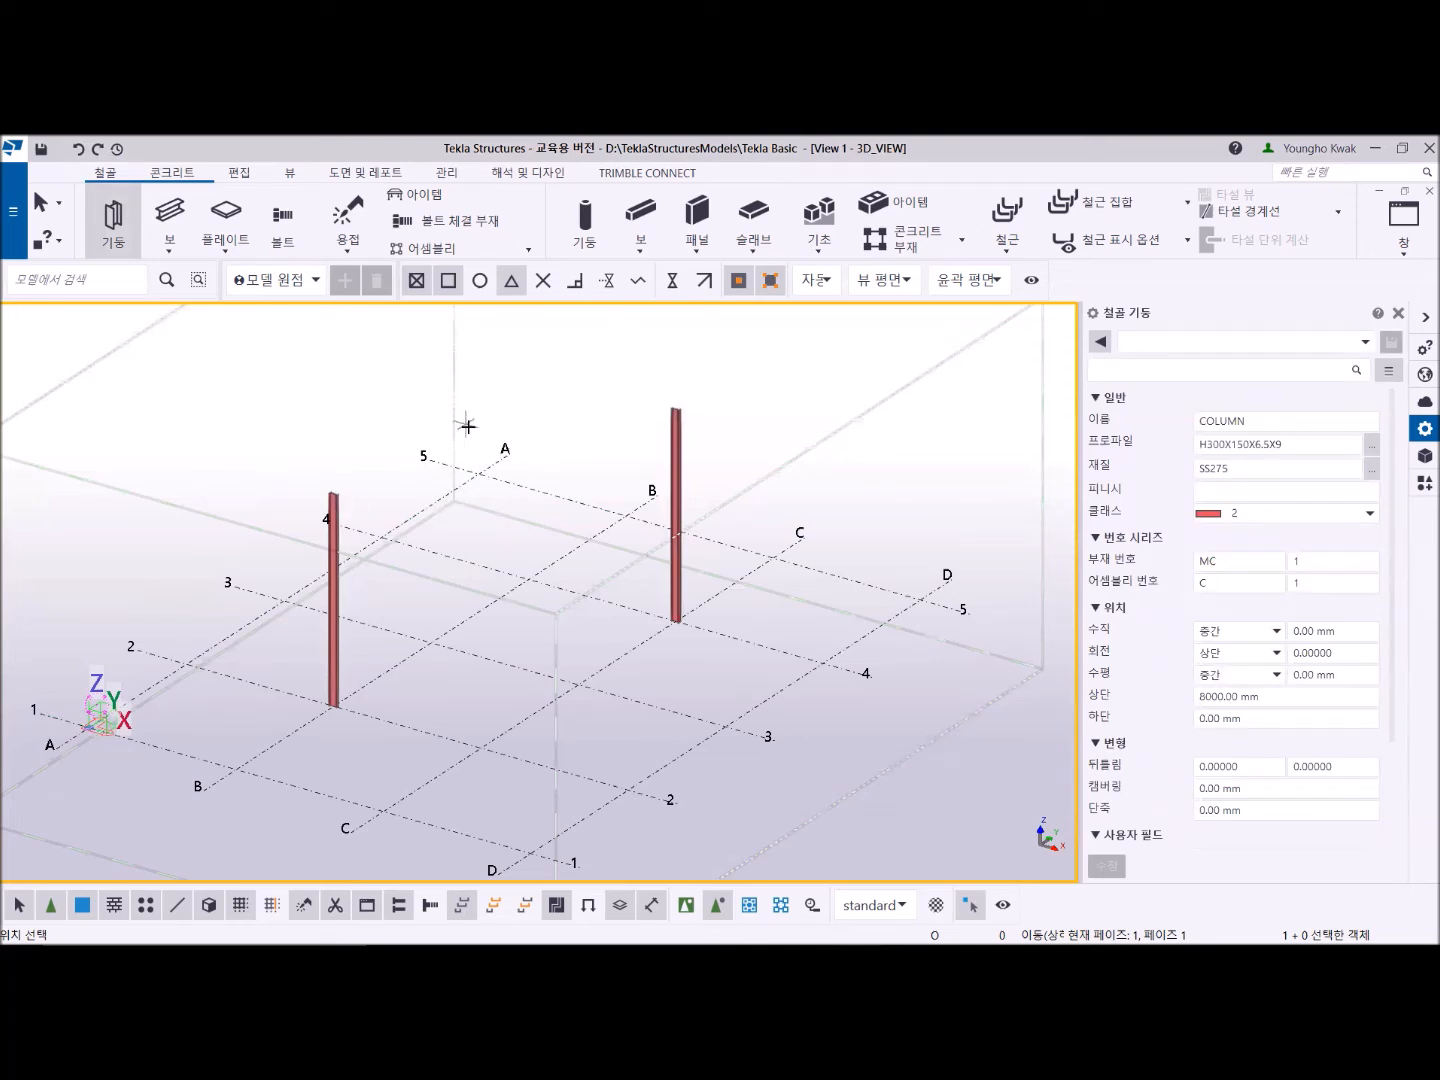
pyautogui.click(578, 685)
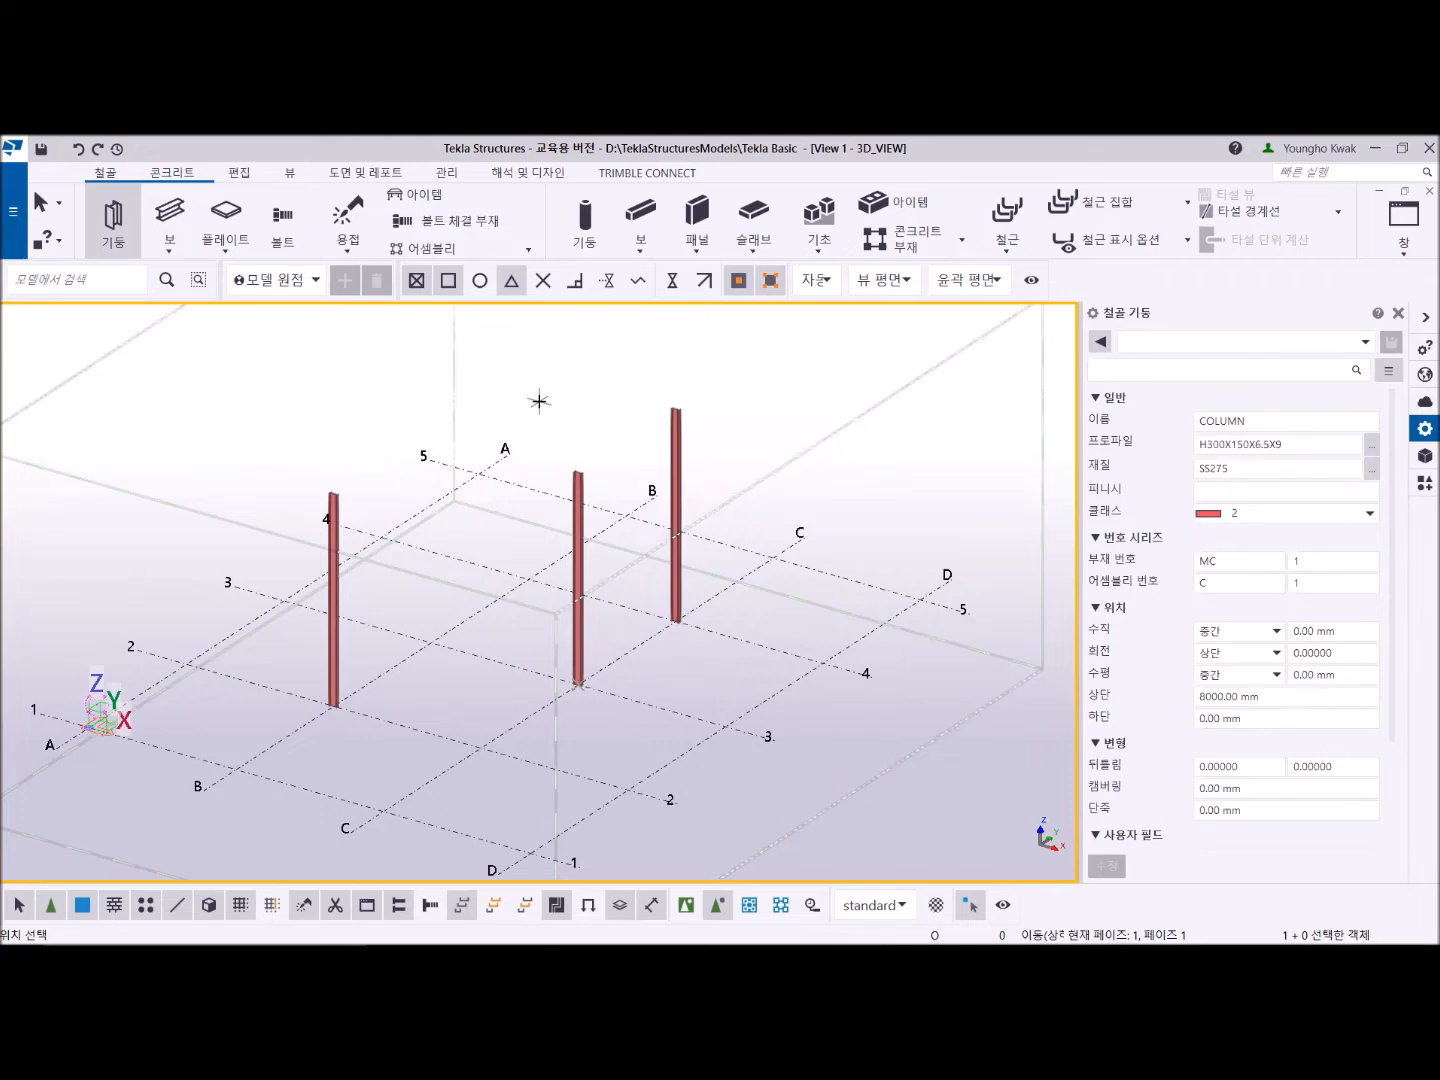
pyautogui.press('Escape')
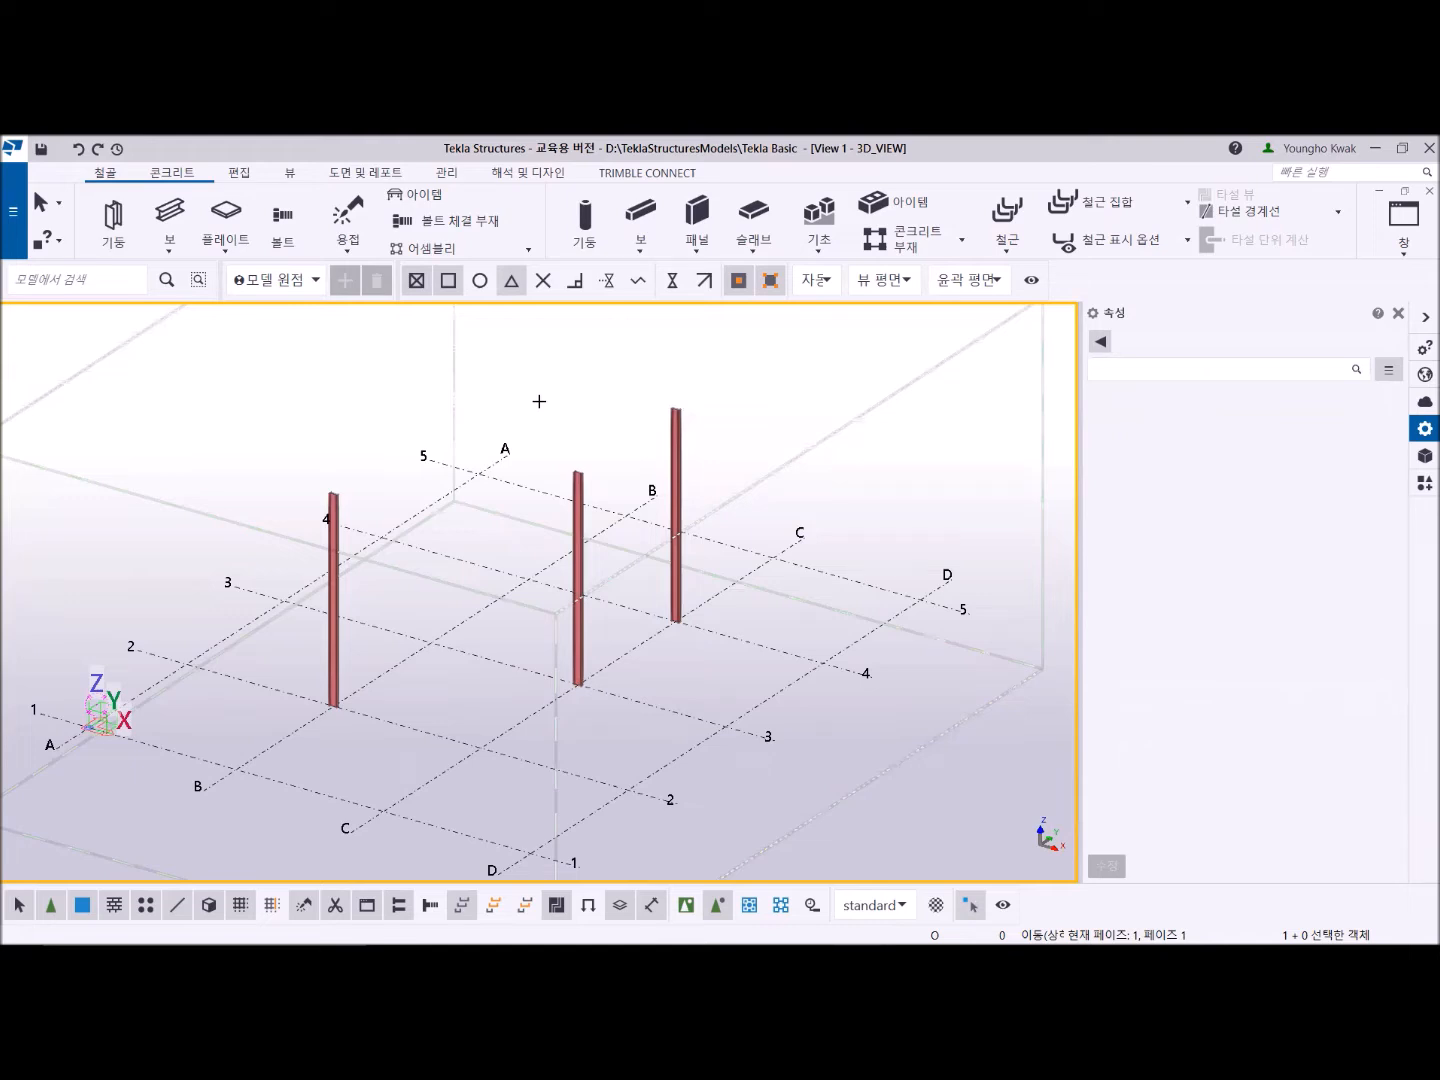
# Step: Select the steel column at grid intersection C-4 and change its name property to 기둥
pyautogui.moveTo(539, 401); pyautogui.dragTo(519, 374, button='middle')
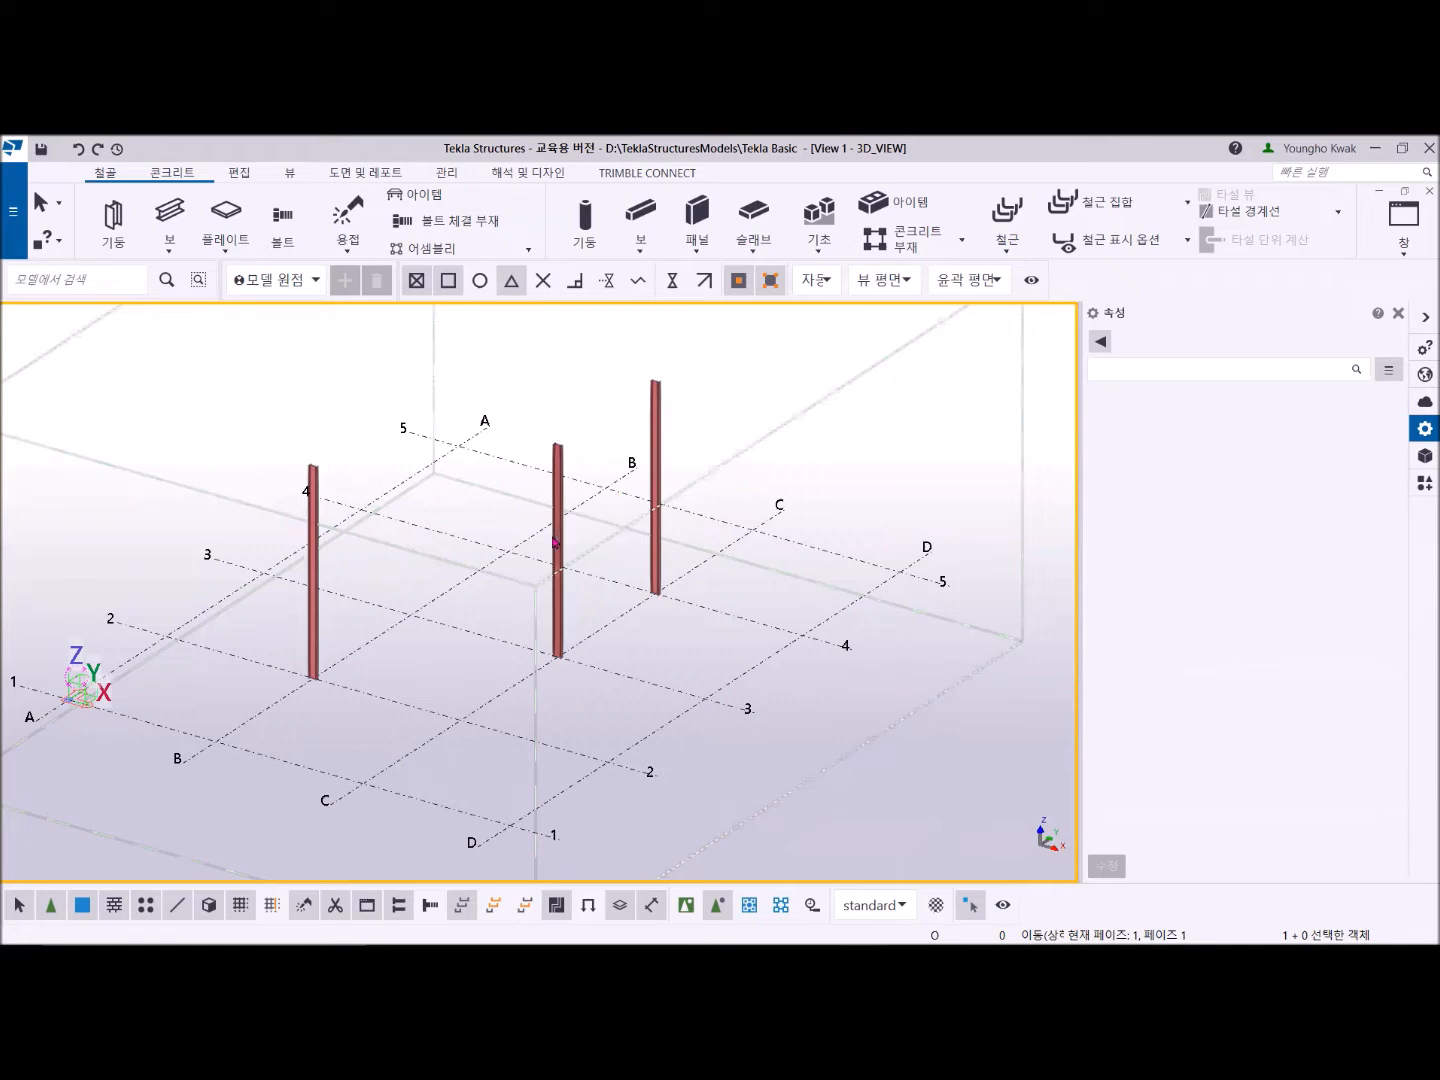
pyautogui.scroll(3, 554, 541)
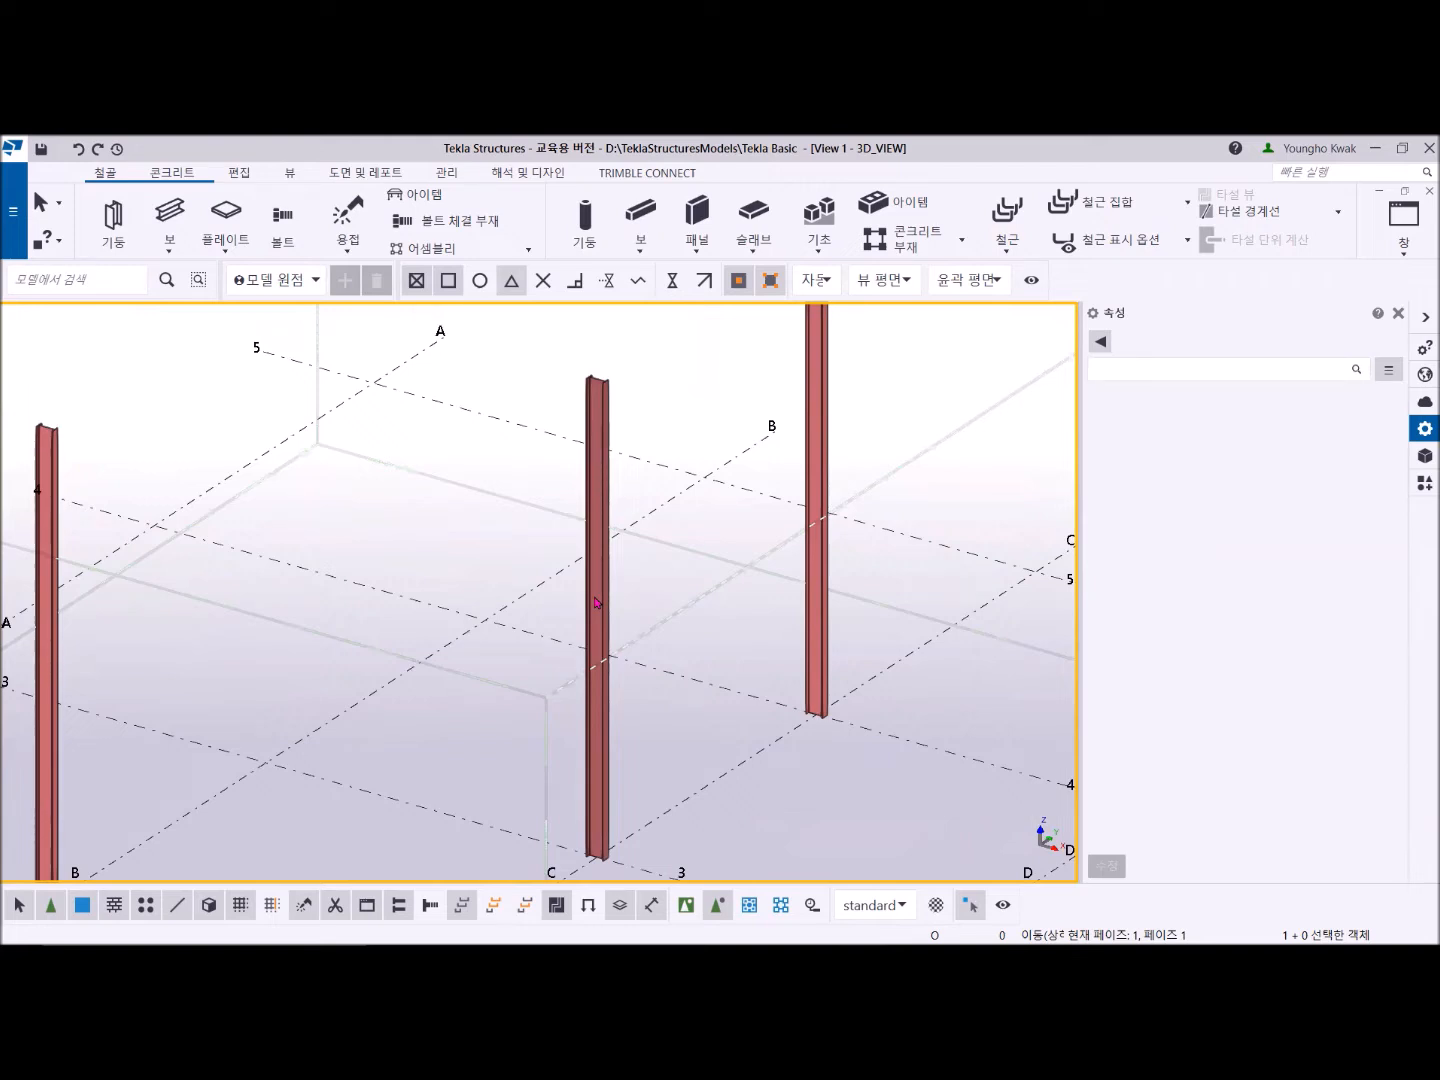
pyautogui.click(1399, 316)
pyautogui.moveTo(1031, 562); pyautogui.dragTo(893, 464, button='middle')
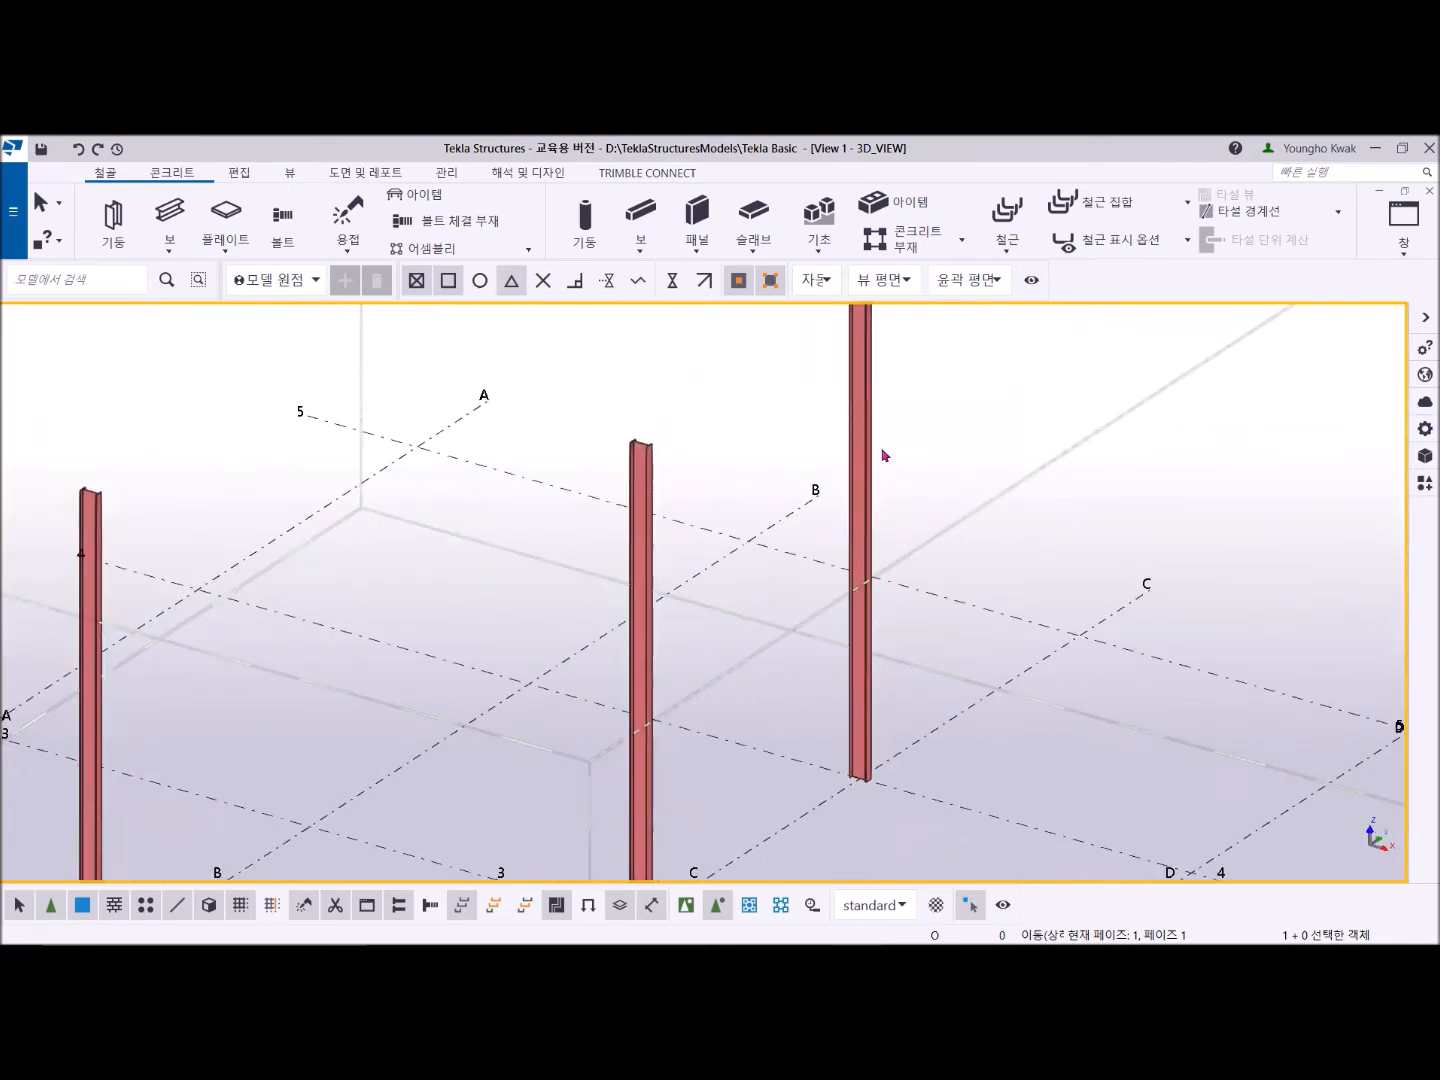
pyautogui.click(1426, 430)
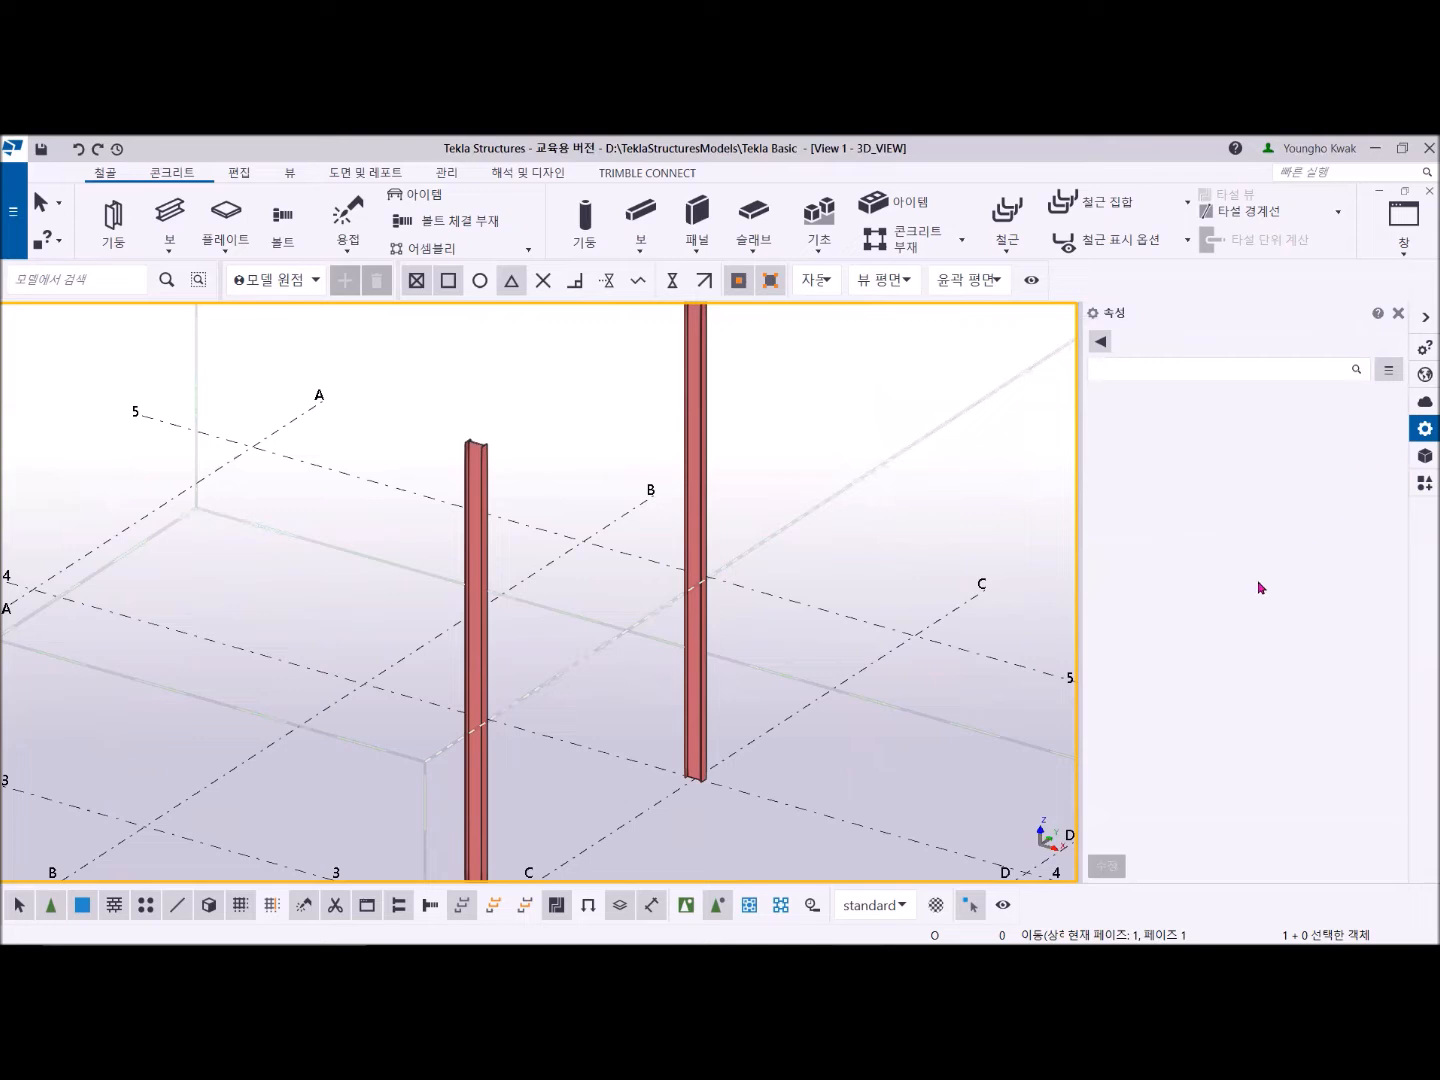
pyautogui.click(703, 362)
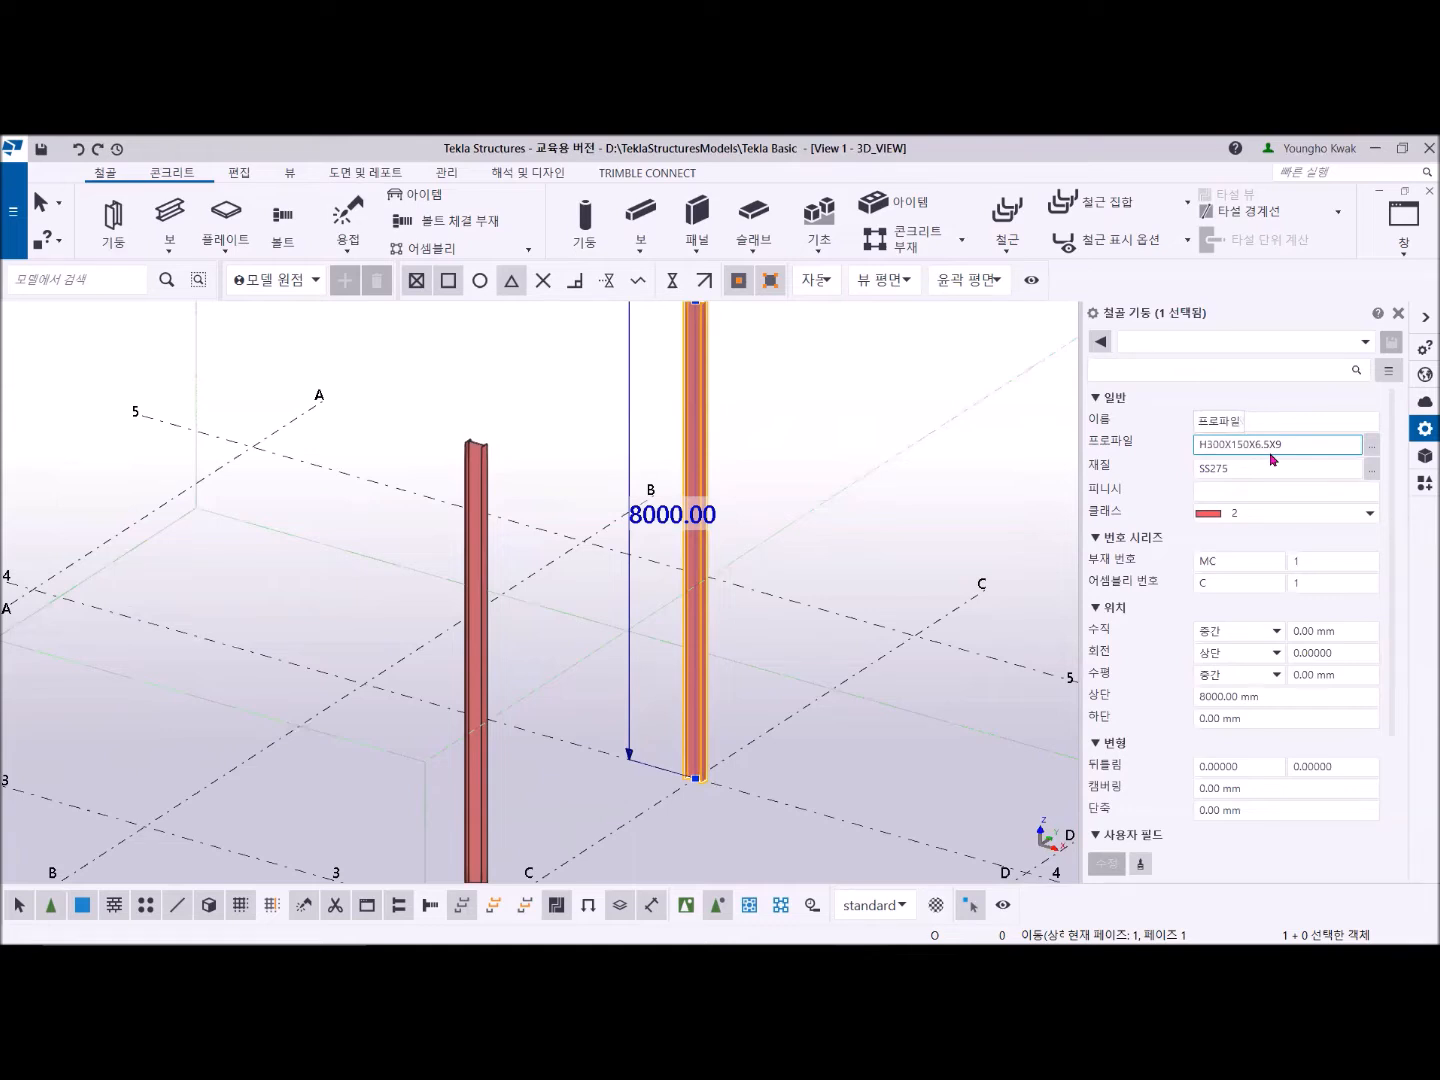
pyautogui.click(1210, 489)
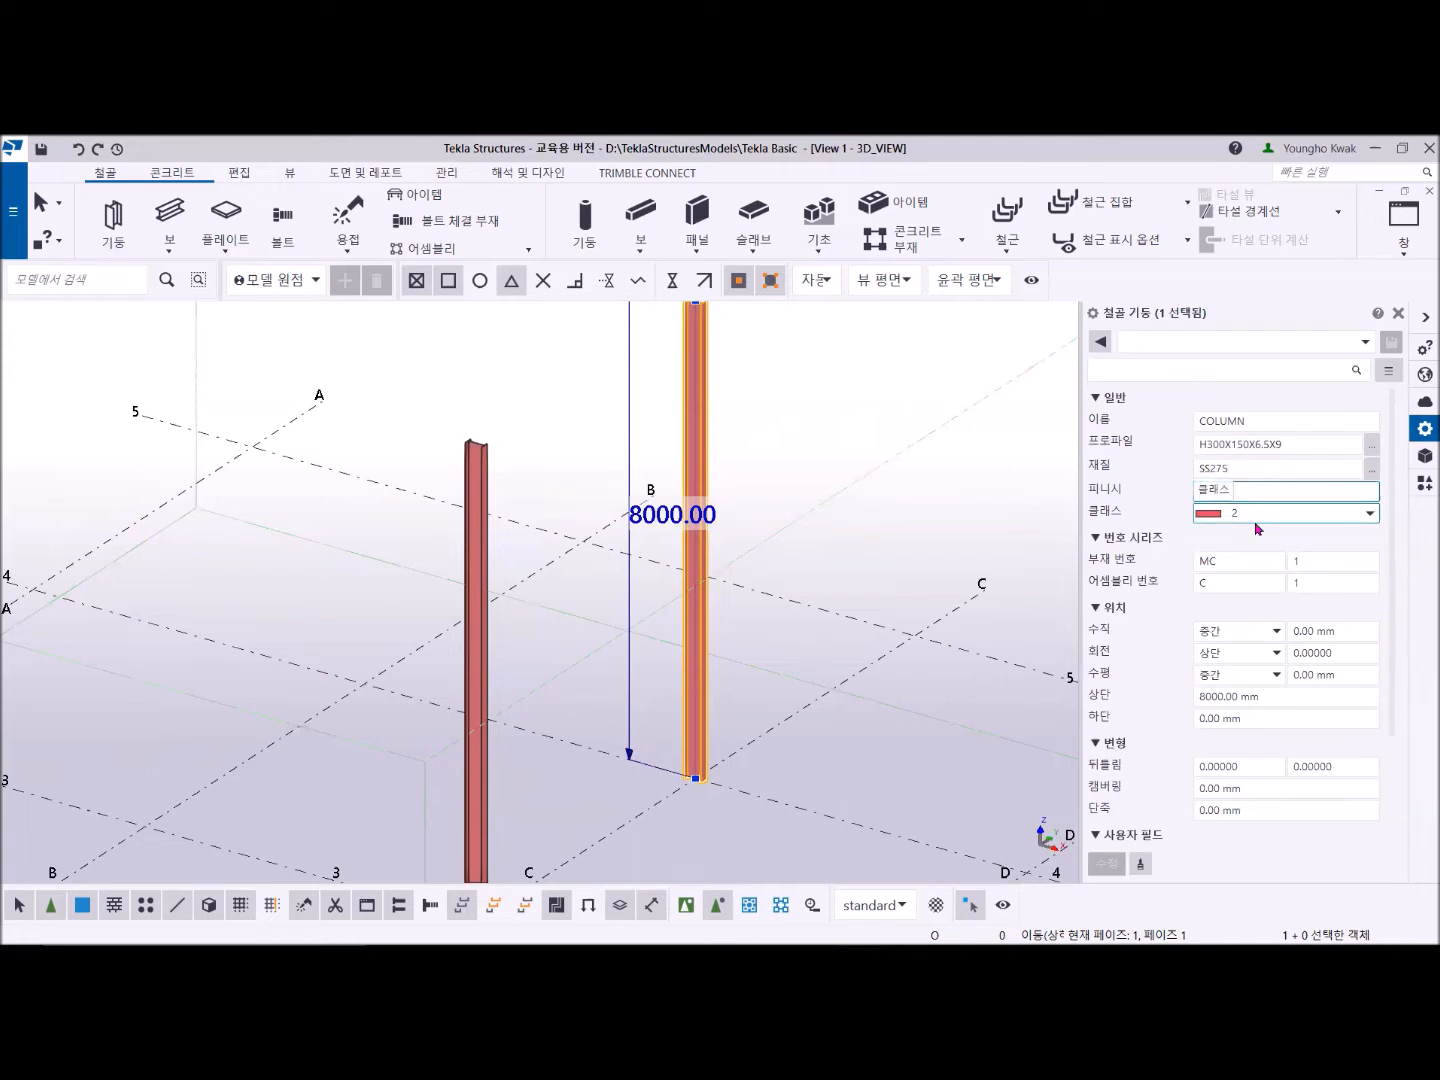
pyautogui.click(1215, 421)
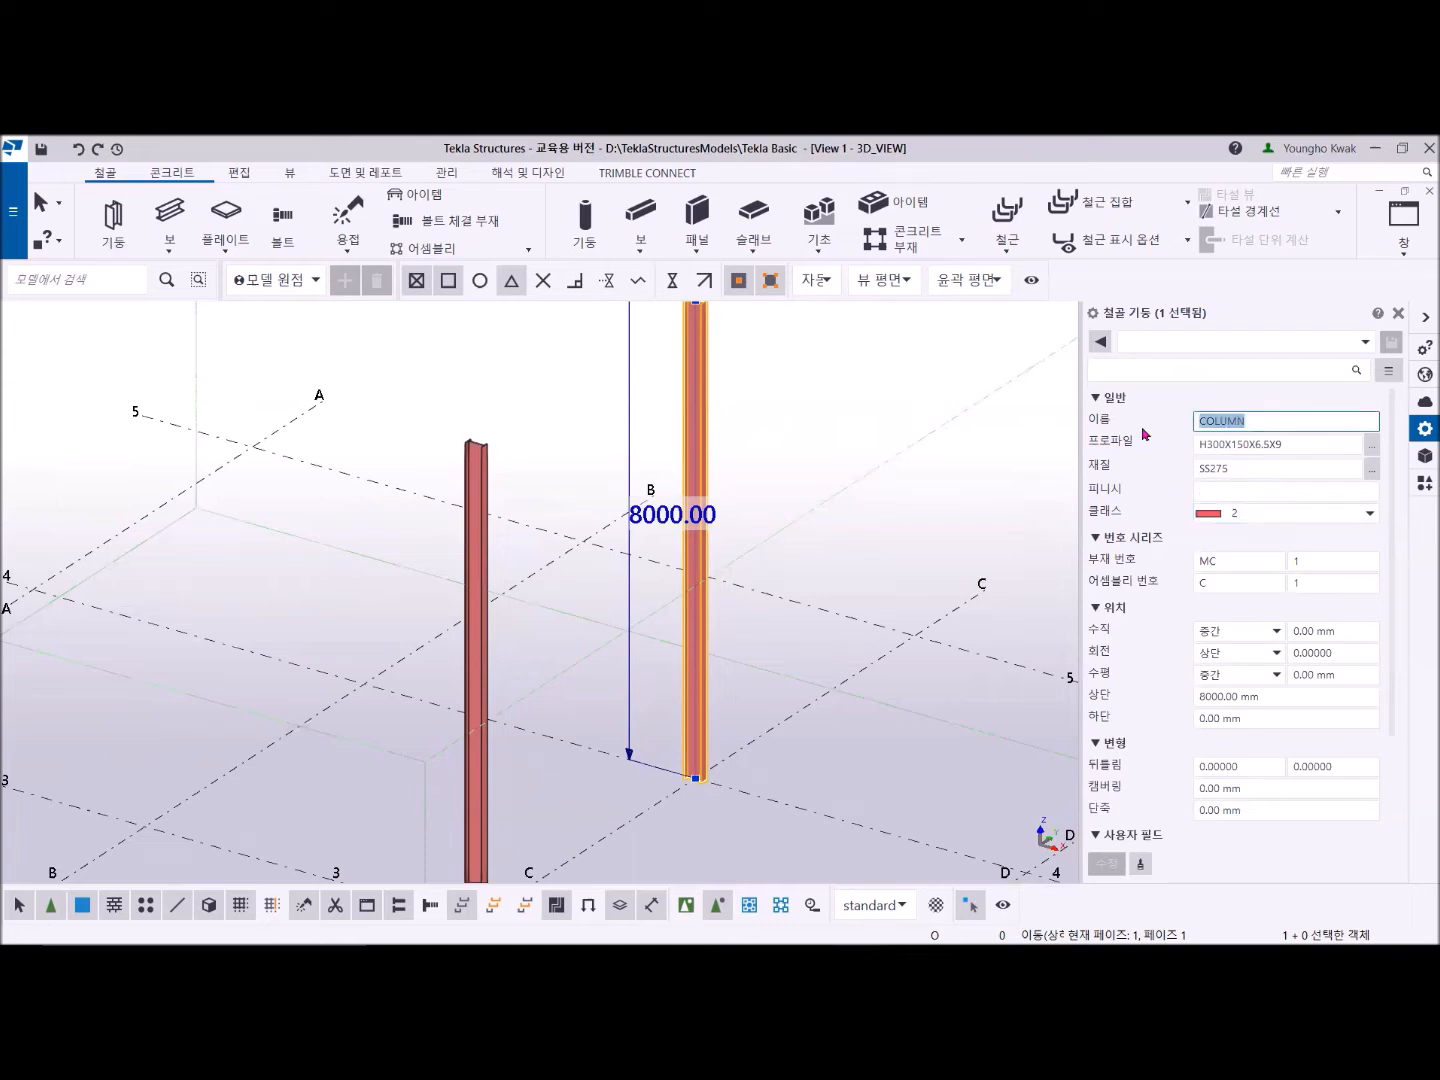
pyautogui.write('ㄱ')
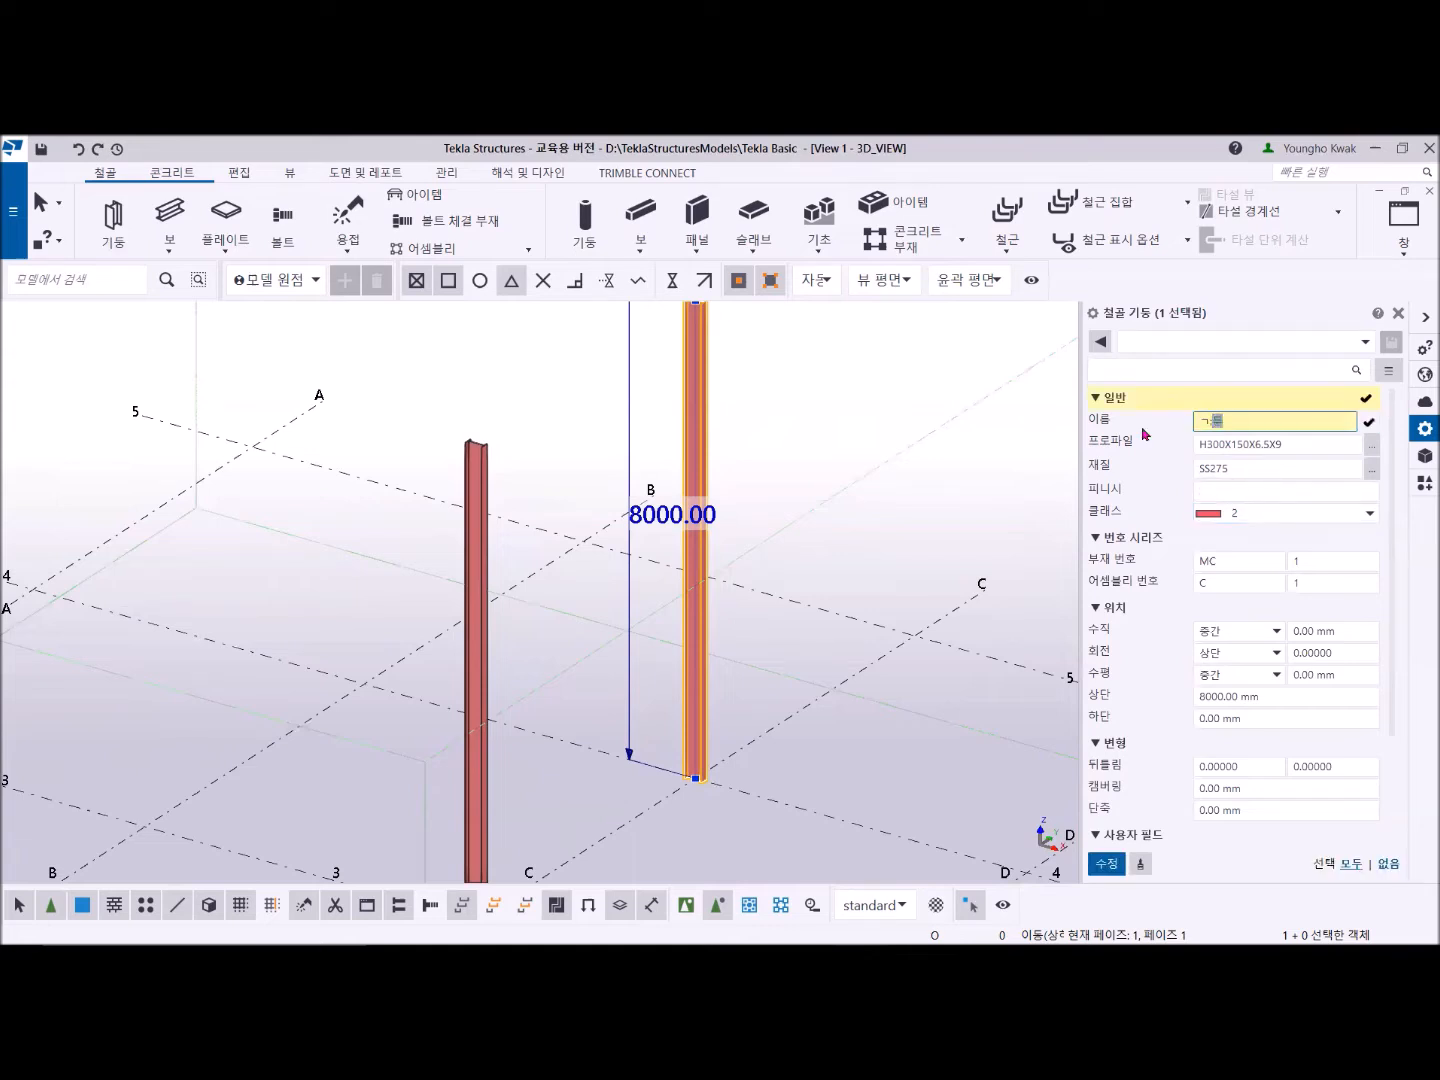
pyautogui.write('ㅣㄷㅜㅇ')
# Step: Set the column's profile to D500, a parametric round section (원형 단면) of type D with a 500 mm diameter
pyautogui.click(1203, 446)
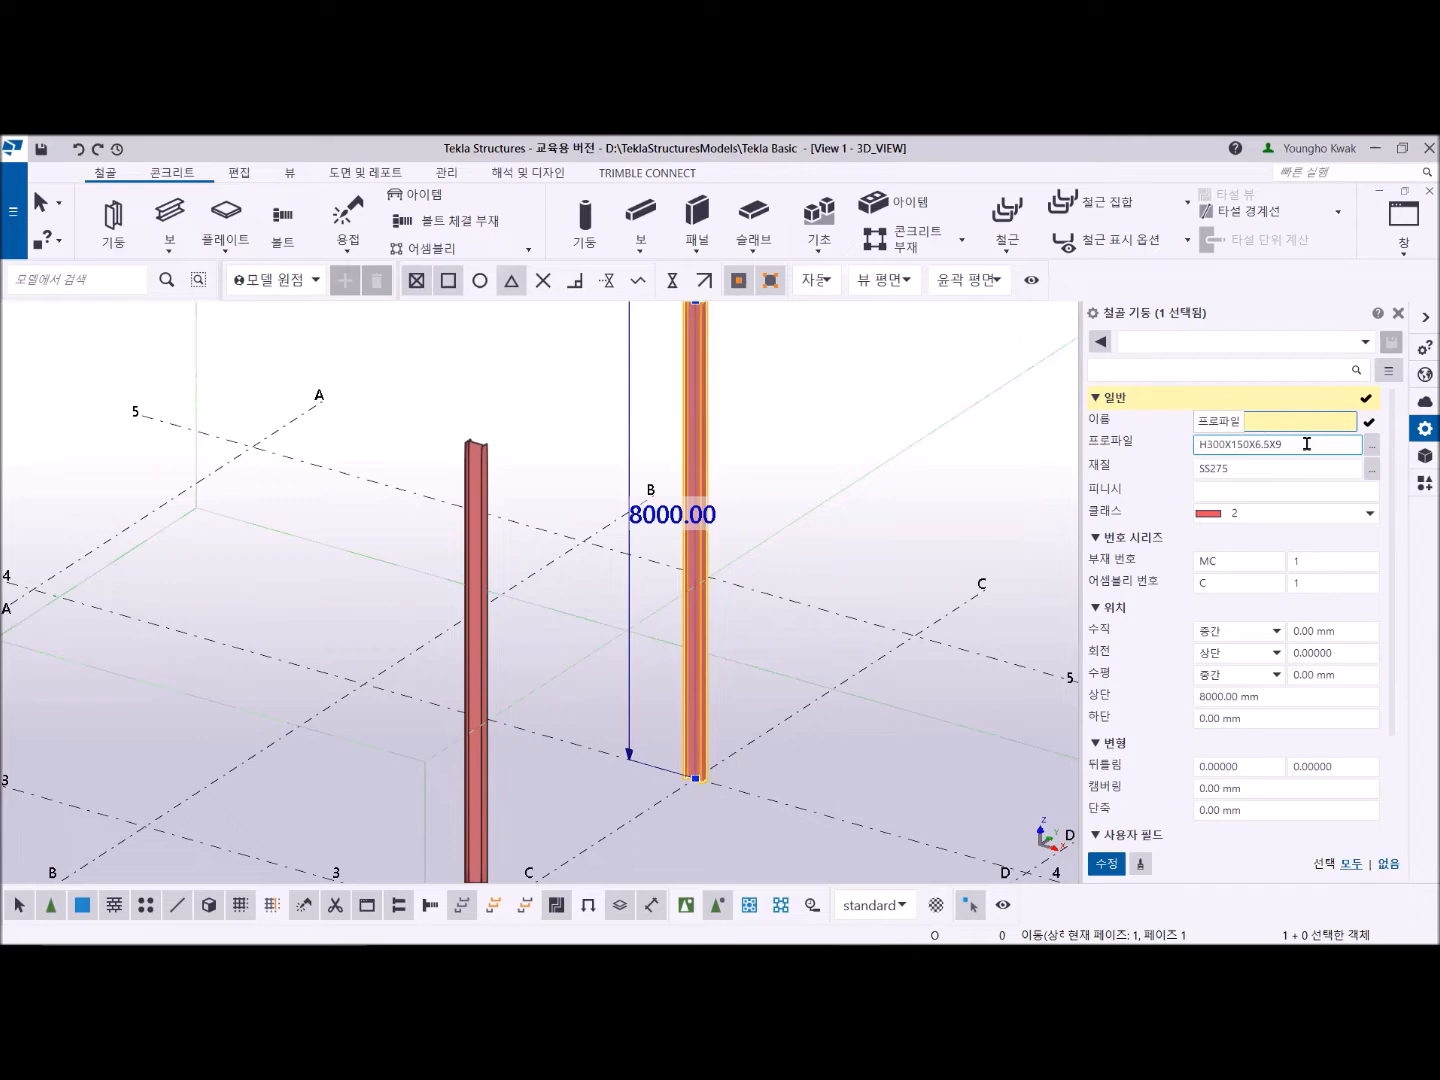
pyautogui.click(1370, 454)
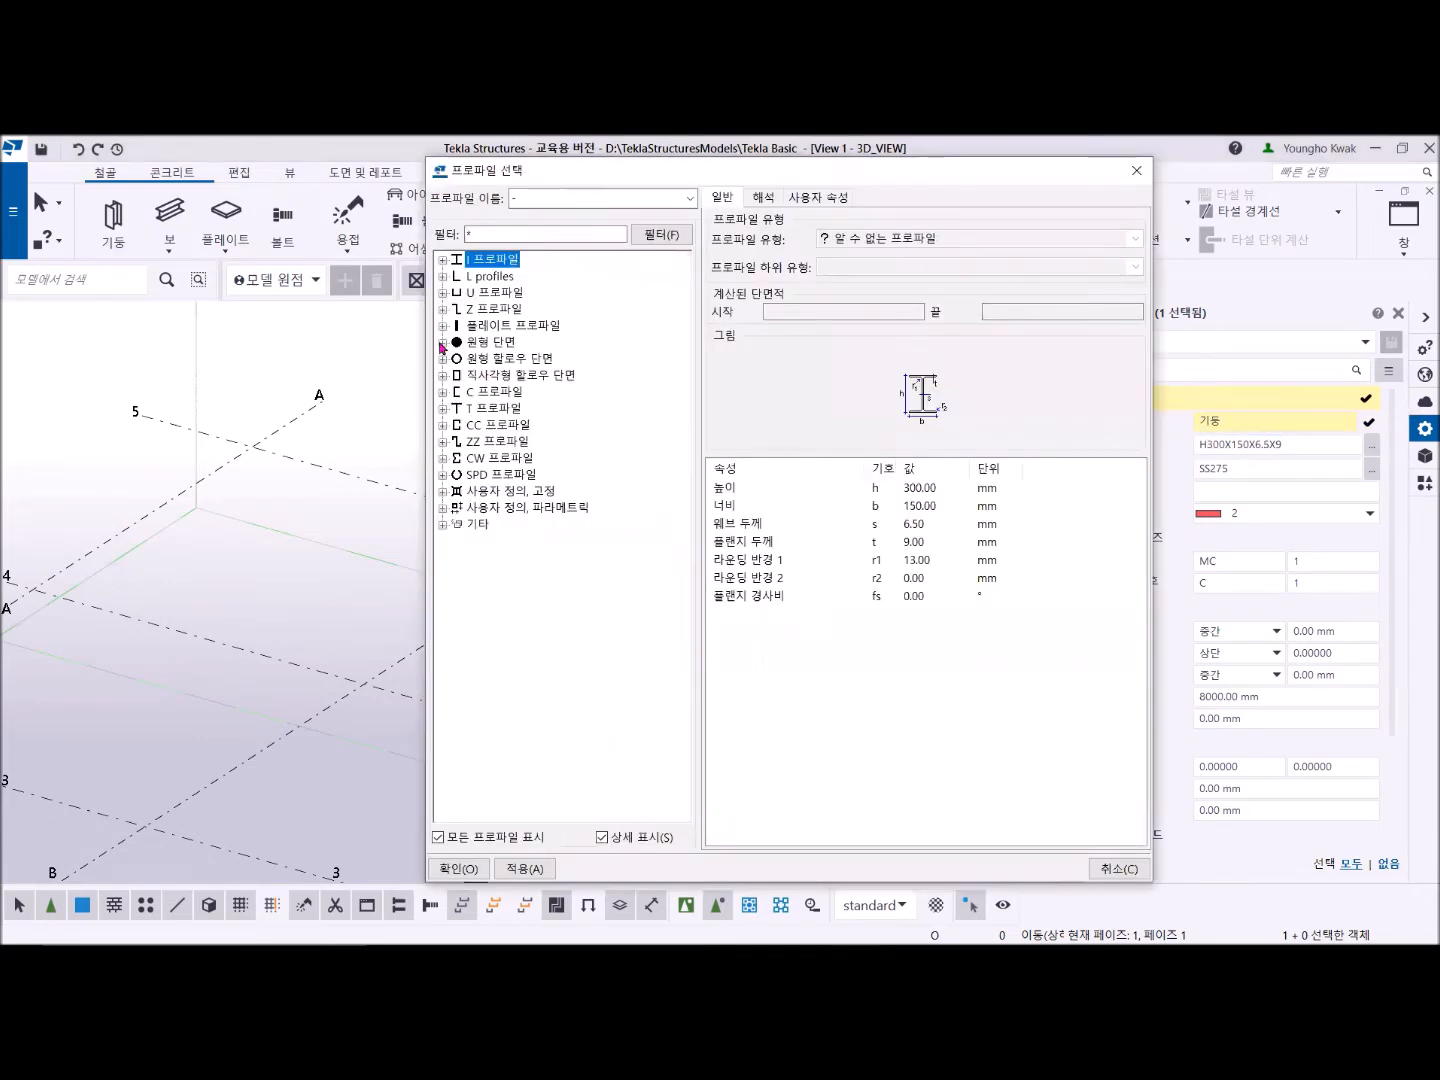
pyautogui.click(442, 344)
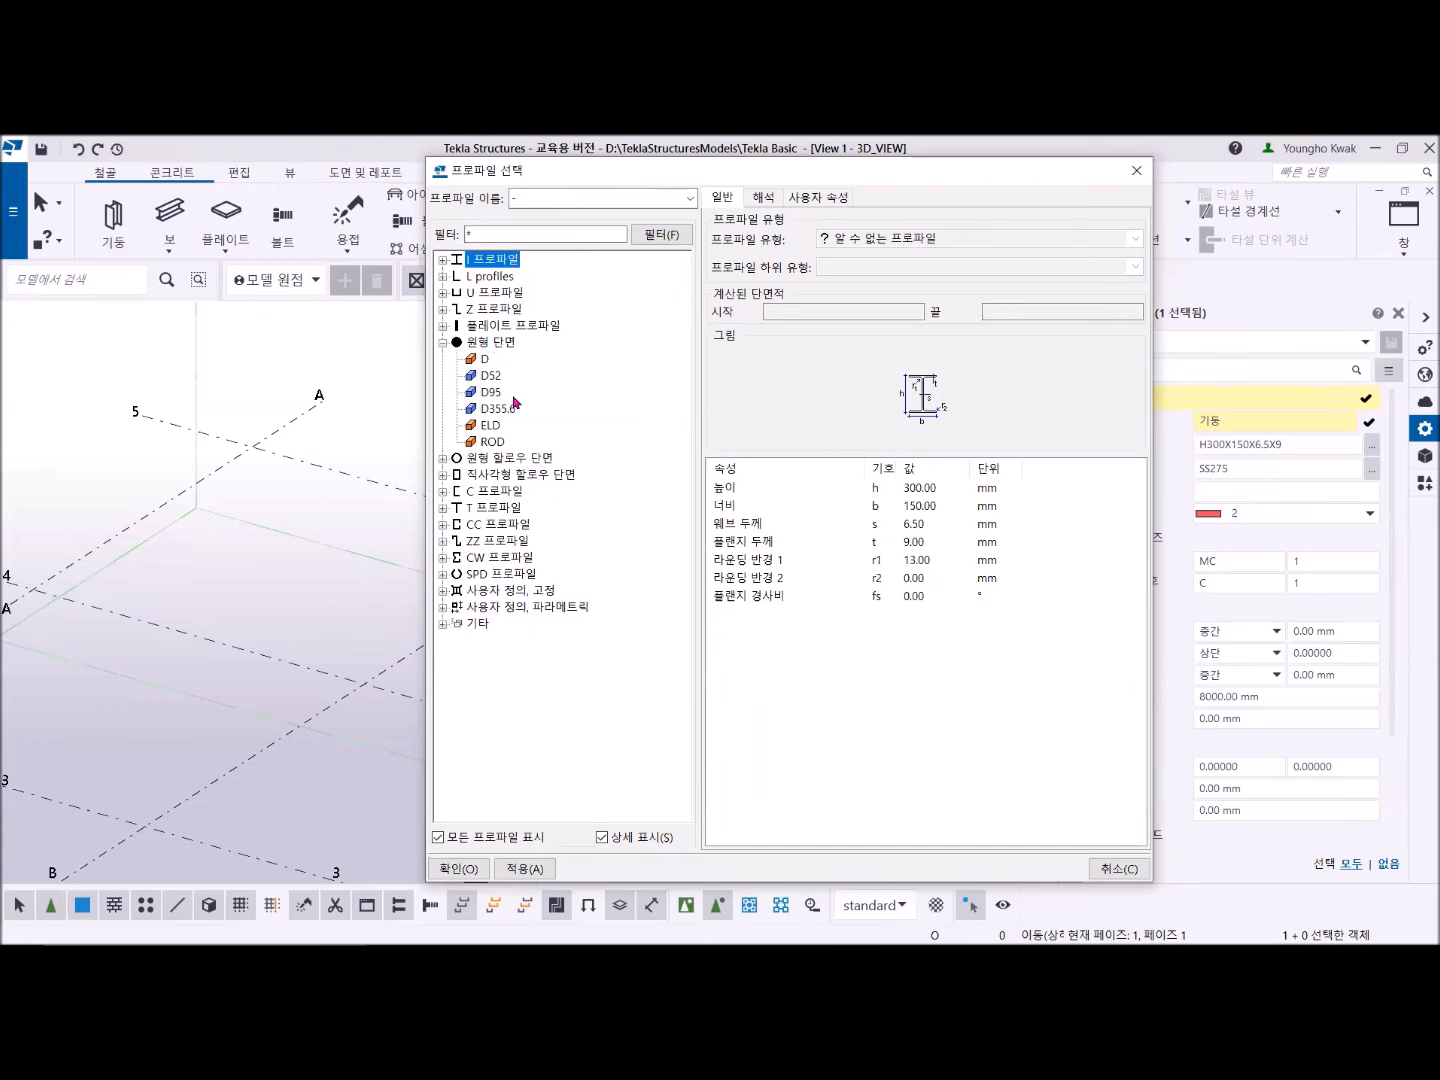
pyautogui.click(492, 378)
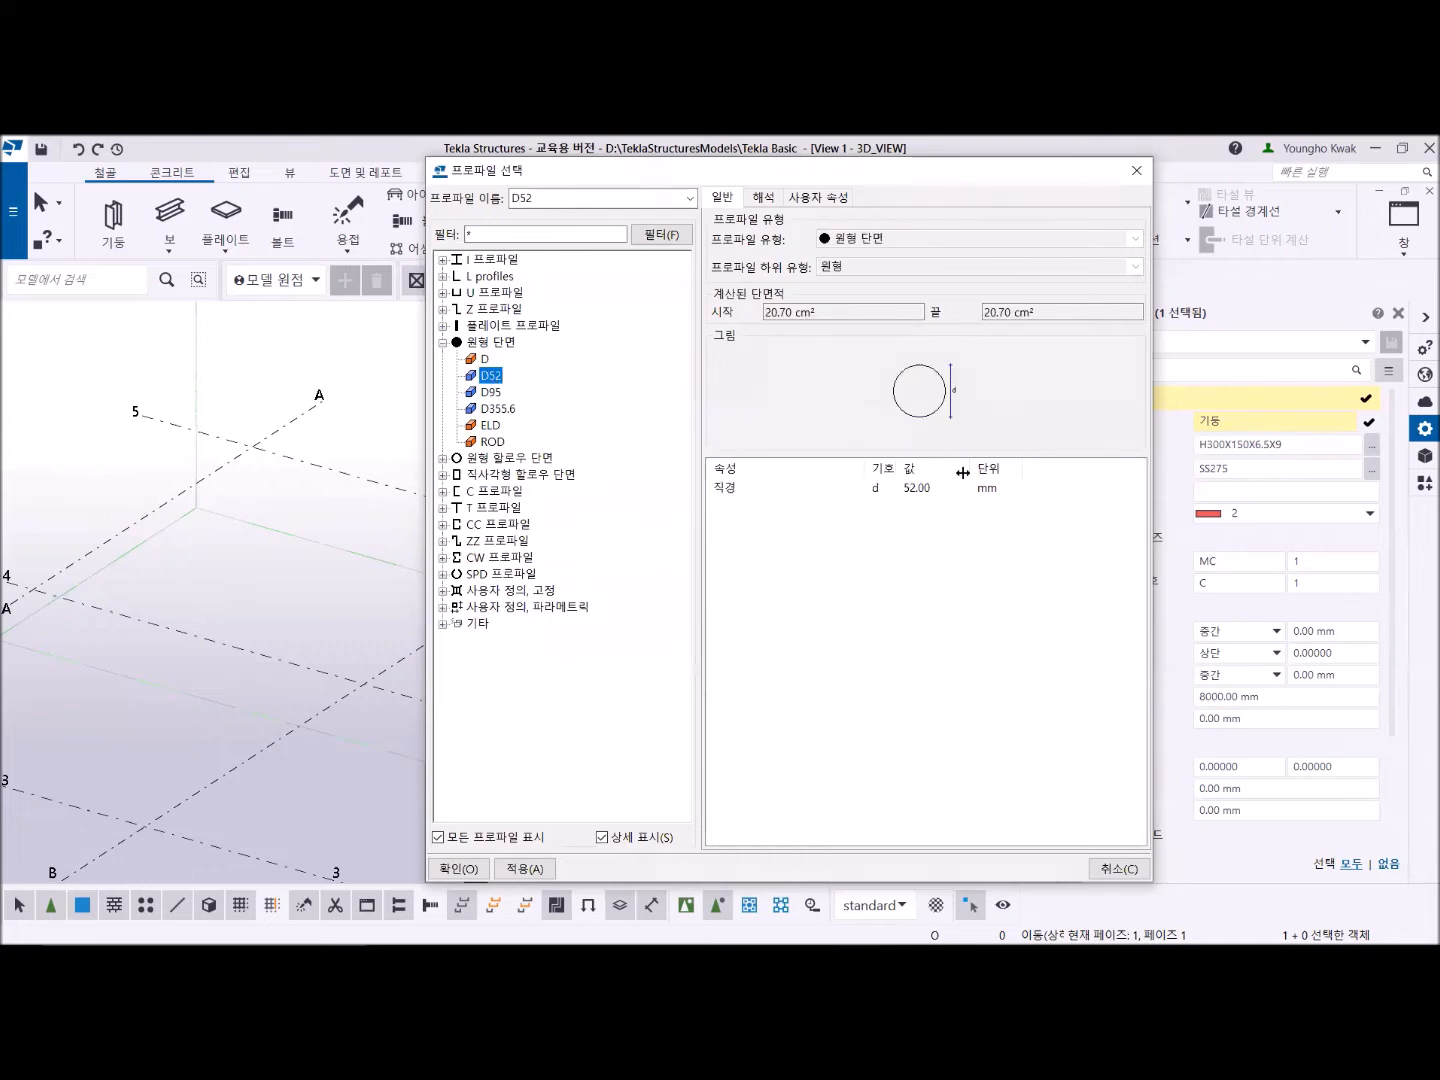
pyautogui.click(931, 489)
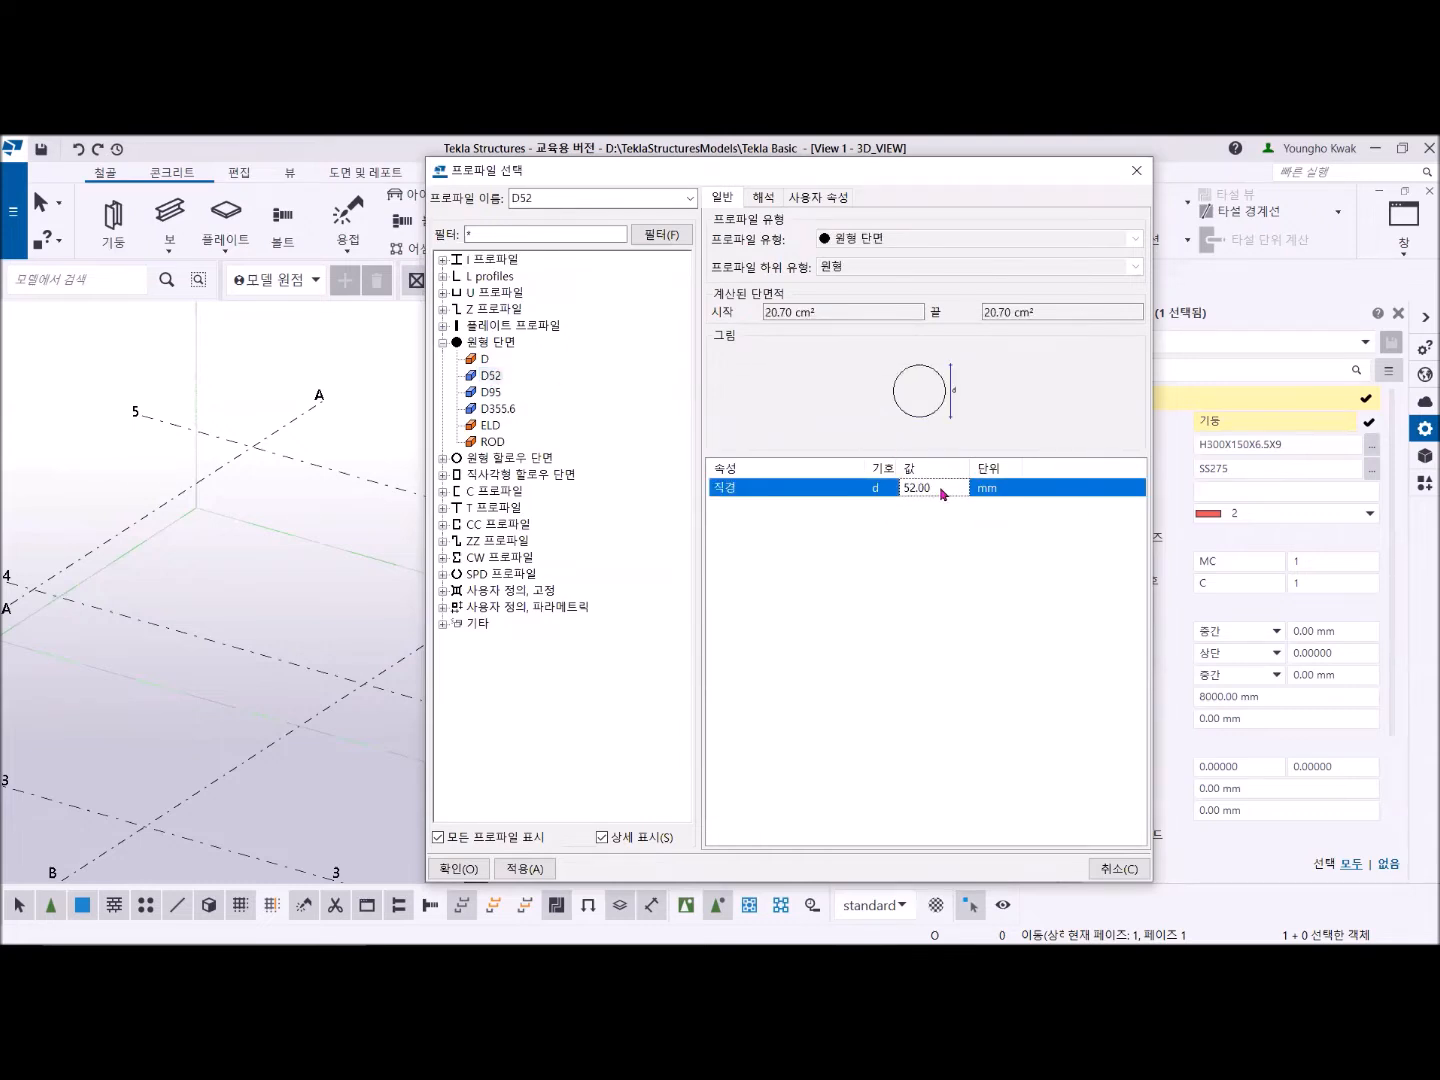
pyautogui.click(485, 363)
pyautogui.click(938, 486)
pyautogui.click(941, 486)
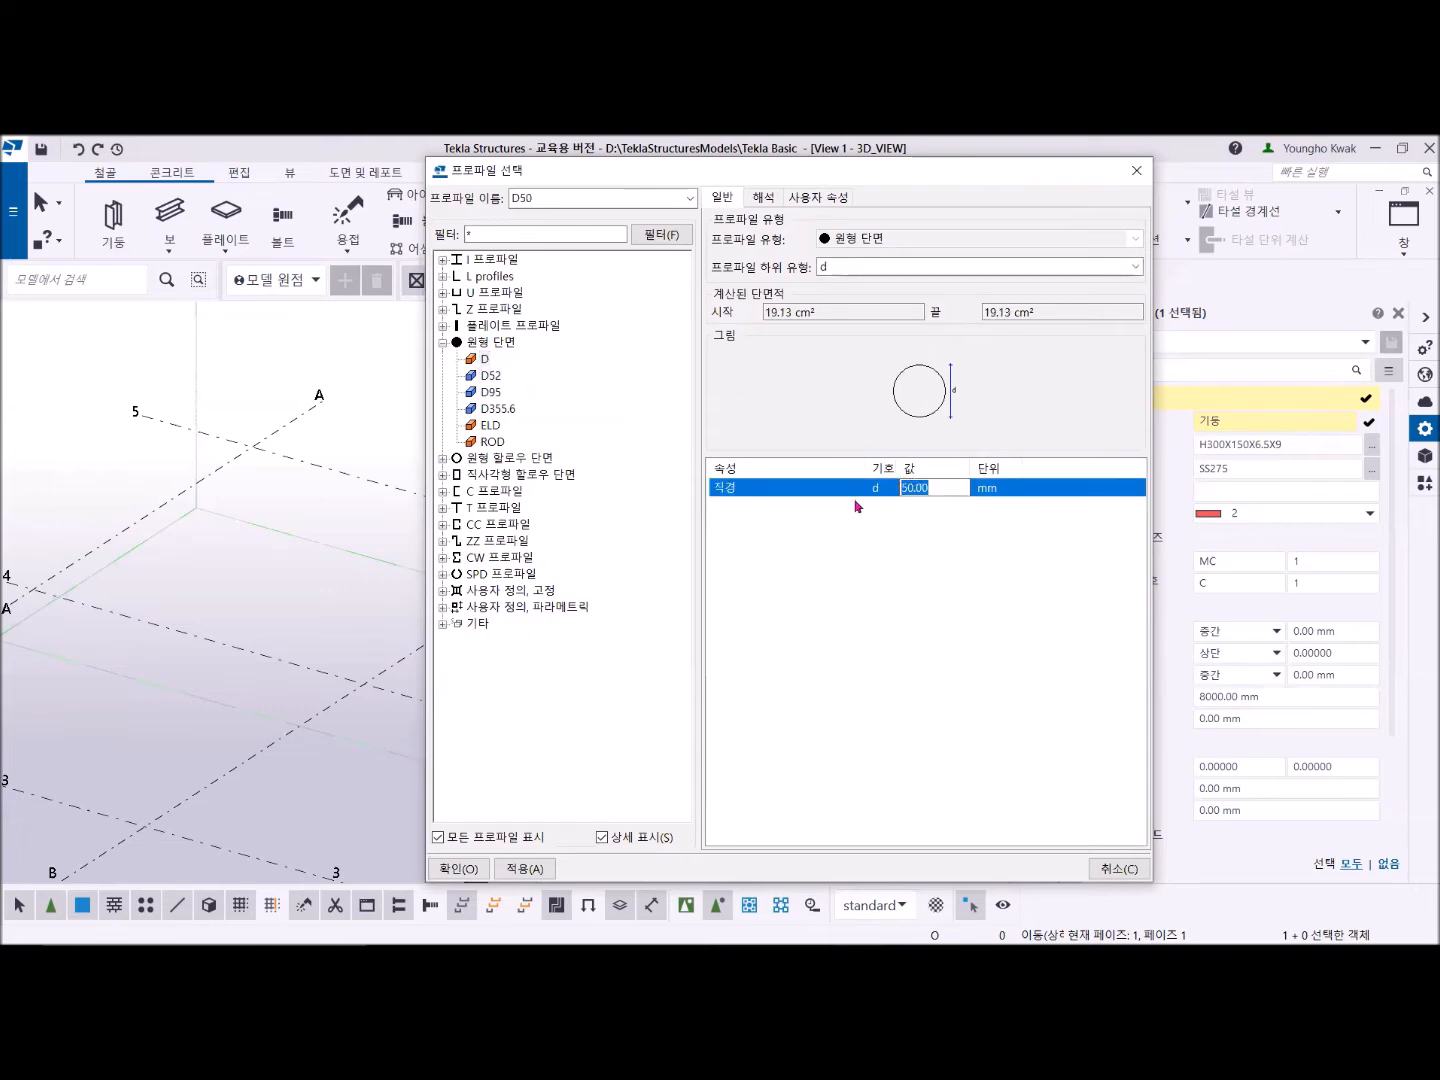
pyautogui.write('500')
pyautogui.click(524, 871)
pyautogui.click(460, 868)
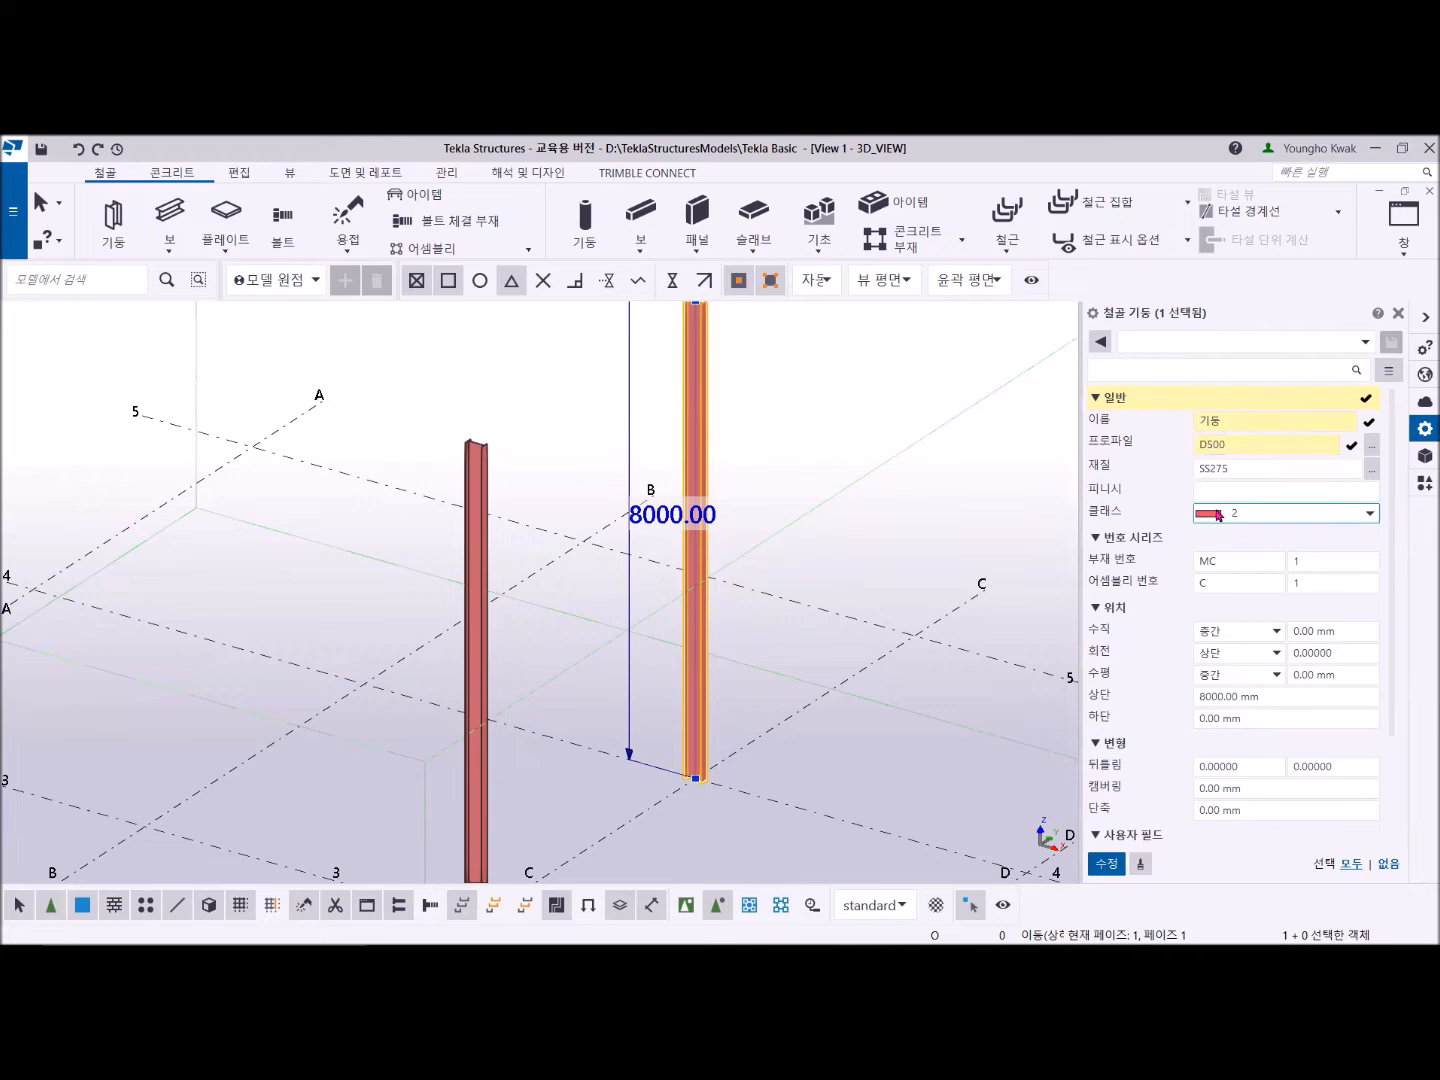
# Step: Set the column's class to 1 and apply the modified properties to the selected column
pyautogui.click(1368, 514)
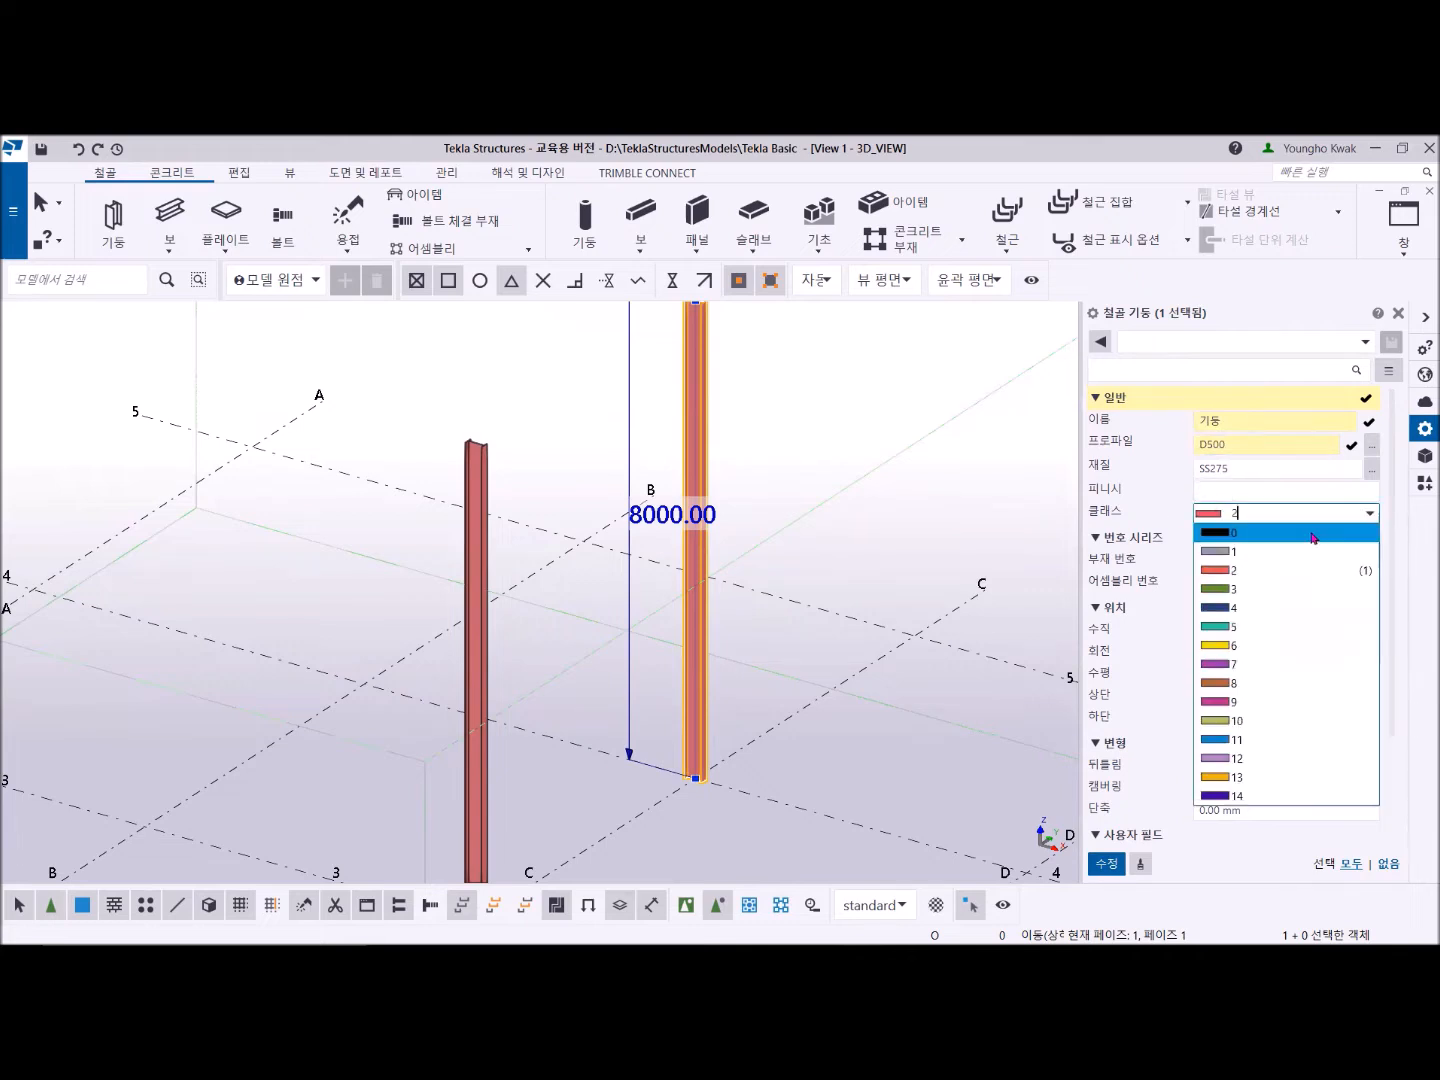
pyautogui.click(1248, 552)
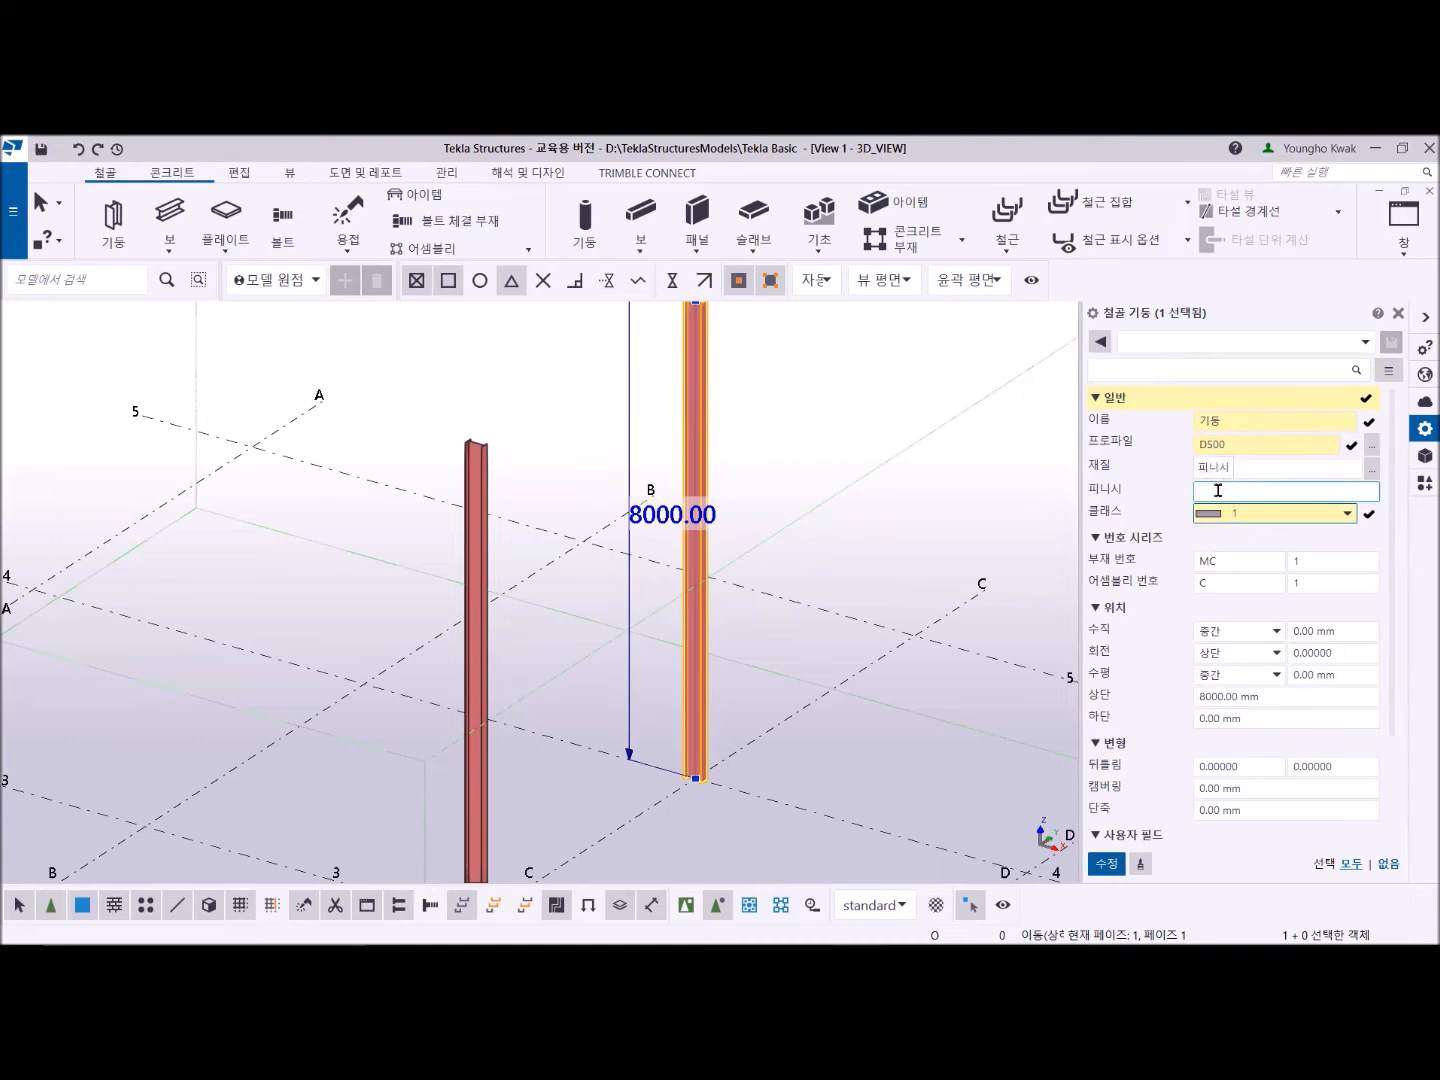
pyautogui.click(1104, 866)
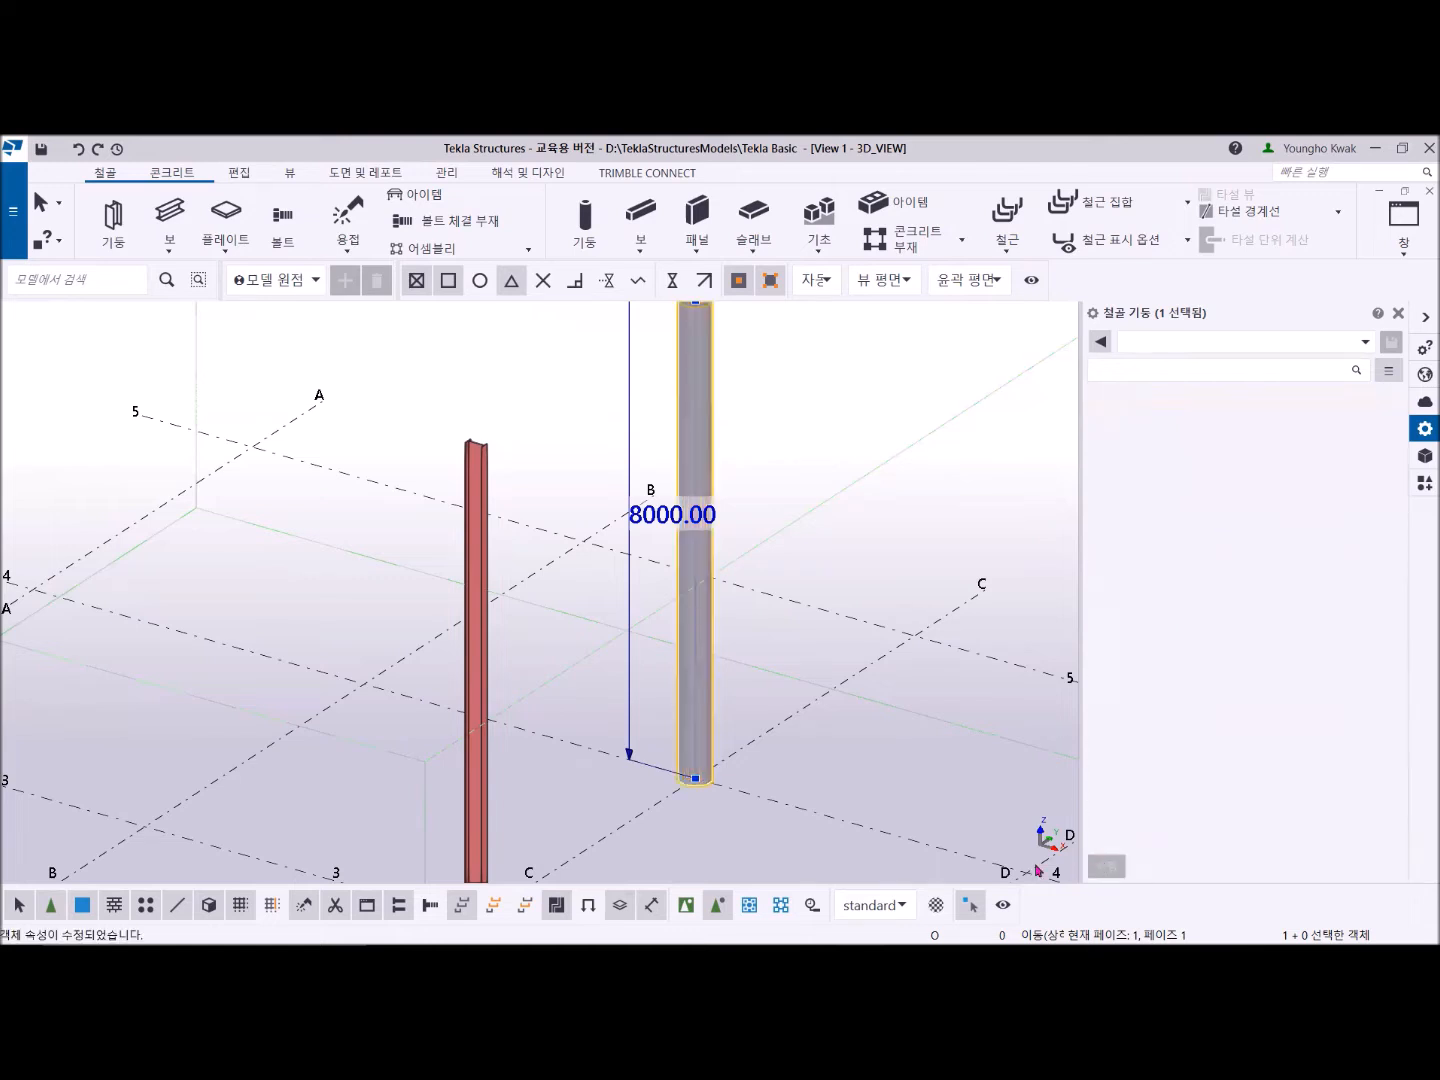
pyautogui.scroll(-3, 779, 714)
pyautogui.keyDown('ctrl'); pyautogui.moveTo(755, 691); pyautogui.dragTo(635, 683, button='middle'); pyautogui.keyUp('ctrl')
pyautogui.scroll(4, 636, 683)
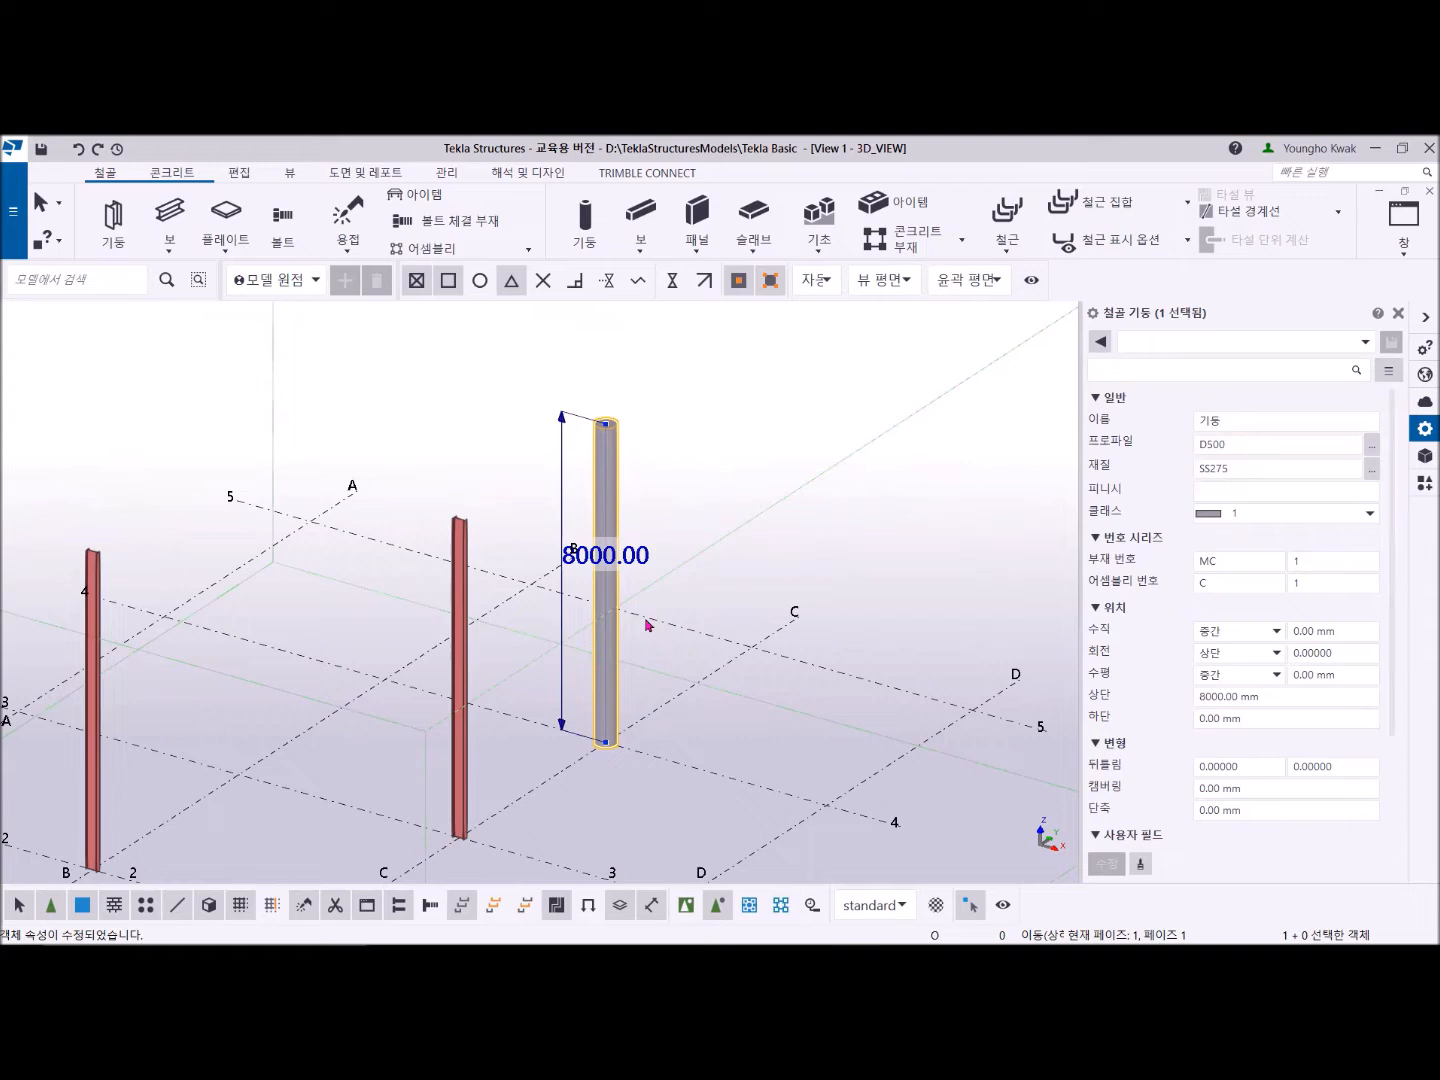
pyautogui.scroll(-2, 857, 554)
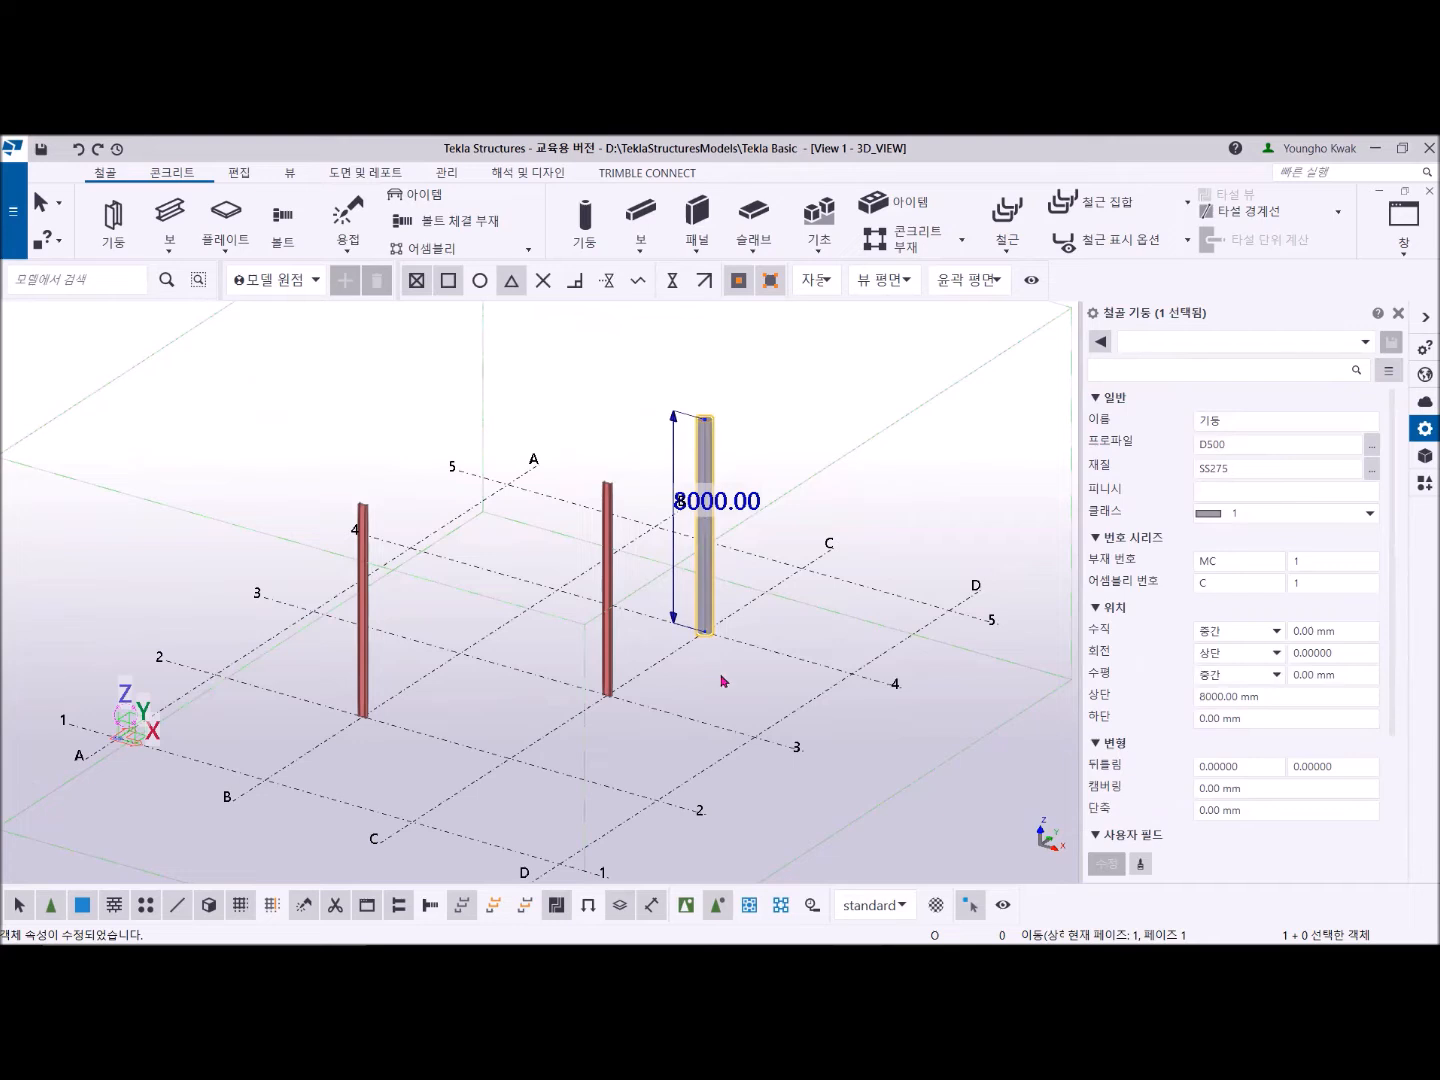
# Step: Save the current steel column properties as a reusable property set named CircleSection
pyautogui.click(1213, 468)
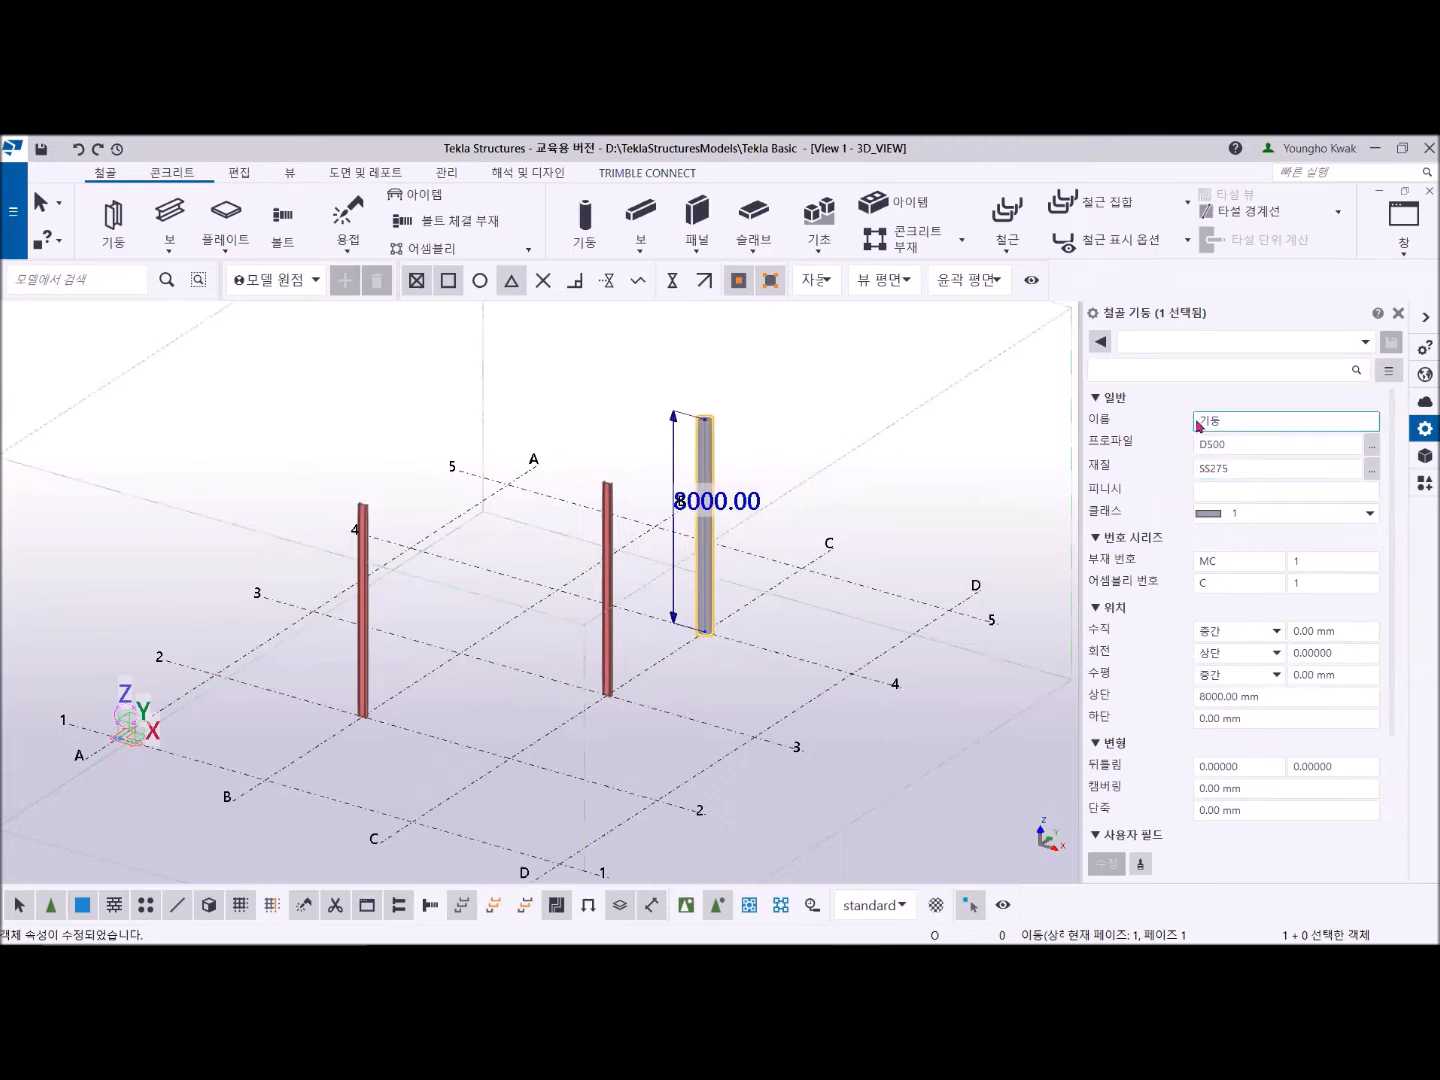
pyautogui.click(1139, 341)
pyautogui.write('rle')
pyautogui.press('BackSpace')
pyautogui.press('BackSpace')
pyautogui.press('BackSpace')
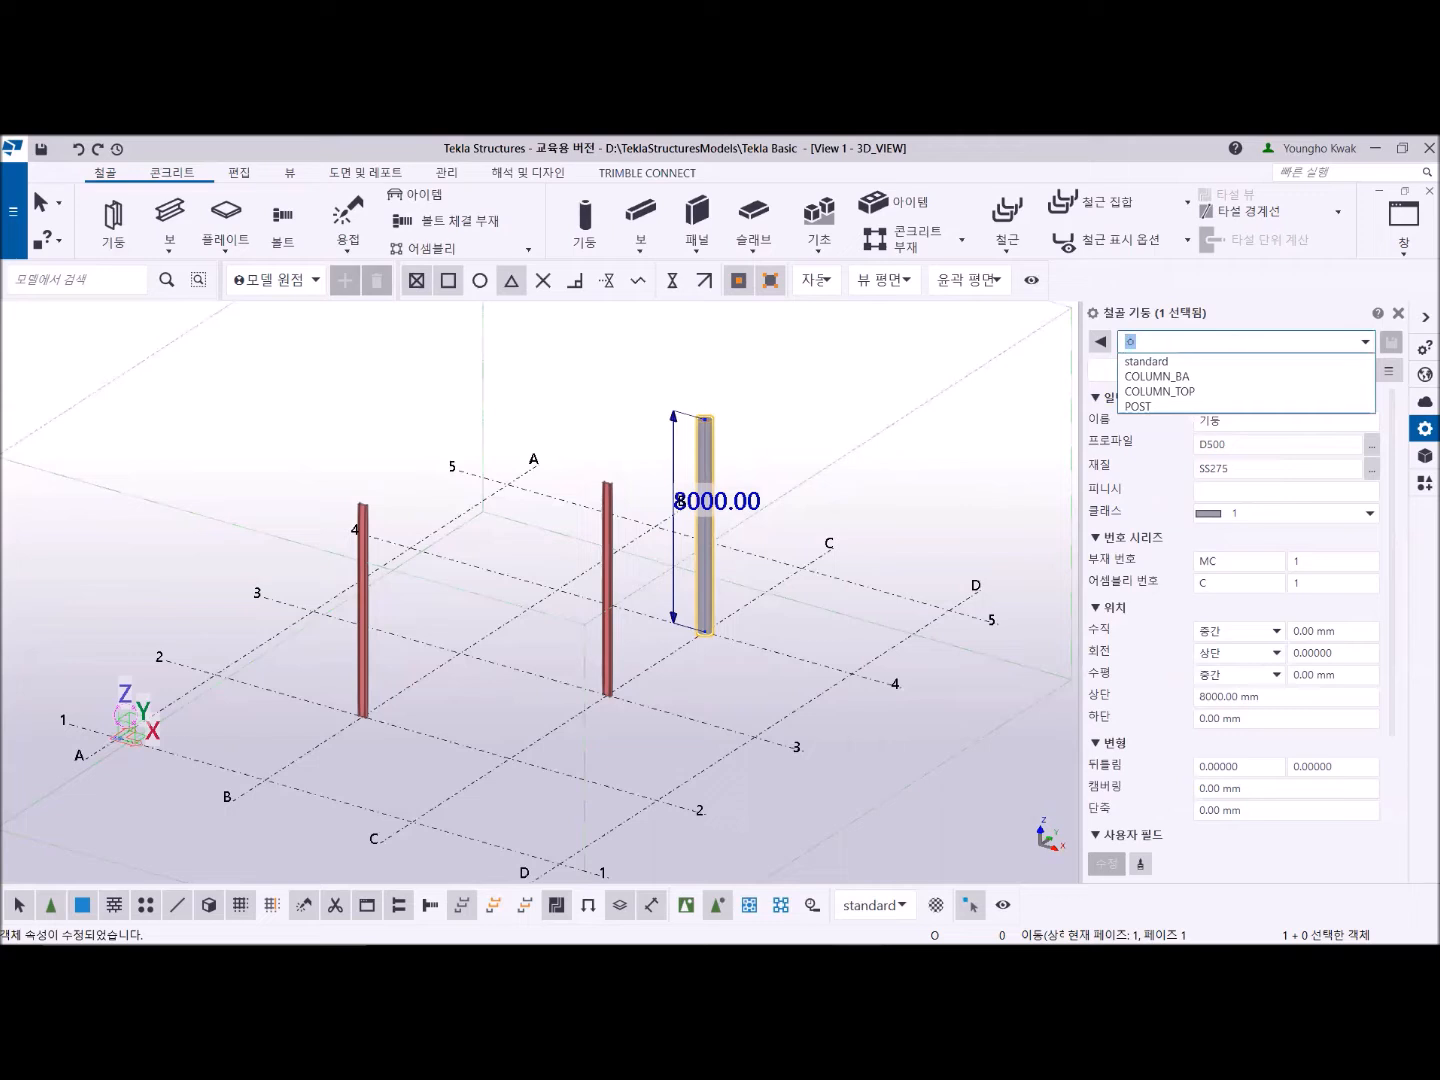
pyautogui.write('기')
pyautogui.press('BackSpace')
pyautogui.press('BackSpace')
pyautogui.write('Circle')
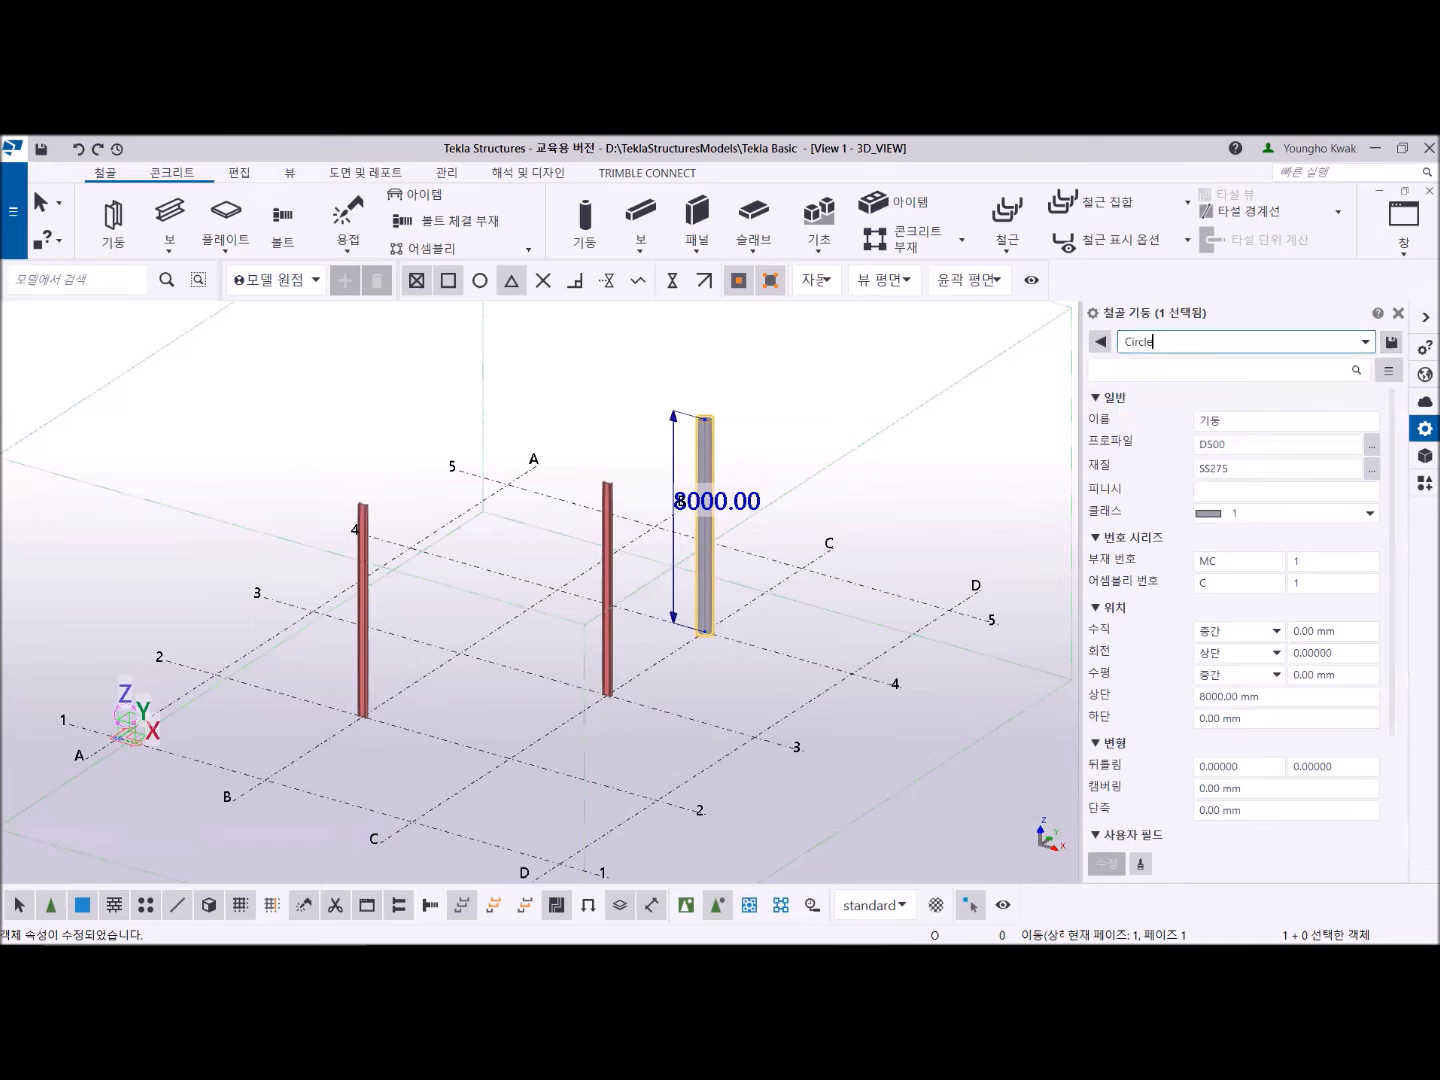
pyautogui.write('Section')
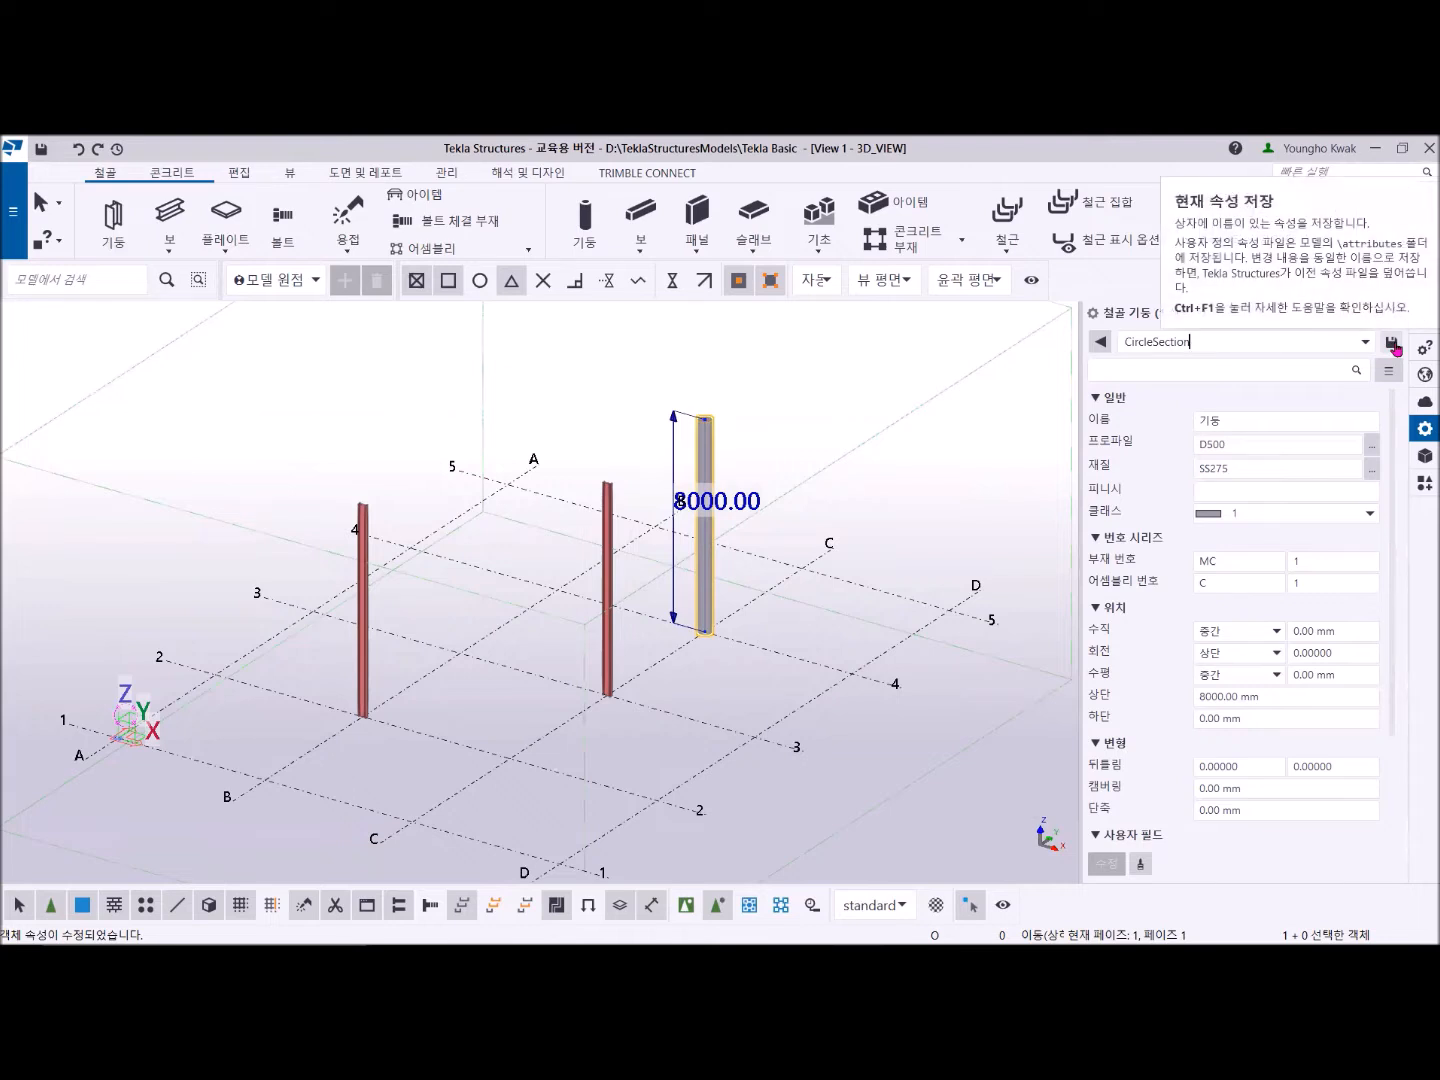
pyautogui.click(1392, 343)
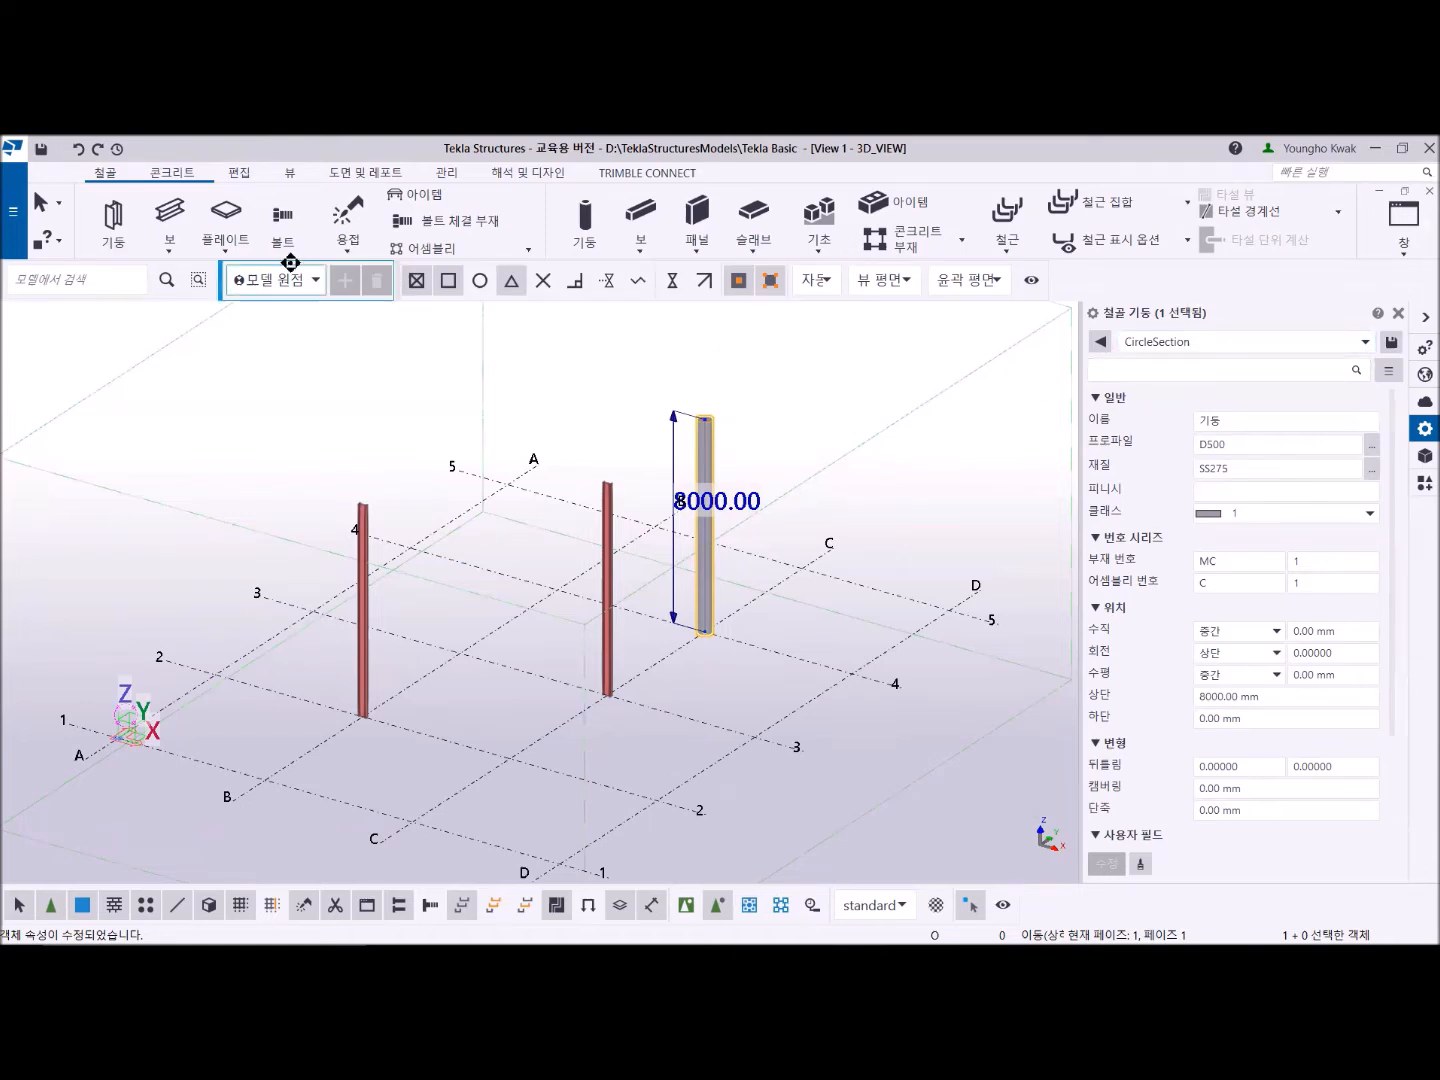
# Step: Place D500 steel columns at grid intersections A-2 to A-5, B-3, B-4, C-1, C-2 and D-2 to D-4, and end the command
pyautogui.click(112, 223)
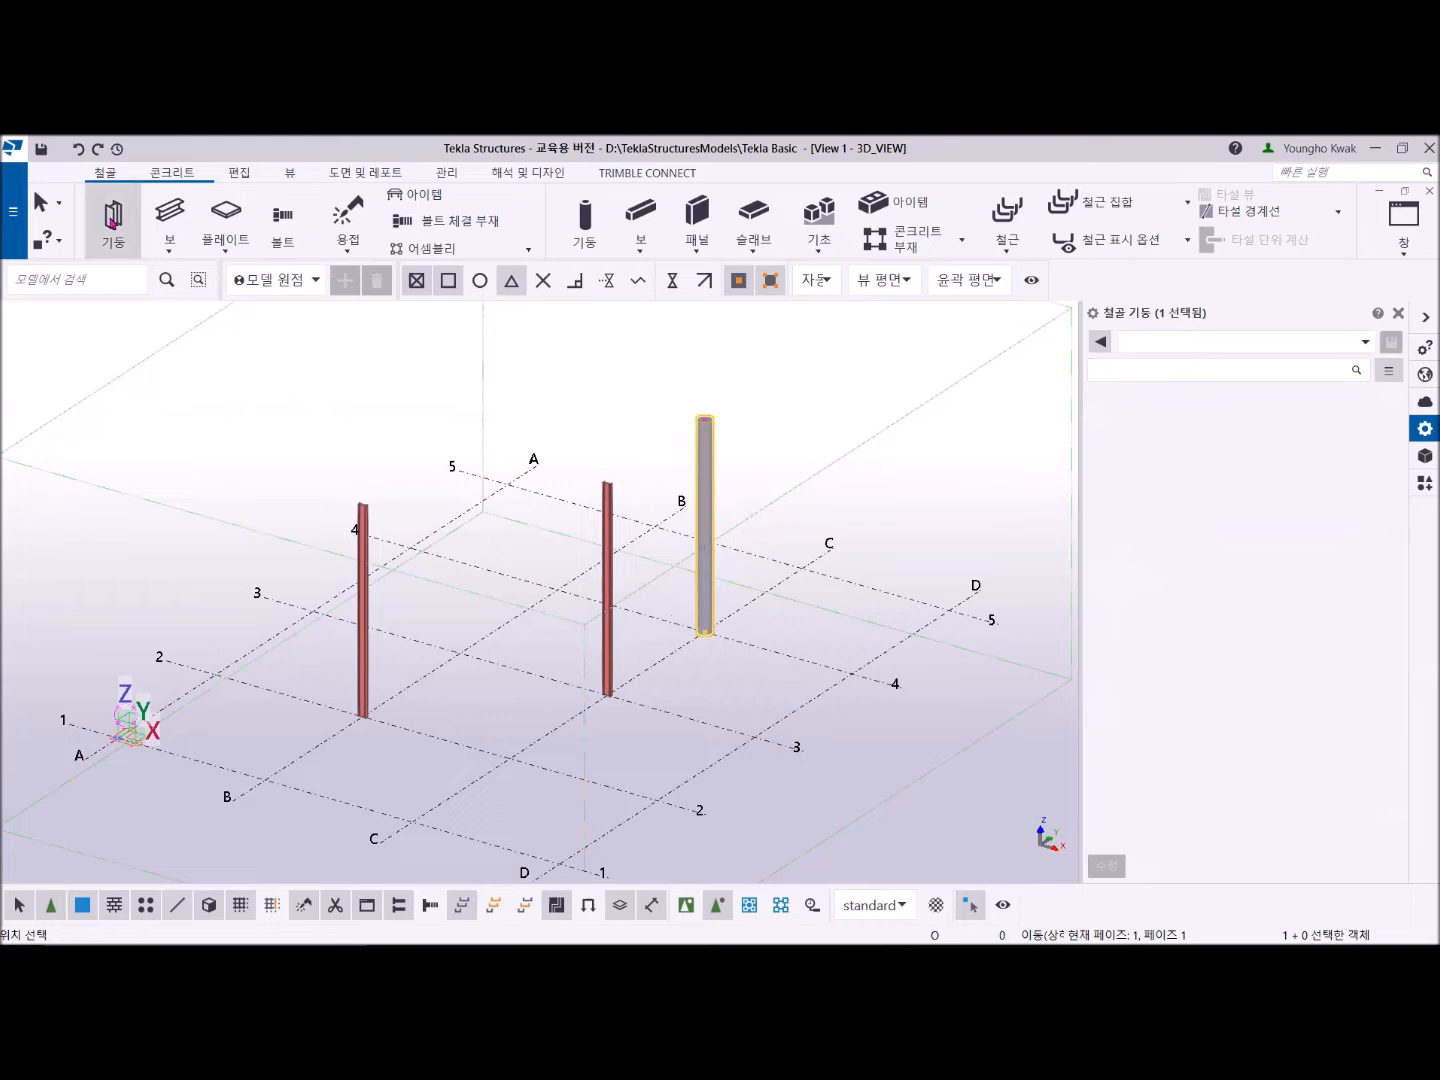
pyautogui.click(563, 584)
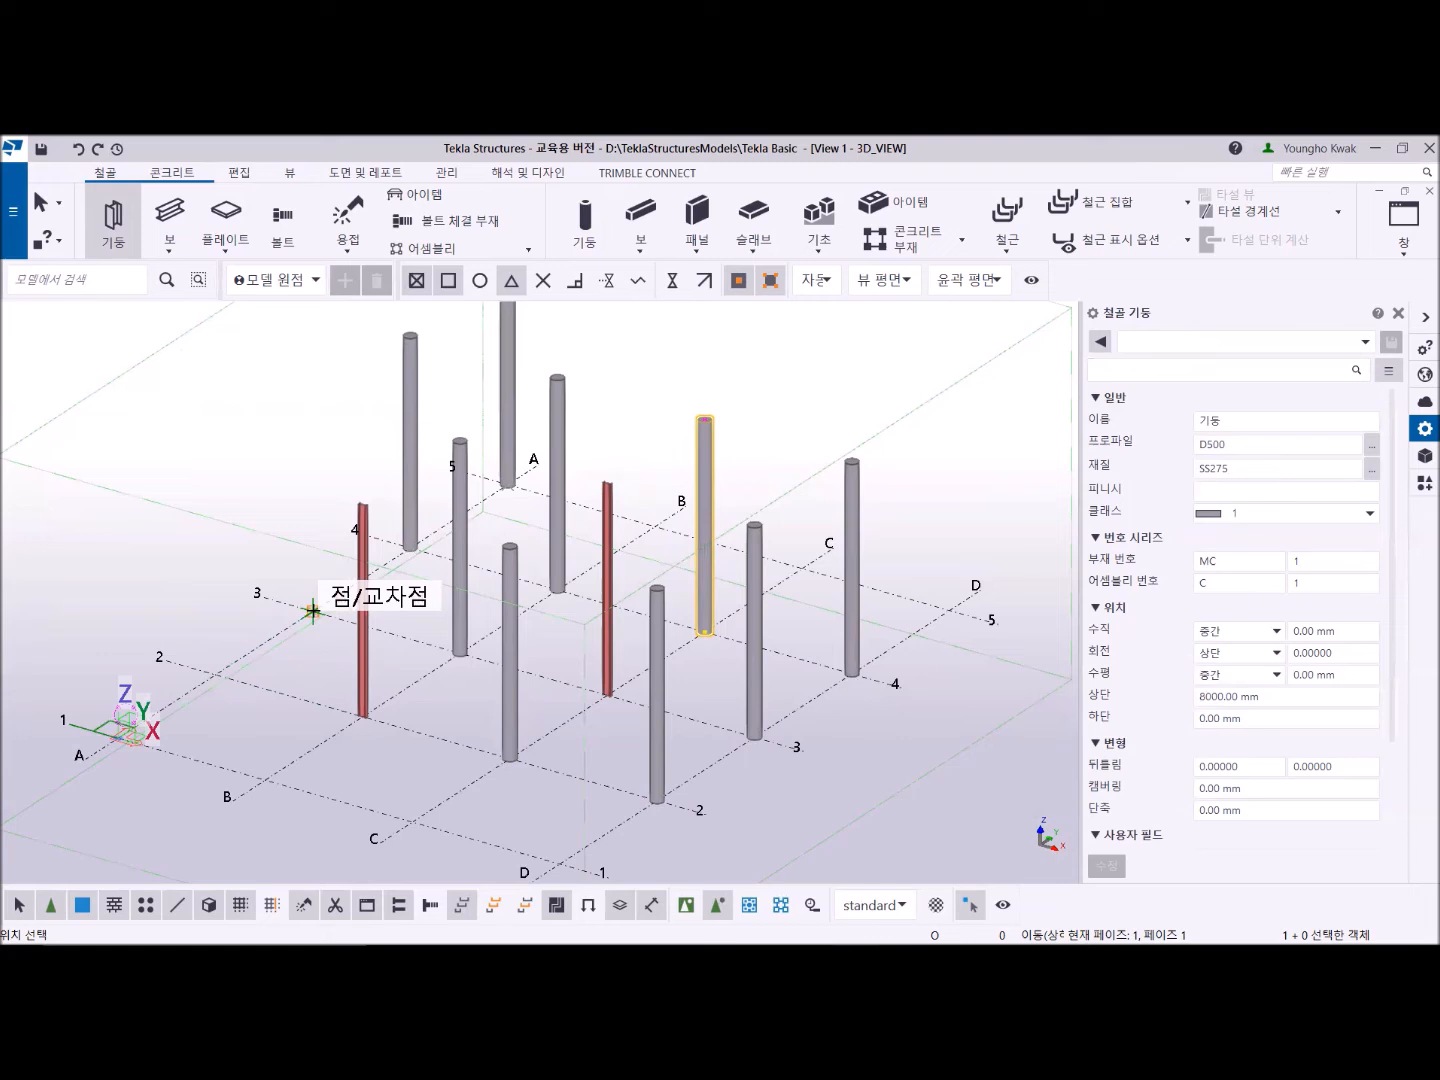
pyautogui.click(312, 611)
pyautogui.click(215, 675)
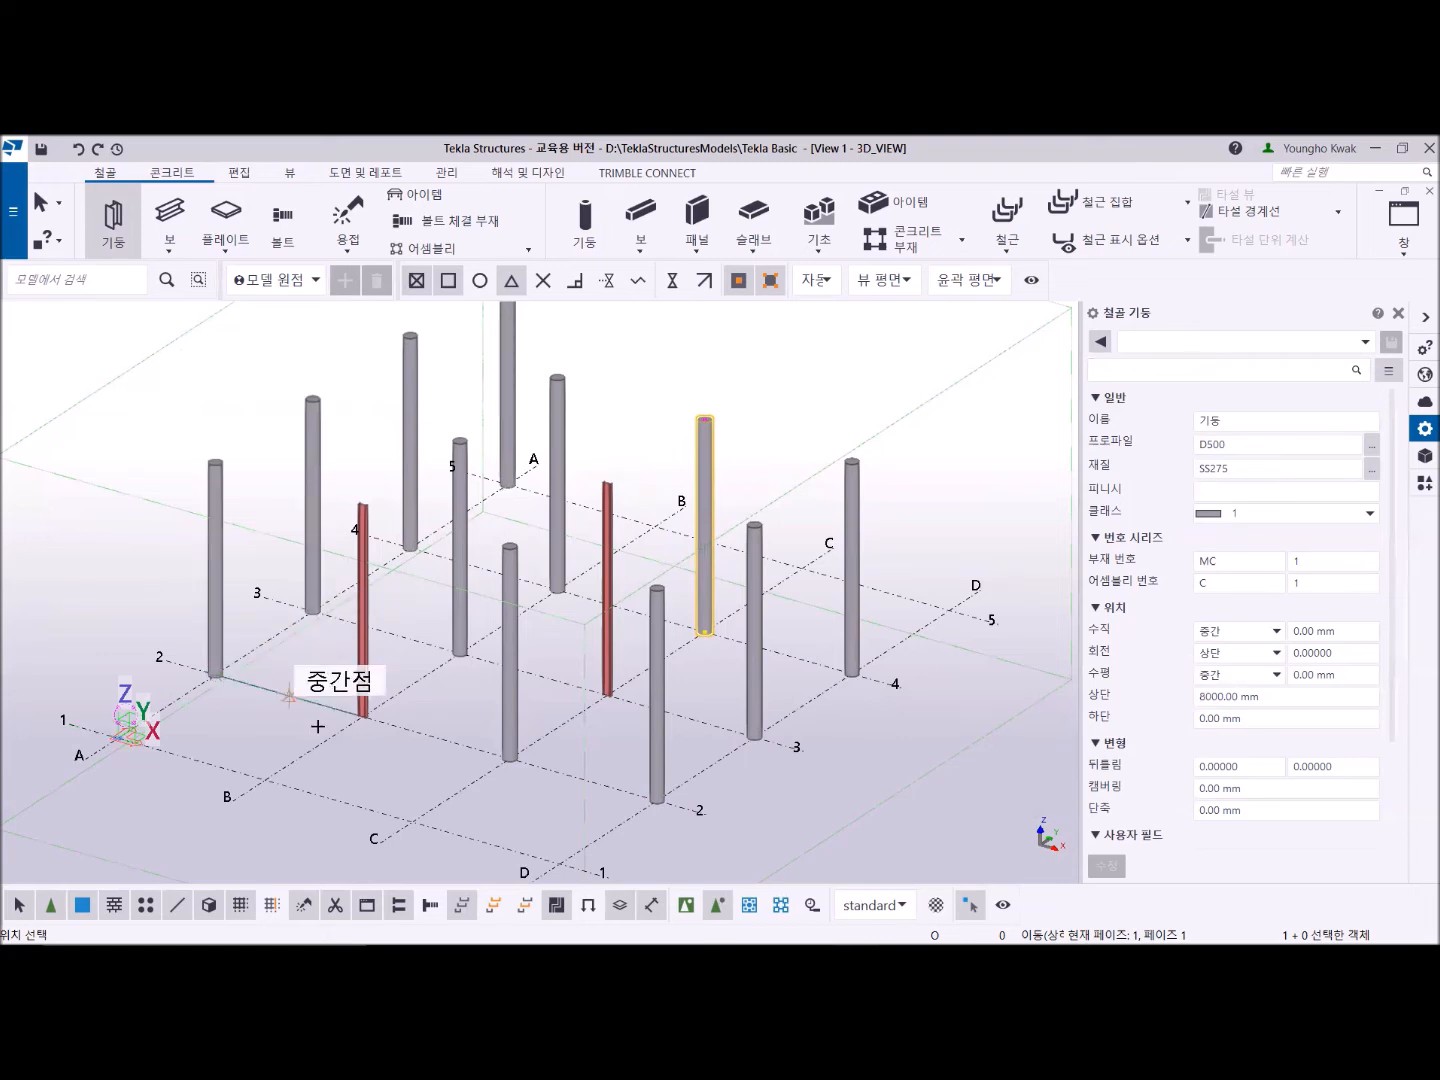
pyautogui.click(410, 822)
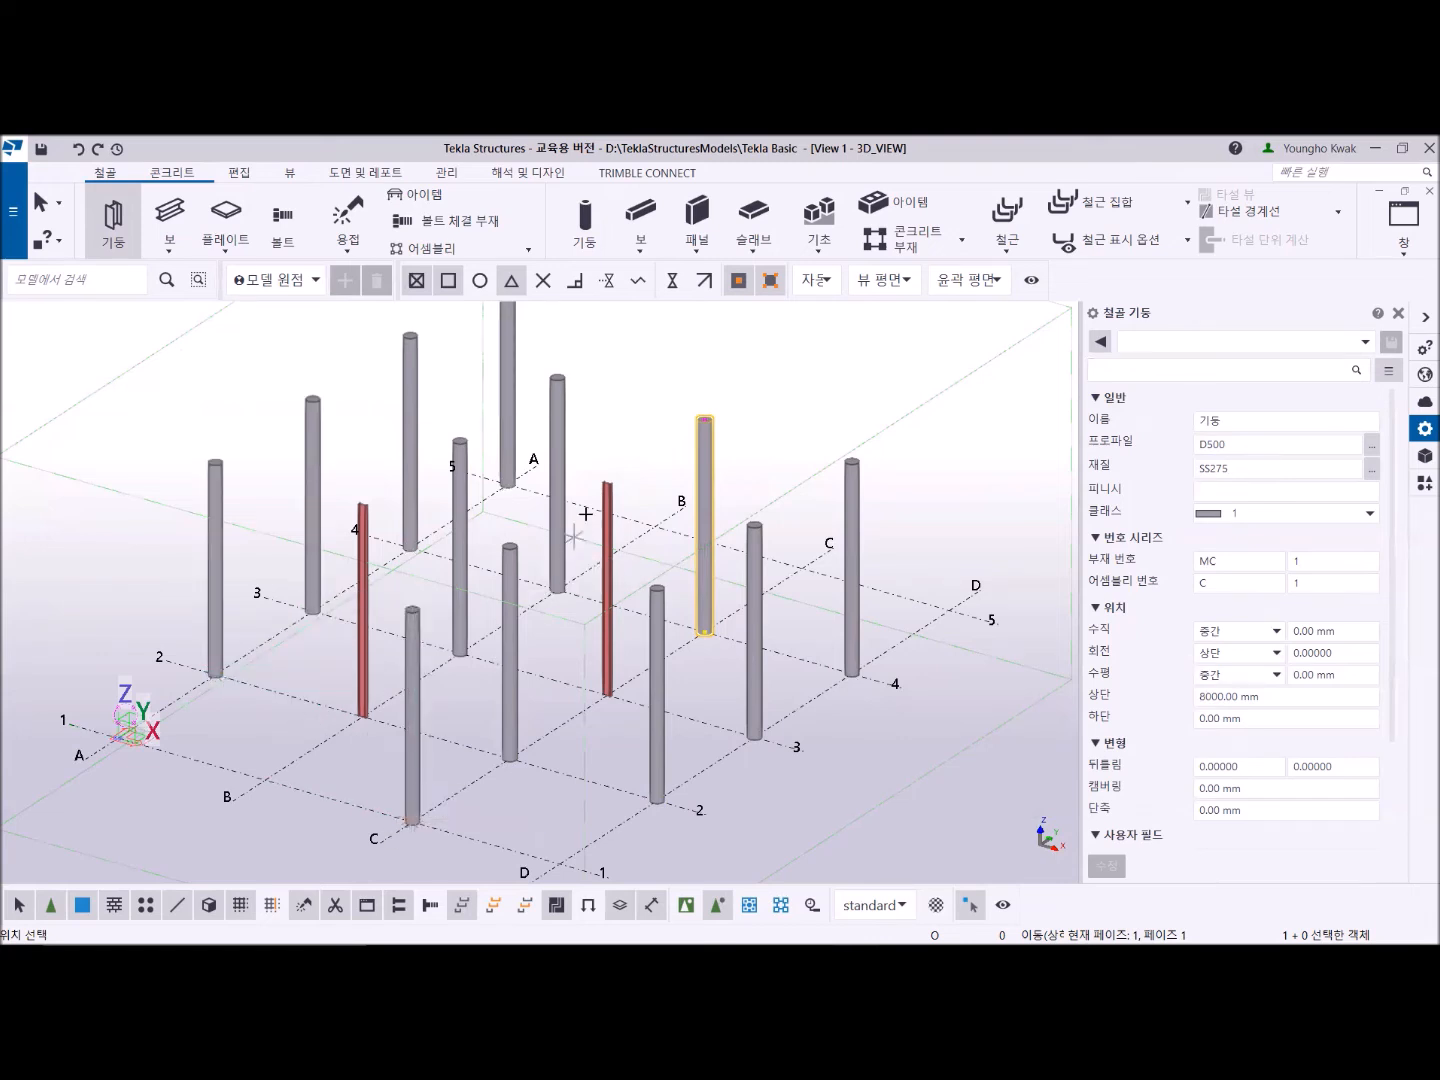
pyautogui.rightClick(646, 331)
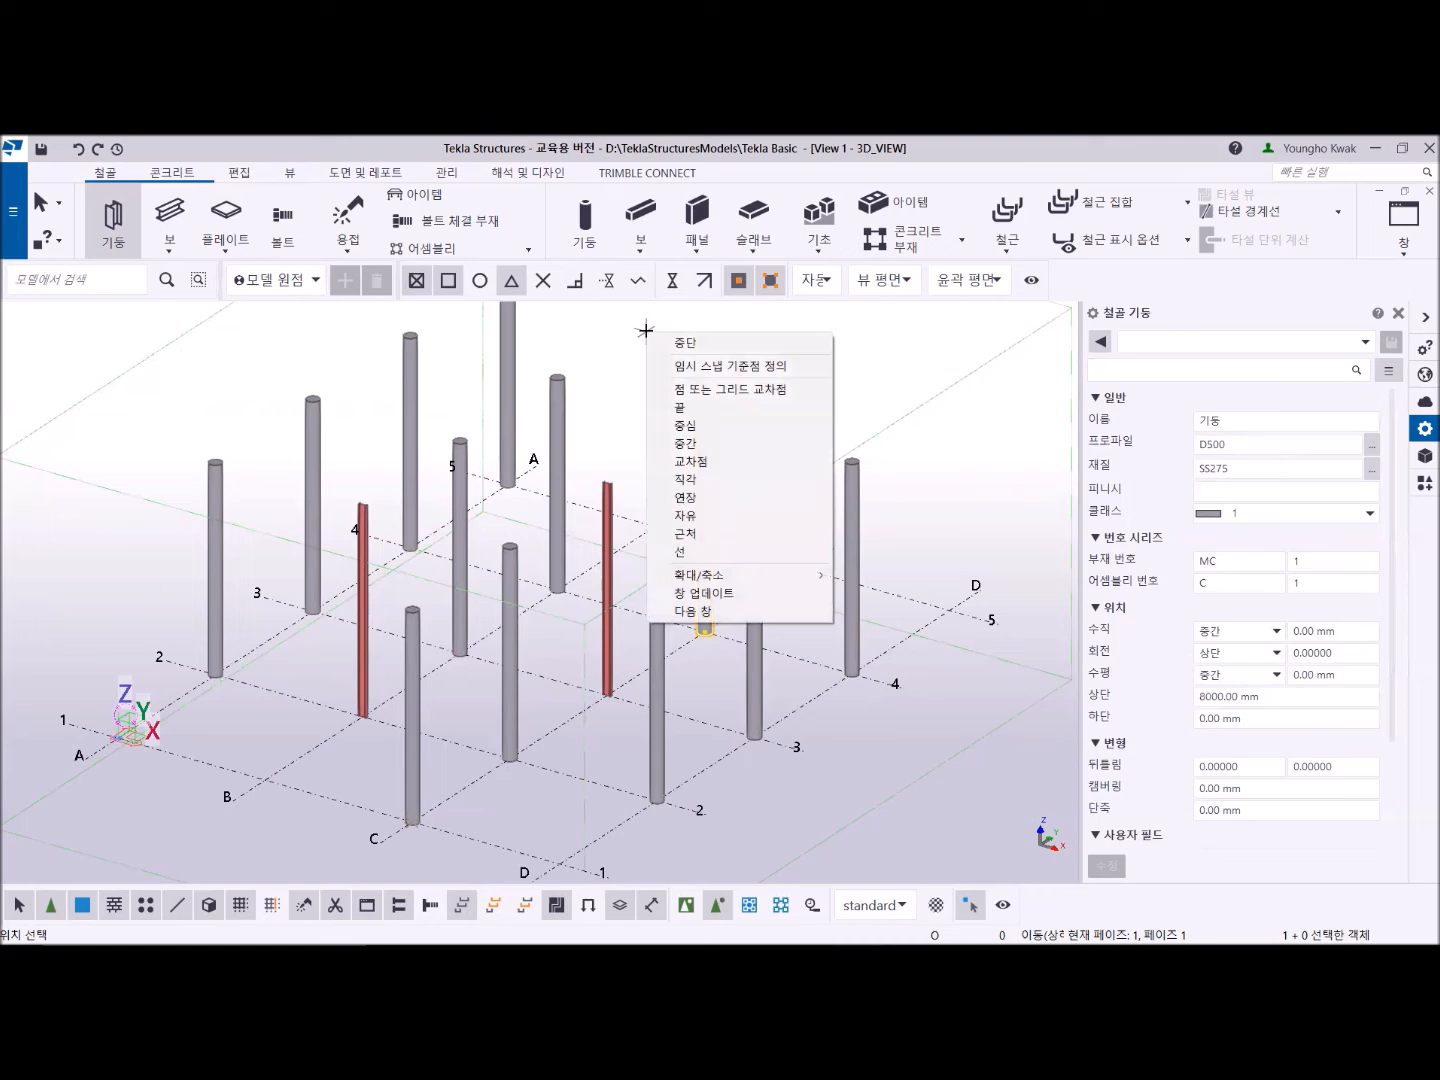
pyautogui.click(679, 343)
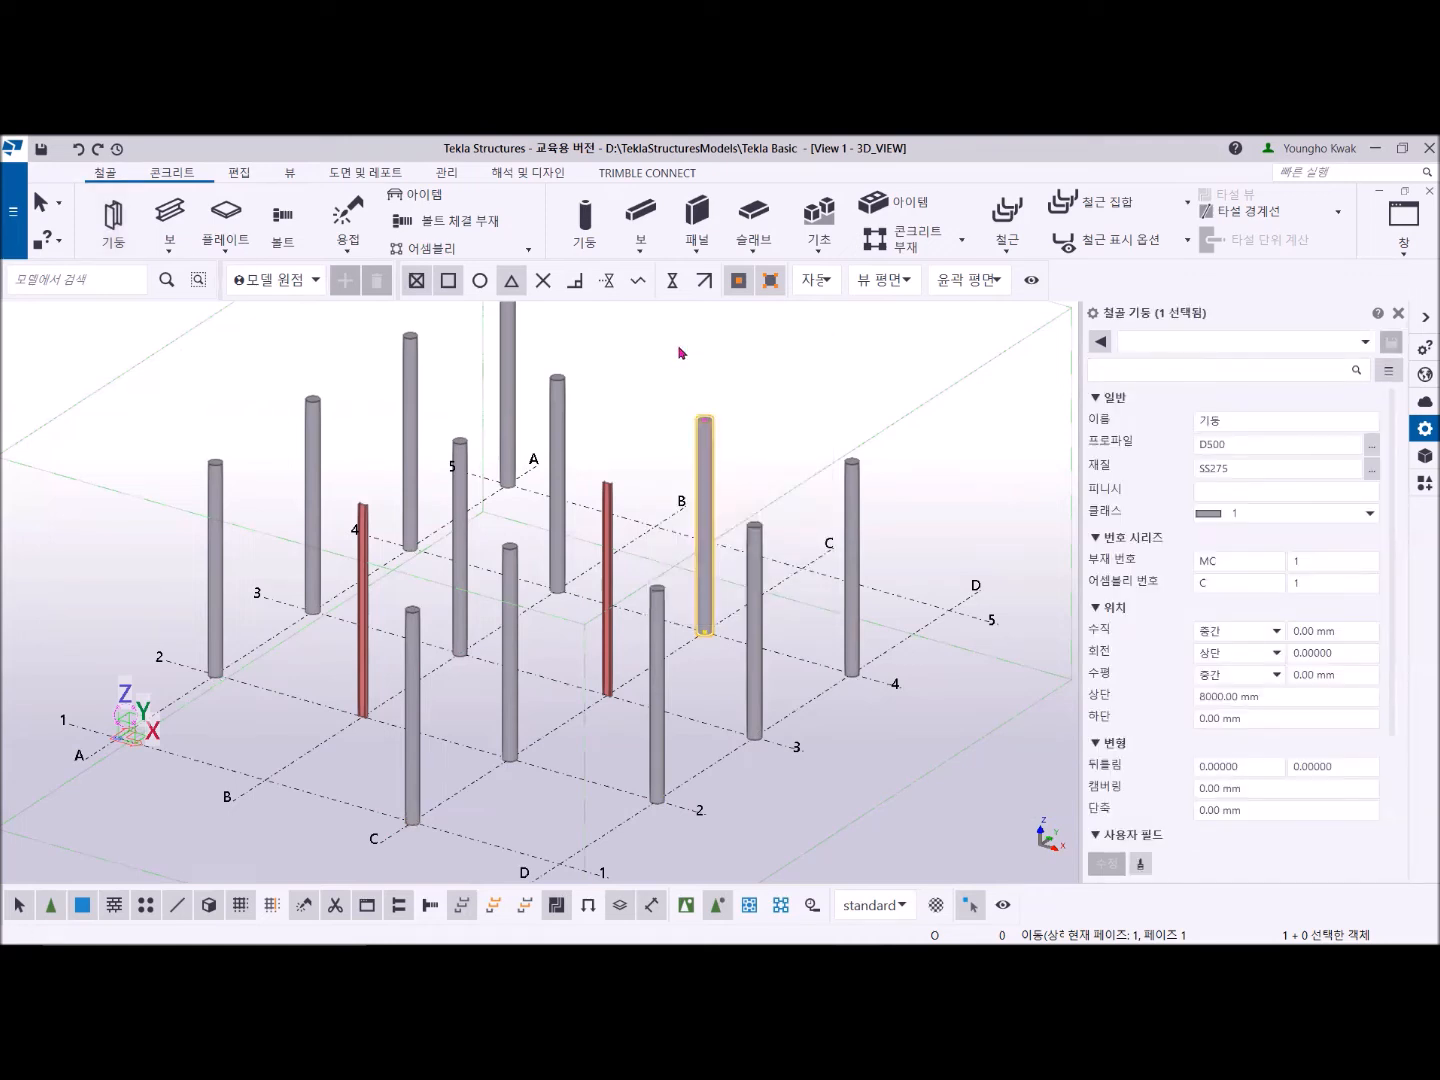
pyautogui.click(668, 390)
pyautogui.press('Home')
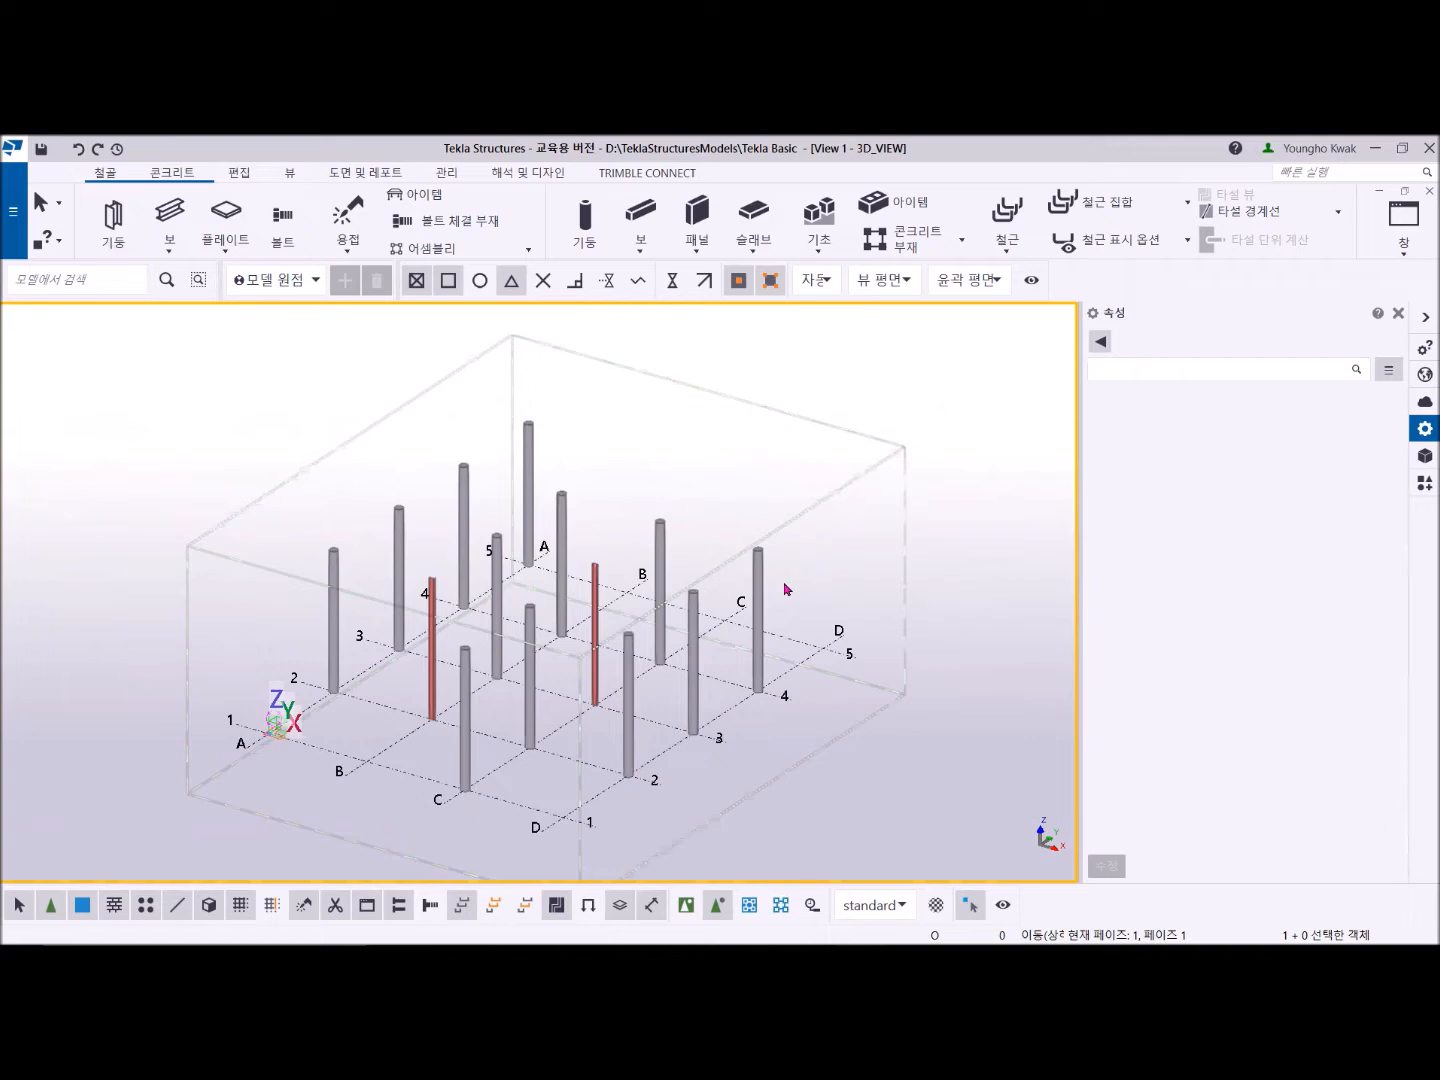
# Step: Set the part number prefix of the steel column at grid intersection D-4 to SC and apply the change
pyautogui.click(759, 566)
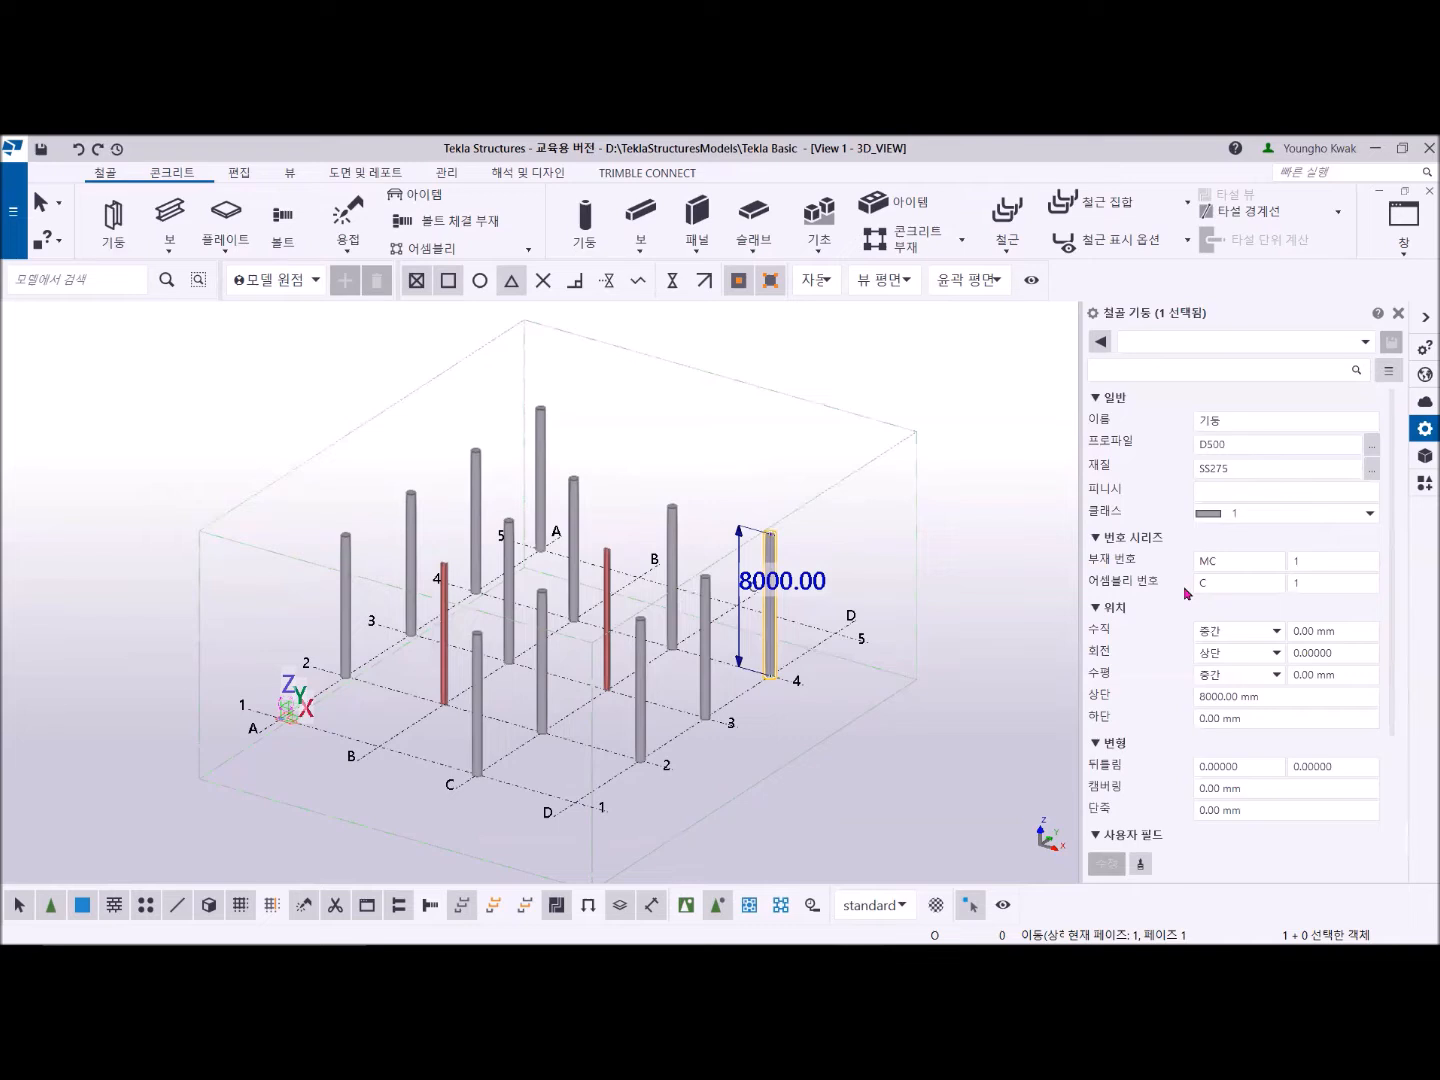
pyautogui.click(1222, 559)
pyautogui.moveTo(1230, 564); pyautogui.dragTo(1199, 573)
pyautogui.write('SC')
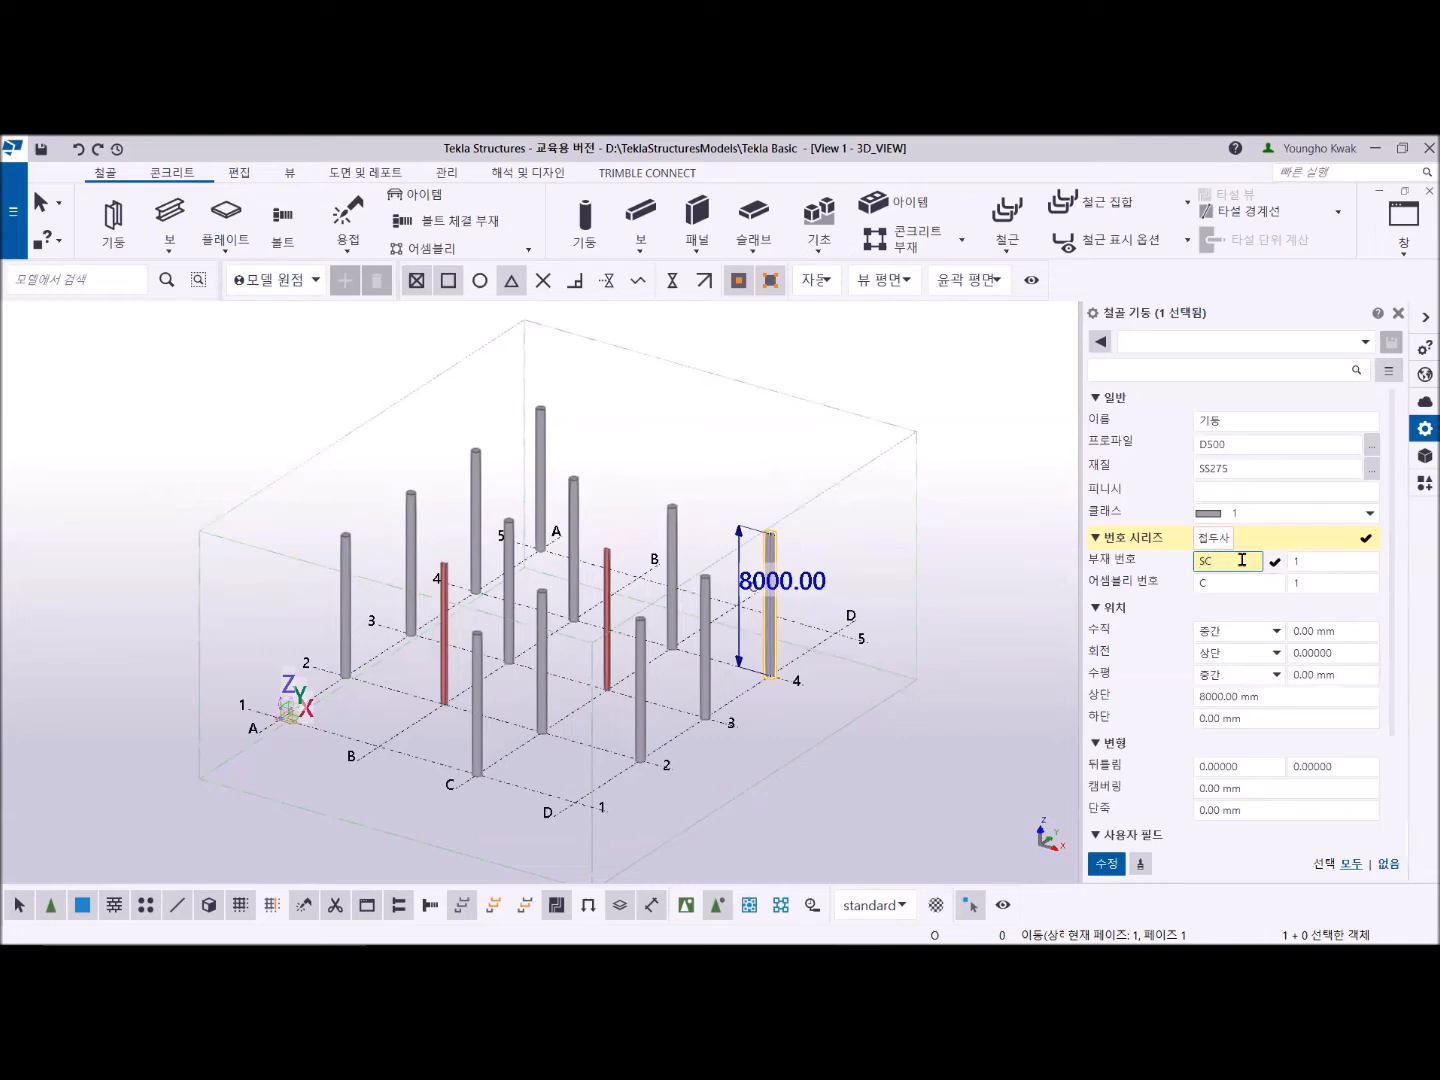
pyautogui.click(1106, 866)
pyautogui.click(779, 499)
pyautogui.scroll(5, 776, 494)
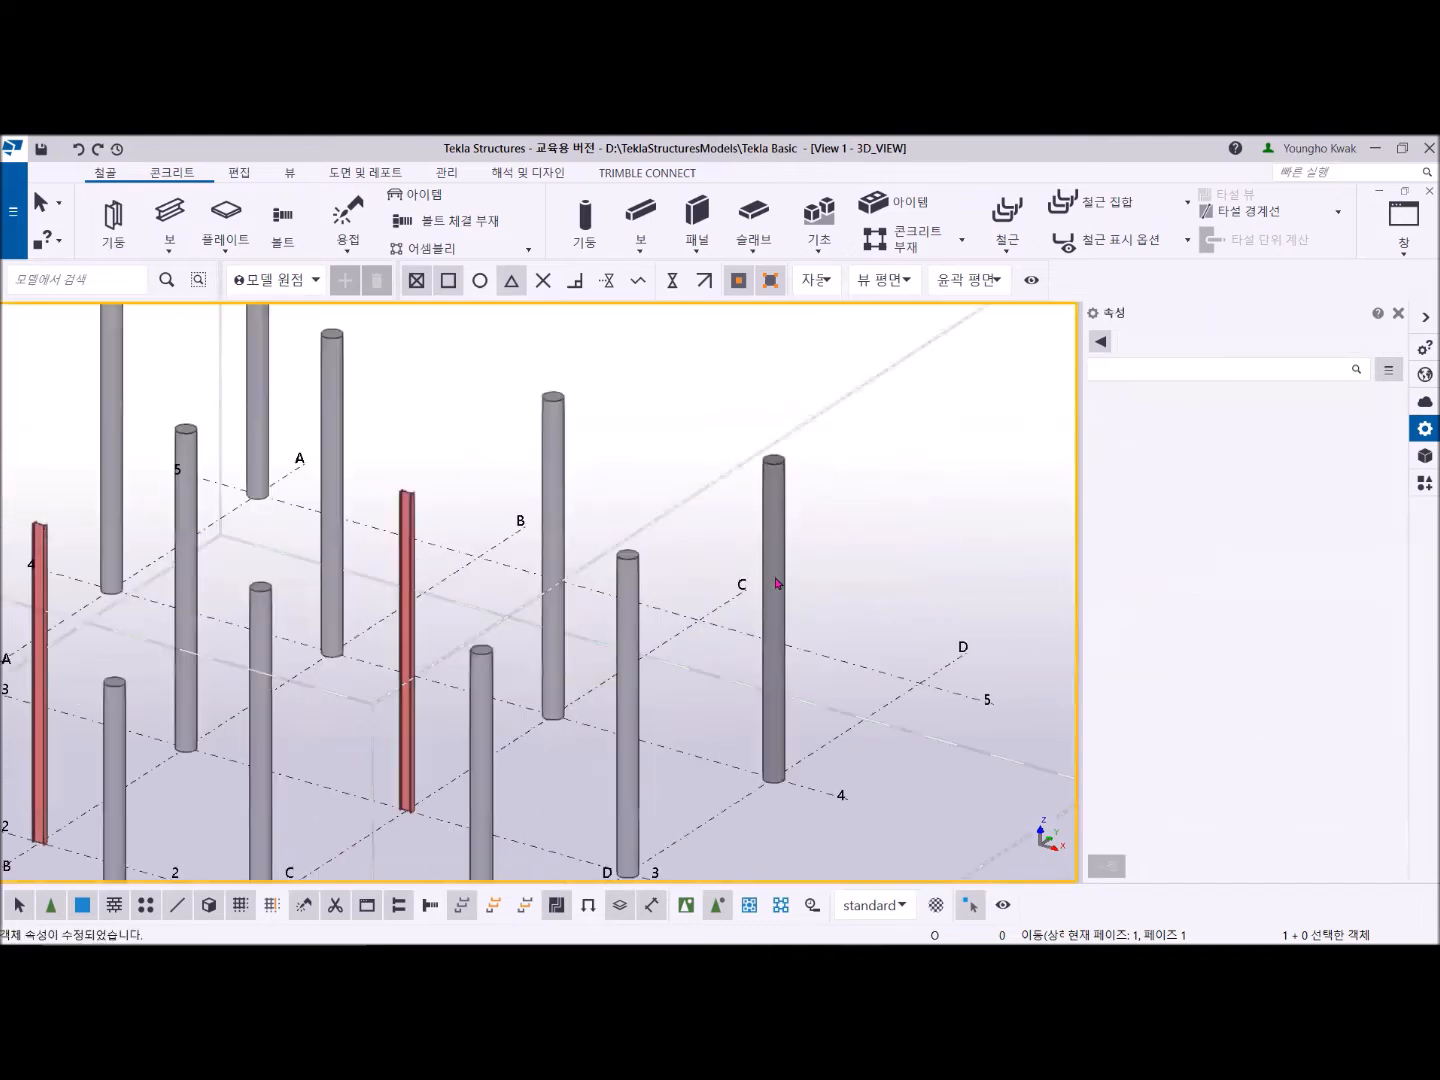
pyautogui.click(776, 493)
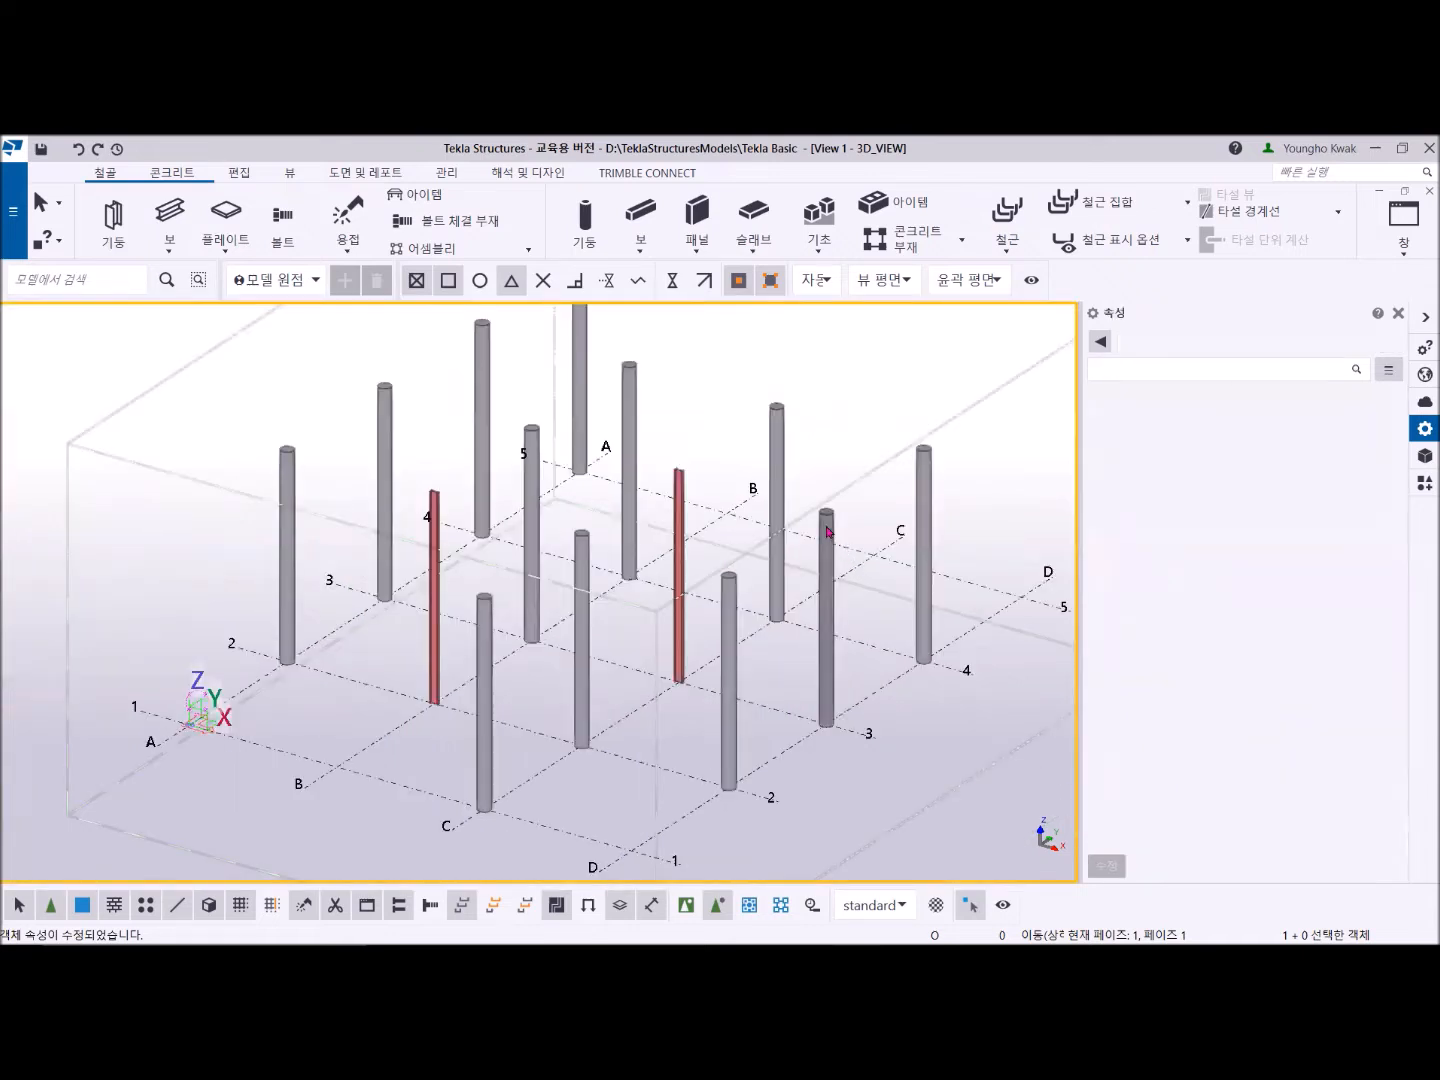
# Step: Set the part start number of the steel column at grid intersection D-3 to 100 and apply the change
pyautogui.click(828, 530)
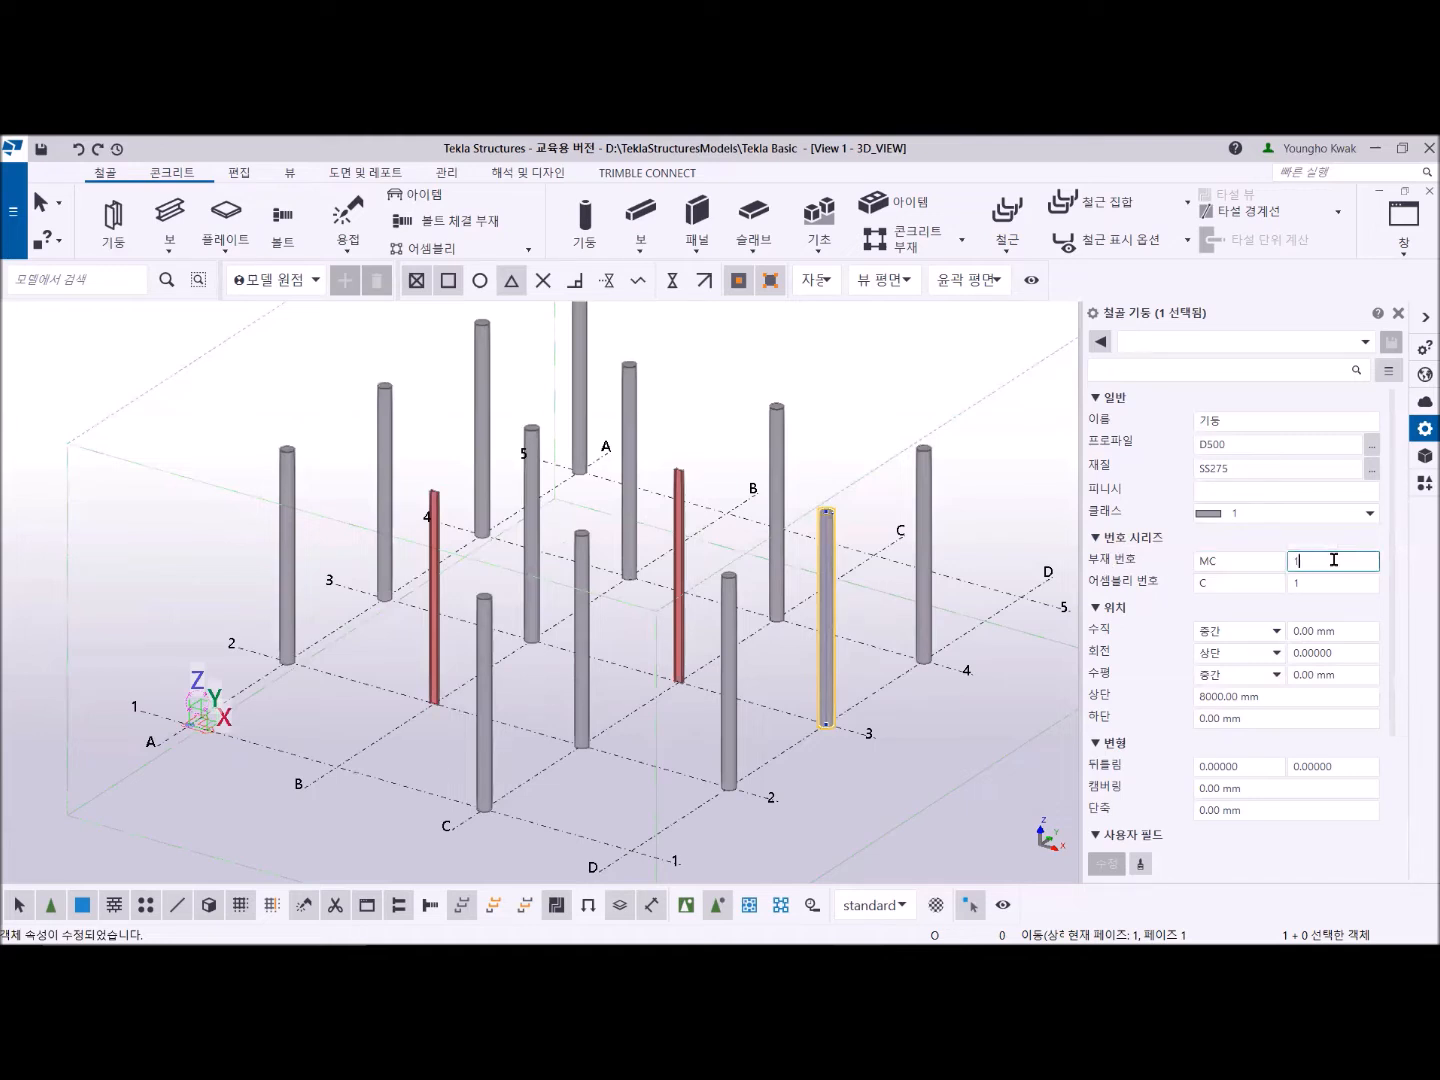
pyautogui.write('00')
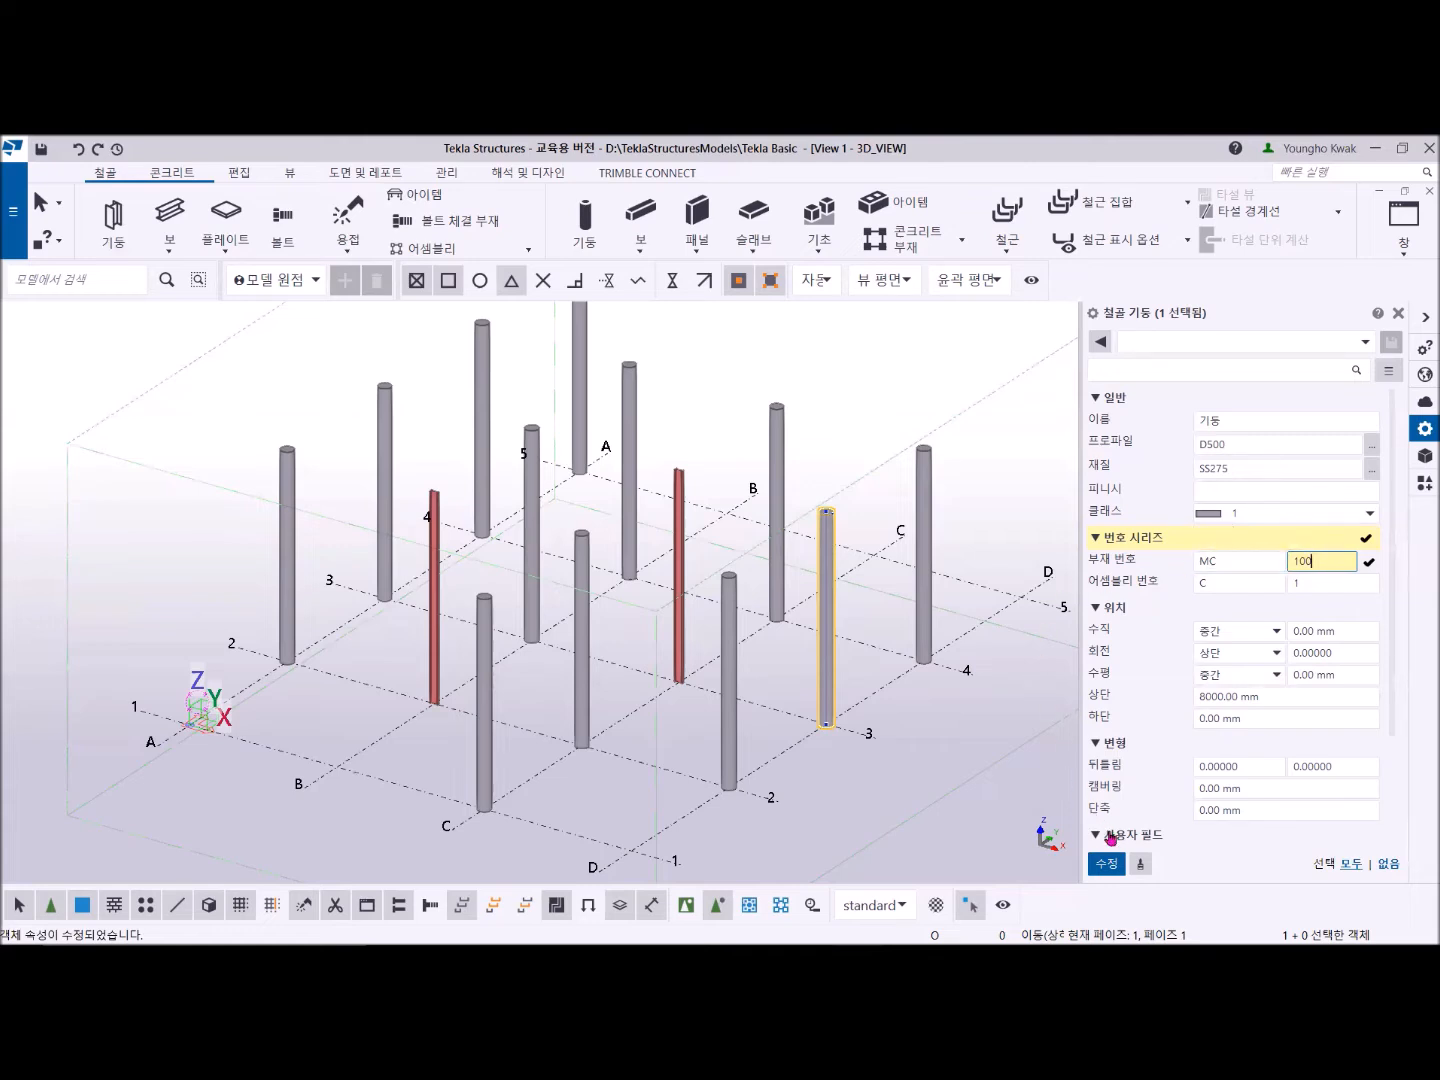
pyautogui.click(1106, 864)
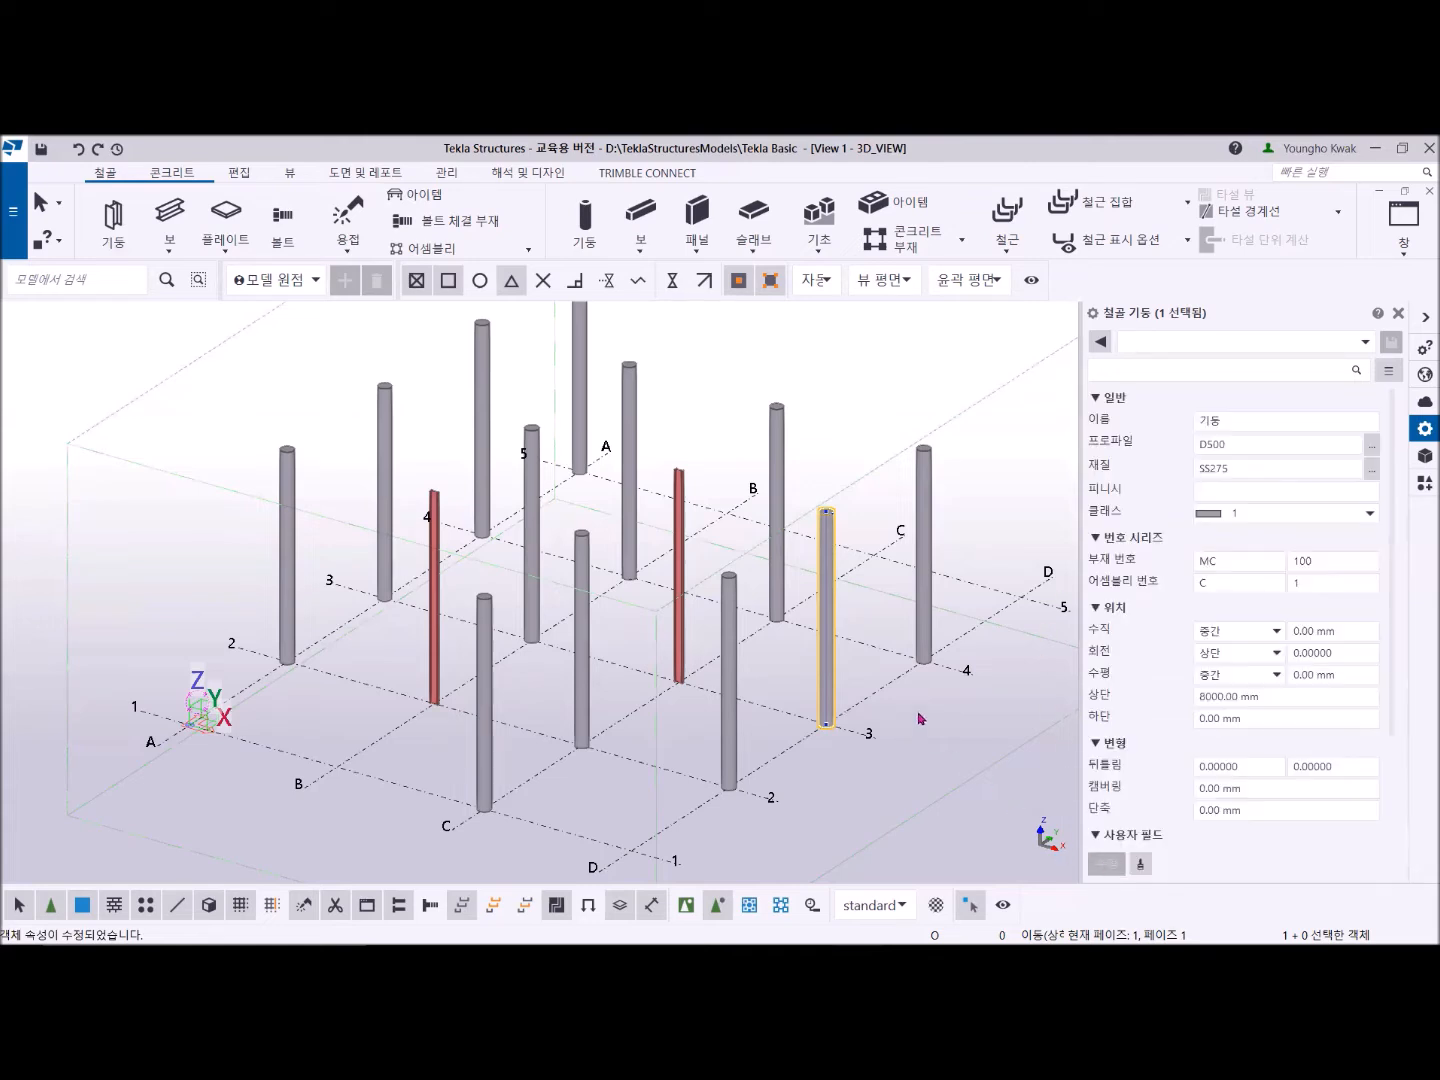
pyautogui.moveTo(826, 630)
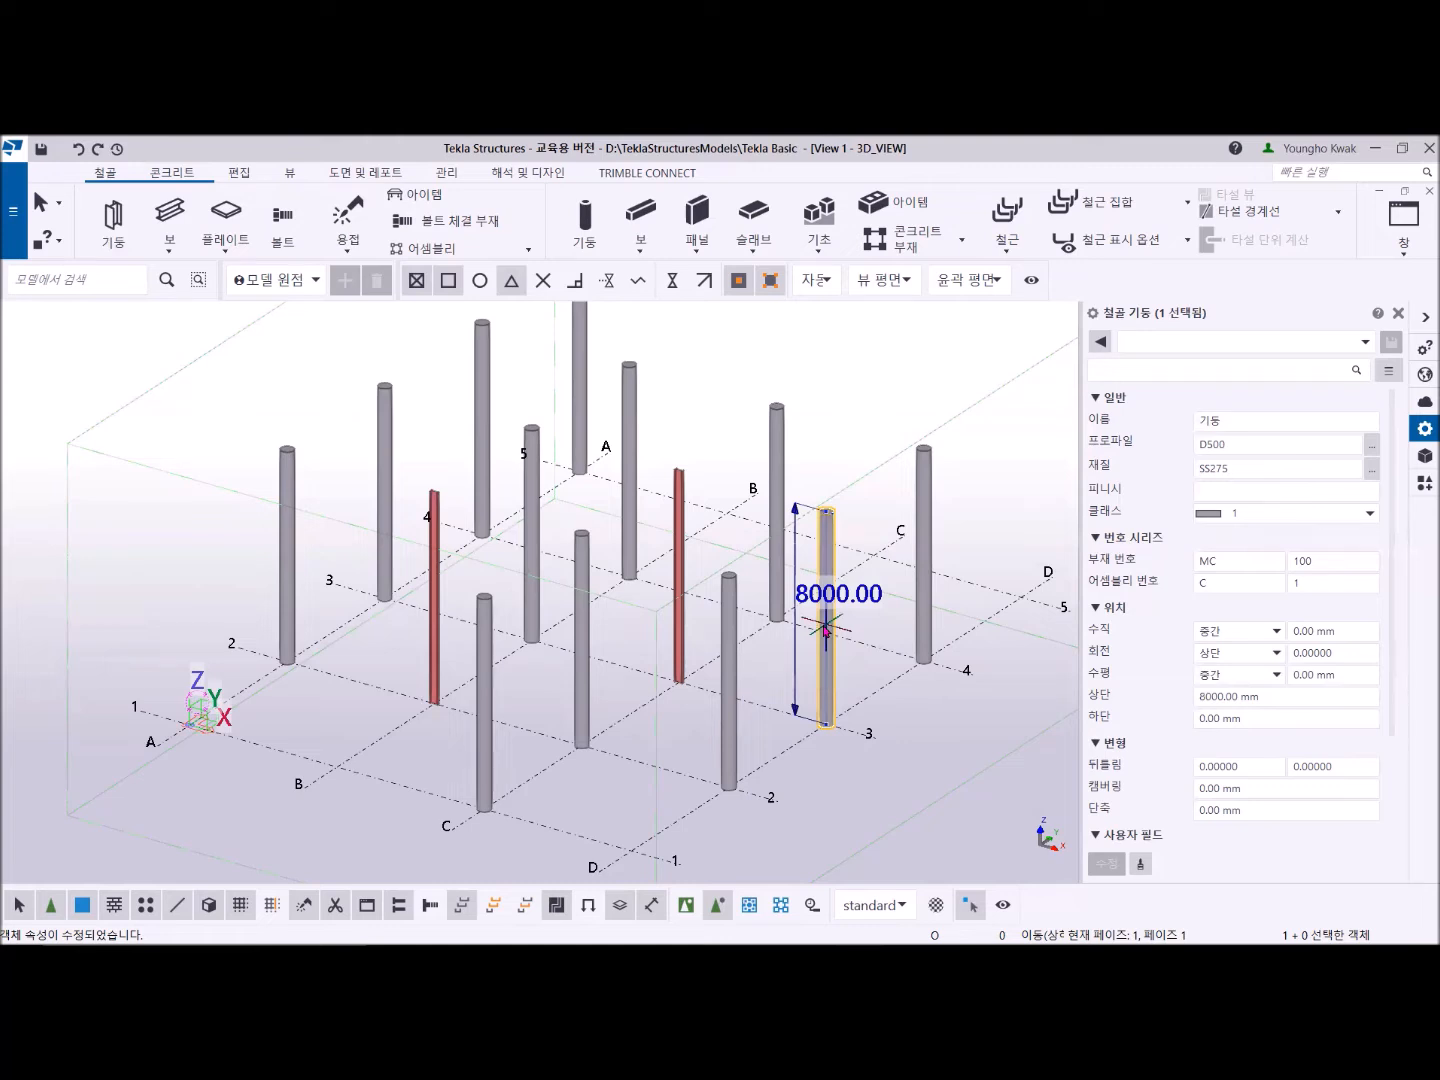
pyautogui.click(848, 620)
pyautogui.moveTo(821, 741); pyautogui.dragTo(841, 713, button='middle')
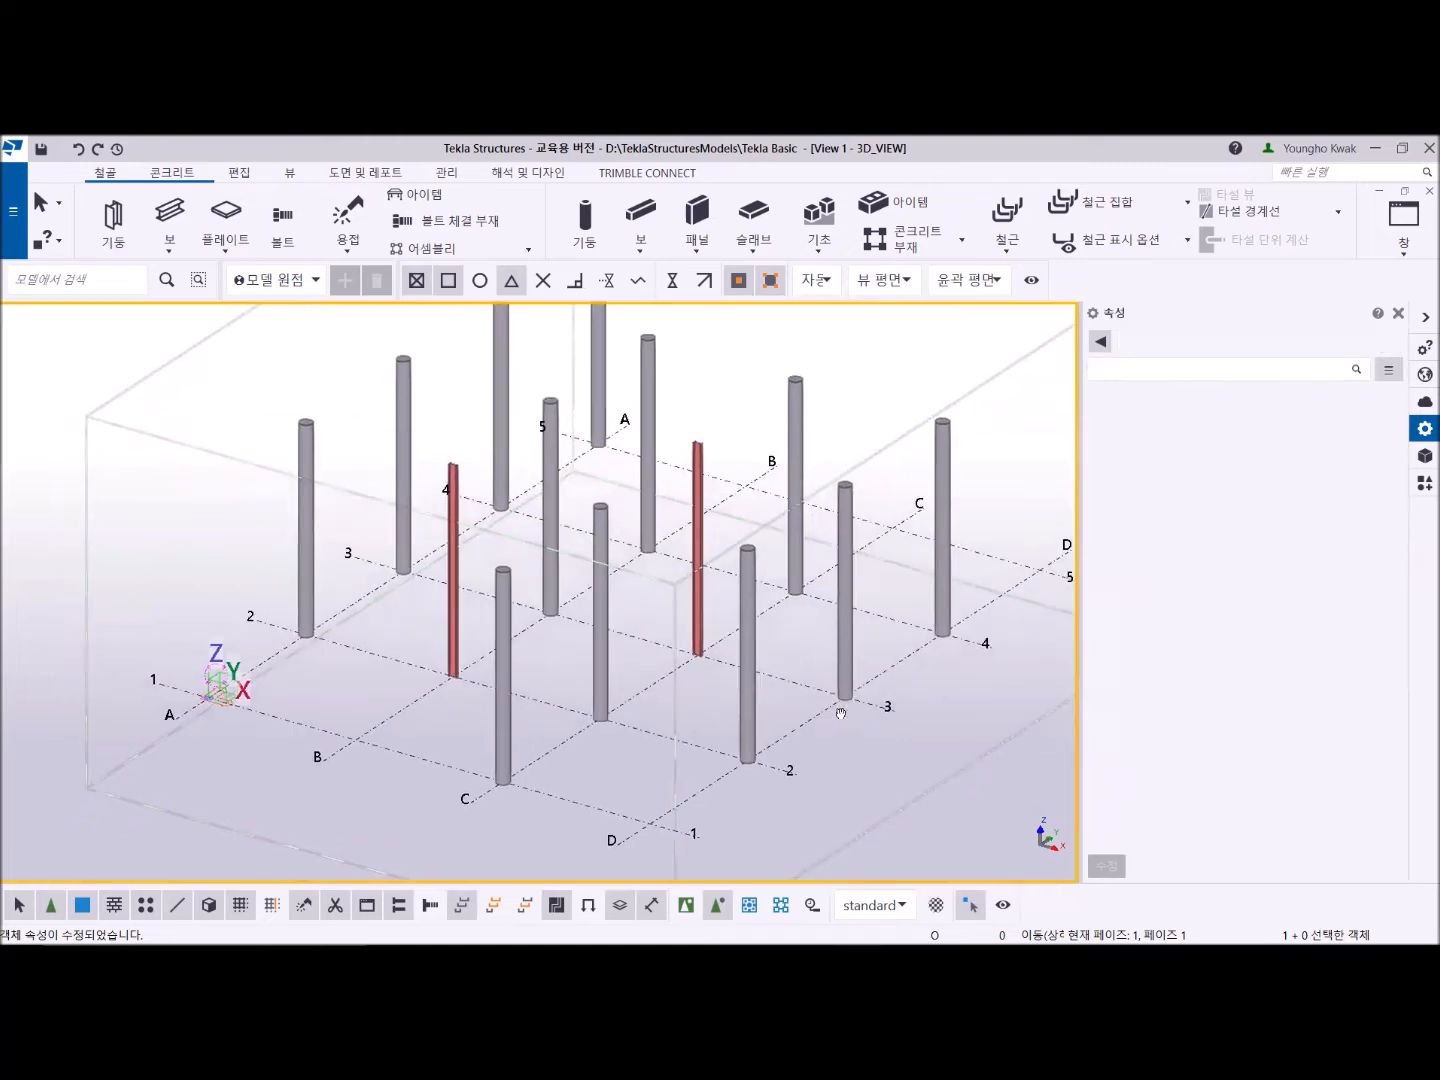
# Step: Select the column at grid intersection D-2, check the list of created and open views, and close it
pyautogui.click(752, 634)
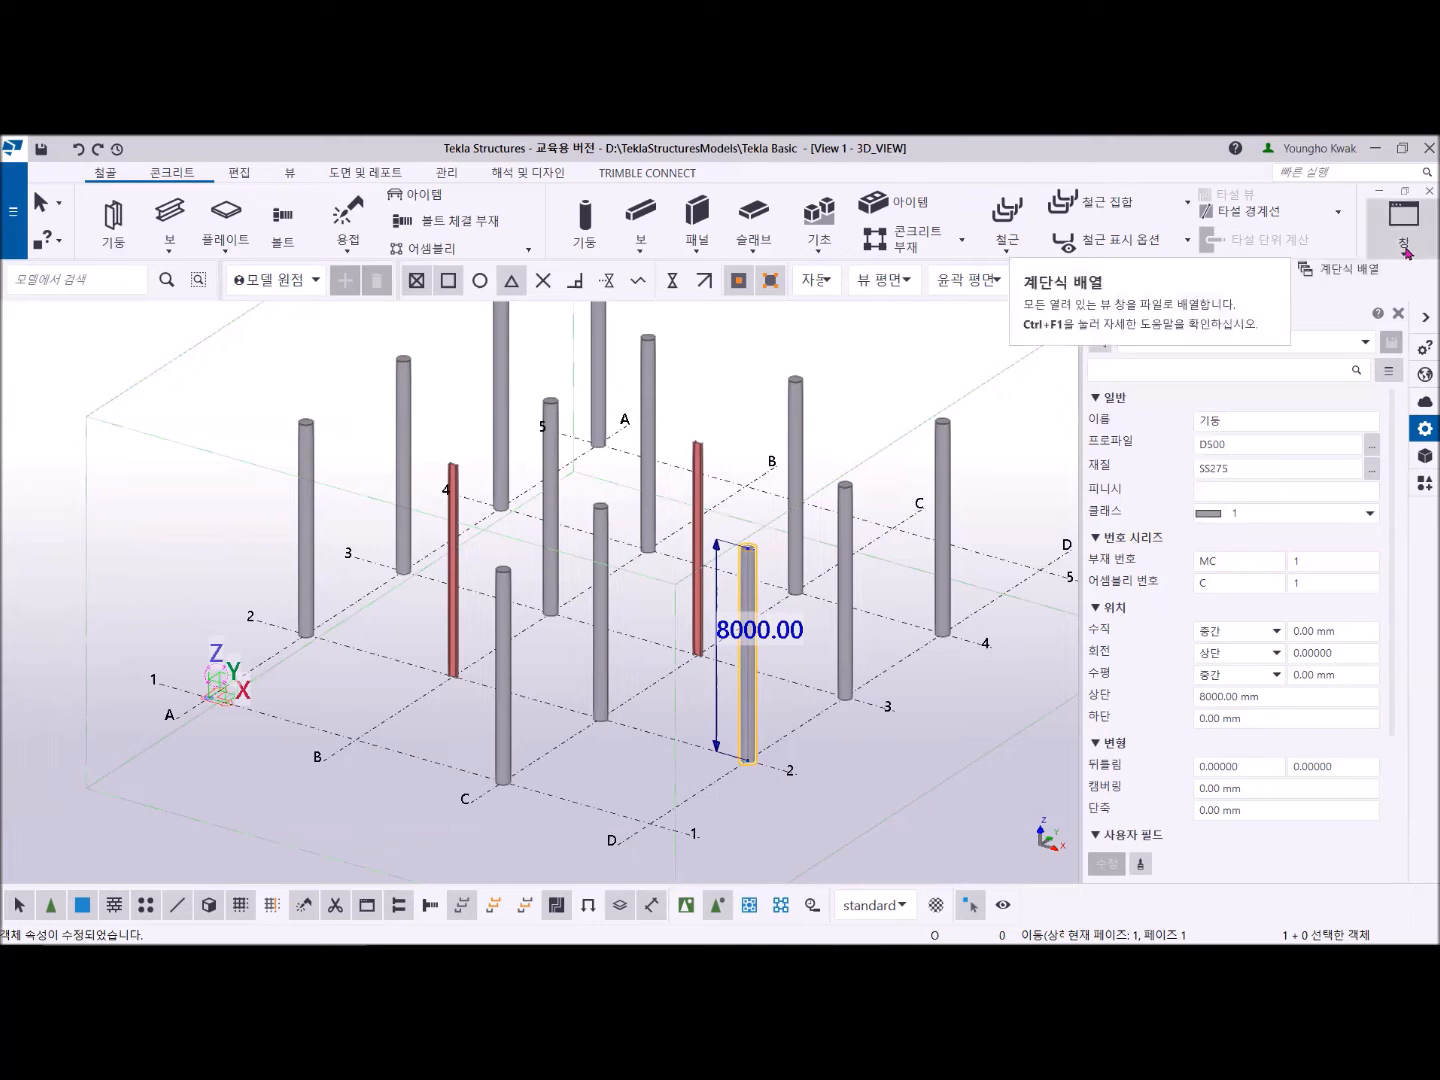
pyautogui.click(1404, 245)
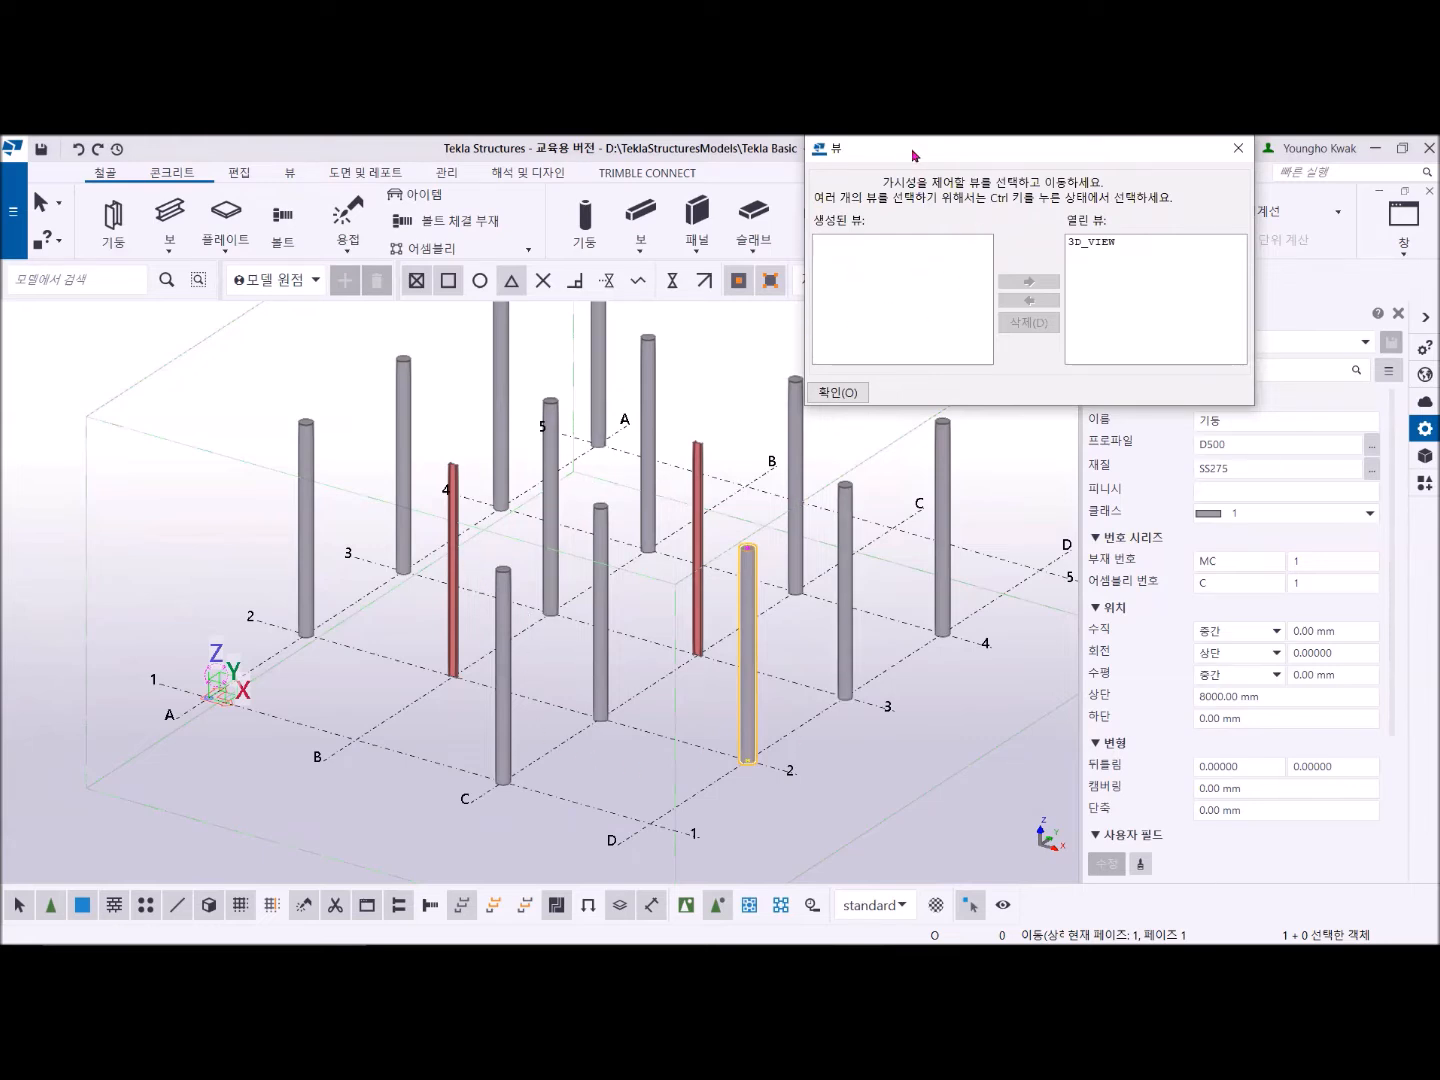
pyautogui.moveTo(907, 155); pyautogui.dragTo(730, 203)
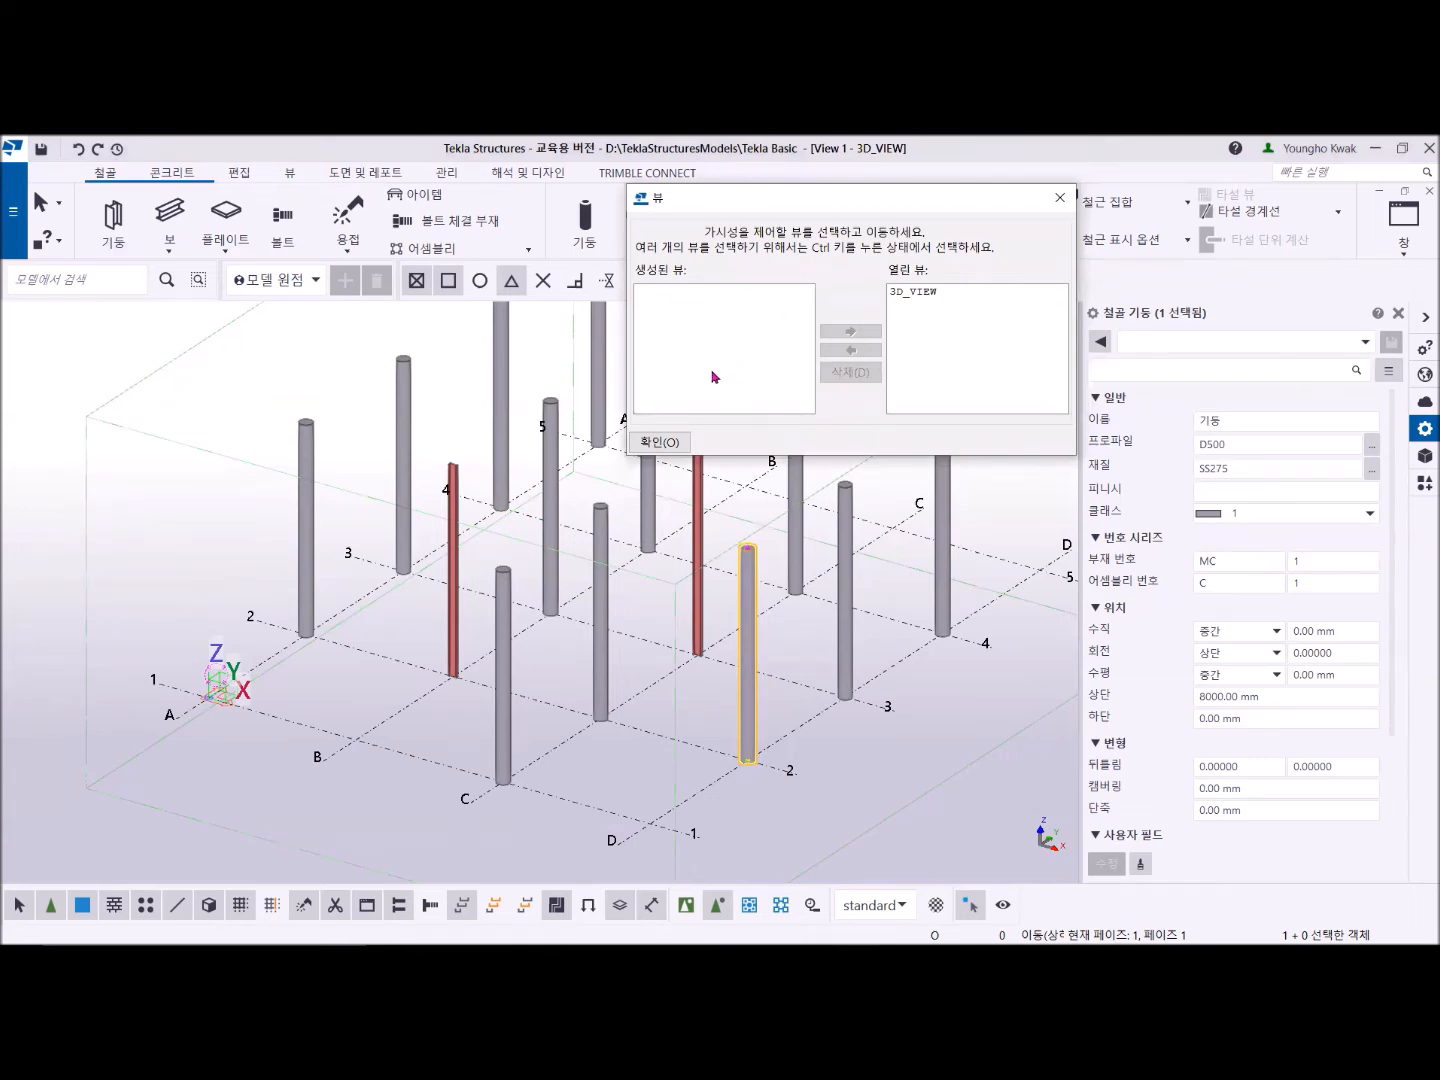
pyautogui.click(1057, 198)
# Step: Create views along all lines of the rectangular grid, using the PLAN and GRID name prefixes and 2D_VIEW properties
pyautogui.click(700, 789)
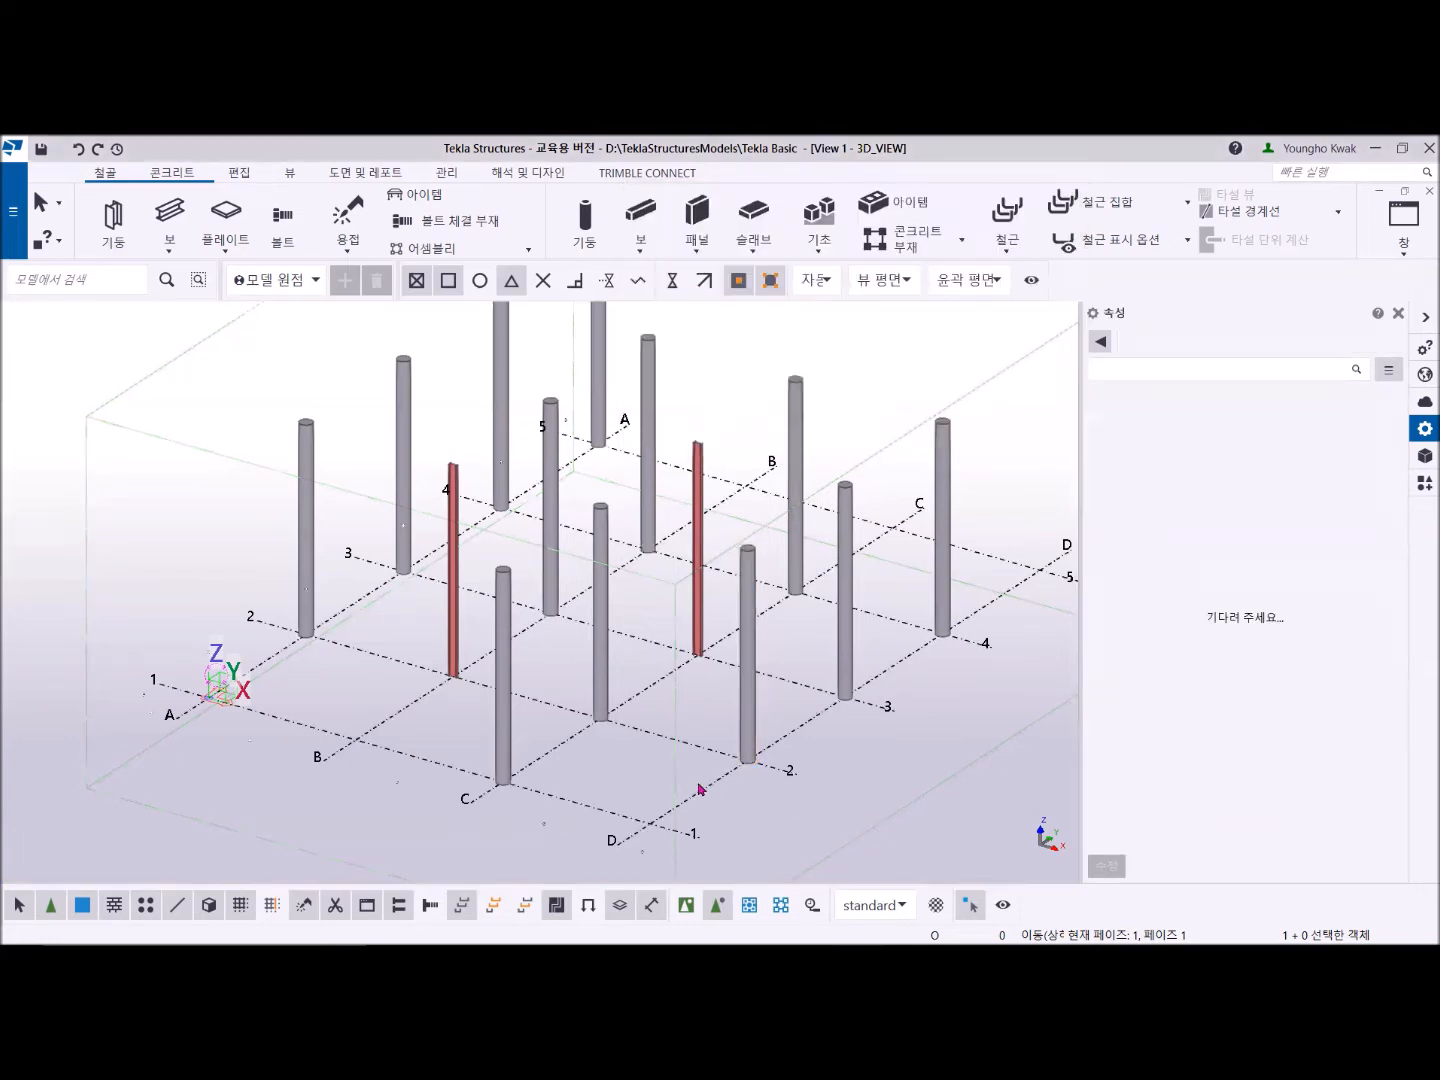
pyautogui.click(731, 760)
pyautogui.rightClick(868, 347)
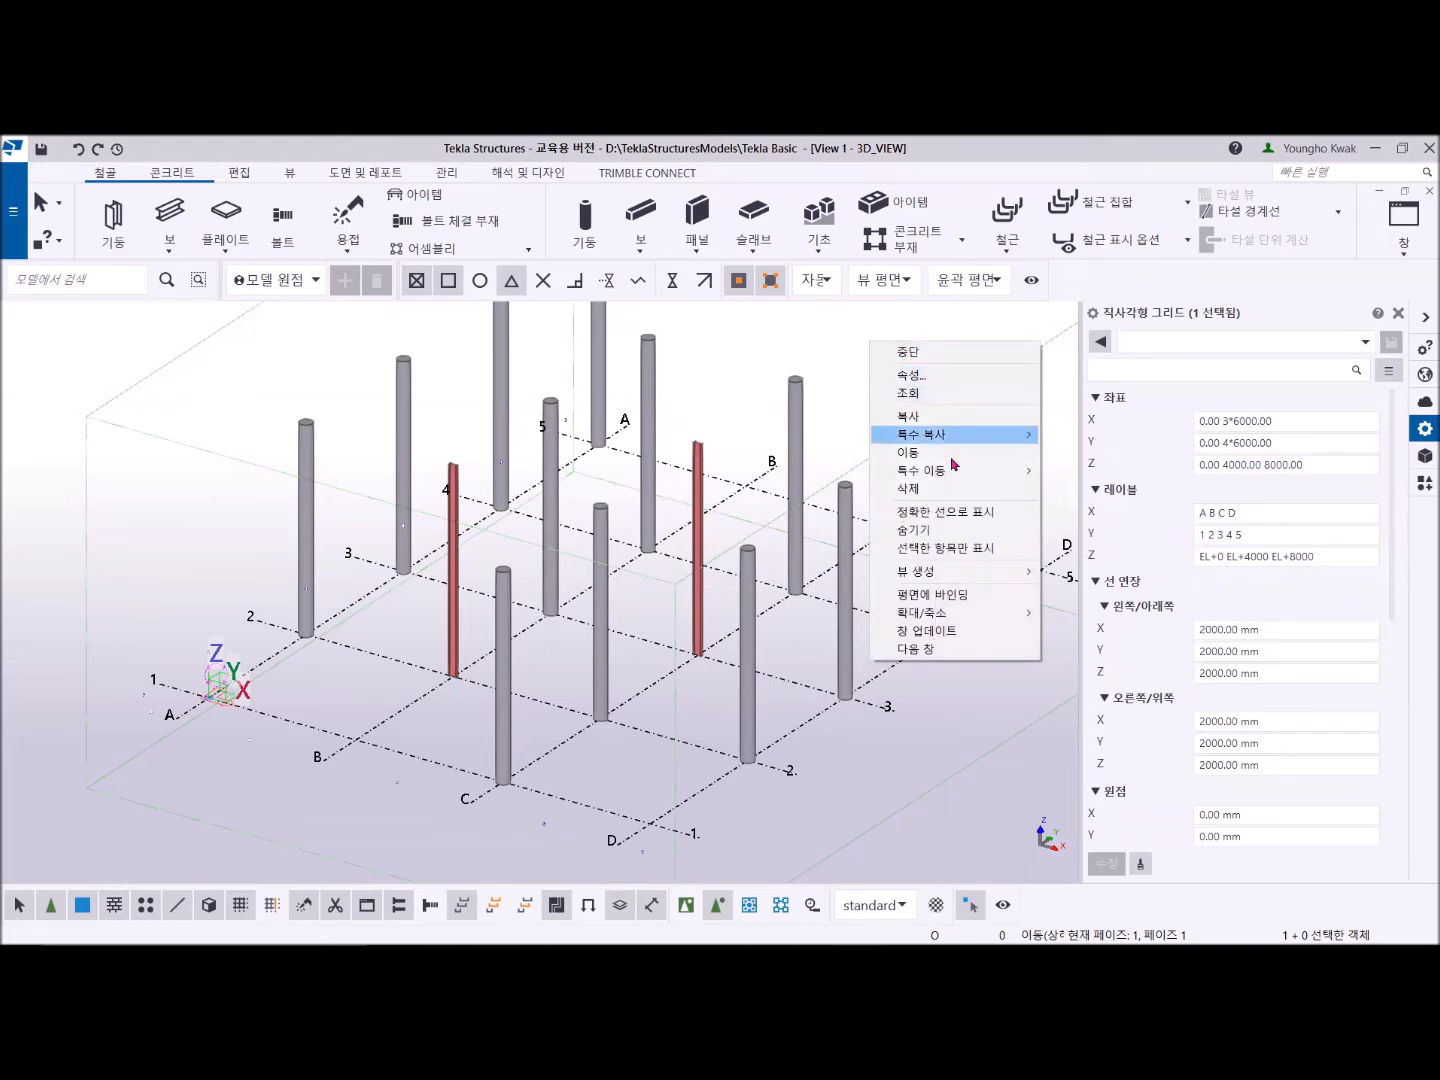
pyautogui.moveTo(958, 578)
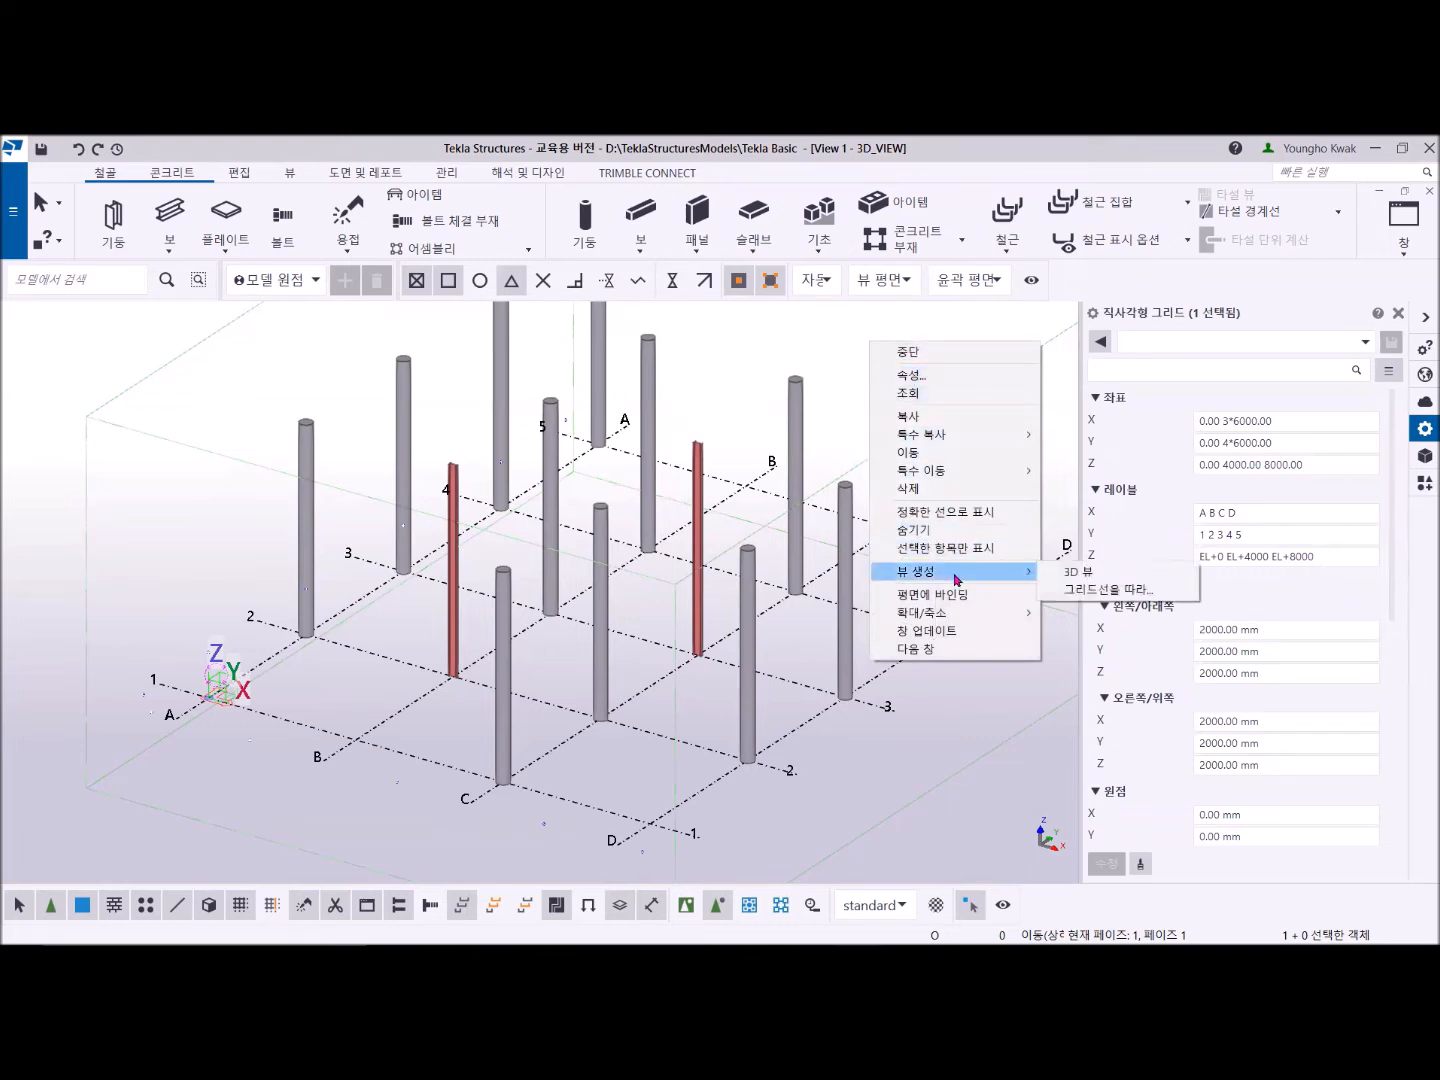
pyautogui.click(1095, 590)
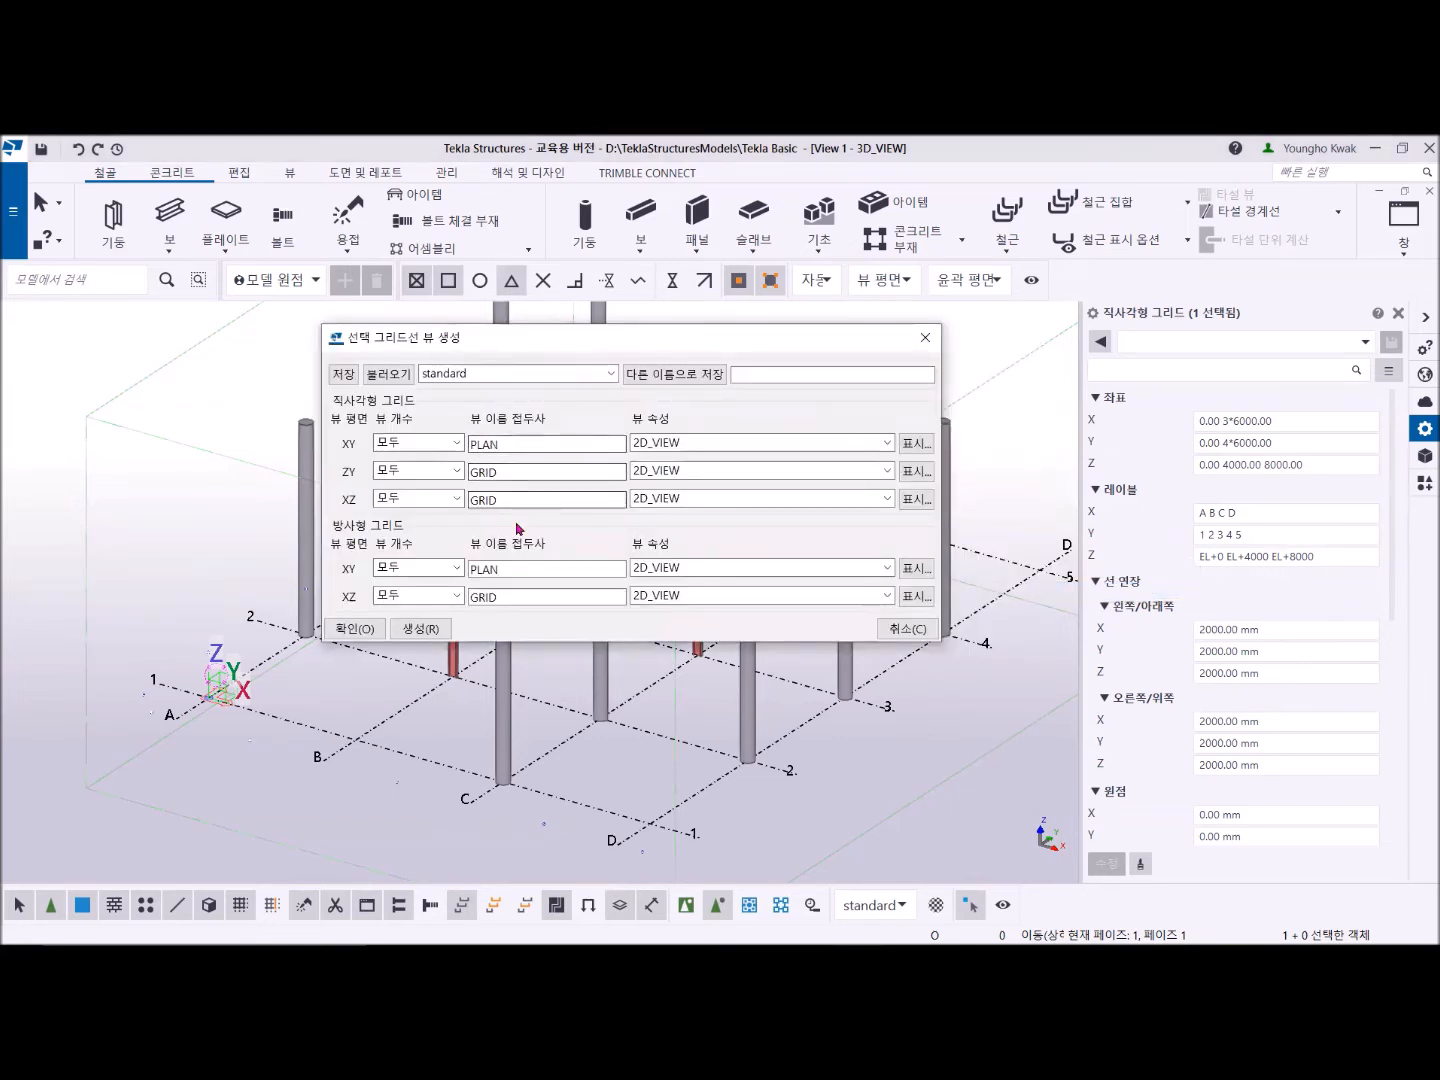
pyautogui.click(424, 630)
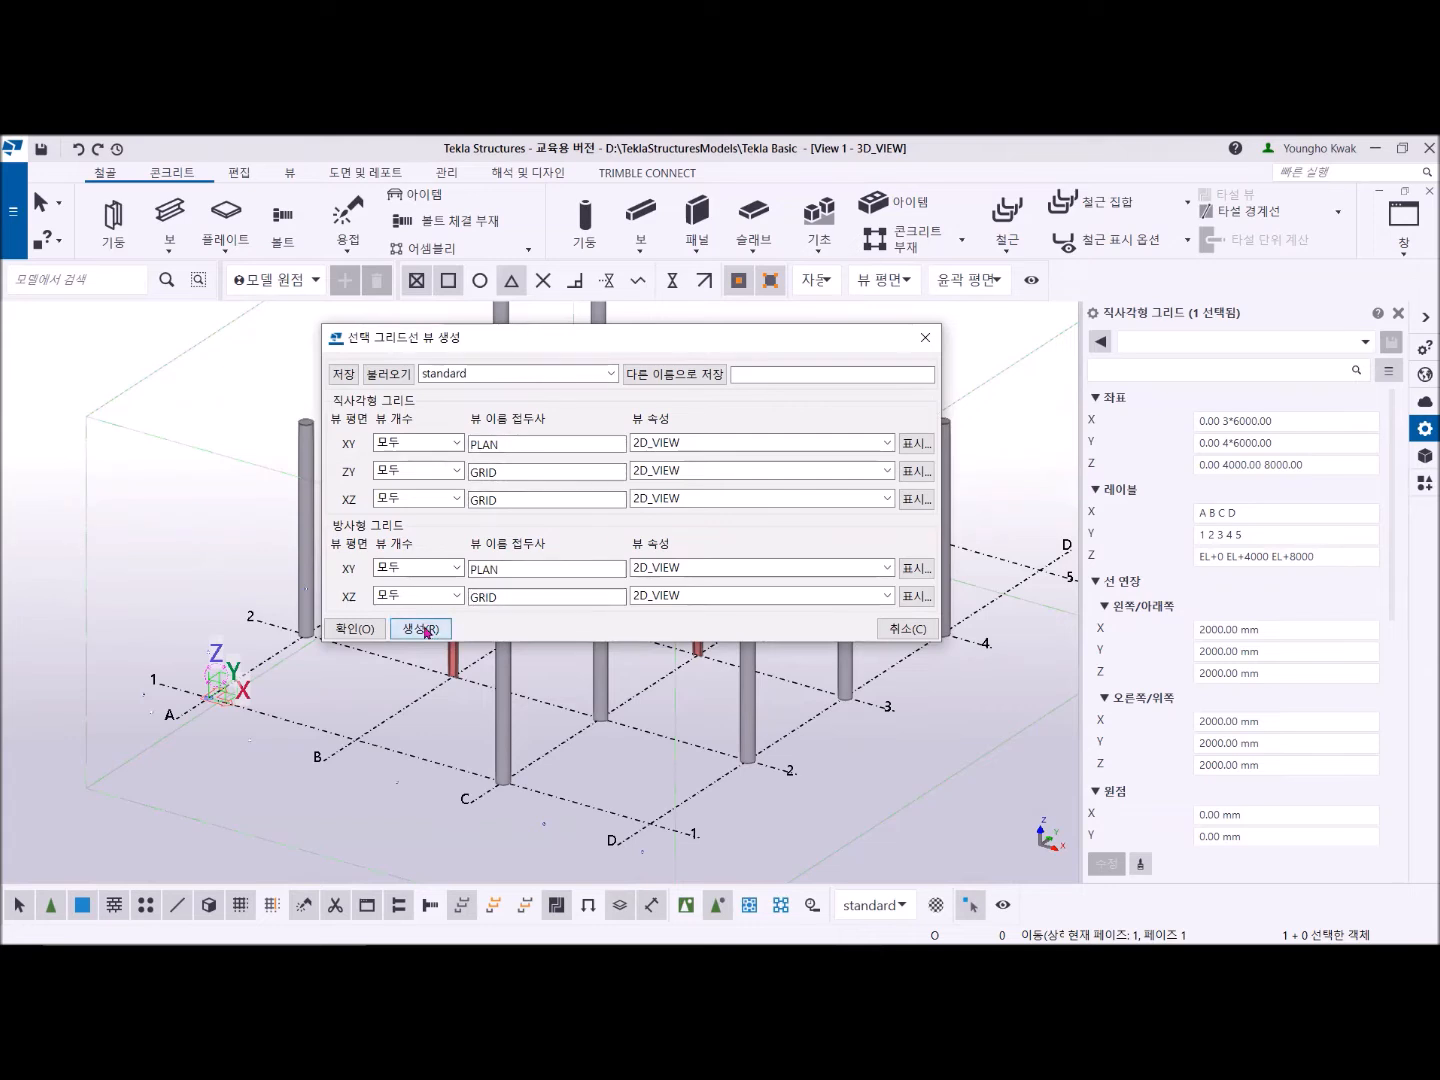
pyautogui.click(362, 629)
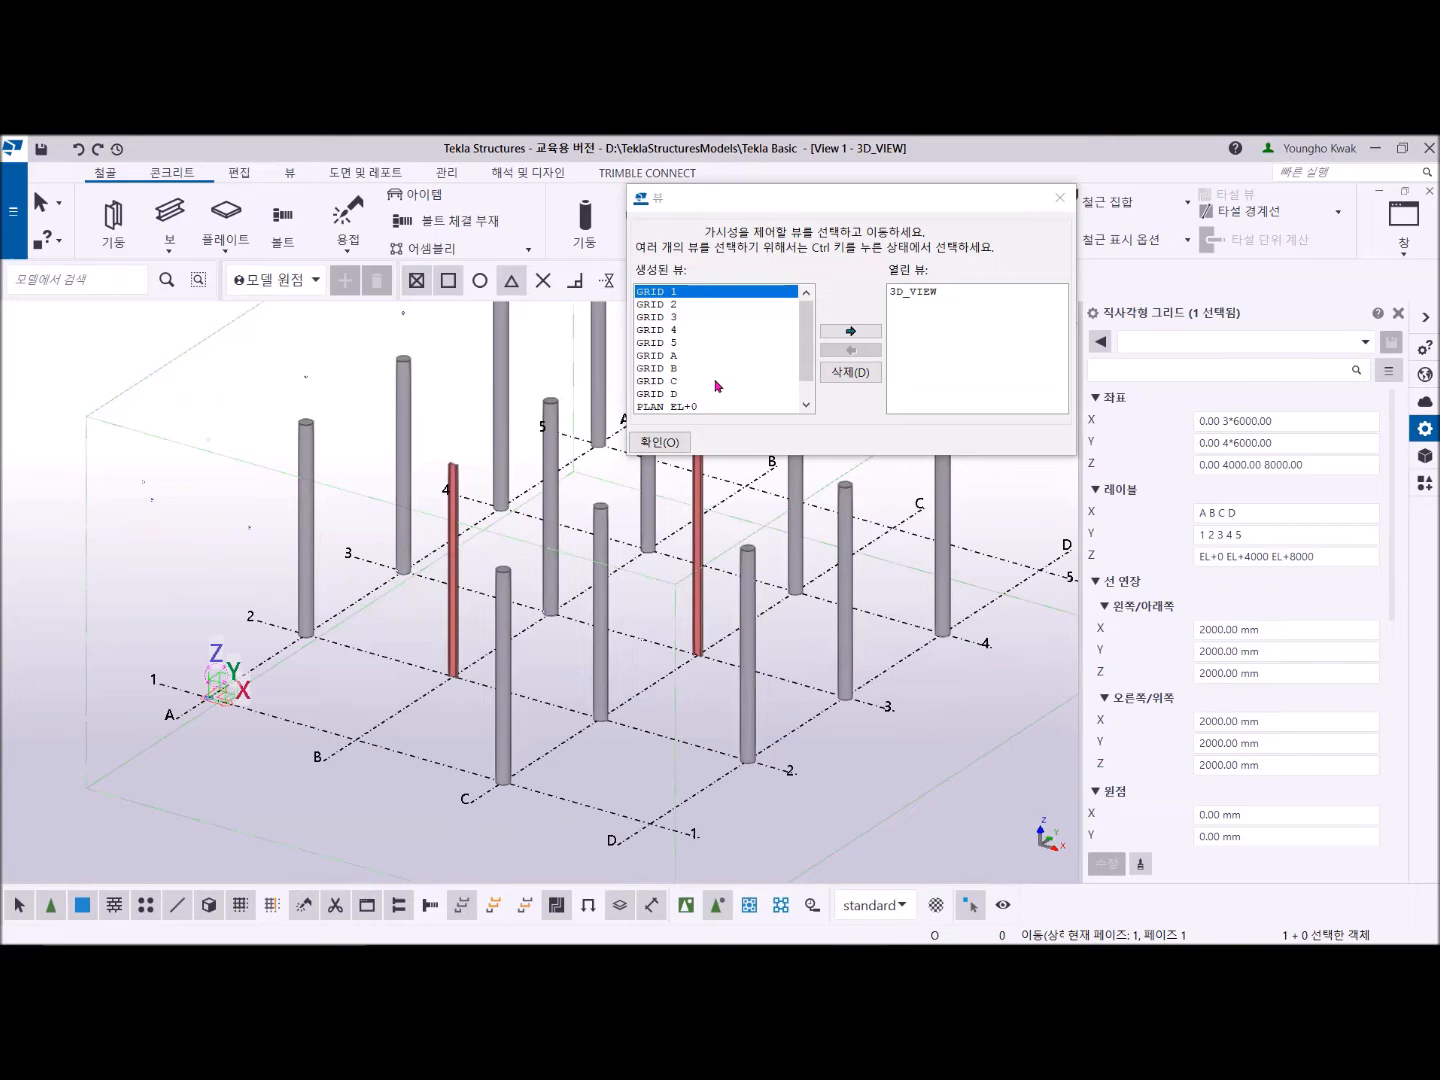
# Step: Open the GRID 2 and PLAN EL+0 views from the created views, and close the view list and the properties pane
pyautogui.click(677, 305)
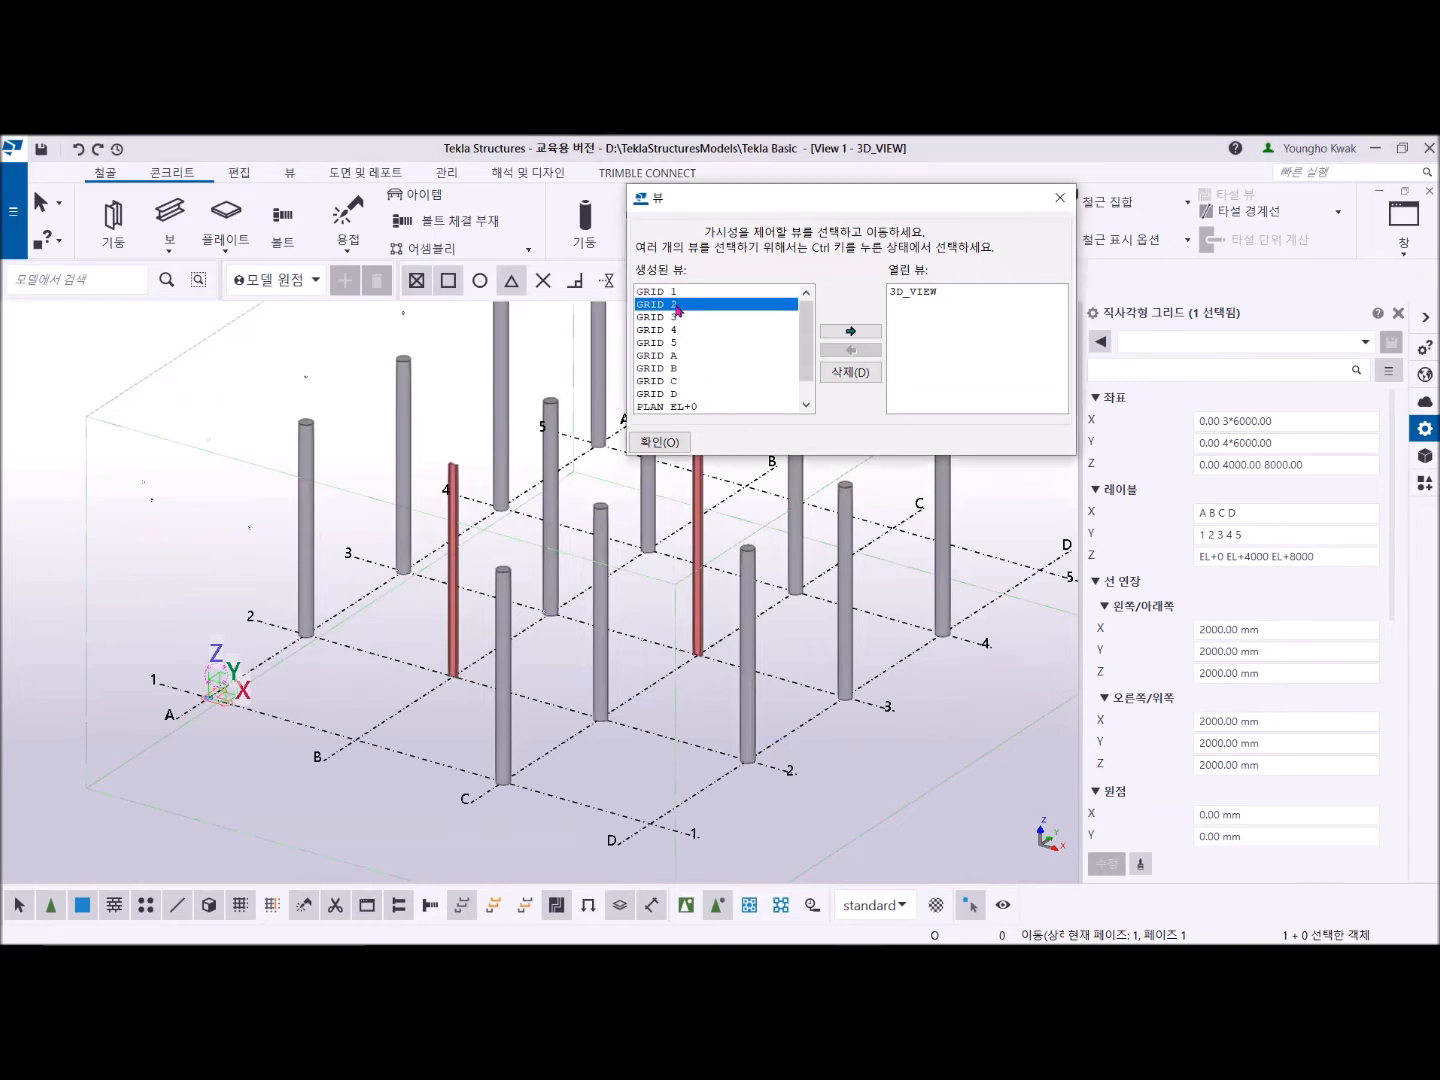
pyautogui.click(850, 331)
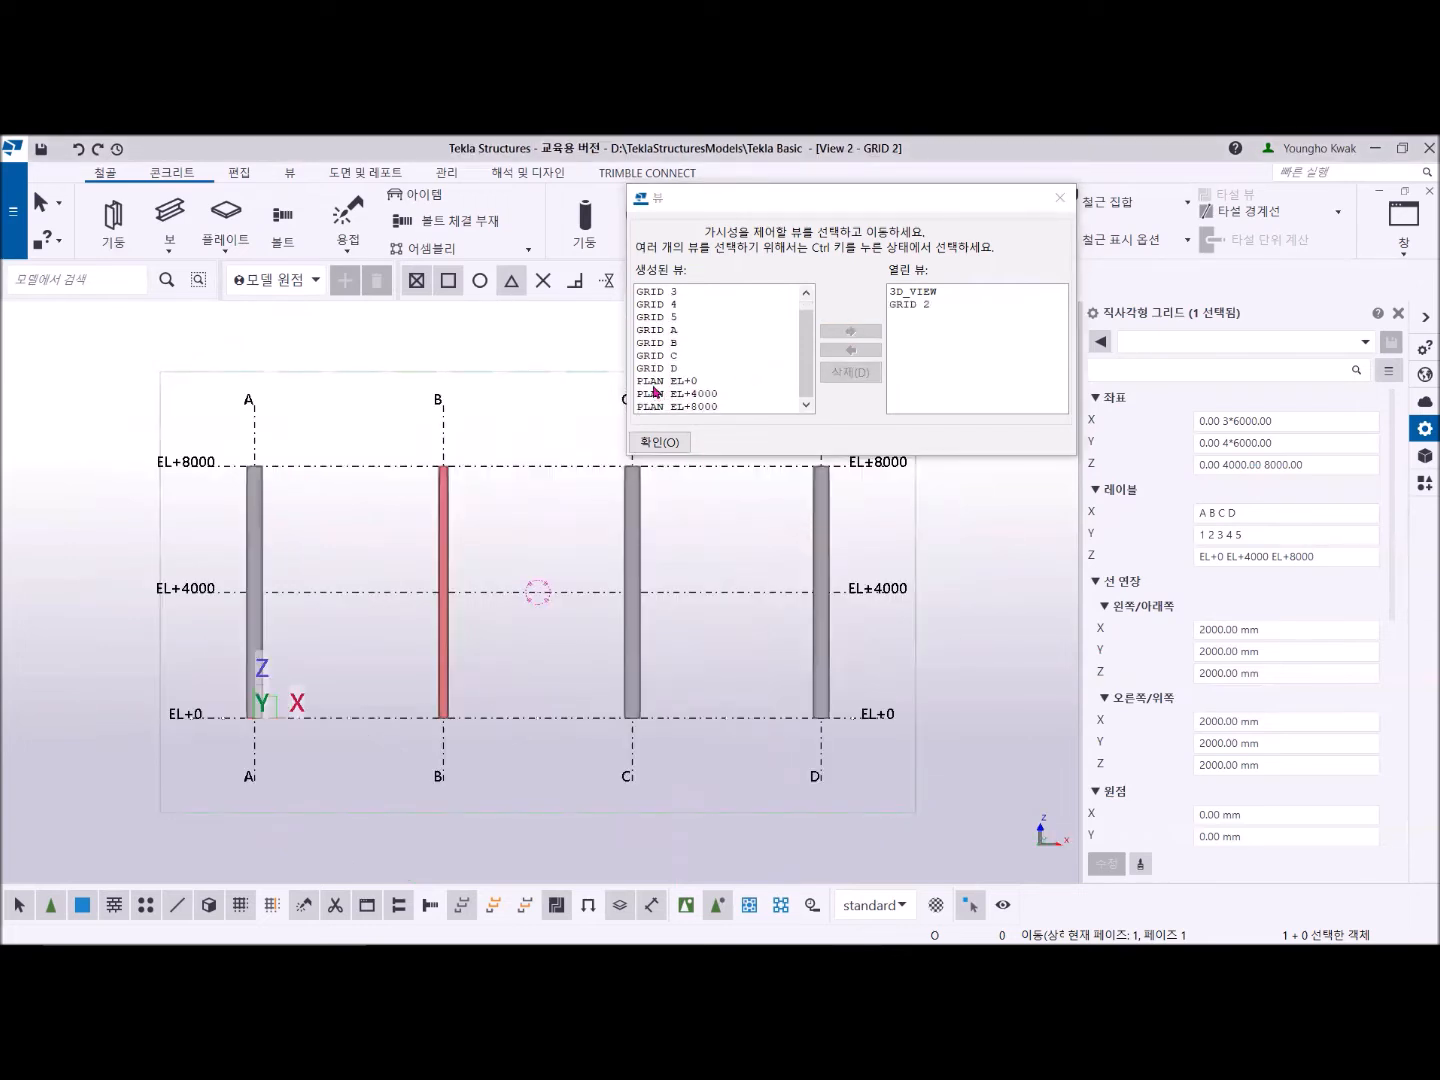
pyautogui.click(652, 382)
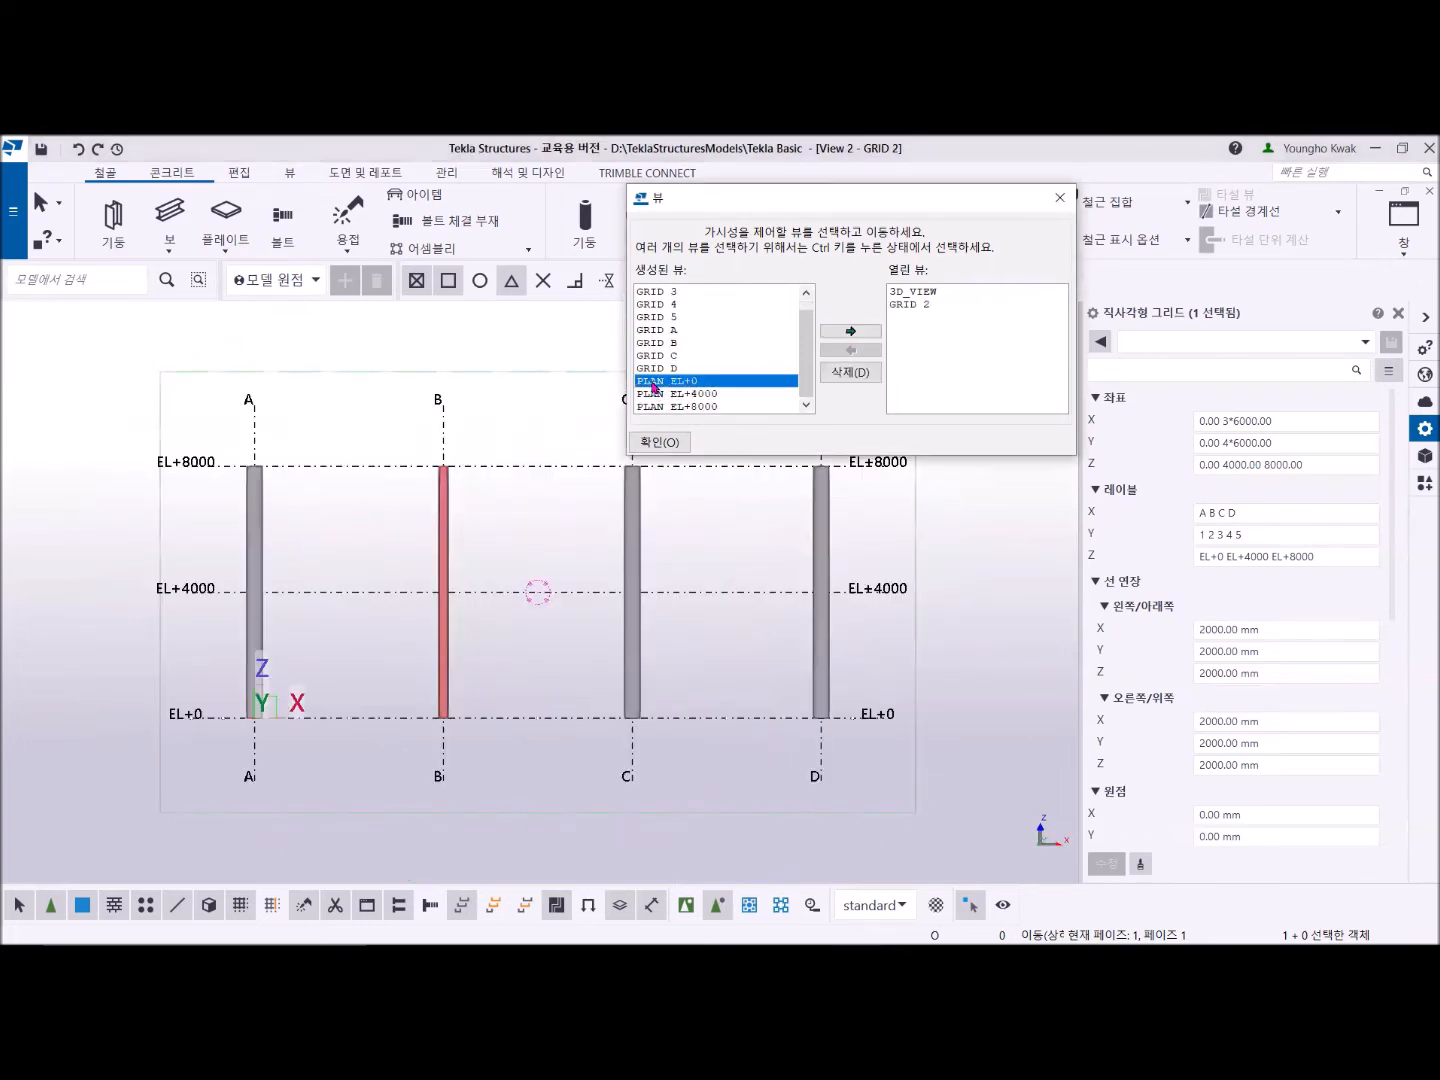
pyautogui.click(856, 335)
pyautogui.click(1060, 197)
pyautogui.click(1398, 312)
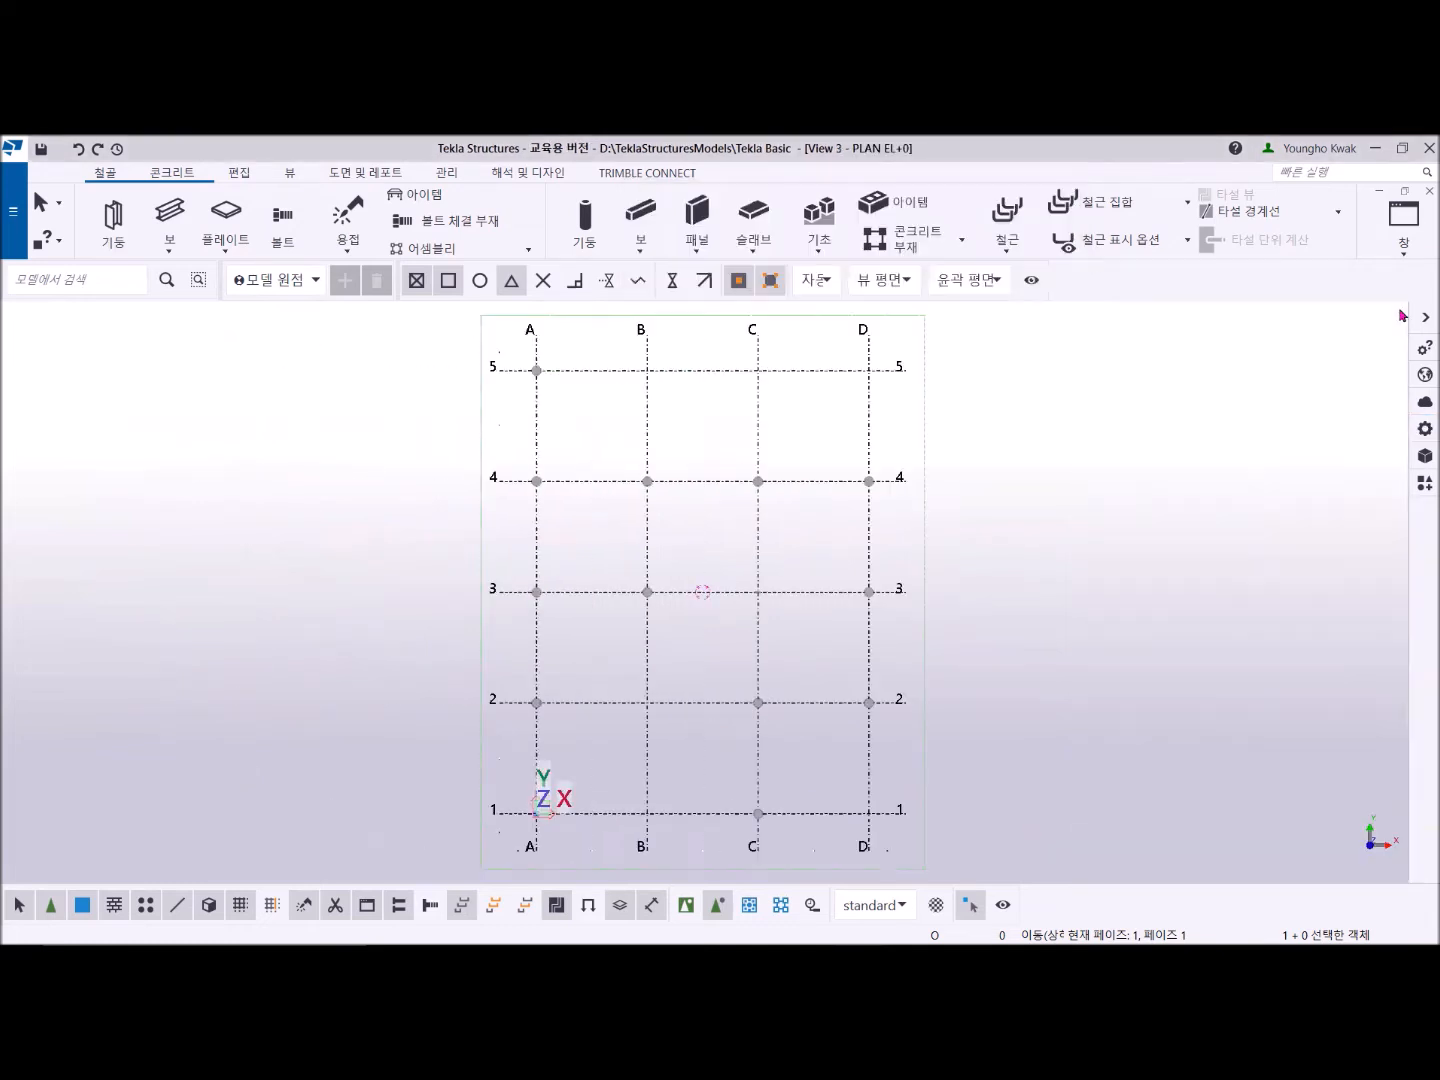
# Step: Arrange the three open views, PLAN EL+0, GRID 2 and 3D_VIEW, side by side with vertical tiling (수직배열)
pyautogui.click(1405, 245)
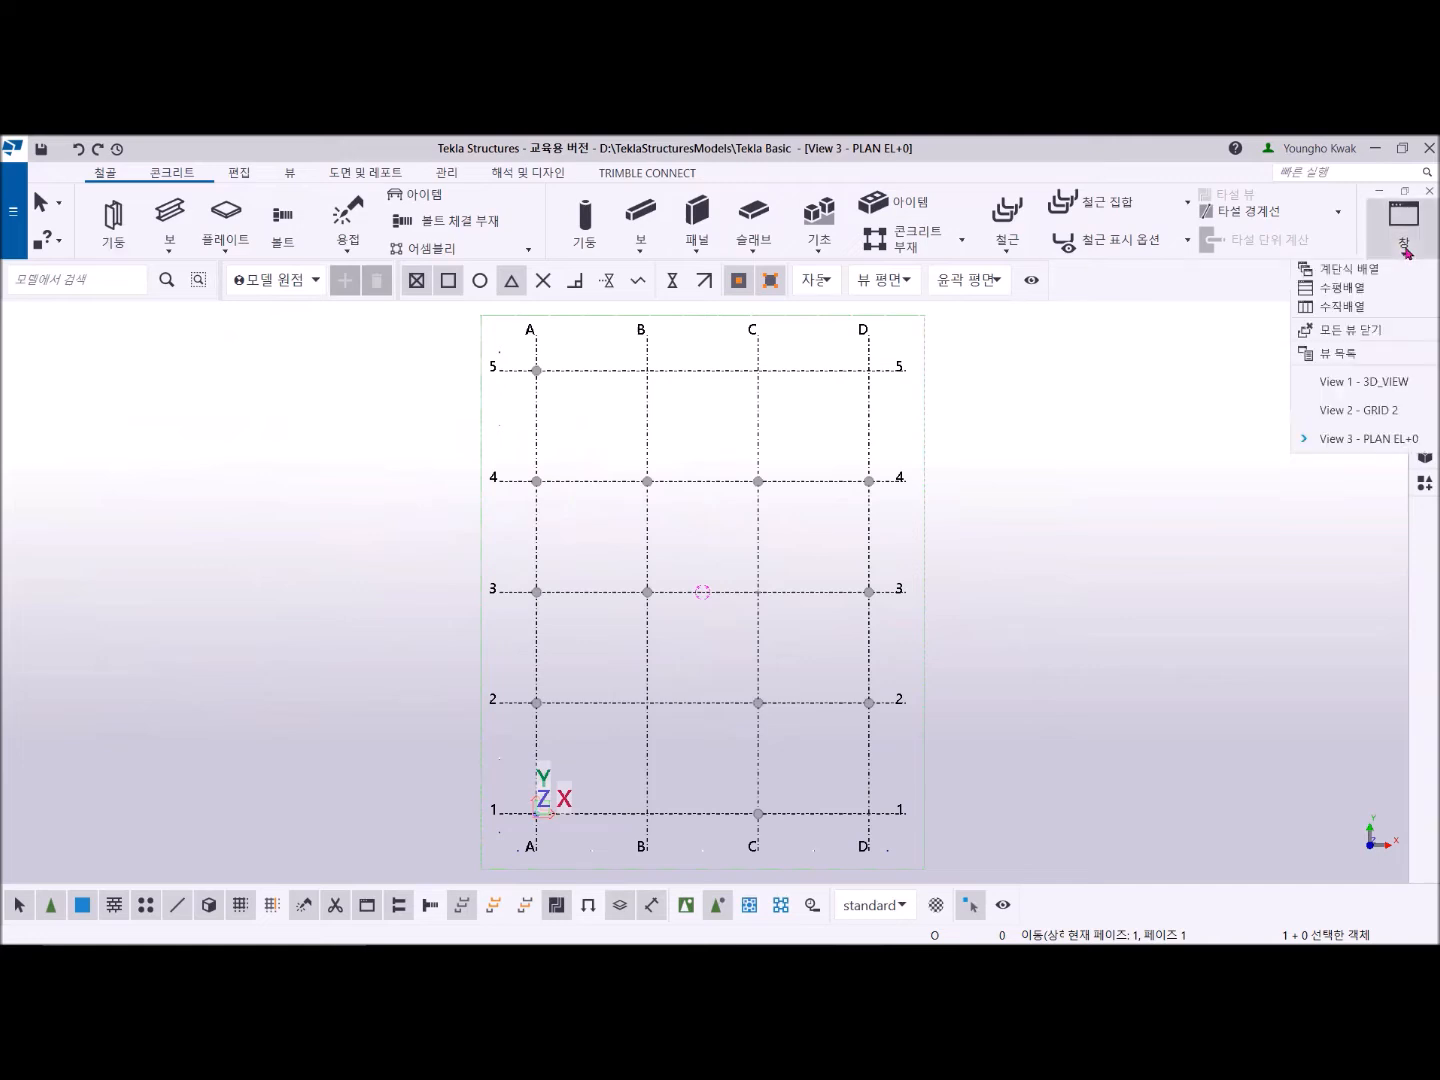
pyautogui.click(1357, 308)
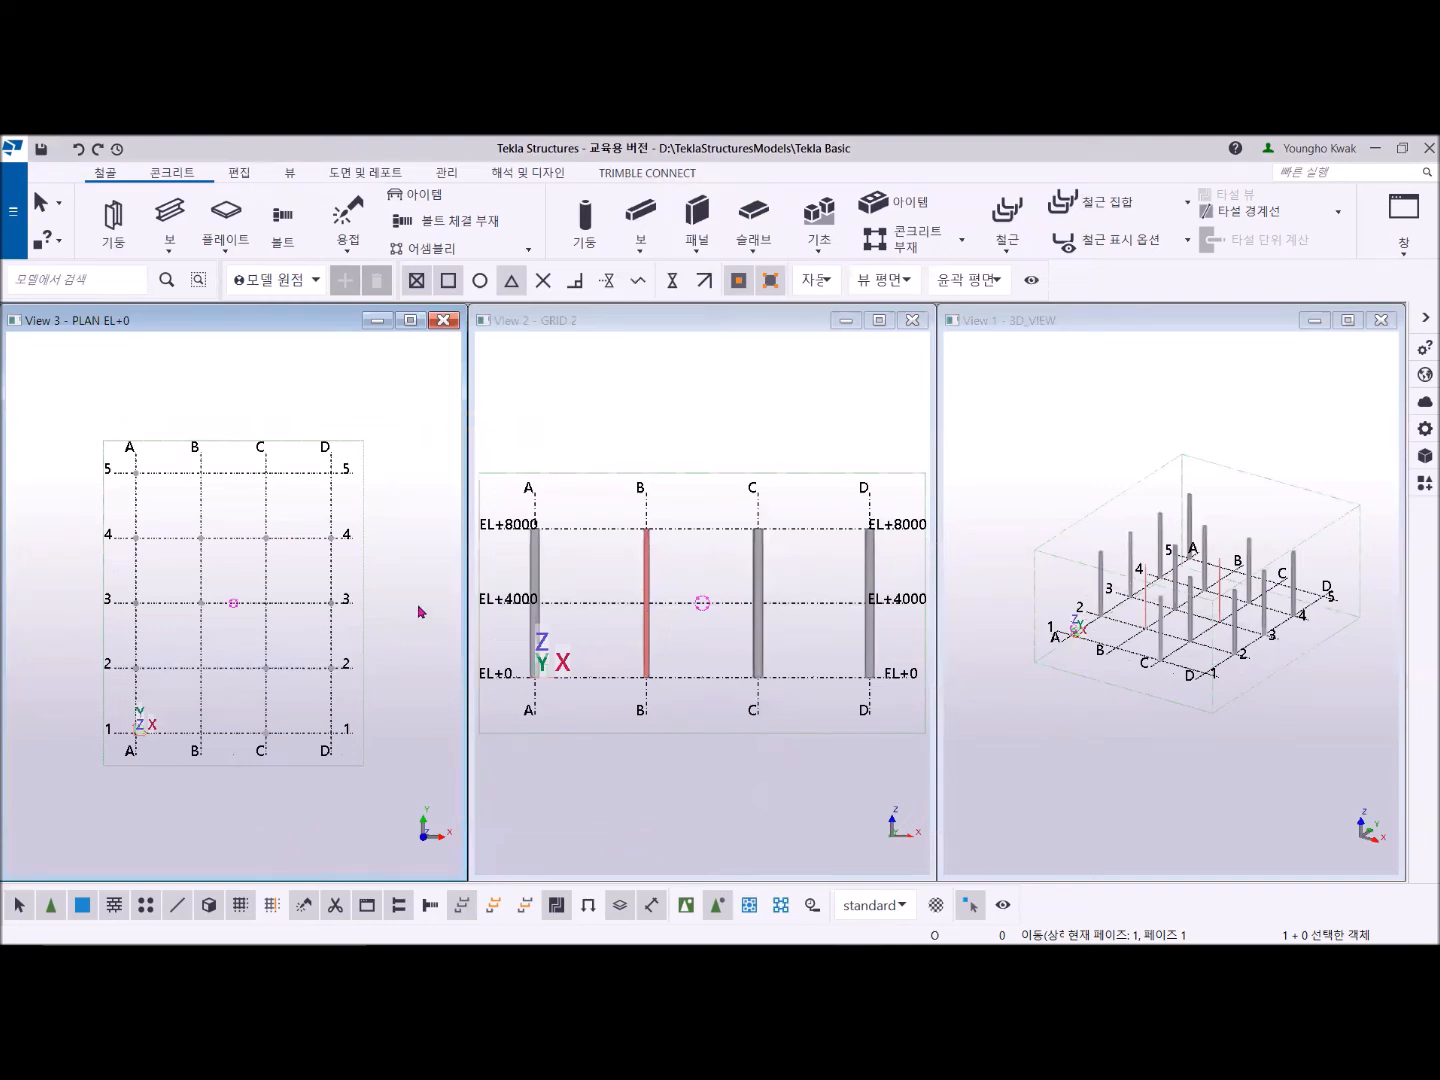
# Step: Set the horizontal position (수평) of the column at grid intersection D-2 to 왼쪽 and apply the change
pyautogui.scroll(10, 213, 603)
pyautogui.moveTo(299, 717); pyautogui.dragTo(296, 605, button='middle')
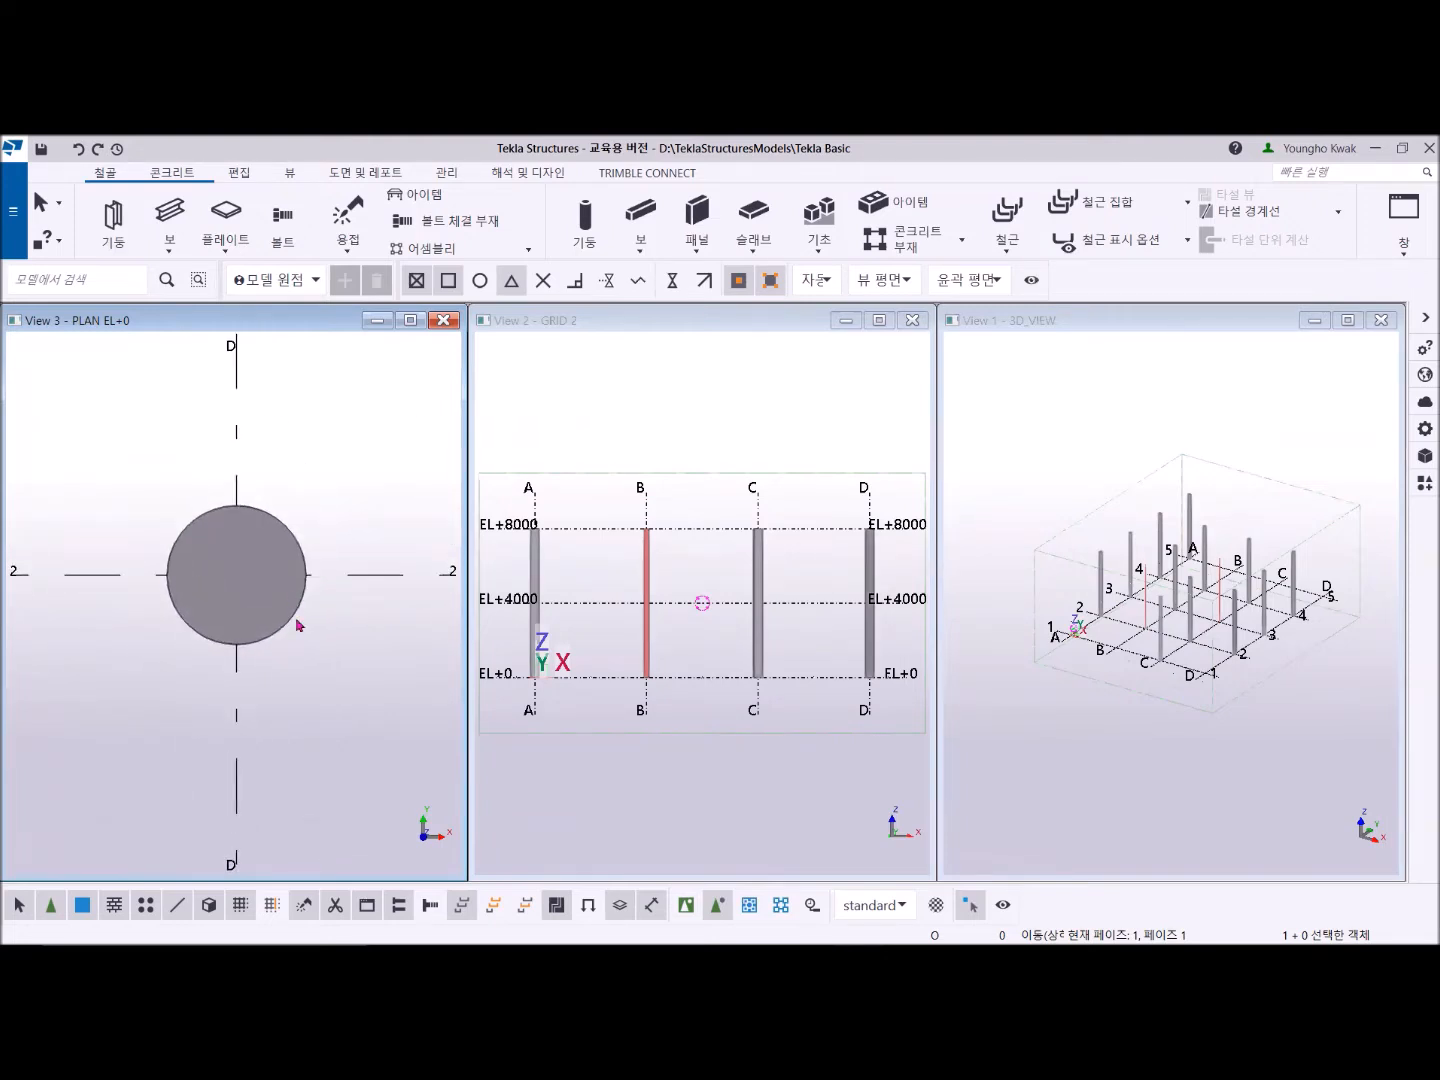
pyautogui.moveTo(297, 625); pyautogui.dragTo(316, 685, button='middle')
pyautogui.scroll(2, 291, 632)
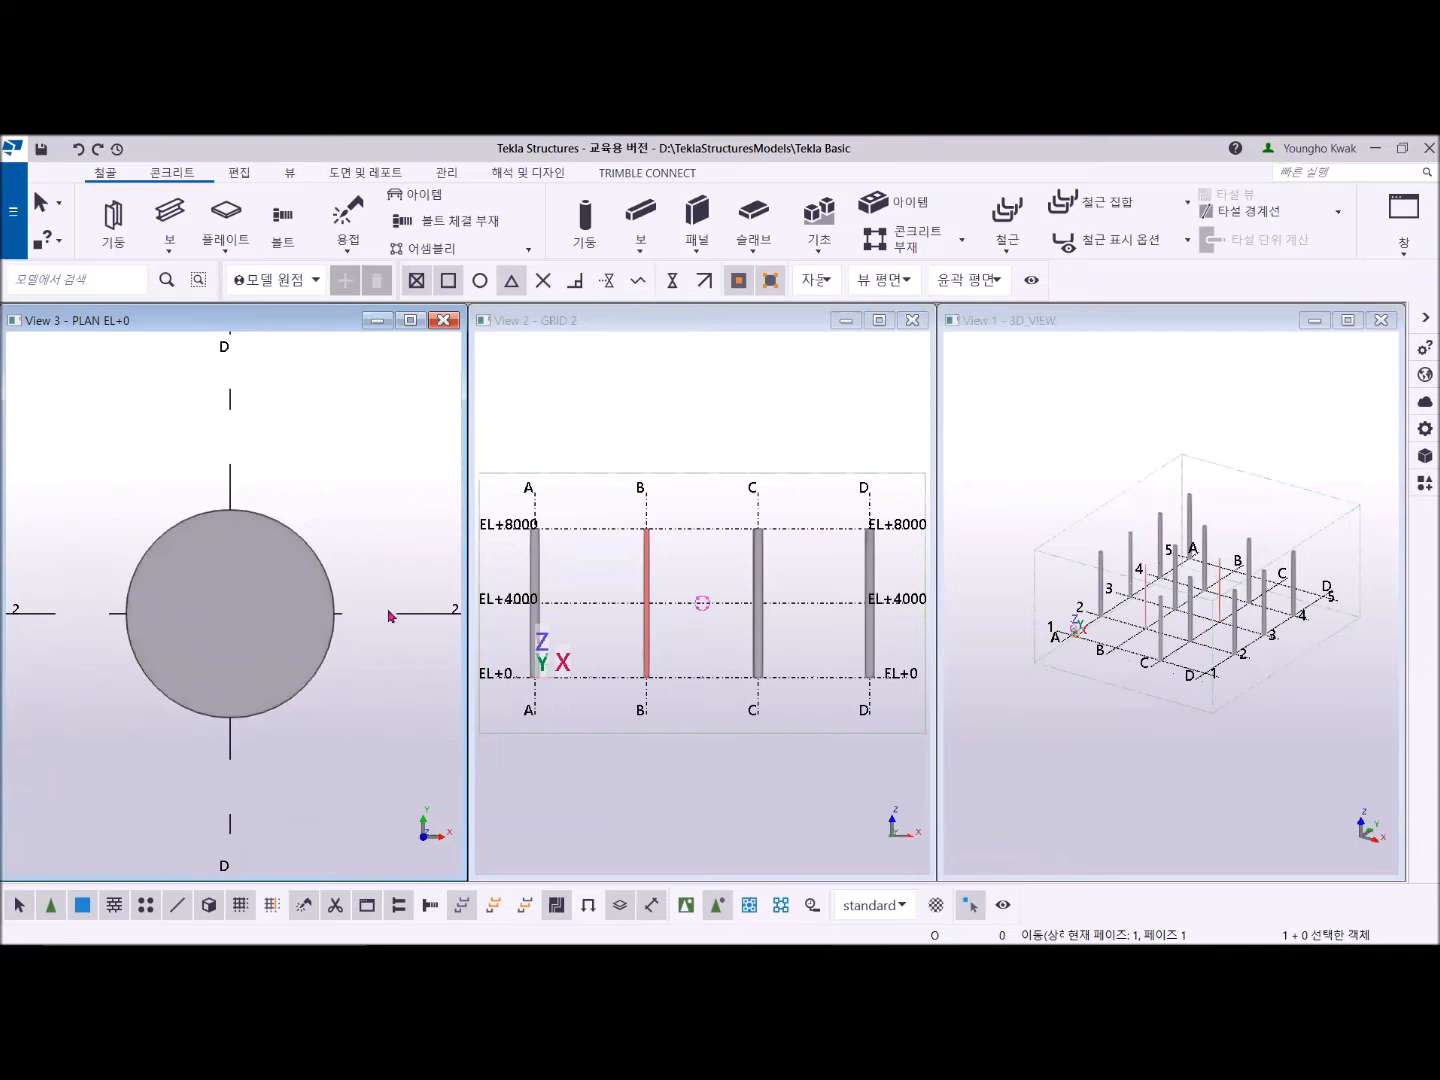
pyautogui.doubleClick(310, 562)
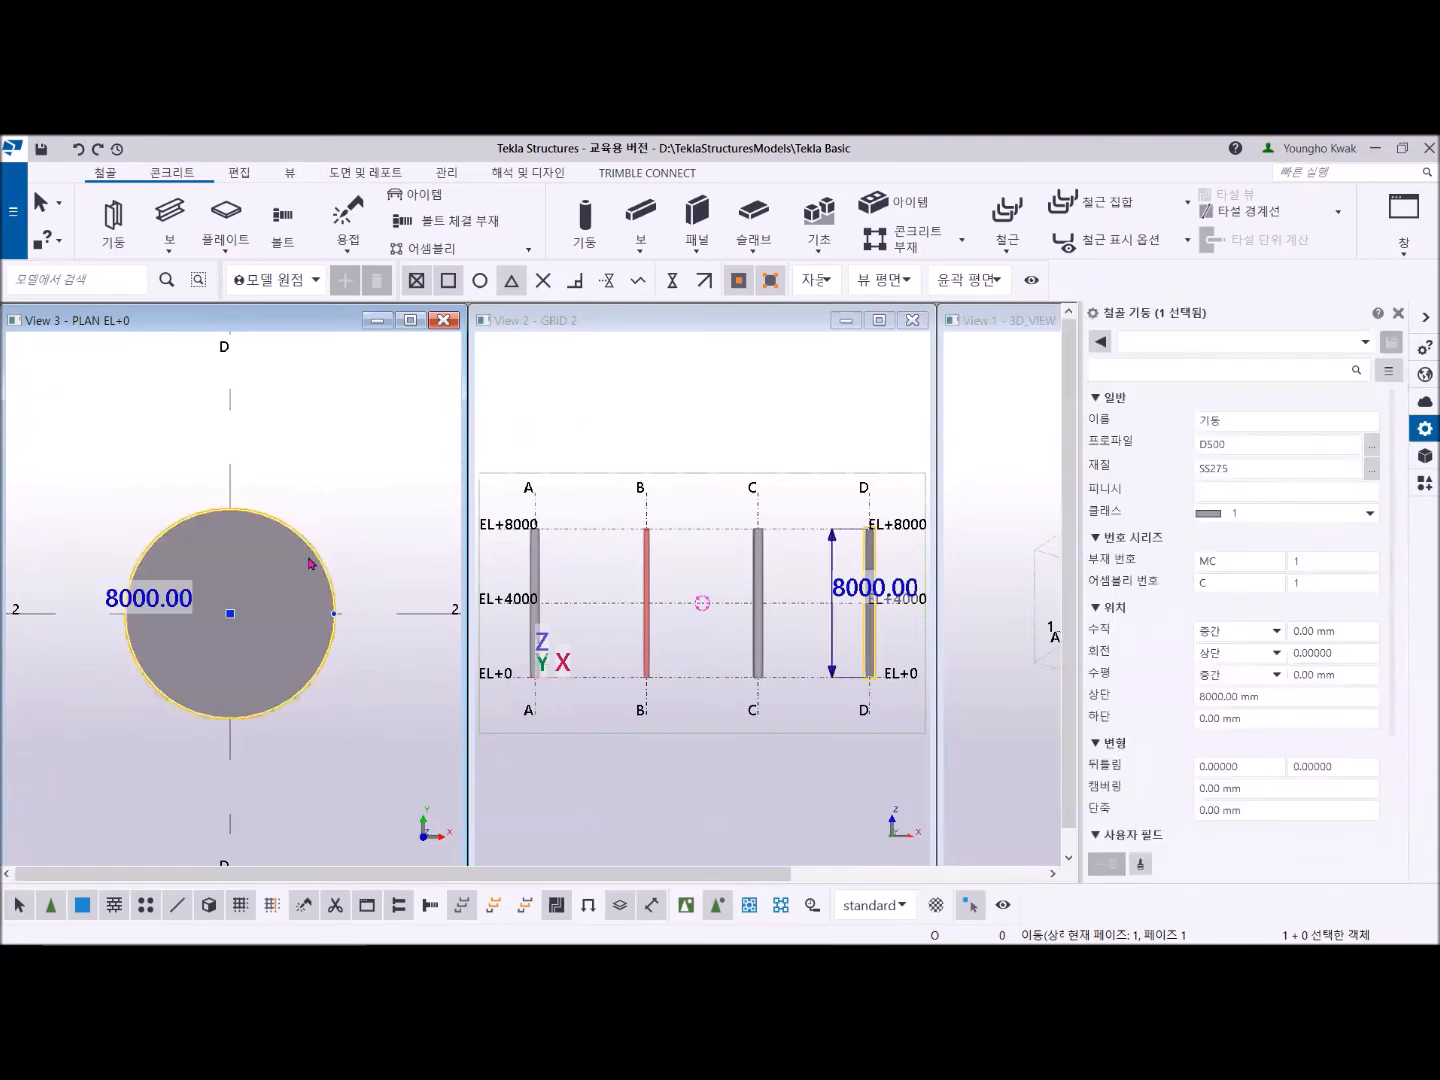
pyautogui.click(1284, 583)
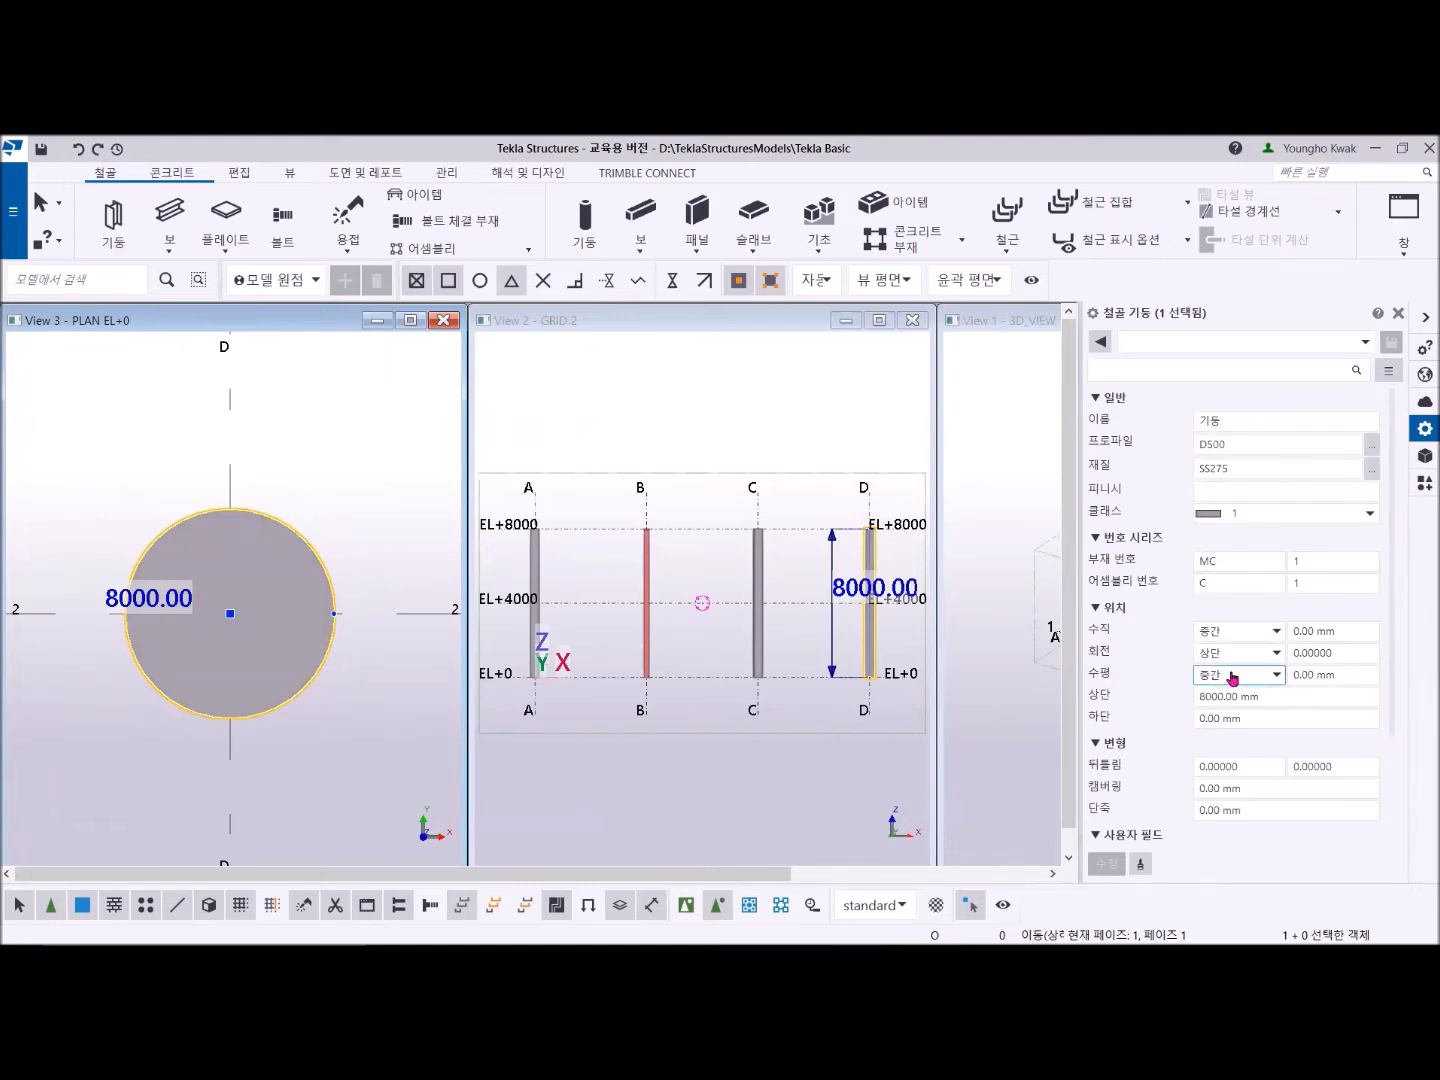
pyautogui.click(1276, 676)
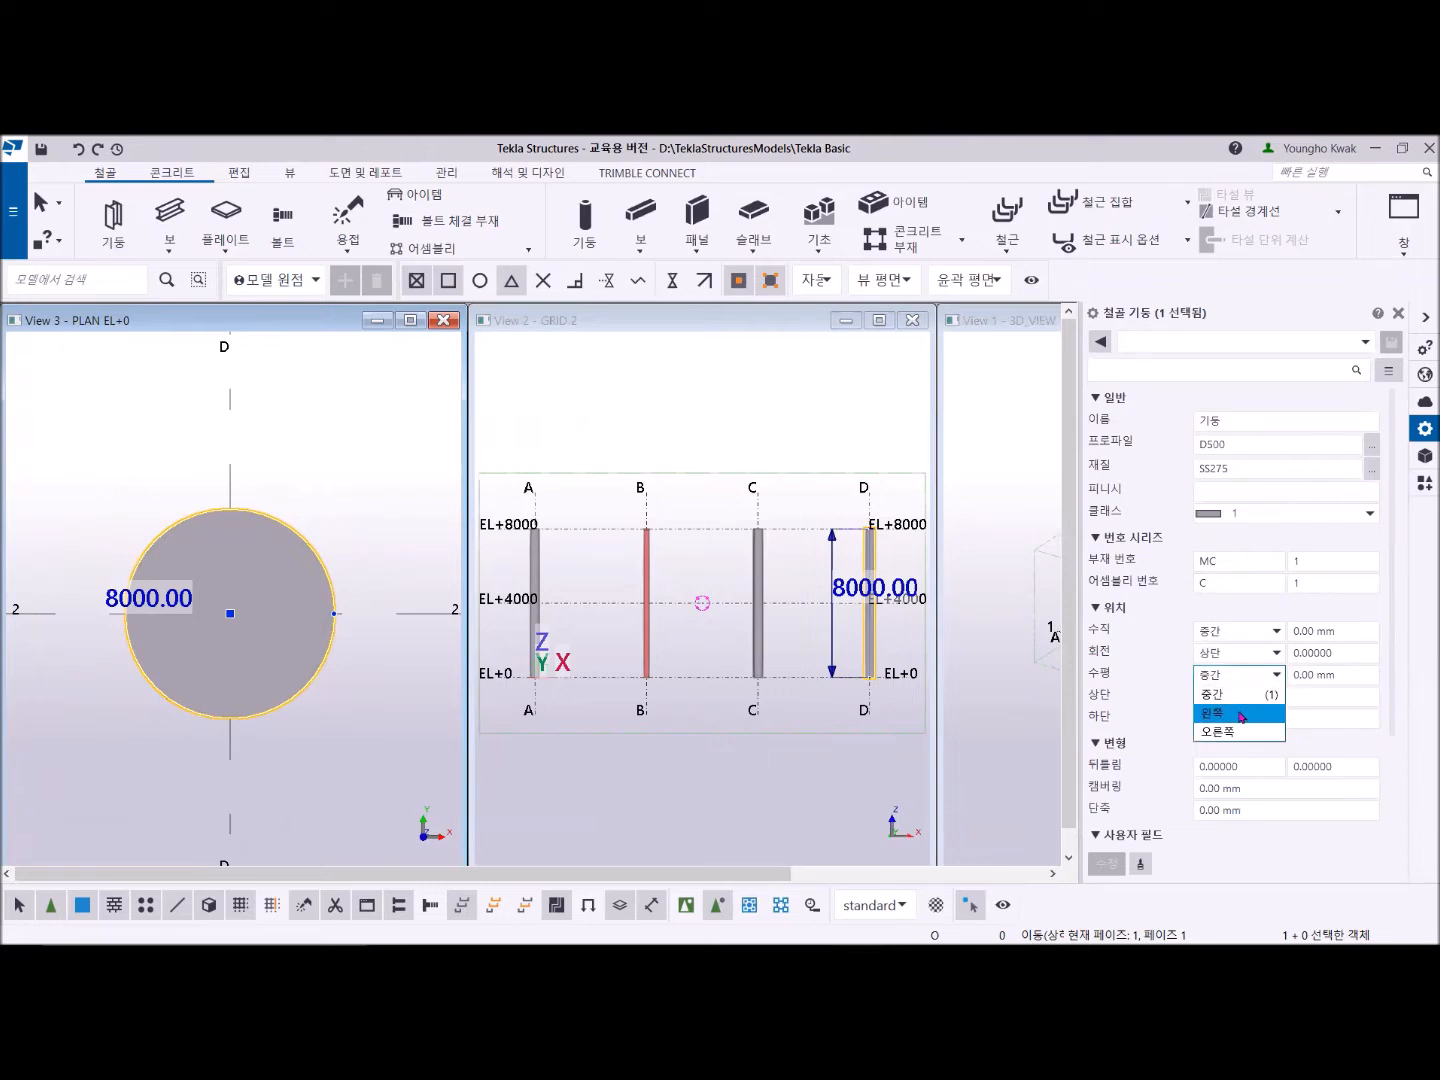
pyautogui.click(1238, 714)
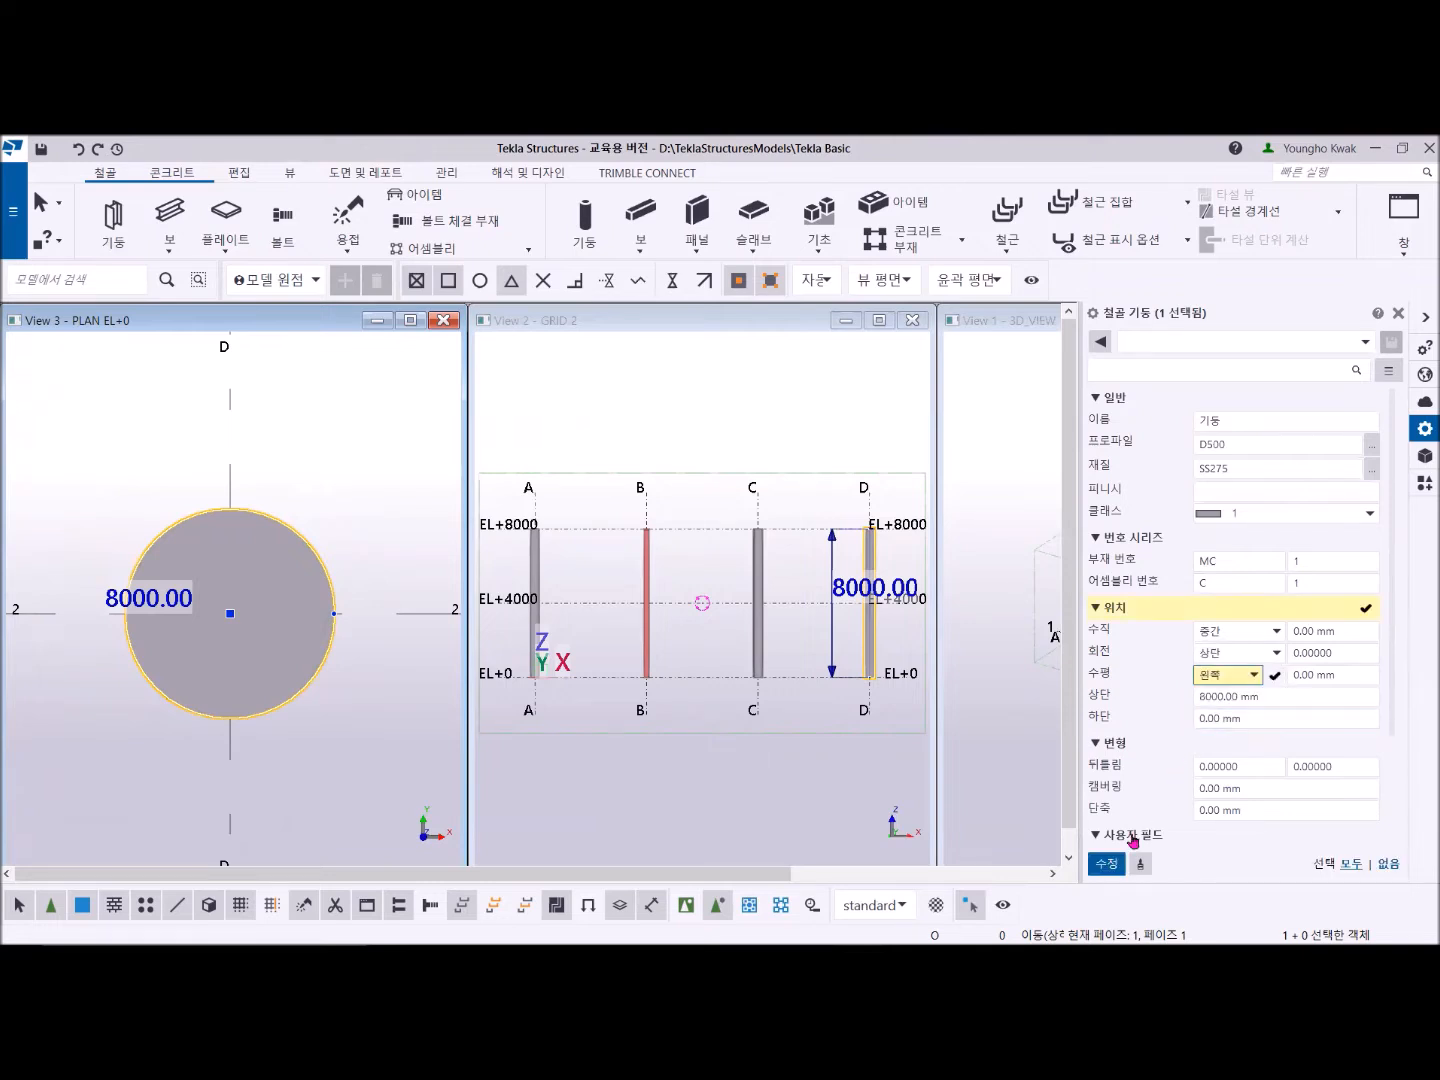
pyautogui.click(1110, 864)
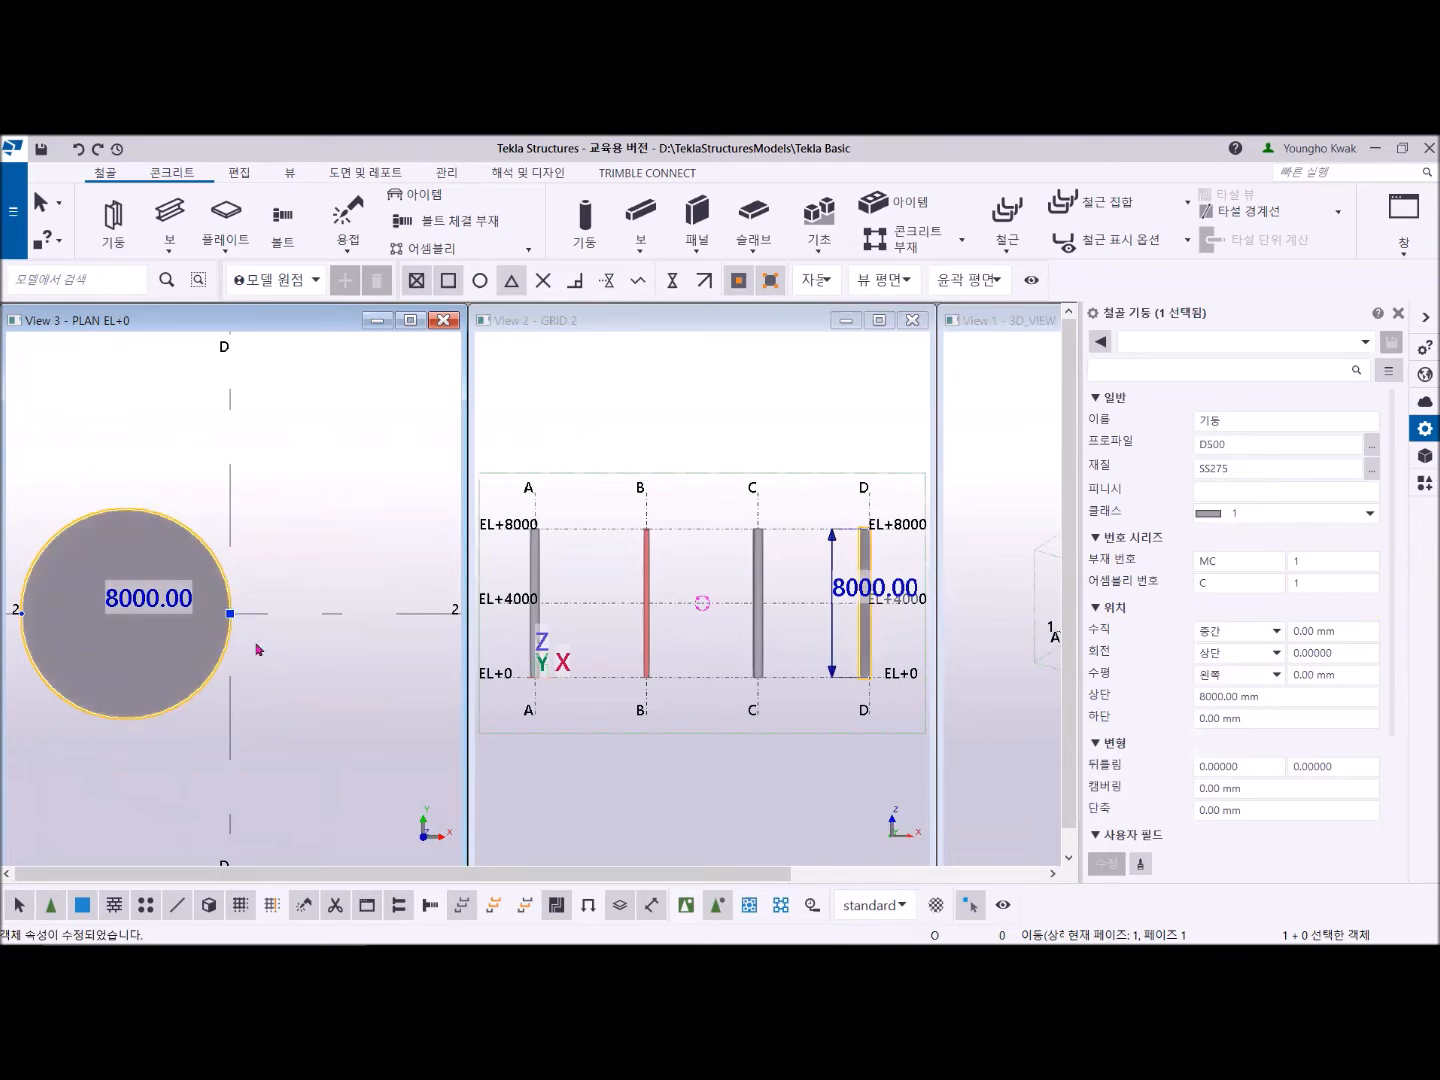
# Step: Set the horizontal position (수평) of the D-2 column to 오른쪽 and apply the change
pyautogui.click(1275, 674)
pyautogui.click(1233, 733)
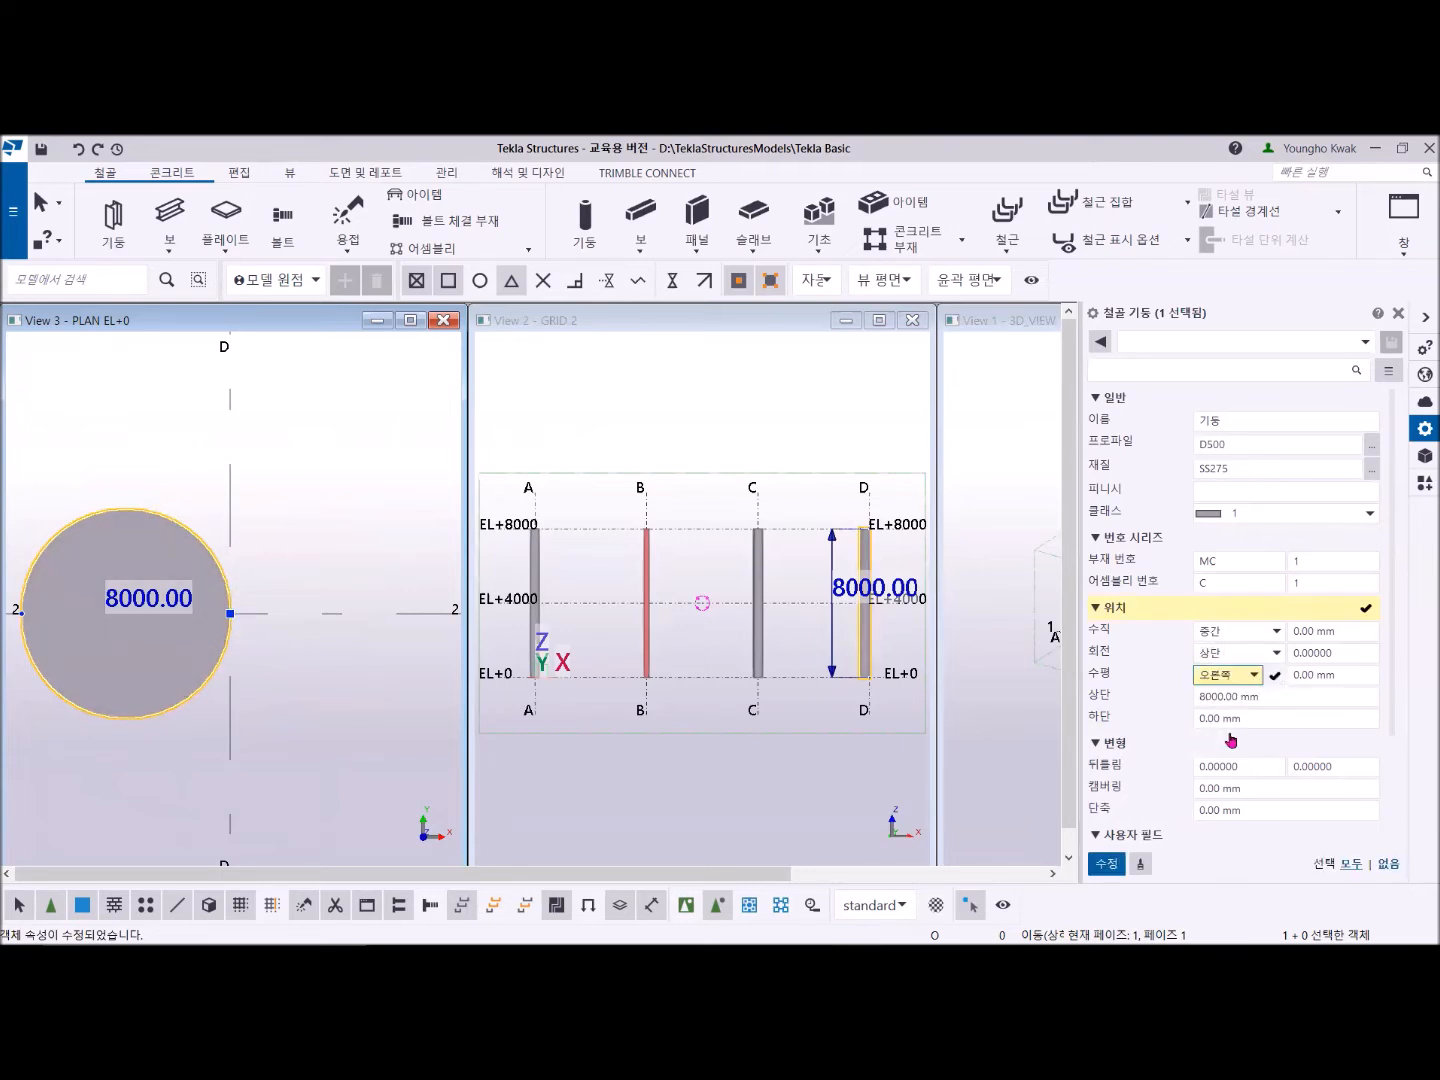
pyautogui.click(1107, 863)
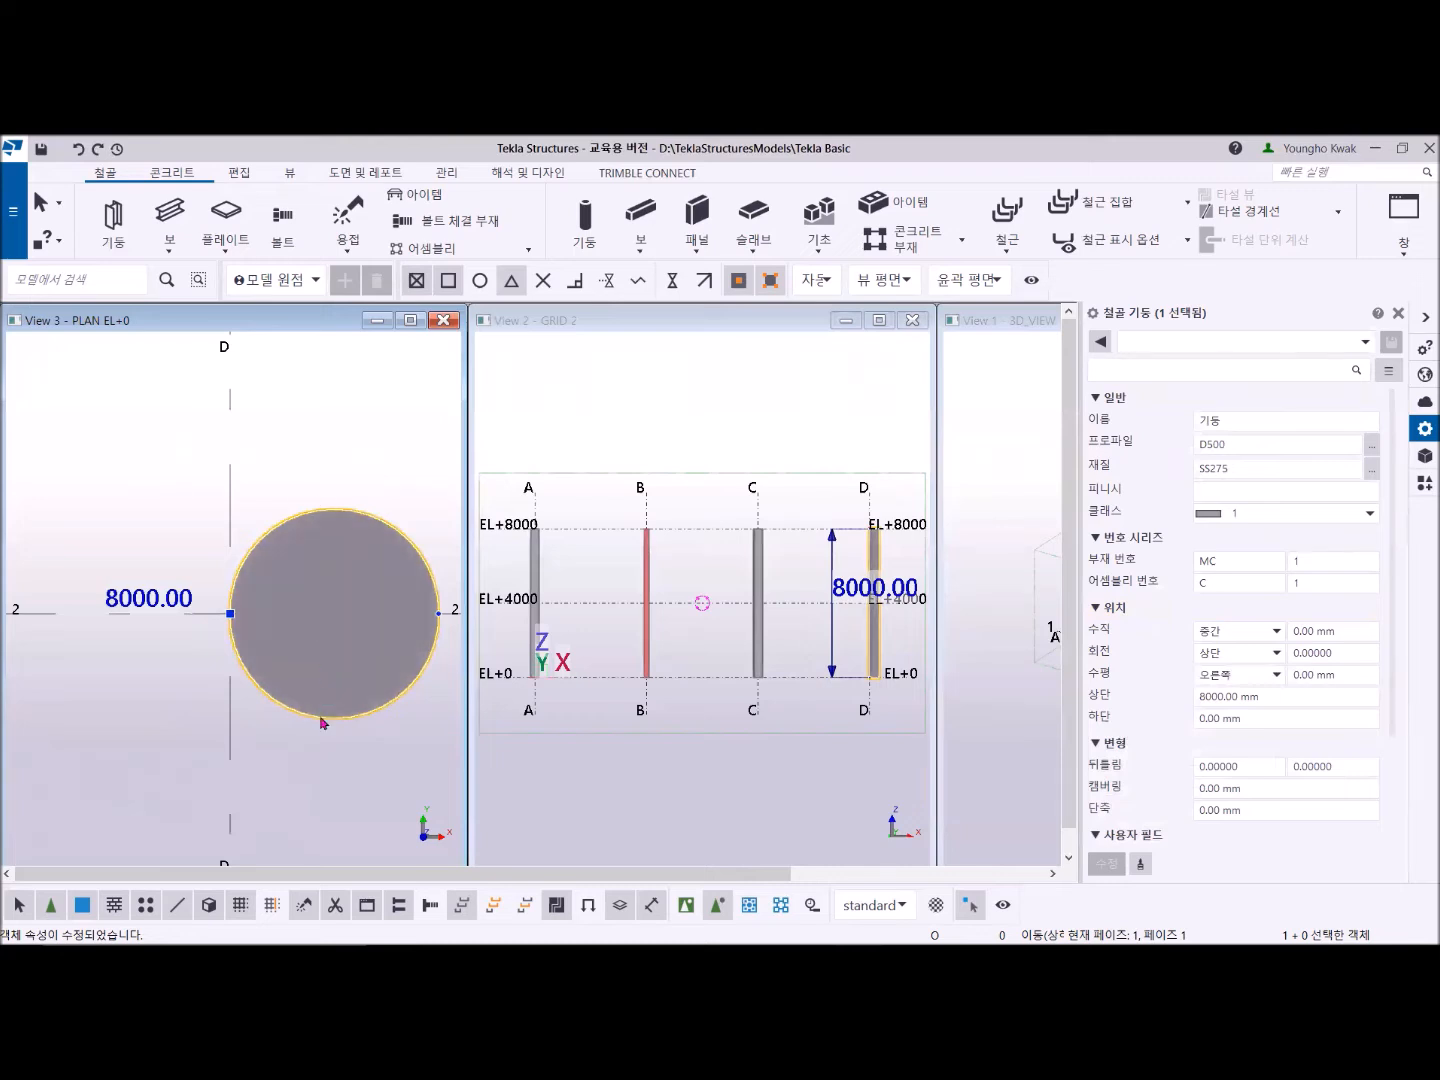
# Step: Set the vertical position (수직) of the D-2 column to 하단 and apply the change
pyautogui.click(1273, 631)
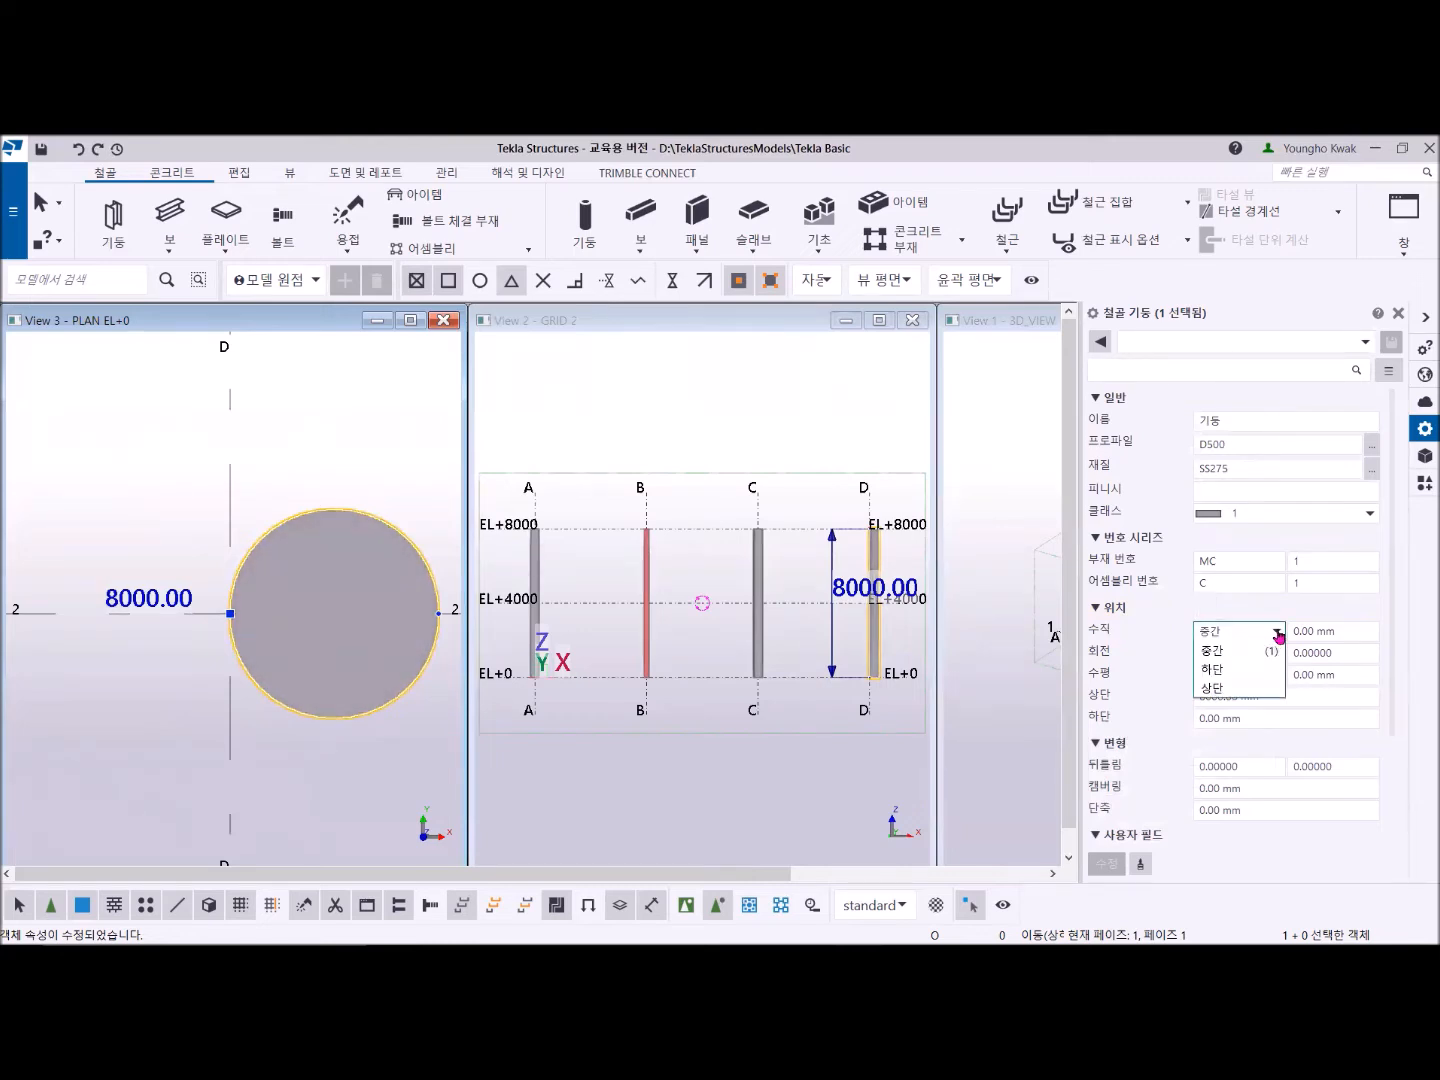
pyautogui.click(1222, 681)
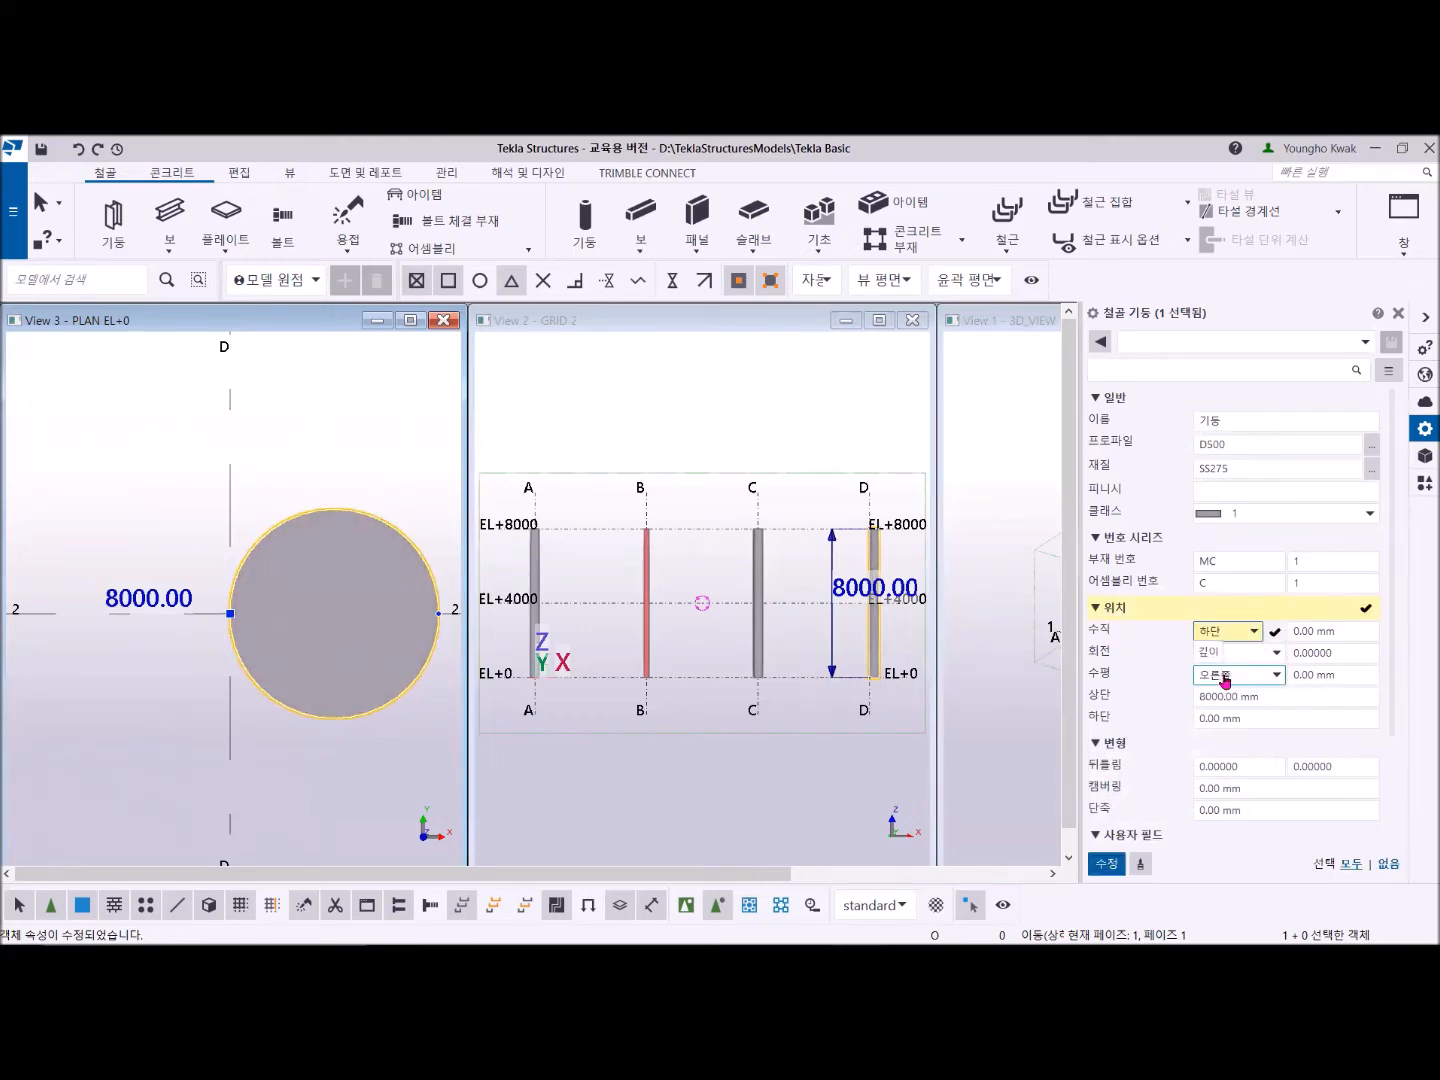
pyautogui.click(1107, 863)
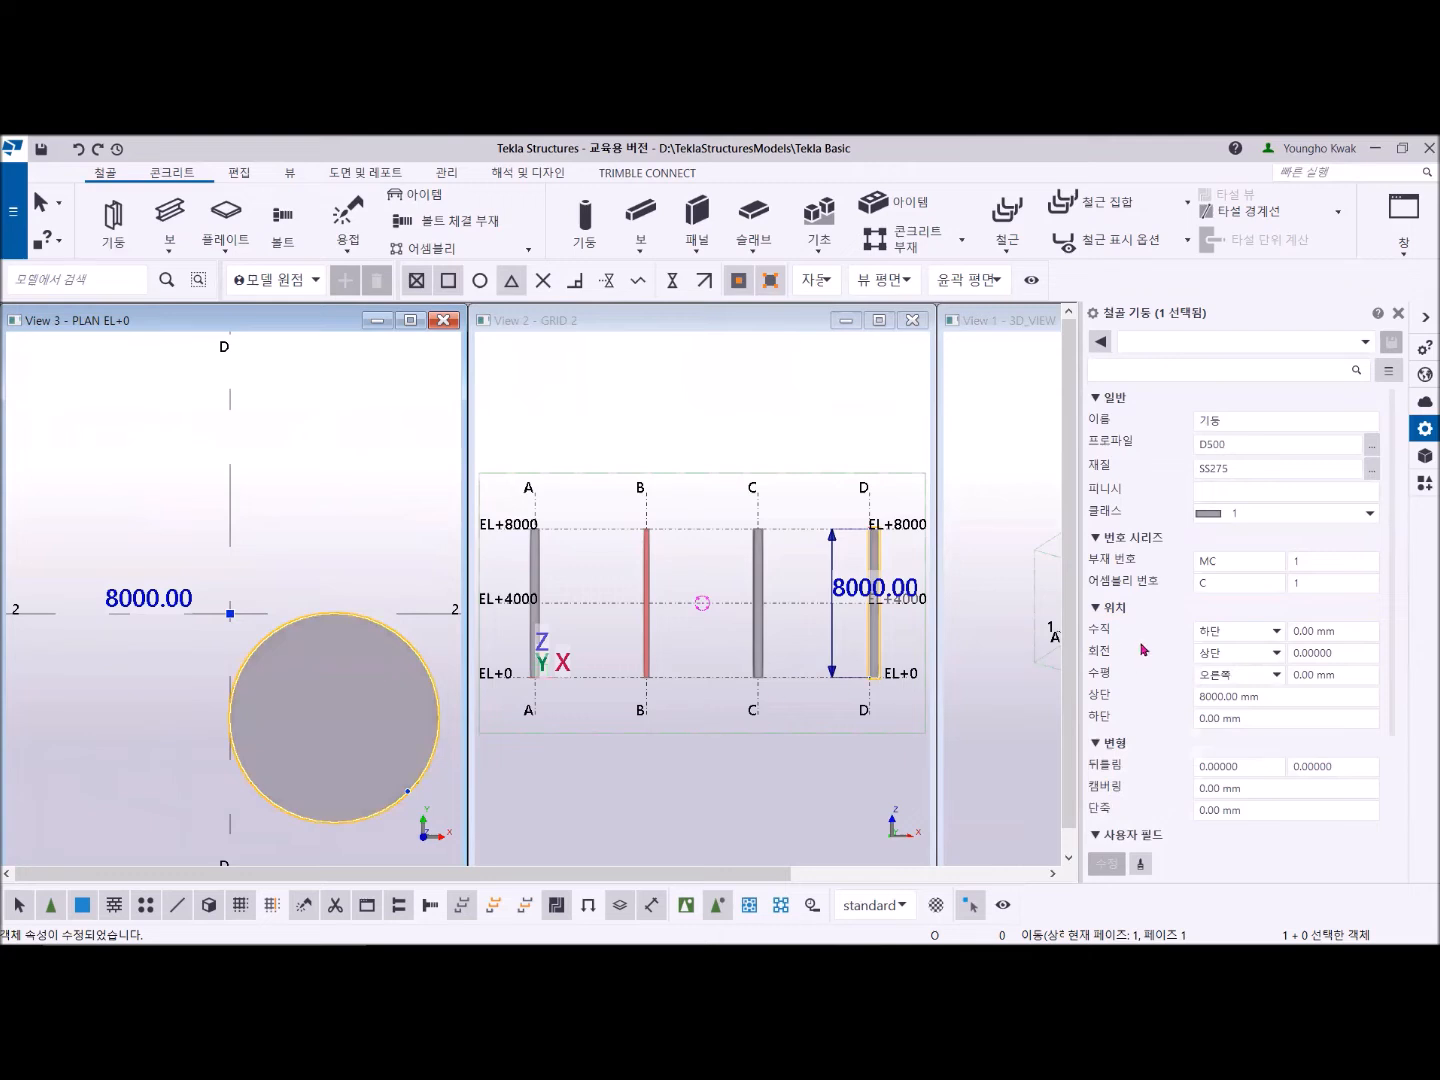
# Step: Set the D-2 column's vertical position (수직) to 상단 and its rotation (회전) to 후면, applying both changes
pyautogui.click(1276, 632)
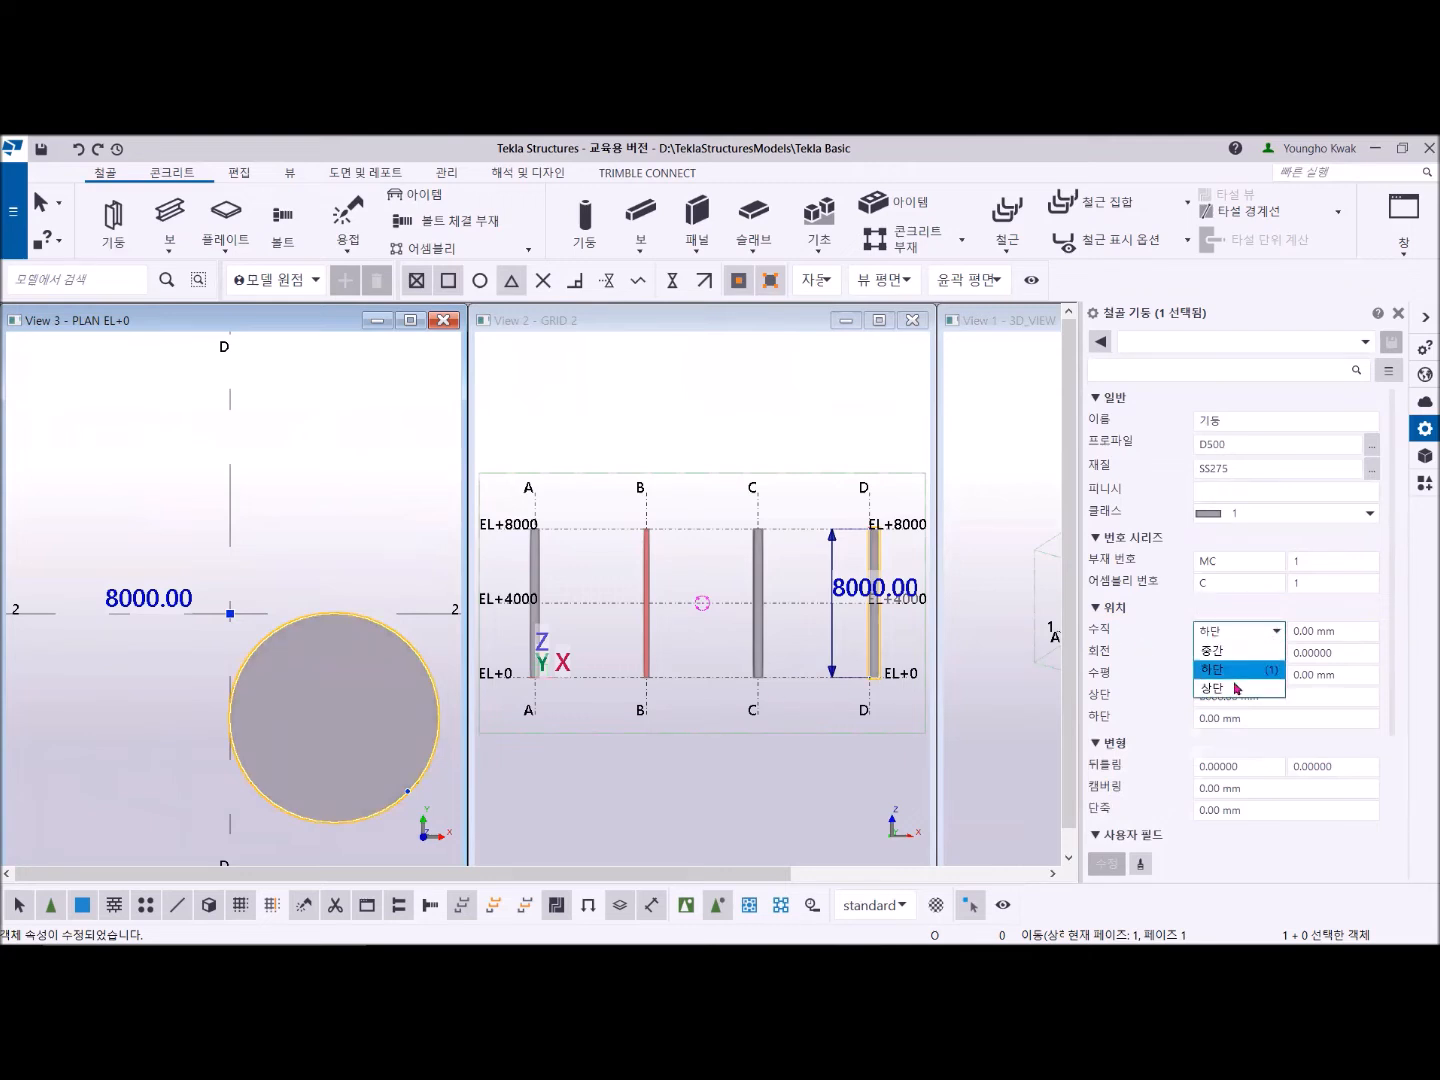
pyautogui.click(1231, 695)
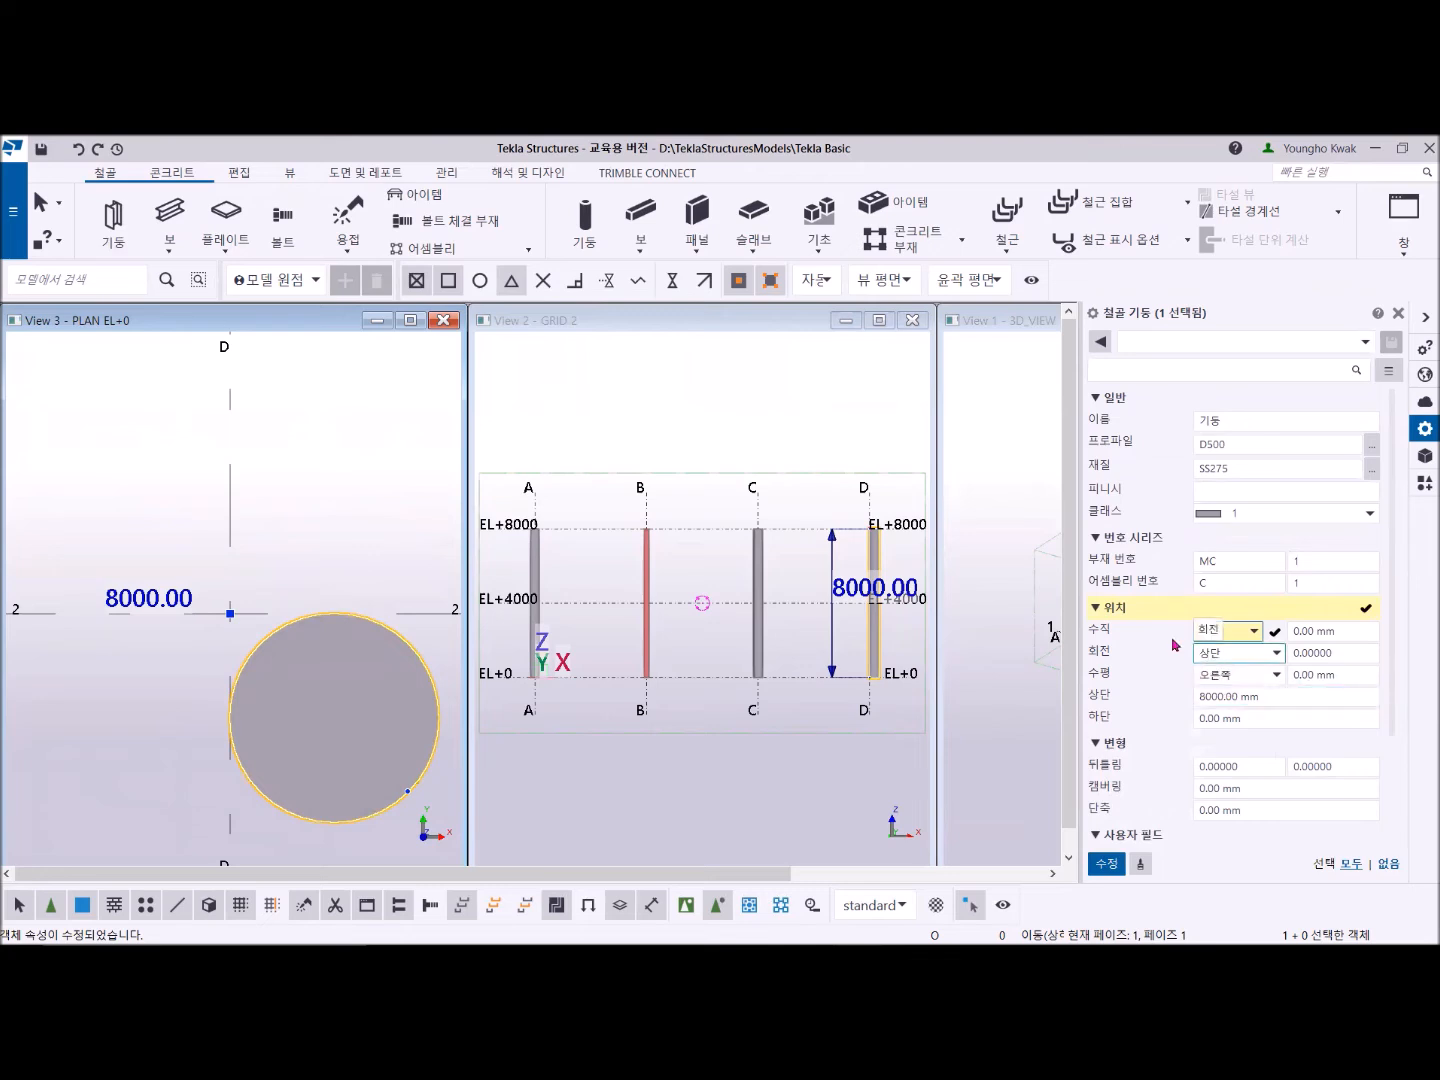
pyautogui.click(1106, 863)
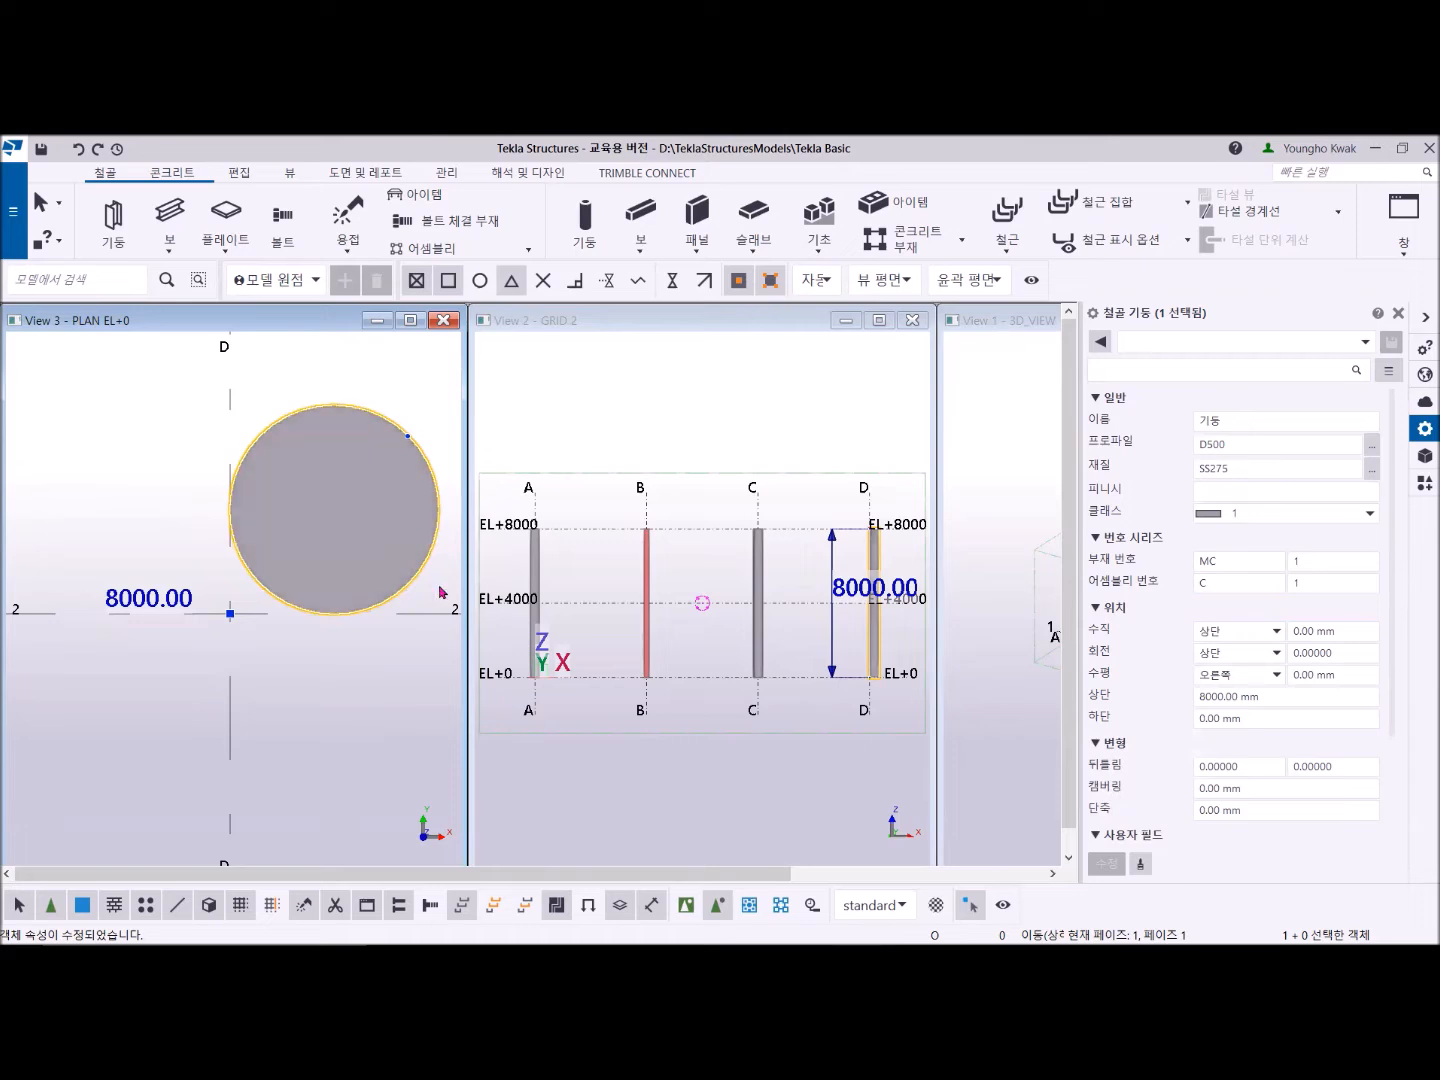
pyautogui.click(1276, 656)
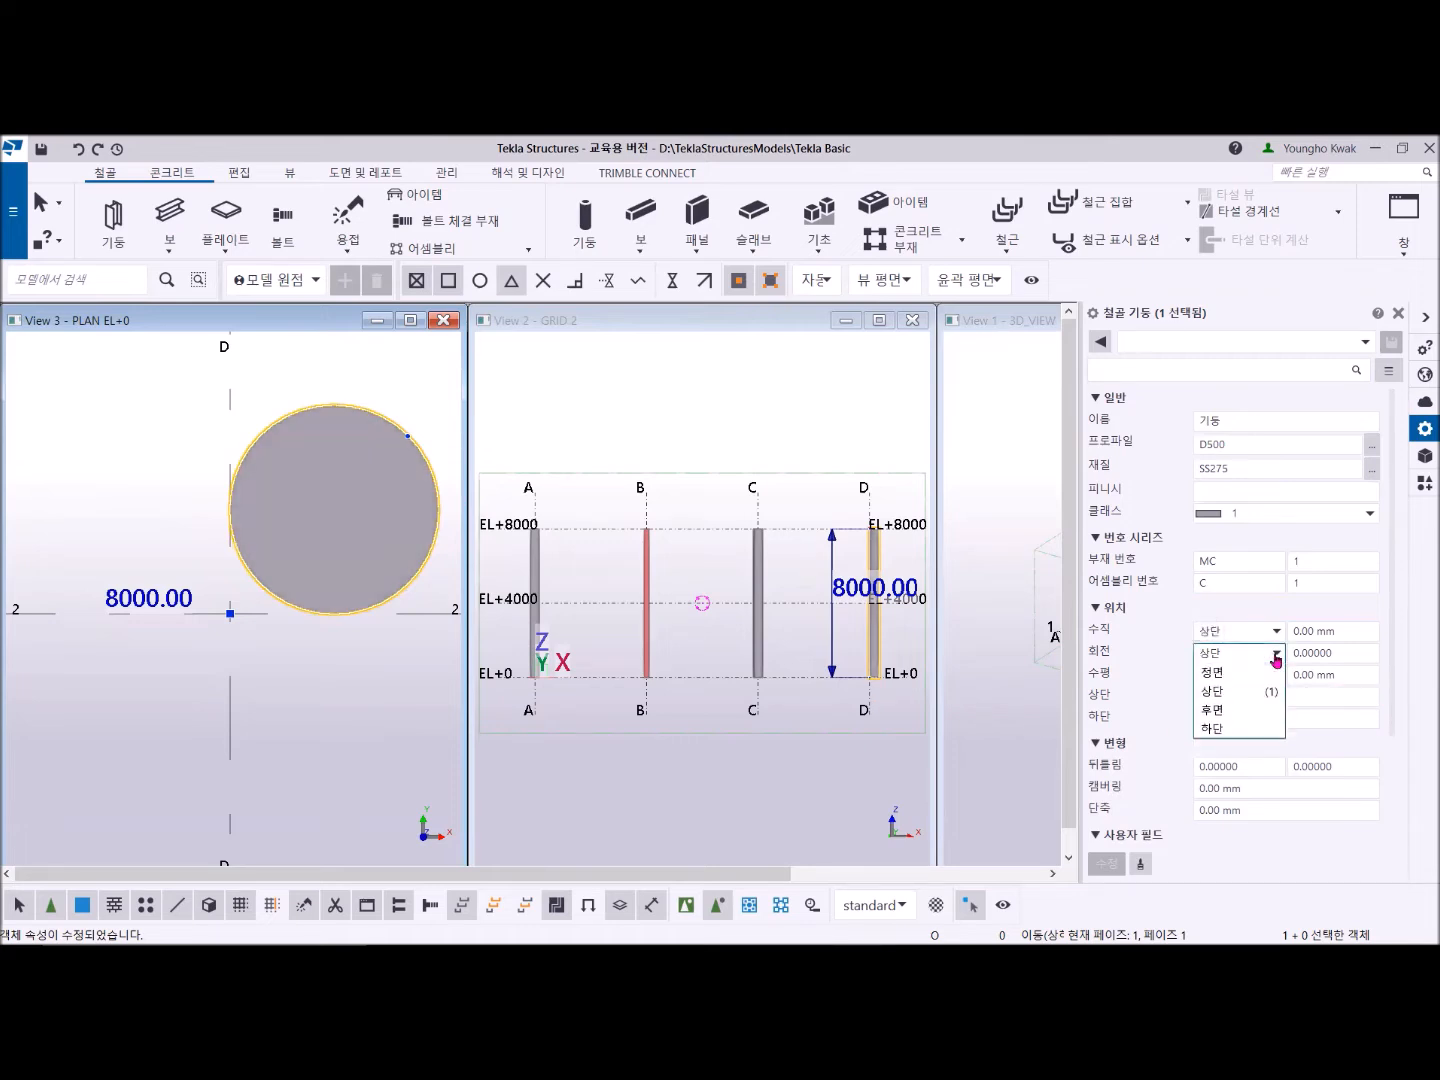
pyautogui.click(1230, 711)
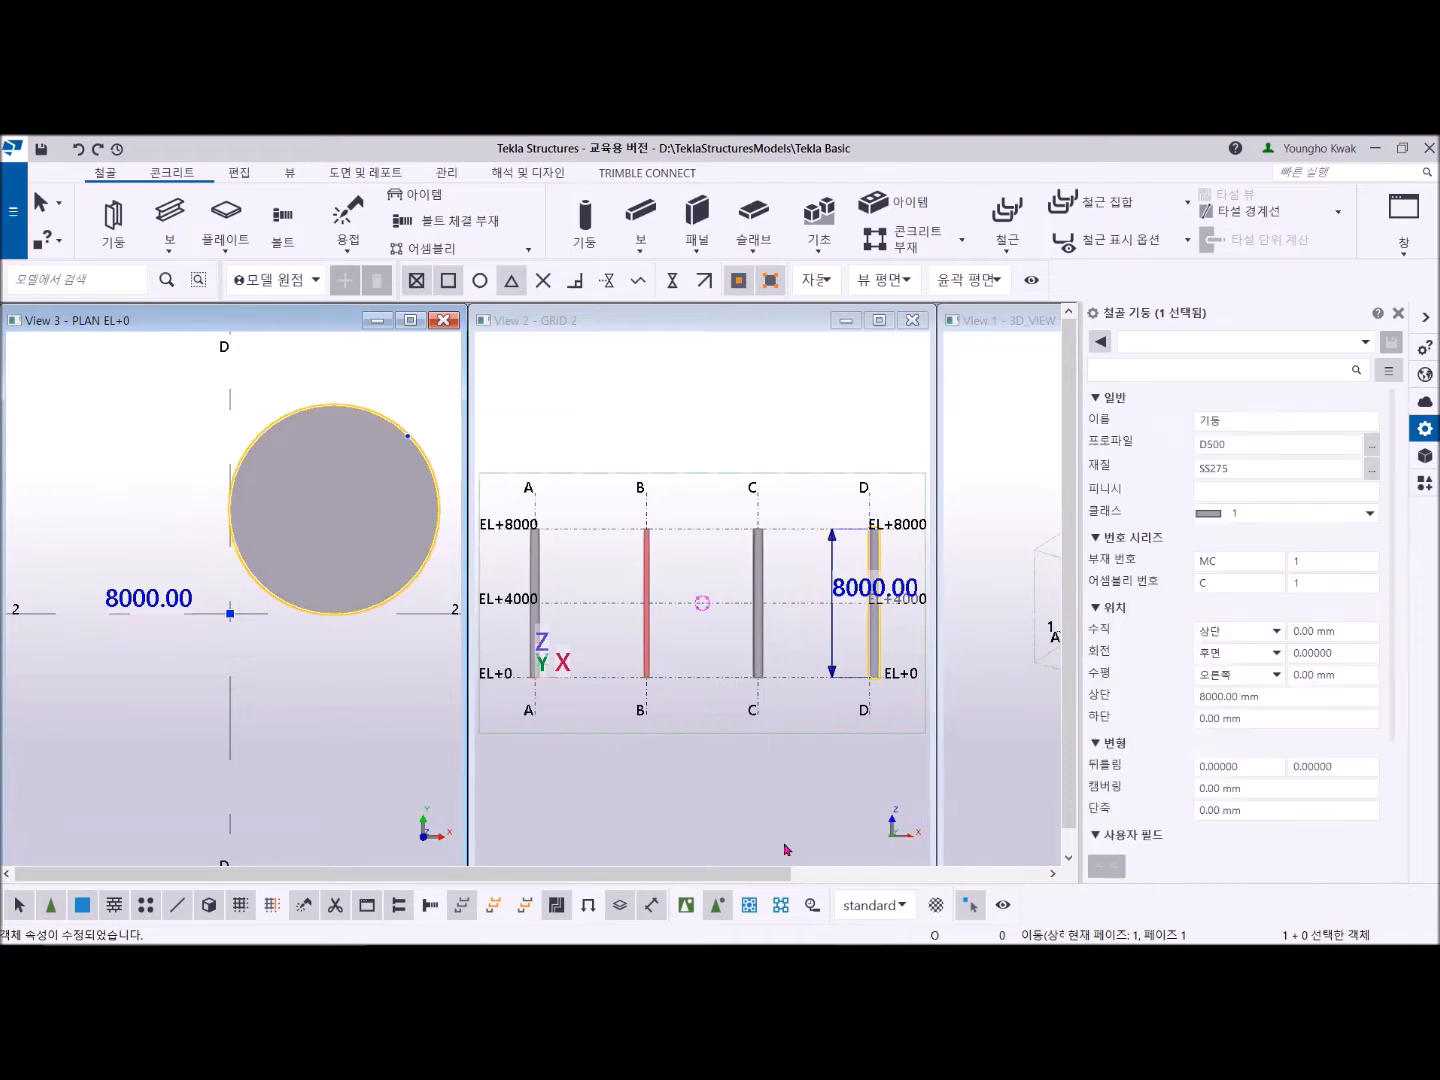
# Step: Select the H-section column at grid intersection B-2 in the plan view and apply the 후면 rotation (회전) to it
pyautogui.scroll(-5, 160, 565)
pyautogui.scroll(10, 379, 530)
pyautogui.scroll(5, 149, 561)
pyautogui.scroll(-5, 212, 566)
pyautogui.scroll(3, 244, 601)
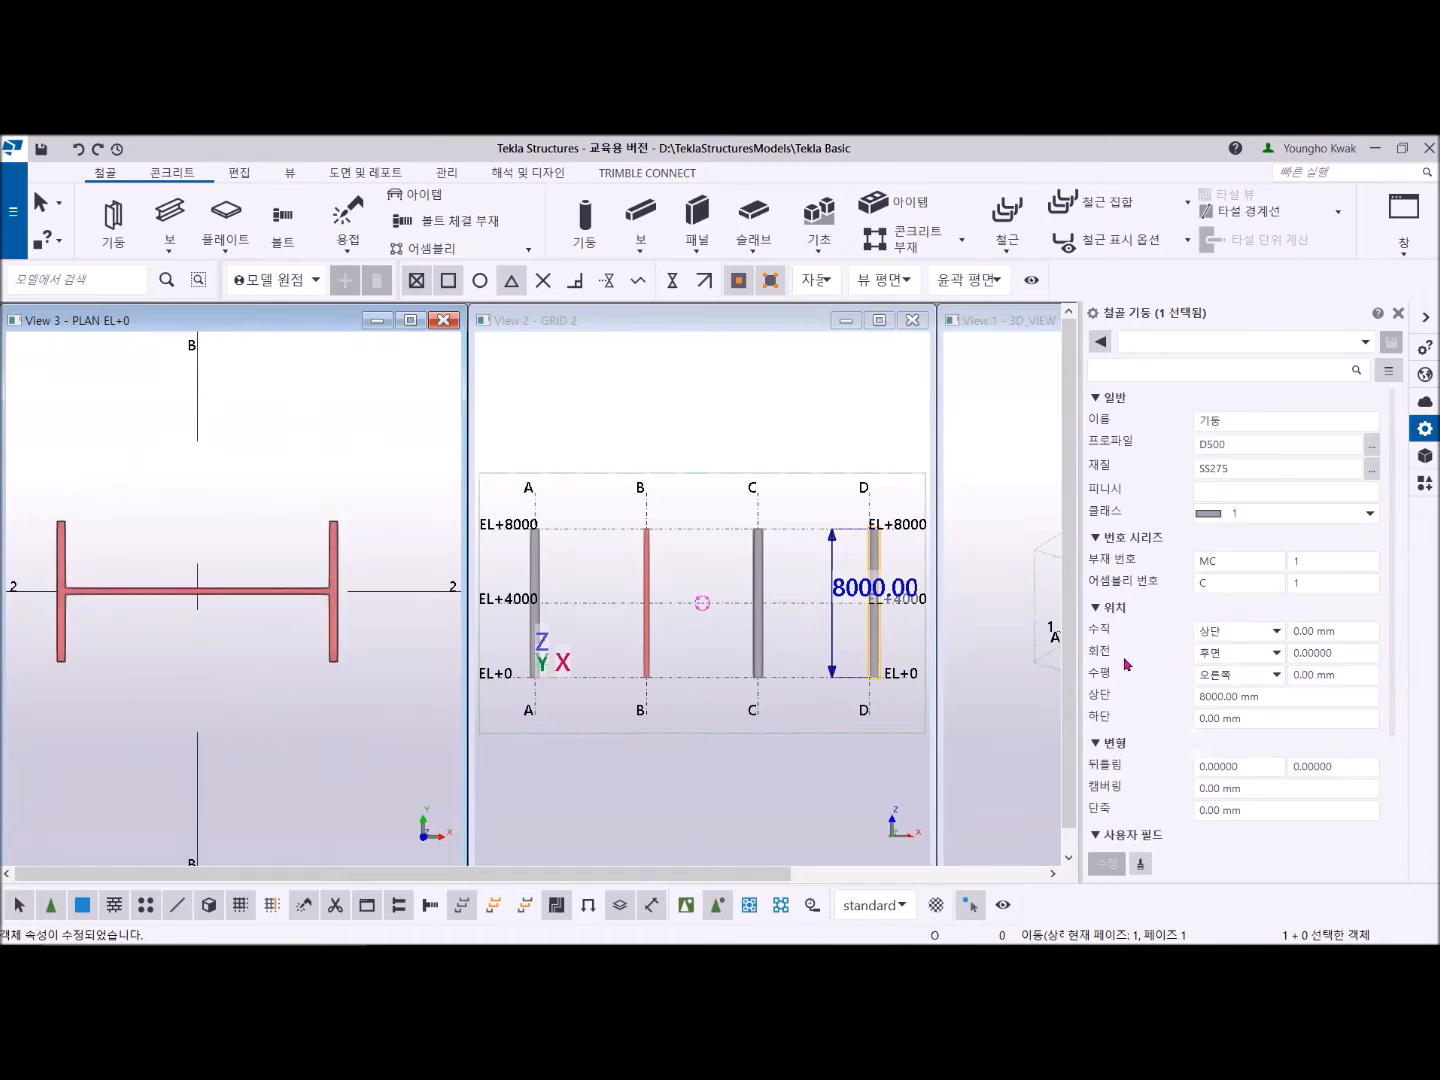
pyautogui.click(335, 616)
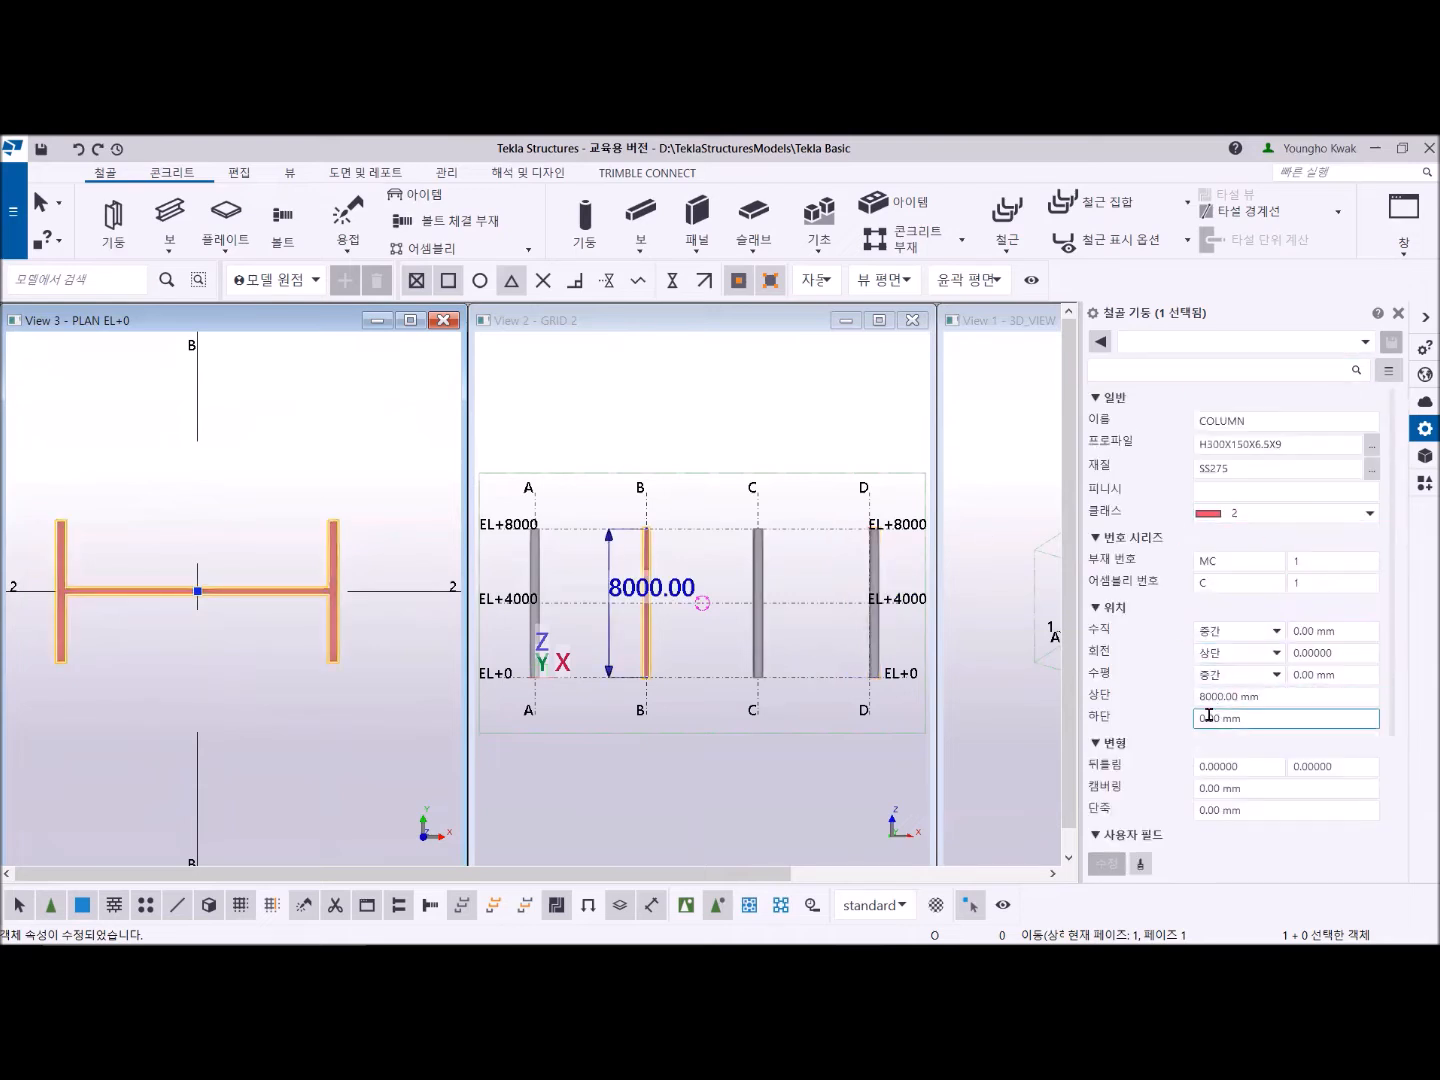
pyautogui.click(1277, 655)
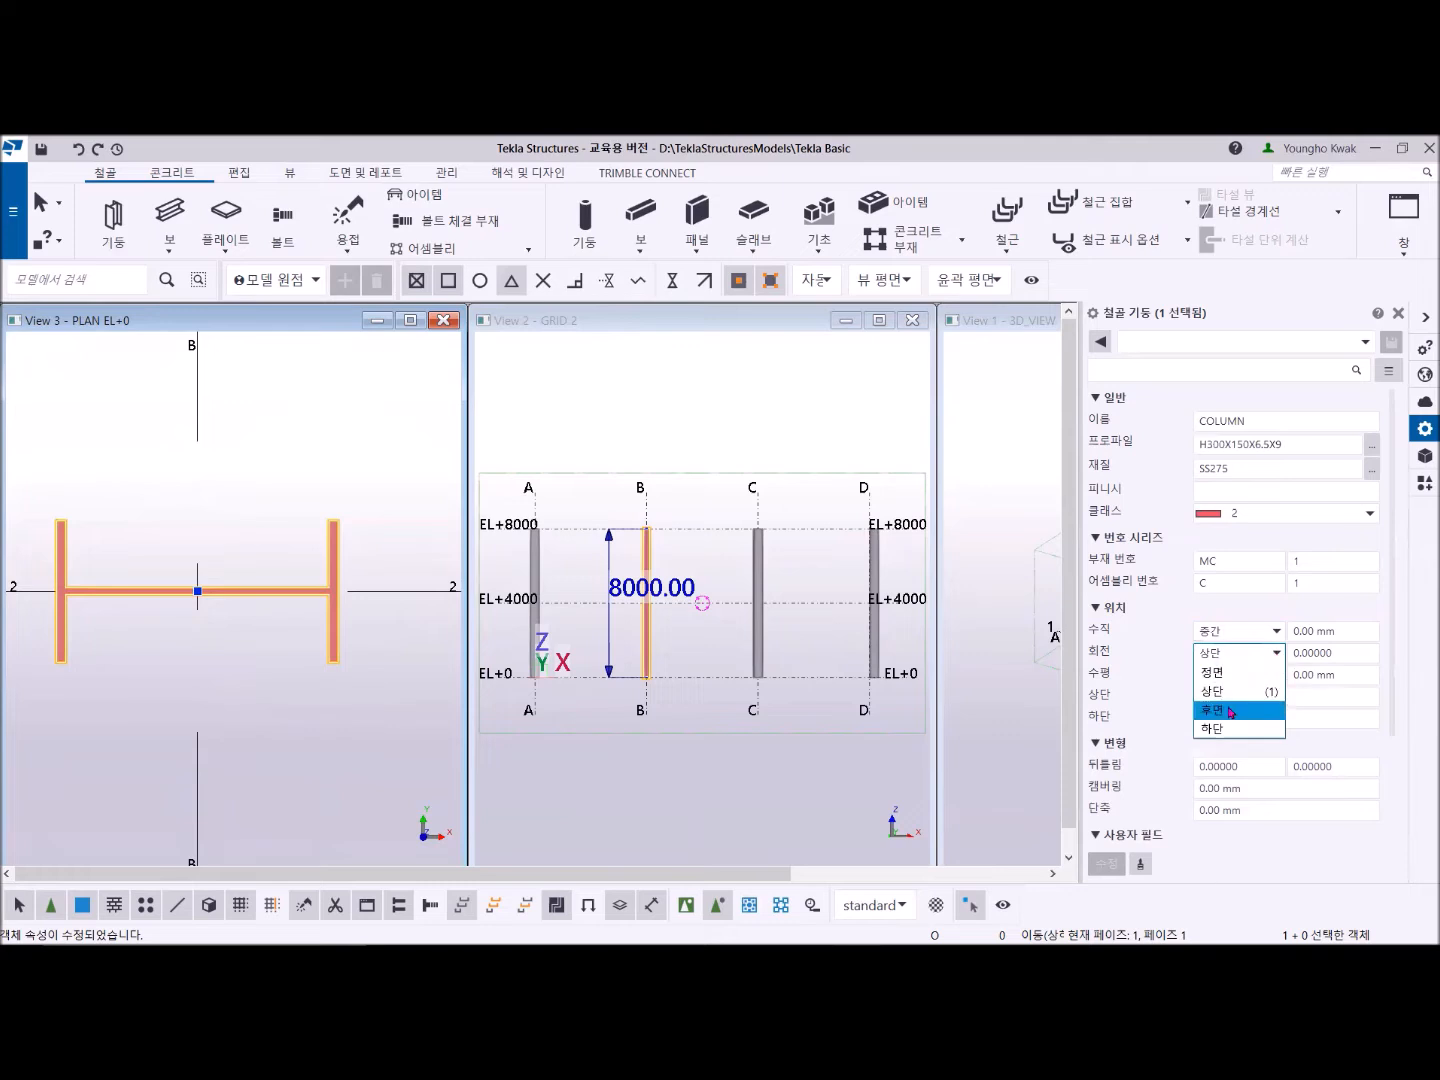
pyautogui.click(1212, 710)
pyautogui.click(1107, 863)
# Step: Set the rotation (회전) of the B-2 column back to 상단 and apply the change
pyautogui.click(1272, 652)
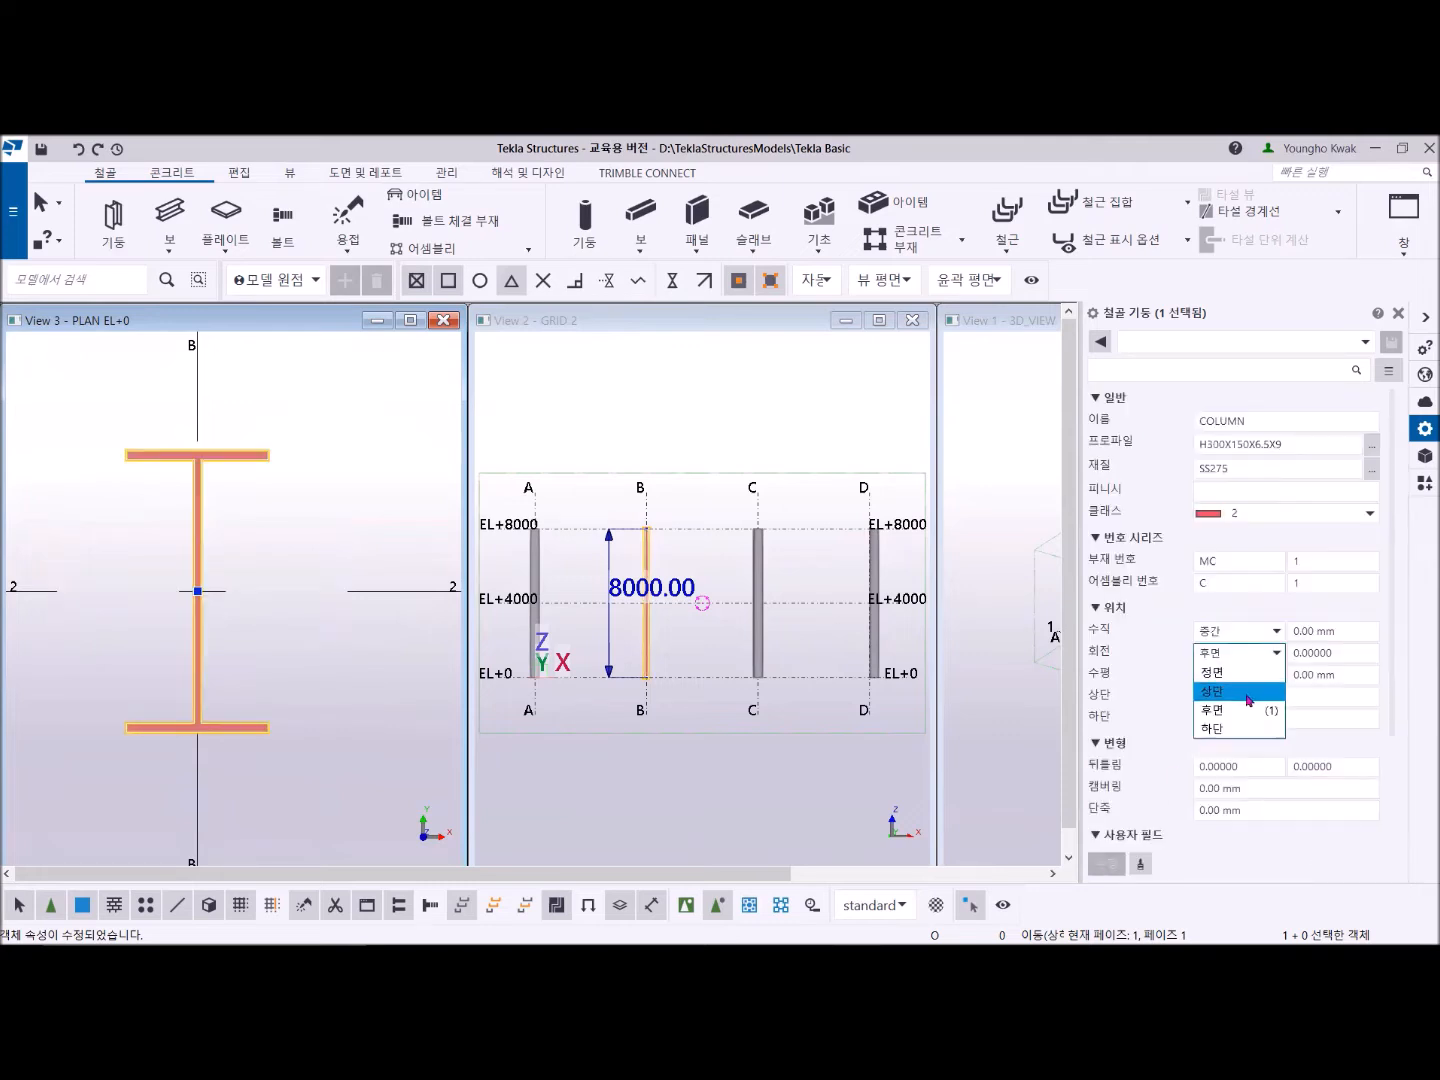
pyautogui.click(1237, 691)
pyautogui.click(1109, 863)
# Step: Set the rotation (회전) of the B-2 column to 정면 and apply the change
pyautogui.click(1273, 652)
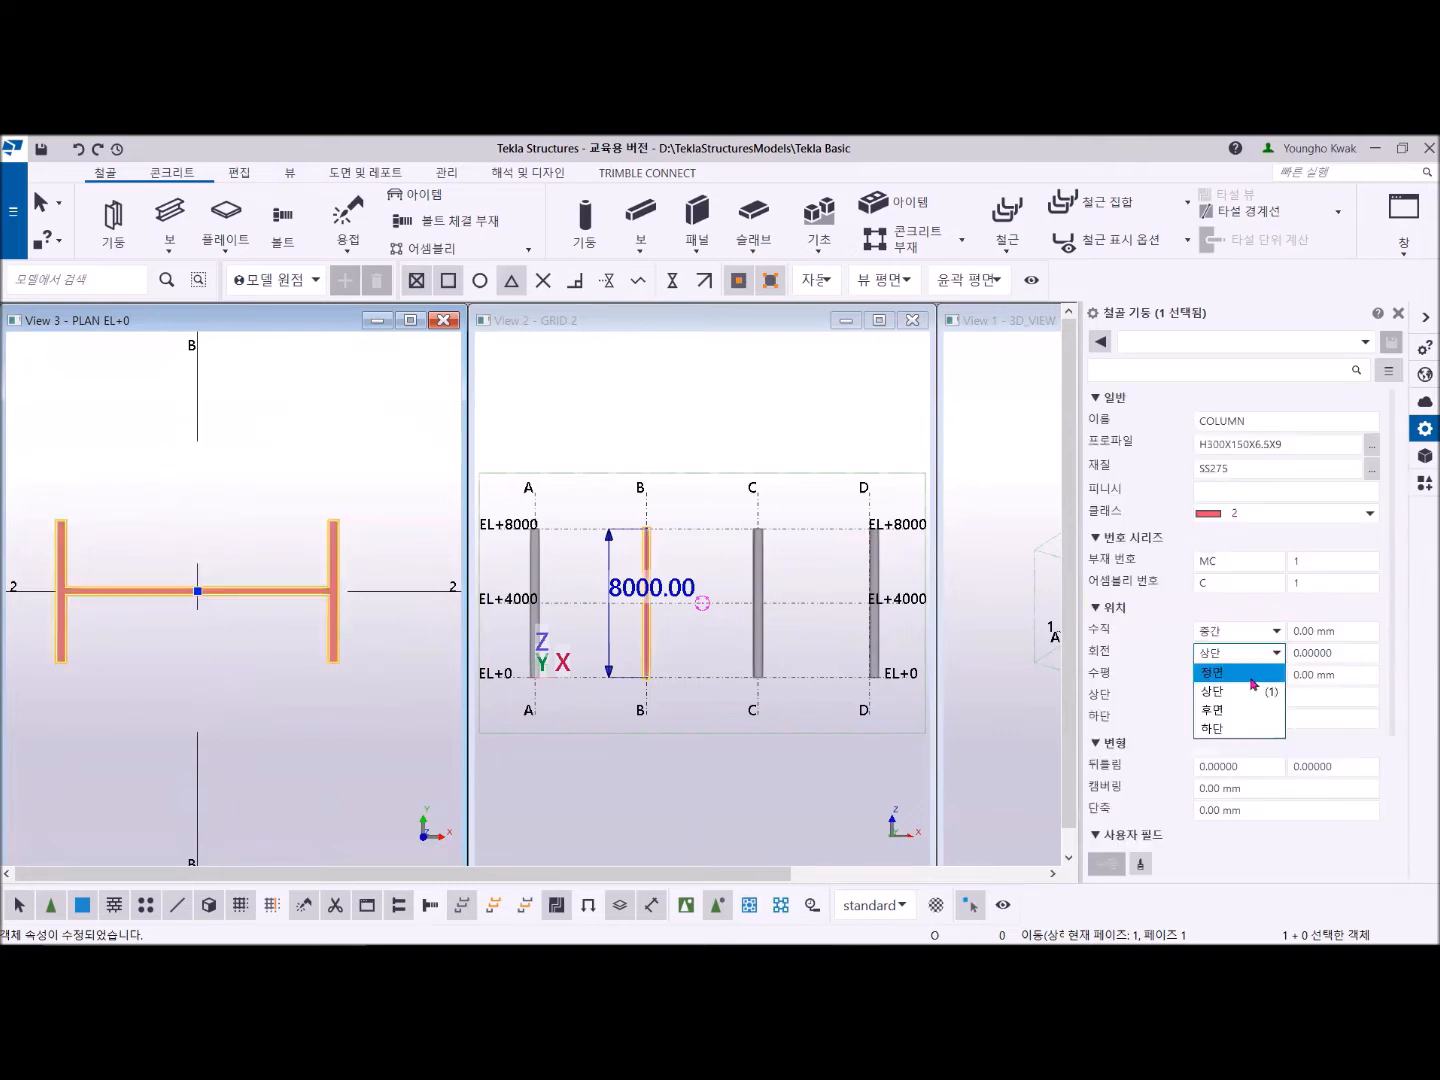
pyautogui.click(1212, 674)
pyautogui.click(1104, 865)
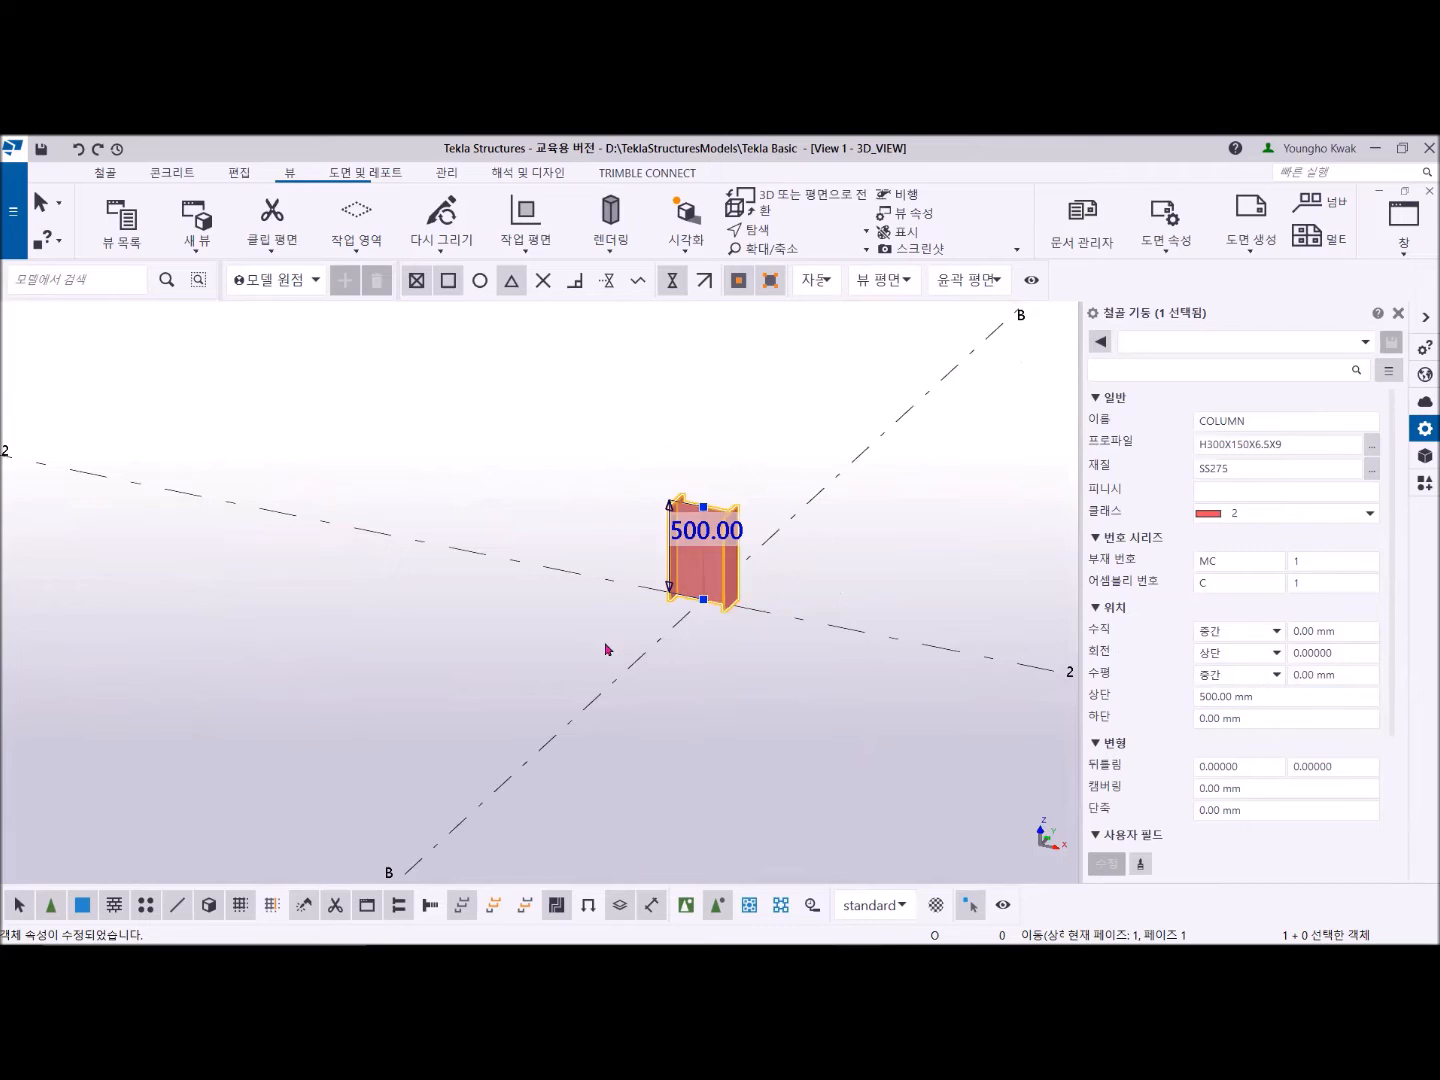
# Step: Examine the orientation of the 500 mm high B-2 column against the grid lines and the model origin axes in the 3D view
pyautogui.scroll(-5, 604, 645)
pyautogui.scroll(4, 388, 700)
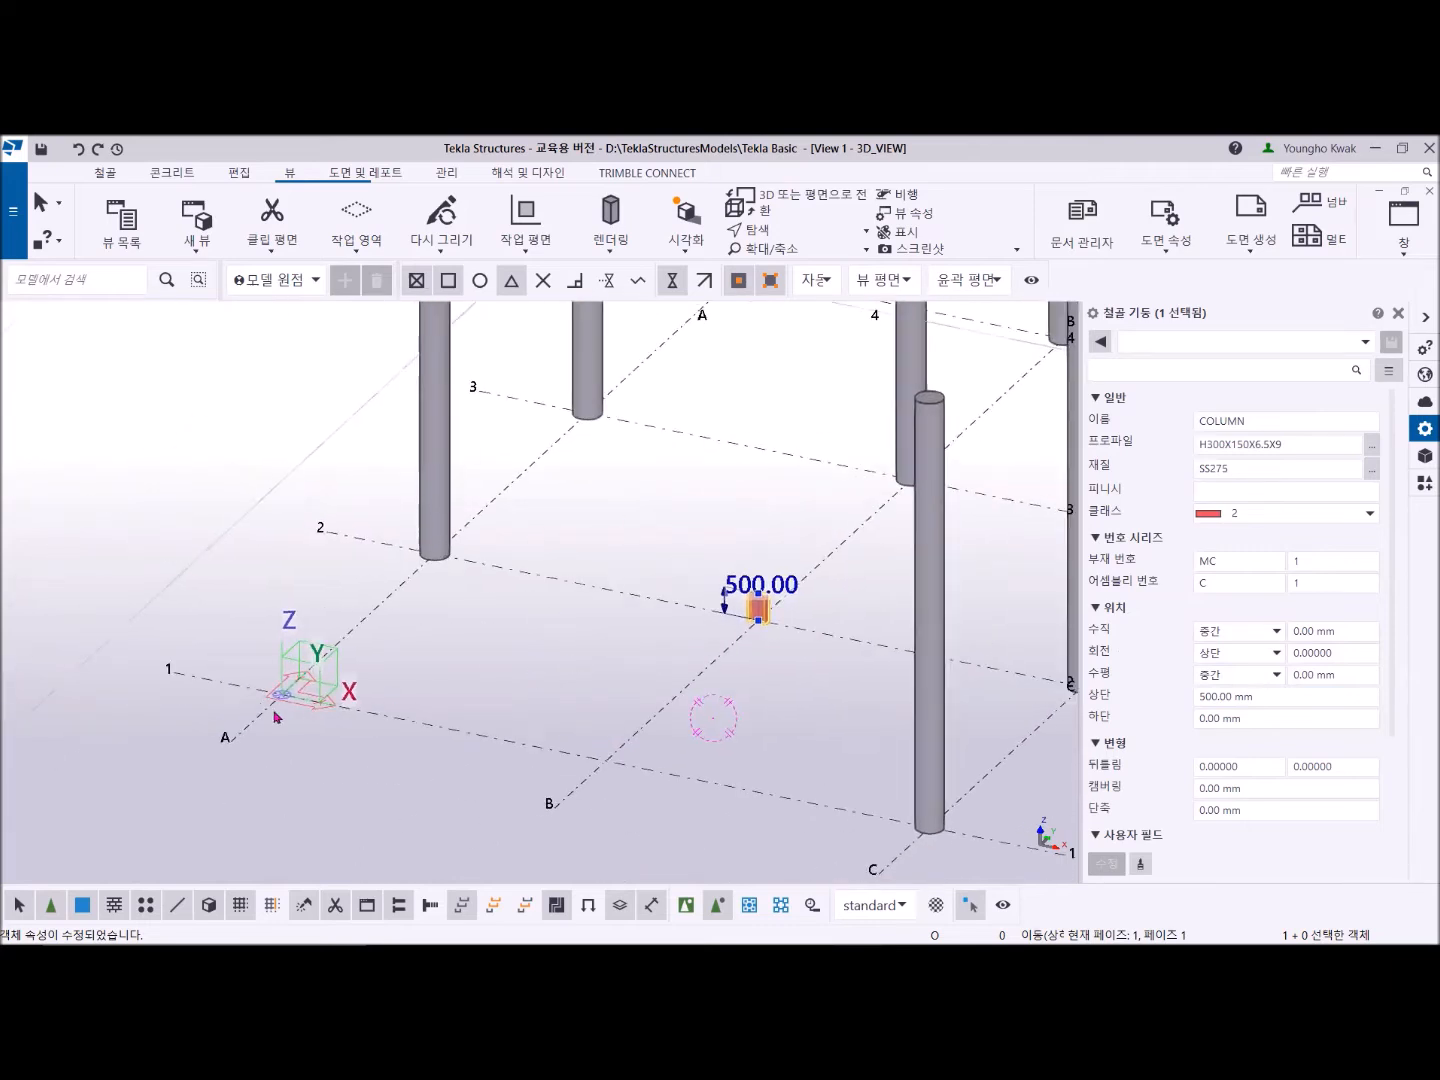
pyautogui.scroll(-3, 662, 631)
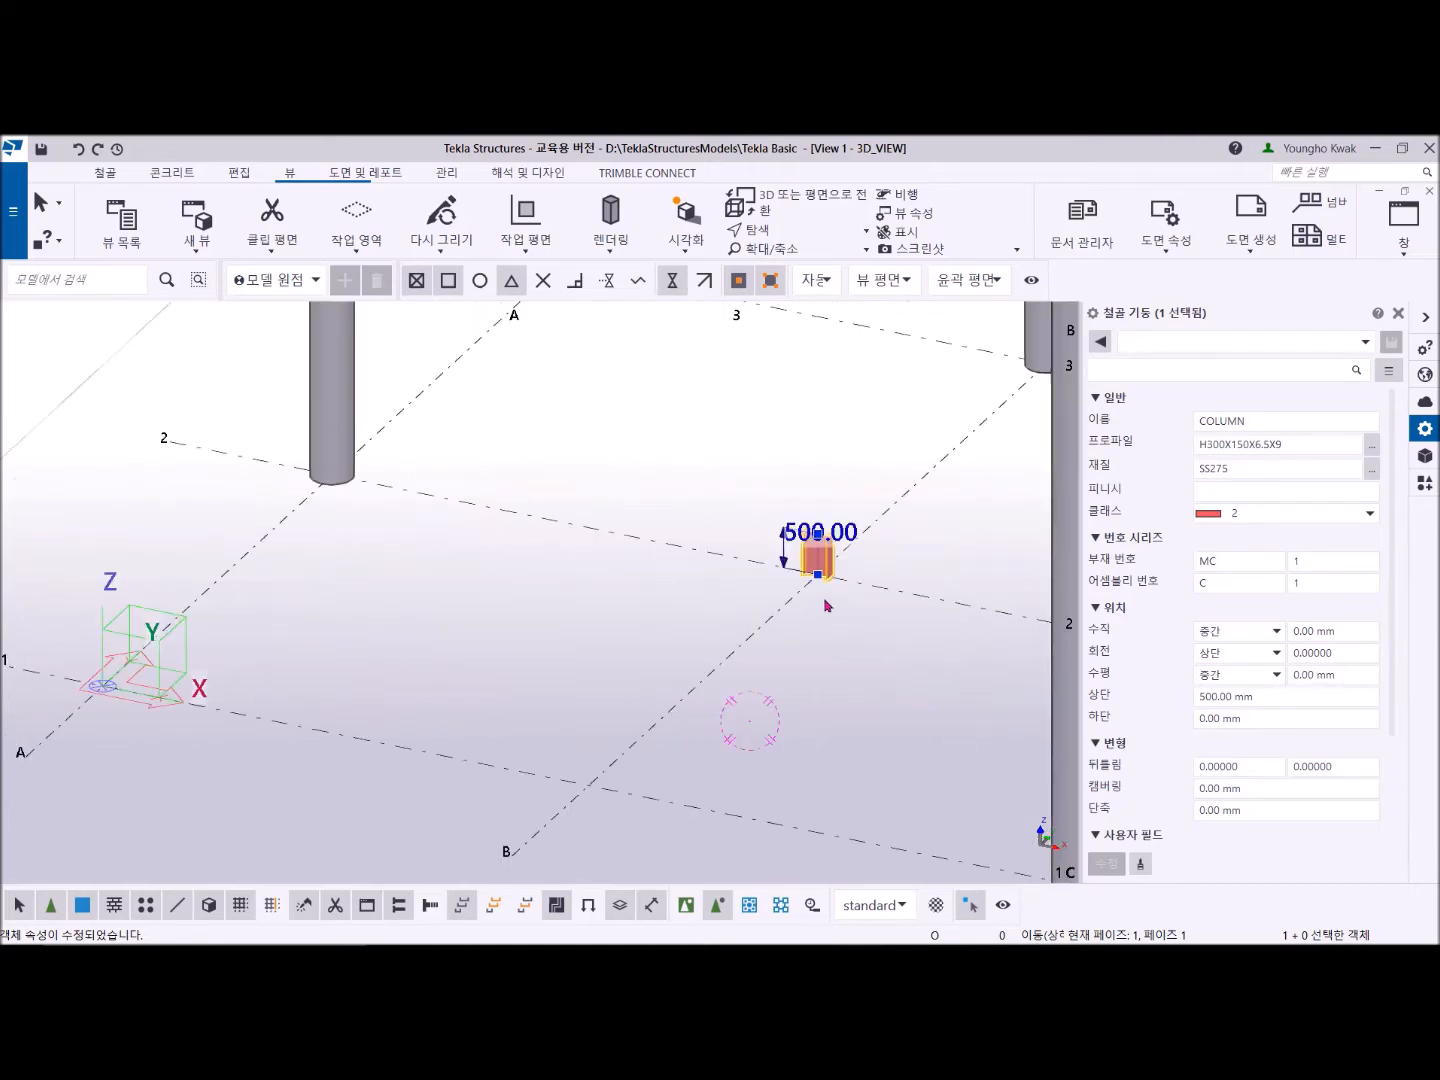
pyautogui.scroll(4, 800, 580)
pyautogui.moveTo(769, 612); pyautogui.dragTo(734, 644, button='middle')
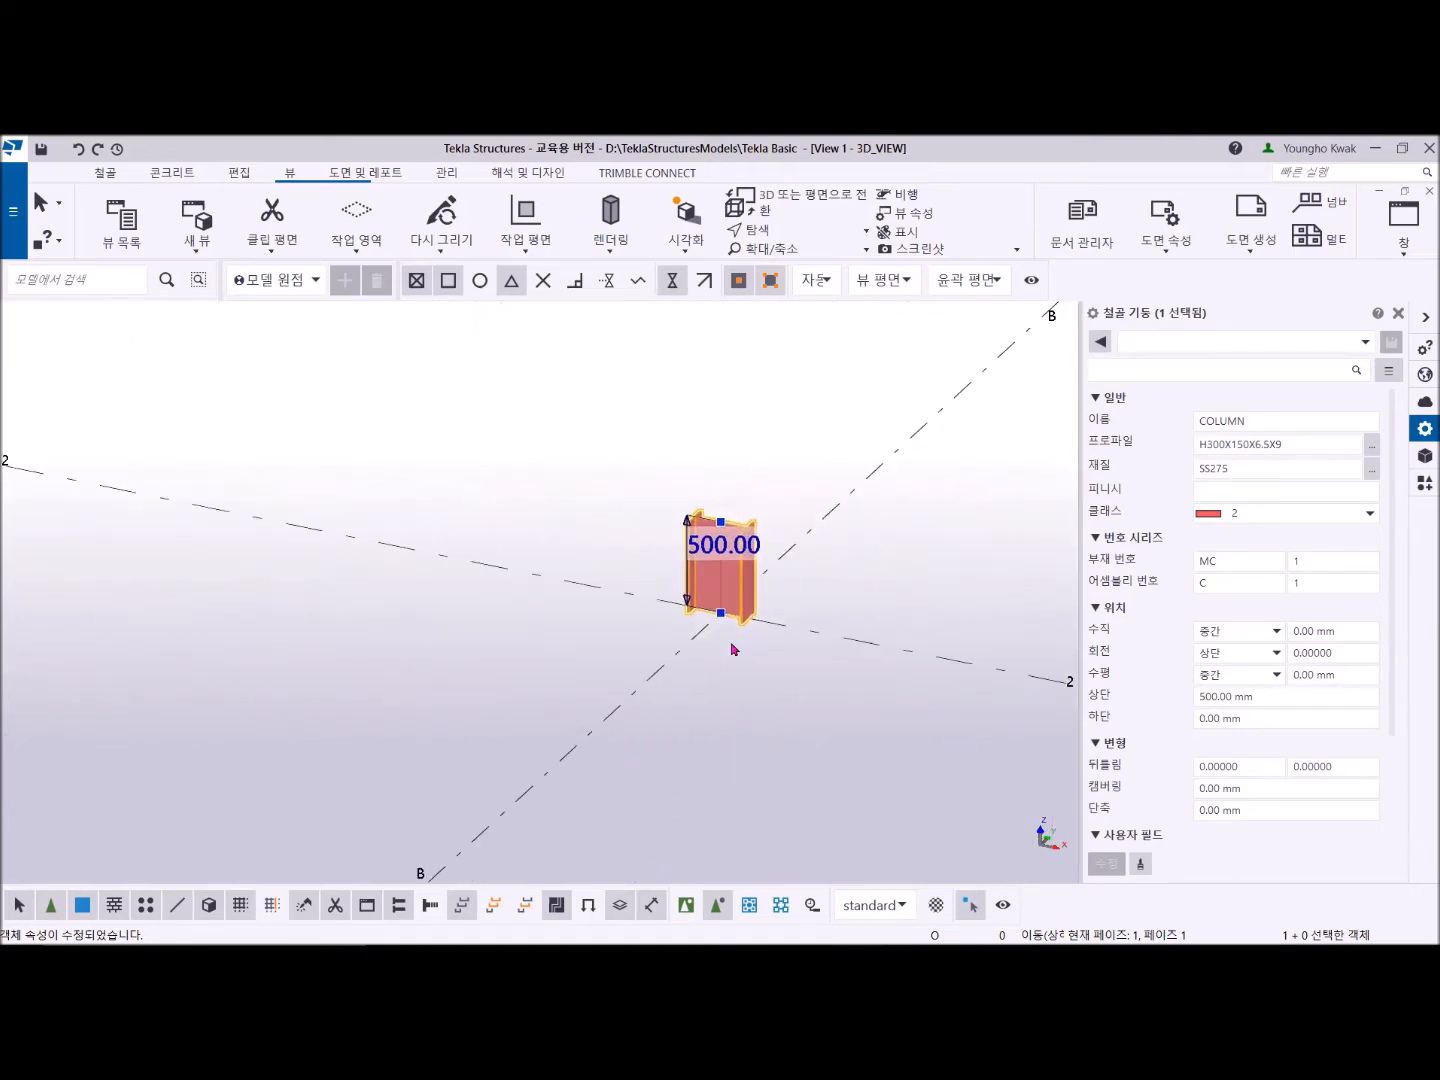
pyautogui.scroll(2, 733, 646)
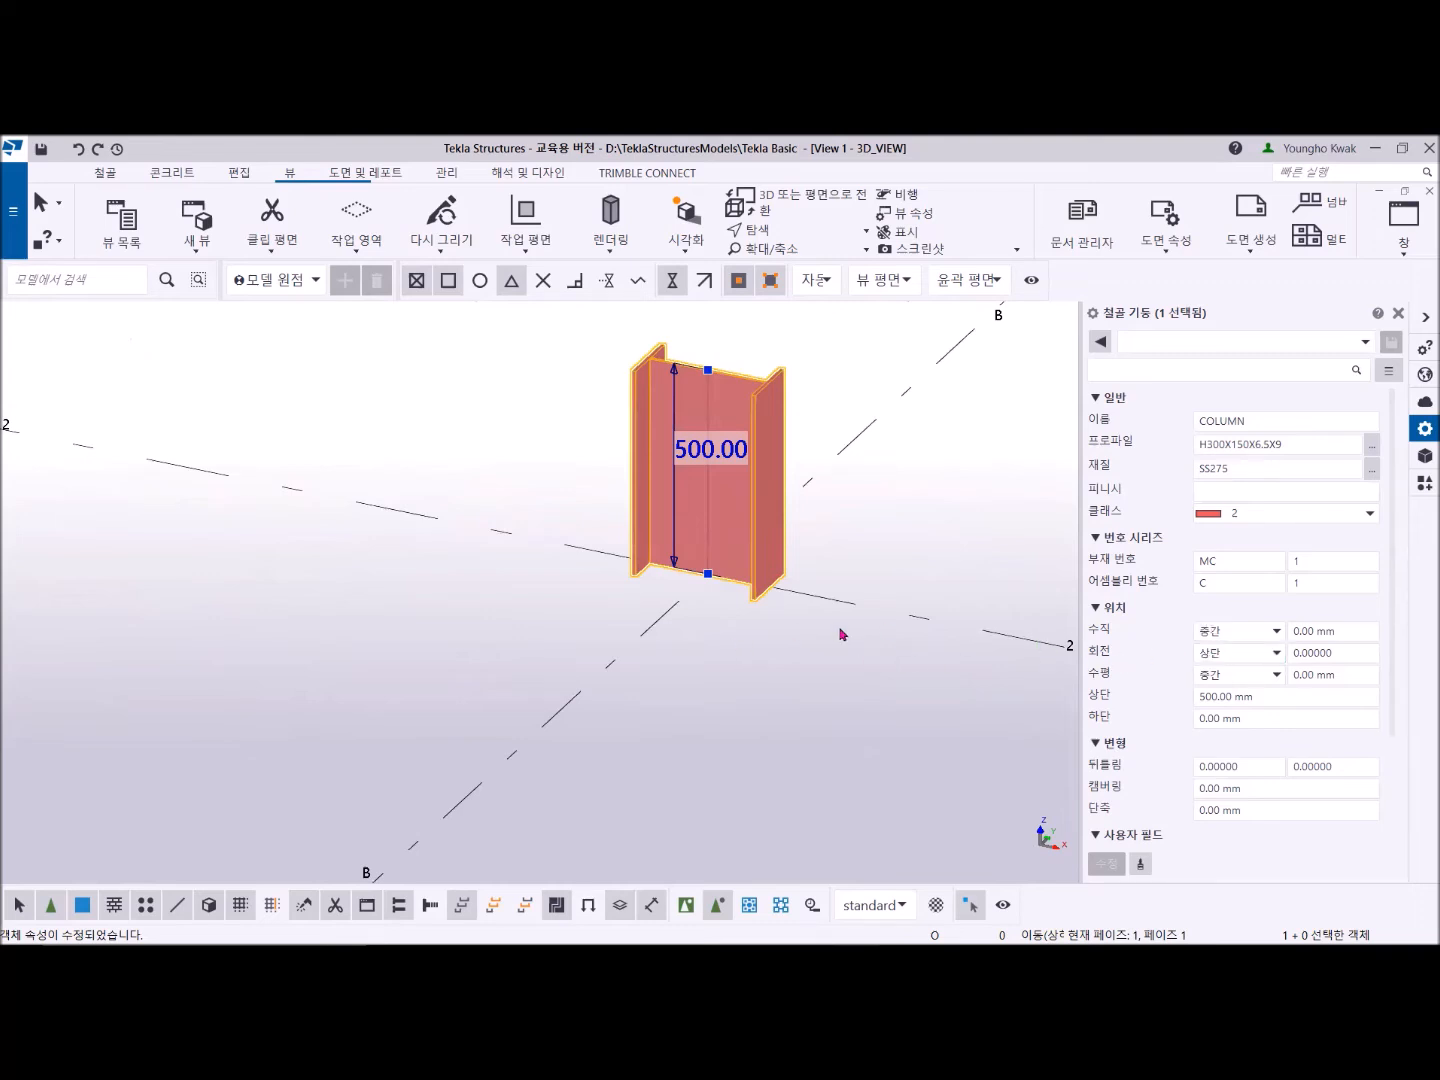
pyautogui.moveTo(842, 635); pyautogui.dragTo(808, 725, button='middle')
pyautogui.scroll(-2, 615, 449)
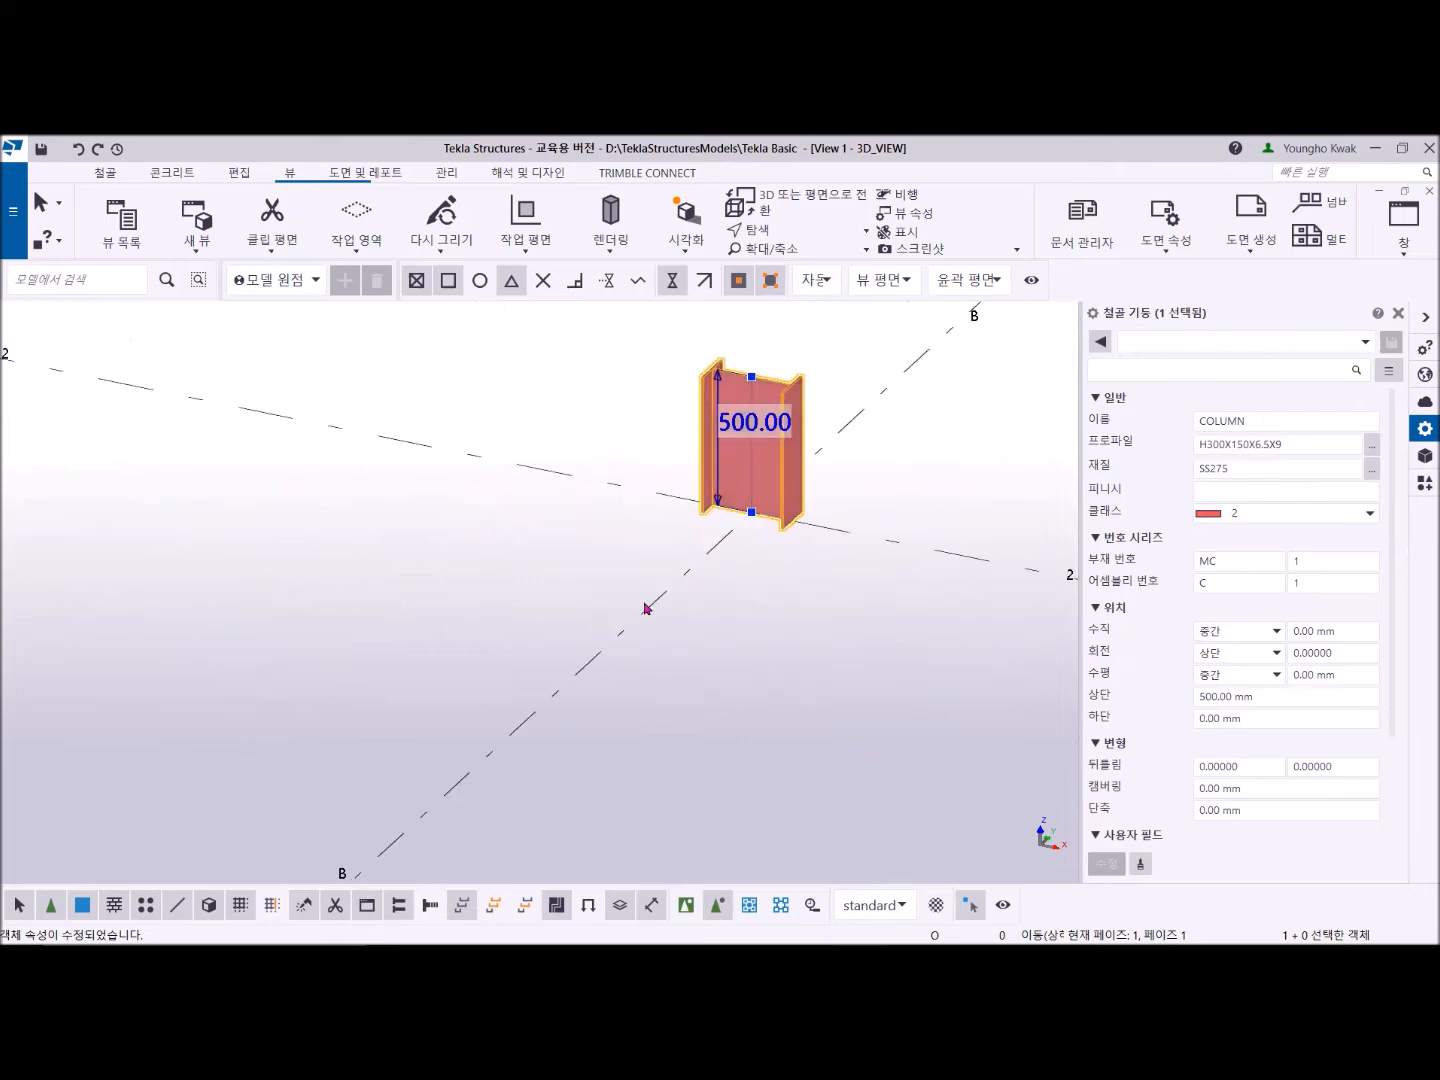
pyautogui.moveTo(443, 645); pyautogui.dragTo(440, 572, button='middle')
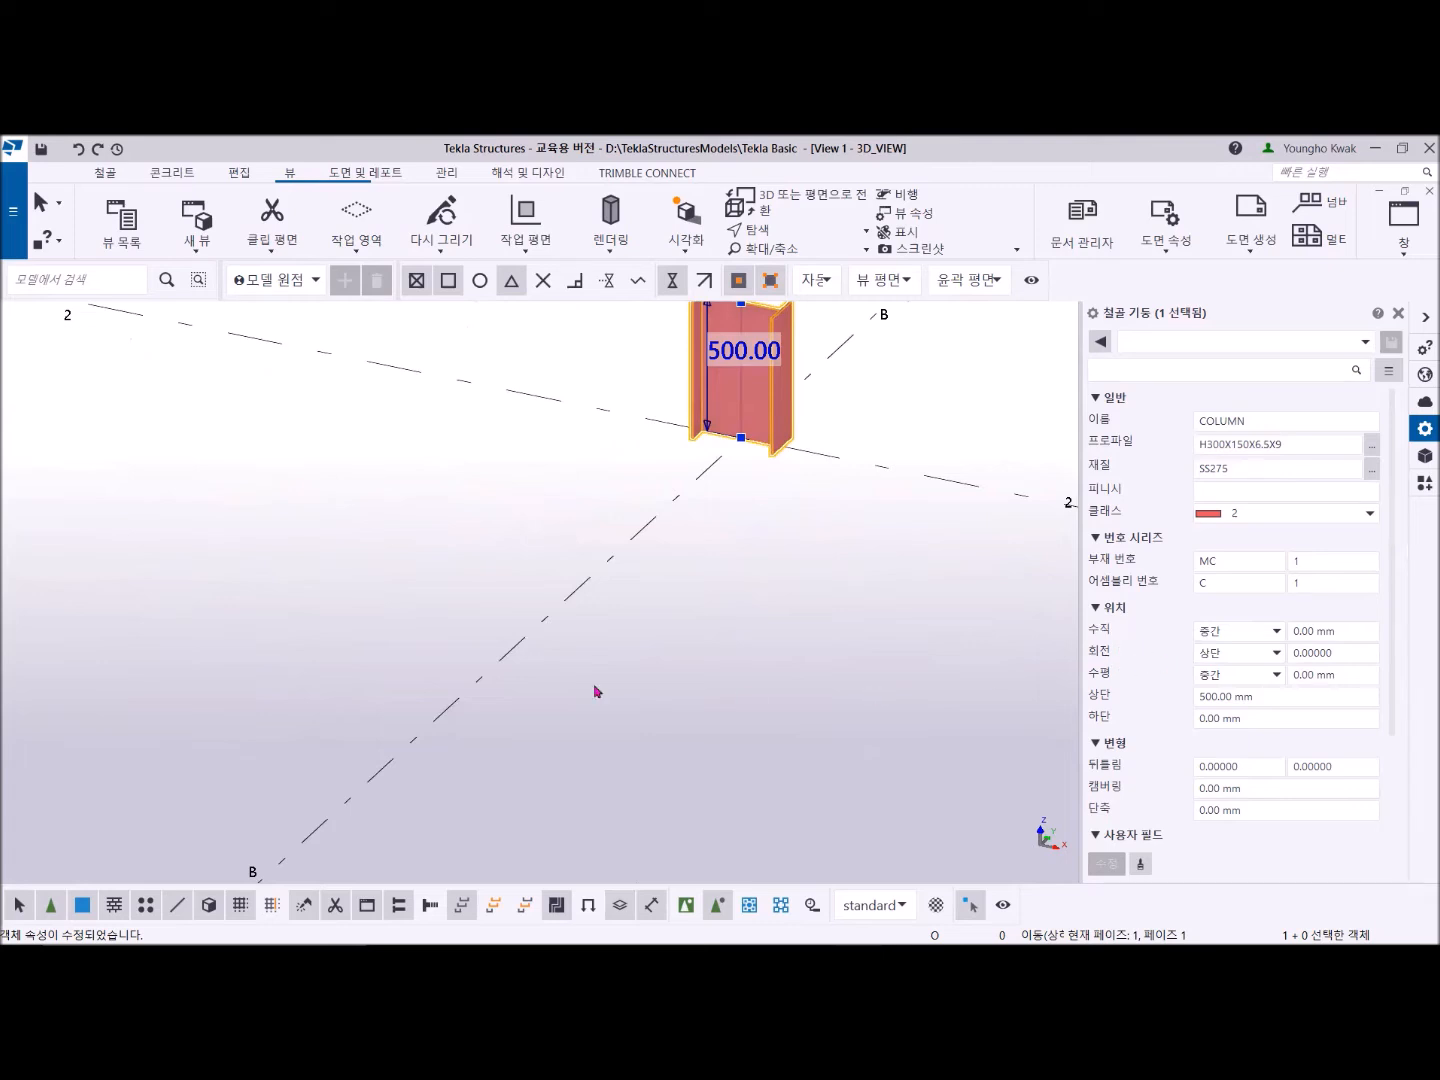
# Step: Place an H400X200X8X13 steel beam lying along grid line B near the B-2 column and end the beam command
pyautogui.click(104, 175)
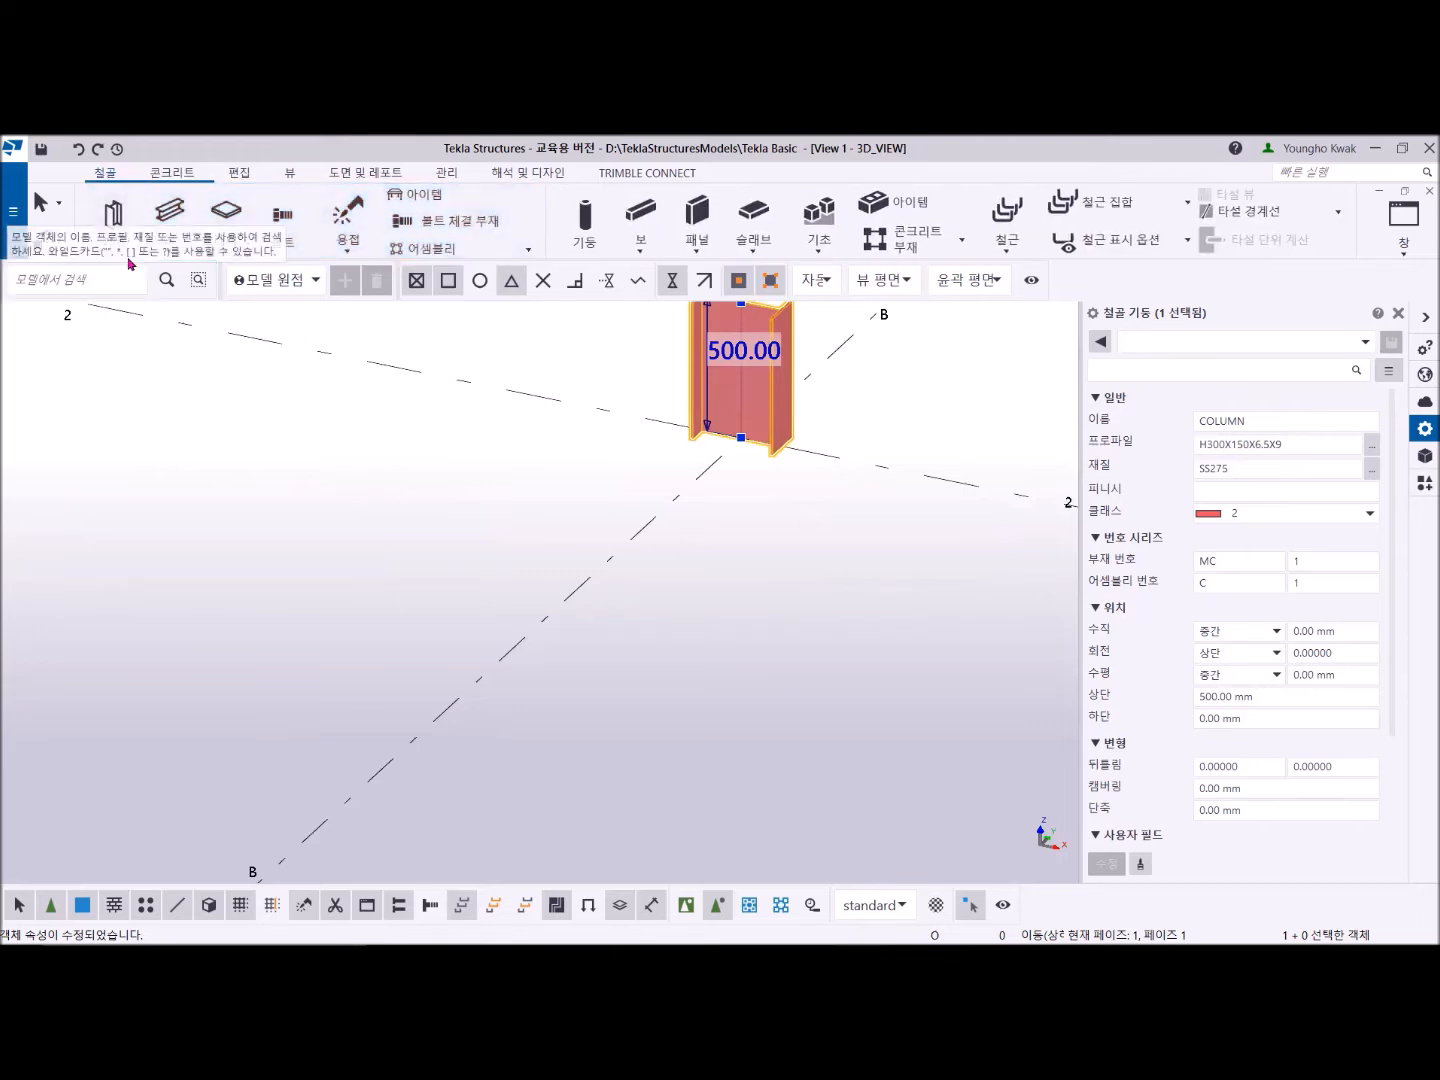
pyautogui.click(170, 212)
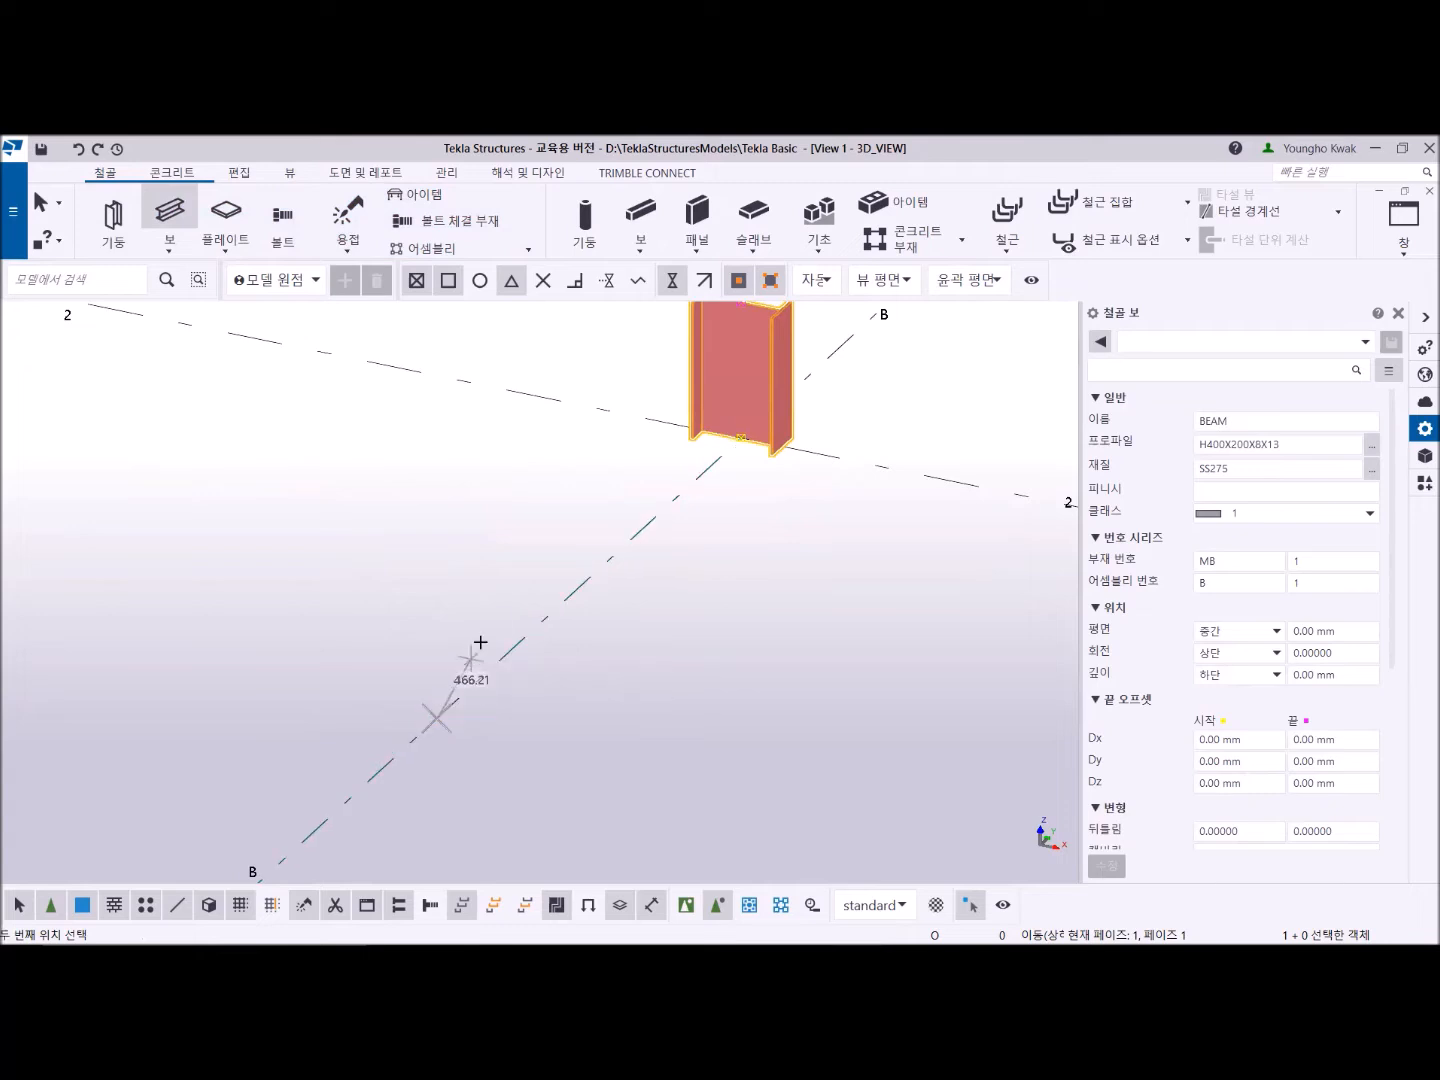
pyautogui.click(571, 592)
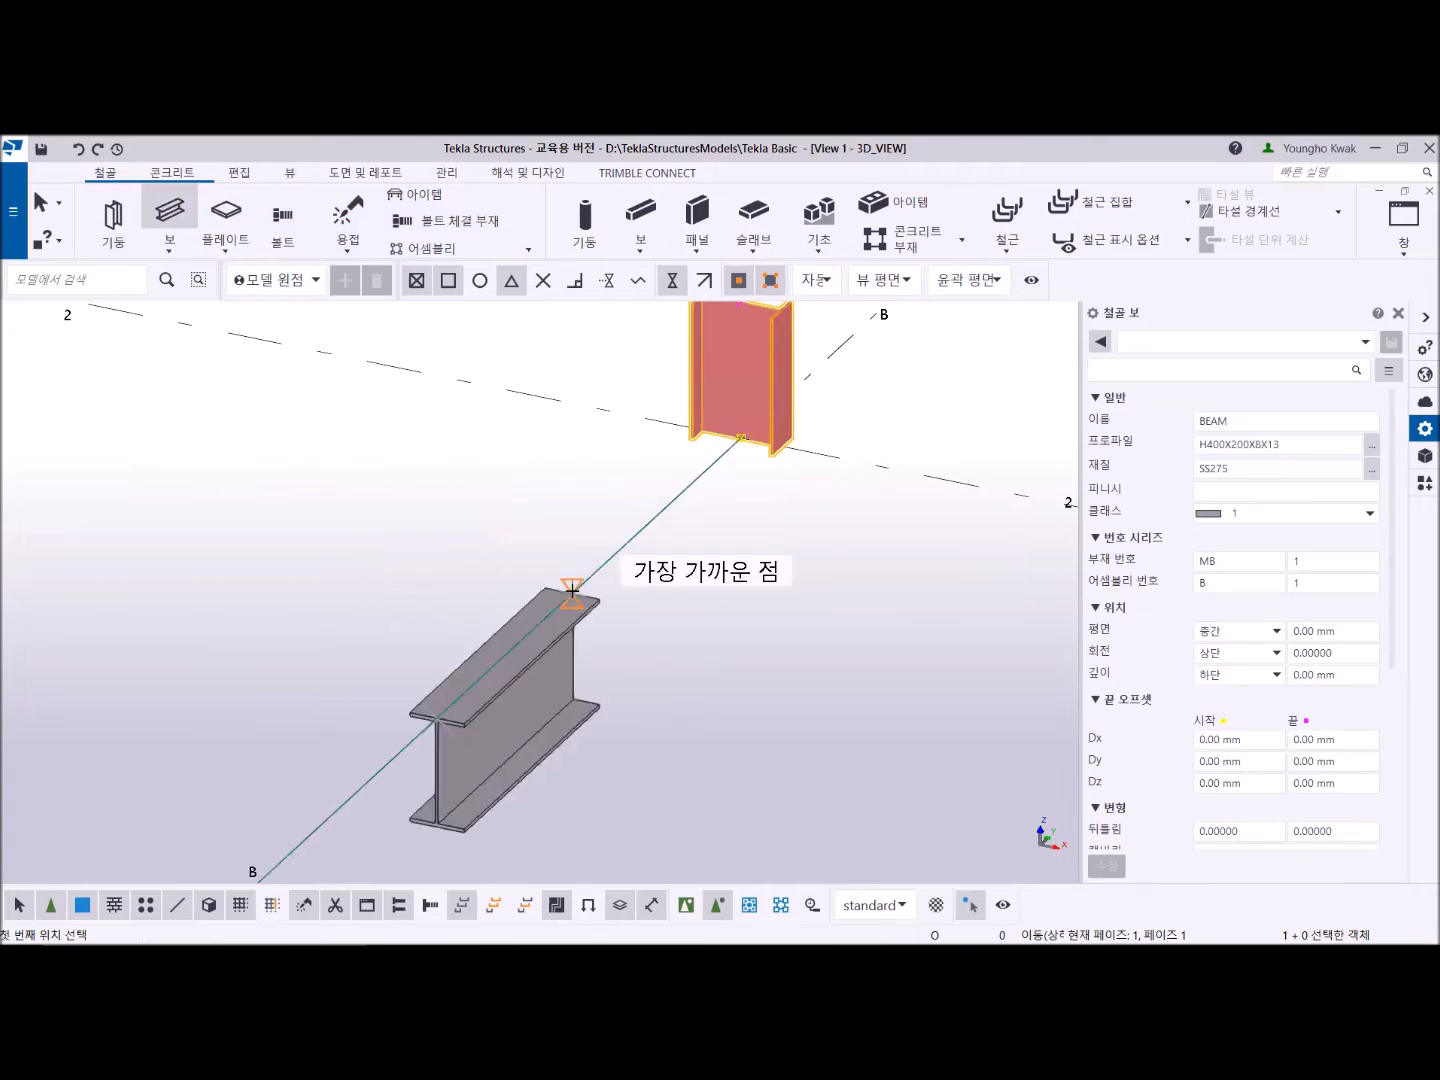
pyautogui.rightClick(406, 505)
pyautogui.click(455, 517)
pyautogui.moveTo(668, 868); pyautogui.dragTo(623, 616, button='middle')
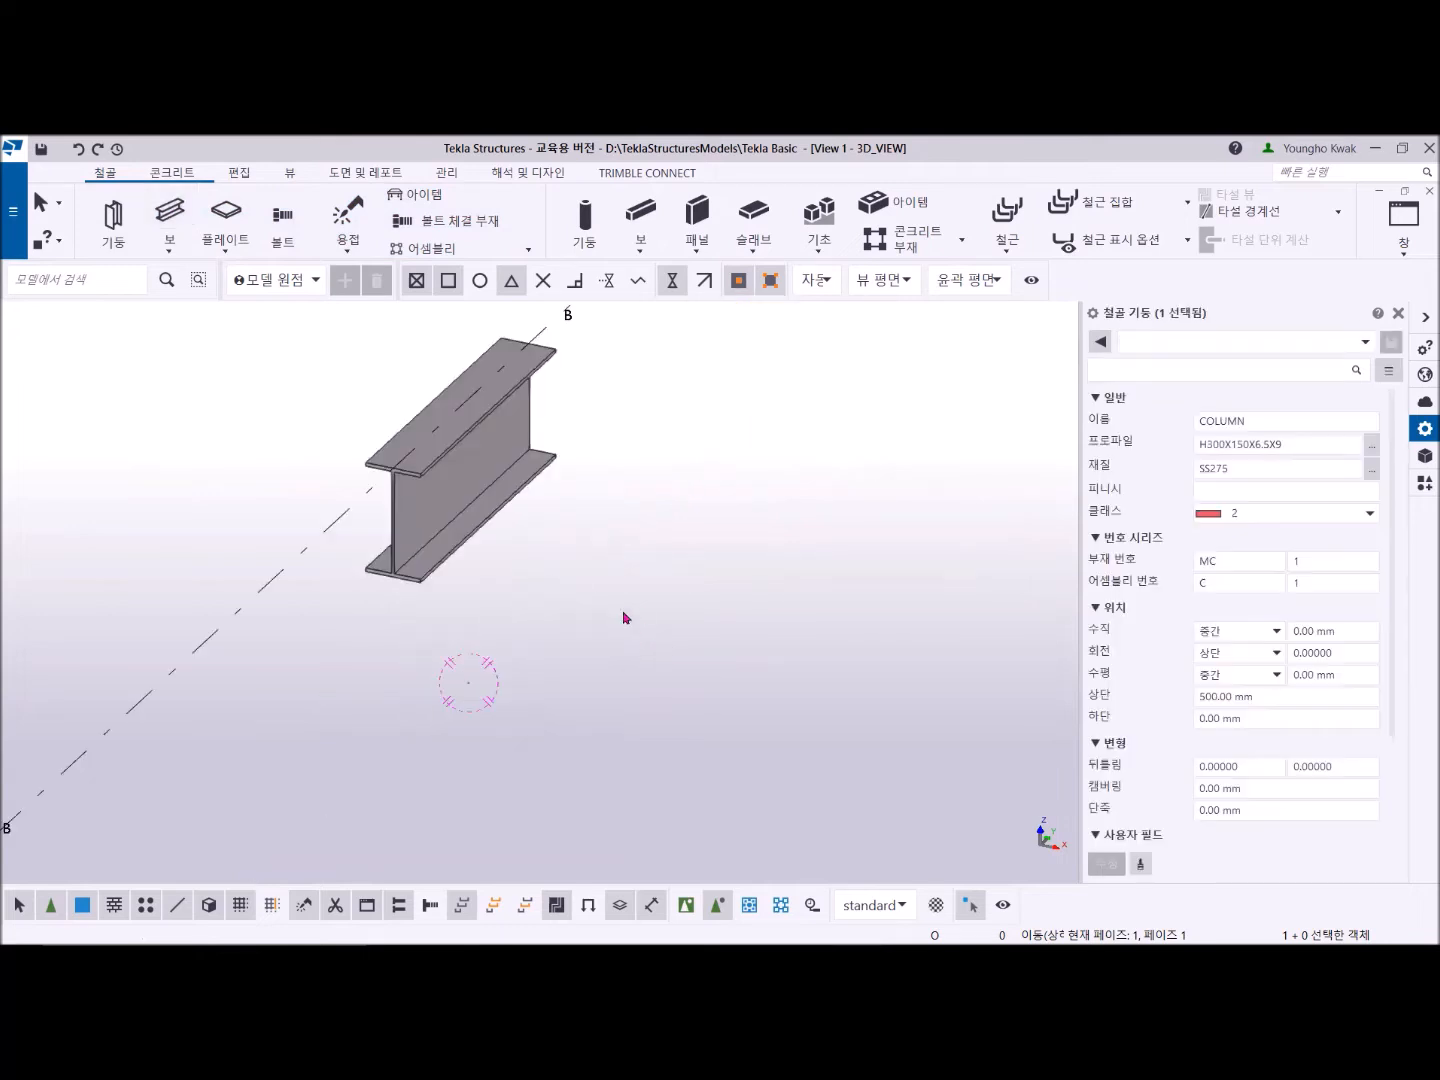
# Step: Select the H400X200X8X13 beam on grid line B and turn off direct modification for the model
pyautogui.click(452, 459)
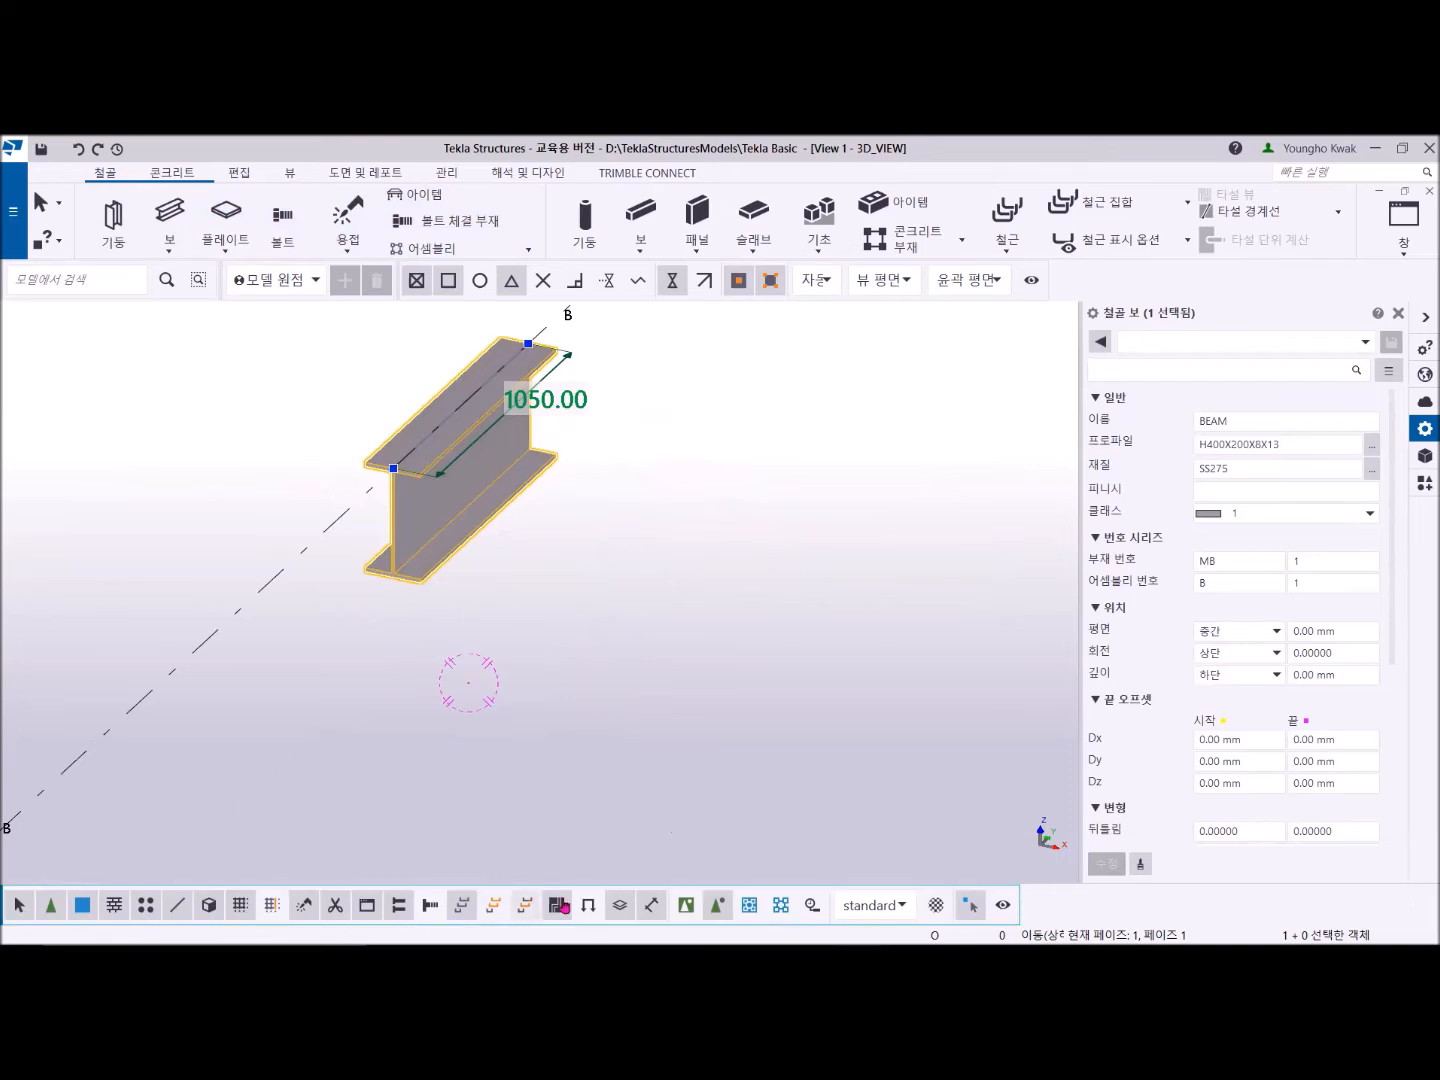
pyautogui.click(970, 910)
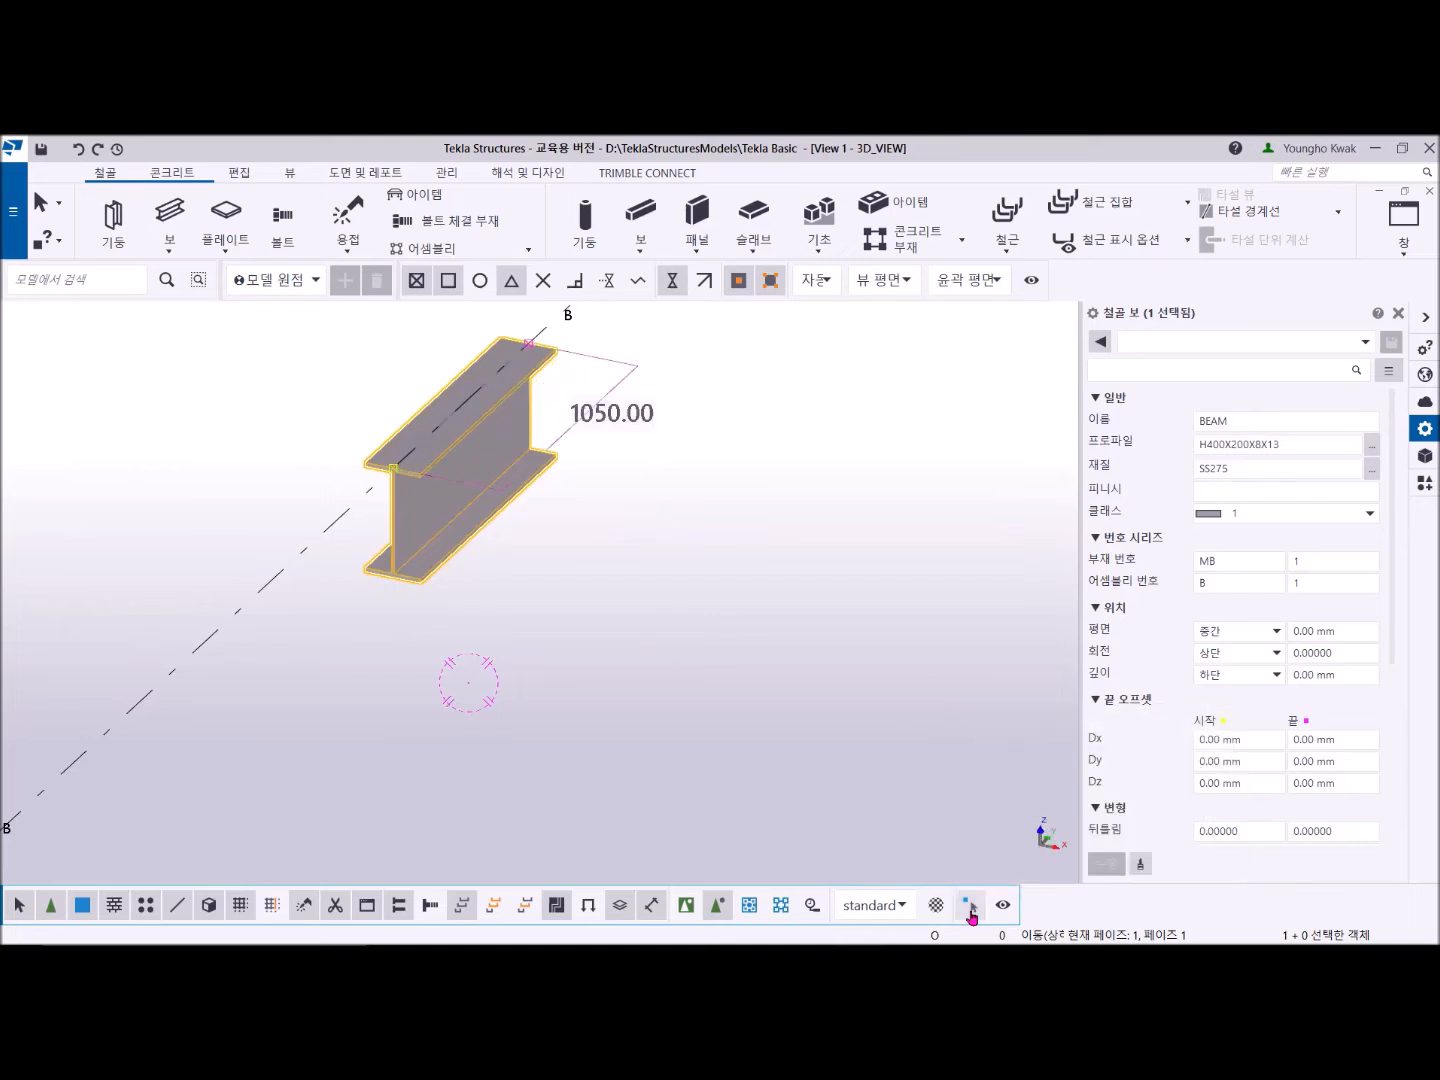
pyautogui.moveTo(464, 666); pyautogui.dragTo(446, 704, button='middle')
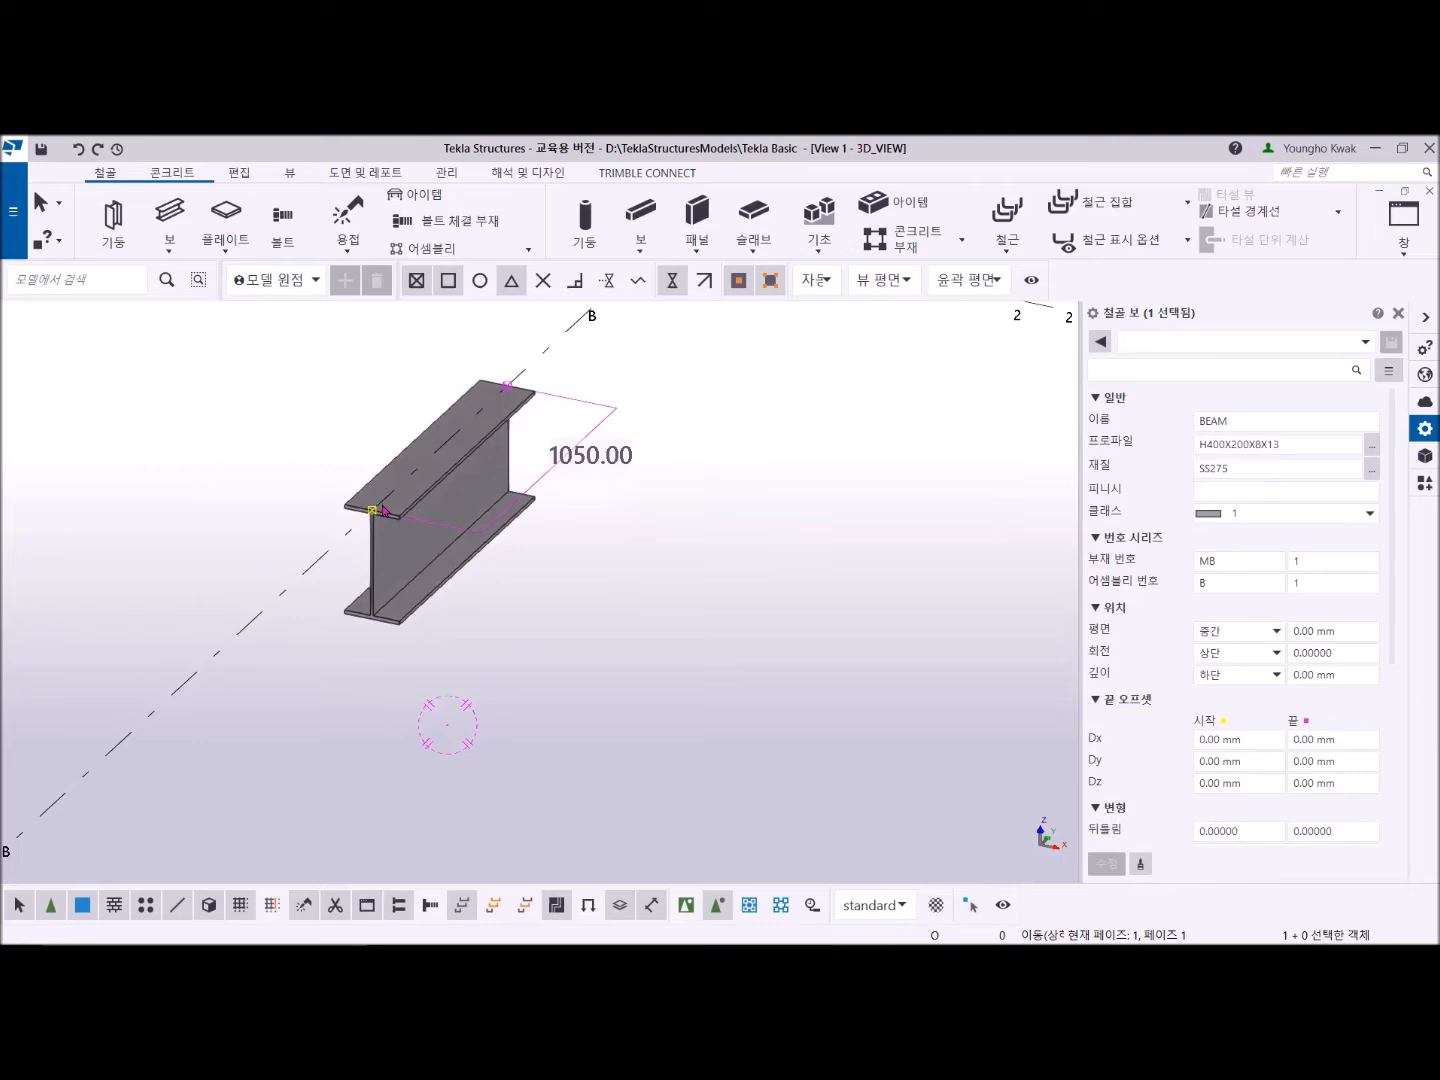
pyautogui.scroll(-3, 382, 509)
pyautogui.scroll(3, 426, 458)
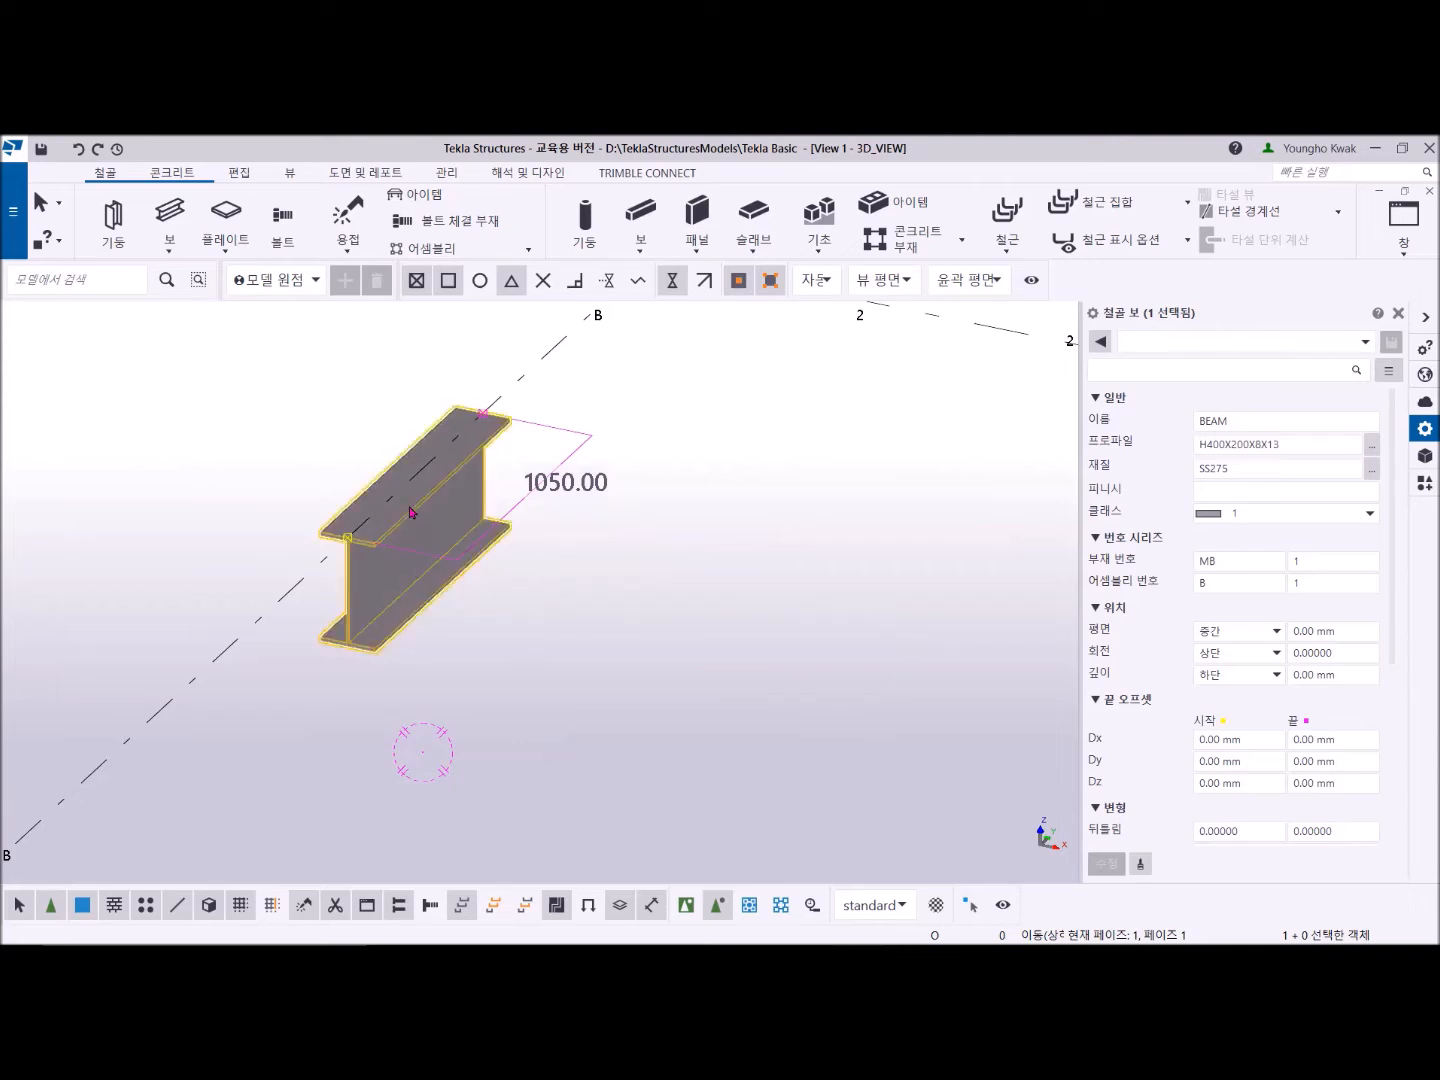
pyautogui.click(1276, 653)
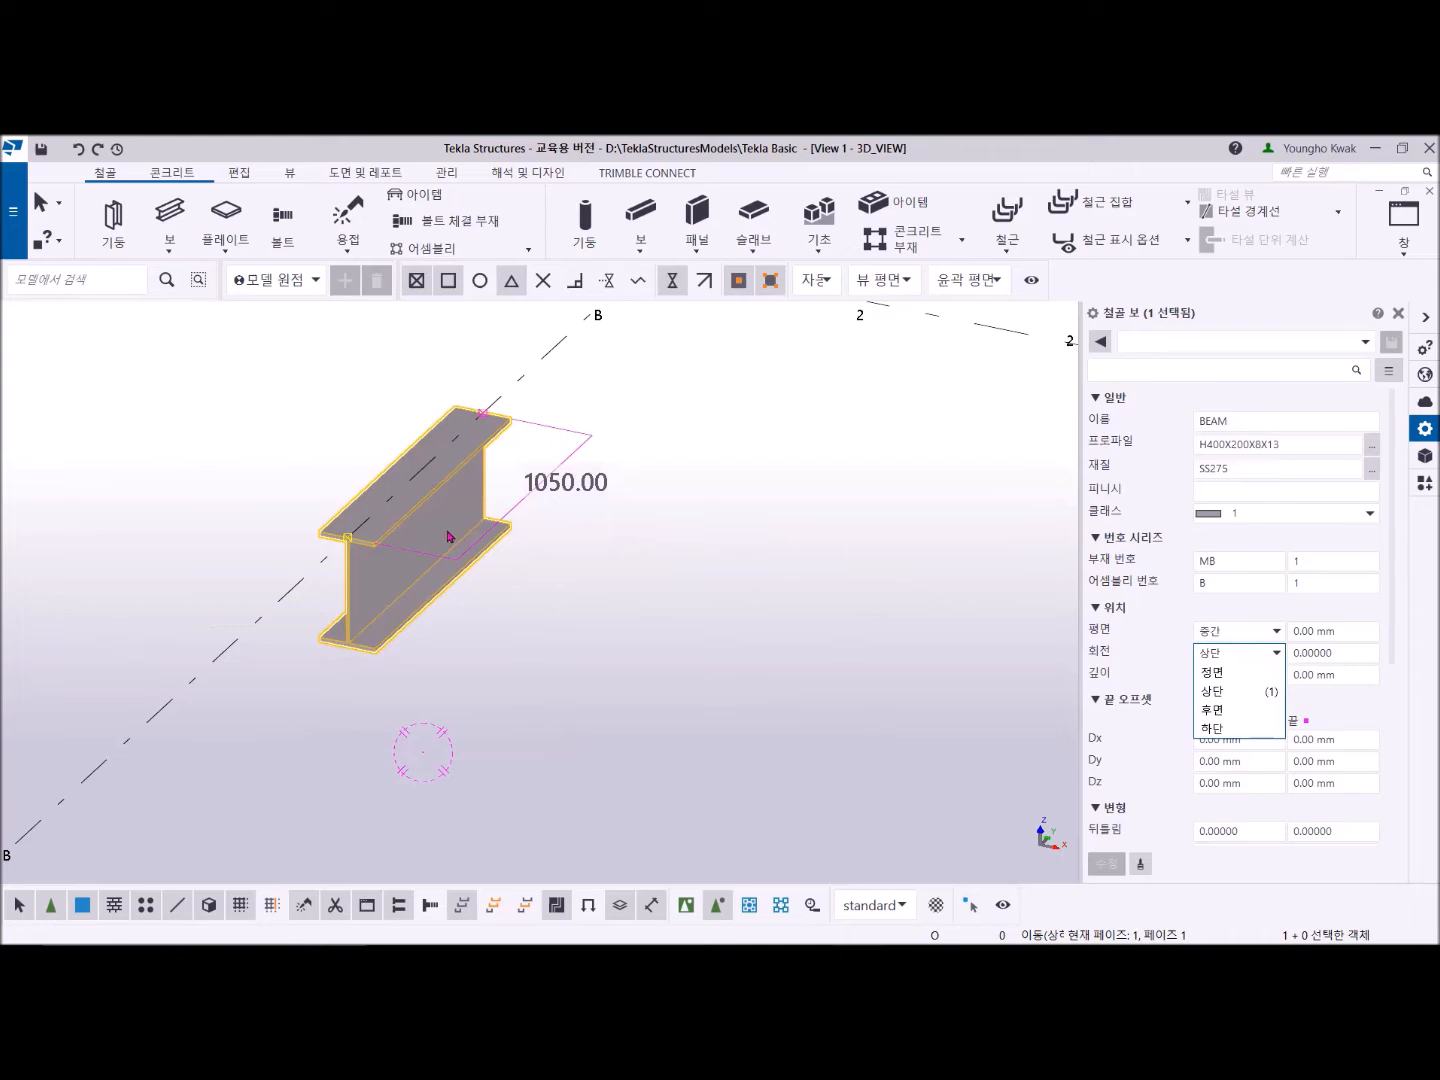
pyautogui.click(604, 585)
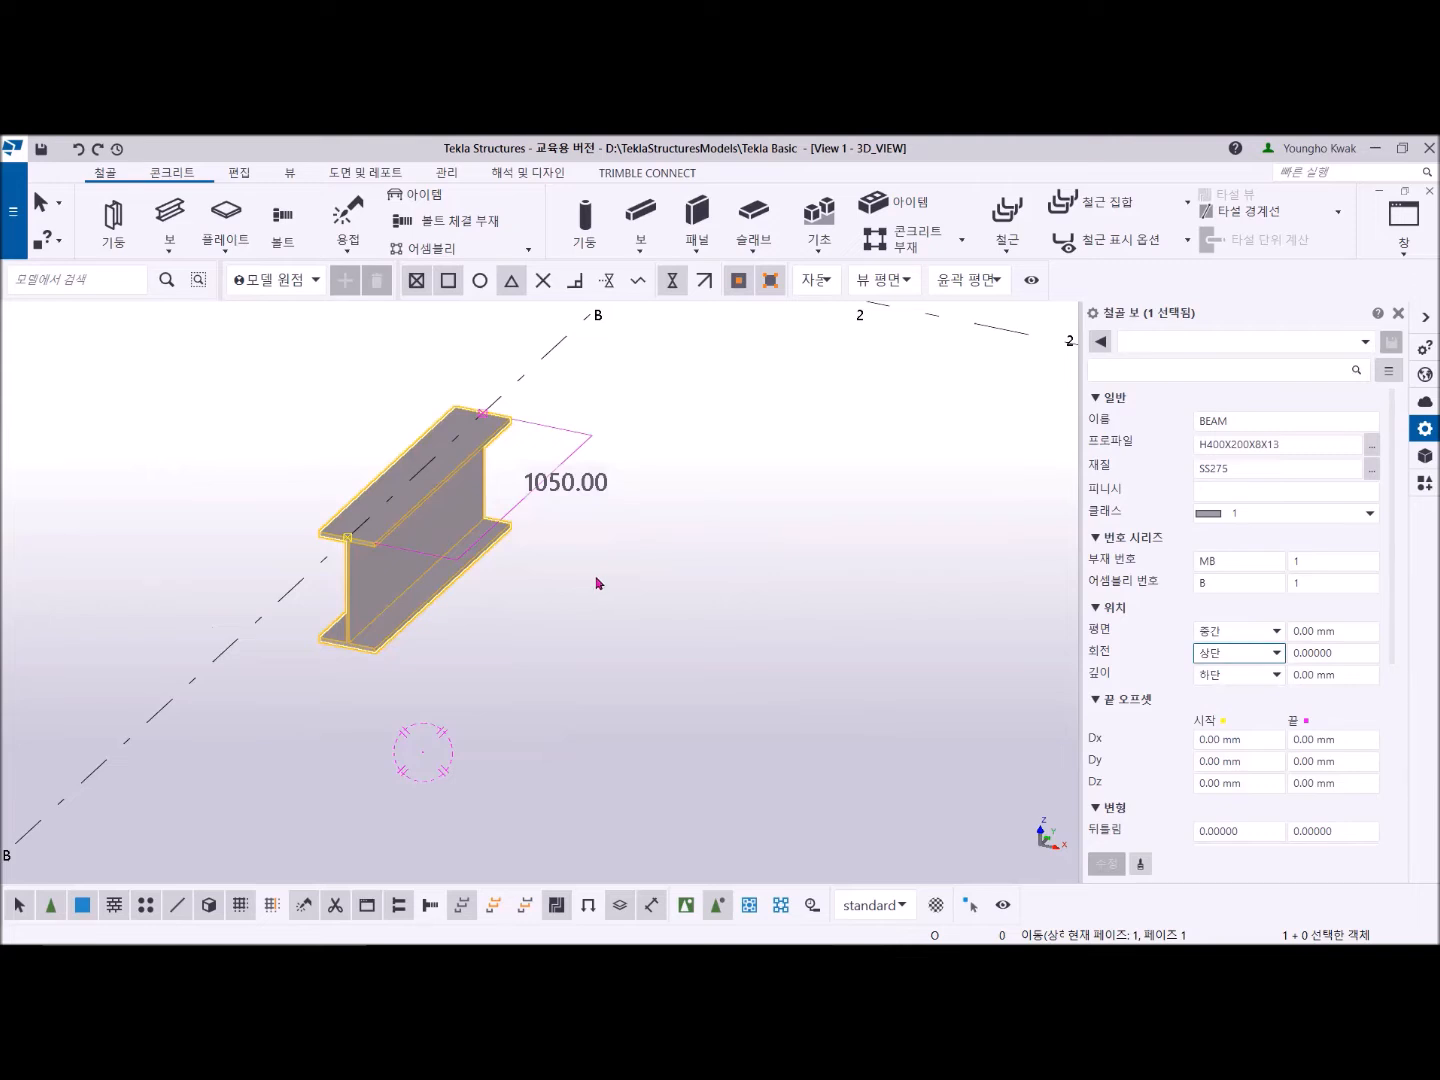
# Step: Add a Formwork surface (표면) to the visible web face of the beam and end the command
pyautogui.click(237, 175)
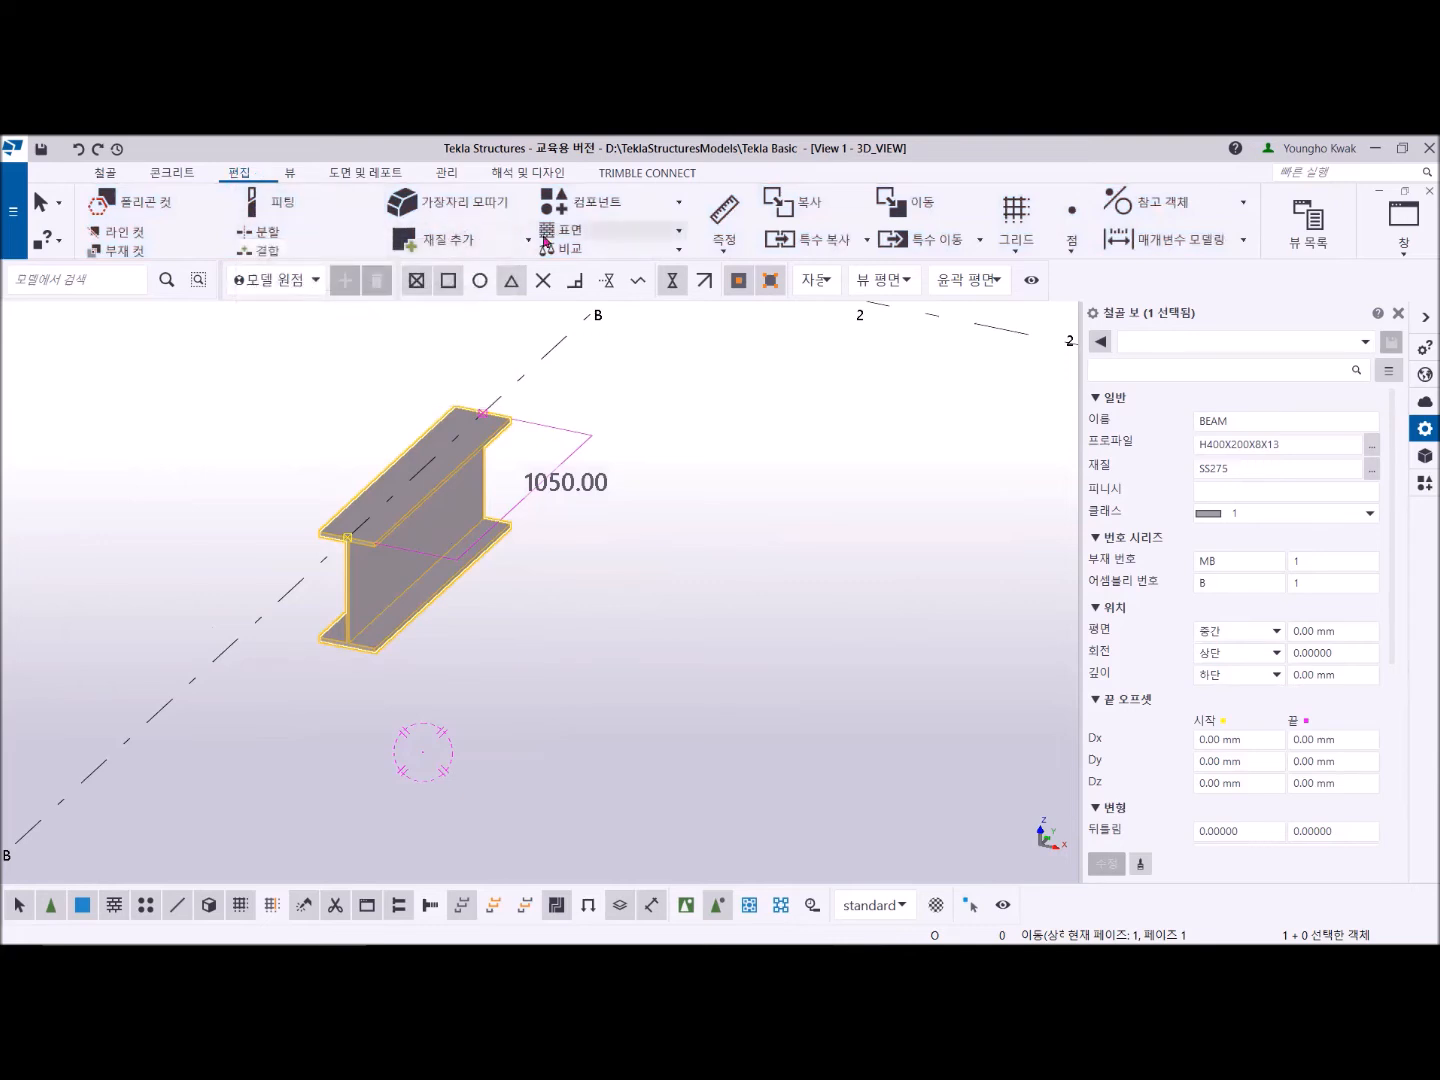
pyautogui.click(617, 233)
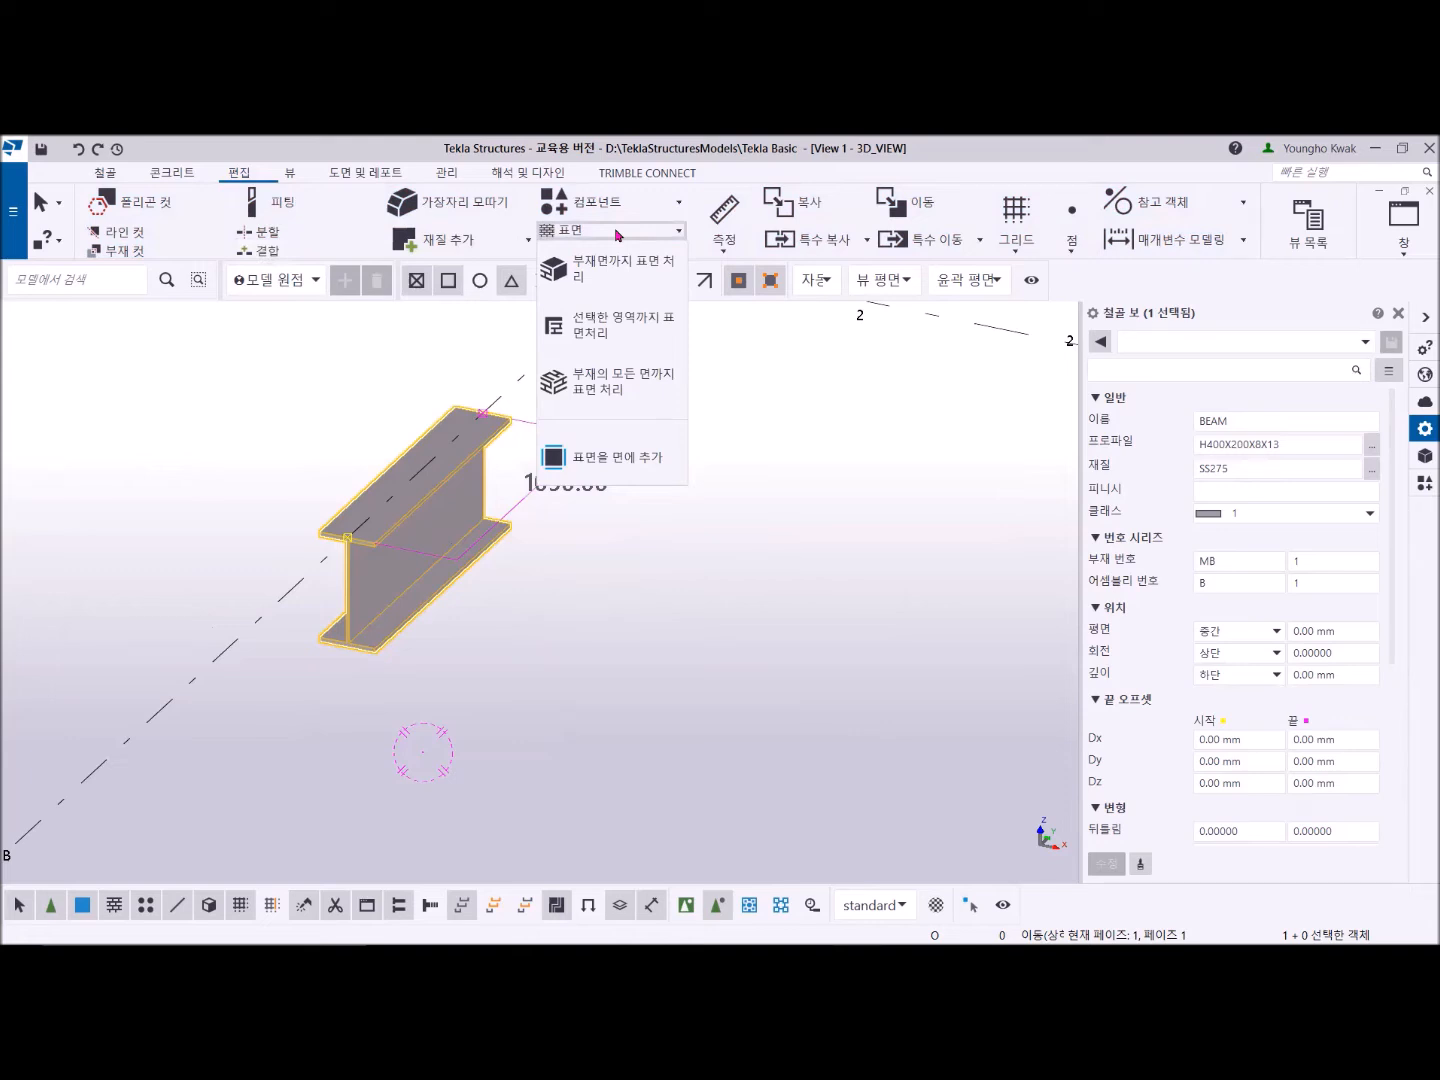
pyautogui.click(599, 457)
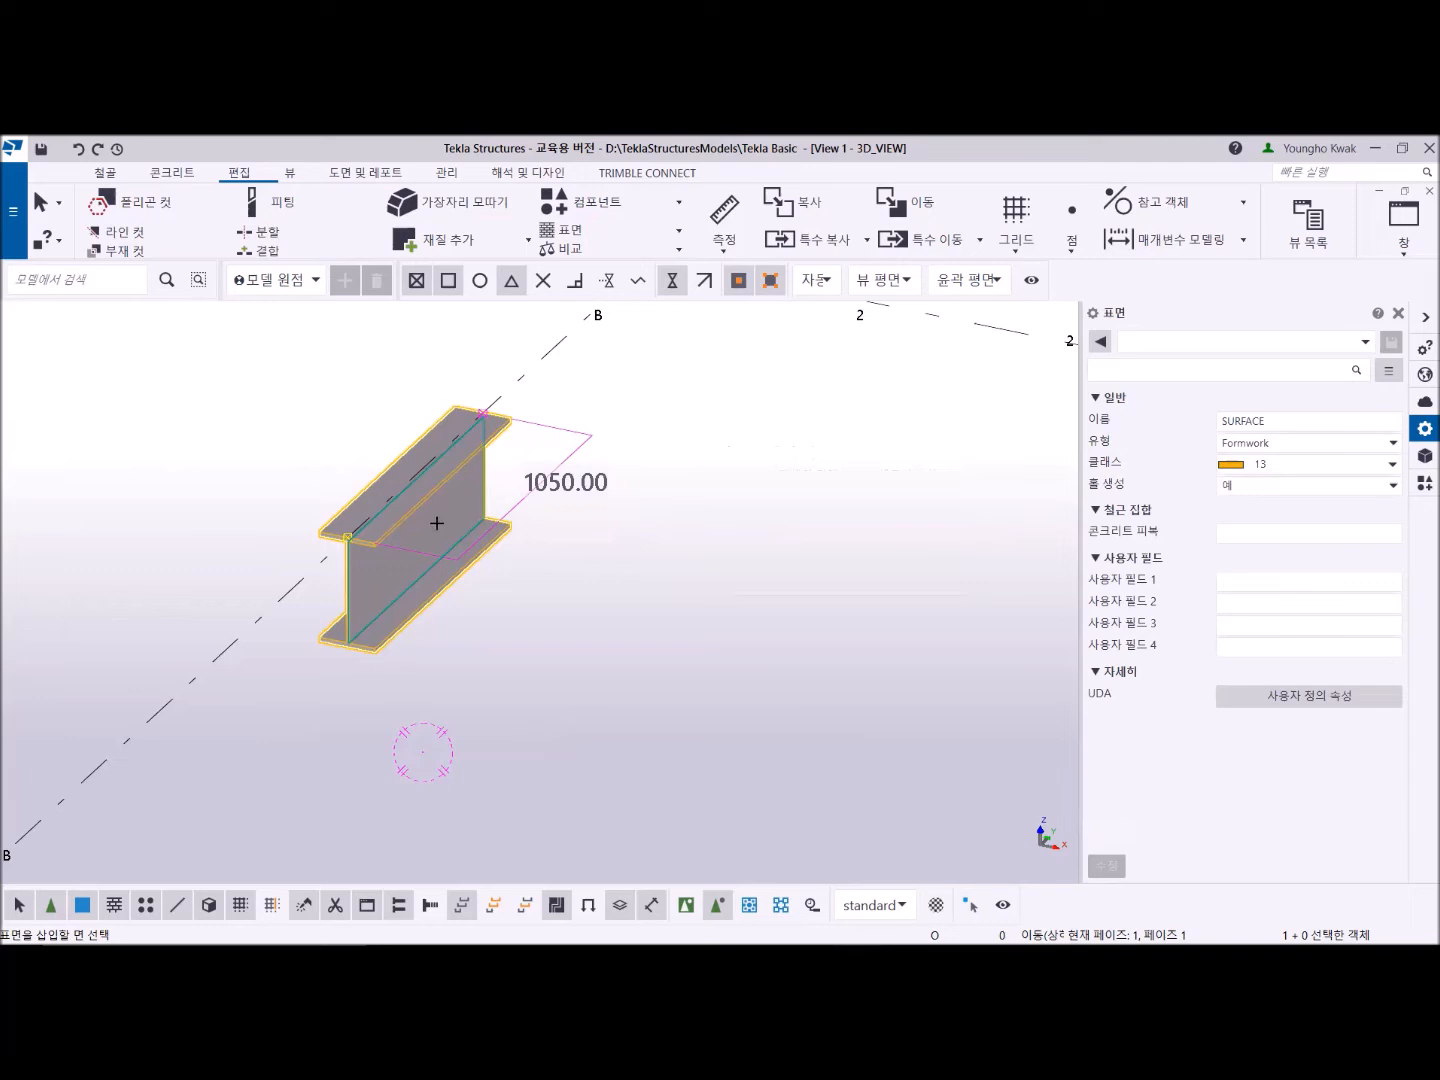
pyautogui.click(437, 523)
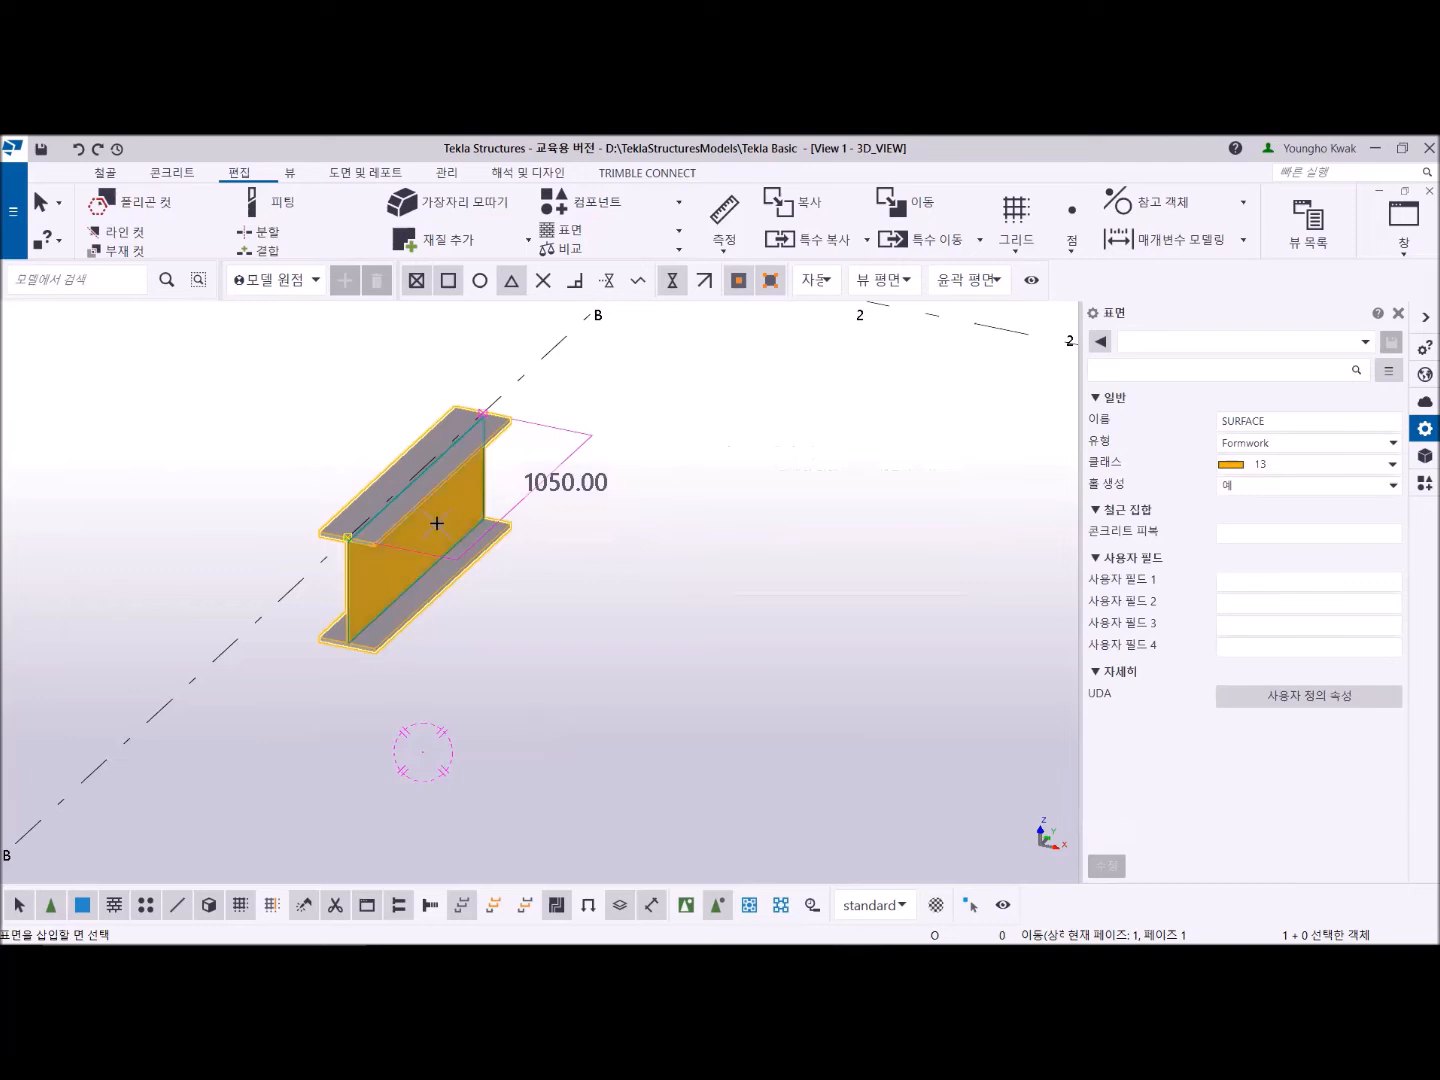
pyautogui.rightClick(633, 385)
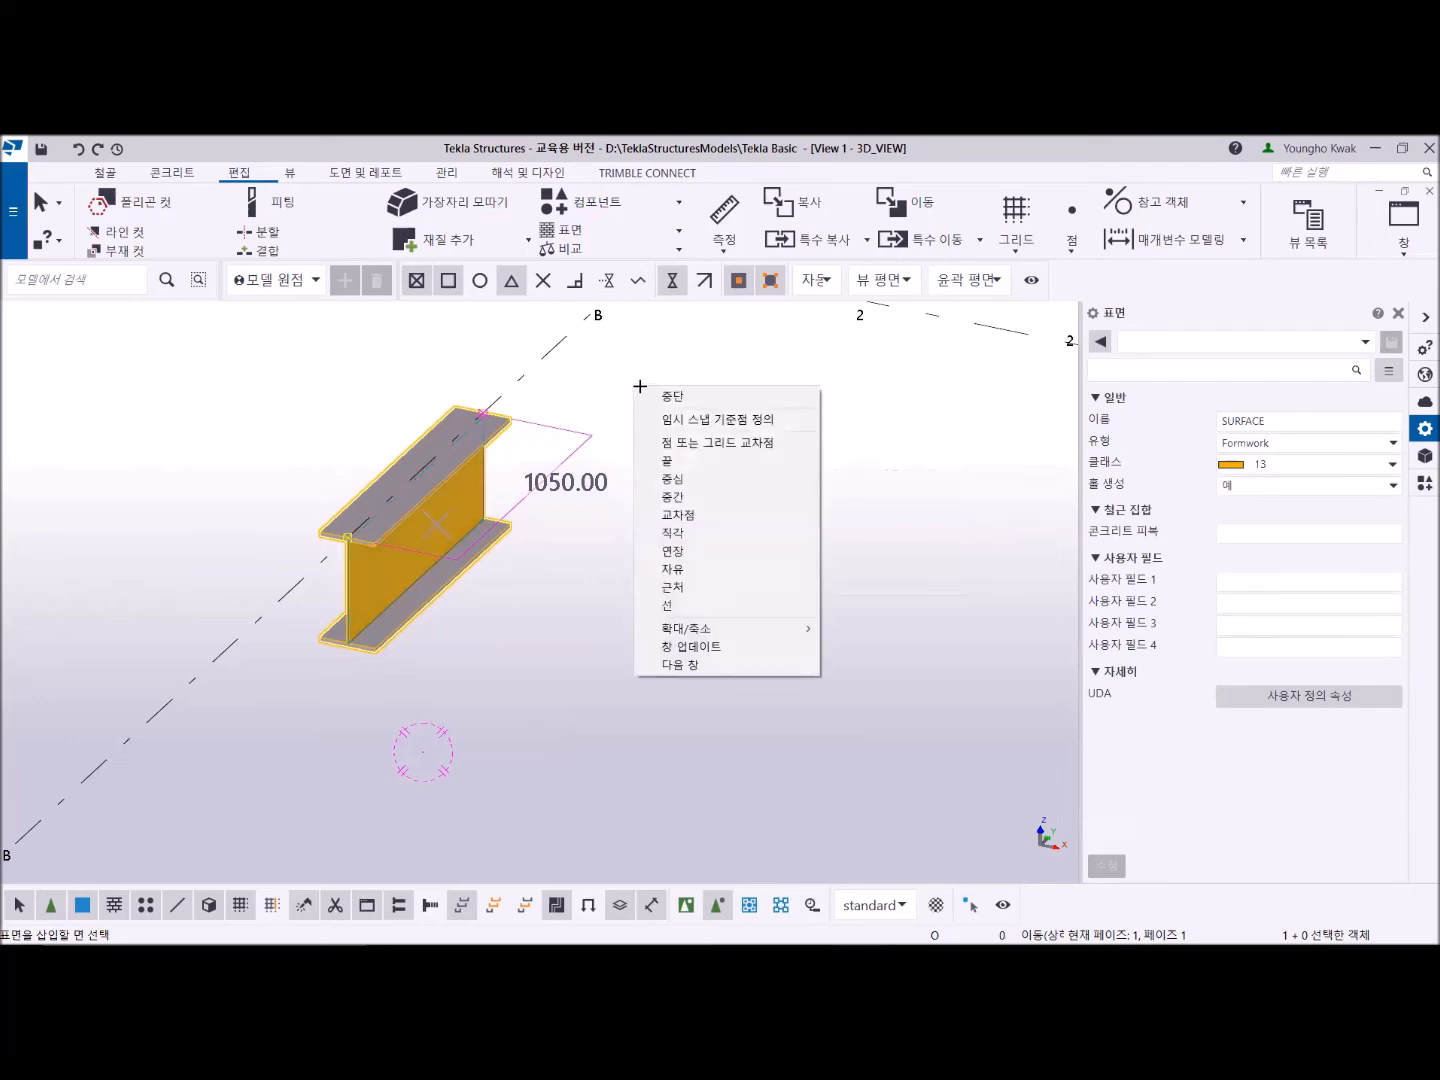
pyautogui.click(682, 398)
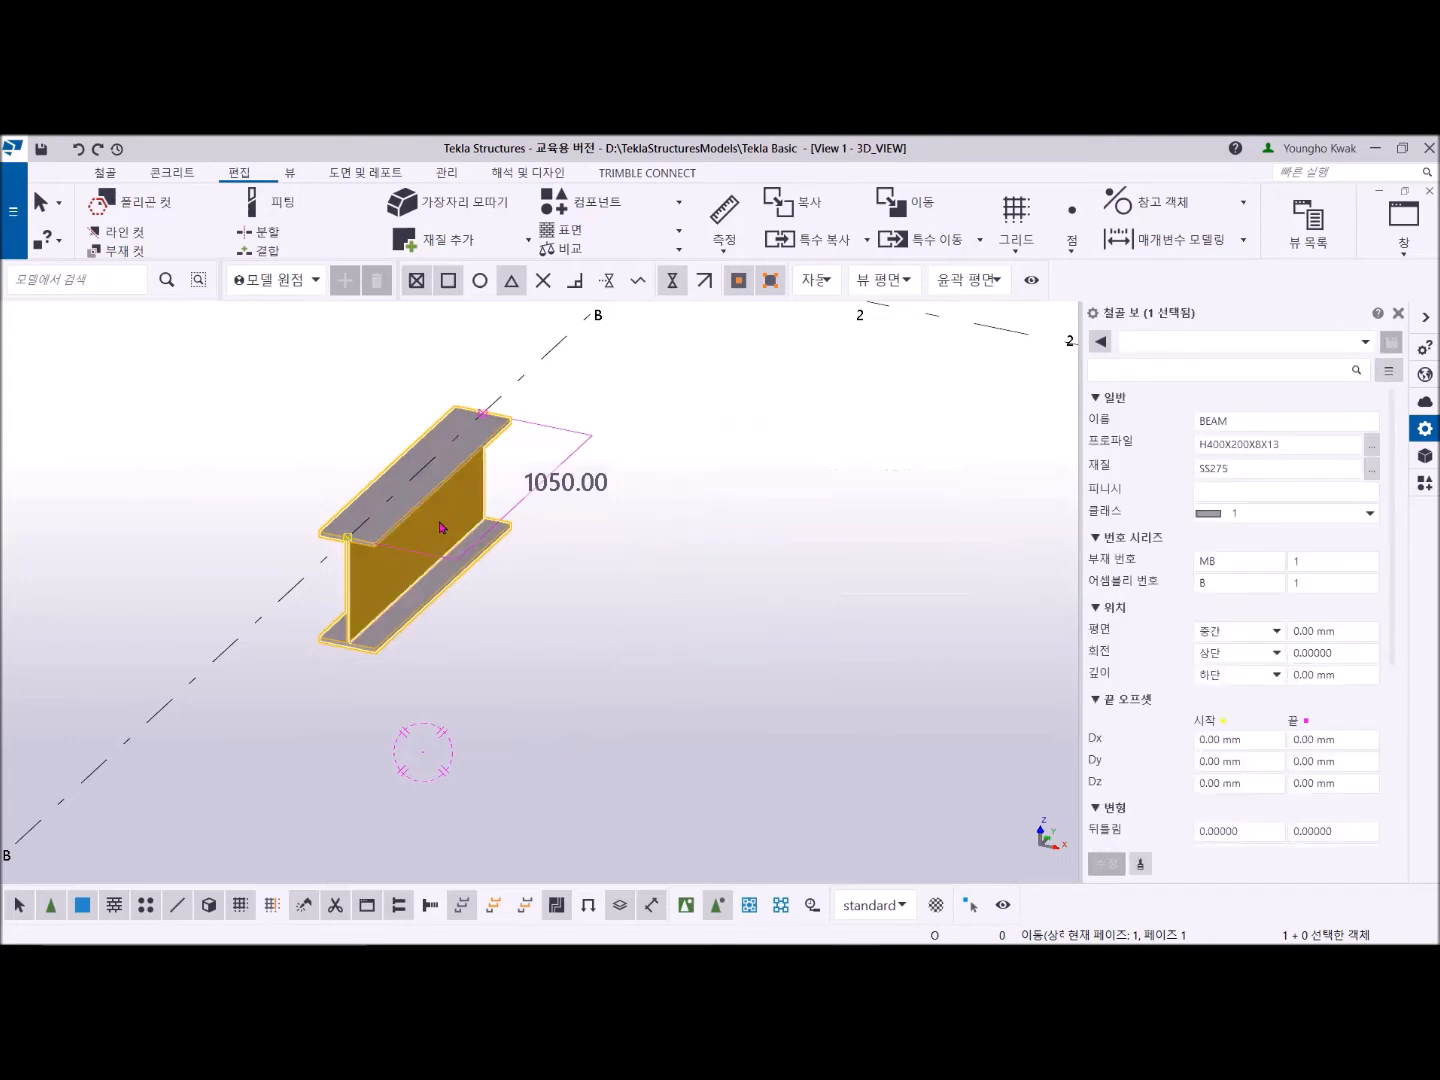
# Step: Set the rotation (회전) of the beam on grid line B to 정면 and apply the change
pyautogui.scroll(-5, 227, 595)
pyautogui.moveTo(217, 623); pyautogui.dragTo(296, 547, button='middle')
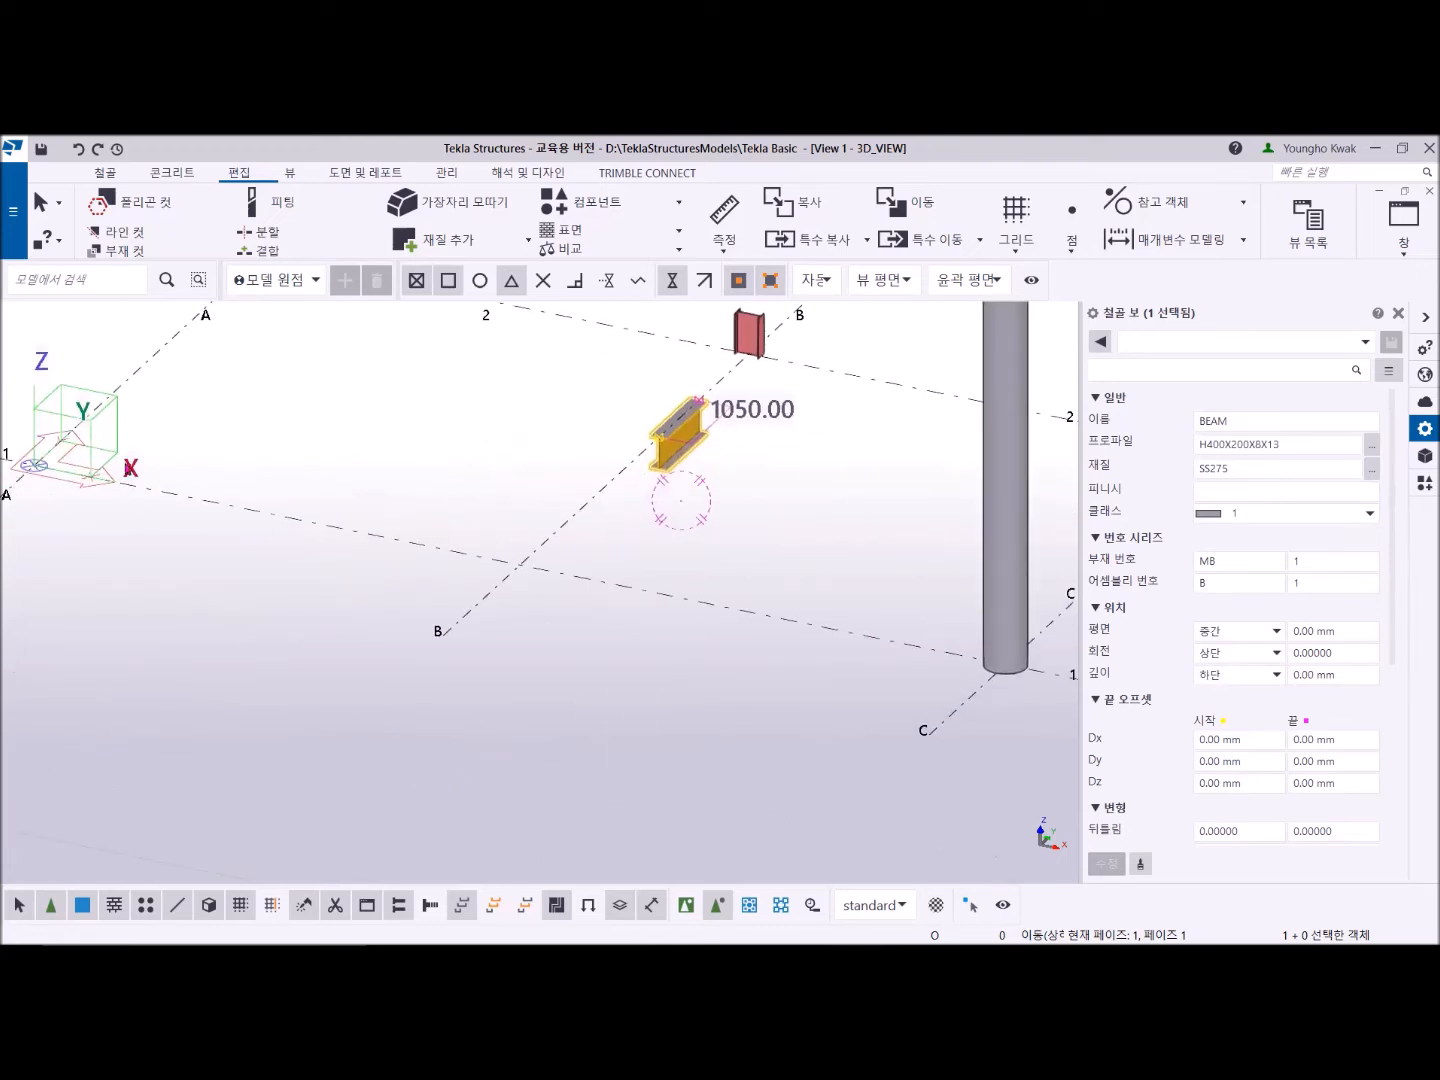
pyautogui.moveTo(680, 482); pyautogui.dragTo(564, 527, button='middle')
pyautogui.scroll(3, 549, 581)
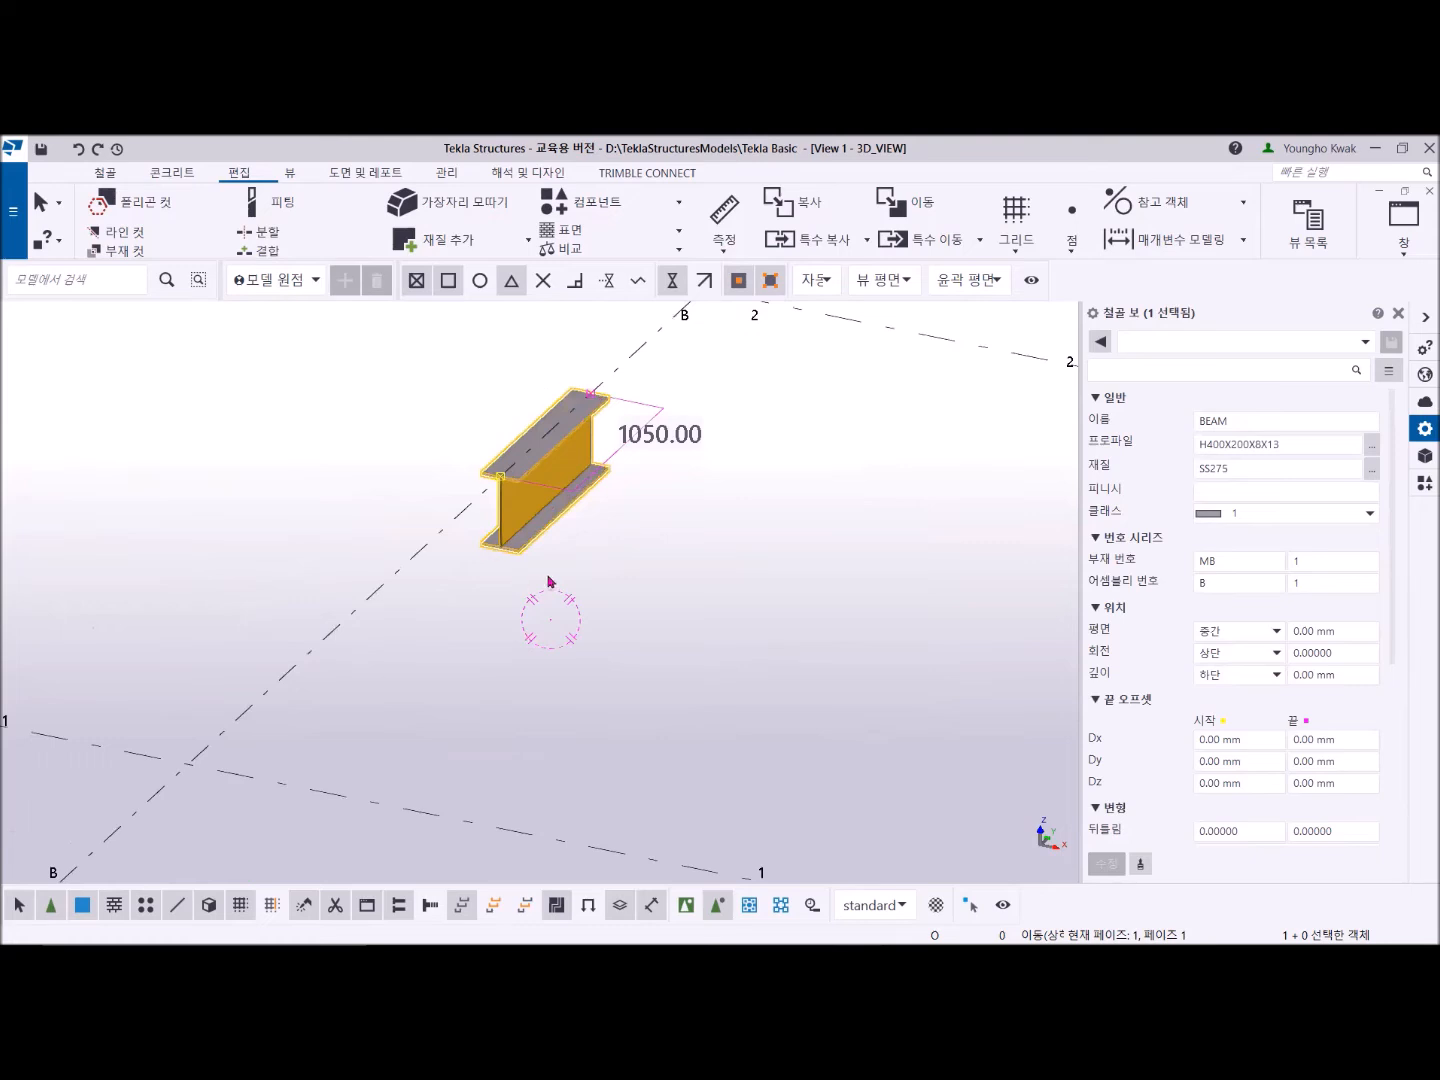
pyautogui.scroll(2, 549, 580)
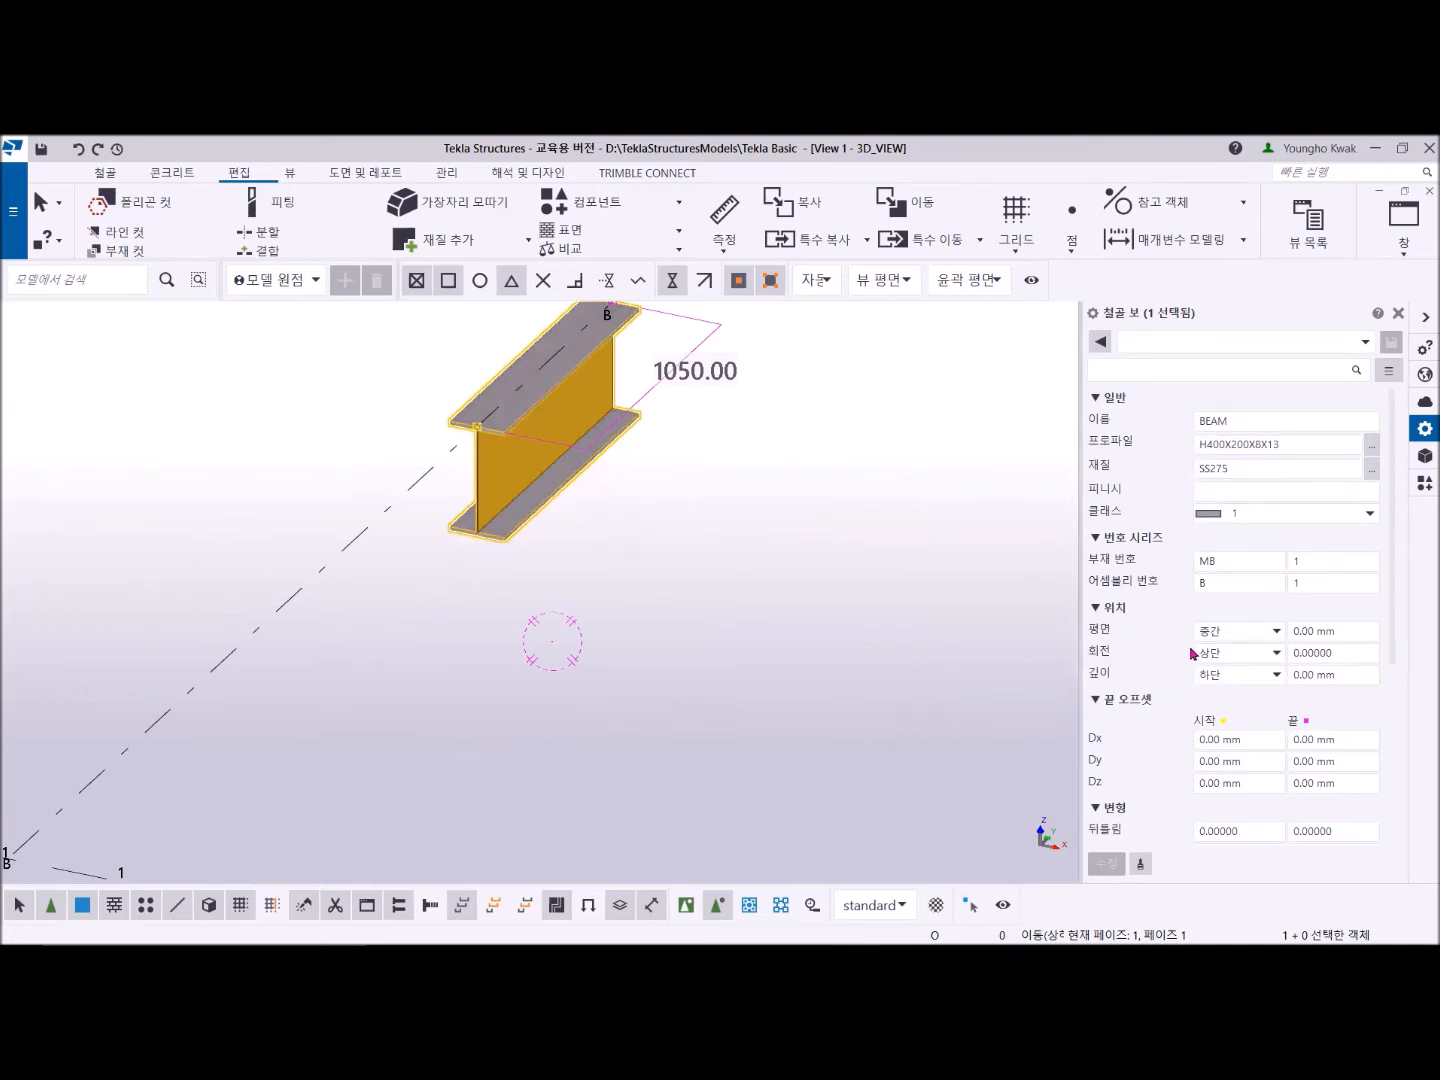
pyautogui.click(1277, 654)
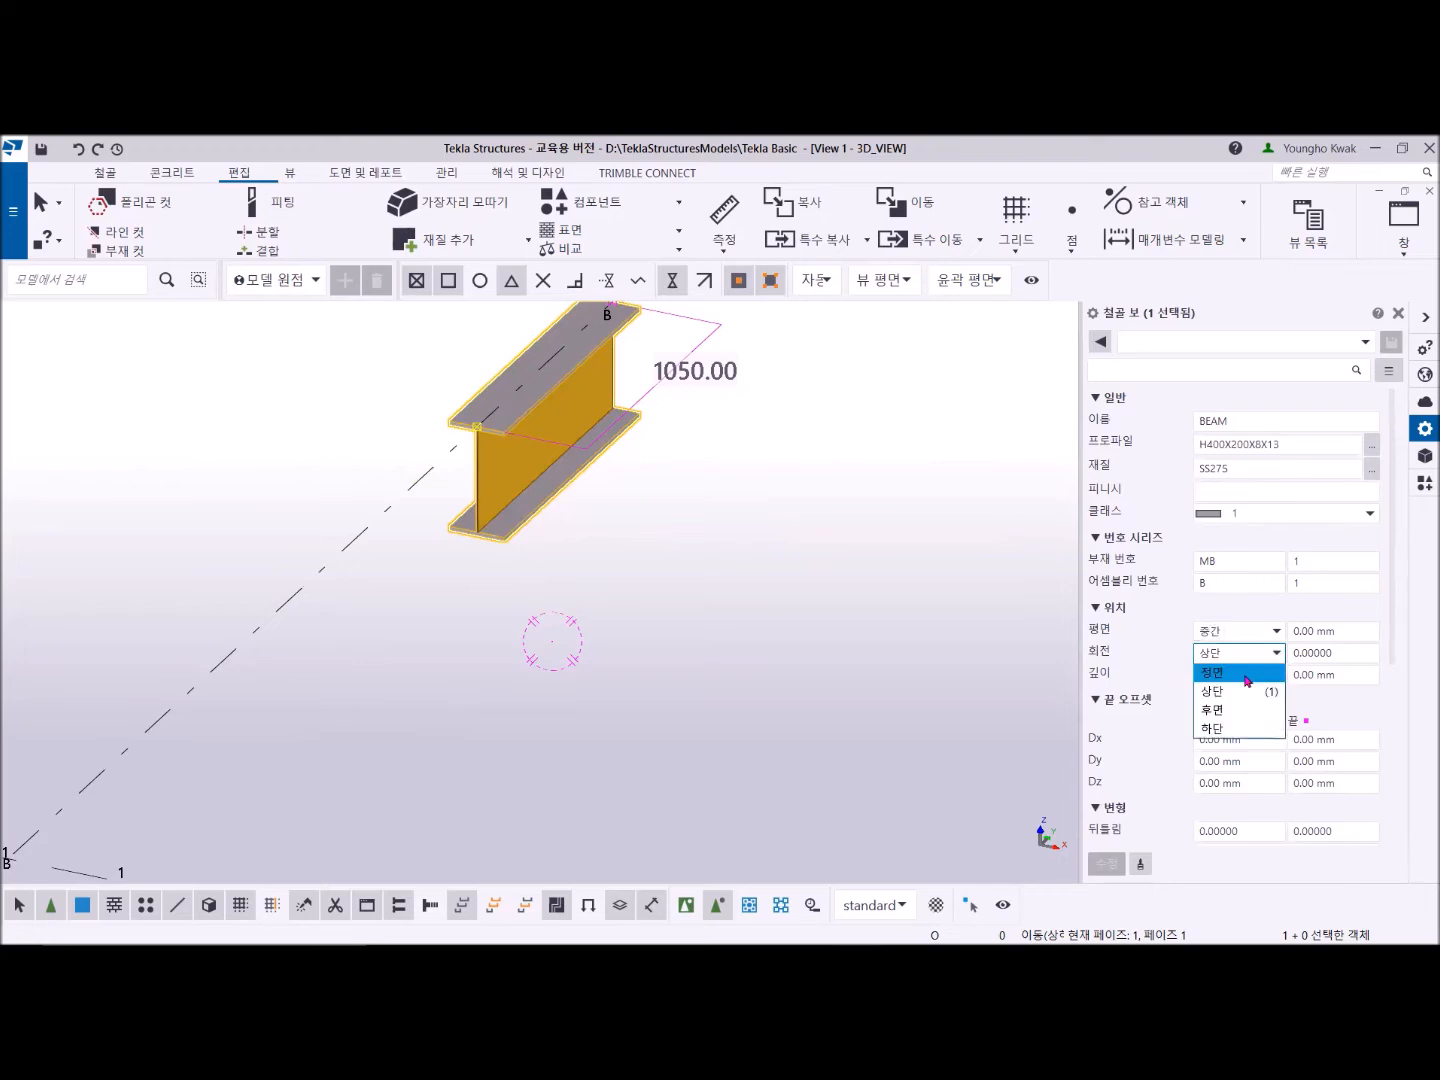
pyautogui.click(1236, 673)
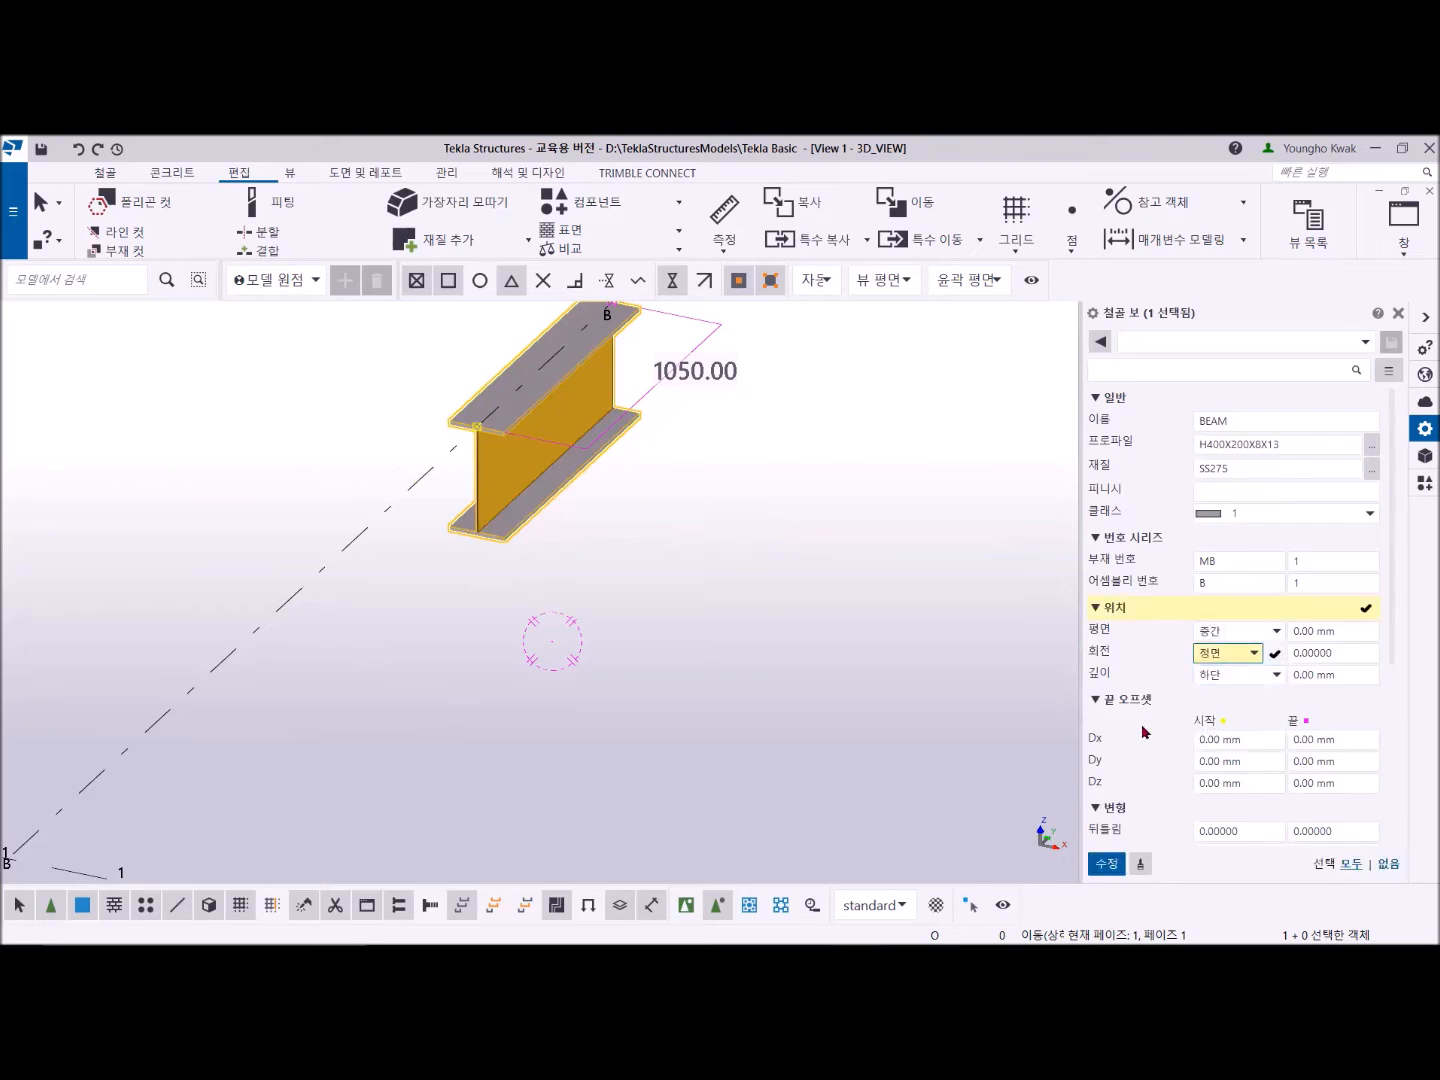
pyautogui.click(1107, 863)
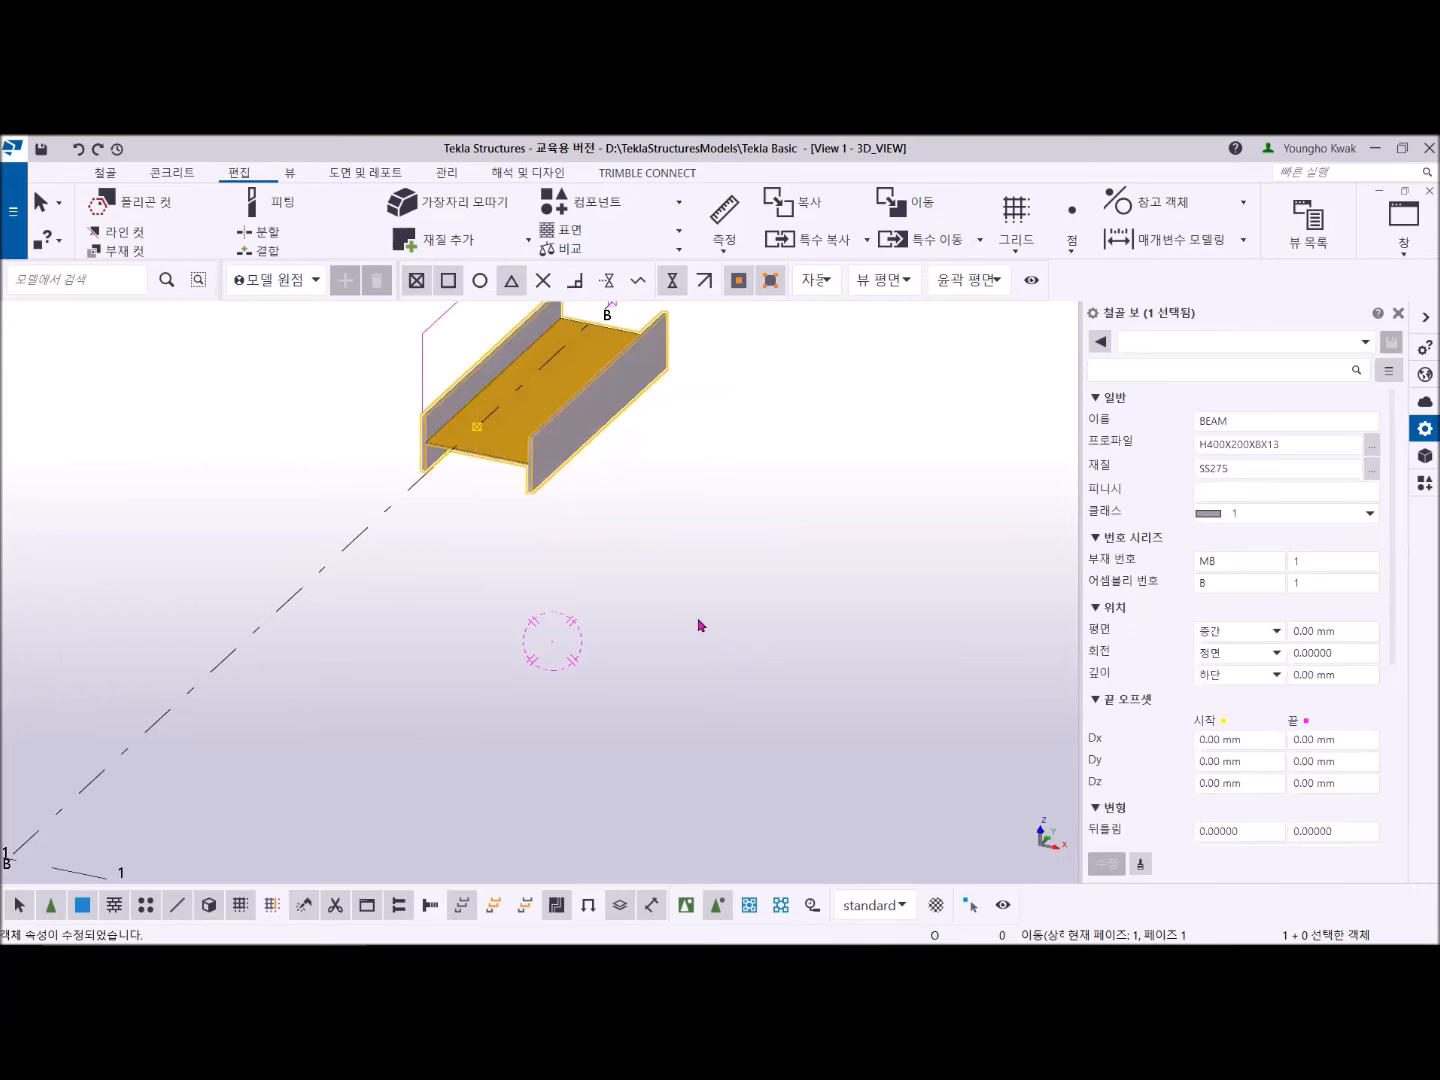
# Step: Set the rotation (회전) of the beam on grid line B to 하단 and apply the change
pyautogui.moveTo(698, 620); pyautogui.dragTo(665, 790, button='middle')
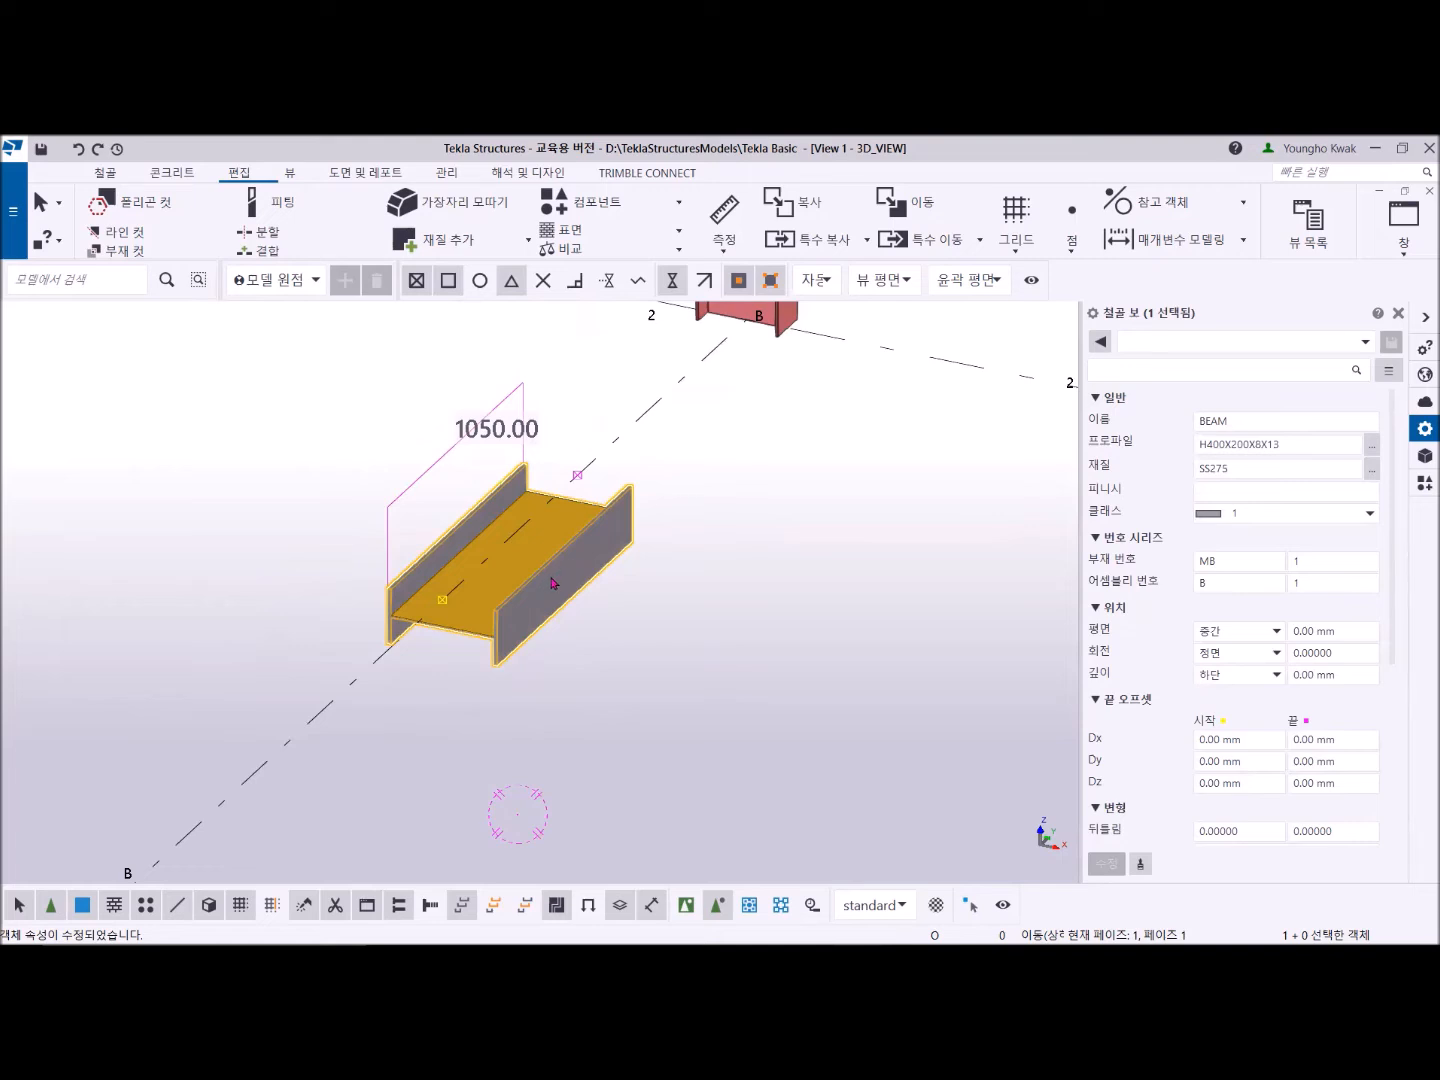
pyautogui.click(1275, 654)
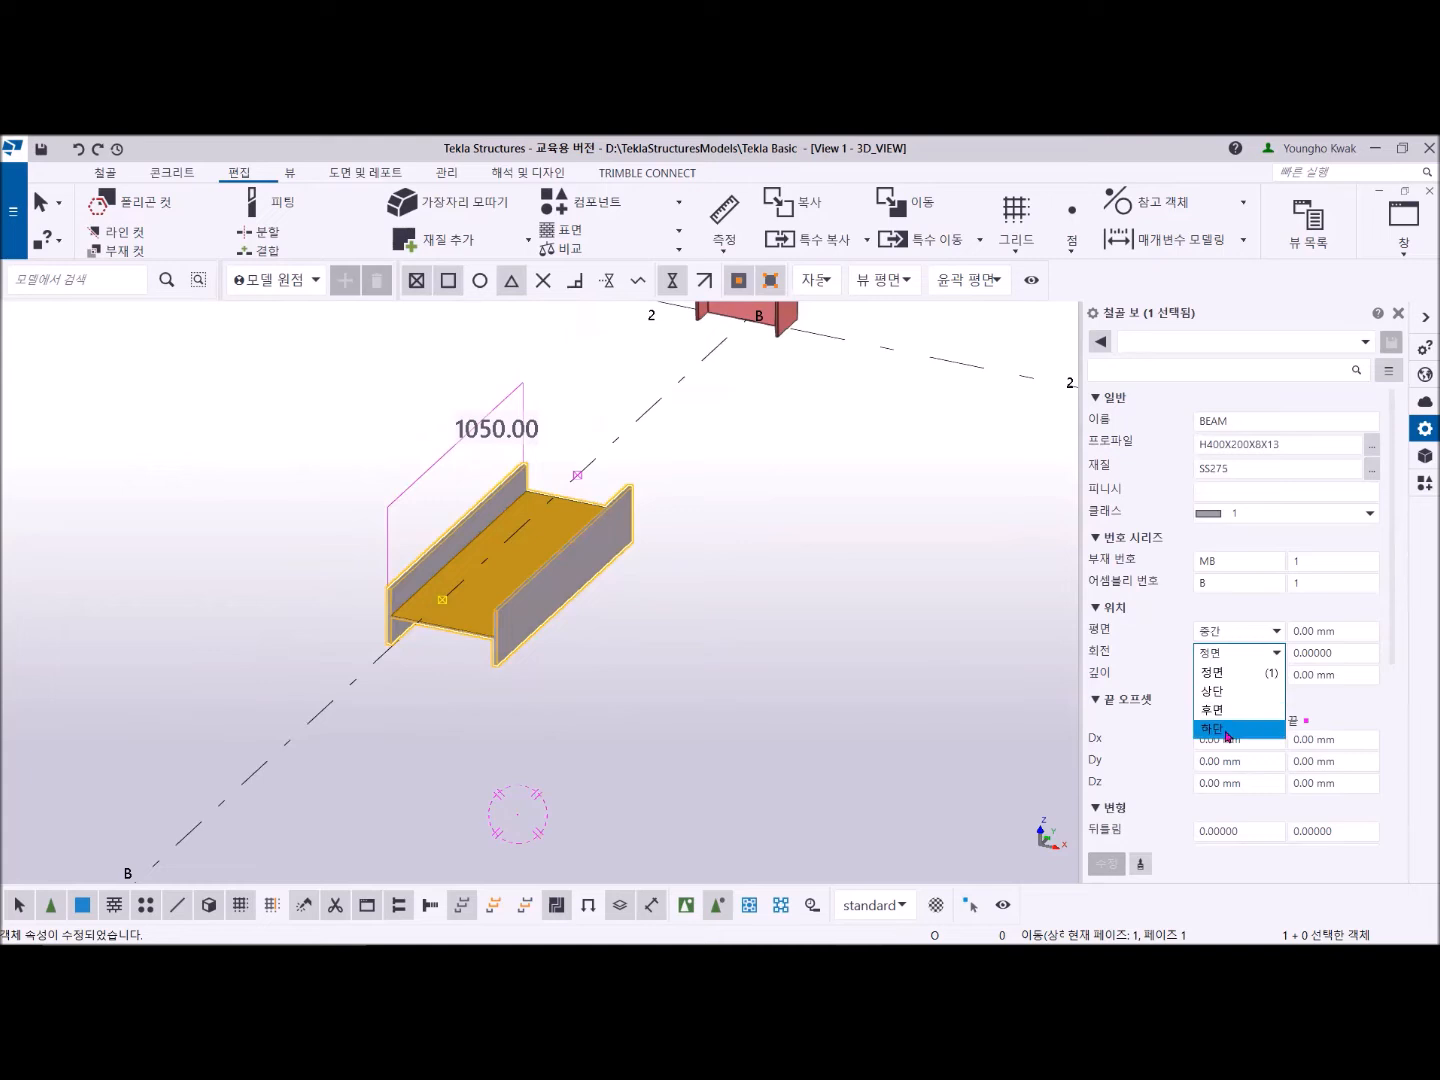
pyautogui.click(1229, 729)
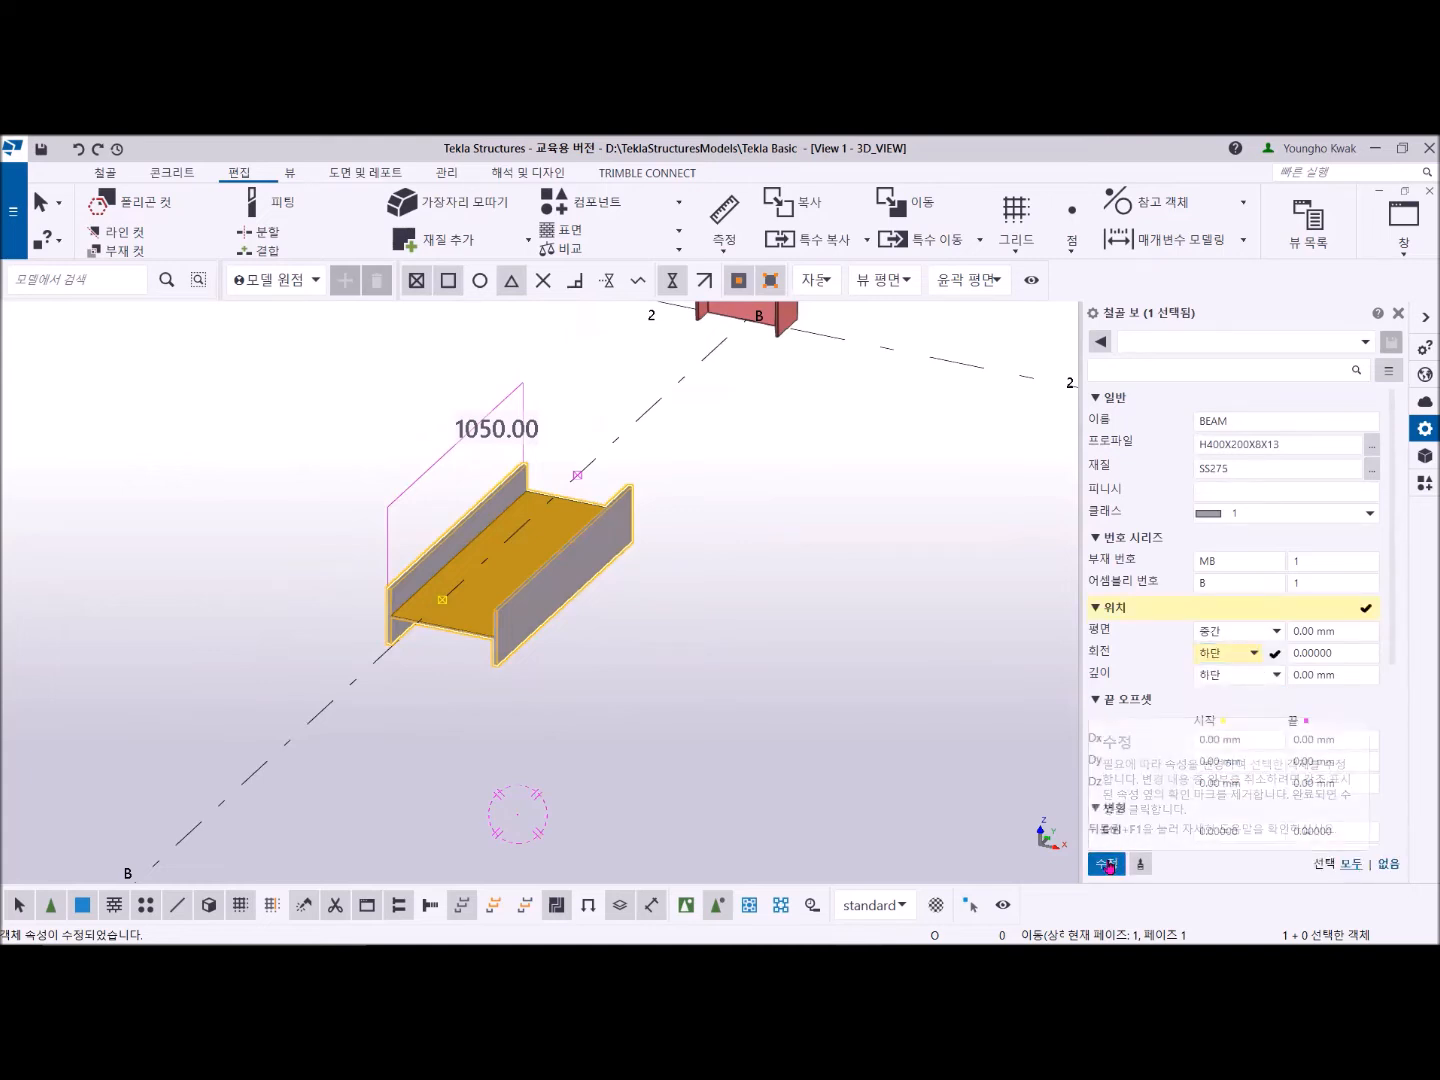
pyautogui.click(1106, 864)
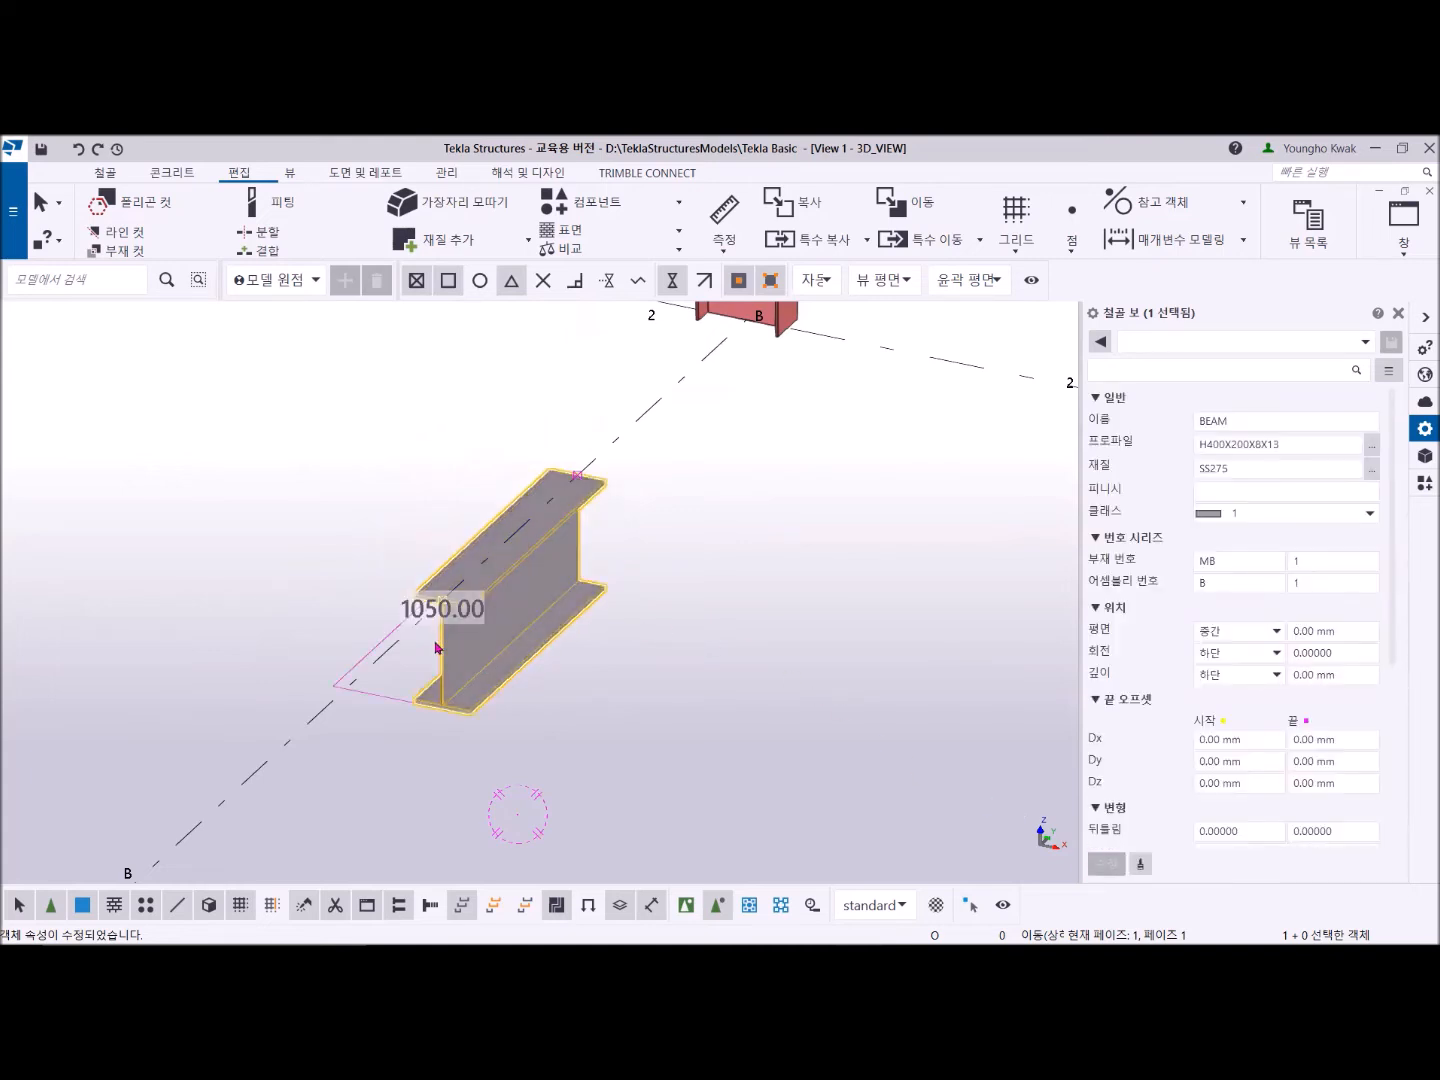
# Step: Set the rotation (회전) of the beam back to 상단, apply it, and check the side carrying the surface
pyautogui.keyDown('ctrl'); pyautogui.moveTo(987, 801); pyautogui.dragTo(877, 688, button='middle'); pyautogui.keyUp('ctrl')
pyautogui.keyDown('ctrl'); pyautogui.moveTo(622, 632); pyautogui.dragTo(554, 620, button='middle'); pyautogui.keyUp('ctrl')
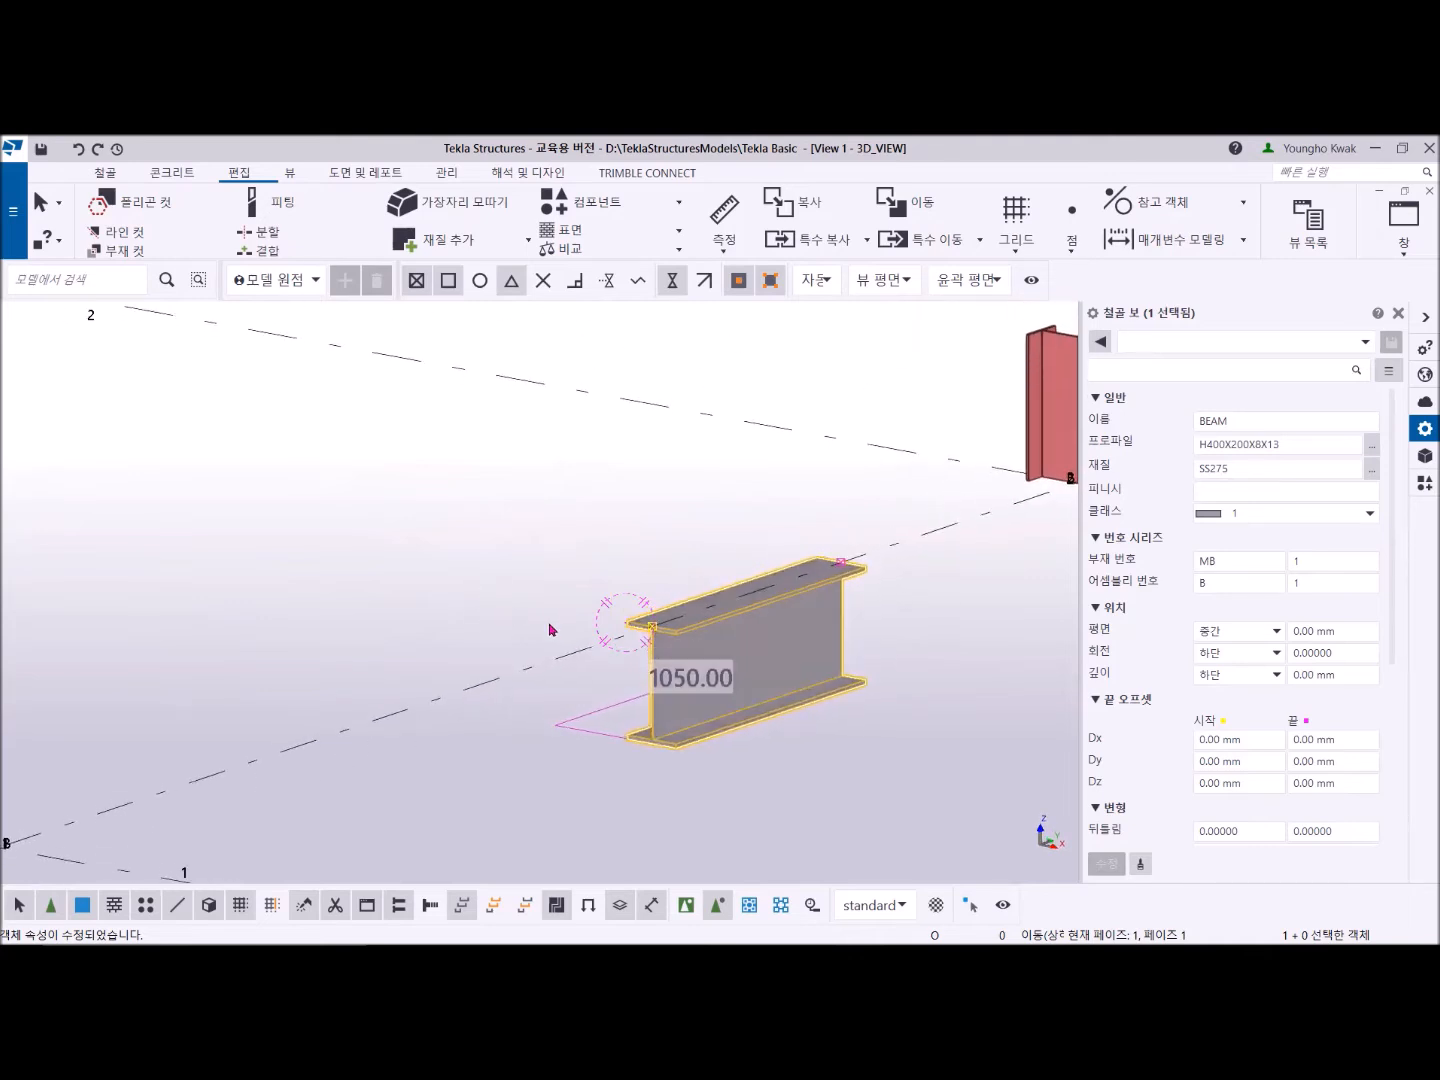
pyautogui.click(1275, 653)
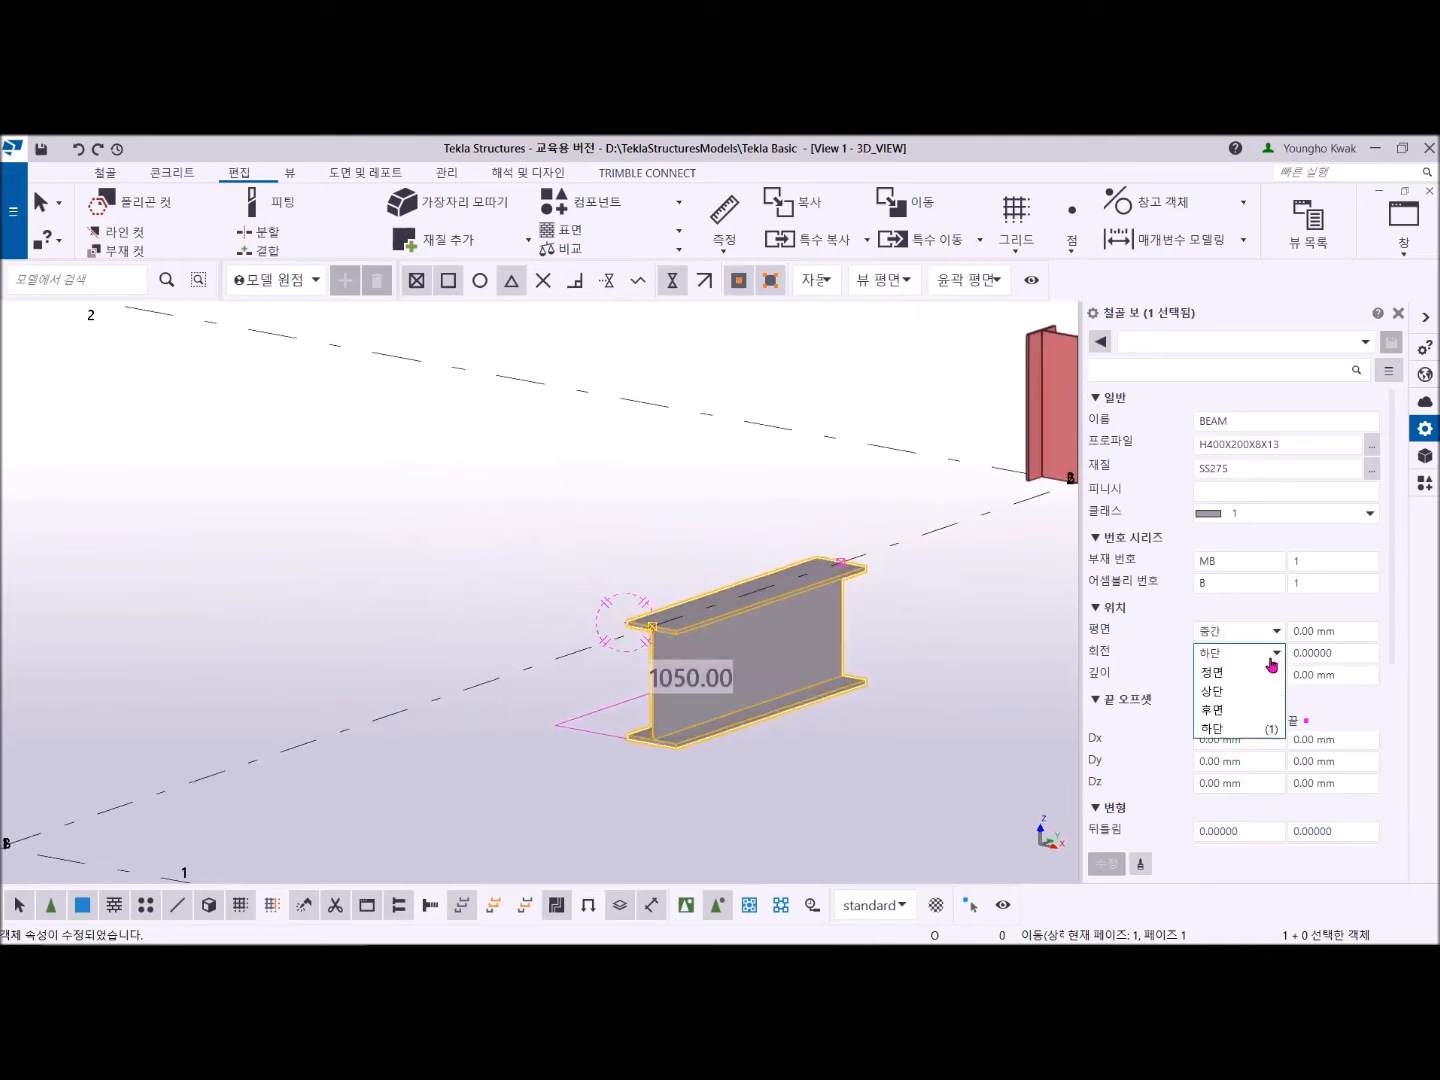
pyautogui.click(1212, 691)
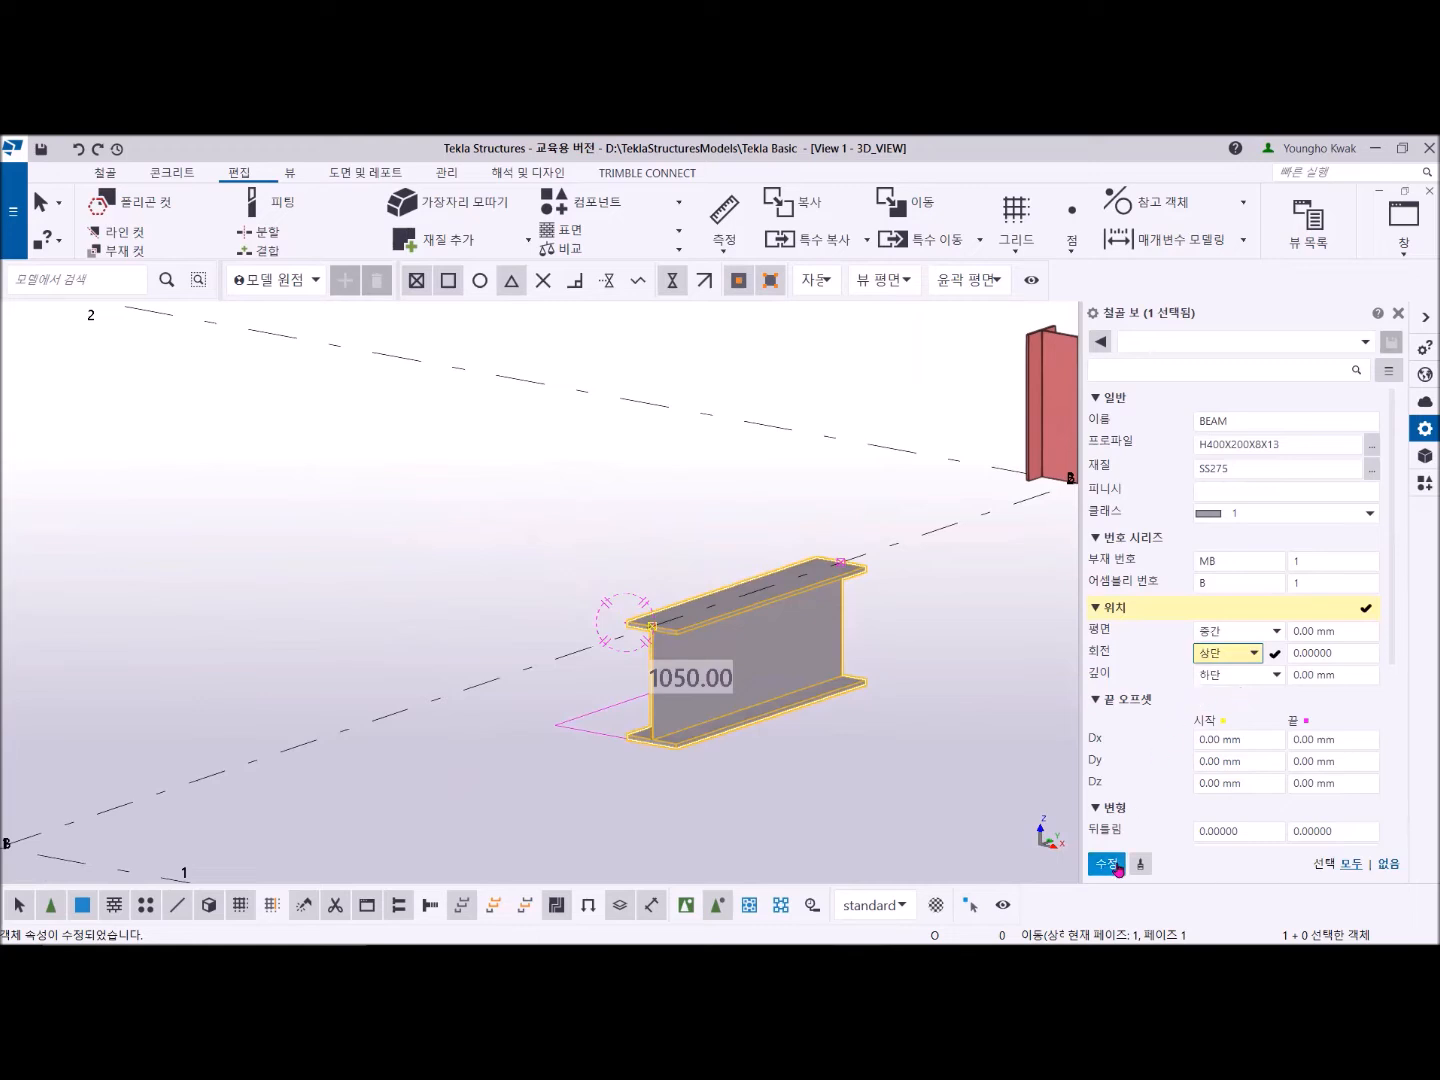
pyautogui.click(1118, 866)
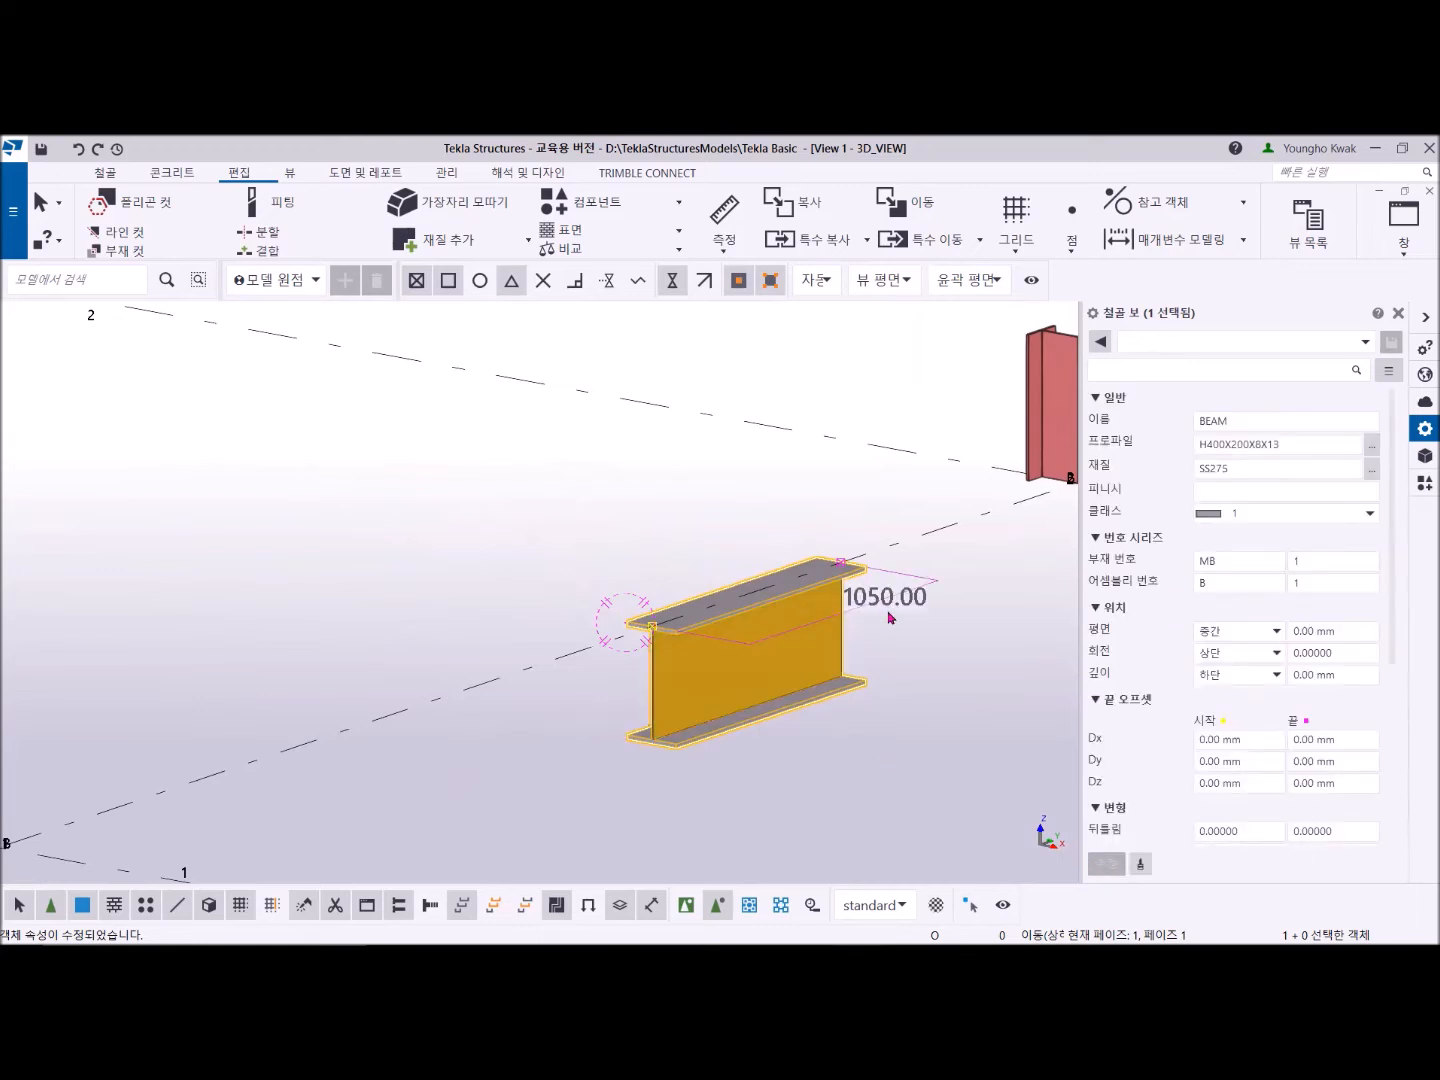
pyautogui.scroll(2, 889, 613)
pyautogui.moveTo(889, 613); pyautogui.dragTo(723, 624, button='middle')
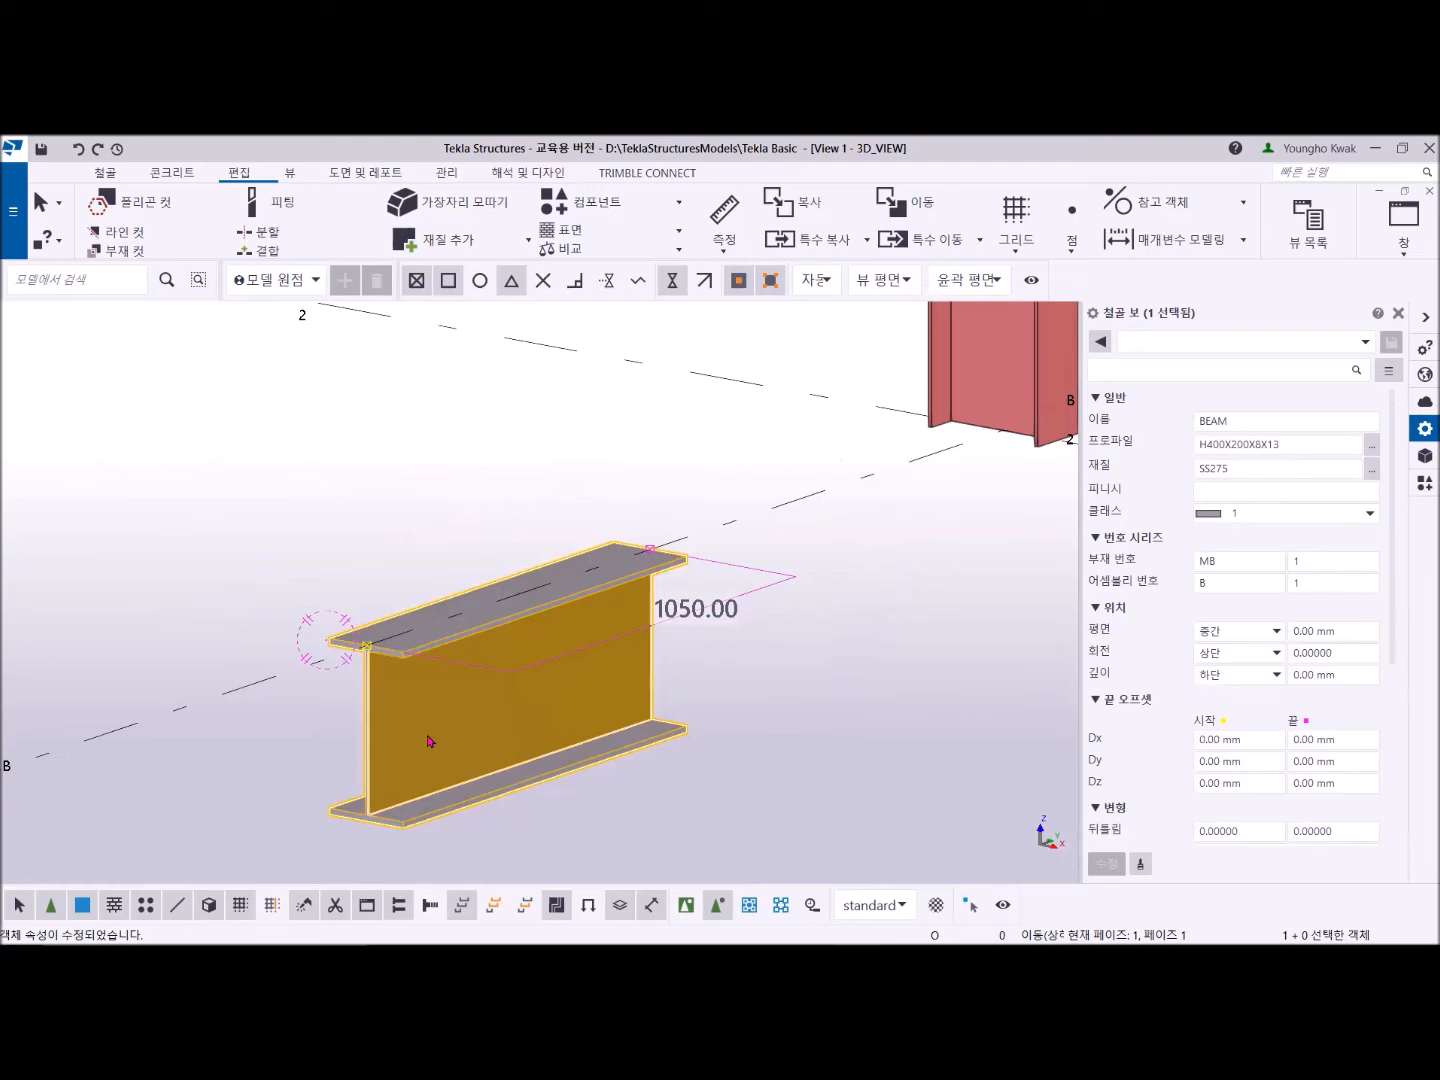
# Step: Set the depth (깊이) of the beam on grid line B to 중간 and apply the change
pyautogui.scroll(-4, 610, 678)
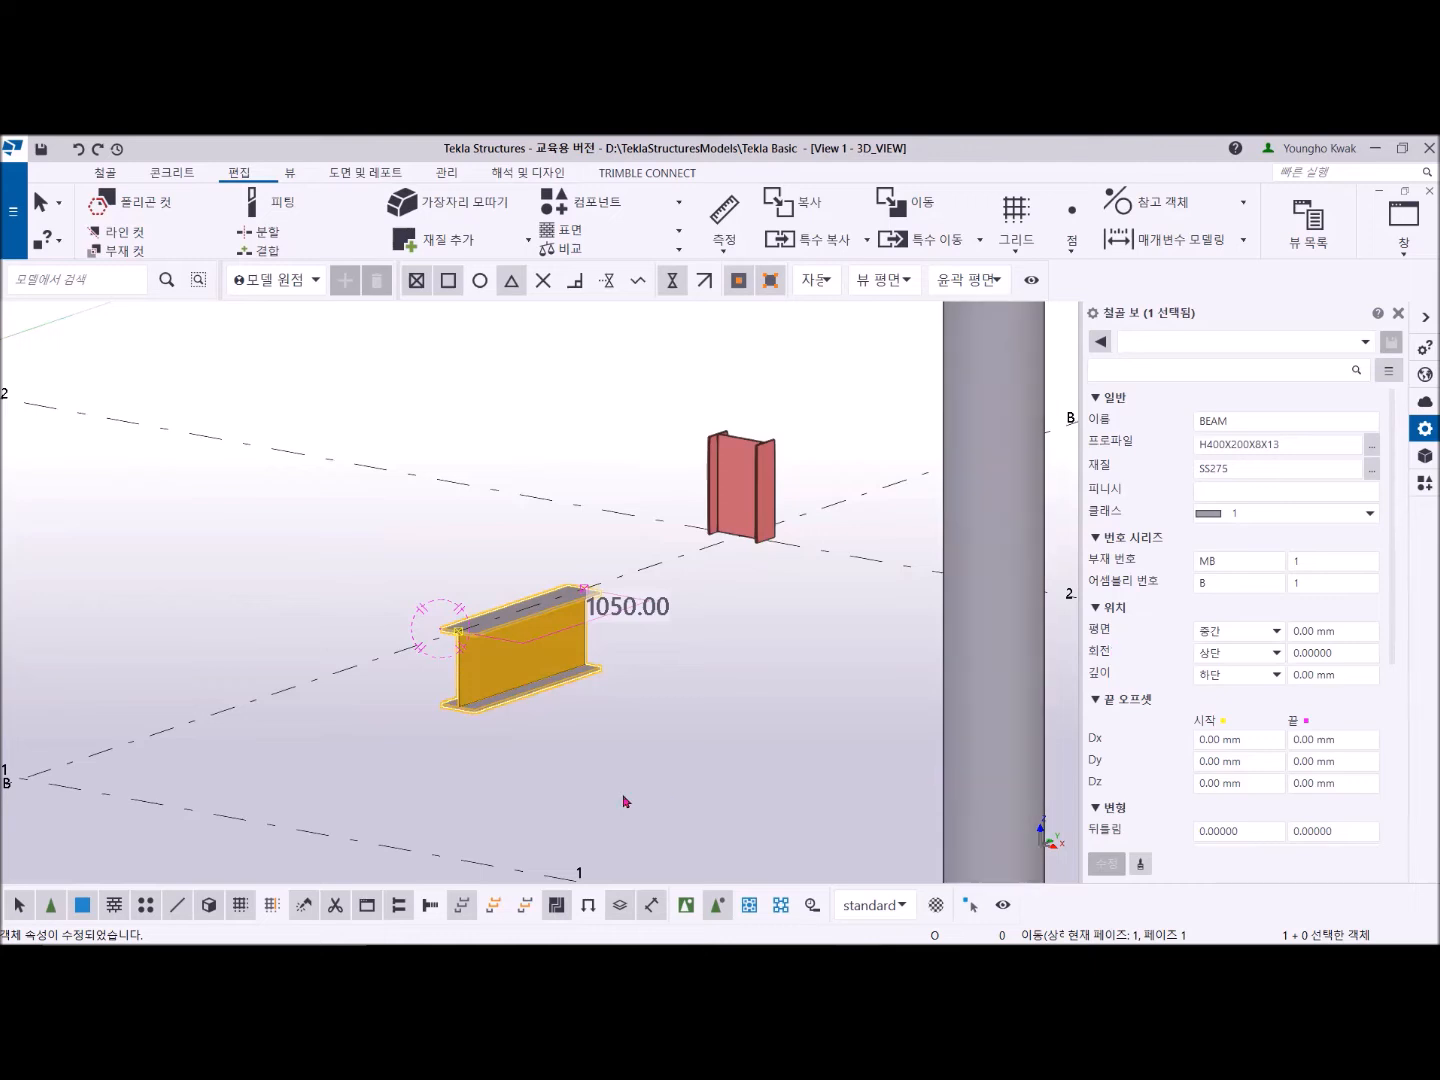
pyautogui.click(1274, 677)
pyautogui.click(1246, 695)
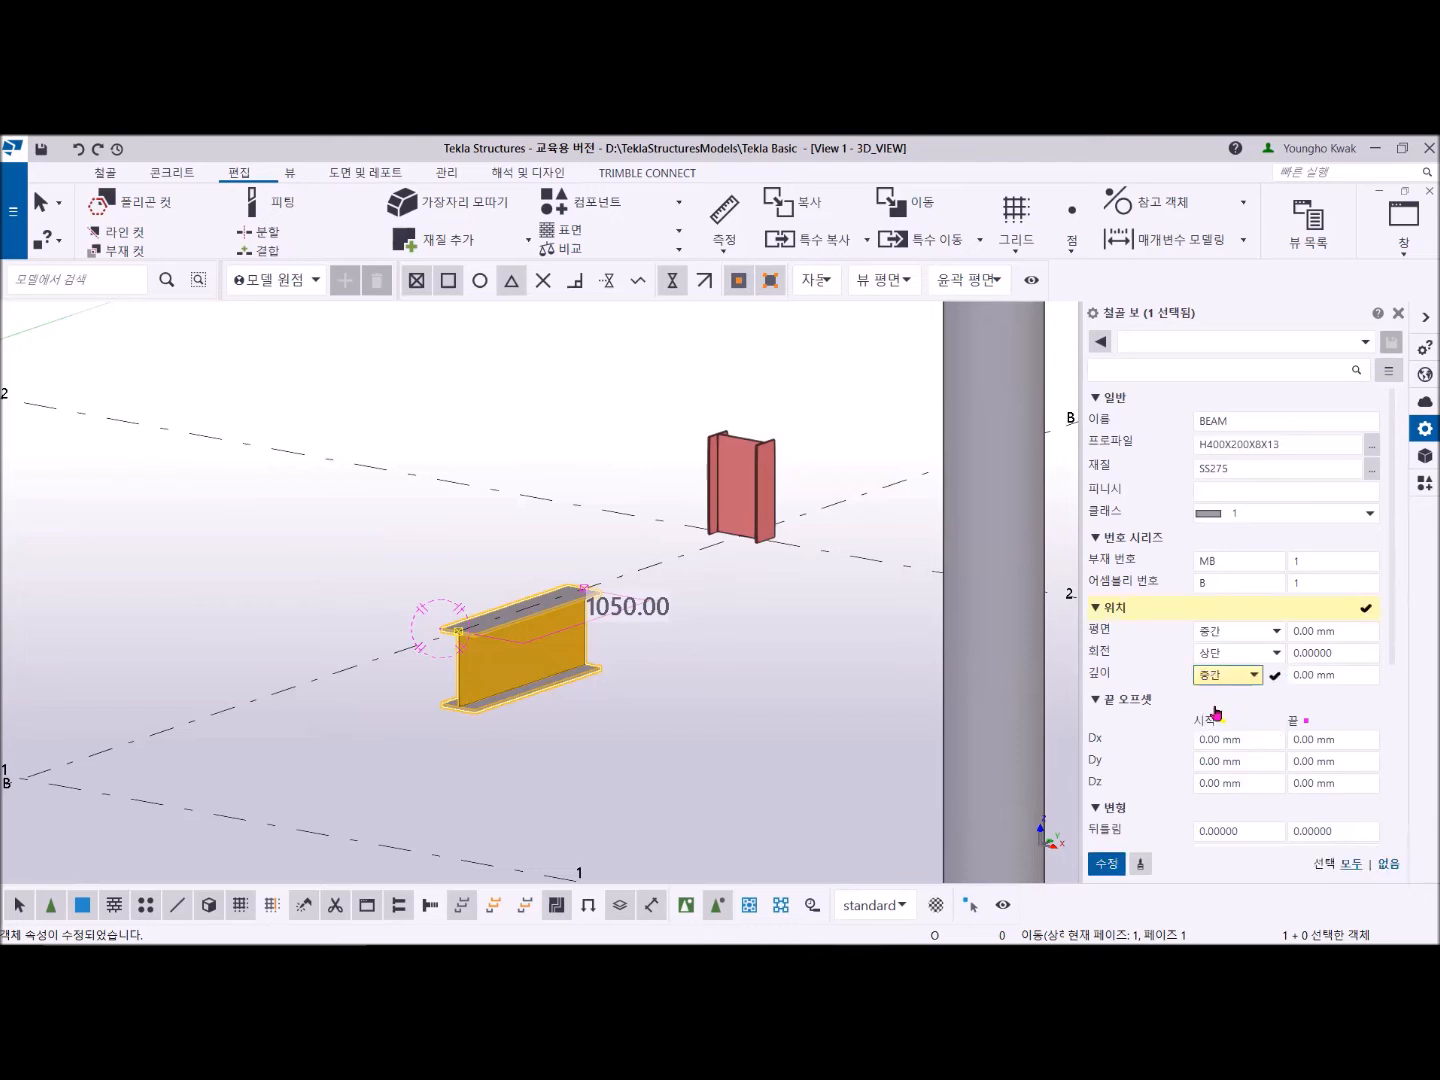
pyautogui.click(1107, 864)
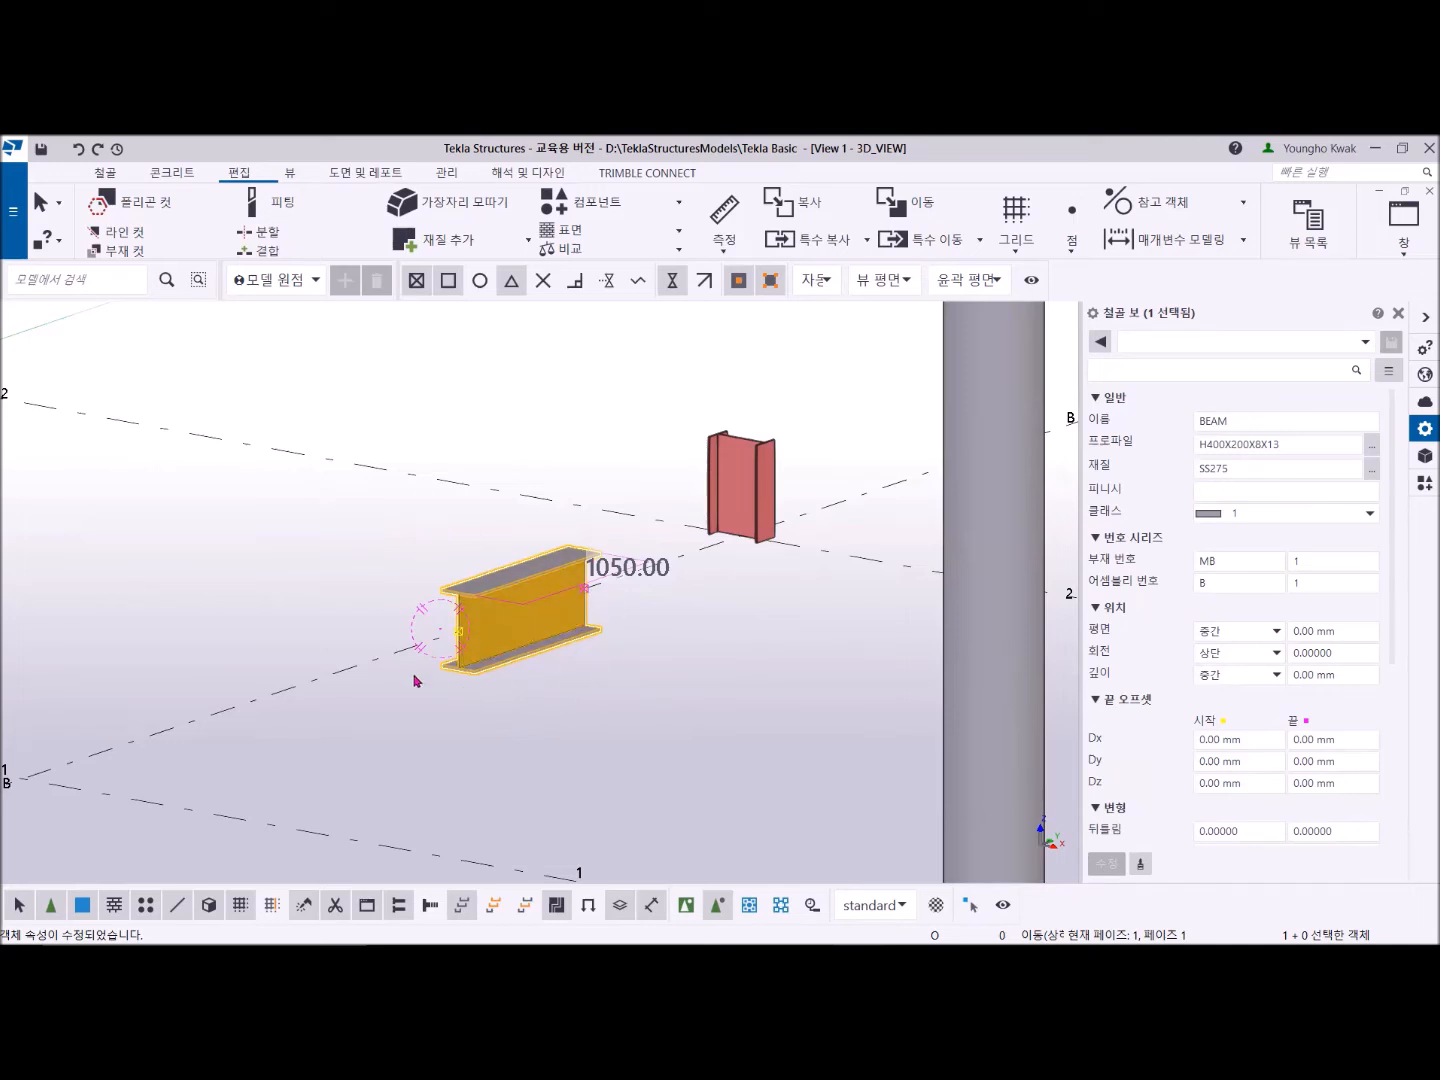
# Step: Examine the beam's depth position relative to grid line B and the model origin axes in the 3D view
pyautogui.scroll(-3, 417, 681)
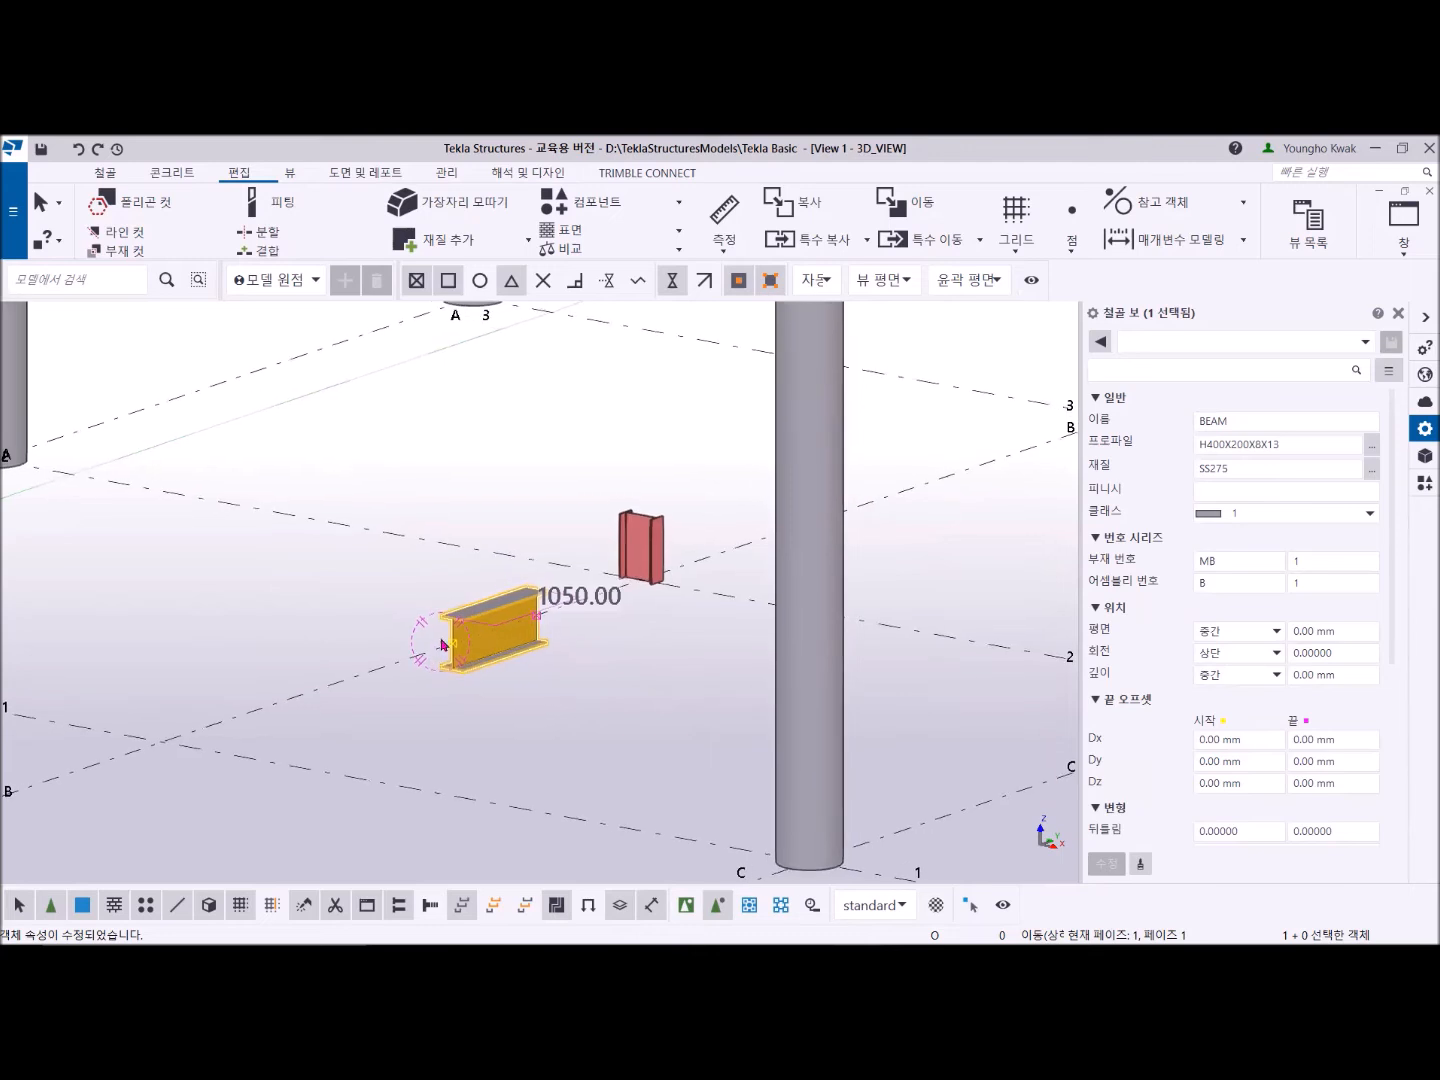
pyautogui.scroll(-2, 441, 646)
pyautogui.moveTo(441, 646); pyautogui.dragTo(468, 642, button='middle')
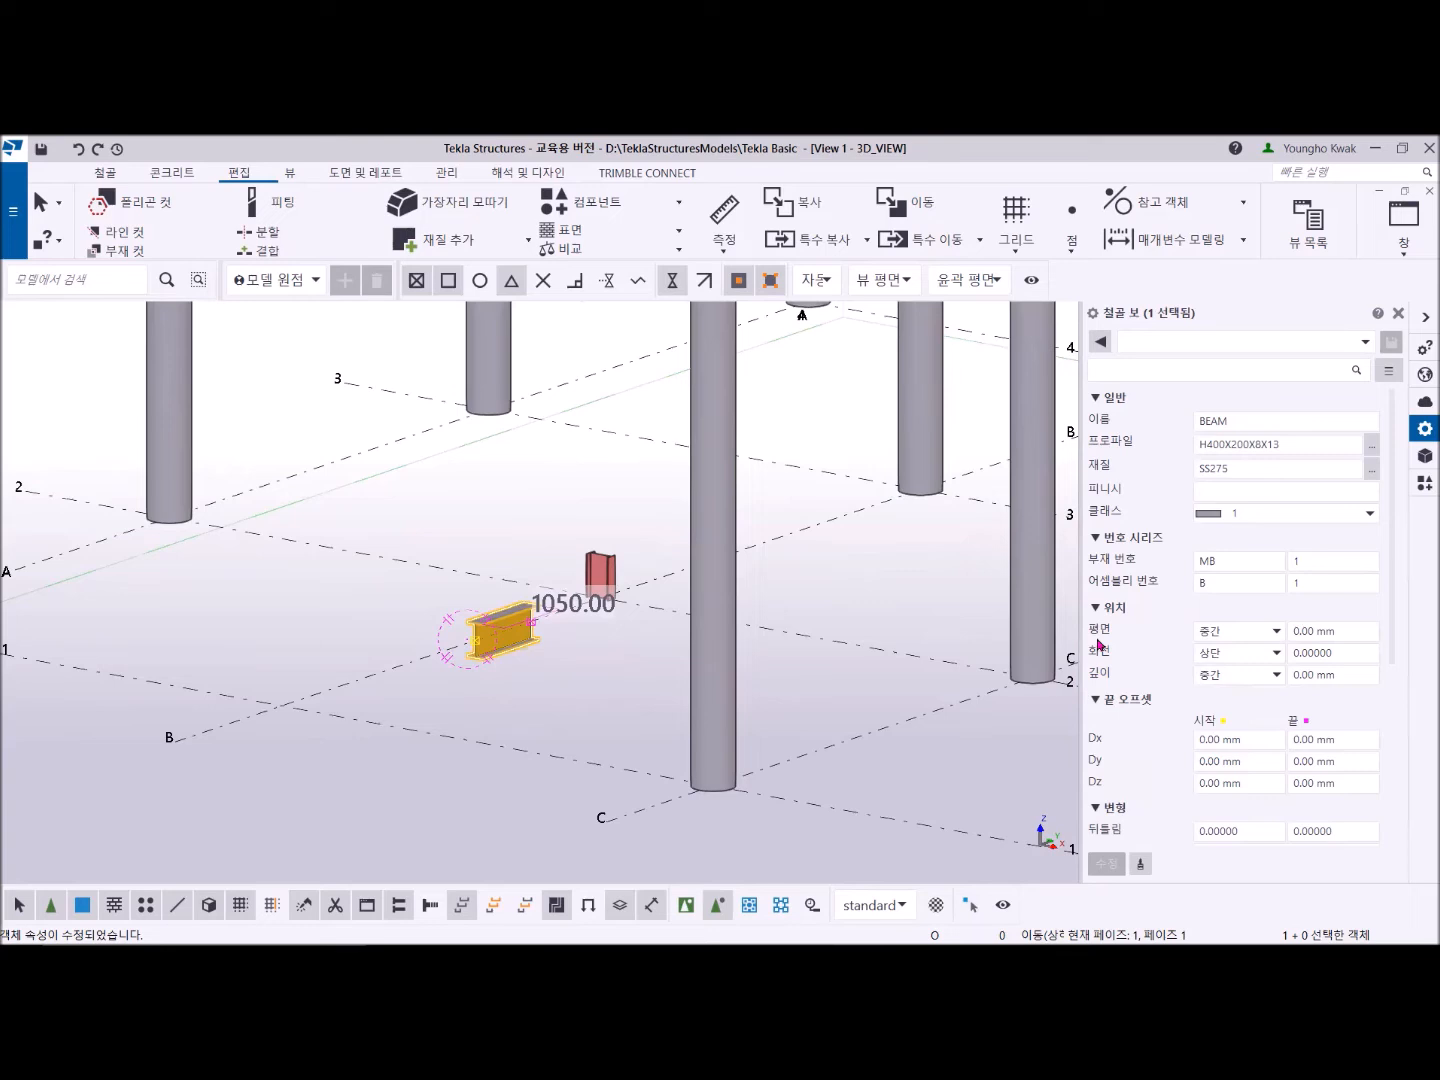
pyautogui.scroll(-2, 476, 715)
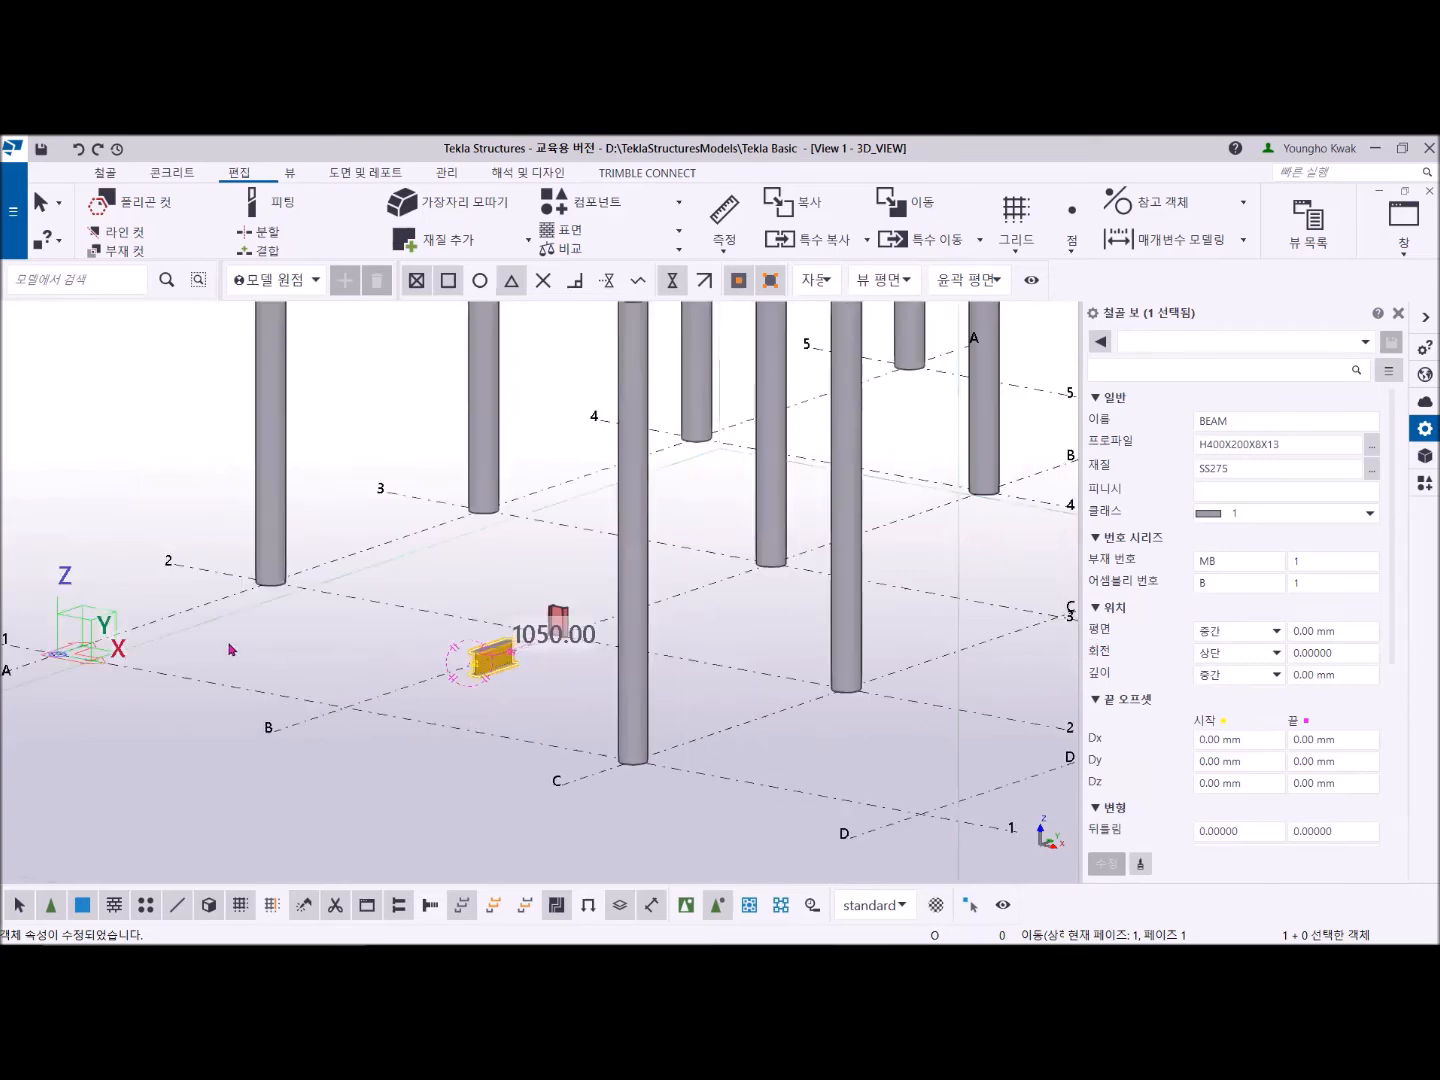
pyautogui.scroll(5, 606, 728)
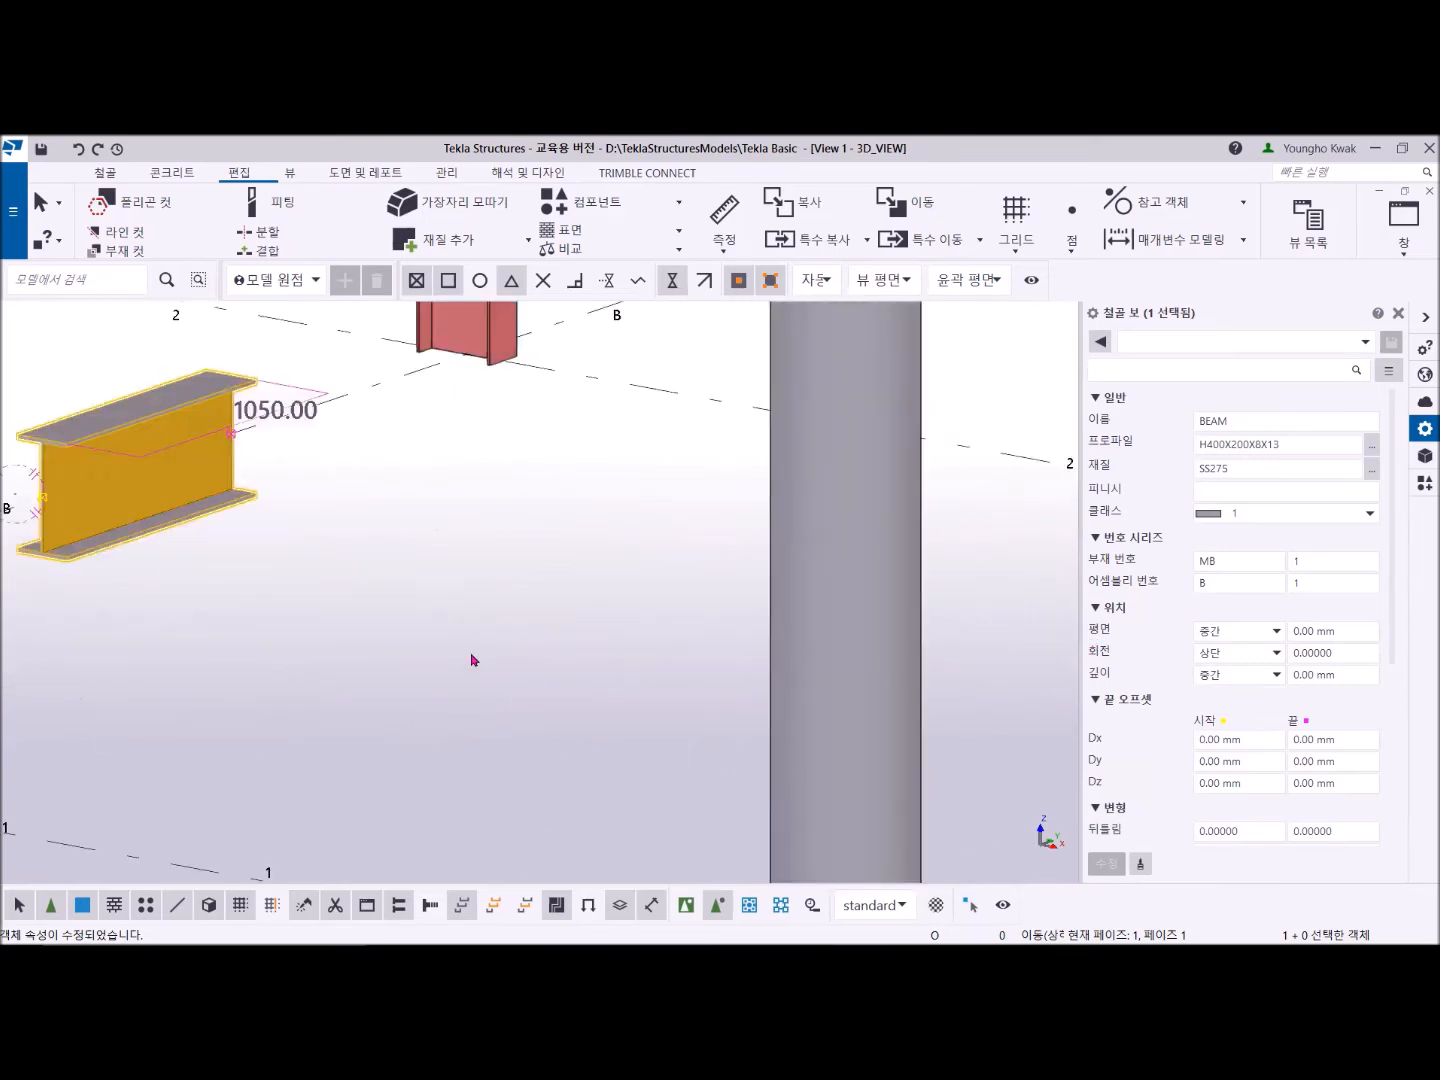
pyautogui.moveTo(474, 660); pyautogui.dragTo(861, 745, button='middle')
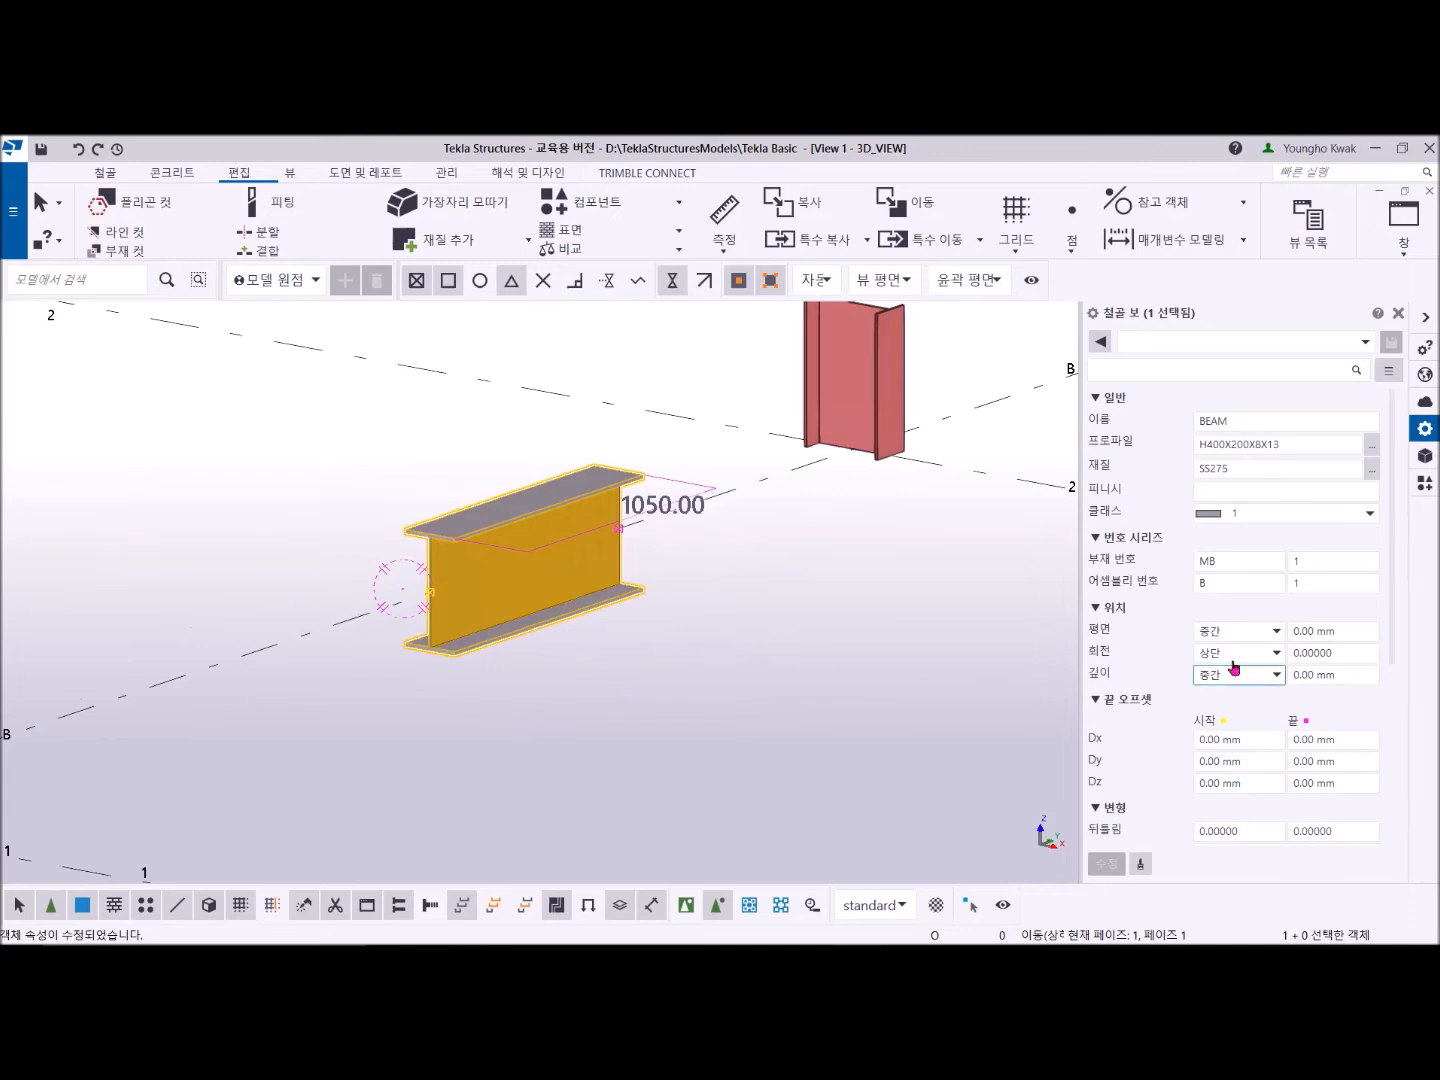
# Step: Set the plane position (평면) of the beam on grid line B to 오른쪽 and apply the change
pyautogui.click(1273, 631)
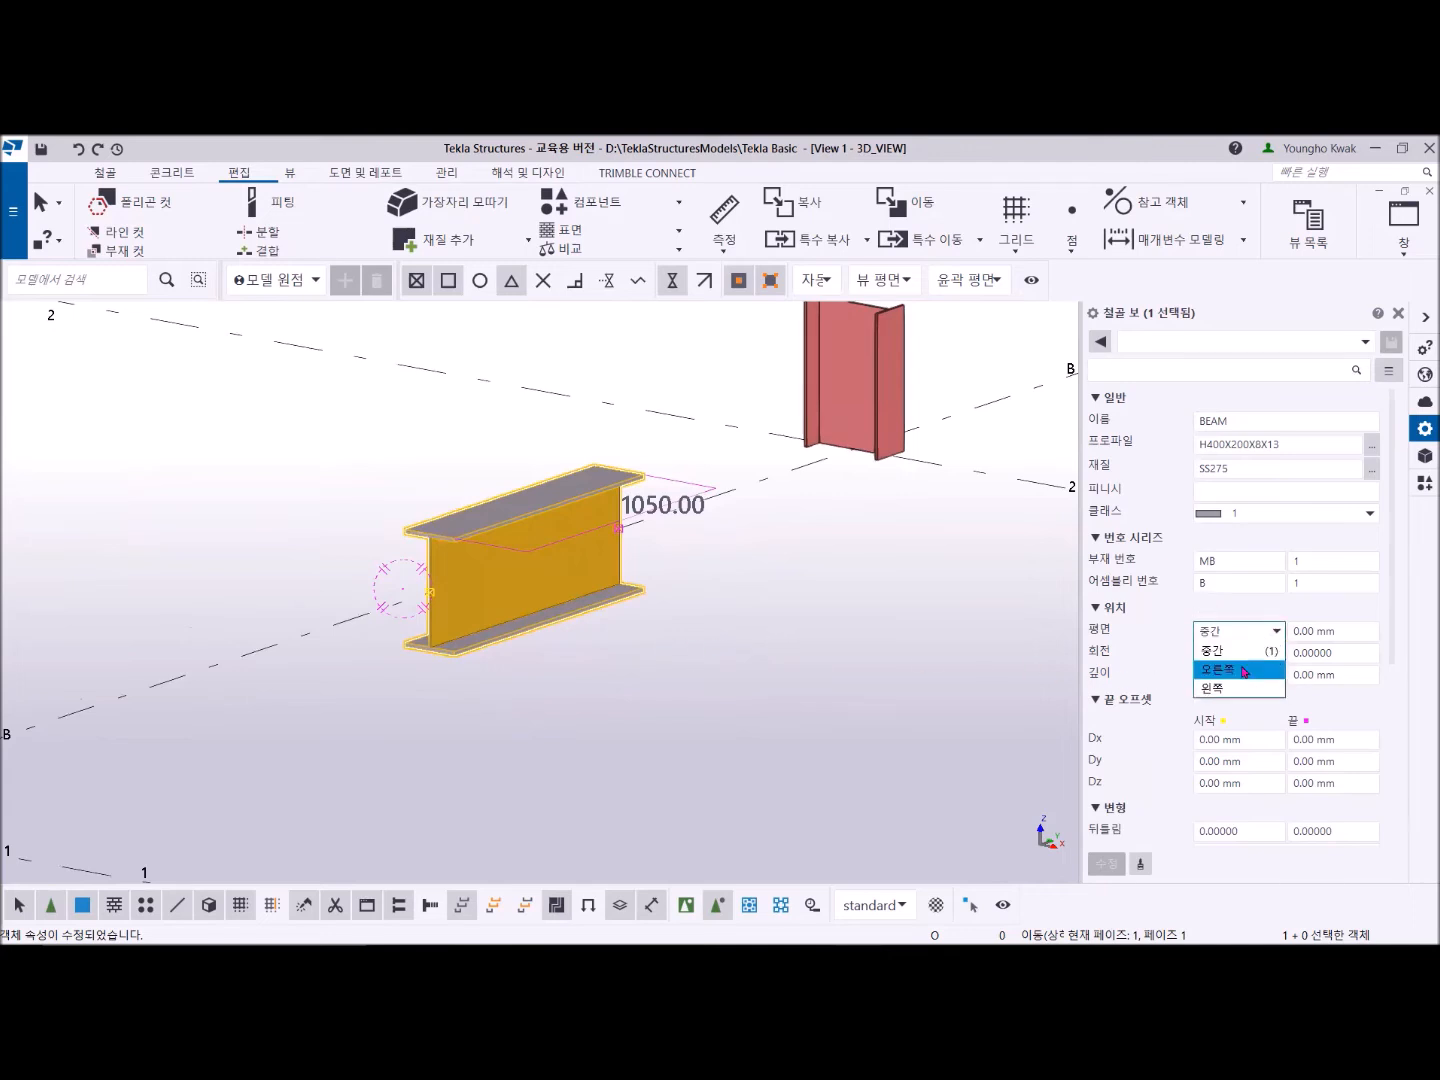
pyautogui.click(1244, 670)
pyautogui.click(1106, 864)
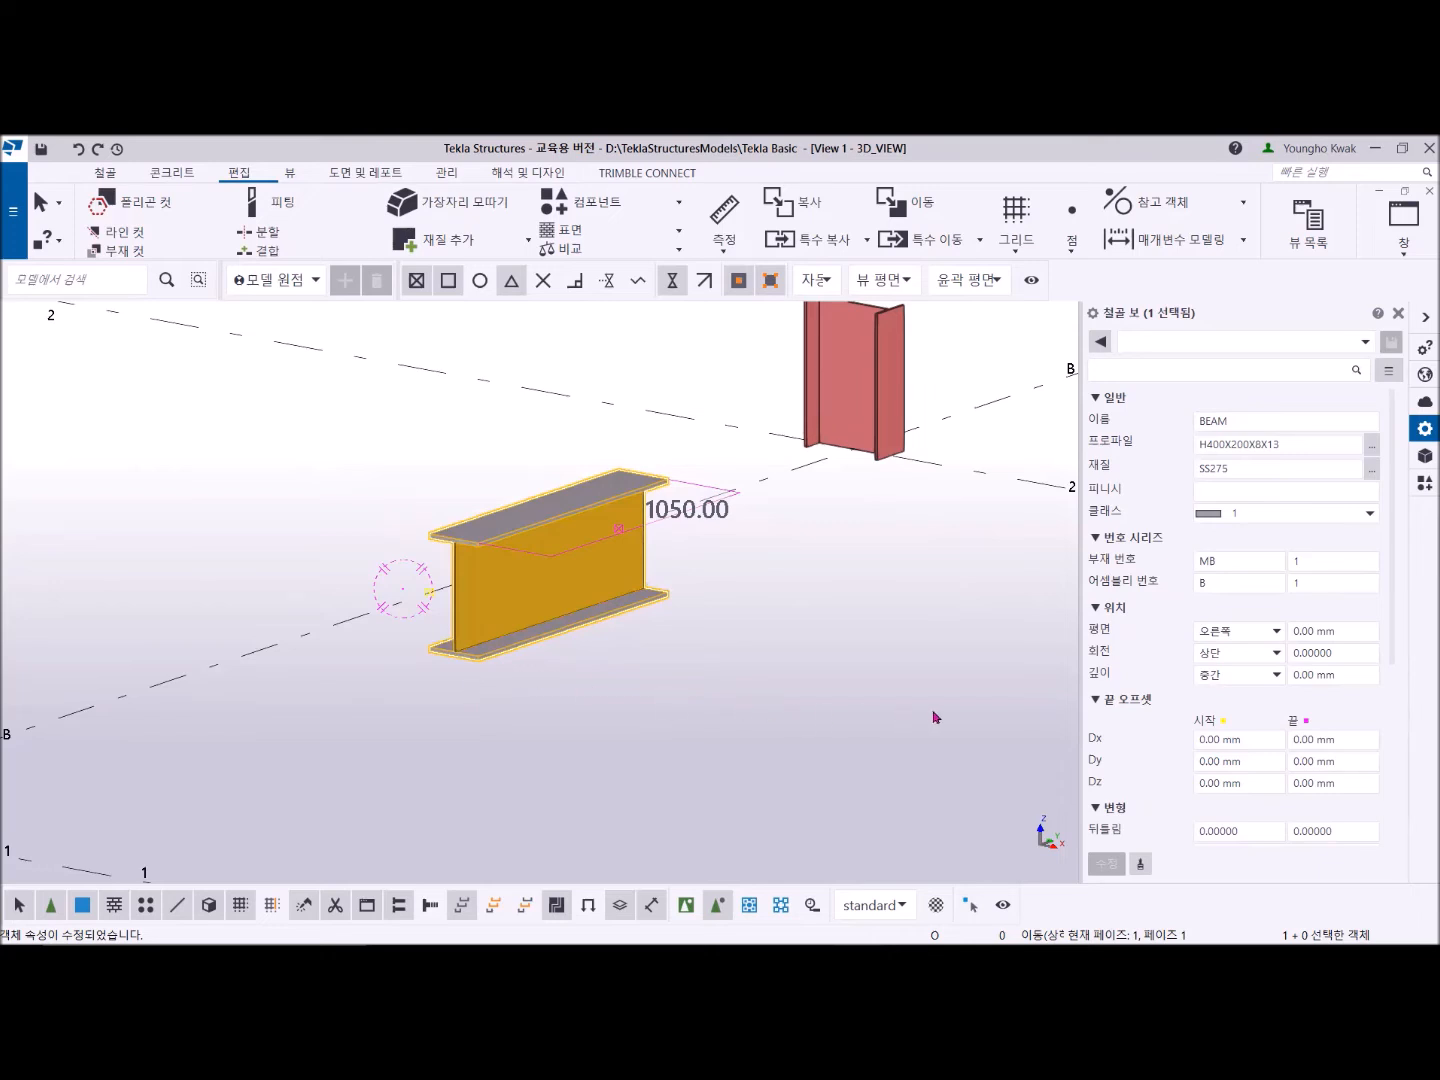
# Step: Set the plane position (평면) of the beam on grid line B back to 중간, apply it, and deselect the beam
pyautogui.click(1270, 634)
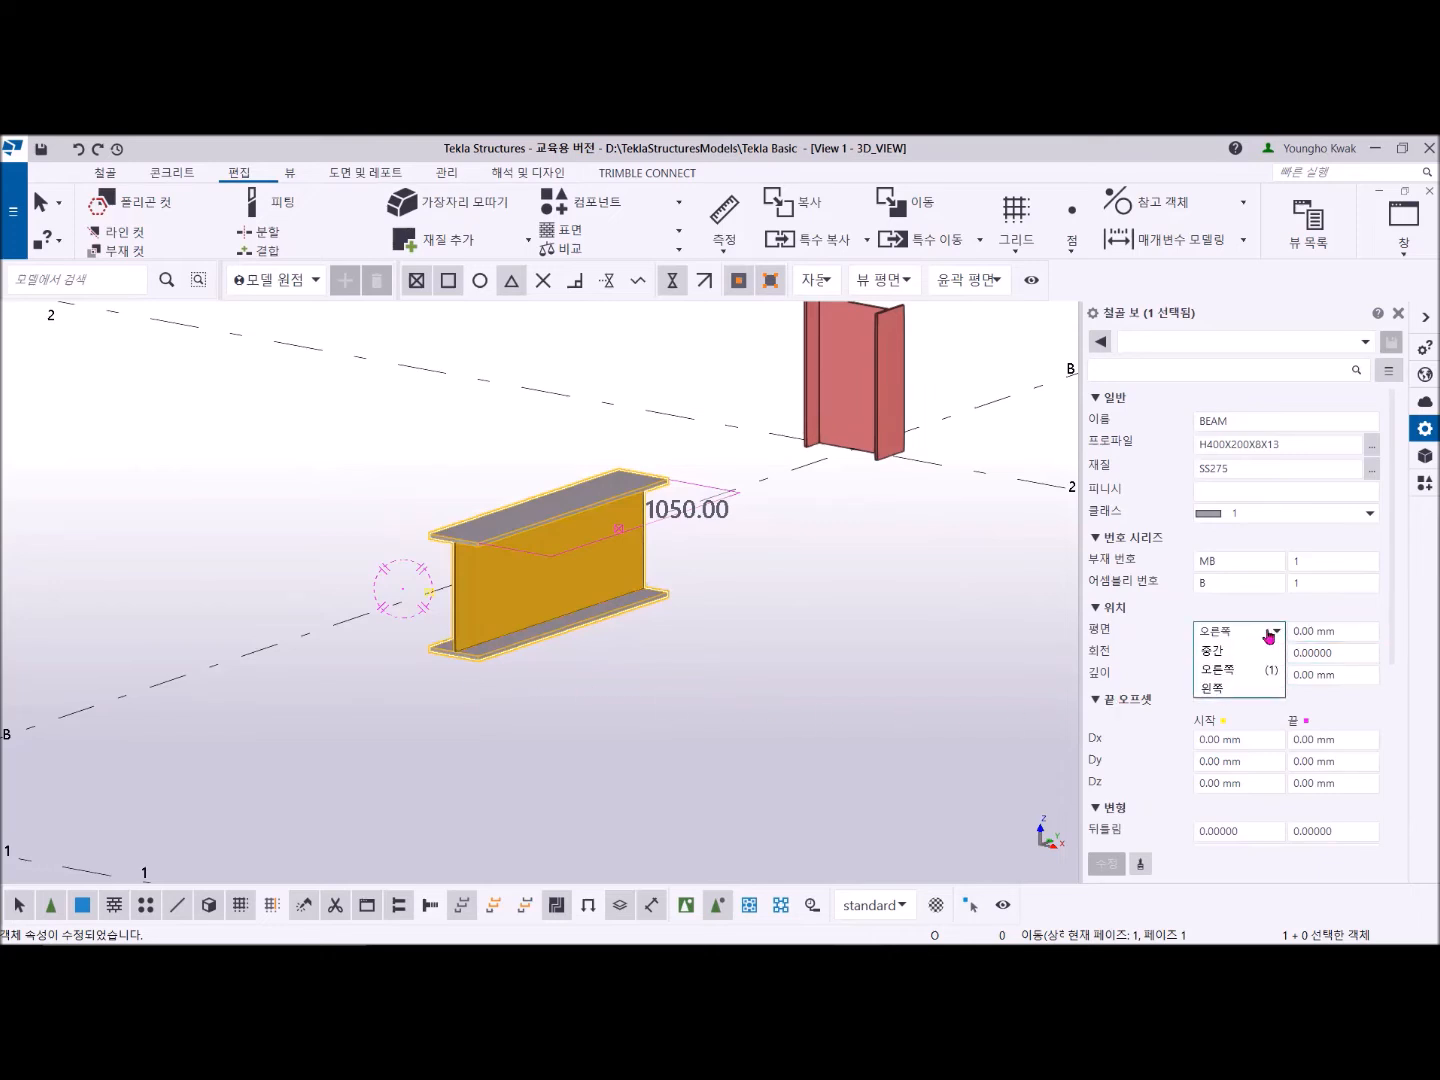
pyautogui.click(1238, 652)
pyautogui.click(1101, 867)
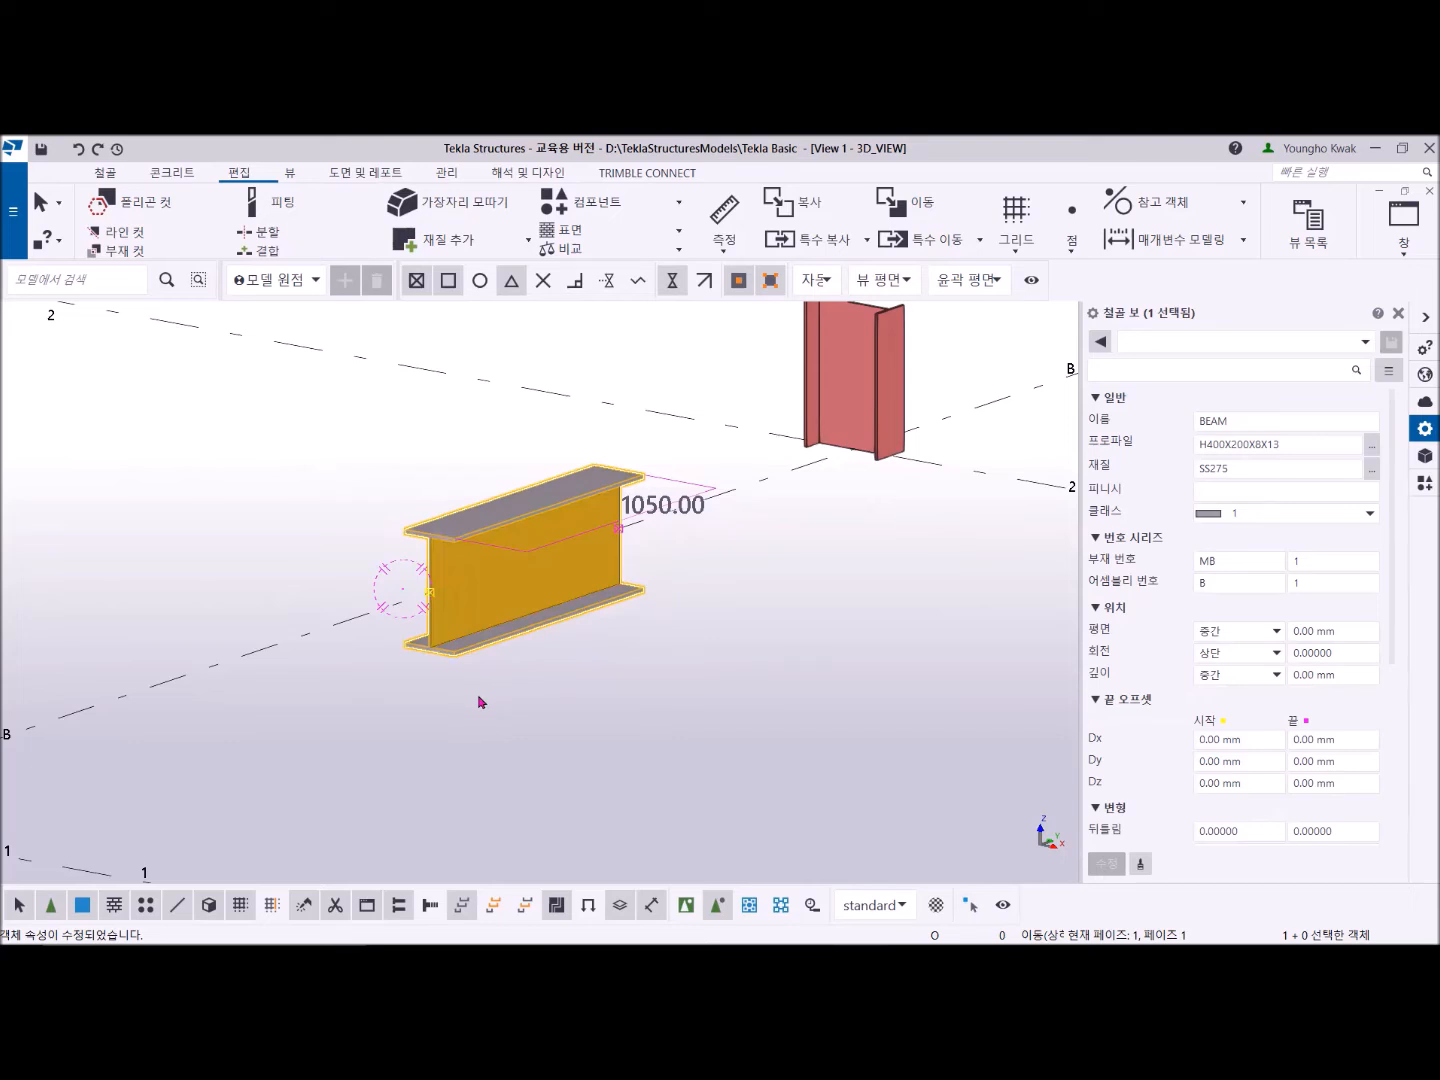
pyautogui.click(617, 650)
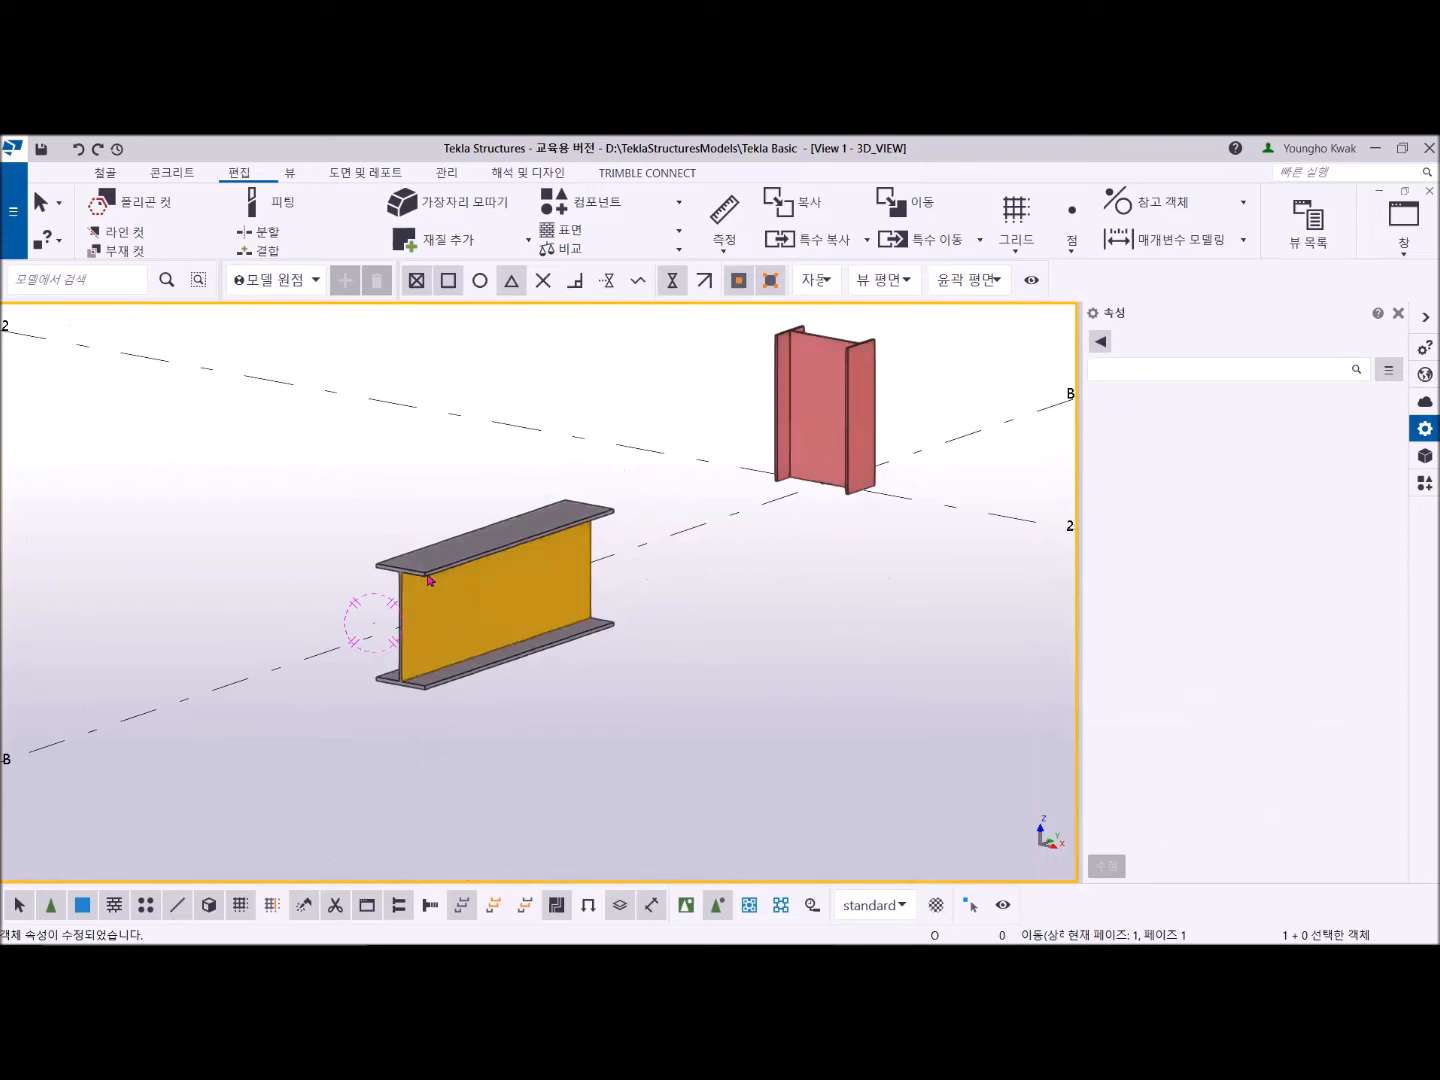
pyautogui.scroll(-2, 553, 565)
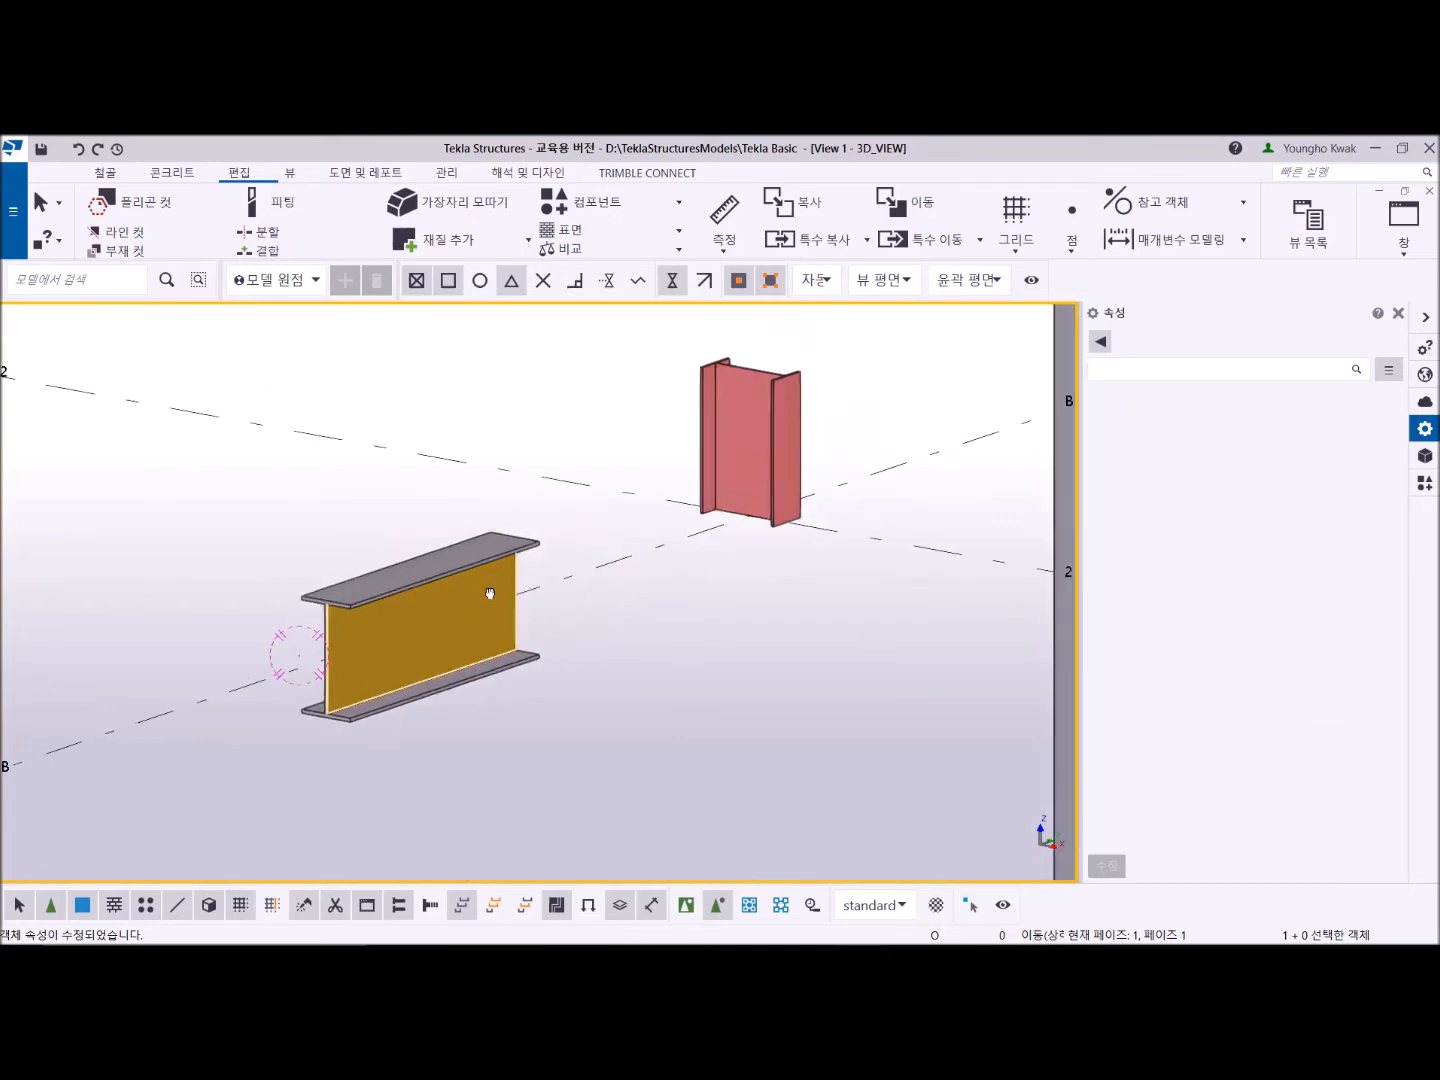
pyautogui.scroll(-2, 497, 507)
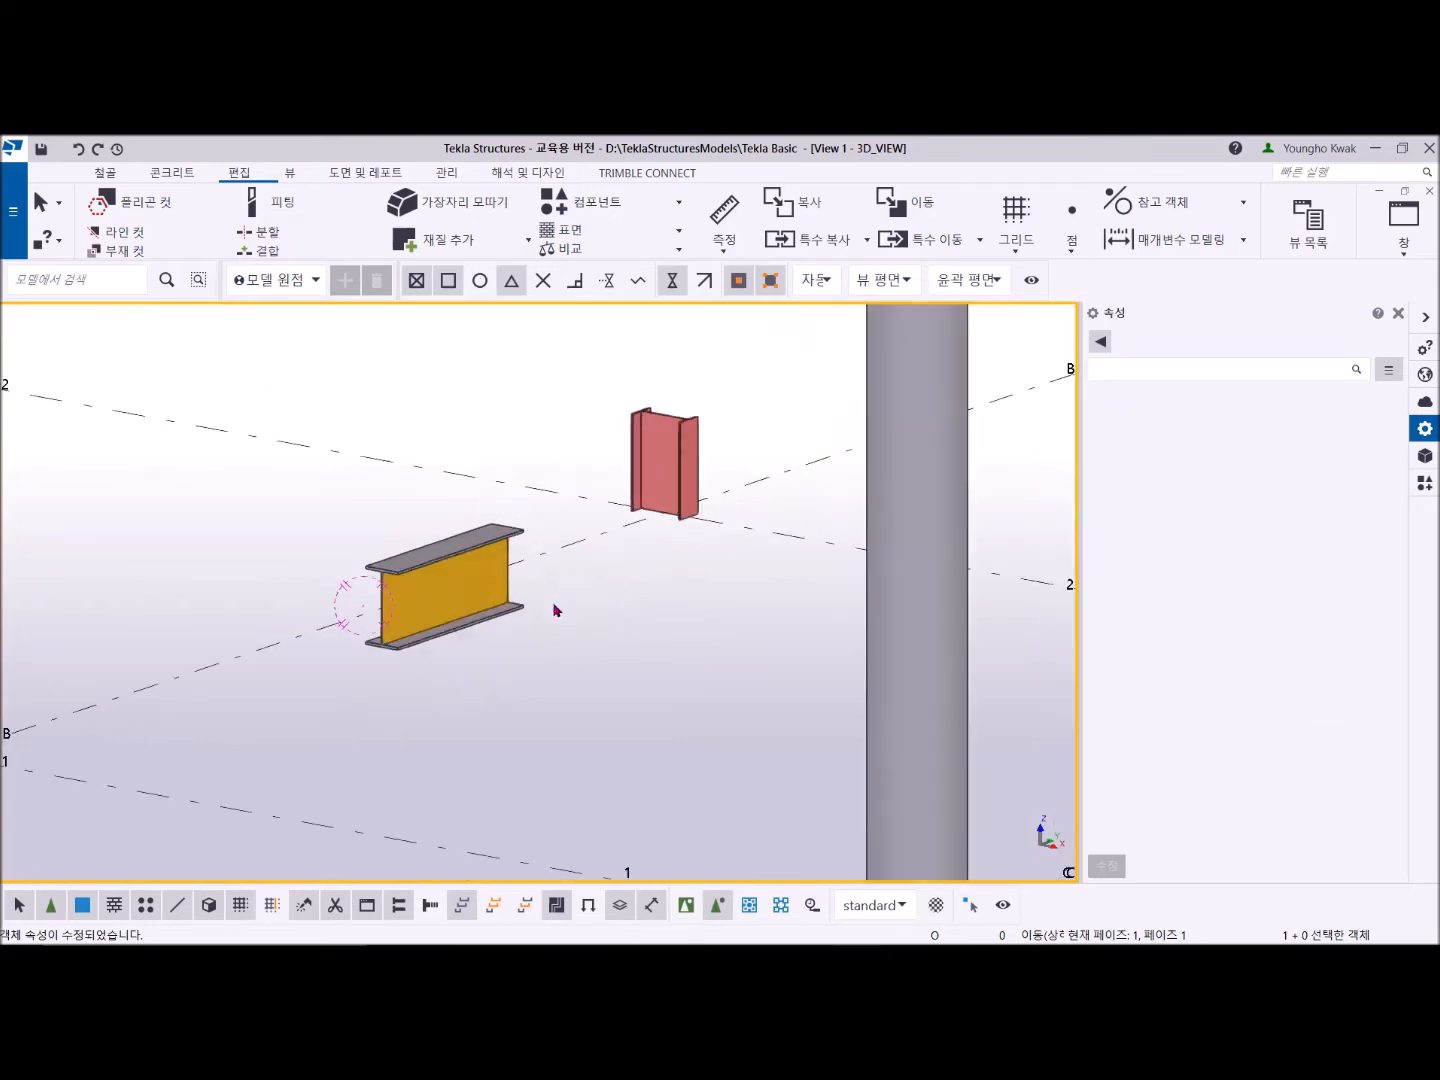
pyautogui.click(454, 636)
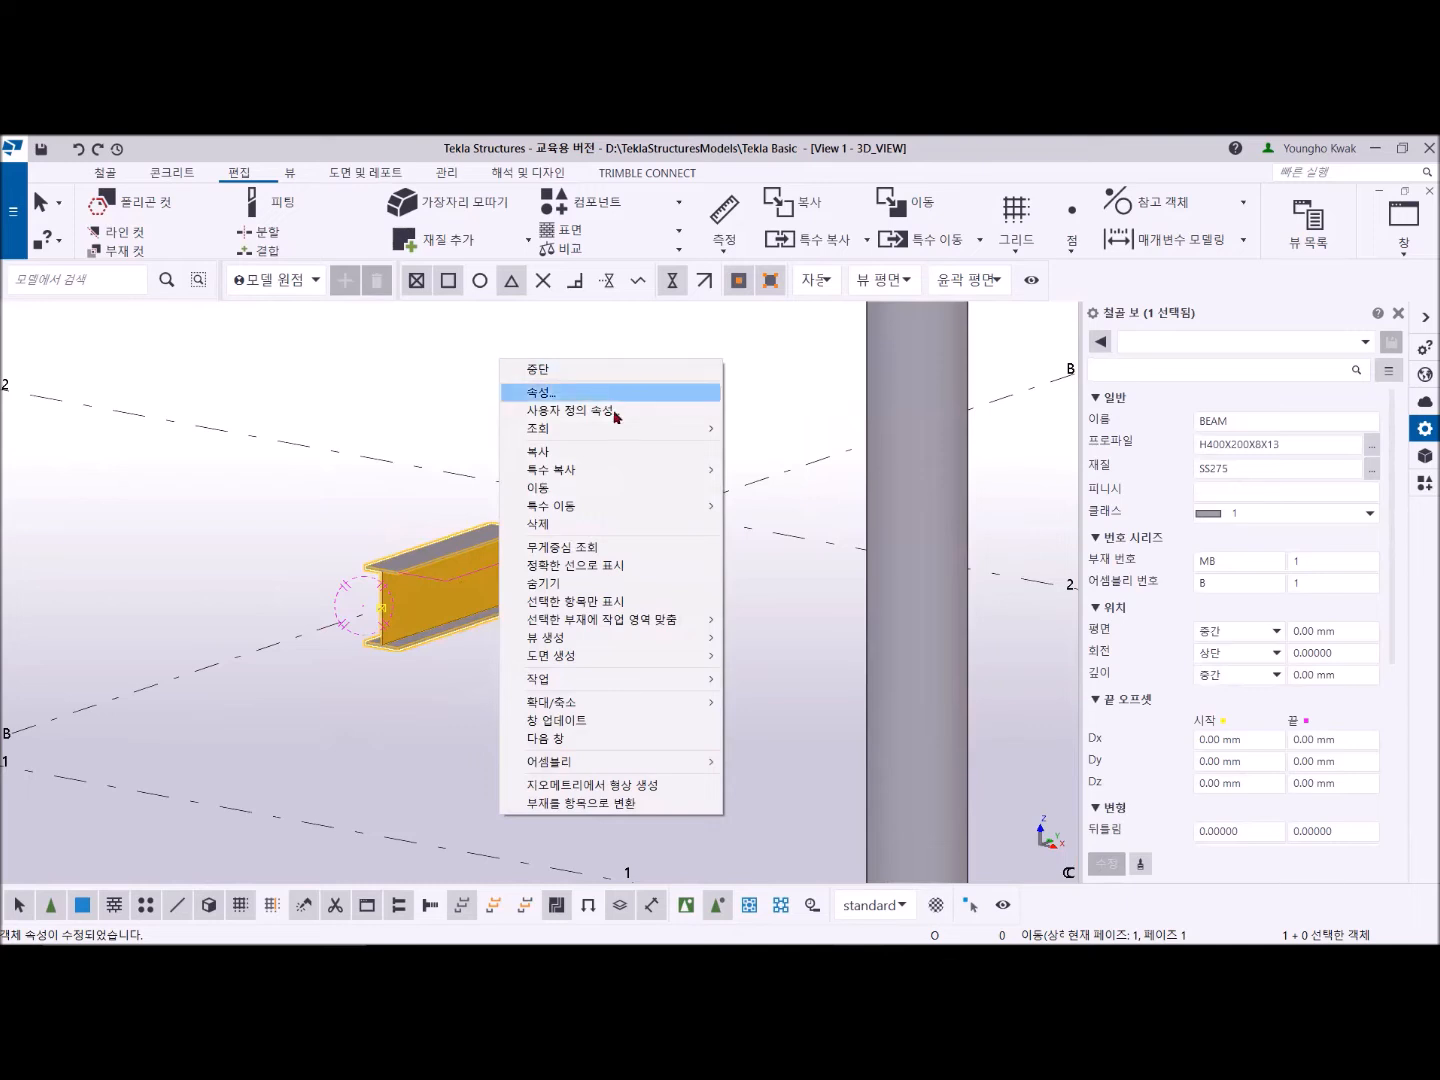
pyautogui.moveTo(597, 511)
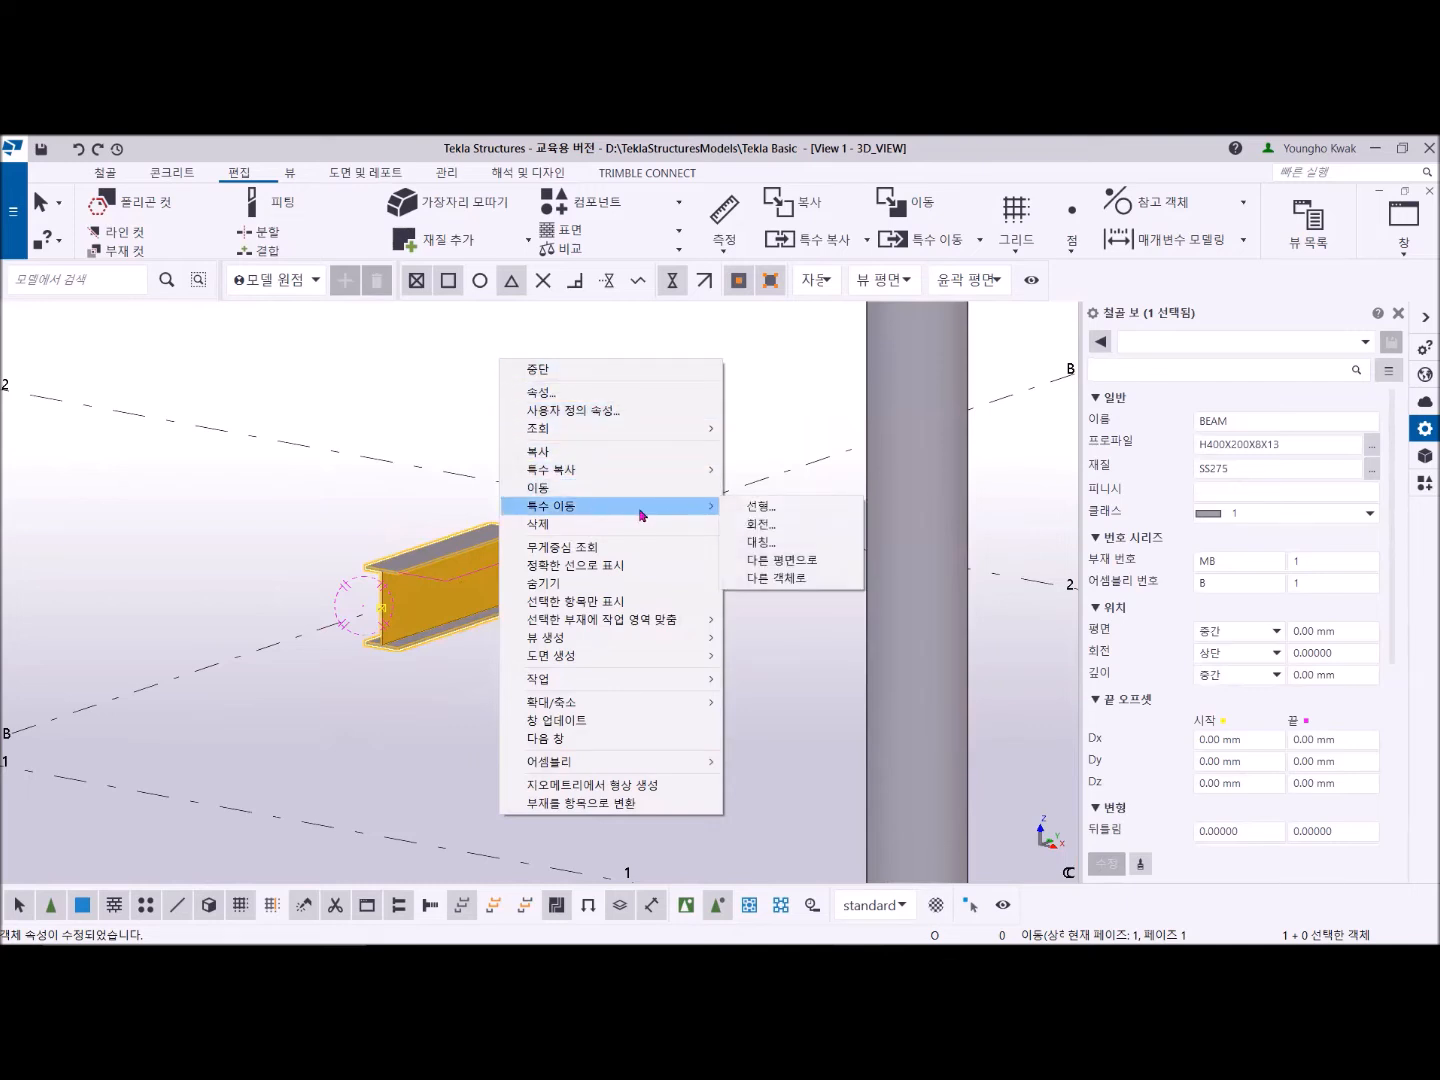
pyautogui.click(761, 524)
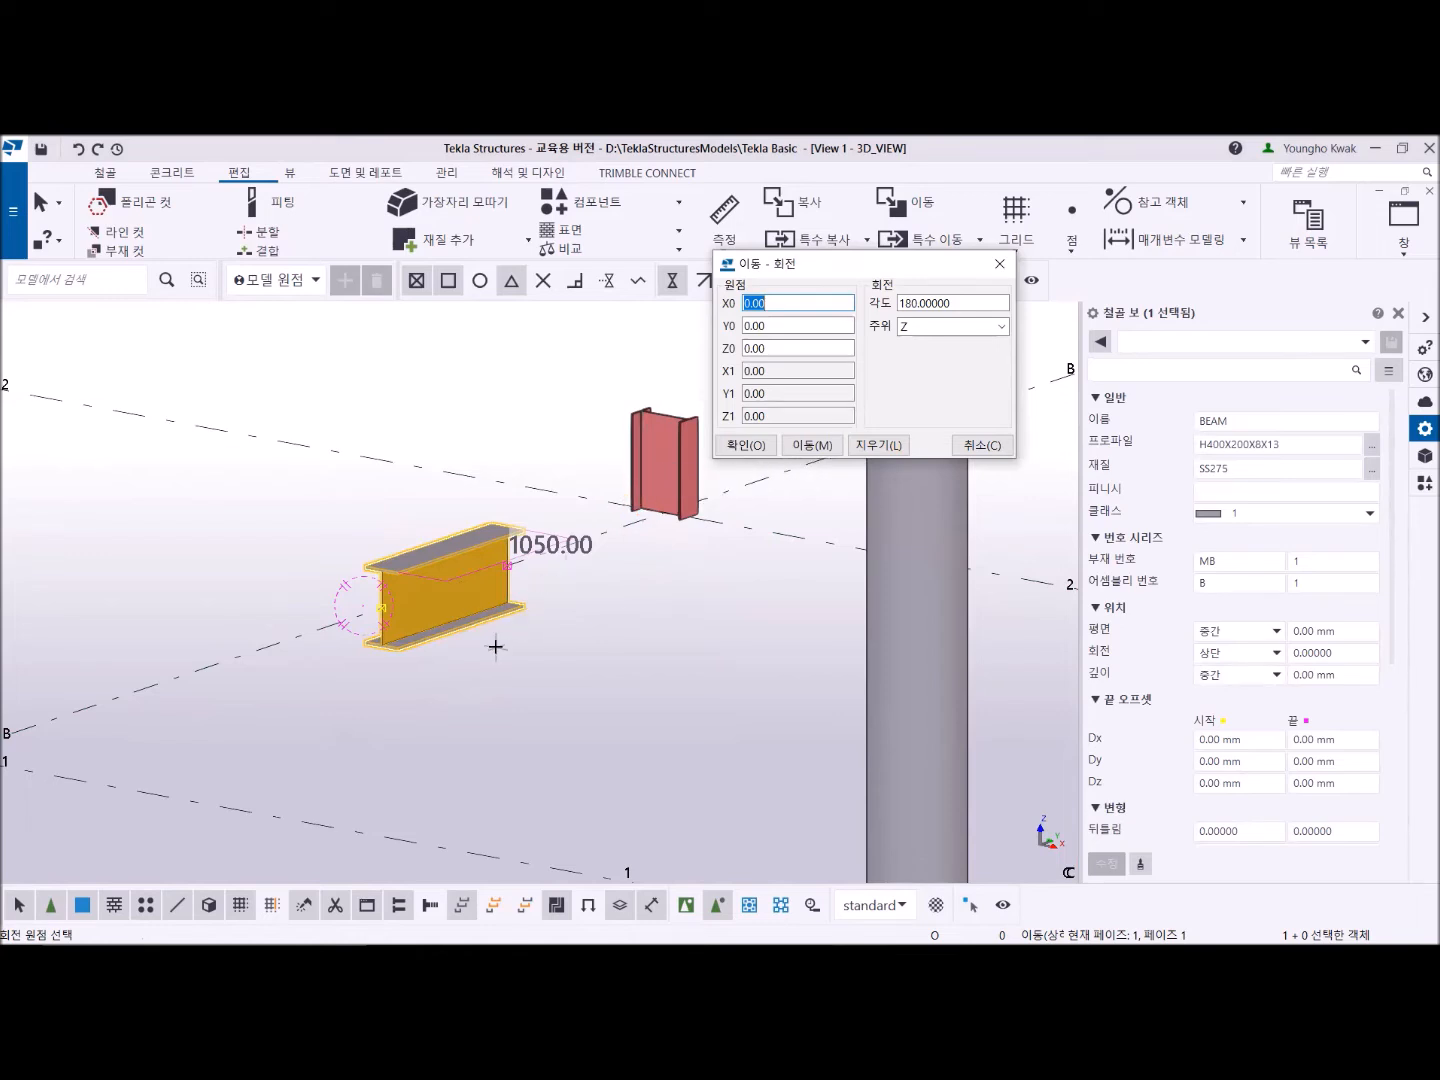
pyautogui.scroll(-5, 495, 647)
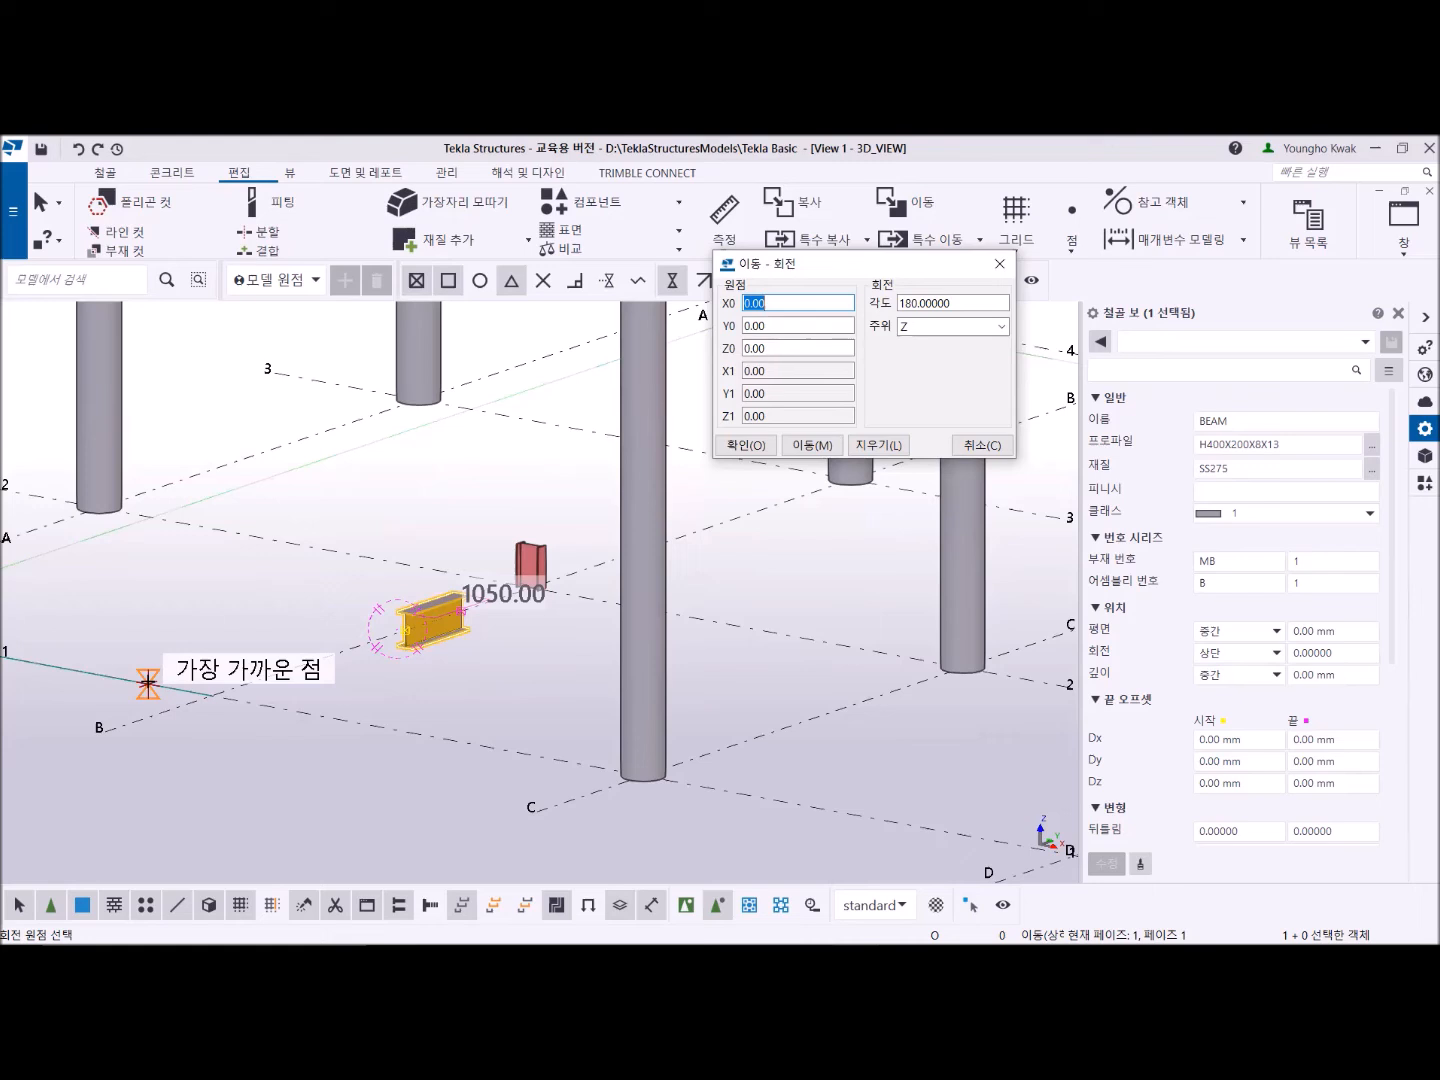
pyautogui.scroll(3, 480, 617)
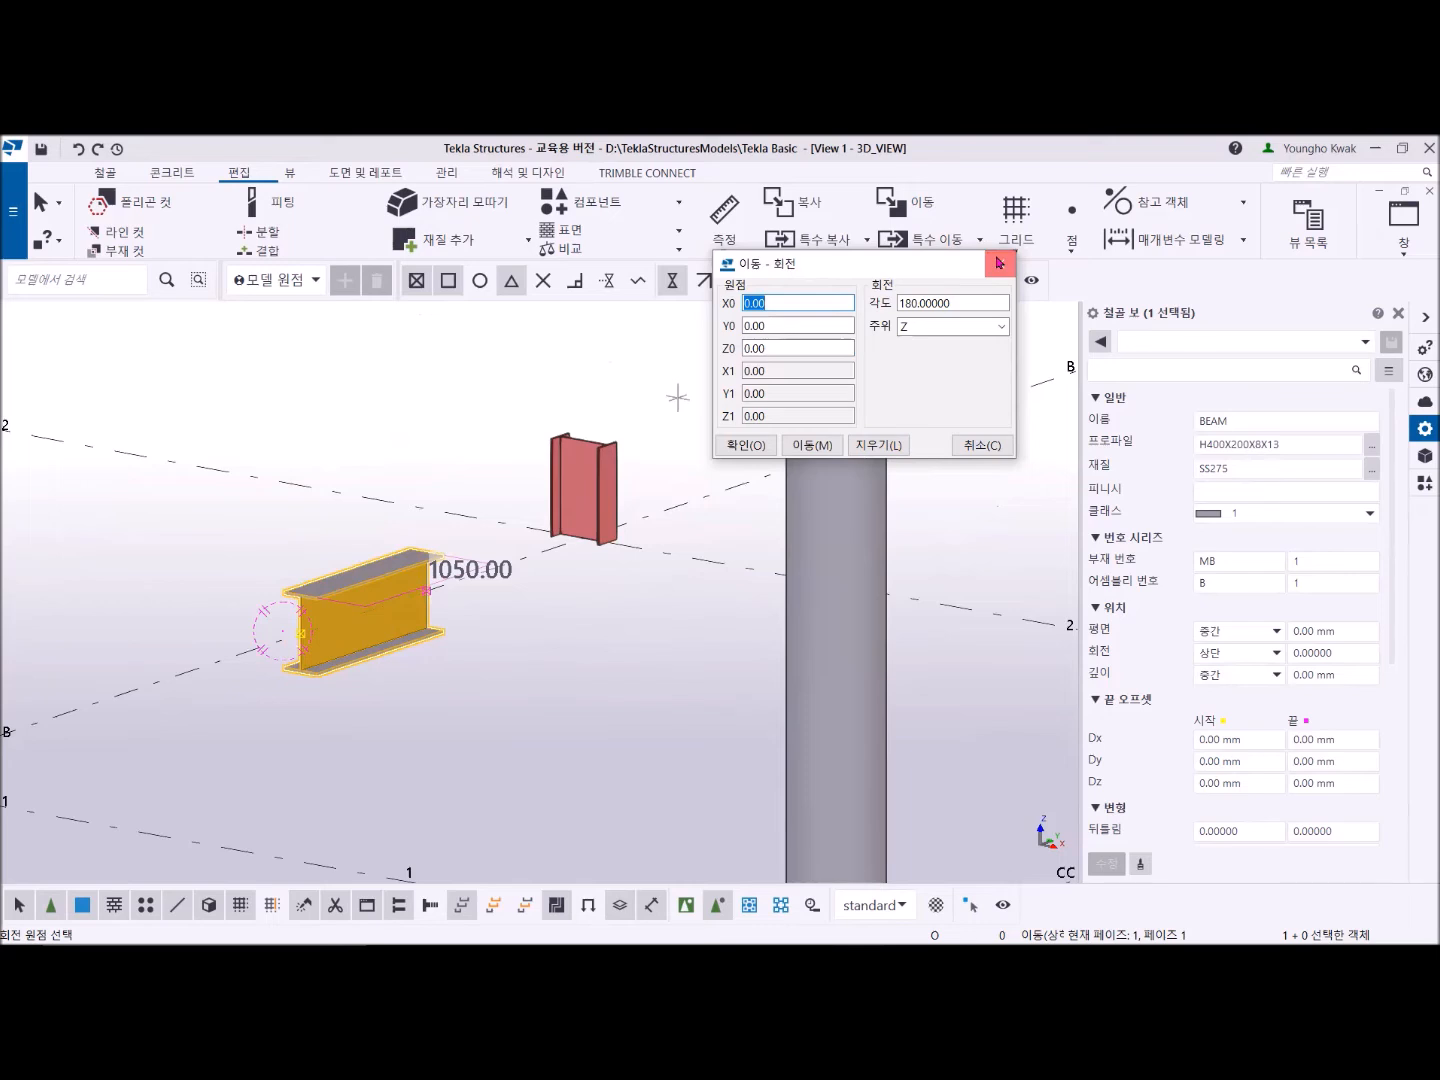
pyautogui.click(998, 264)
pyautogui.rightClick(489, 368)
pyautogui.click(495, 375)
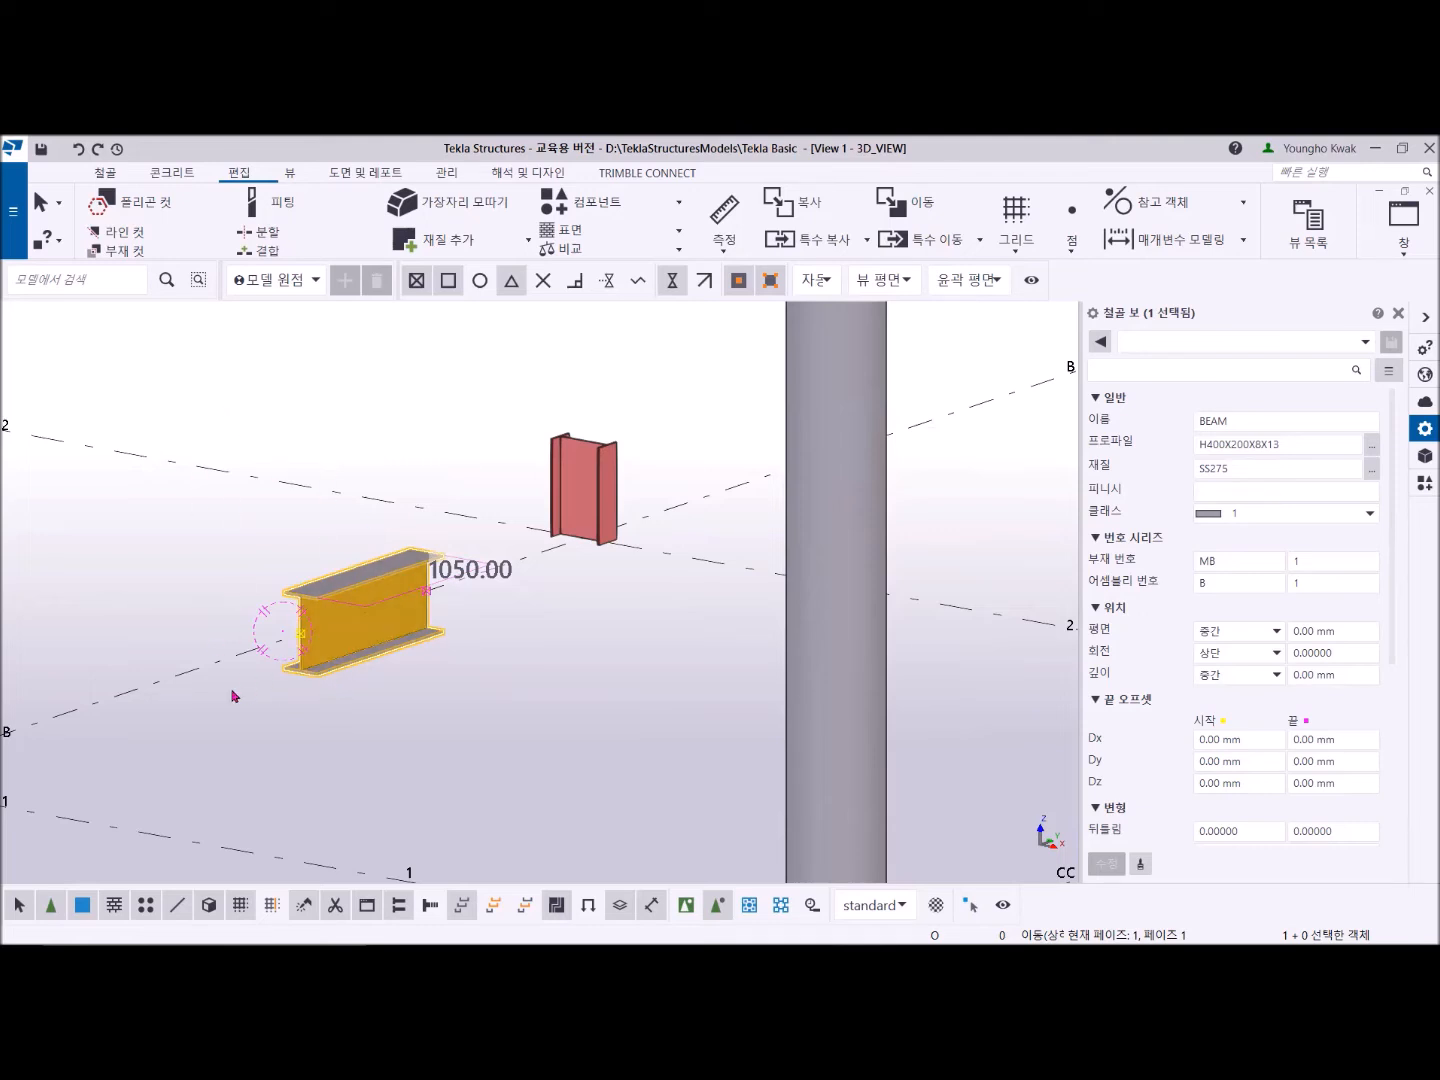
# Step: Start a rotated special copy (특수 복사 - 회전) of the beam on grid line B, with the rotation axis (주위) set to 선
pyautogui.rightClick(396, 361)
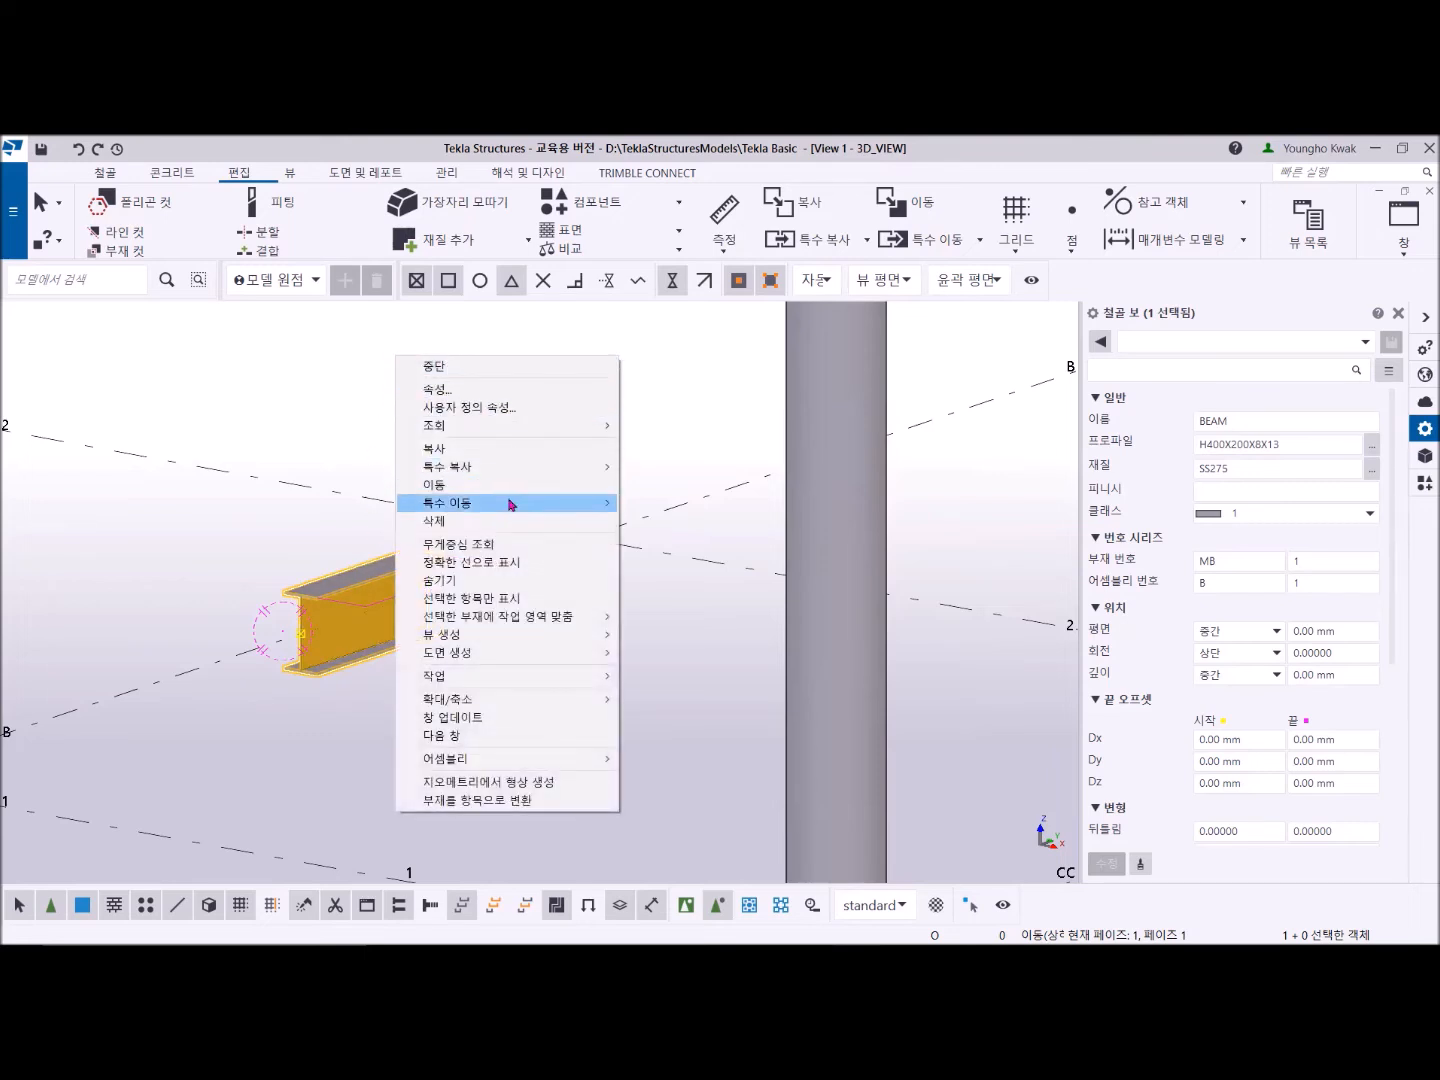
pyautogui.moveTo(518, 472)
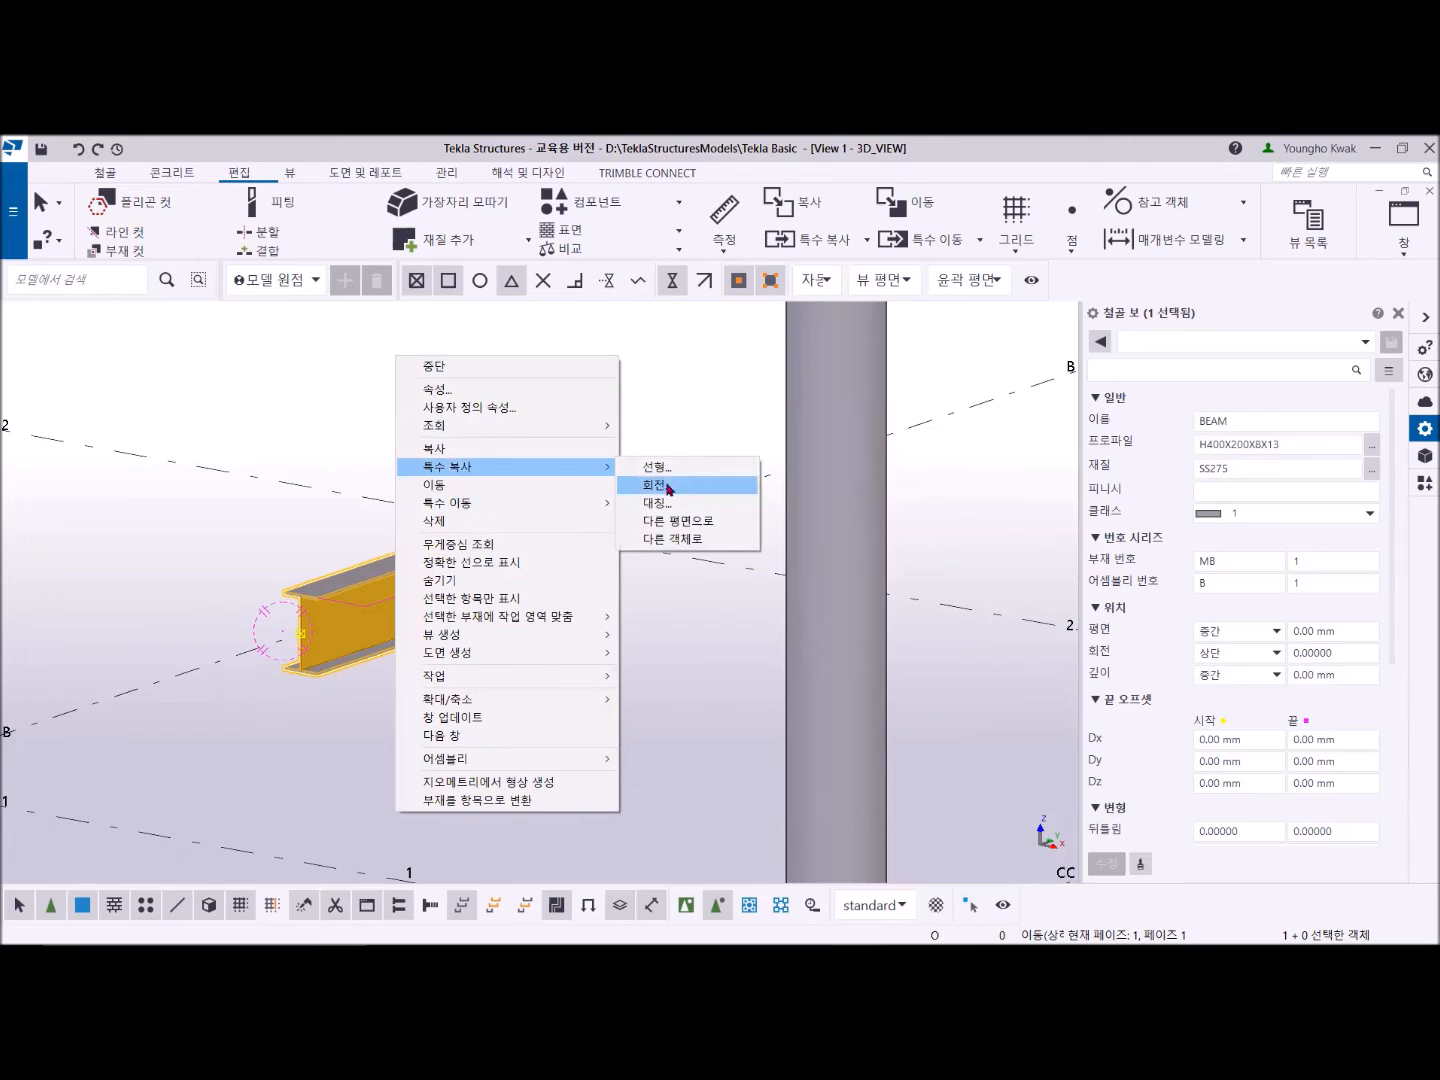
pyautogui.click(664, 485)
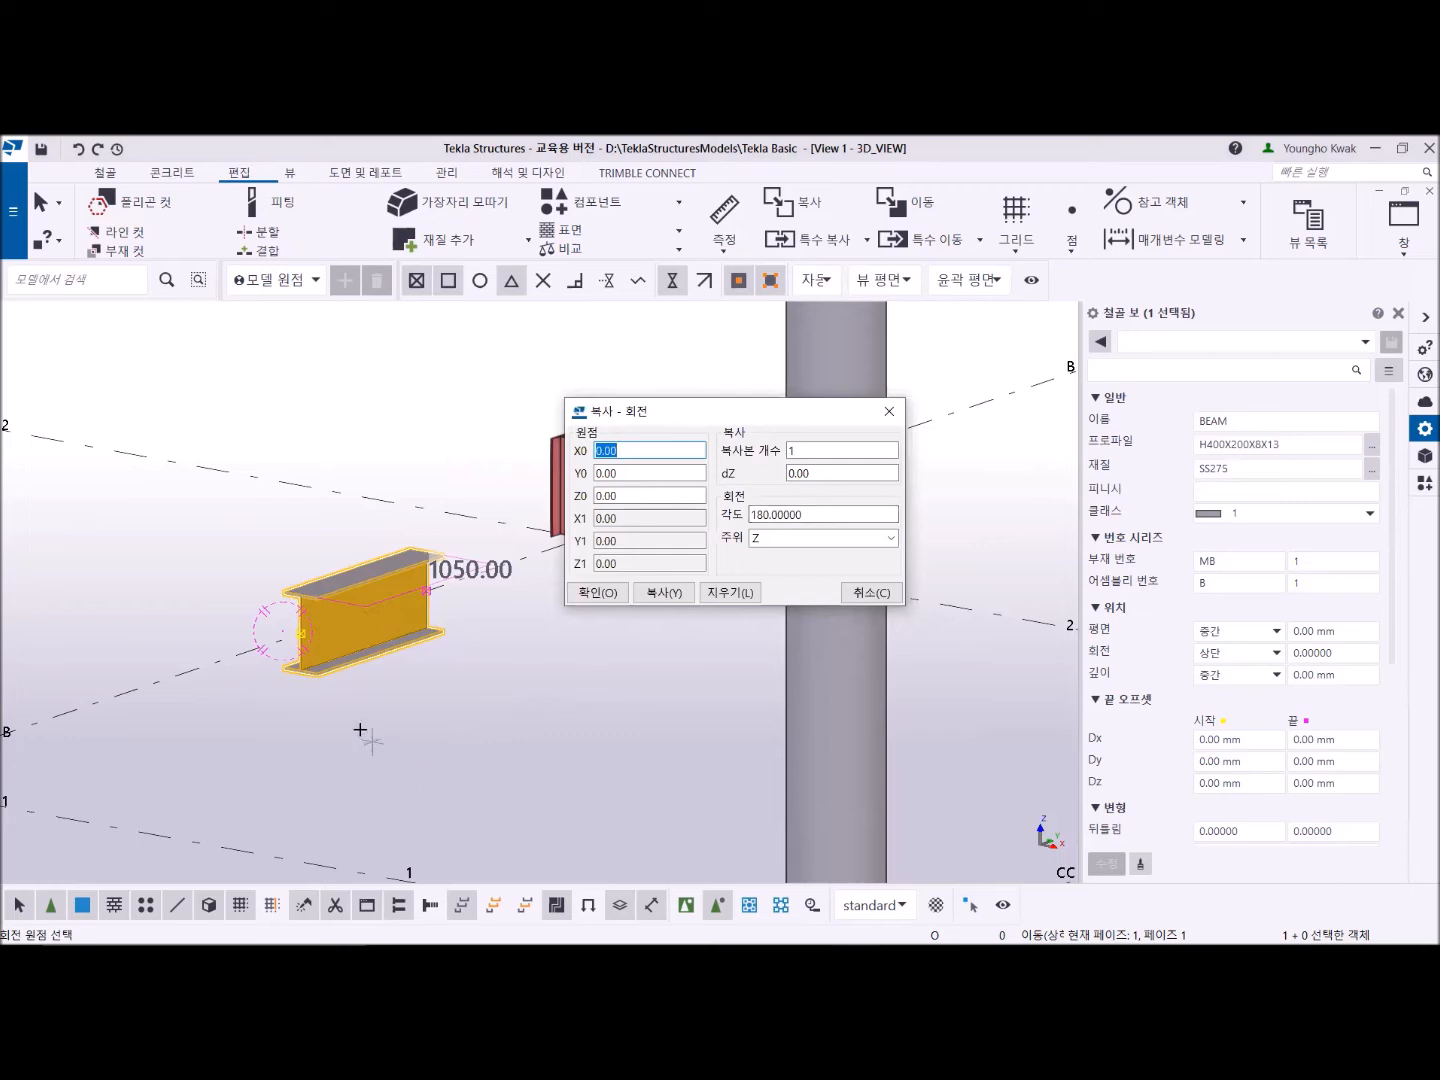
pyautogui.click(297, 632)
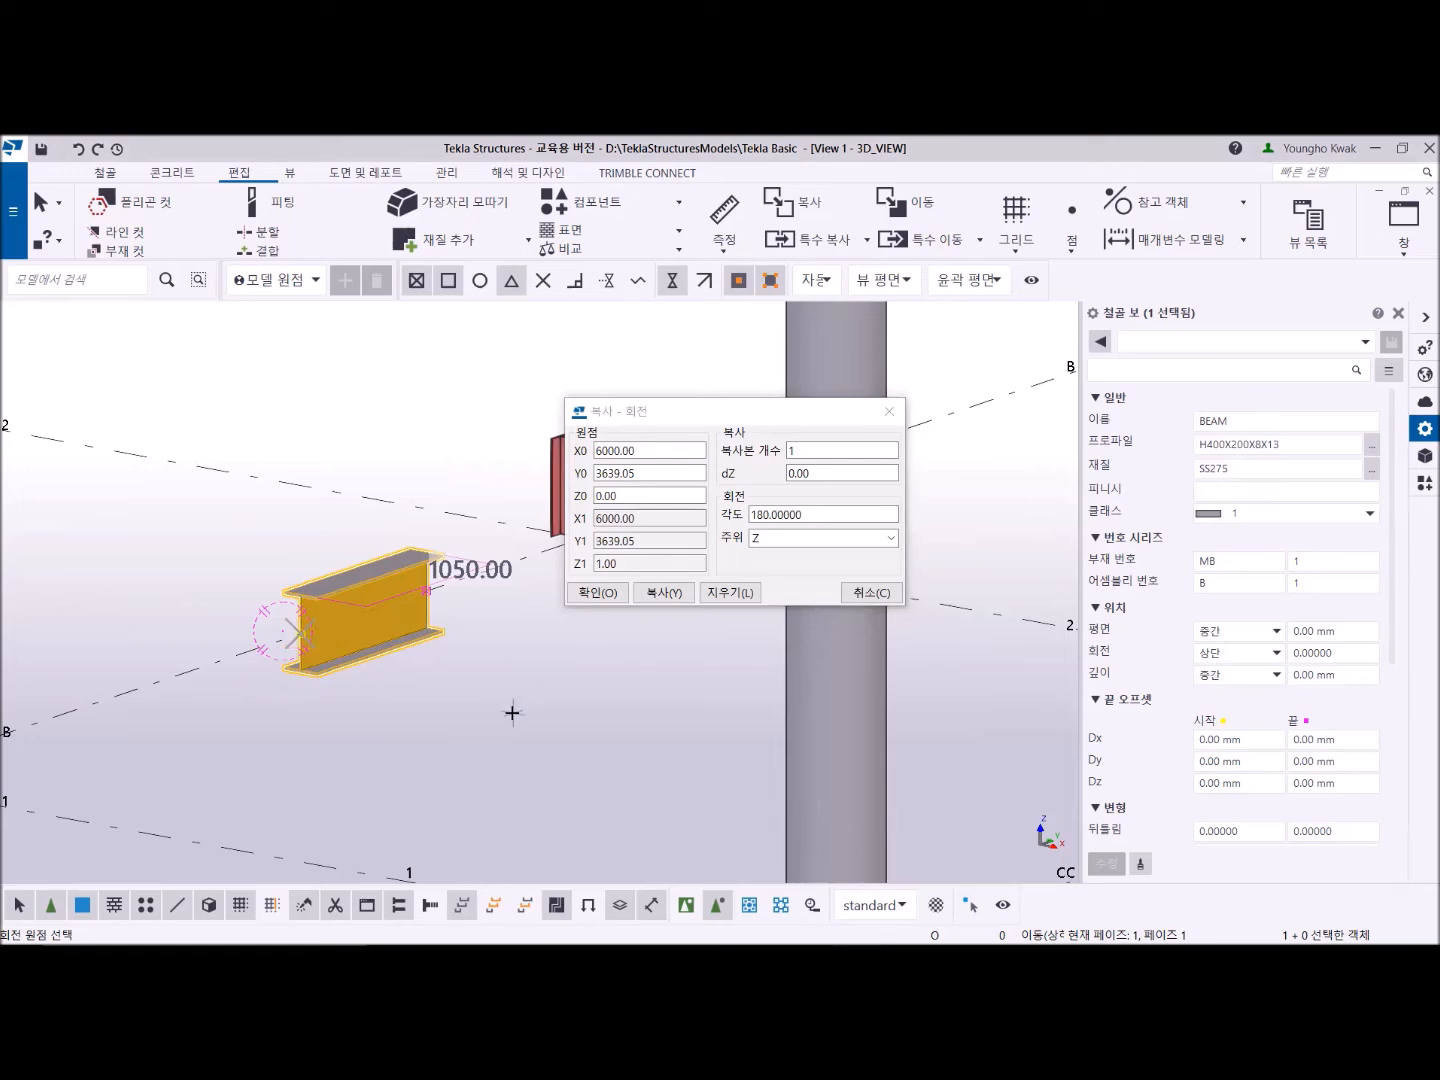
pyautogui.click(810, 538)
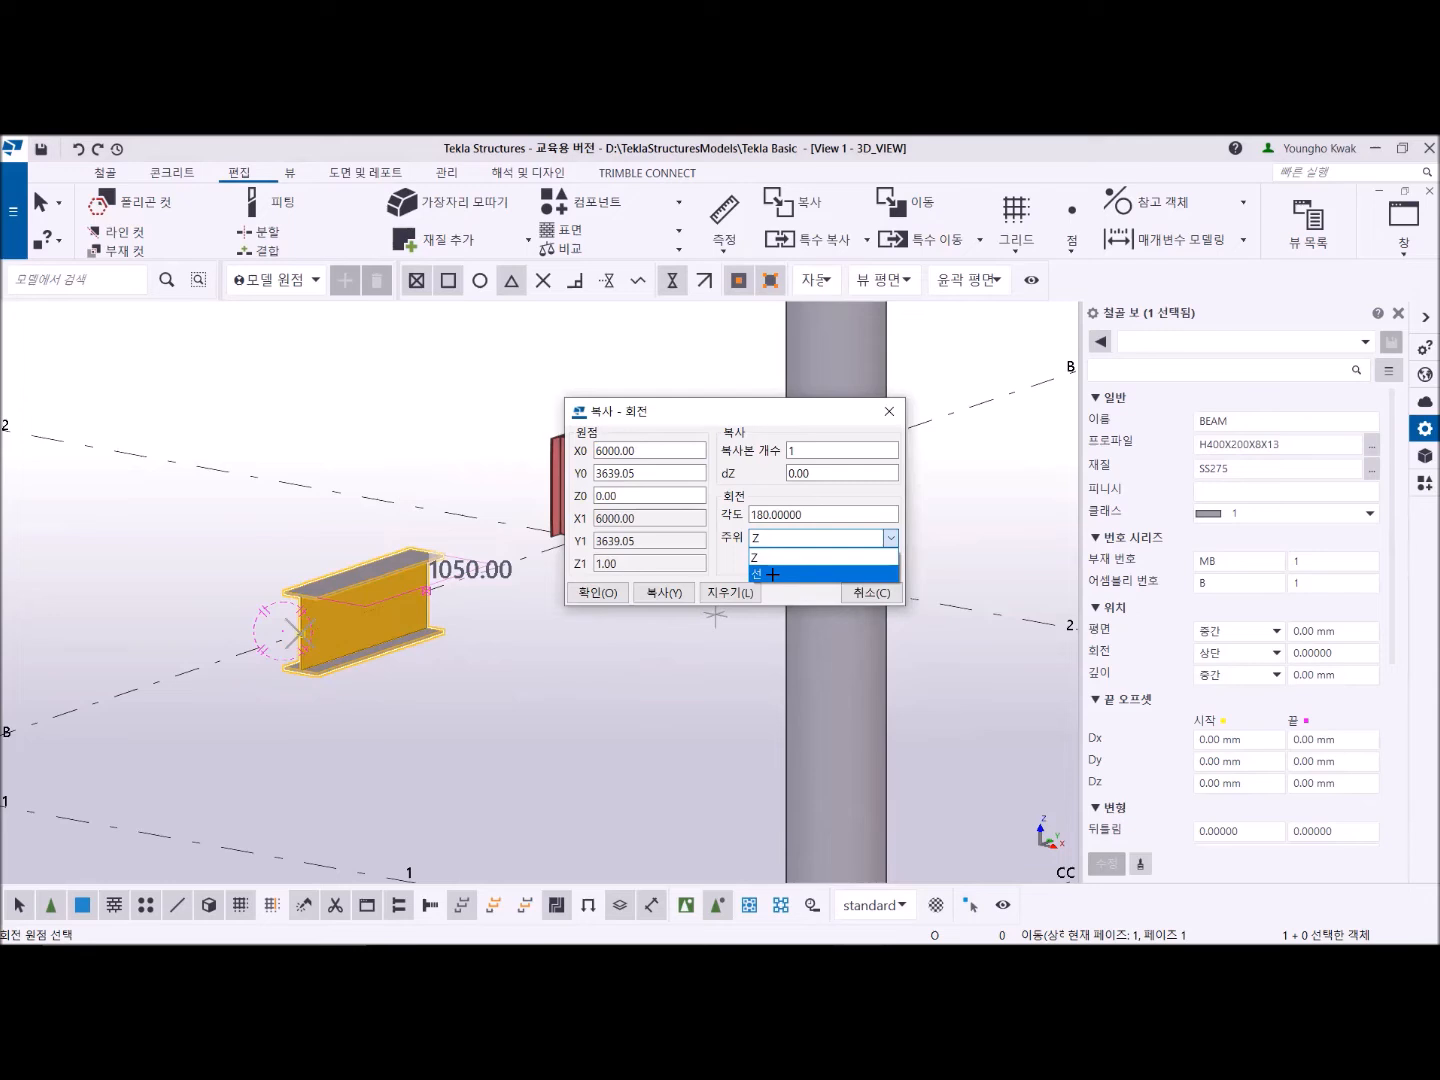
pyautogui.click(772, 573)
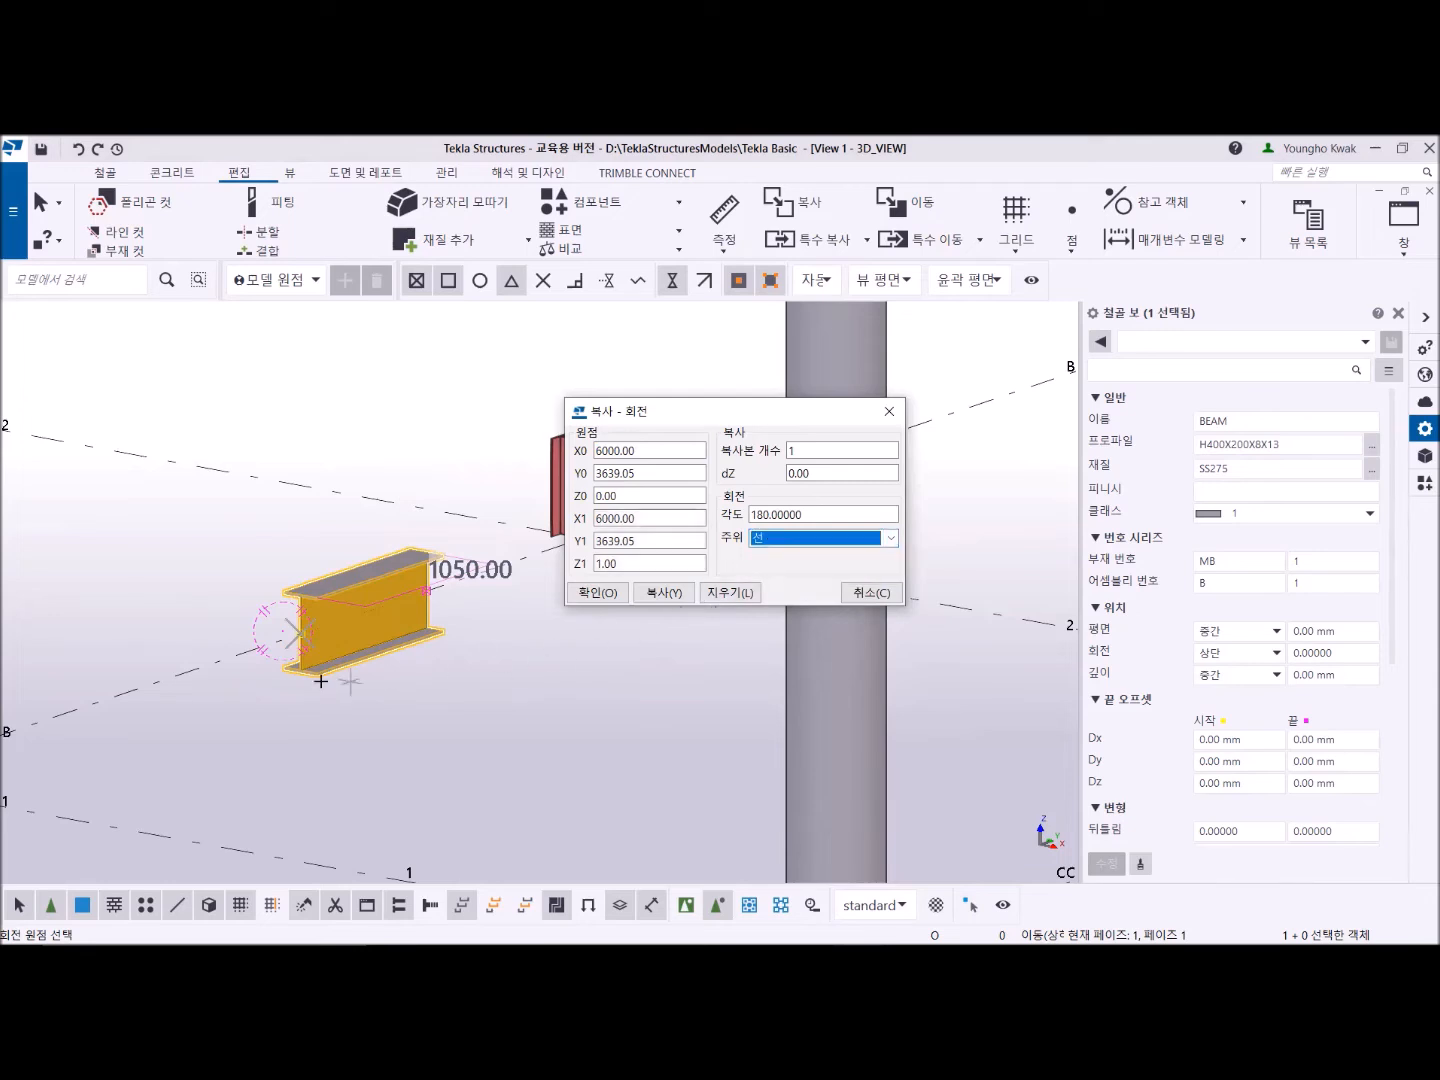
# Step: Define the rotation axis line from the beam's start point on grid line B to the web edge 4 mm away in X
pyautogui.scroll(2, 320, 681)
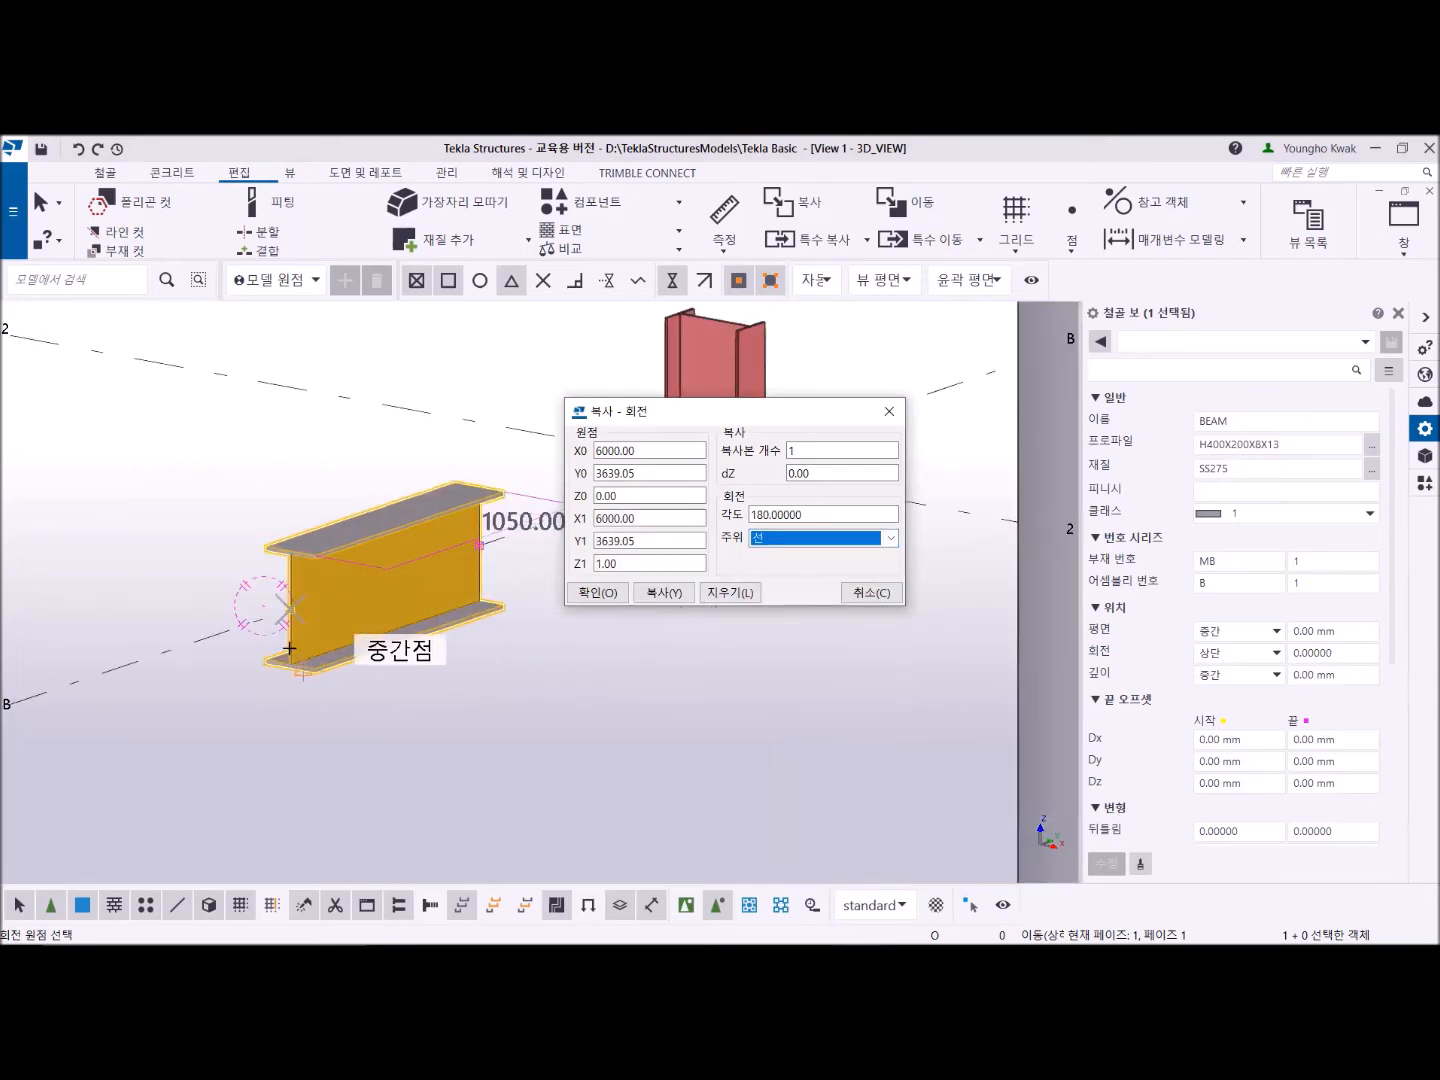
pyautogui.scroll(5, 310, 651)
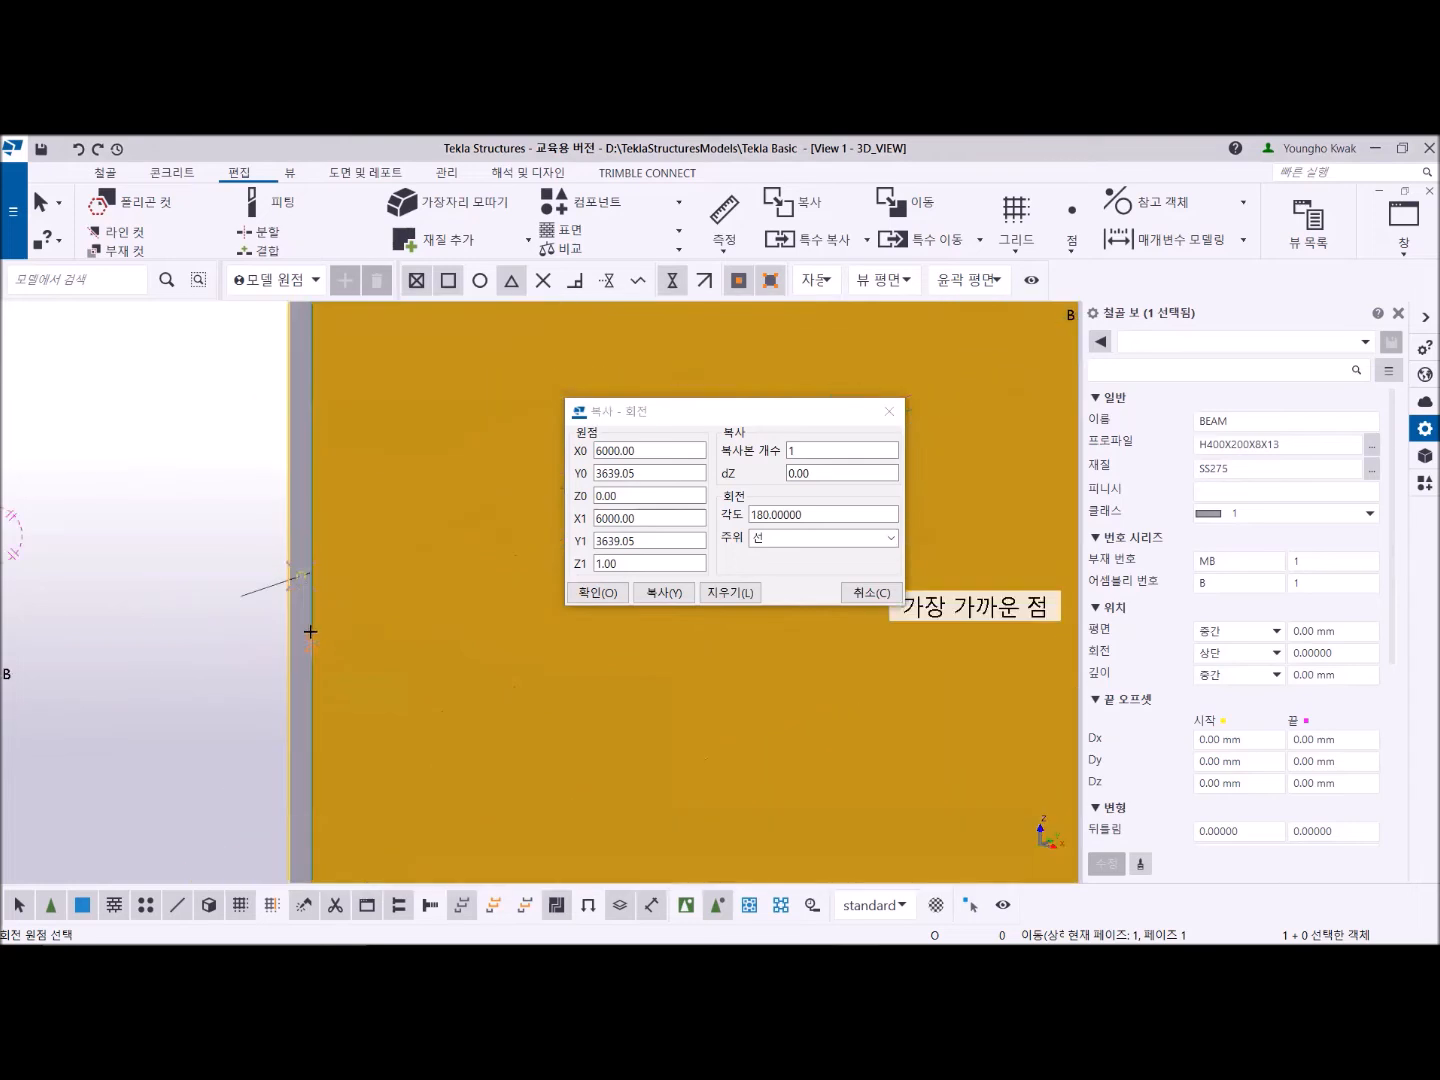
pyautogui.scroll(5, 300, 590)
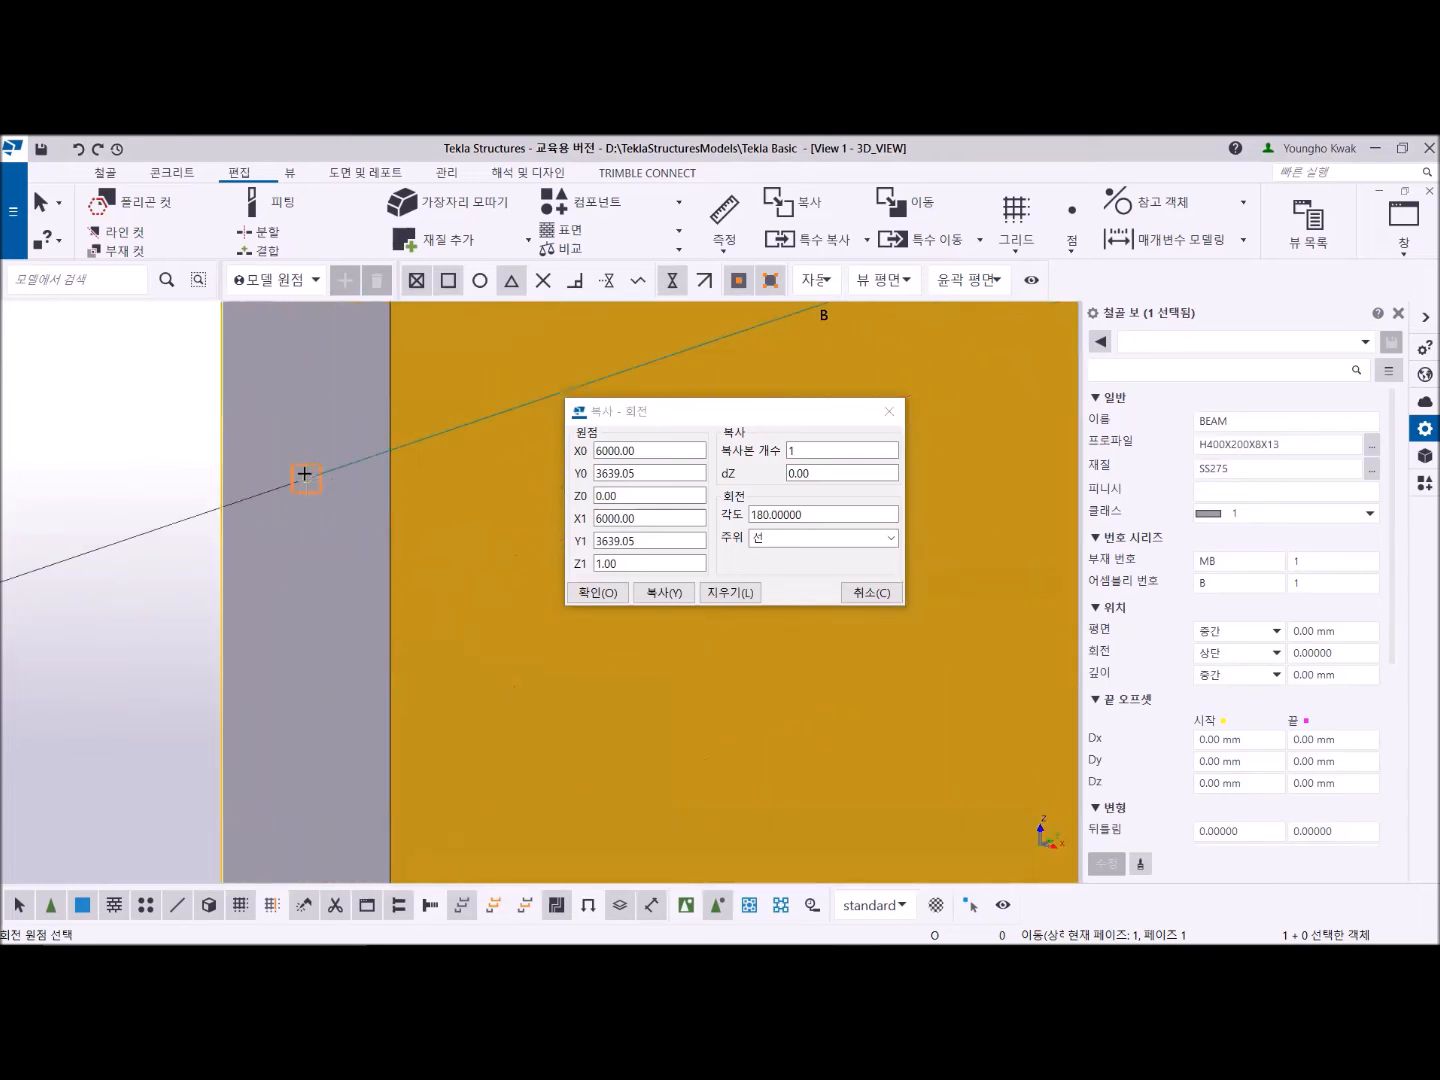
pyautogui.click(303, 474)
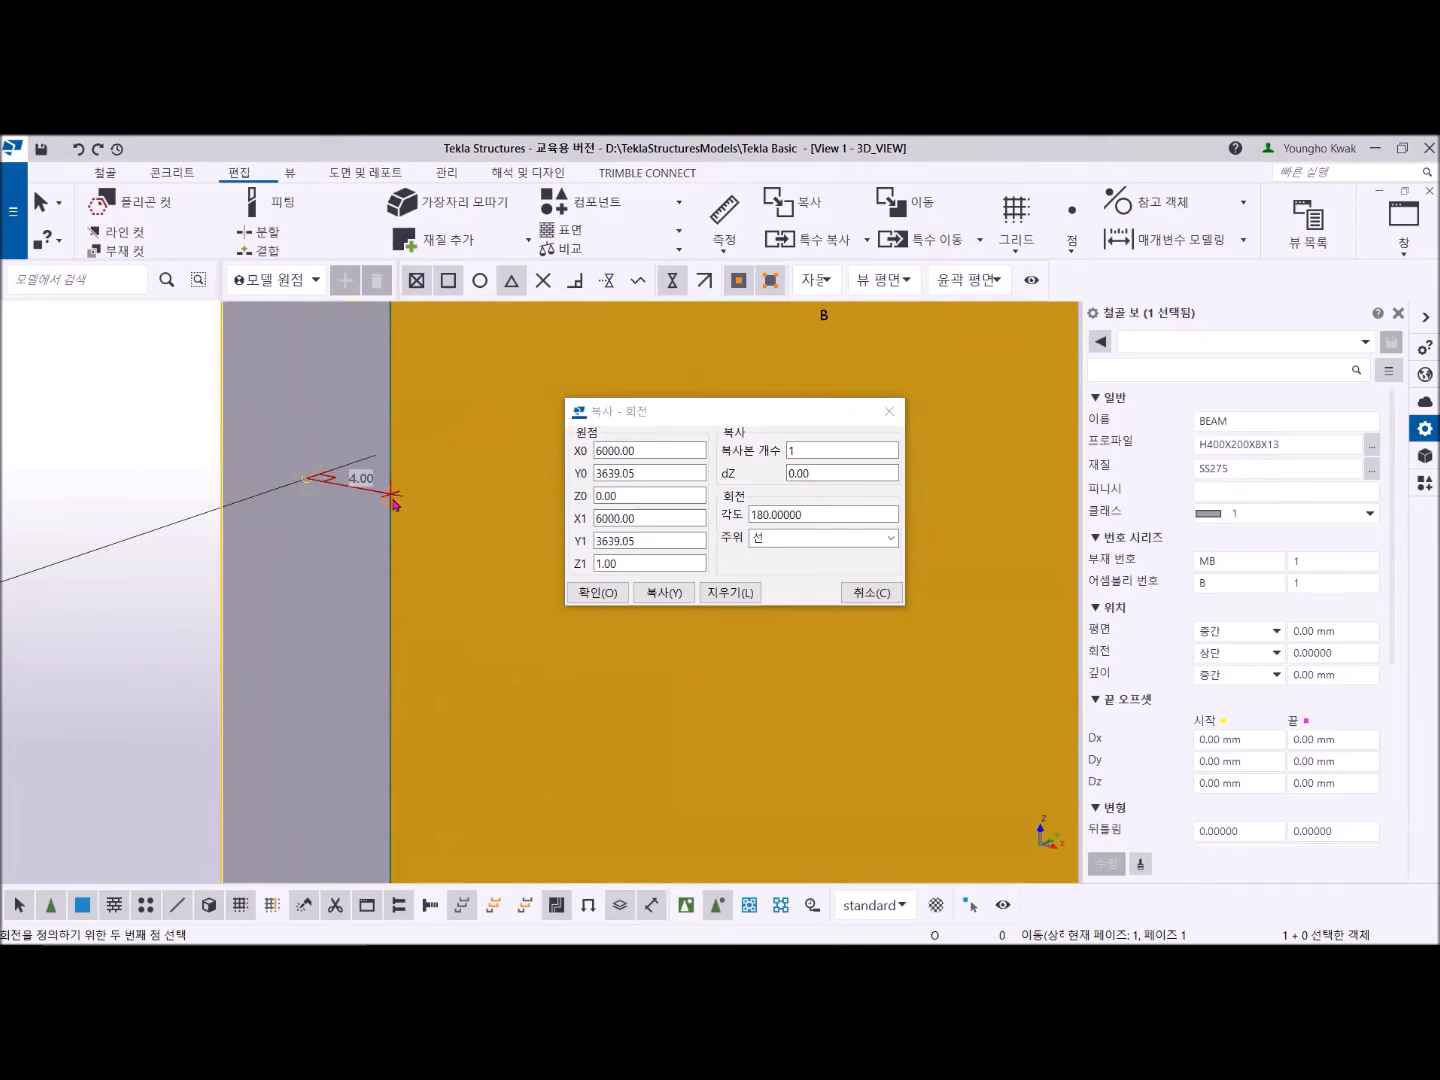
pyautogui.click(392, 498)
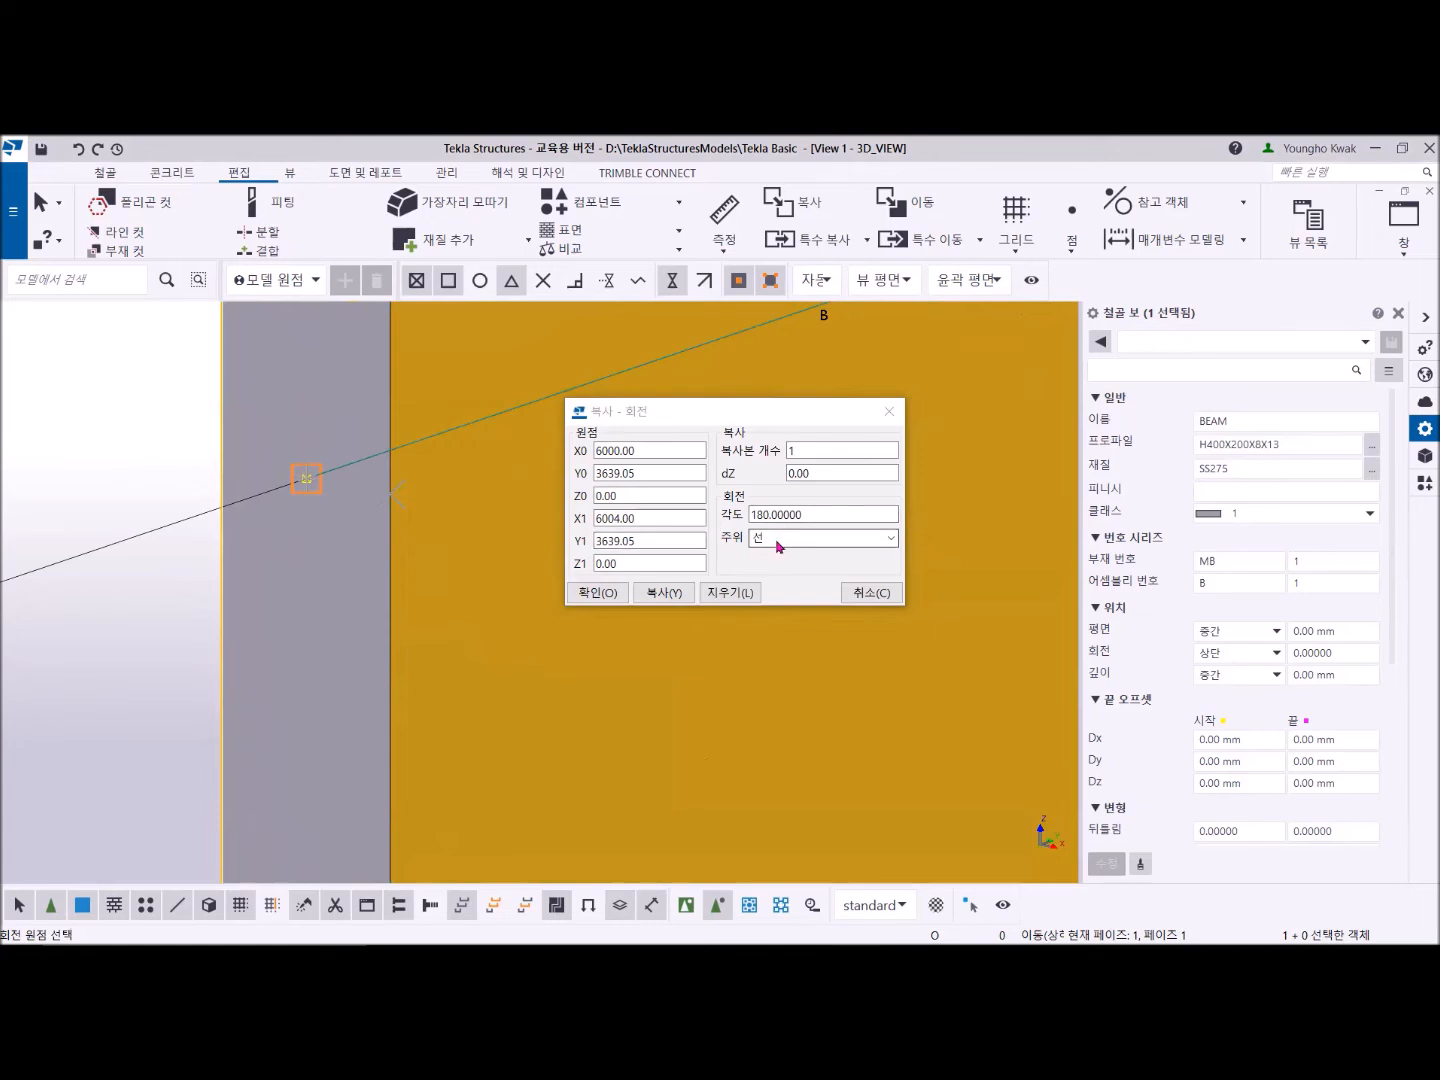
# Step: Set the rotation angle (각도) to 90, create the rotated copy of the beam, and end the copy command
pyautogui.scroll(-5, 283, 575)
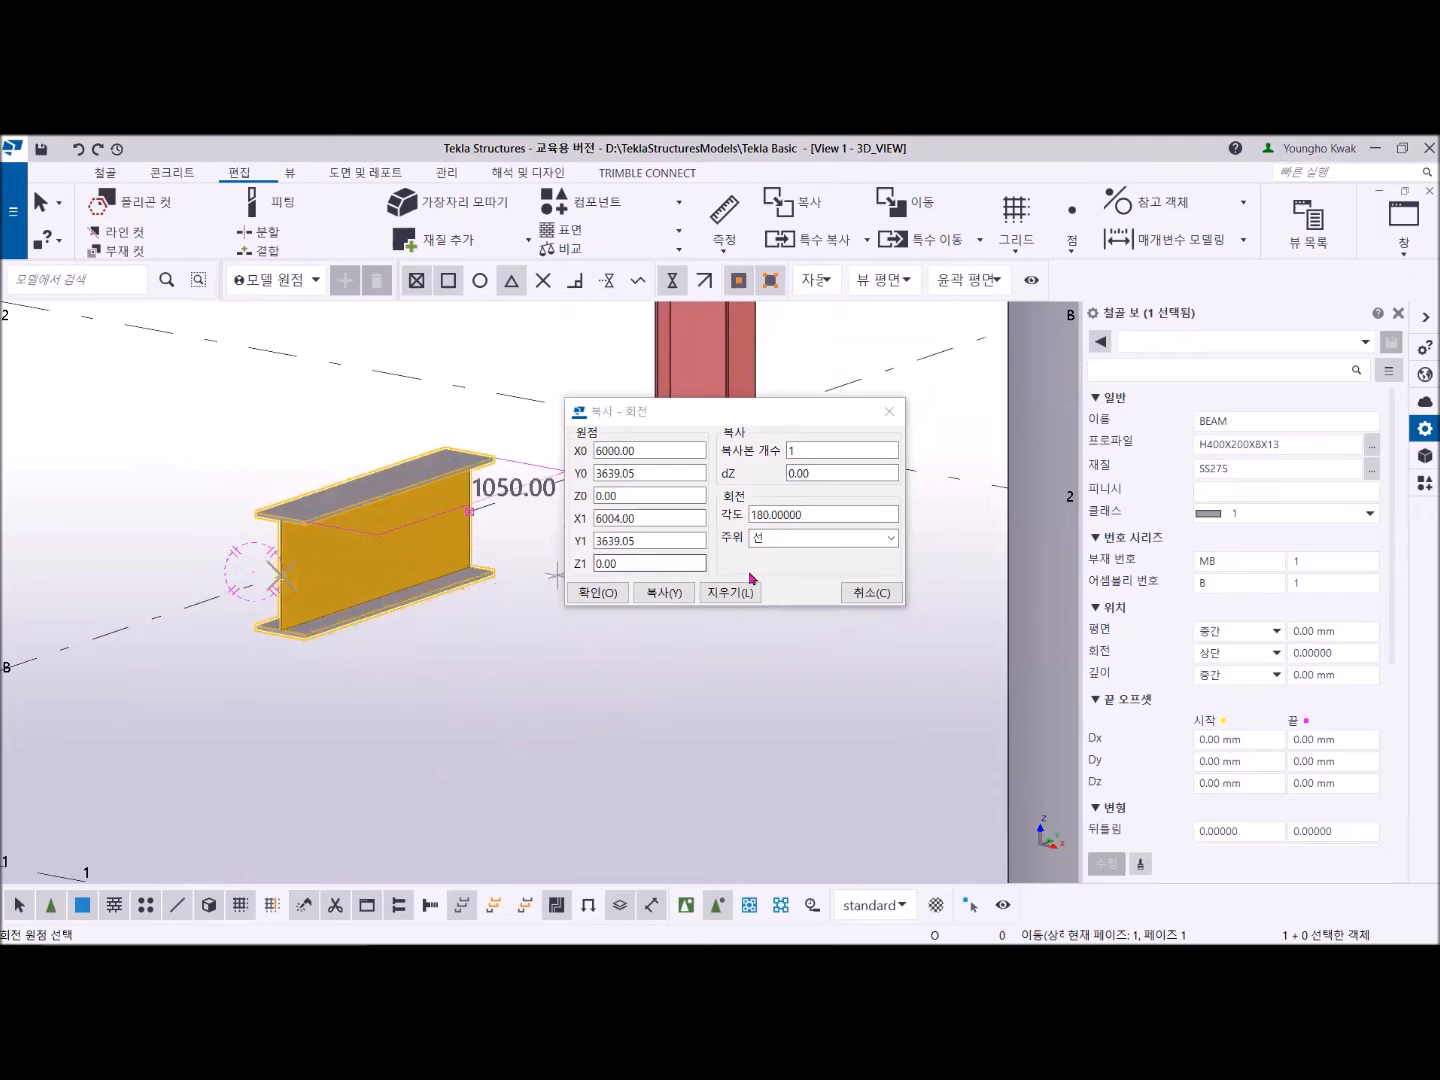
pyautogui.click(833, 515)
pyautogui.moveTo(834, 515); pyautogui.dragTo(667, 531)
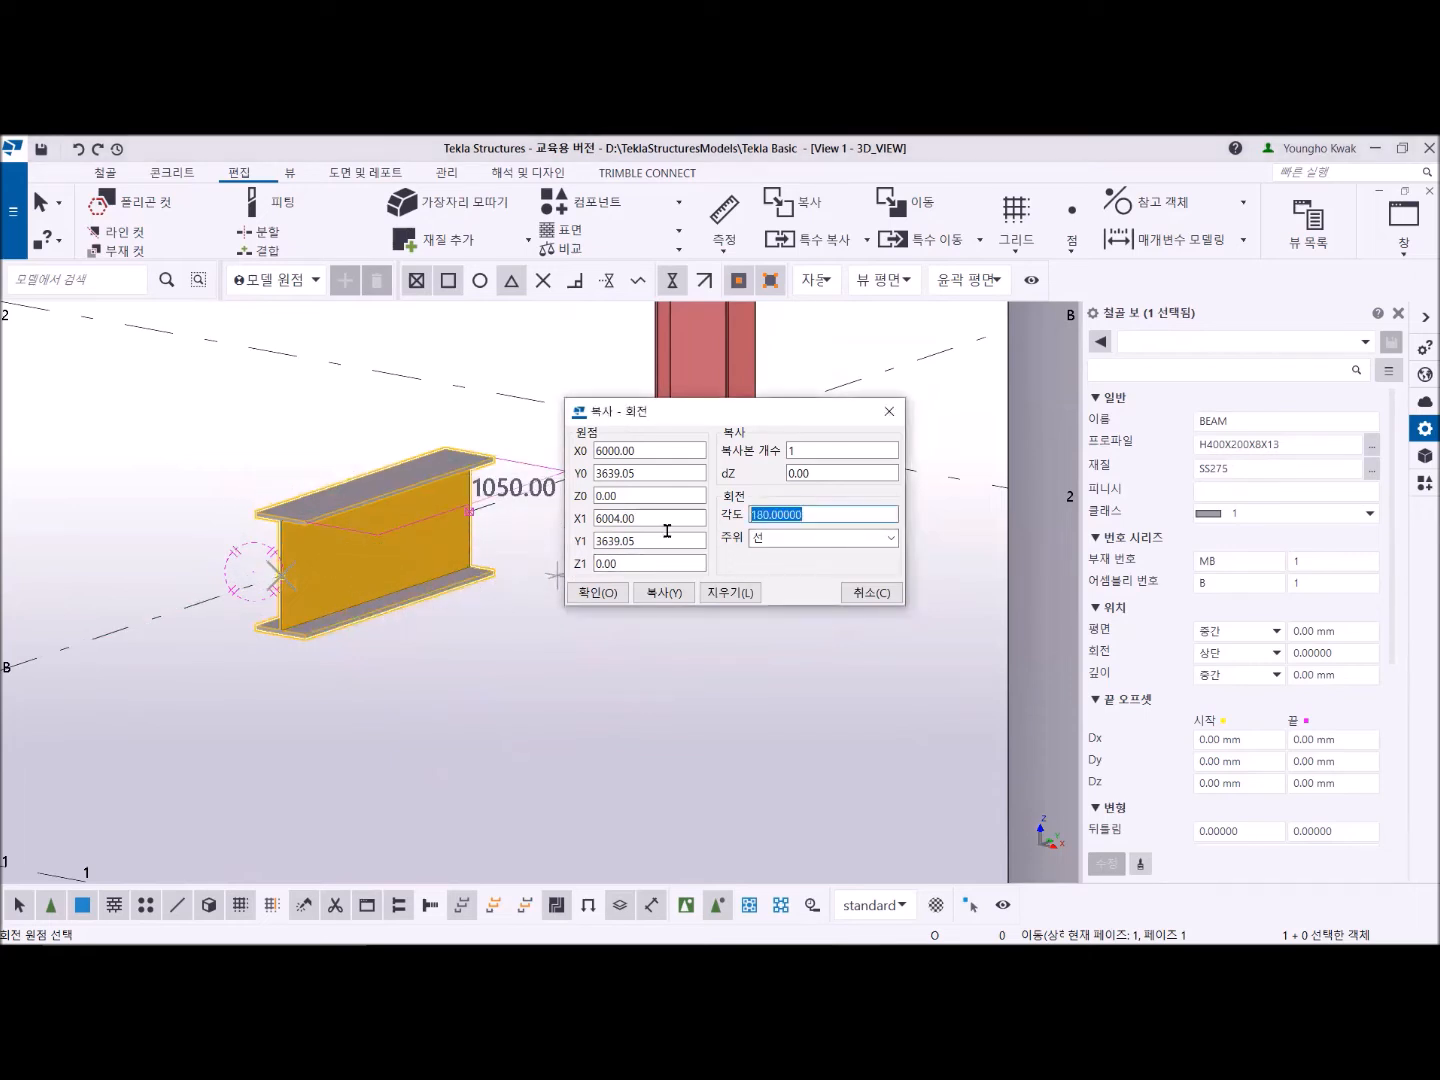
pyautogui.write('90')
pyautogui.click(644, 594)
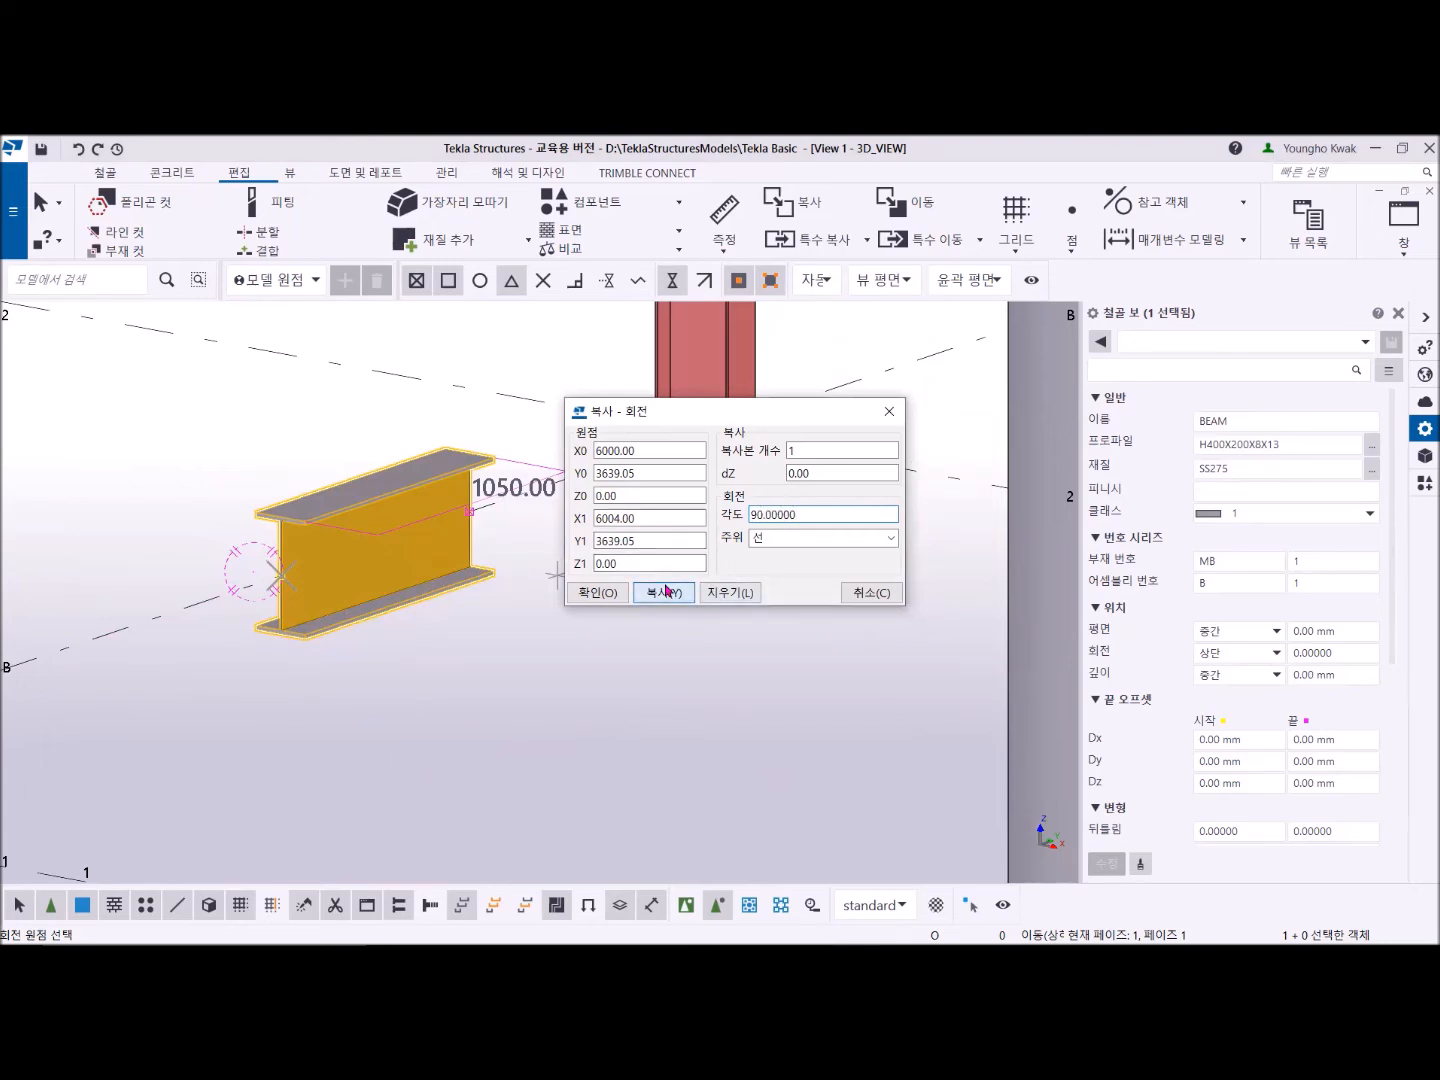
pyautogui.rightClick(61, 462)
pyautogui.click(87, 473)
pyautogui.scroll(-6, 571, 549)
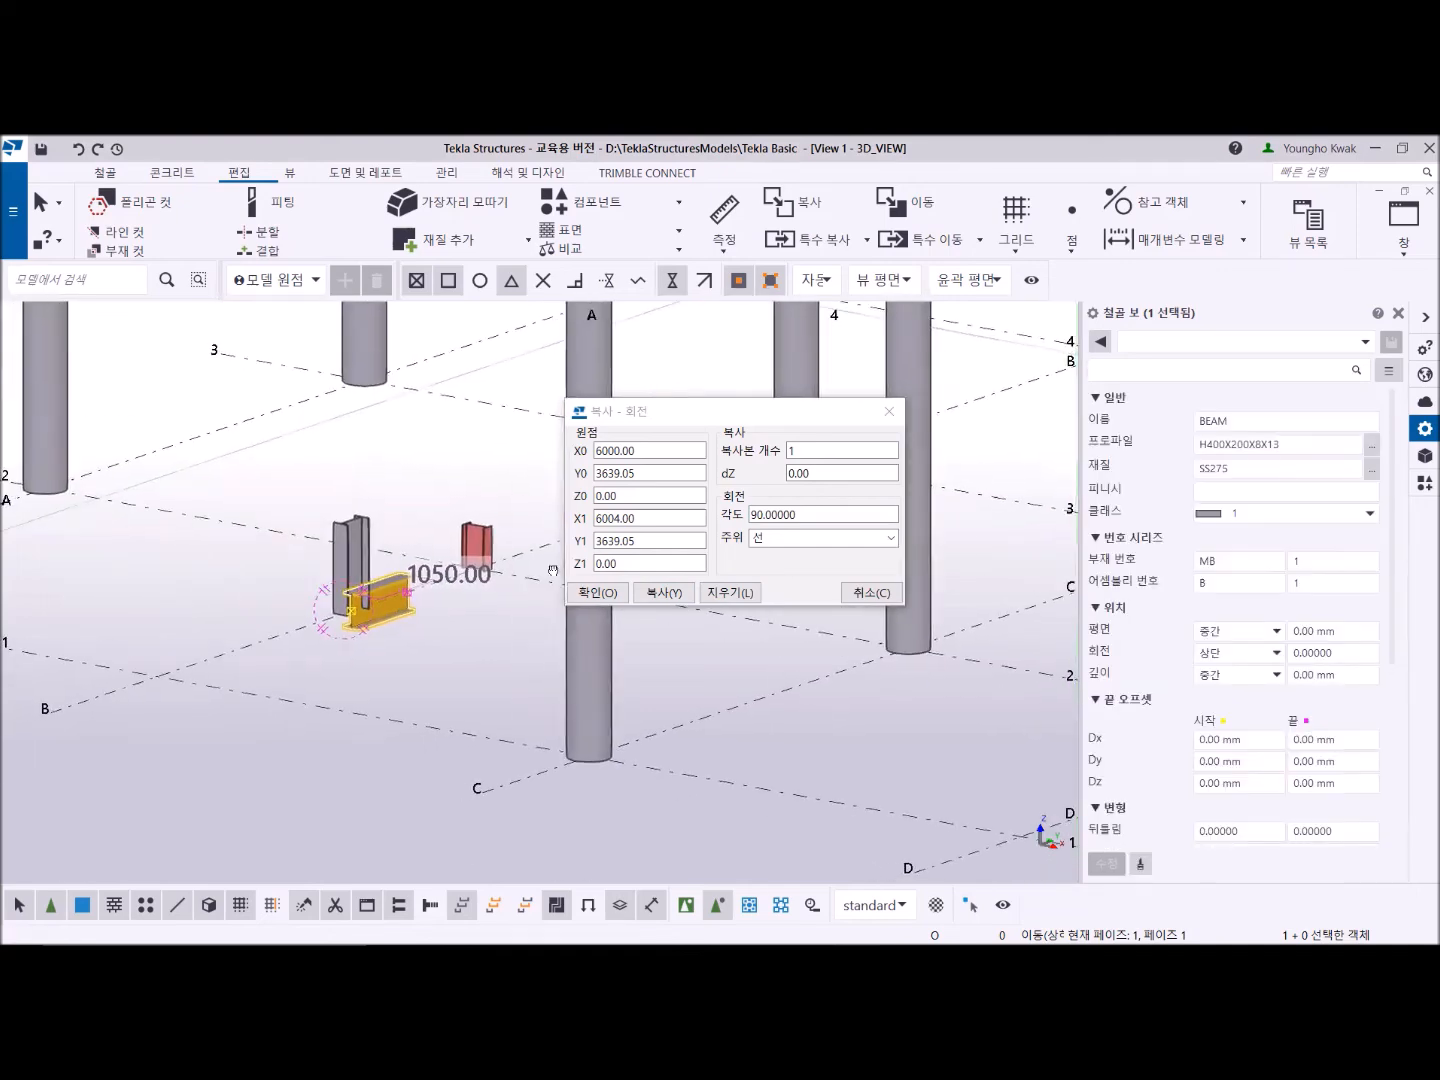
pyautogui.scroll(8, 572, 549)
pyautogui.press('Escape')
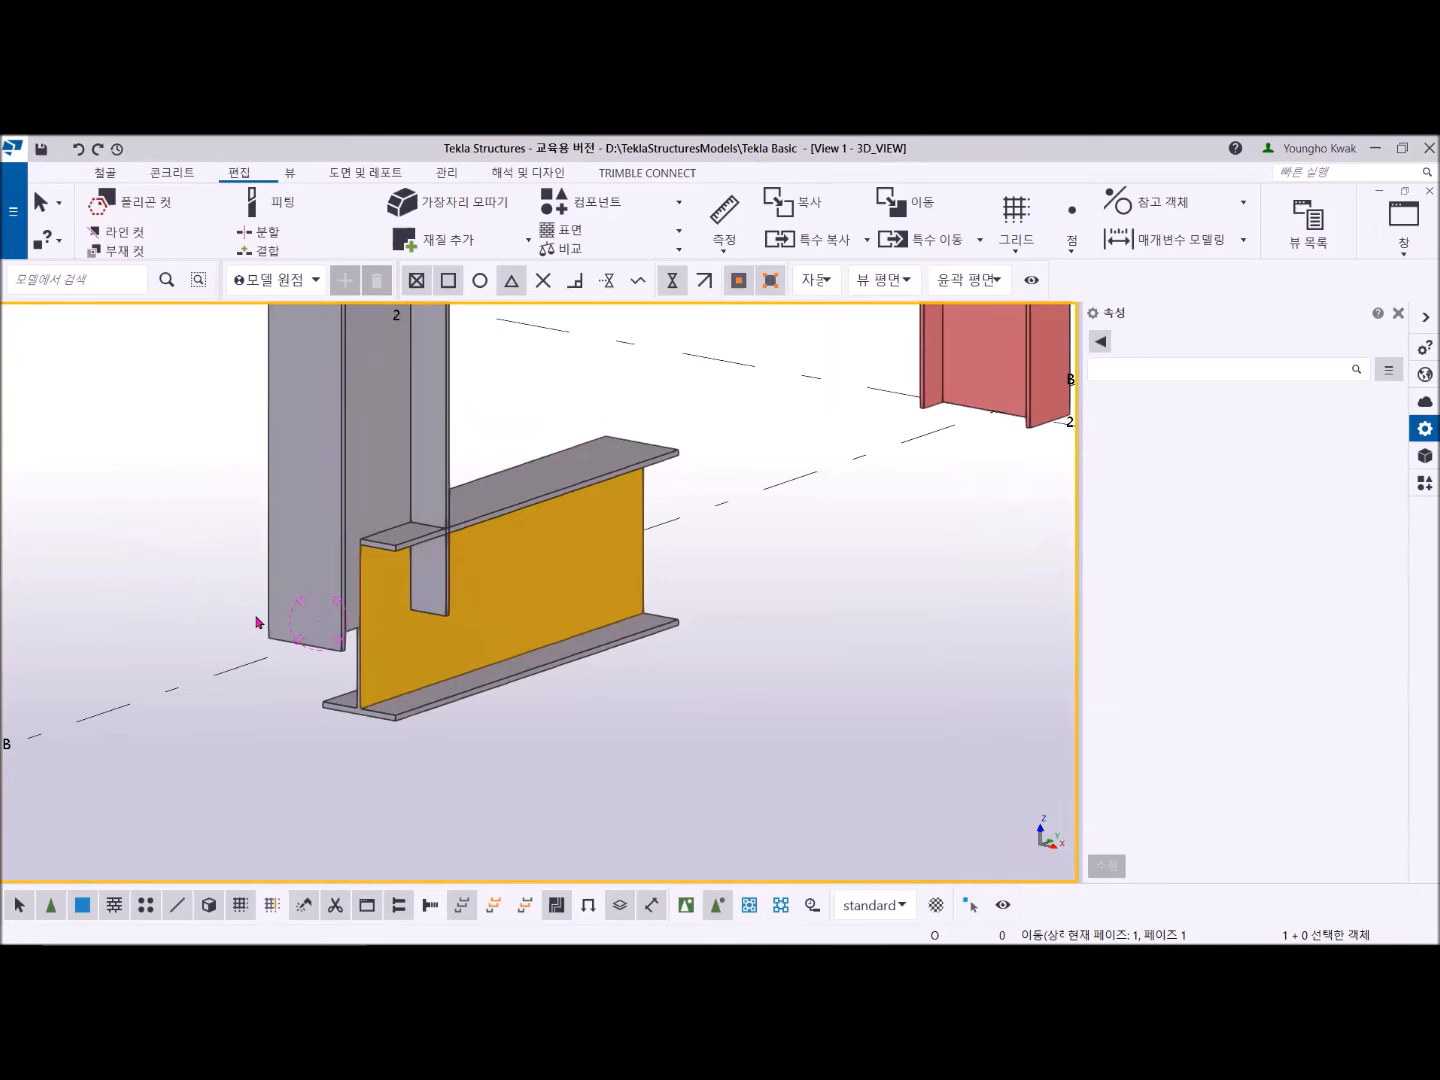
# Step: Add a surface to the web face of the upright beam copy with the 표면을 면에 추가 command
pyautogui.scroll(-5, 256, 622)
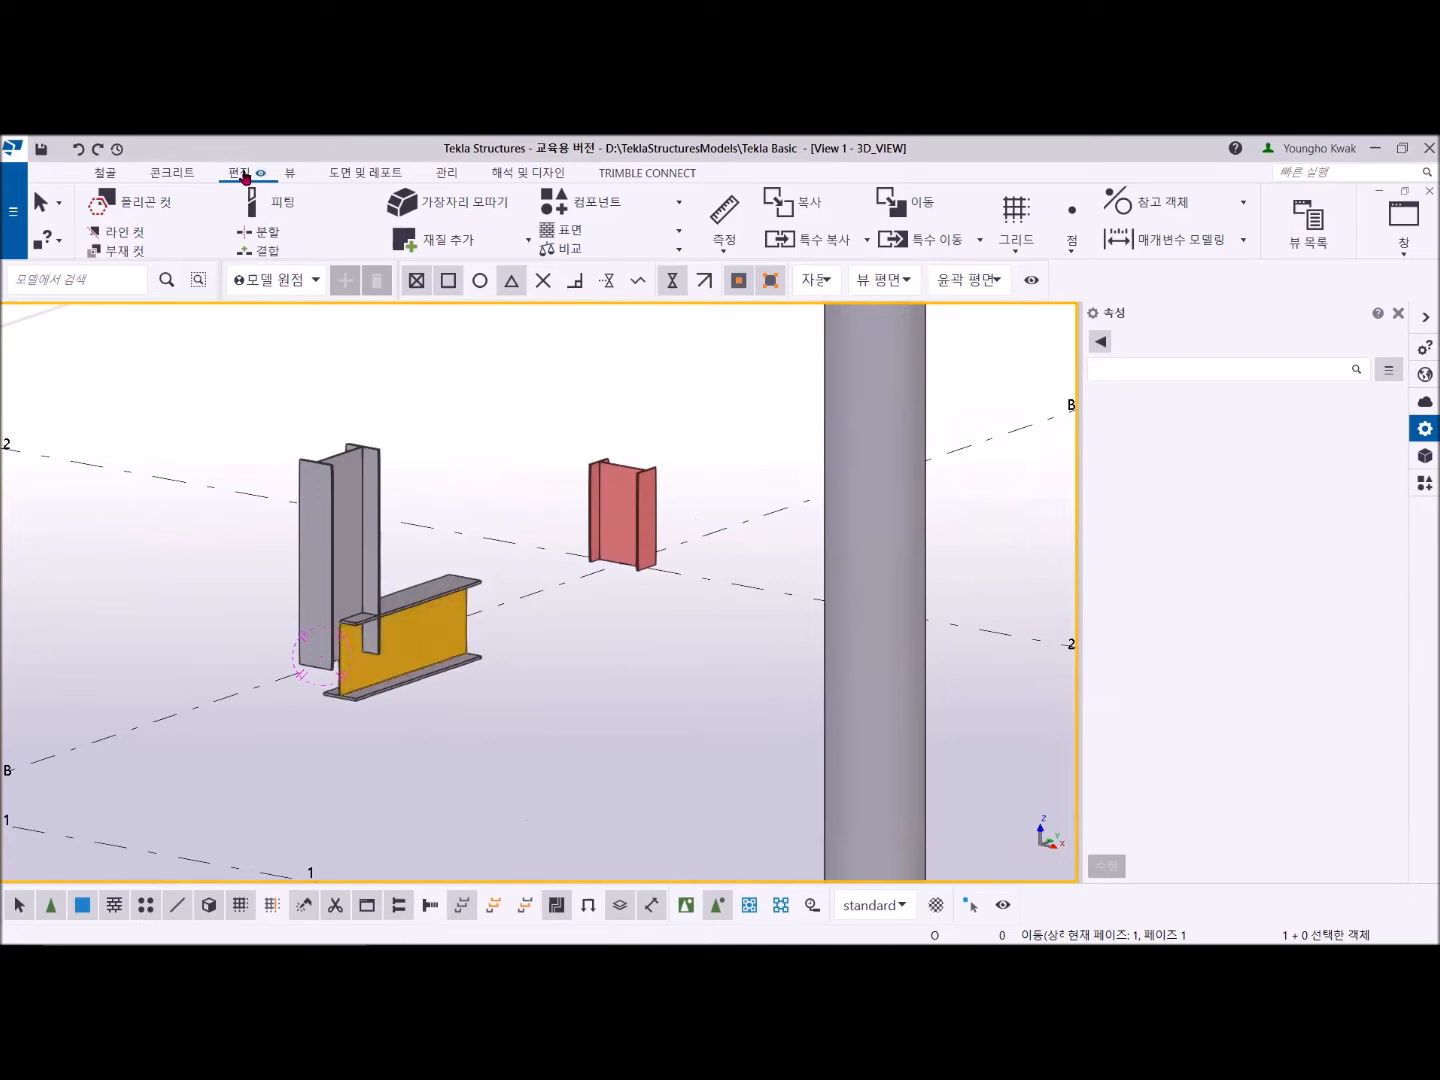
pyautogui.moveTo(224, 280); pyautogui.dragTo(459, 304)
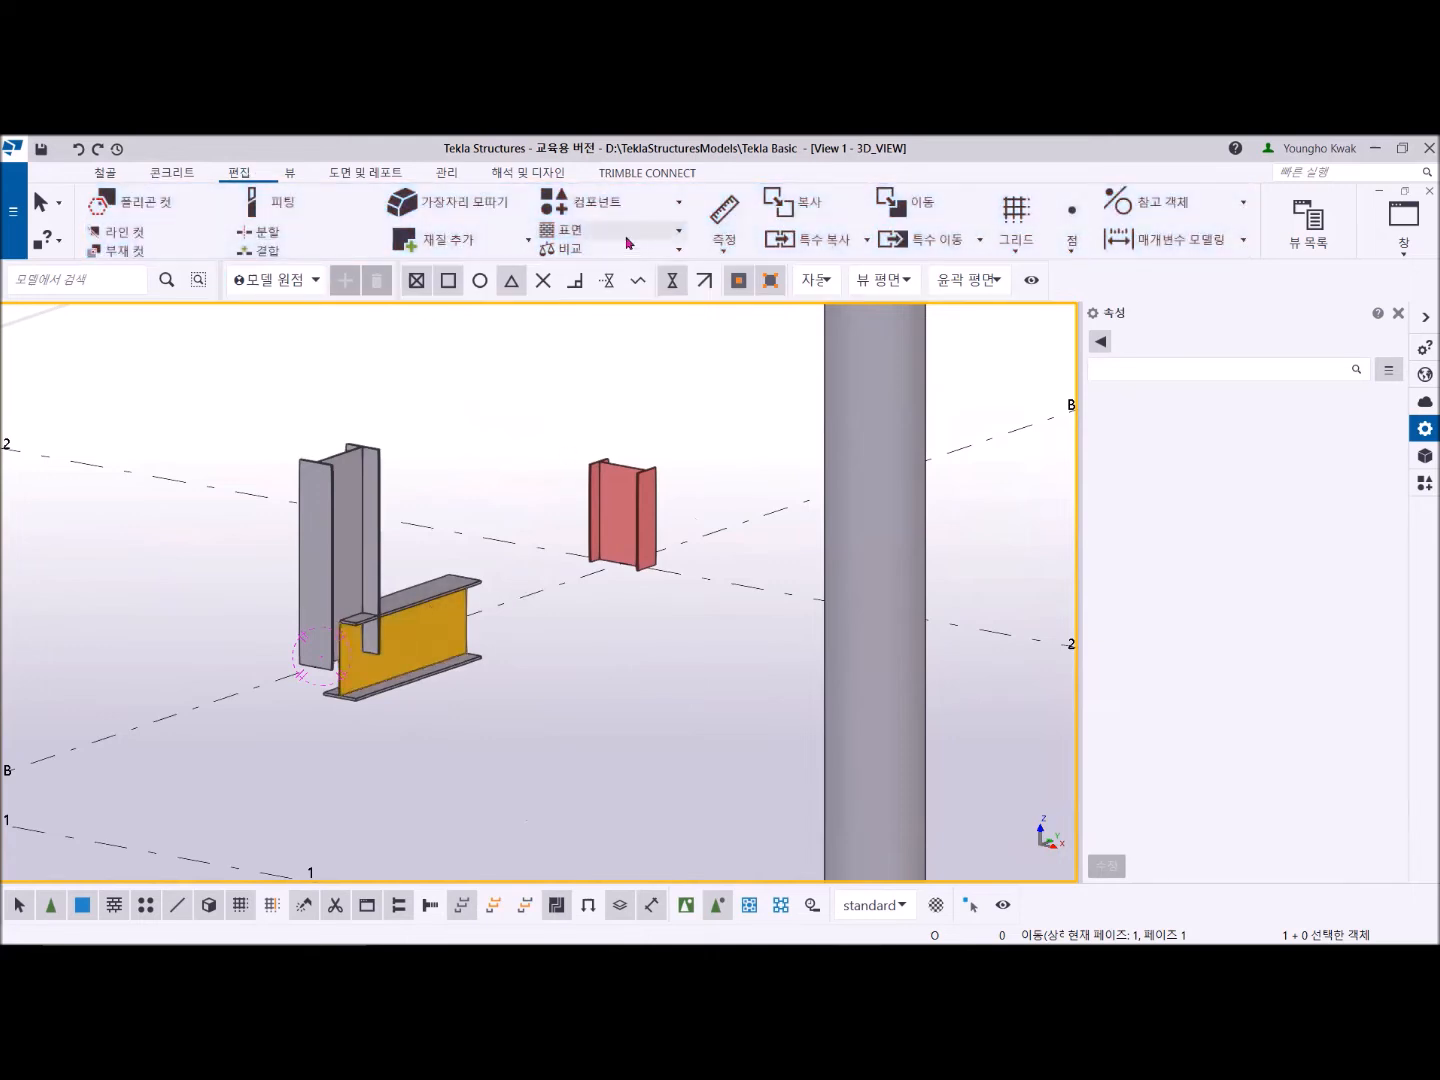
pyautogui.click(626, 240)
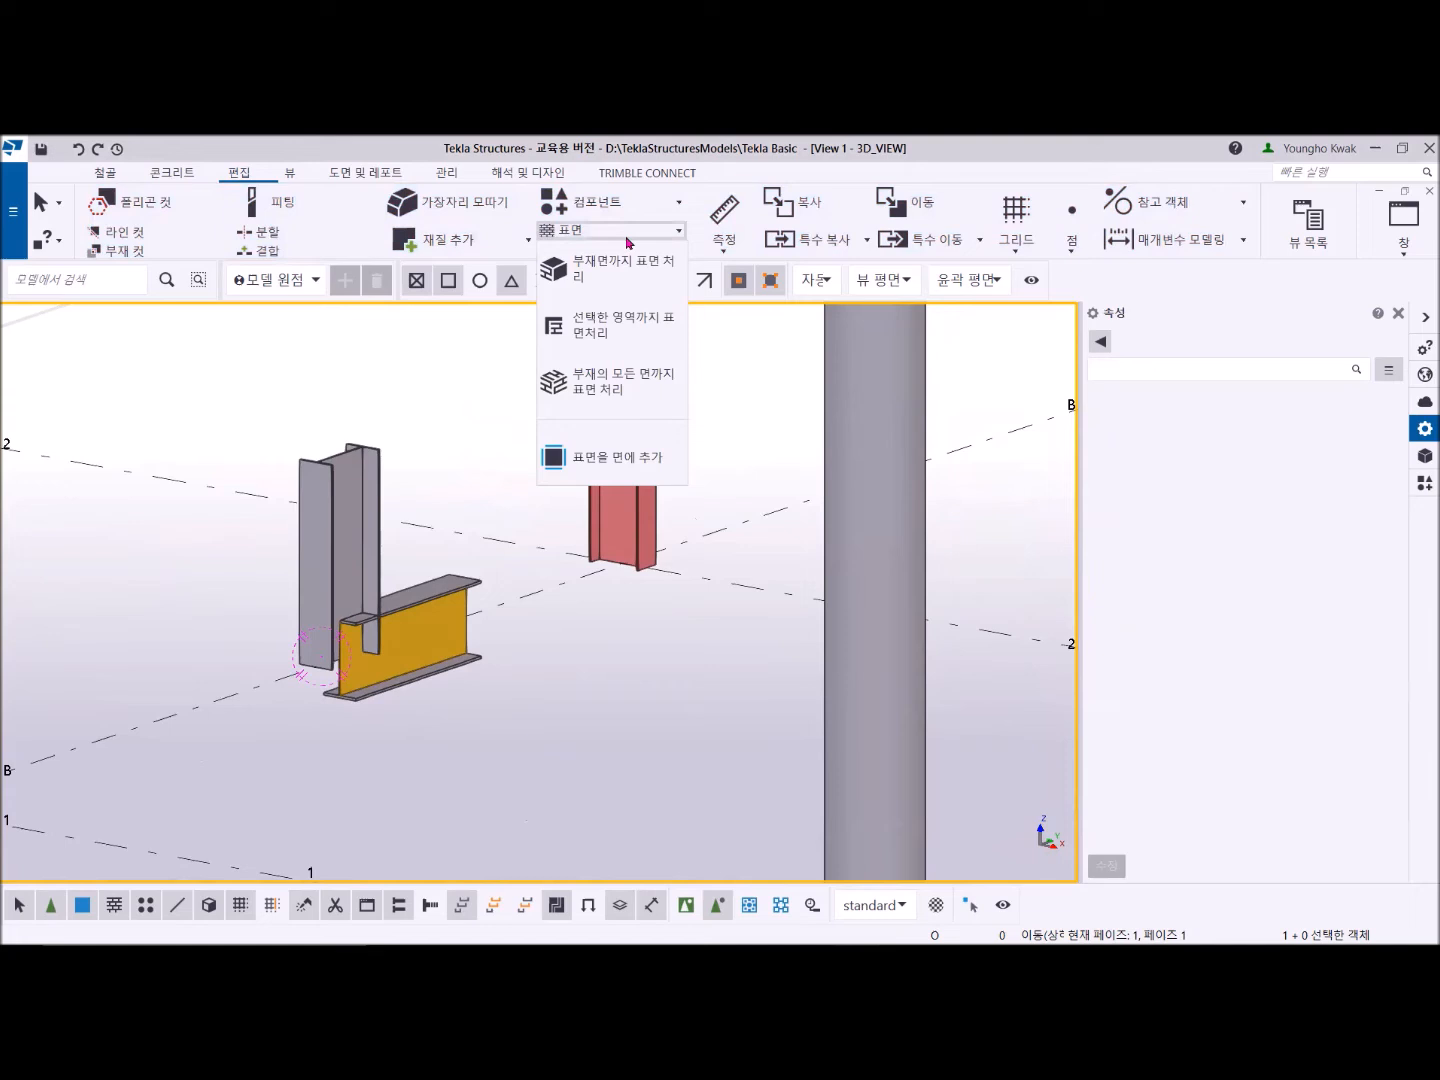
pyautogui.click(625, 456)
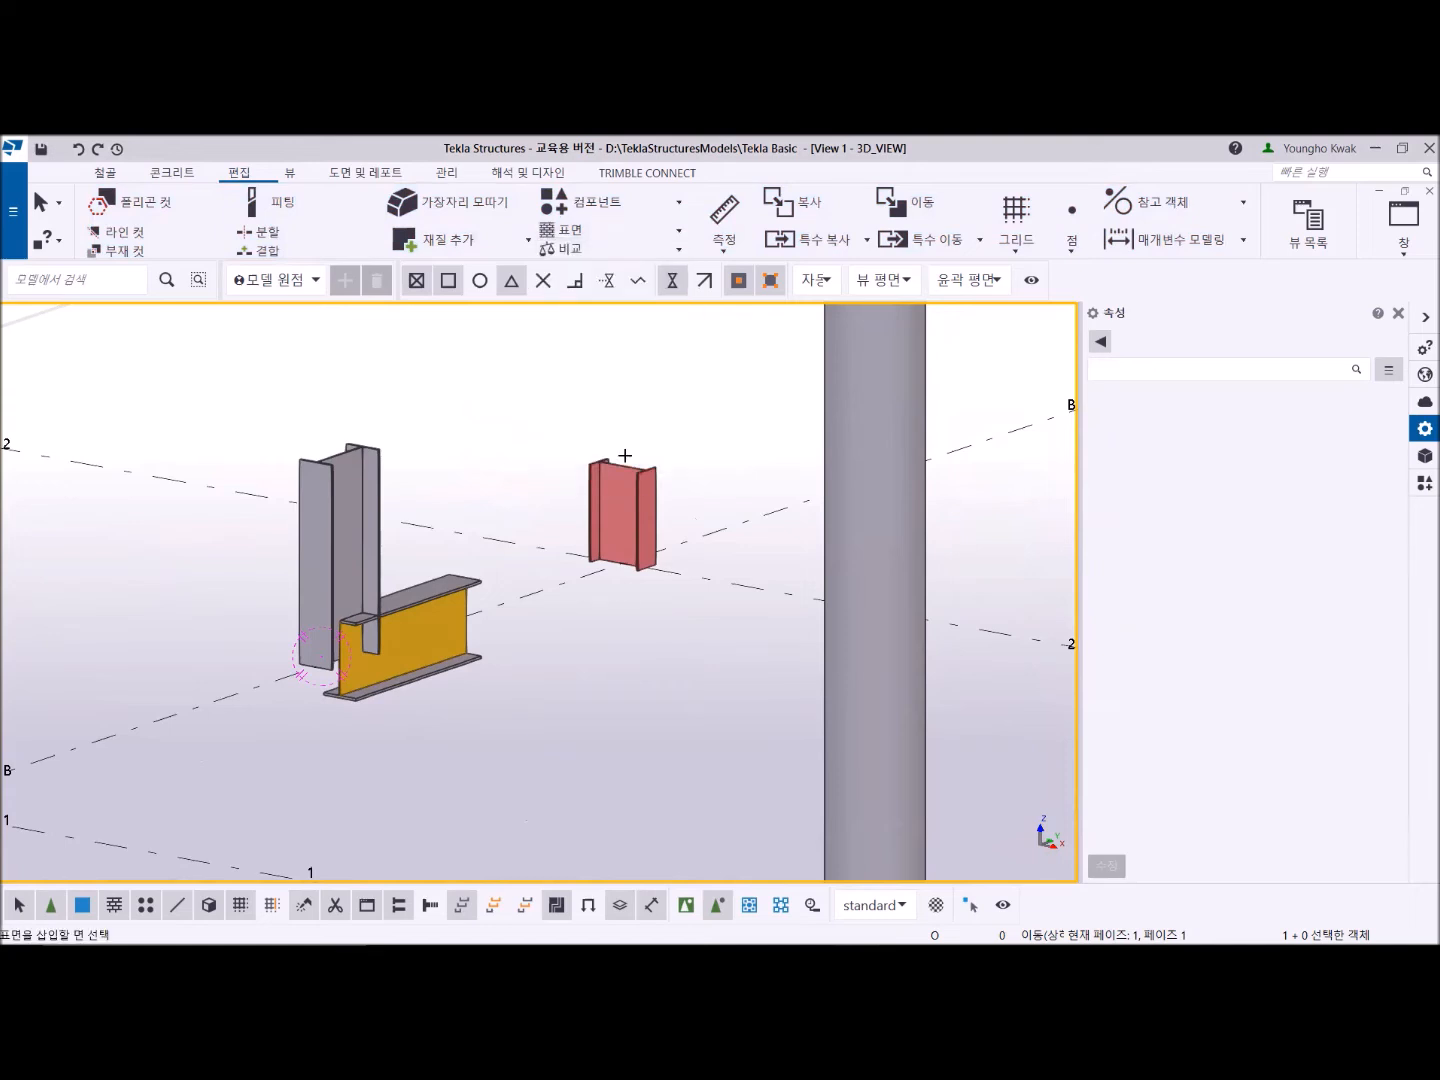
pyautogui.click(346, 540)
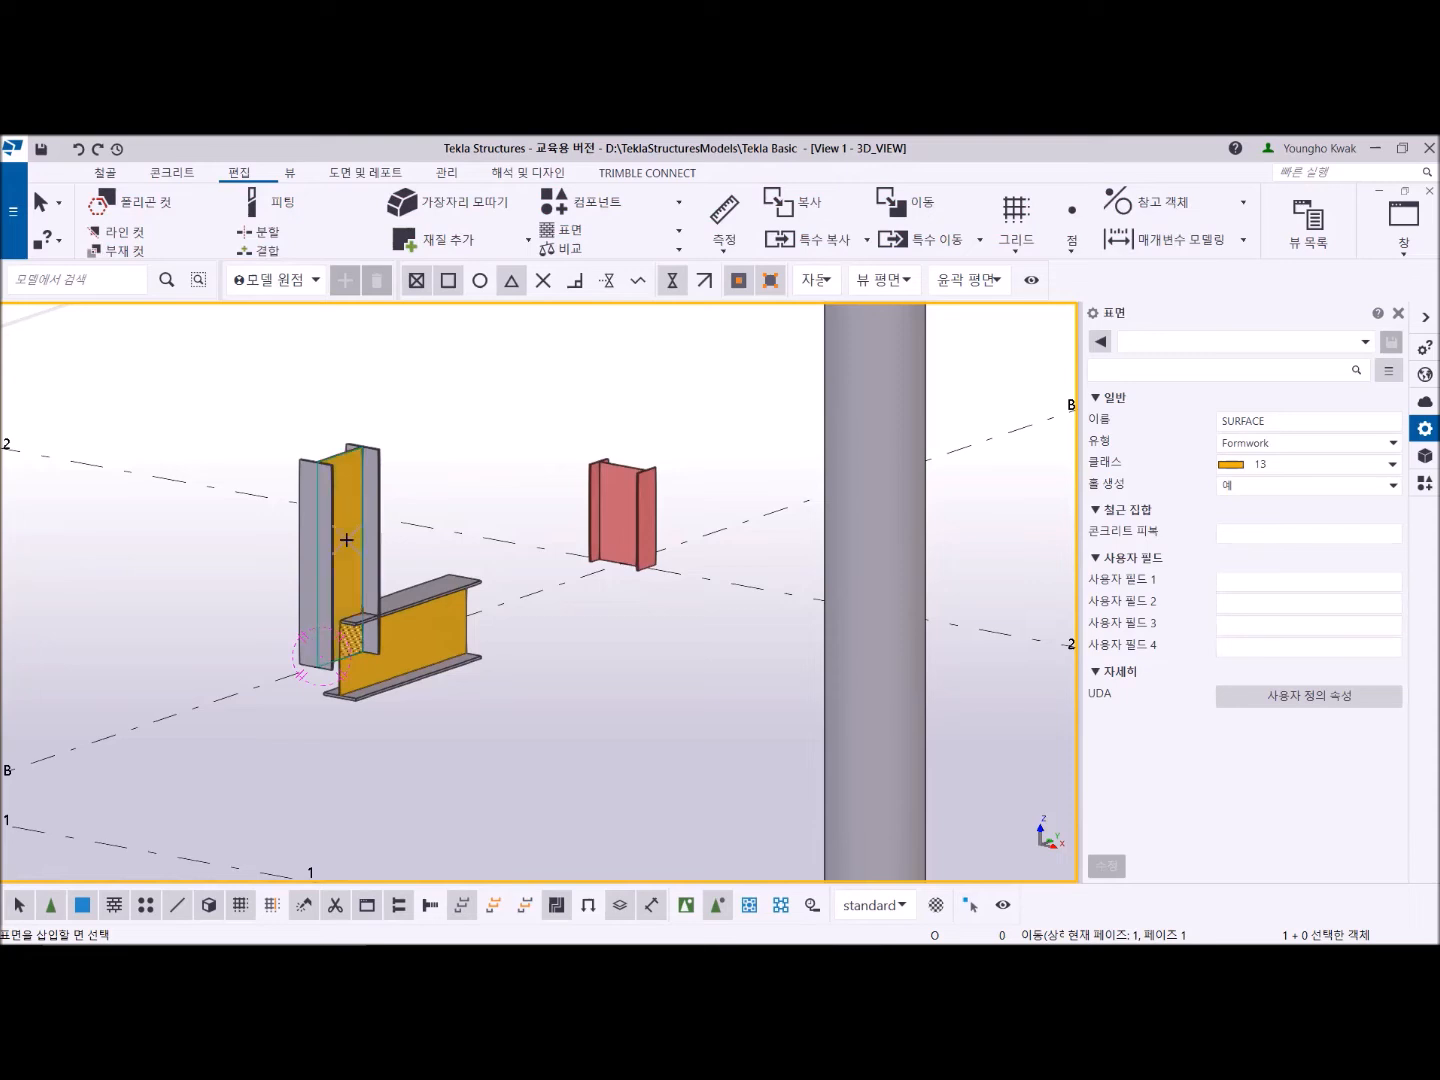
pyautogui.rightClick(443, 382)
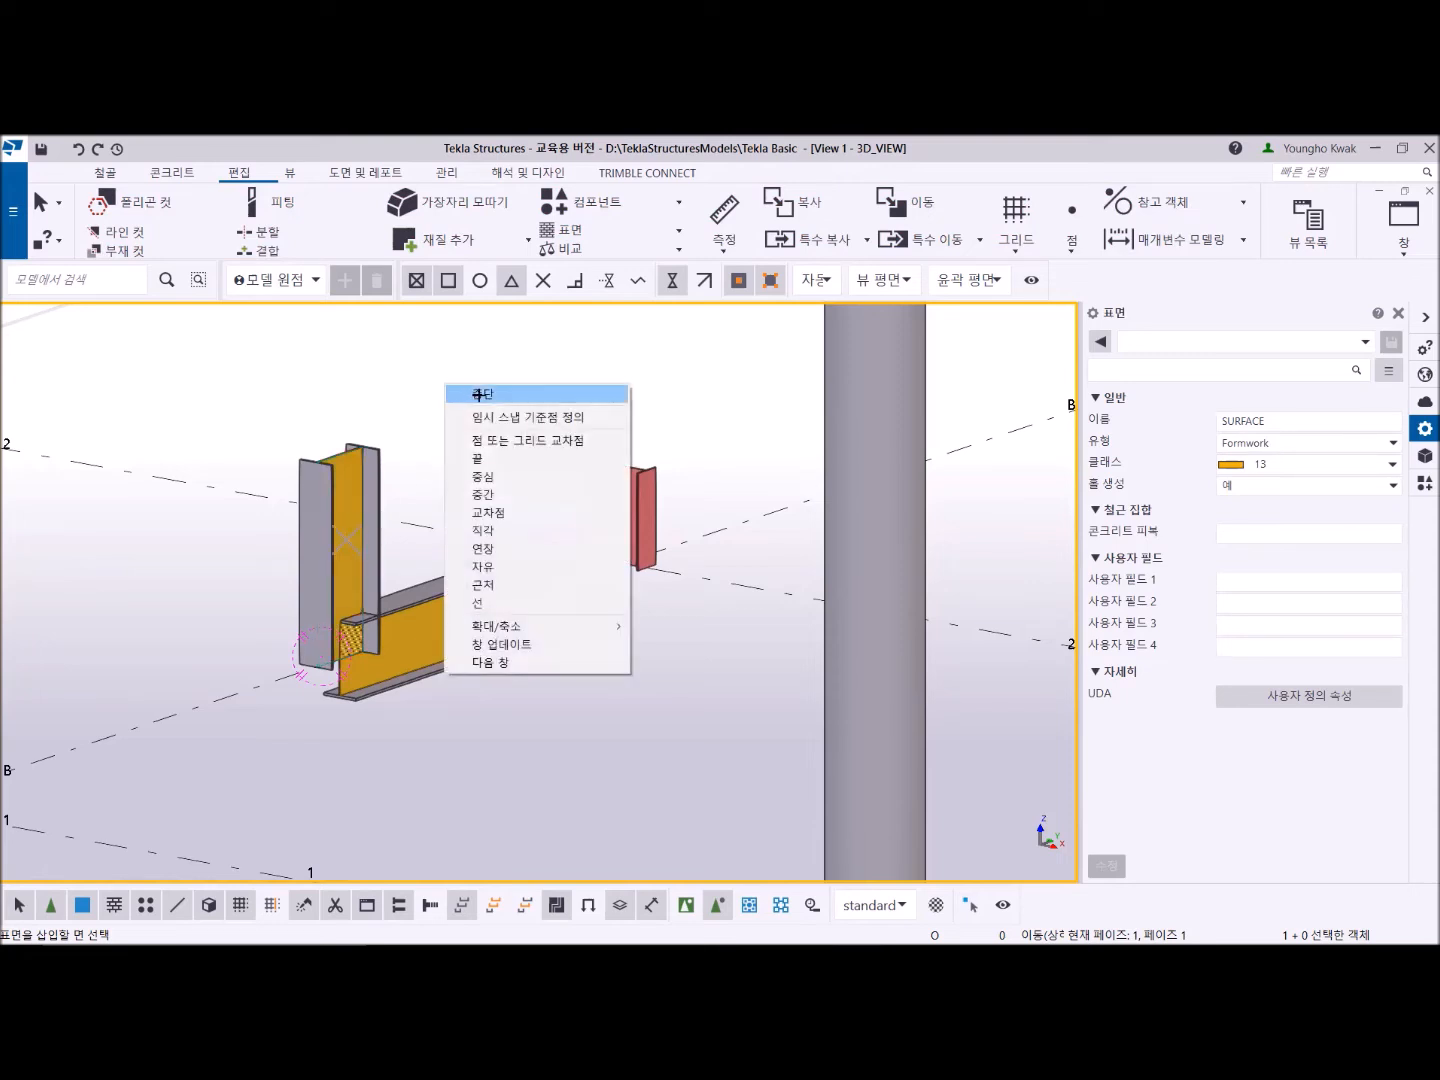
# Step: Move the upright beam copy together with its web surface along grid line B, clear of the horizontal beam
pyautogui.click(481, 394)
pyautogui.scroll(3, 428, 567)
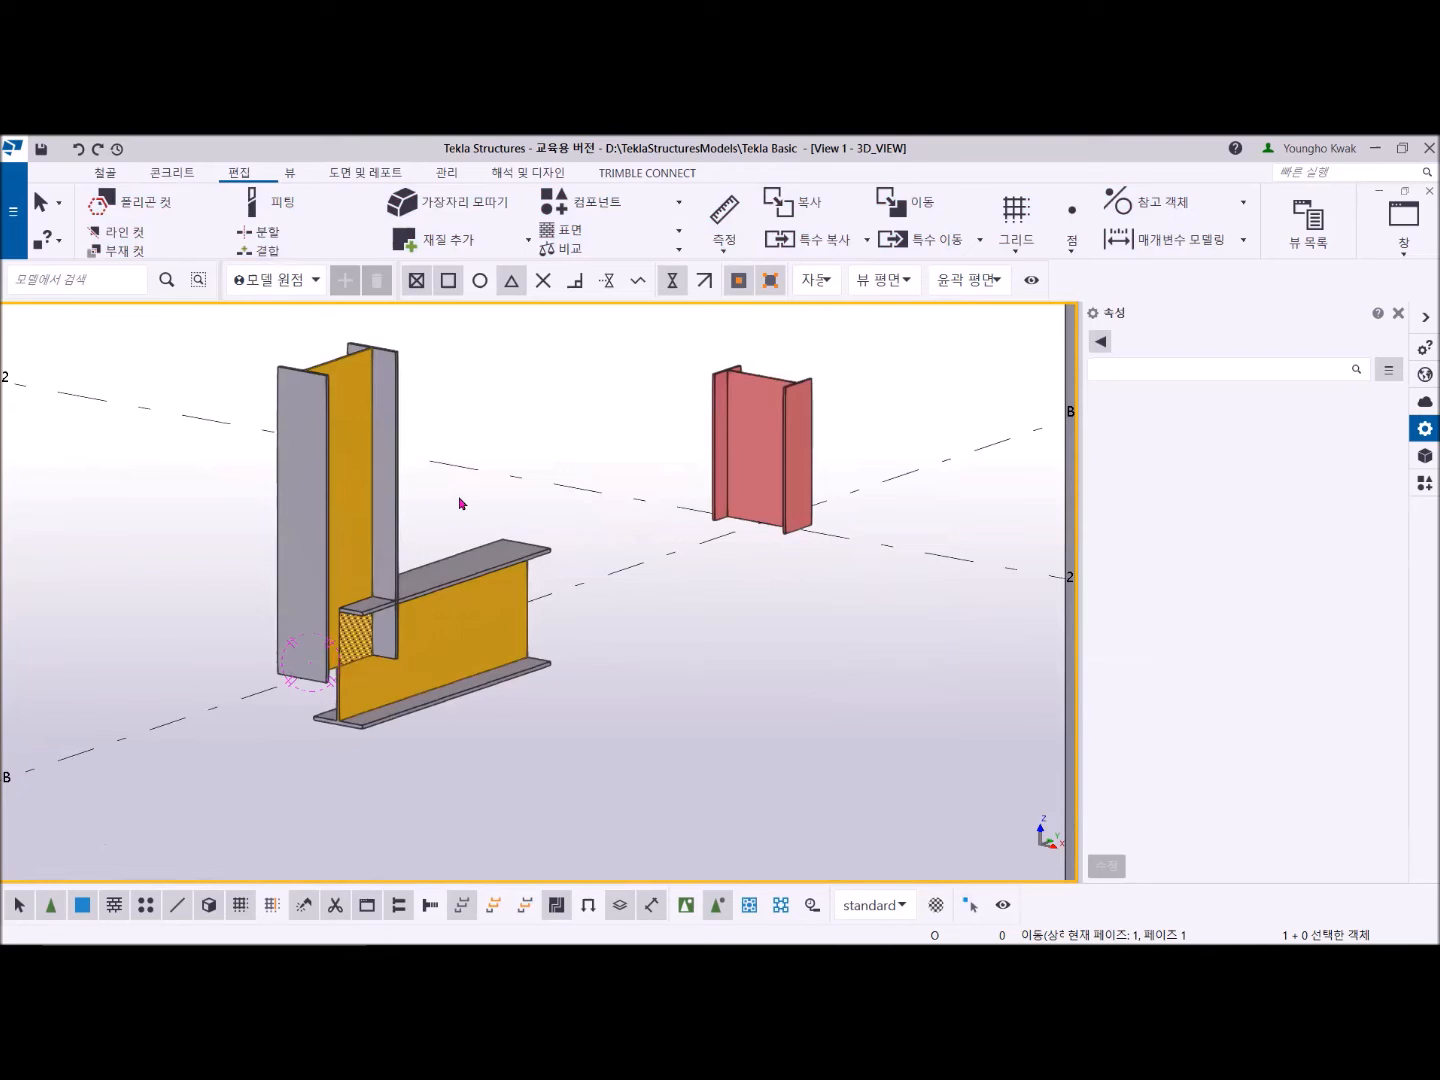
pyautogui.moveTo(454, 421); pyautogui.dragTo(229, 346)
pyautogui.scroll(-3, 270, 460)
pyautogui.moveTo(273, 563); pyautogui.dragTo(436, 531, button='middle')
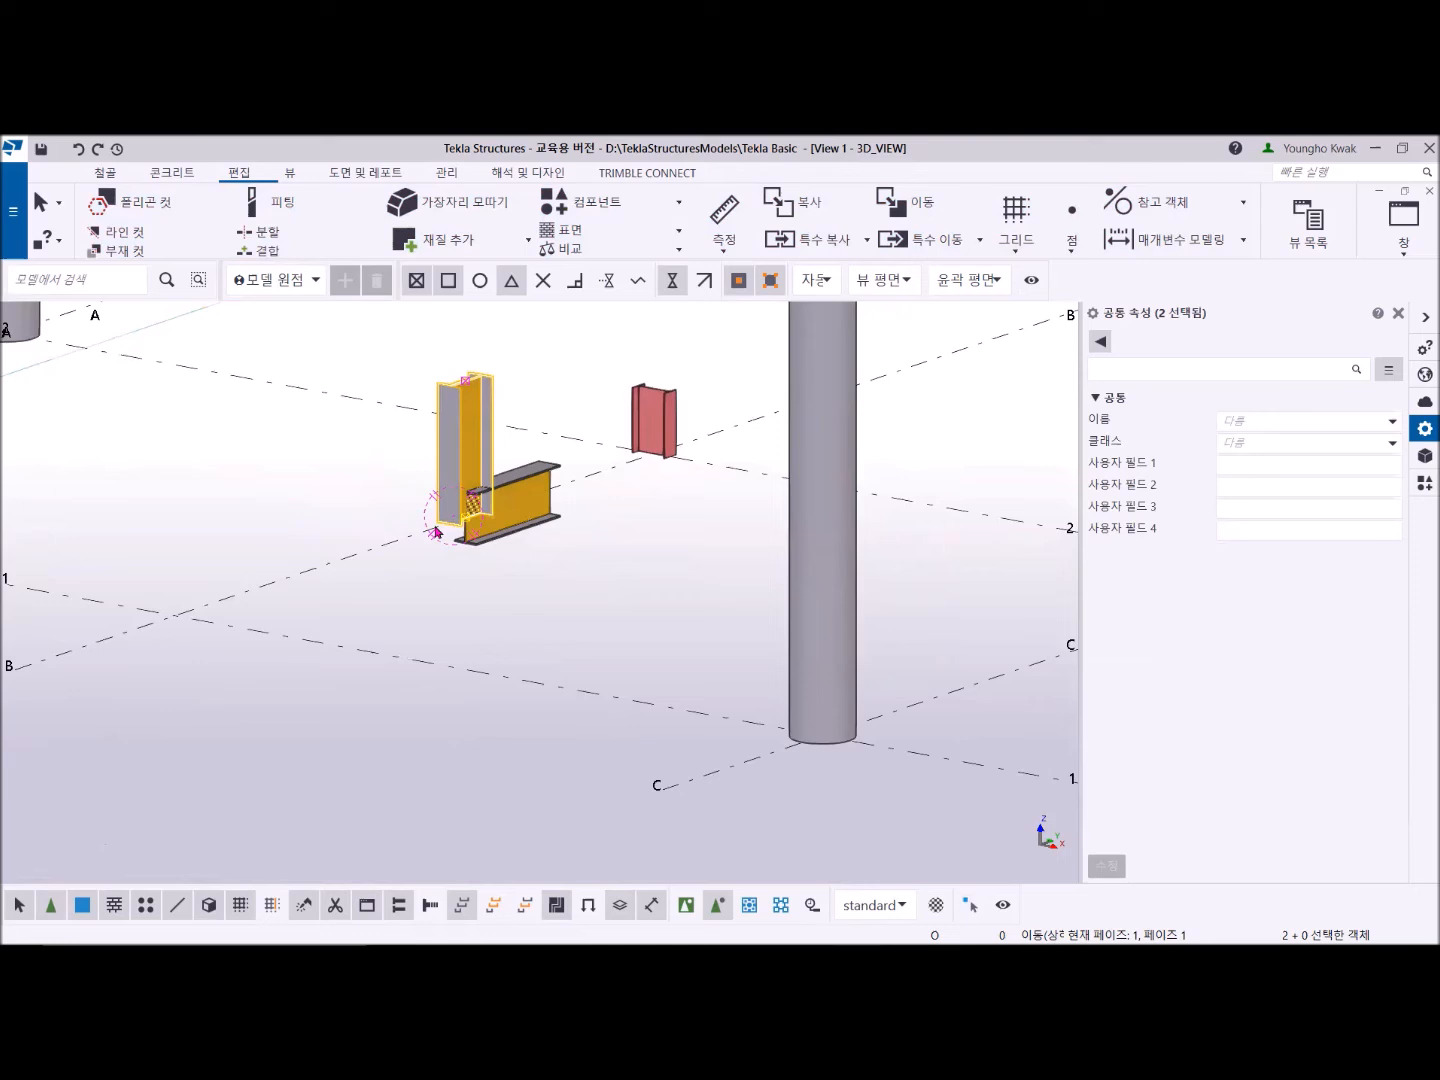
pyautogui.rightClick(346, 350)
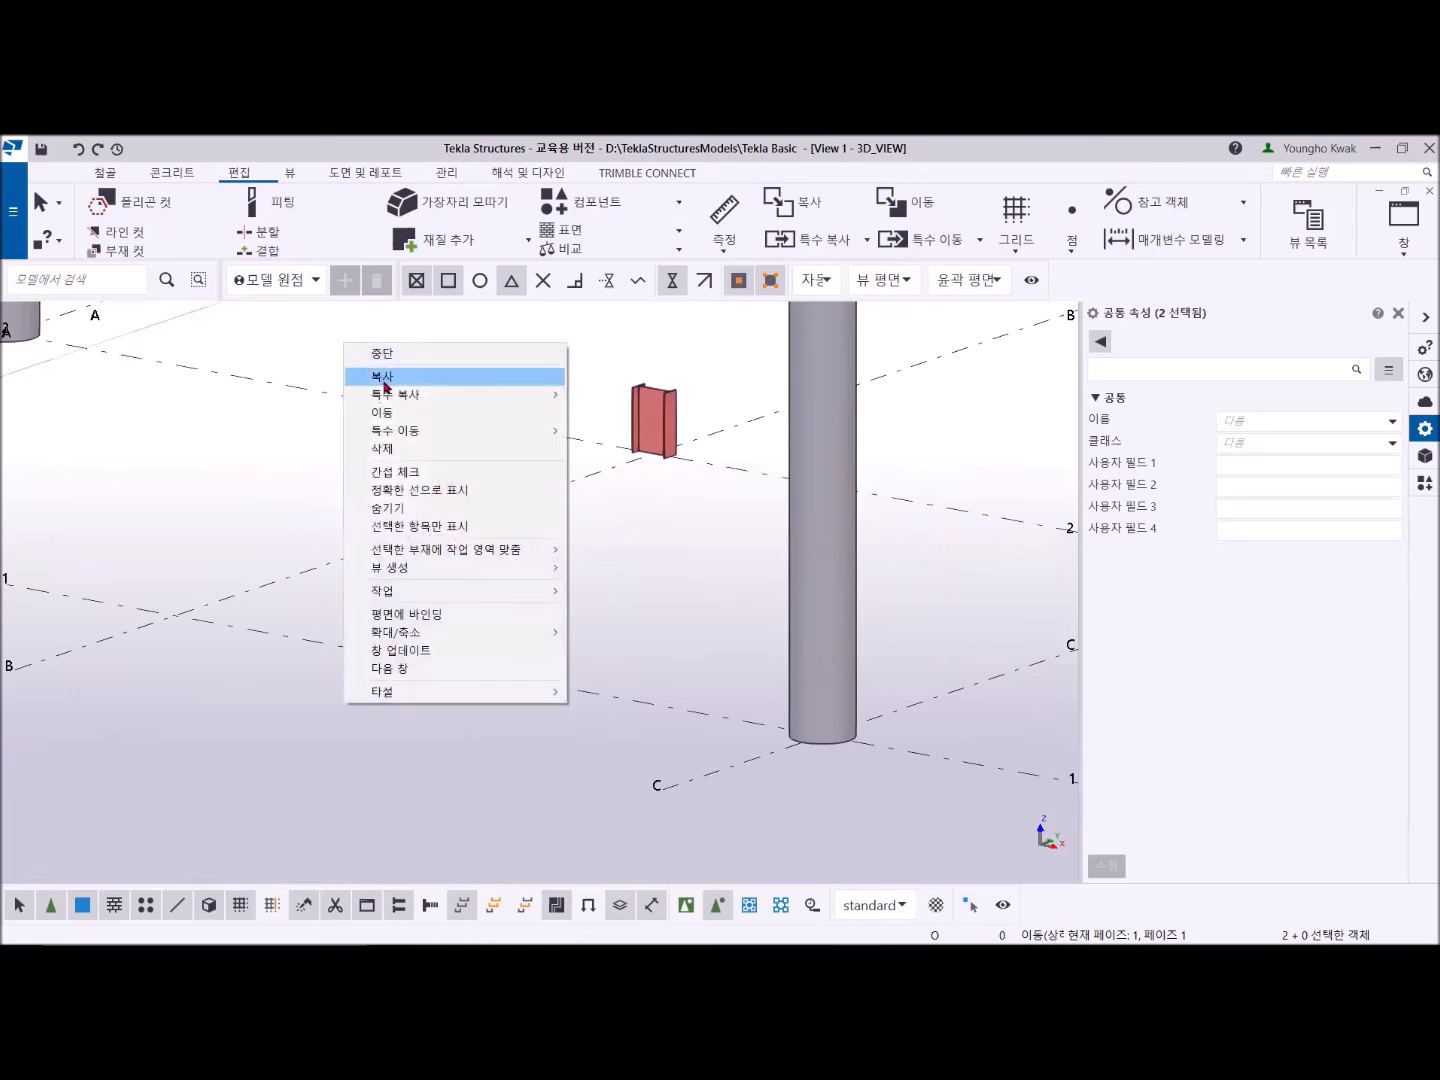
pyautogui.click(383, 412)
pyautogui.scroll(4, 416, 481)
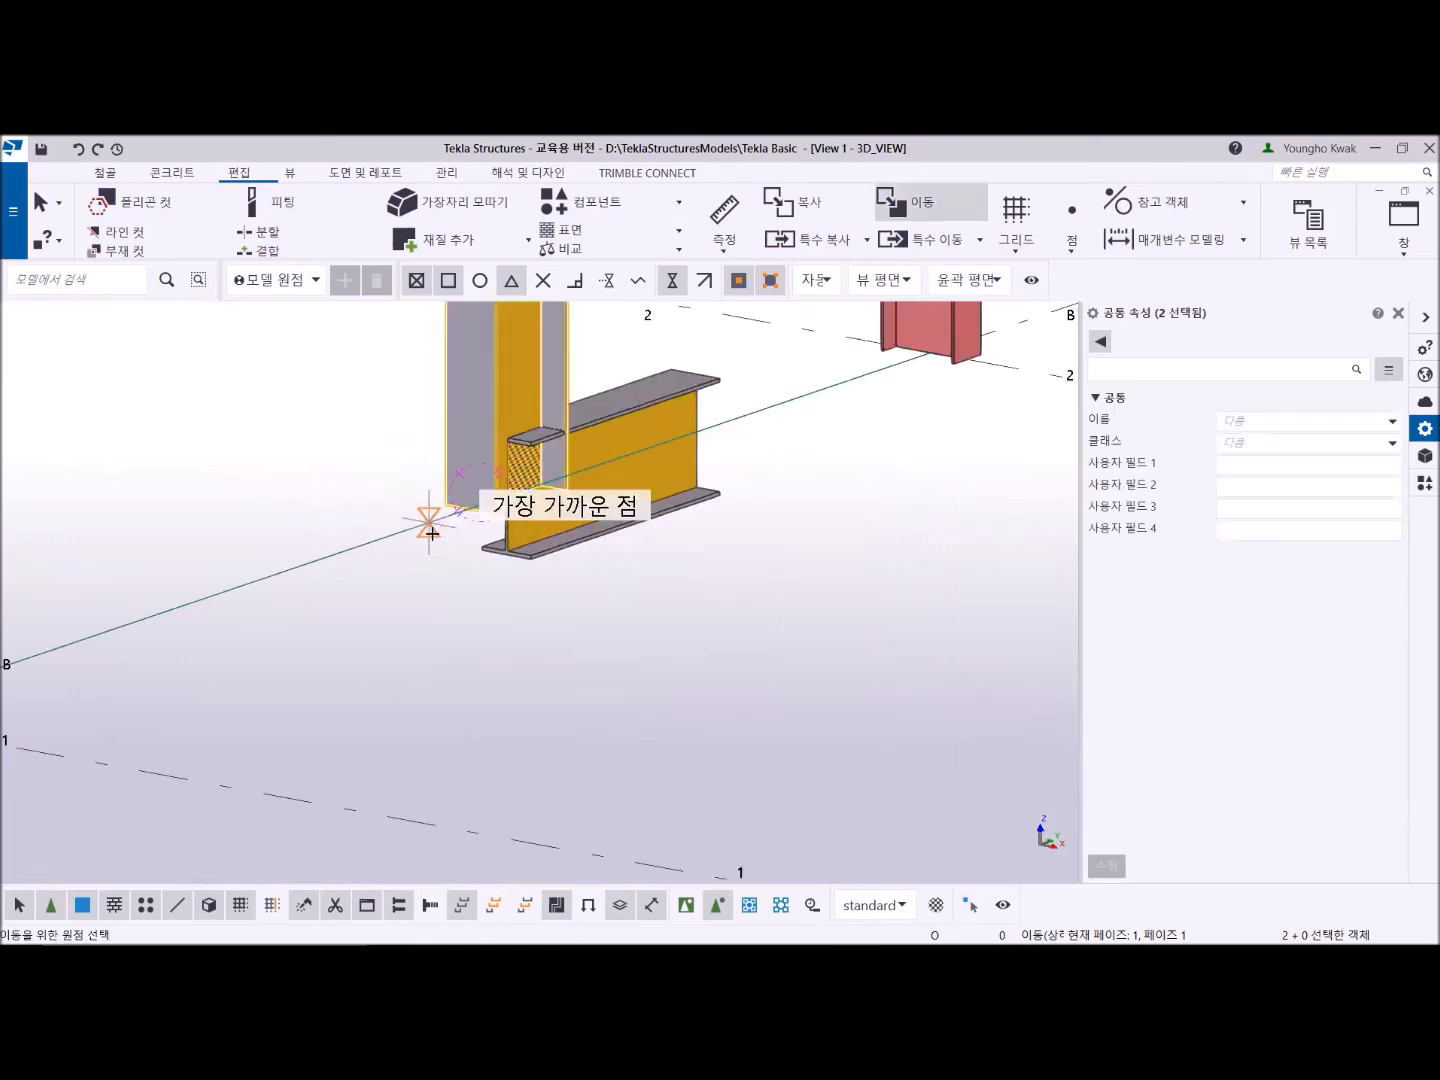
pyautogui.click(503, 499)
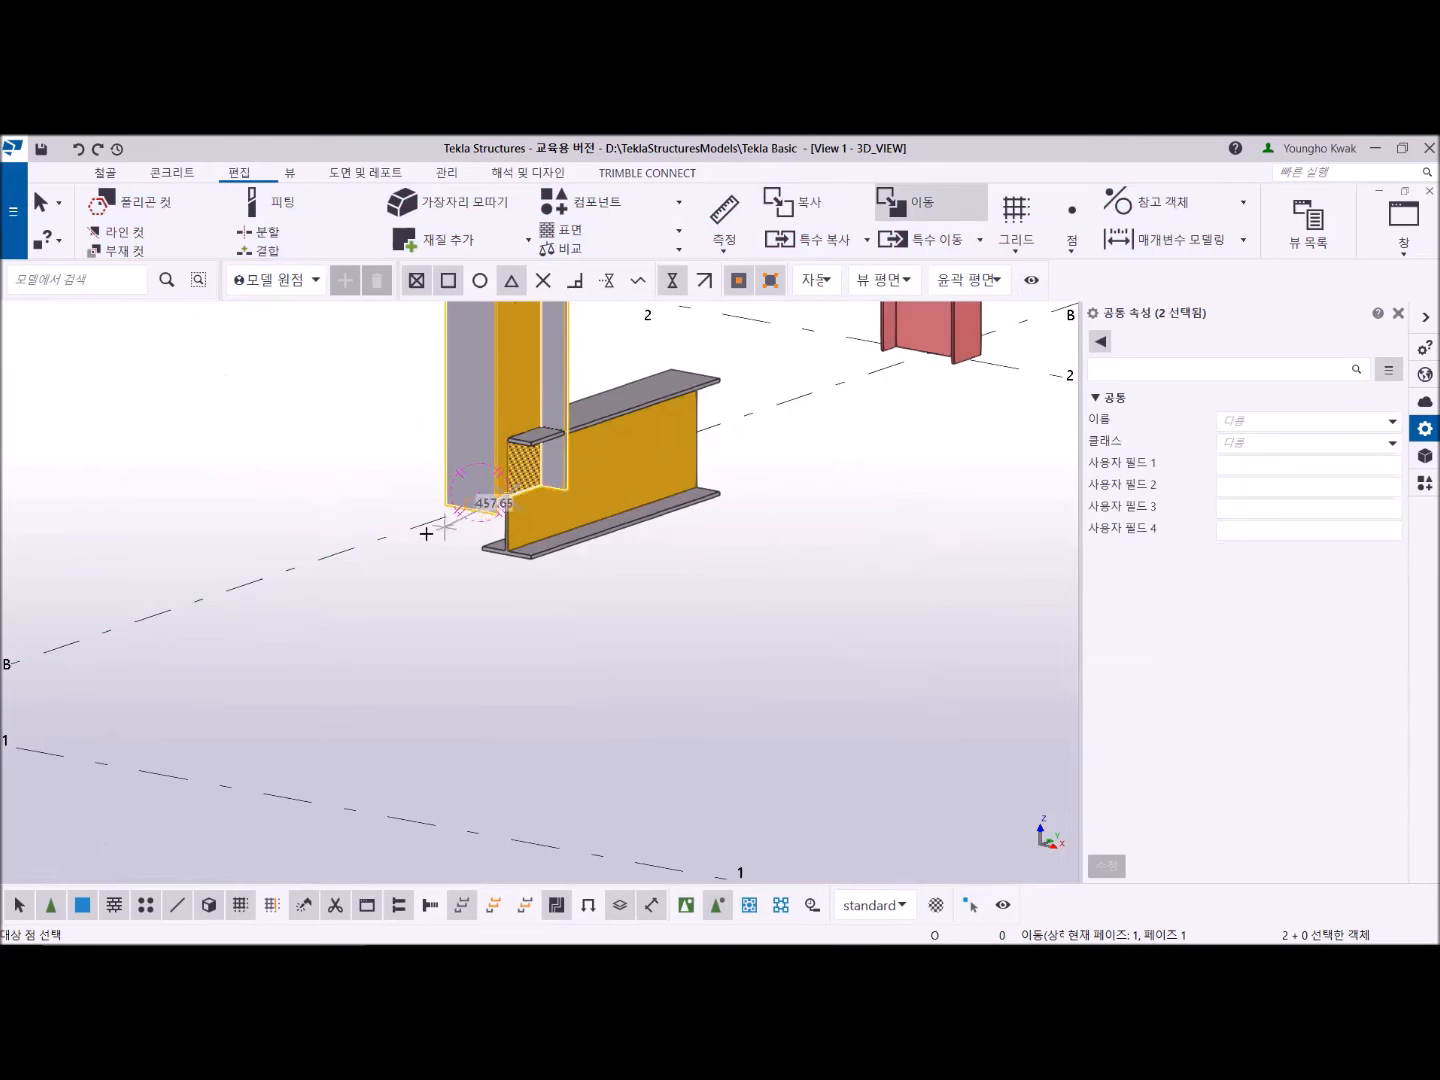
pyautogui.click(374, 540)
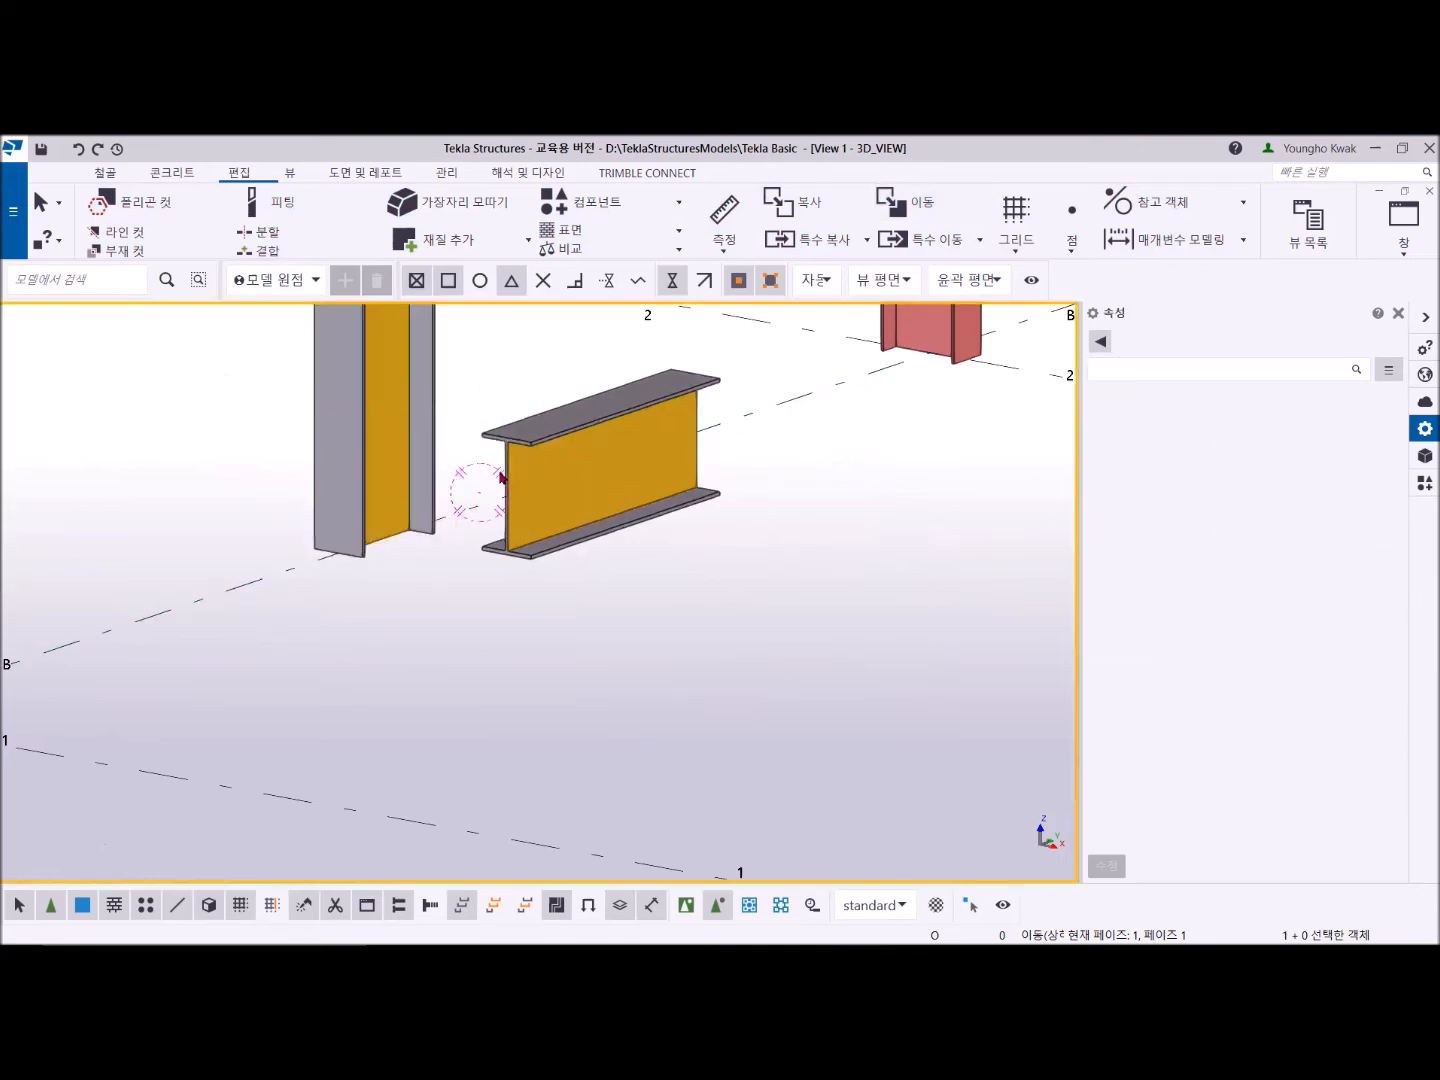
pyautogui.scroll(-5, 498, 450)
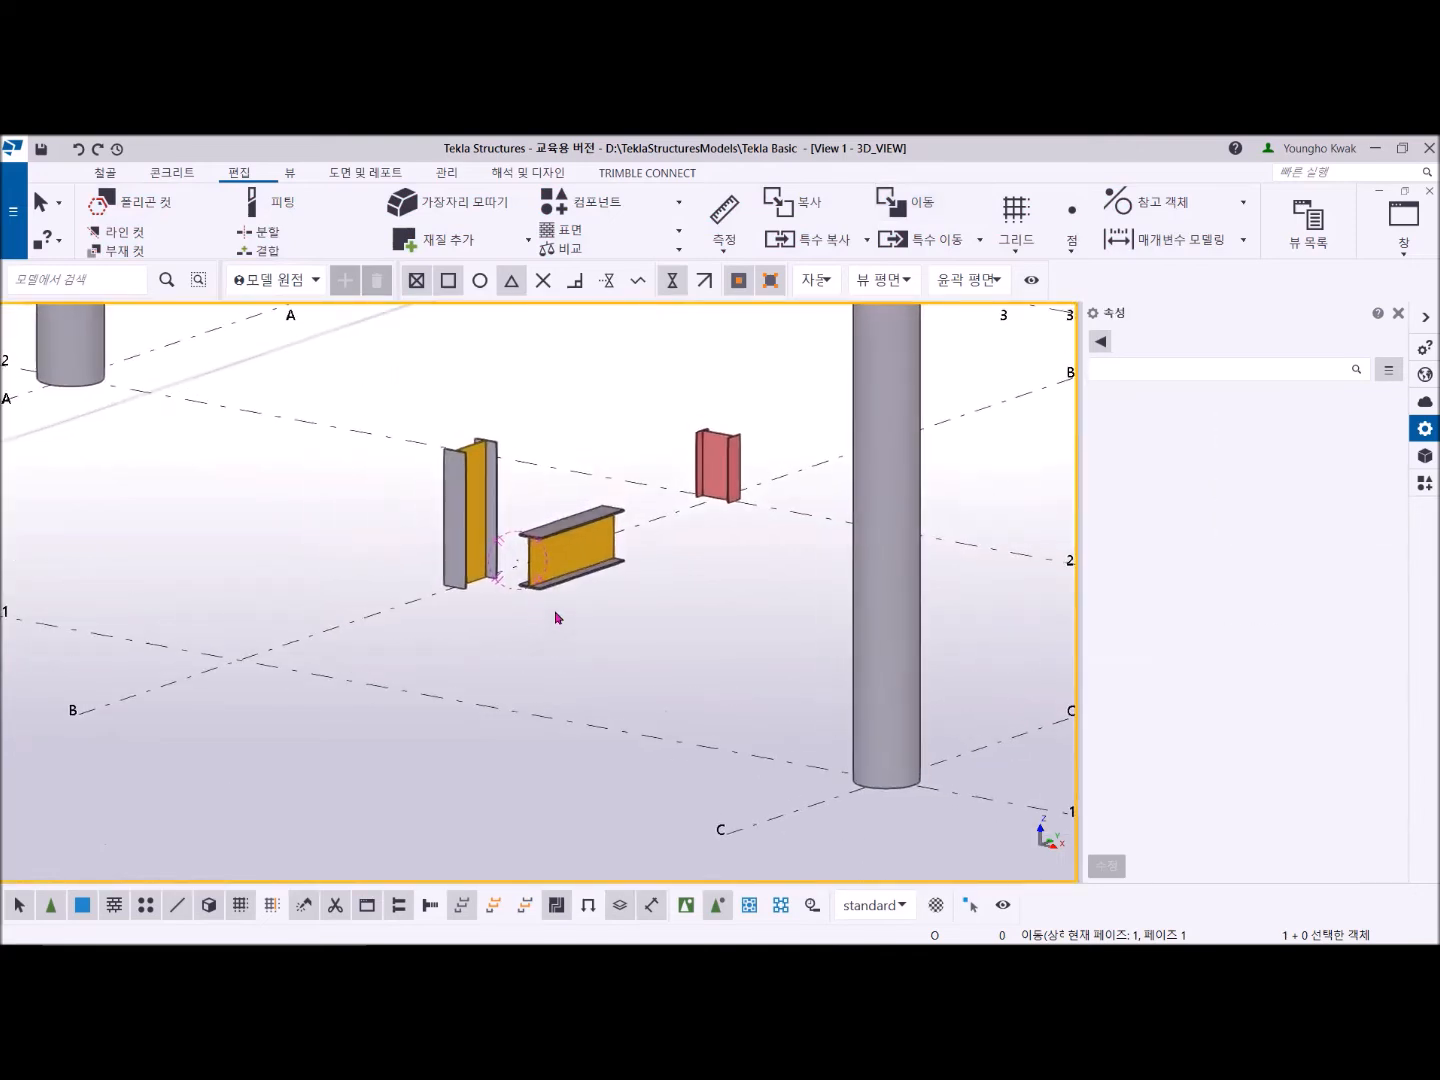
pyautogui.moveTo(522, 584); pyautogui.dragTo(517, 597, button='middle')
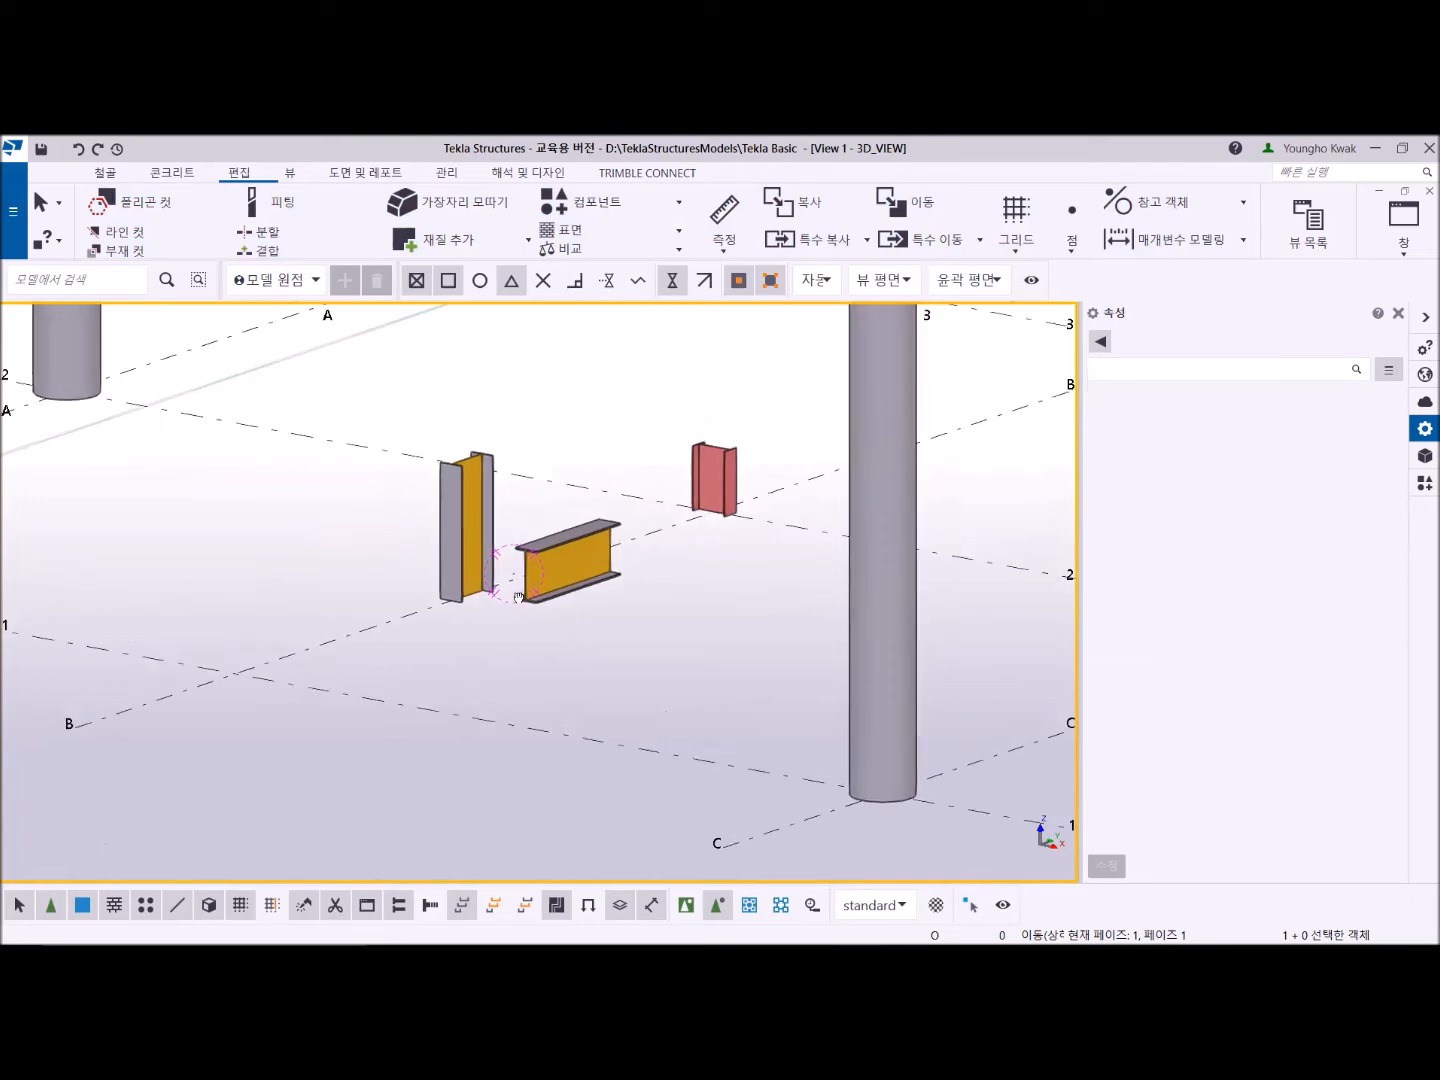
# Step: Set the top level (상단) of the upright member to 500 mm and apply the change
pyautogui.scroll(4, 464, 513)
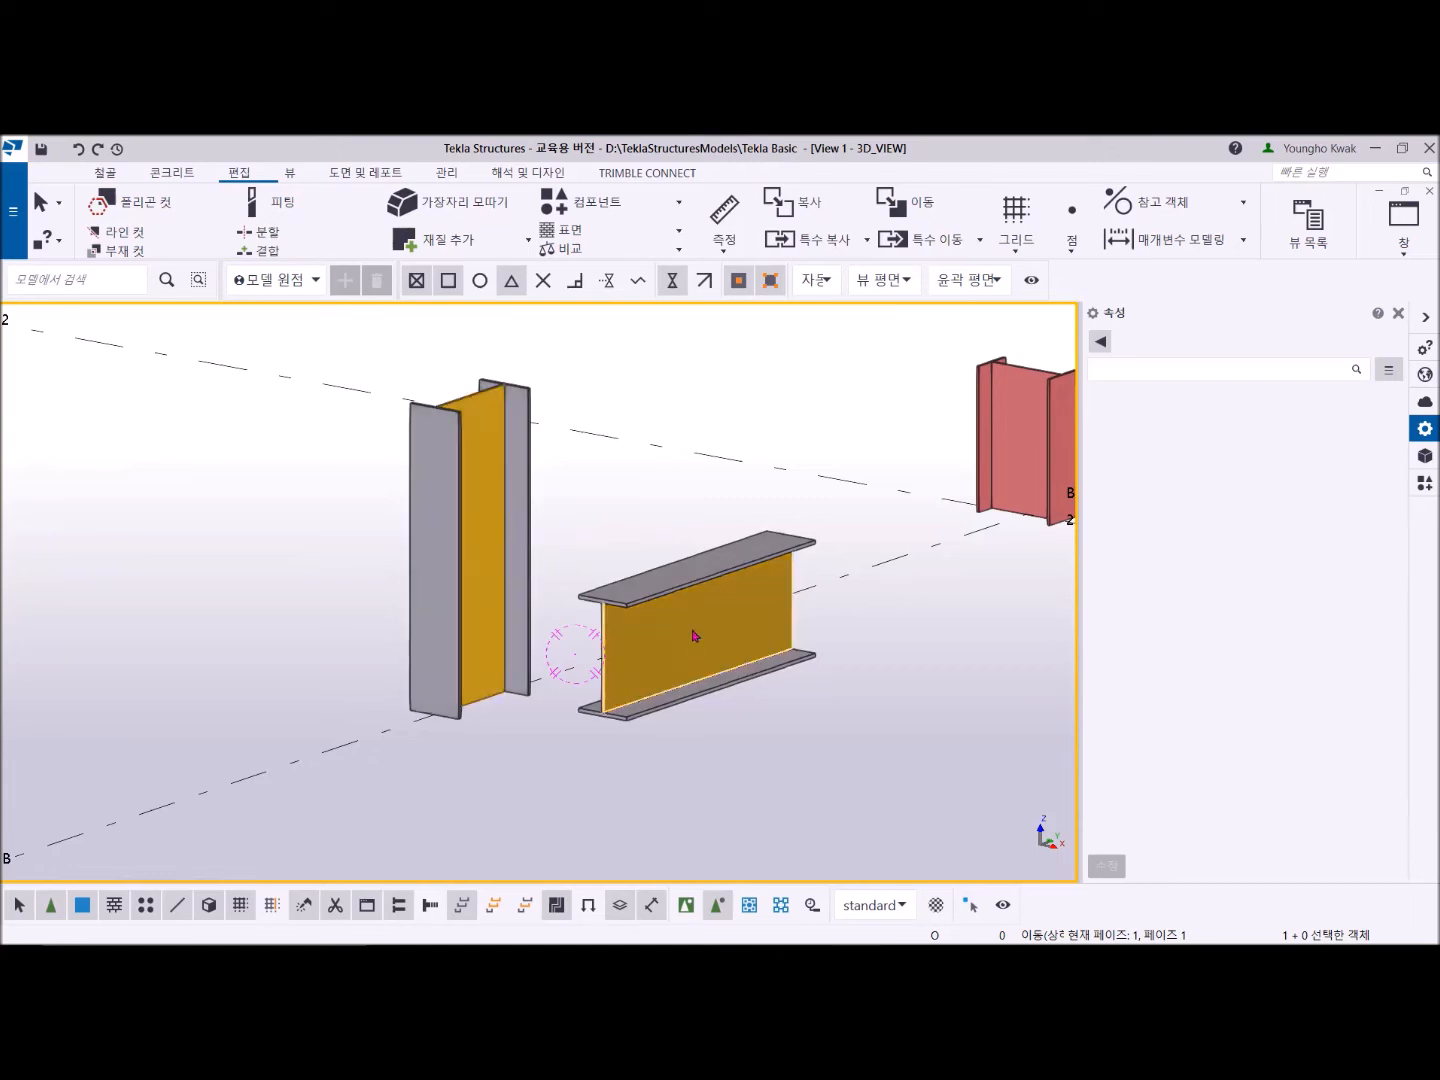
pyautogui.click(441, 481)
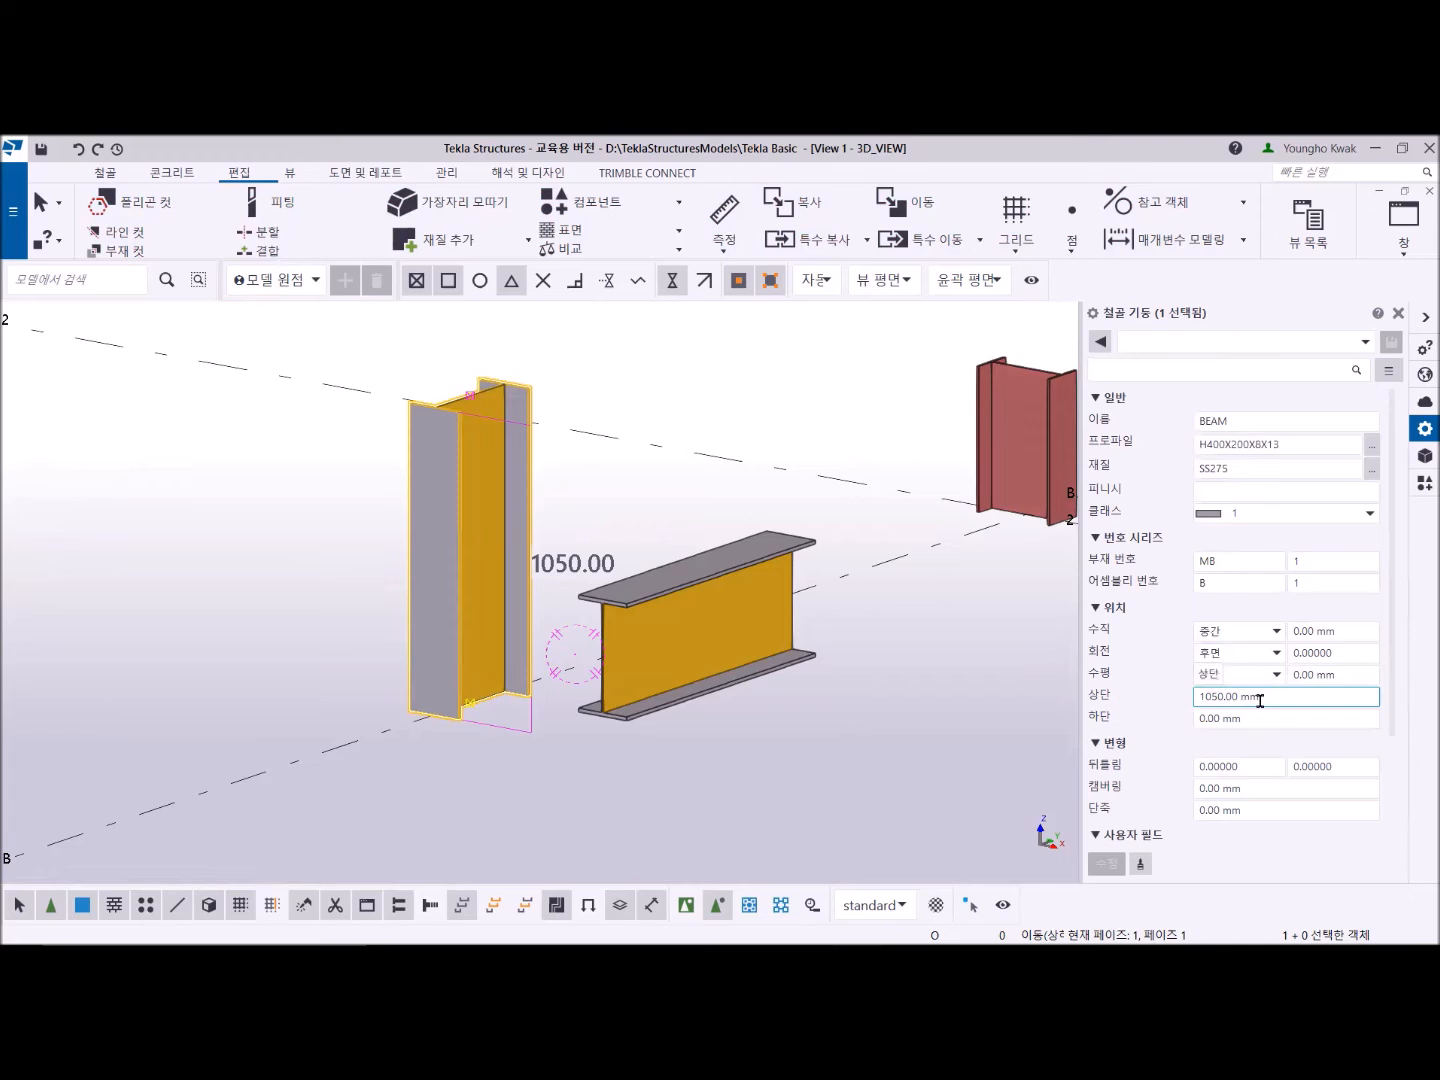
pyautogui.moveTo(1260, 701); pyautogui.dragTo(1152, 713)
pyautogui.write('500')
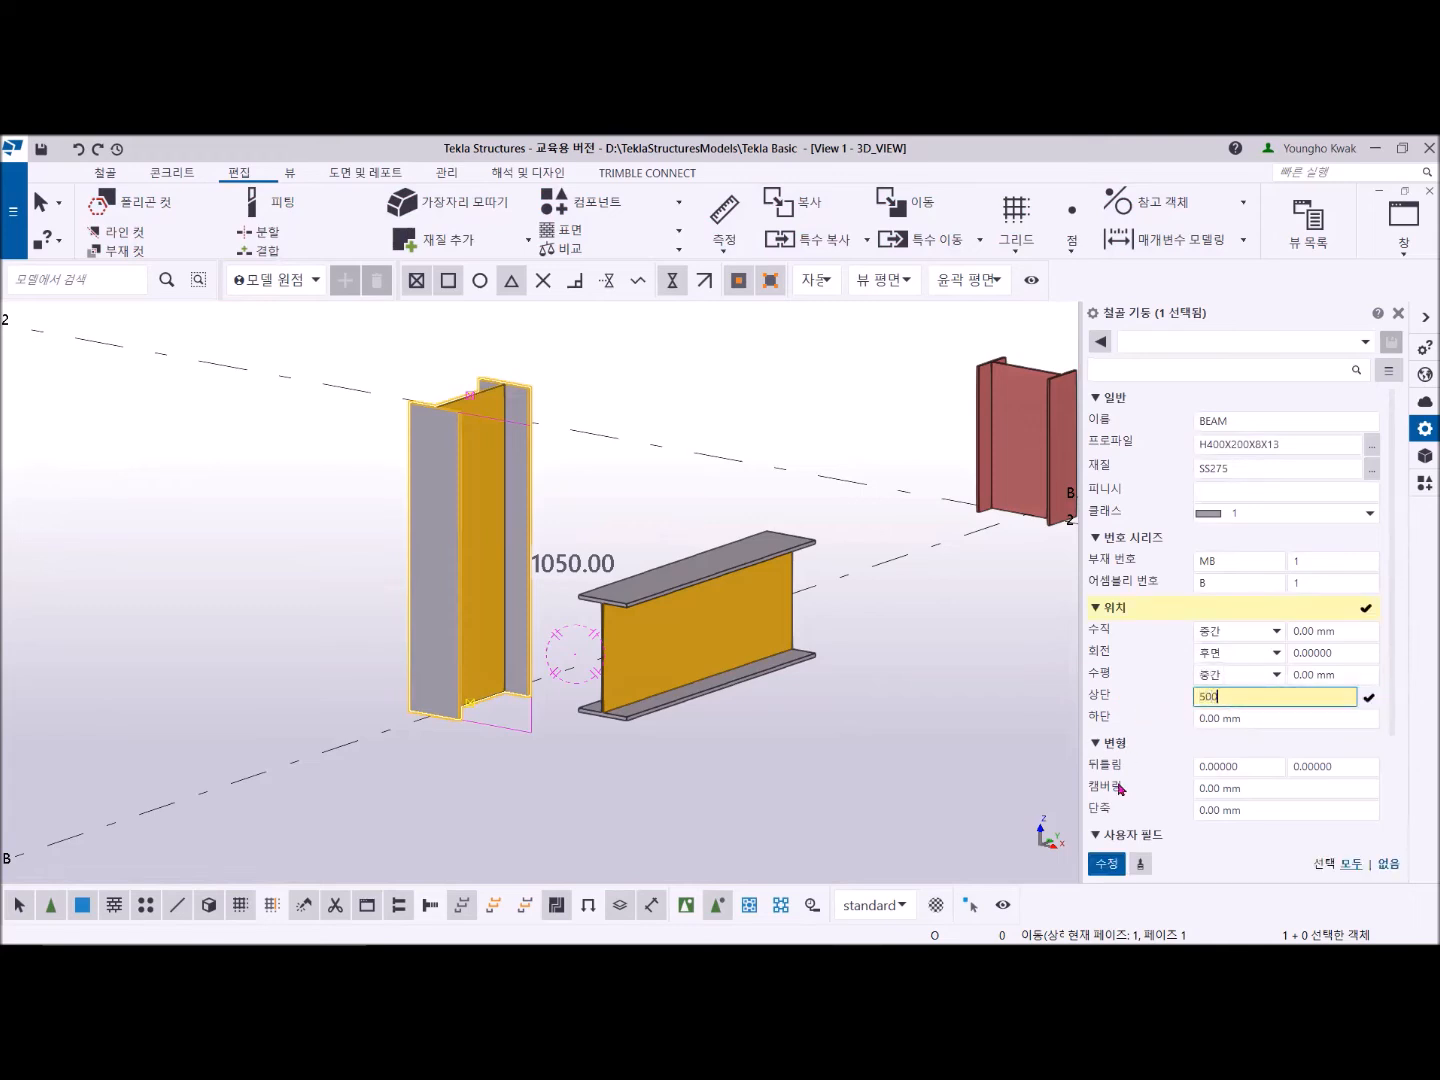
pyautogui.click(1106, 863)
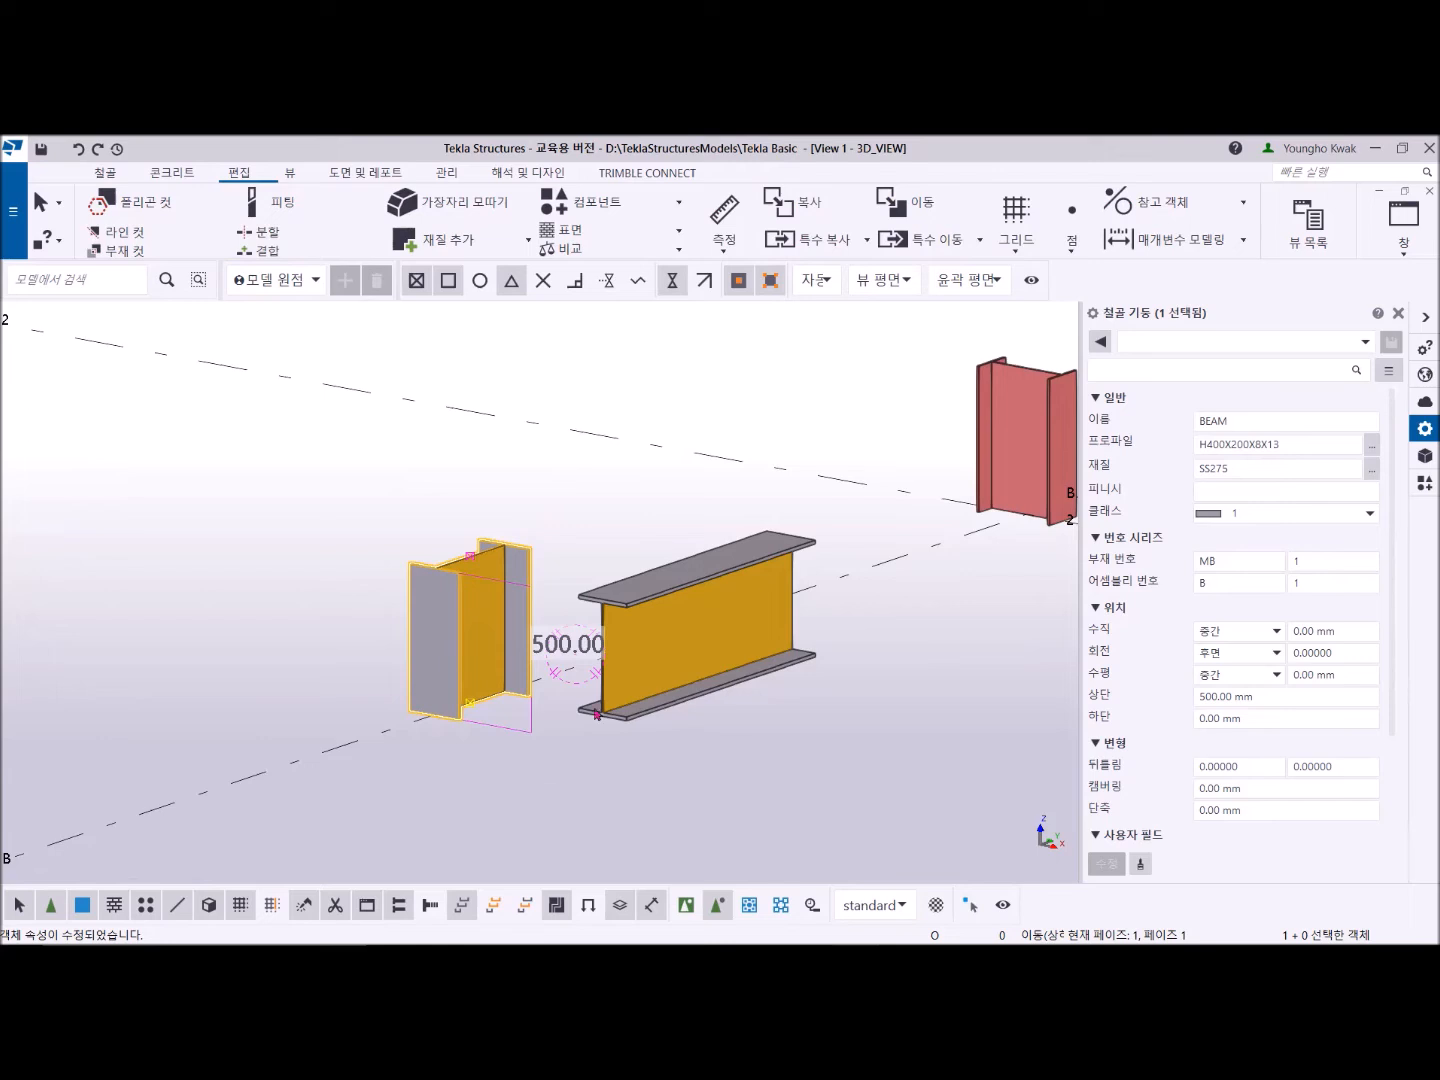
# Step: Rename the upright member as COLUMN and deselect it
pyautogui.moveTo(1262, 421); pyautogui.dragTo(1163, 416)
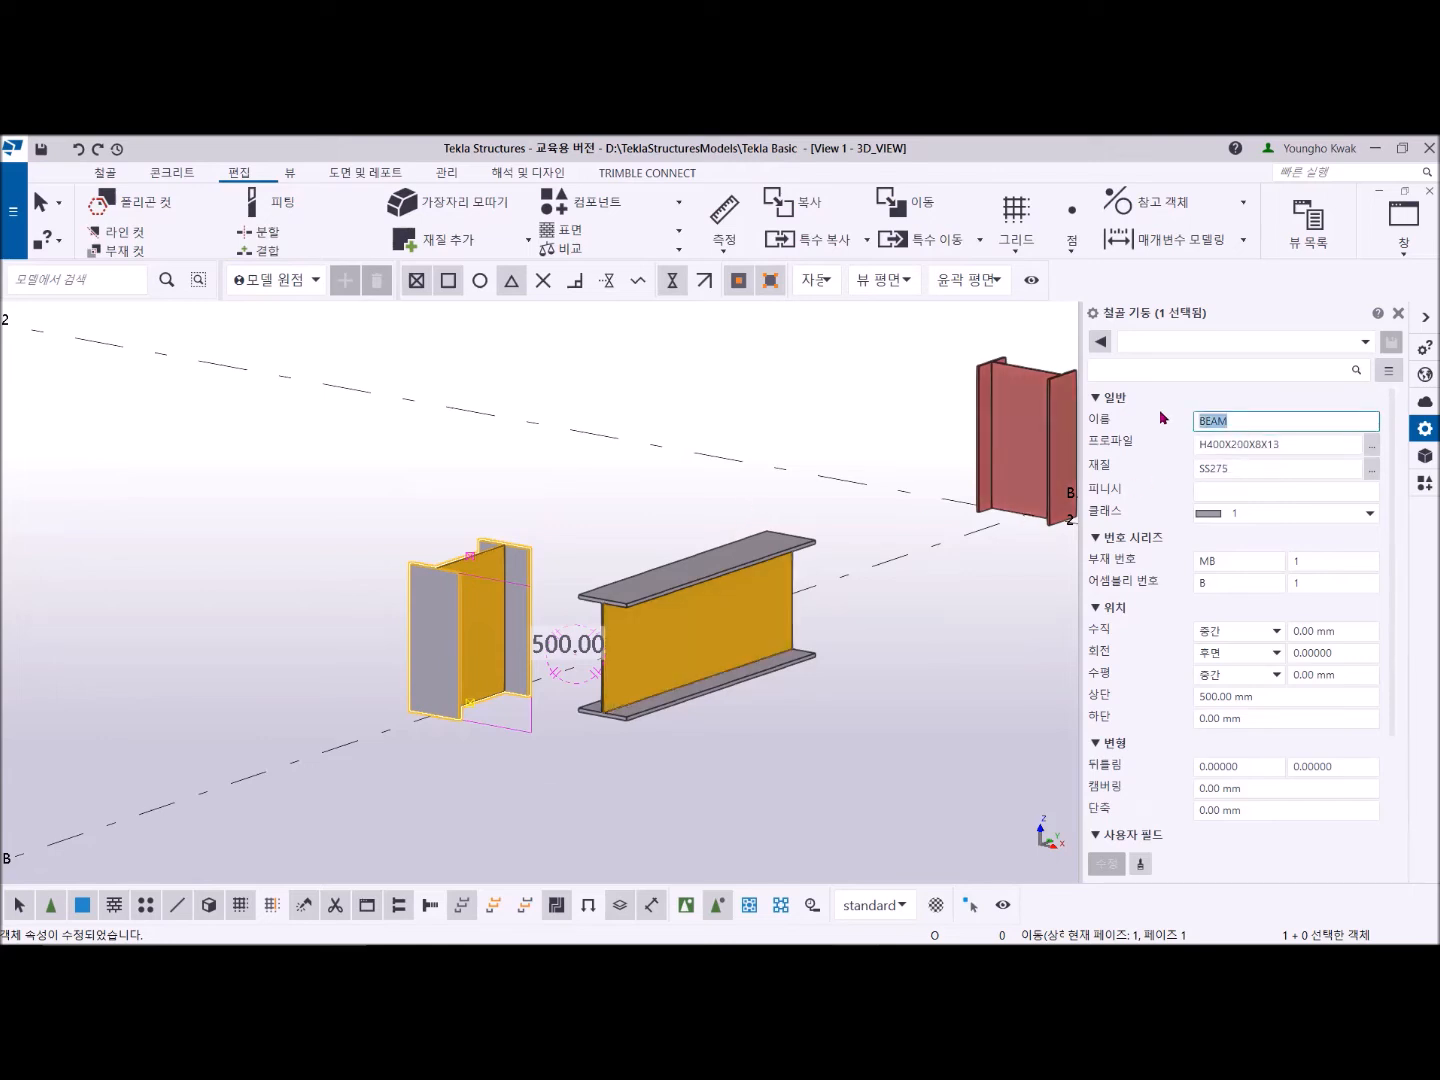
pyautogui.write('COLUMN')
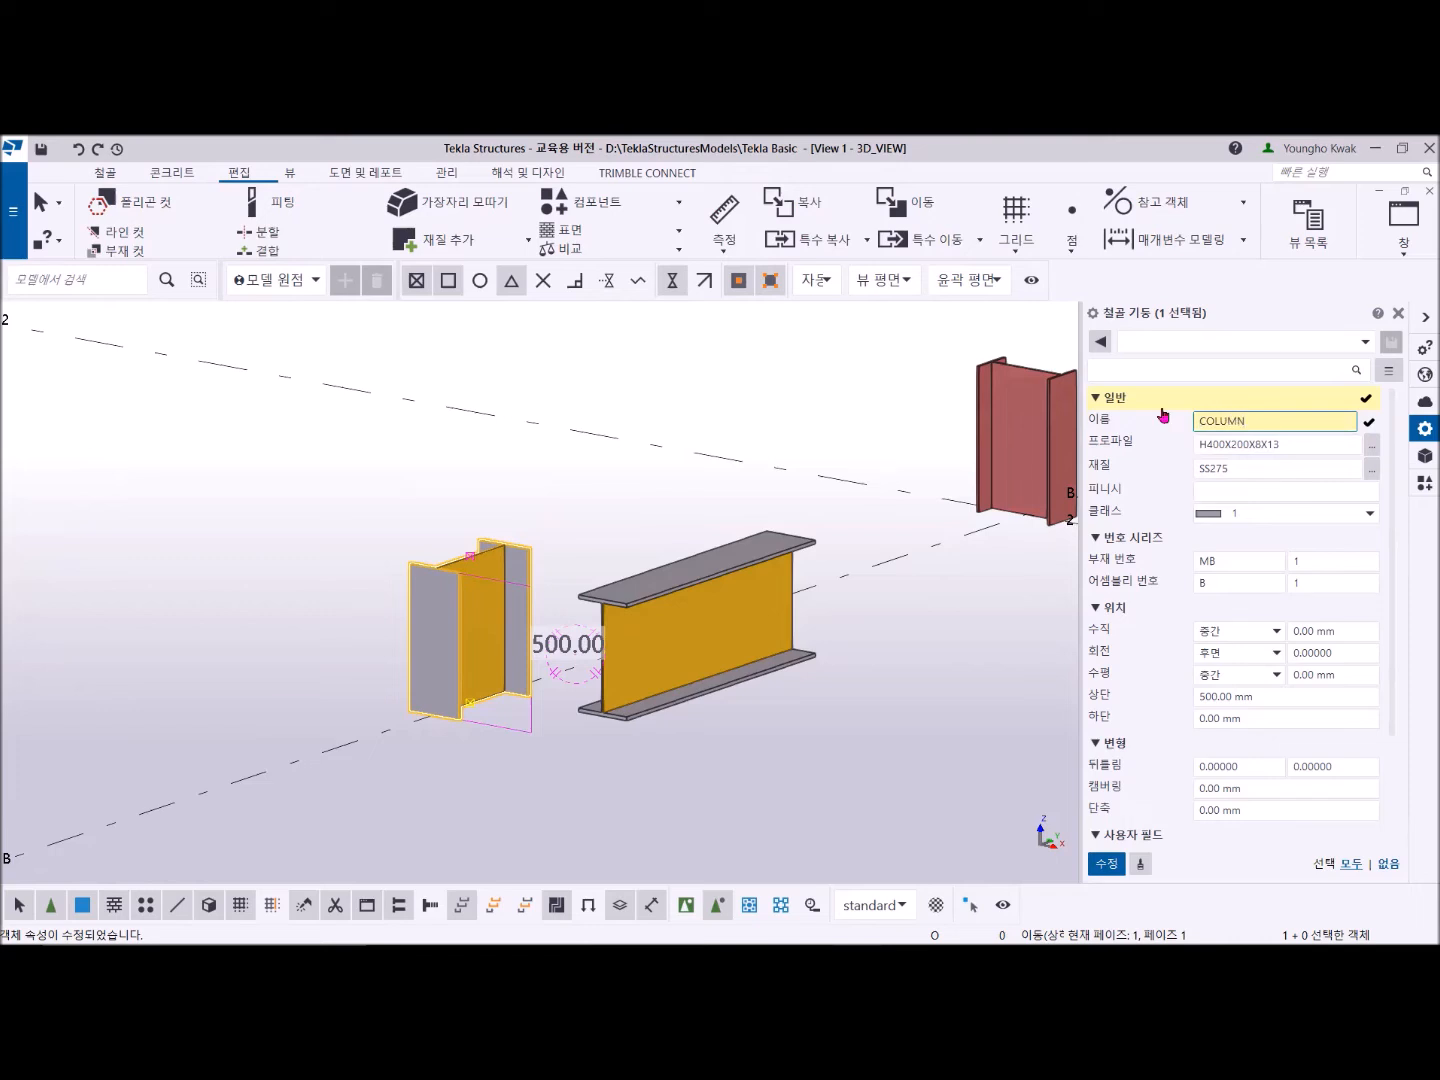
pyautogui.click(556, 804)
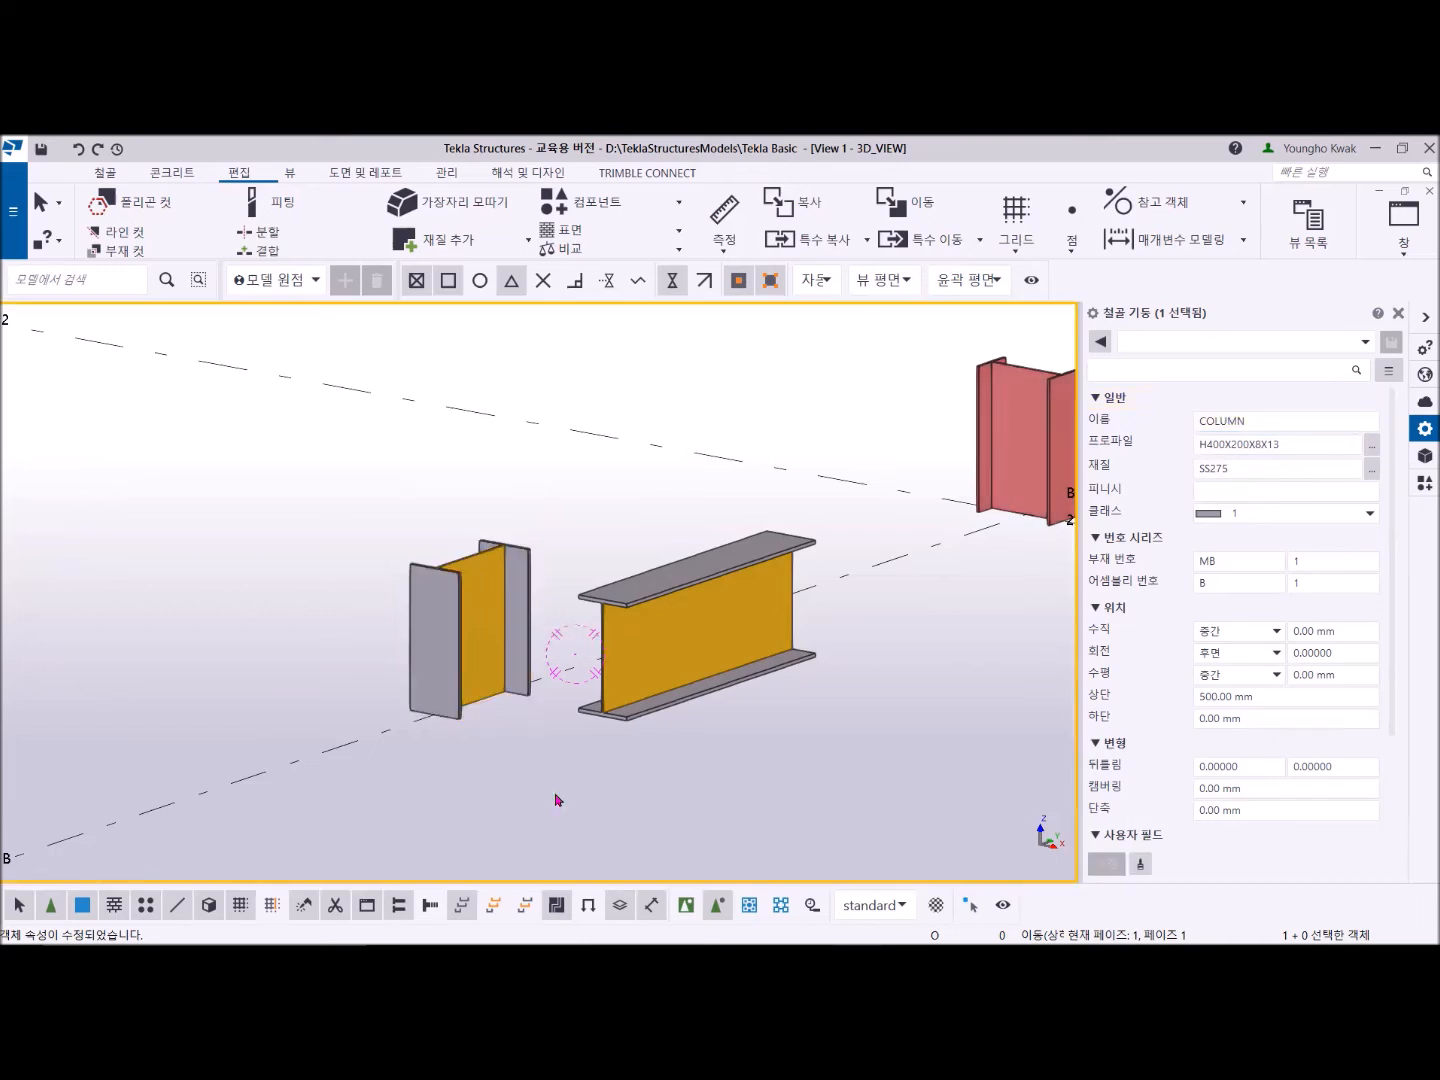
# Step: Set the rotation (회전) of the upright column to 상단 and apply it
pyautogui.click(447, 582)
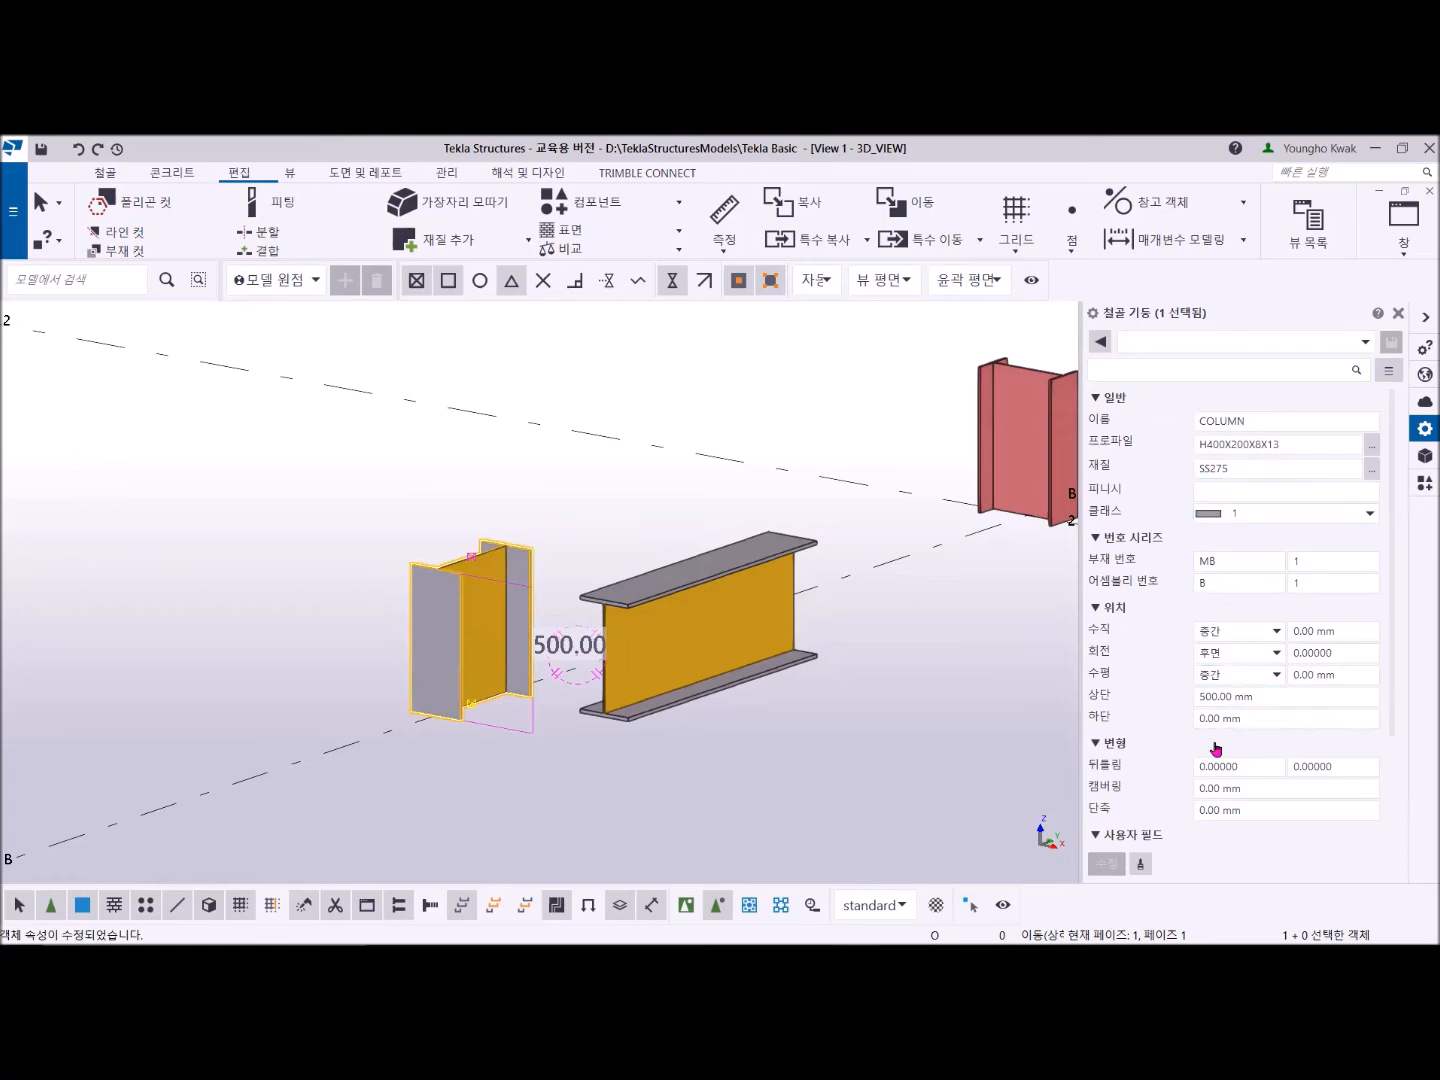
pyautogui.click(1274, 655)
pyautogui.click(1227, 690)
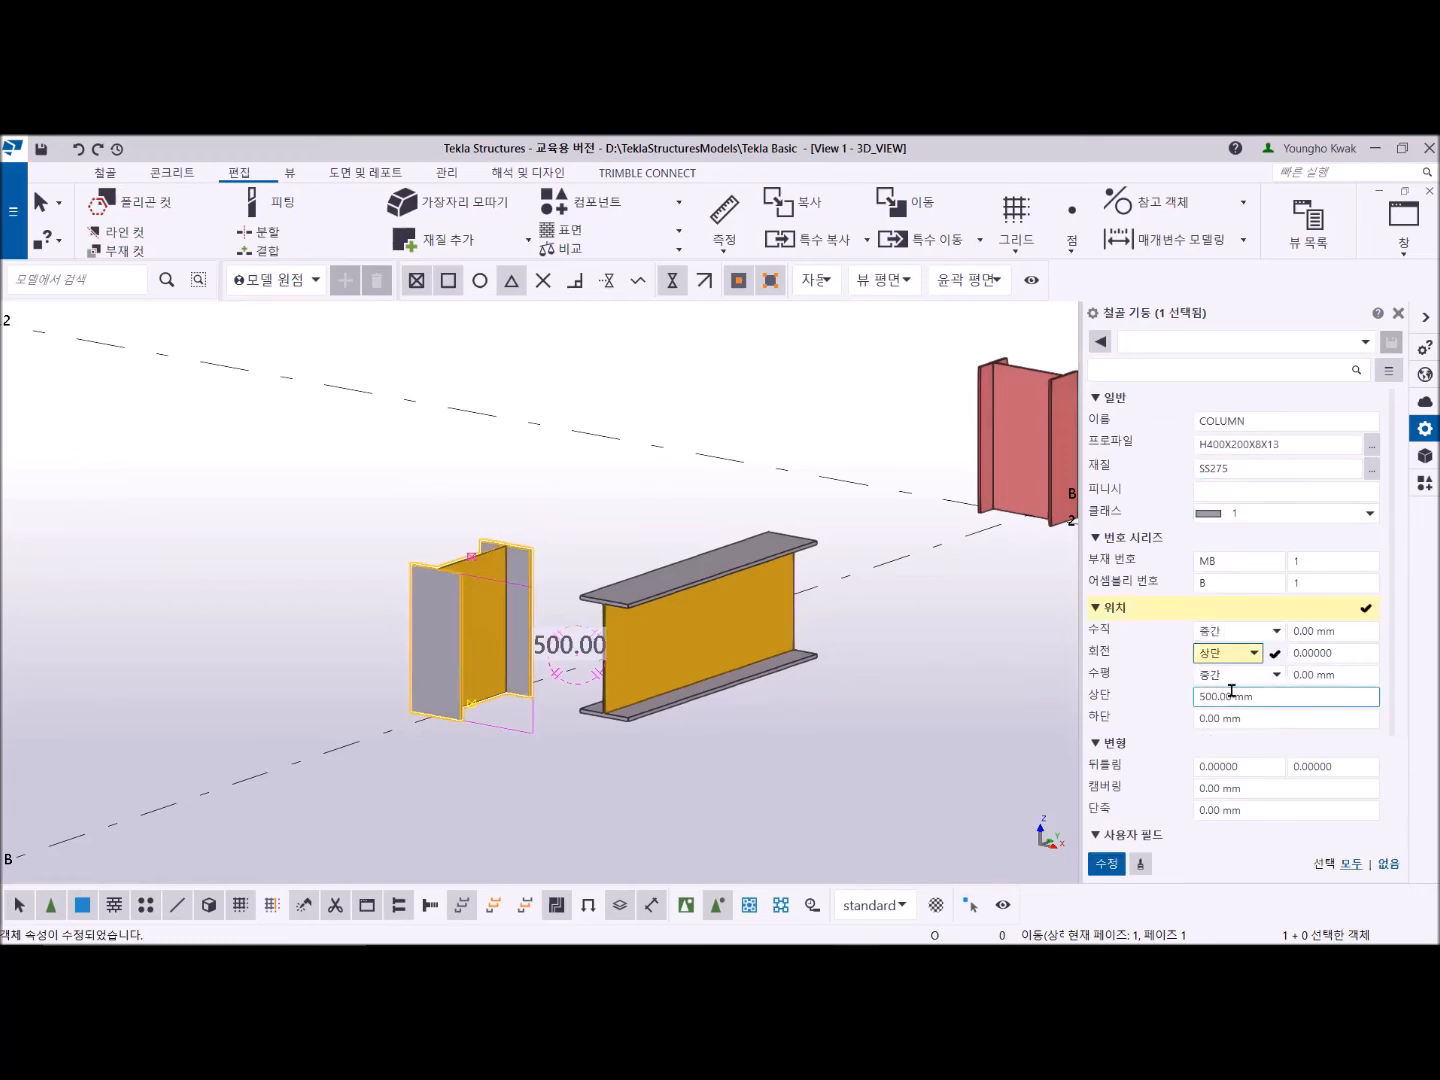
pyautogui.click(1107, 863)
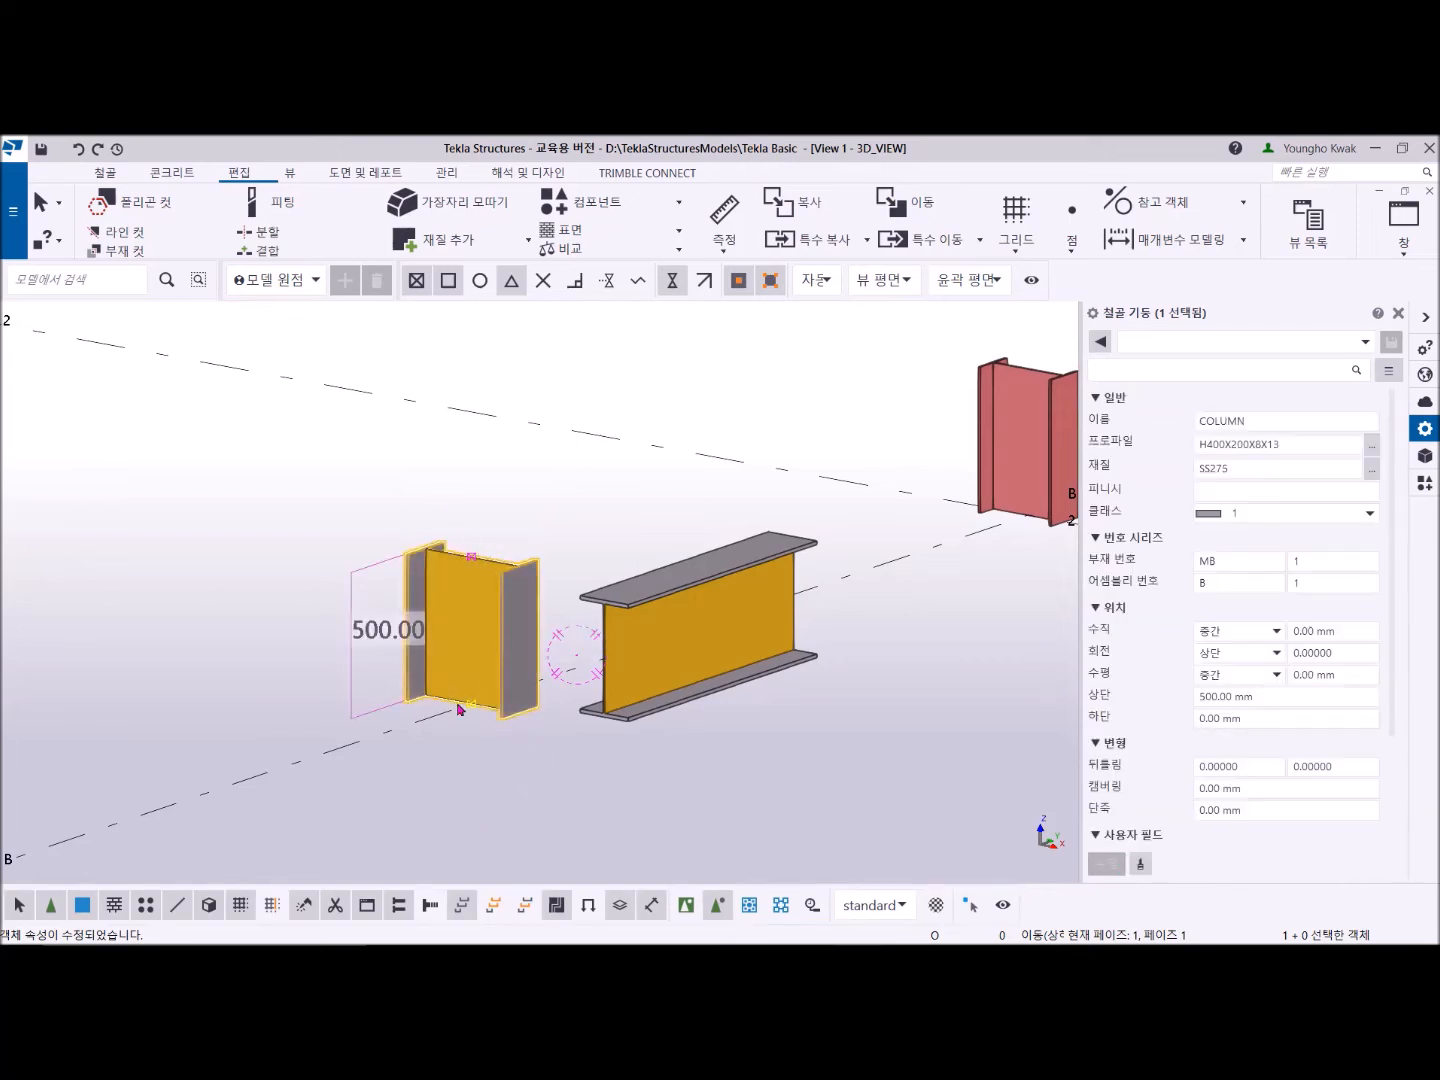
# Step: Cycle the upright column's rotation (회전) through 후면, 정면 and 하단, applying each setting
pyautogui.click(1276, 652)
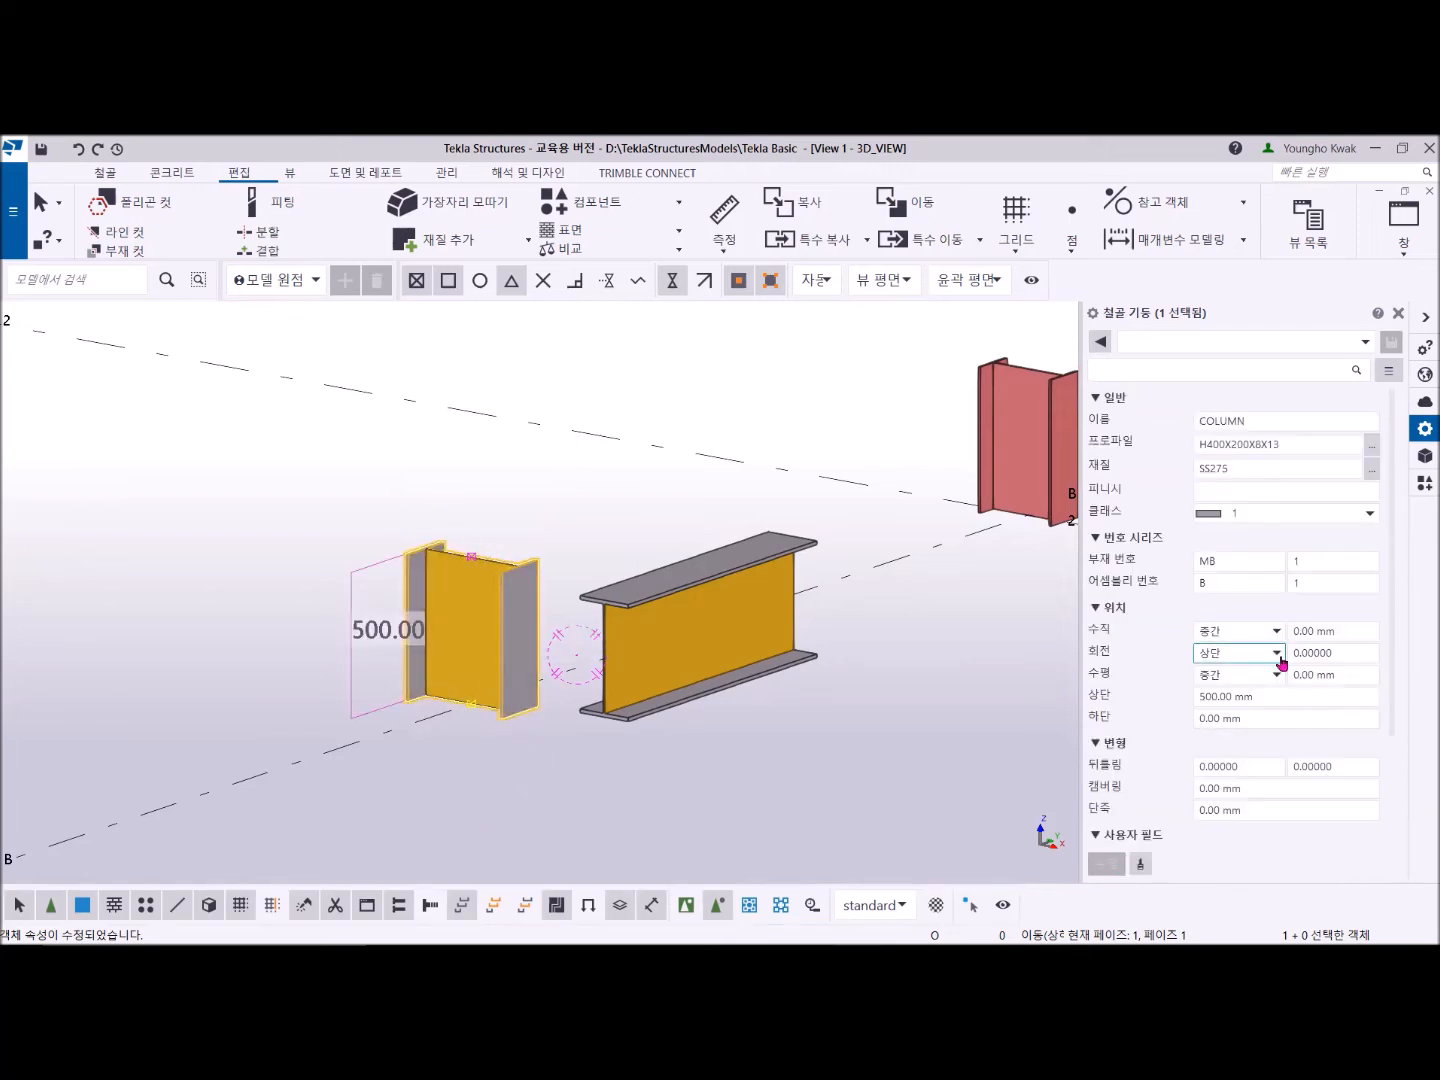
pyautogui.click(1226, 716)
pyautogui.click(1104, 863)
pyautogui.click(1254, 652)
pyautogui.click(1227, 739)
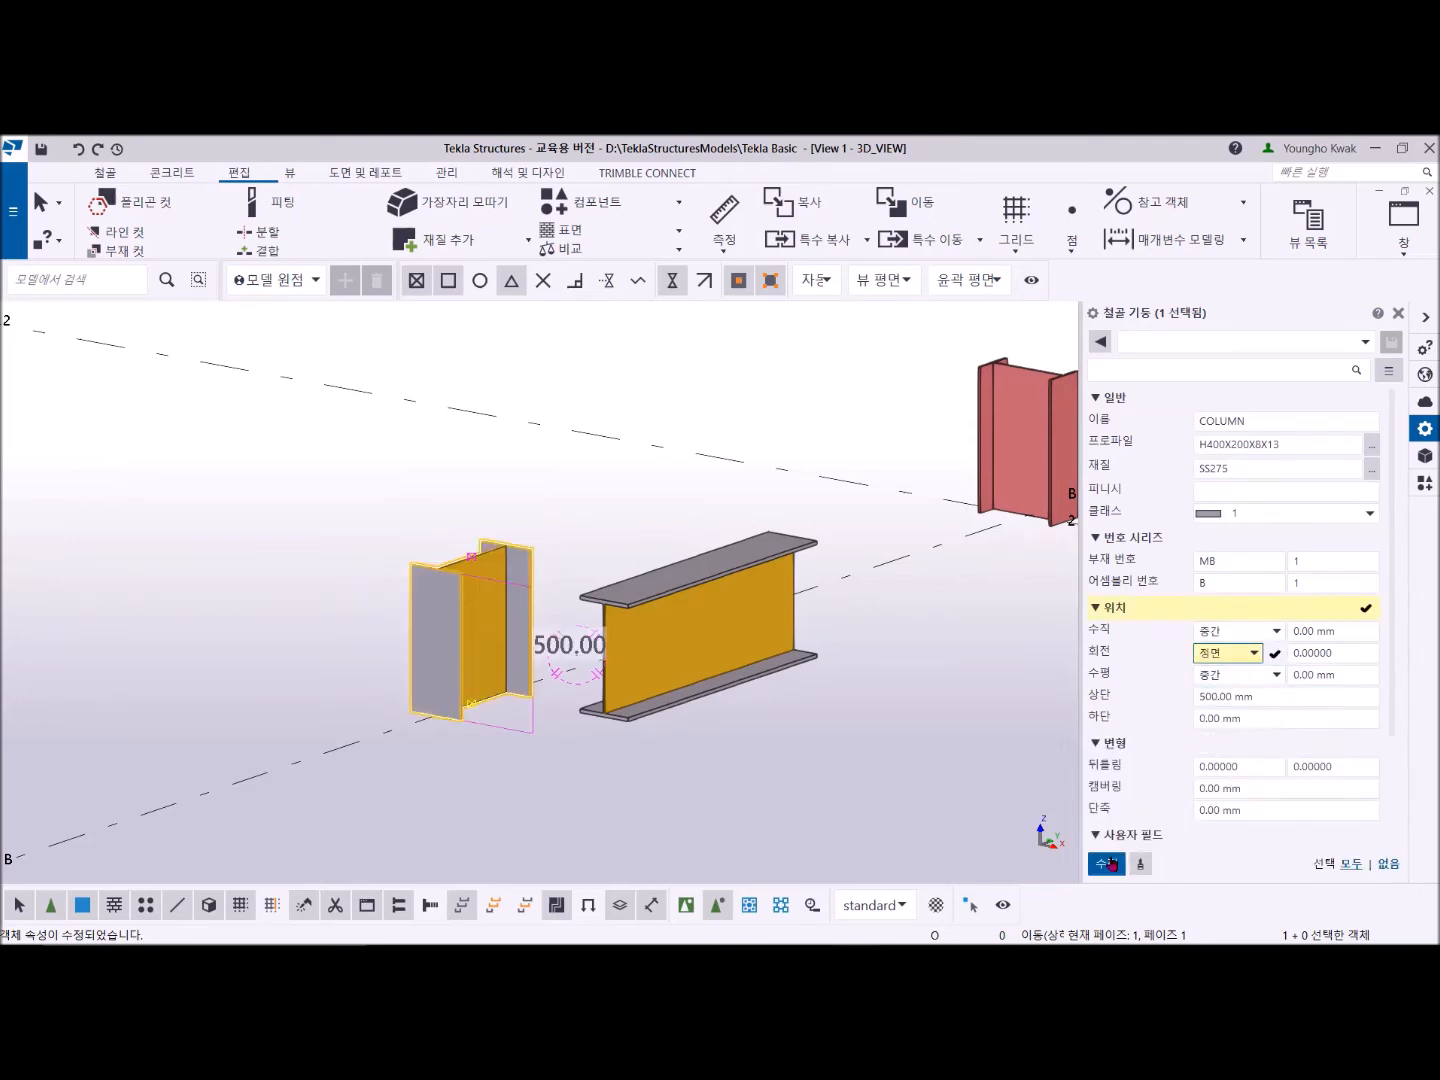
pyautogui.click(1107, 863)
# Step: Set the upright column's rotation (회전) back to 후면 and apply it
pyautogui.click(1254, 653)
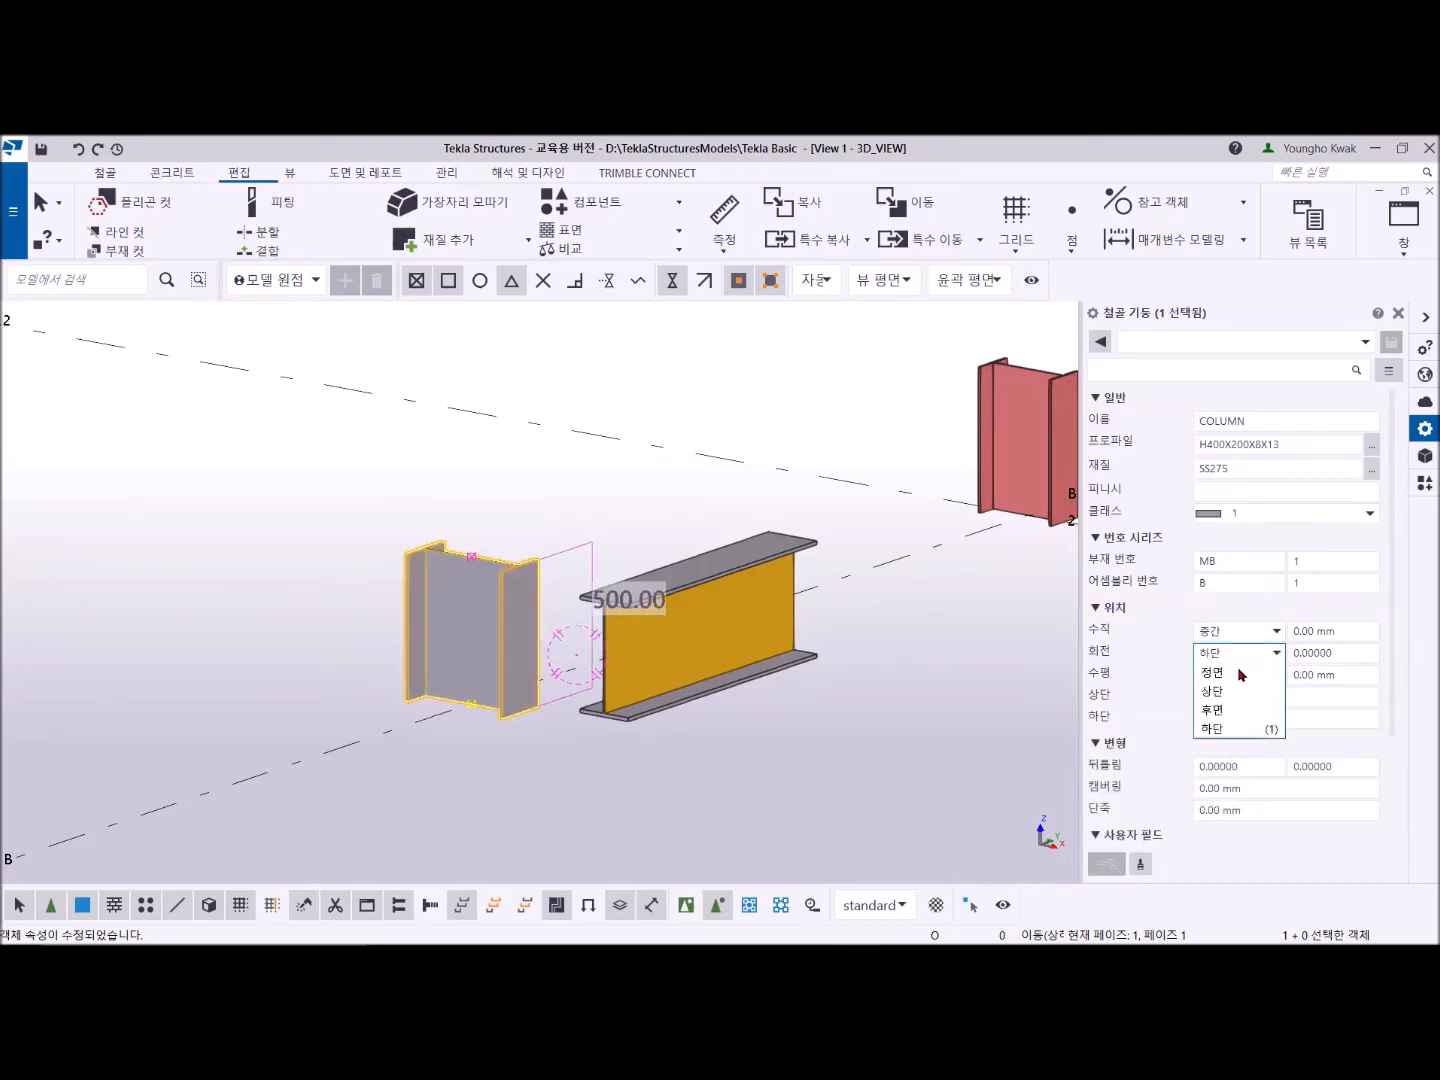
pyautogui.click(1226, 697)
pyautogui.click(1124, 860)
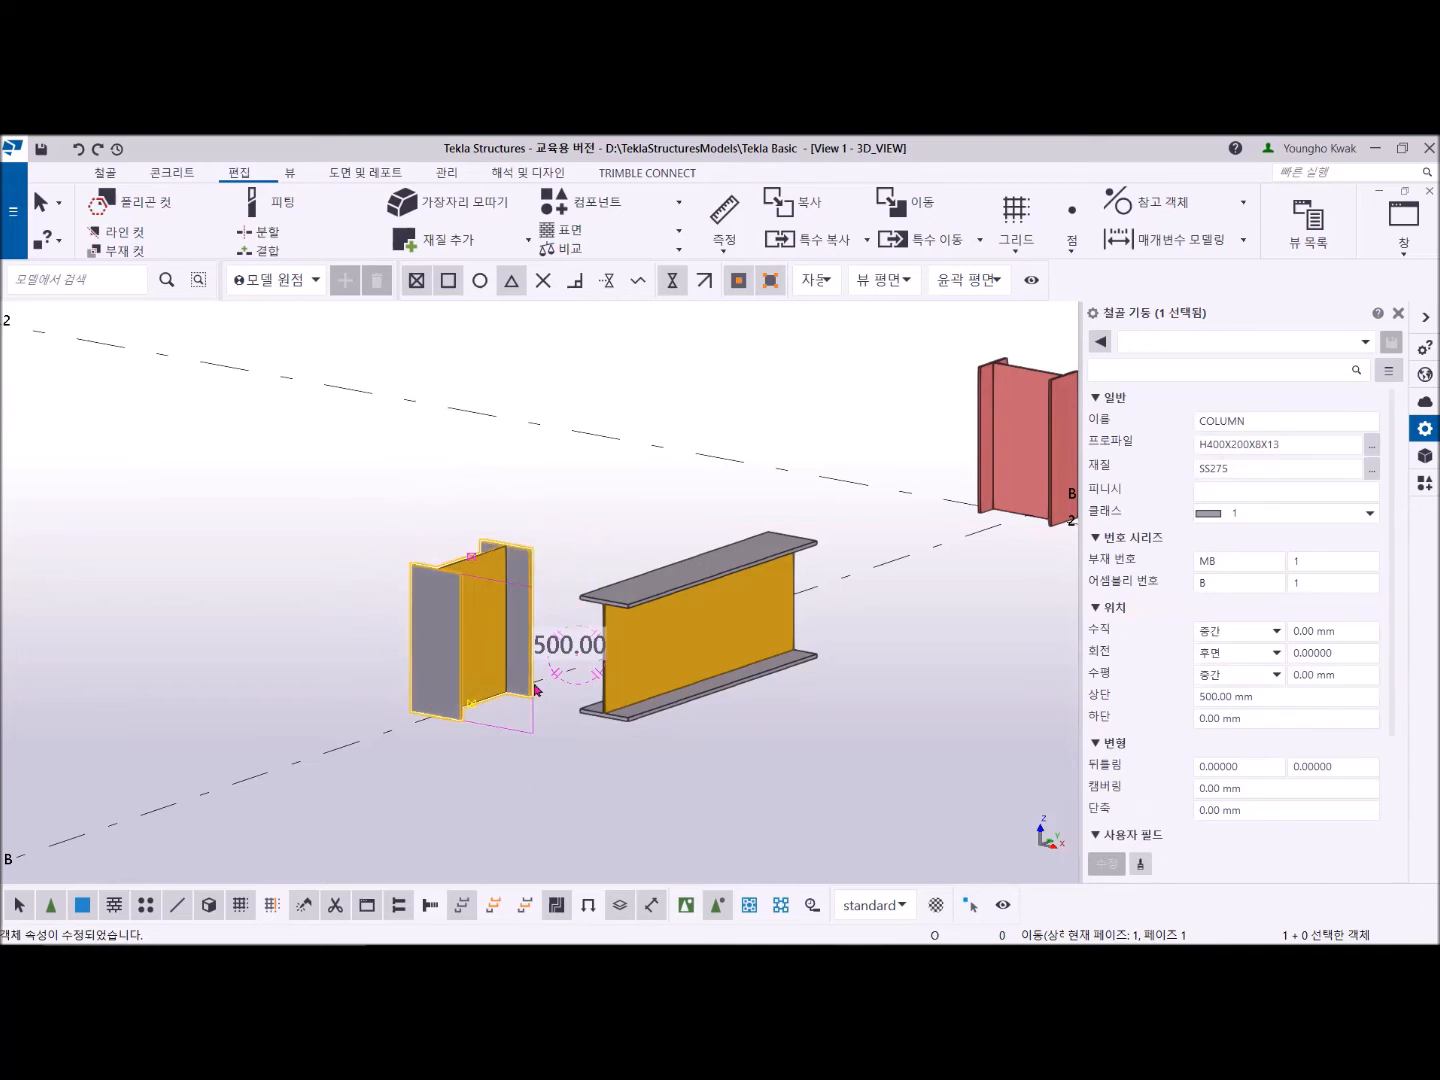
# Step: Set the rotation (회전) of the horizontal beam on grid line B to 정면 and apply it
pyautogui.scroll(-5, 537, 689)
pyautogui.scroll(4, 530, 686)
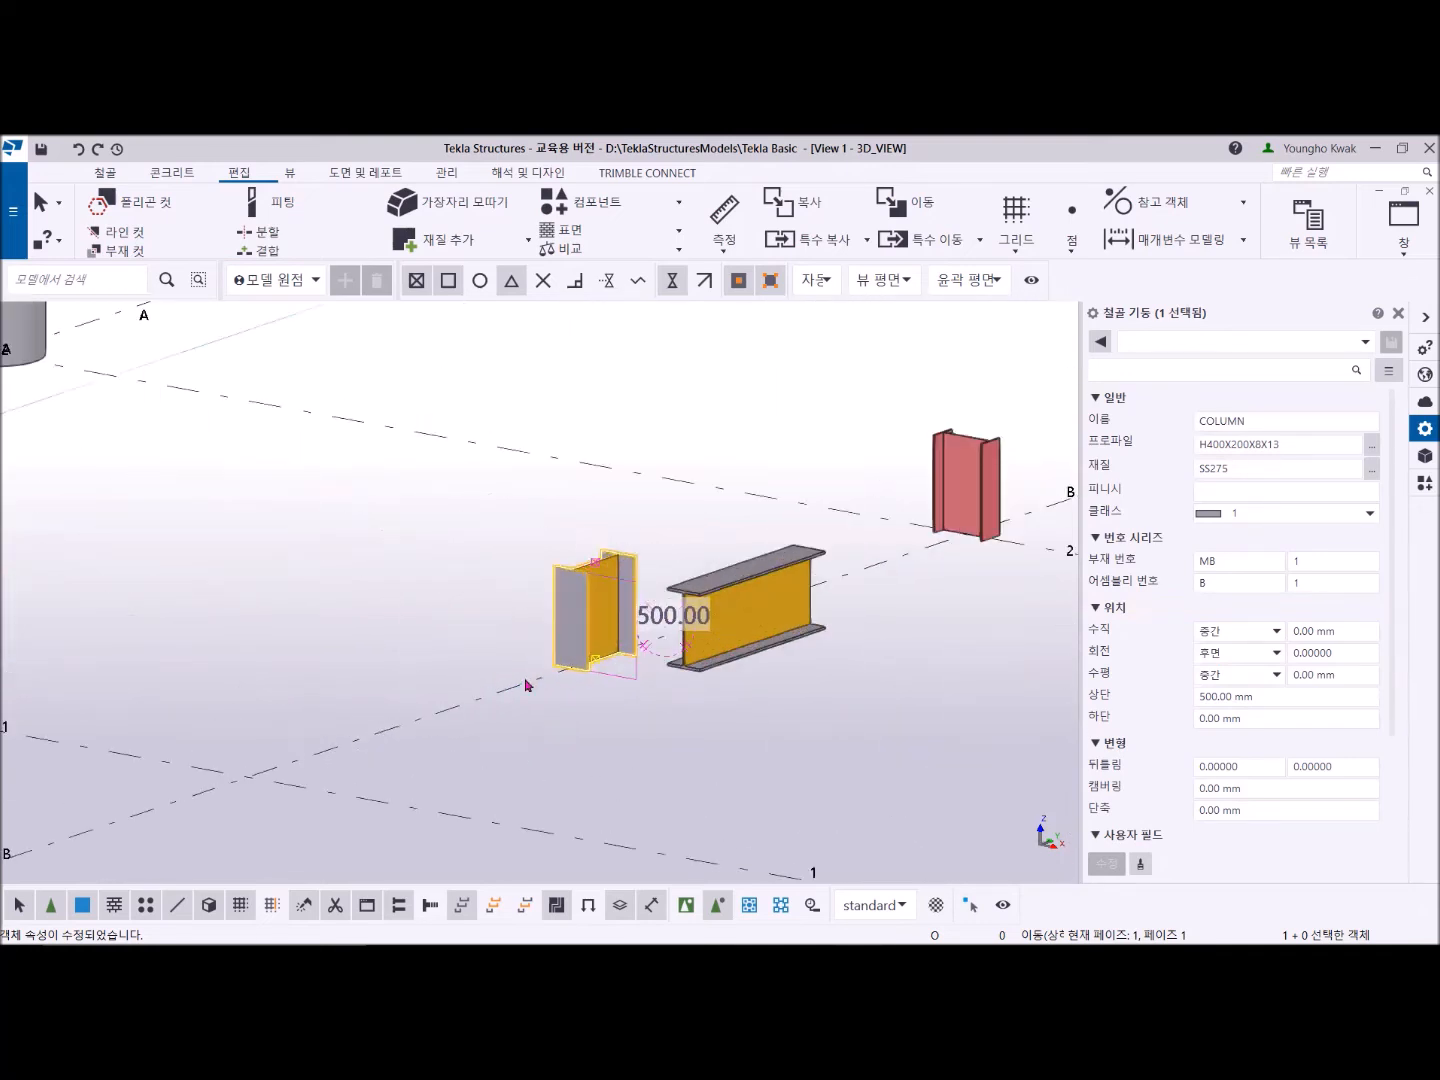
pyautogui.scroll(-2, 528, 686)
pyautogui.scroll(5, 528, 687)
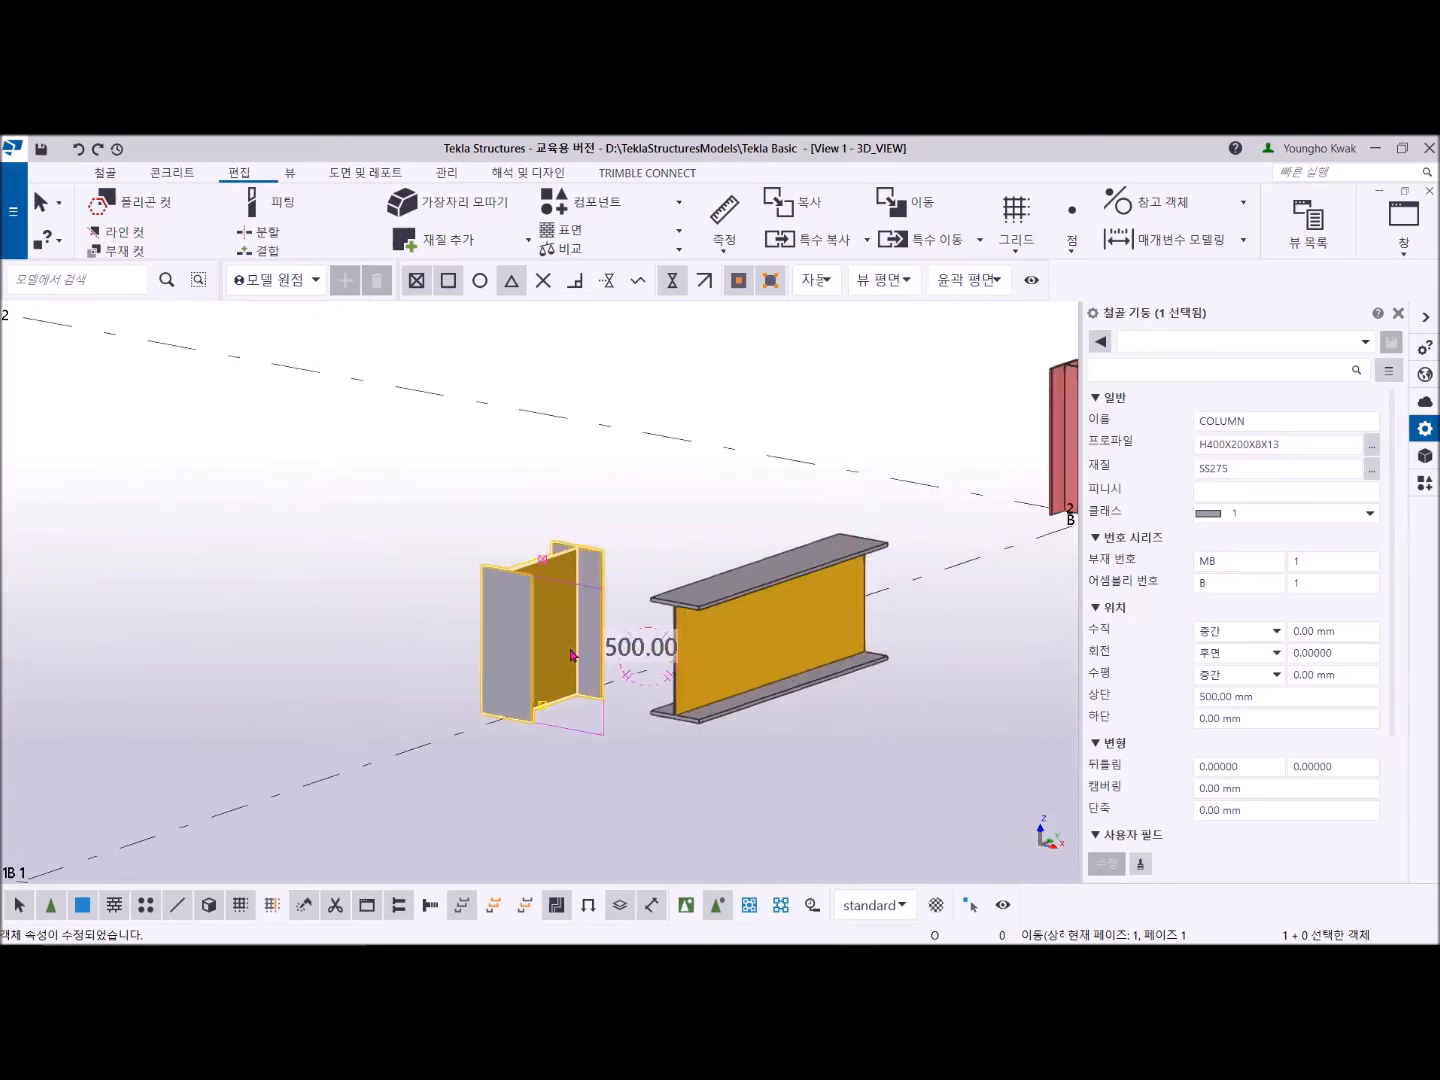
pyautogui.click(727, 599)
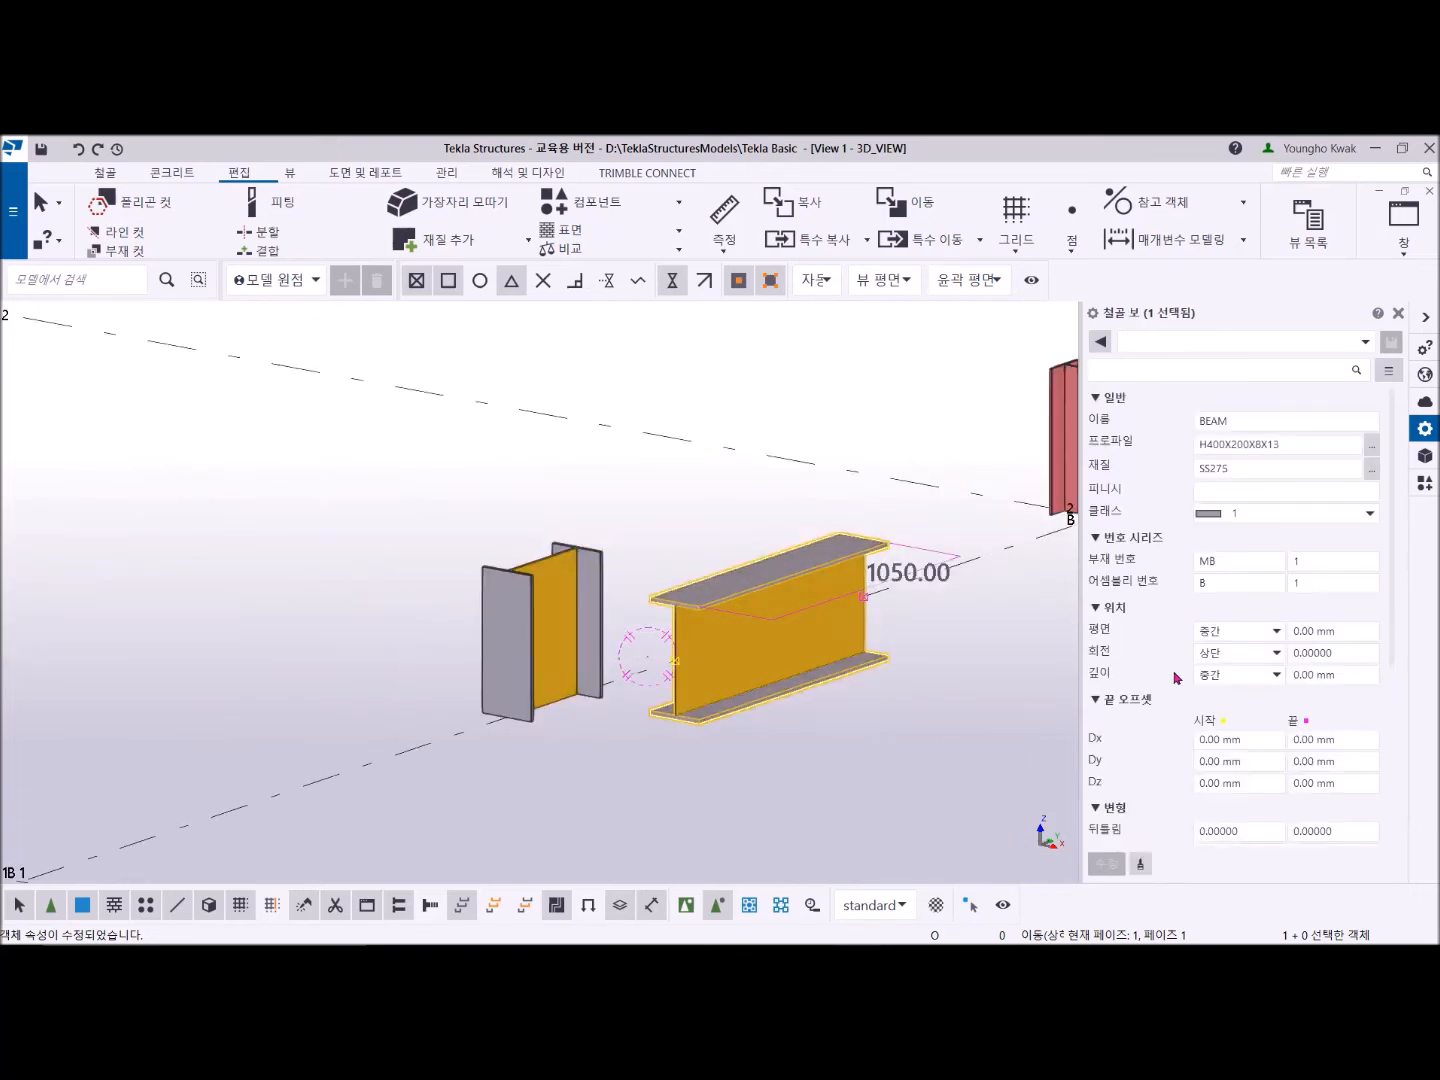
pyautogui.click(1273, 653)
pyautogui.click(1226, 680)
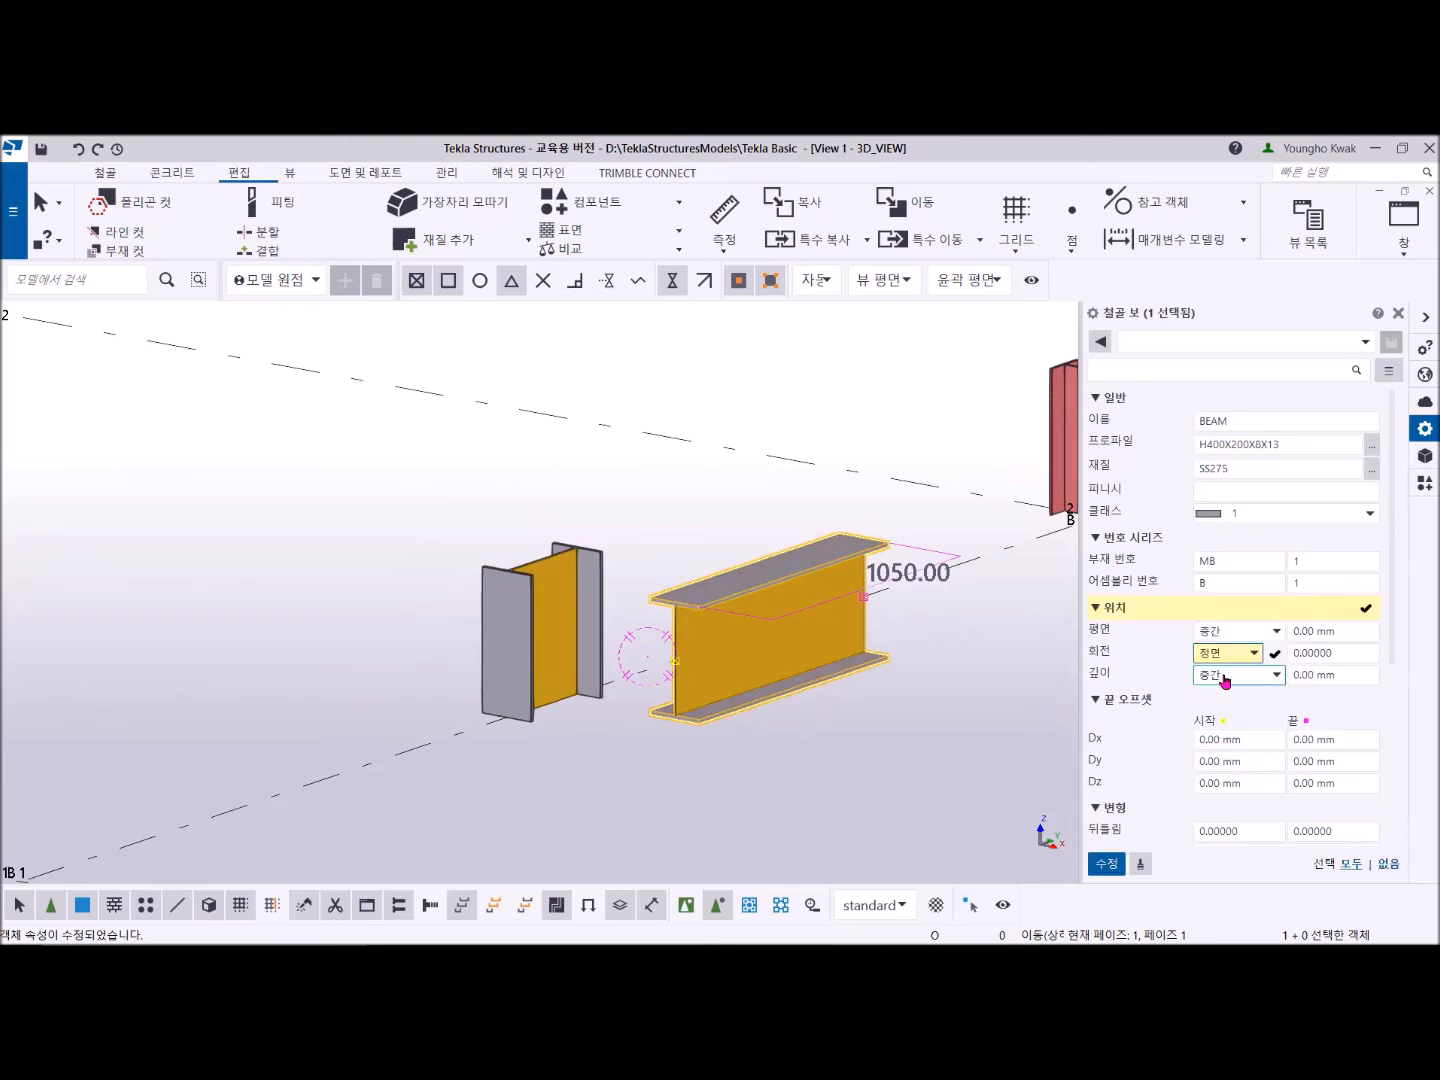
pyautogui.click(1106, 863)
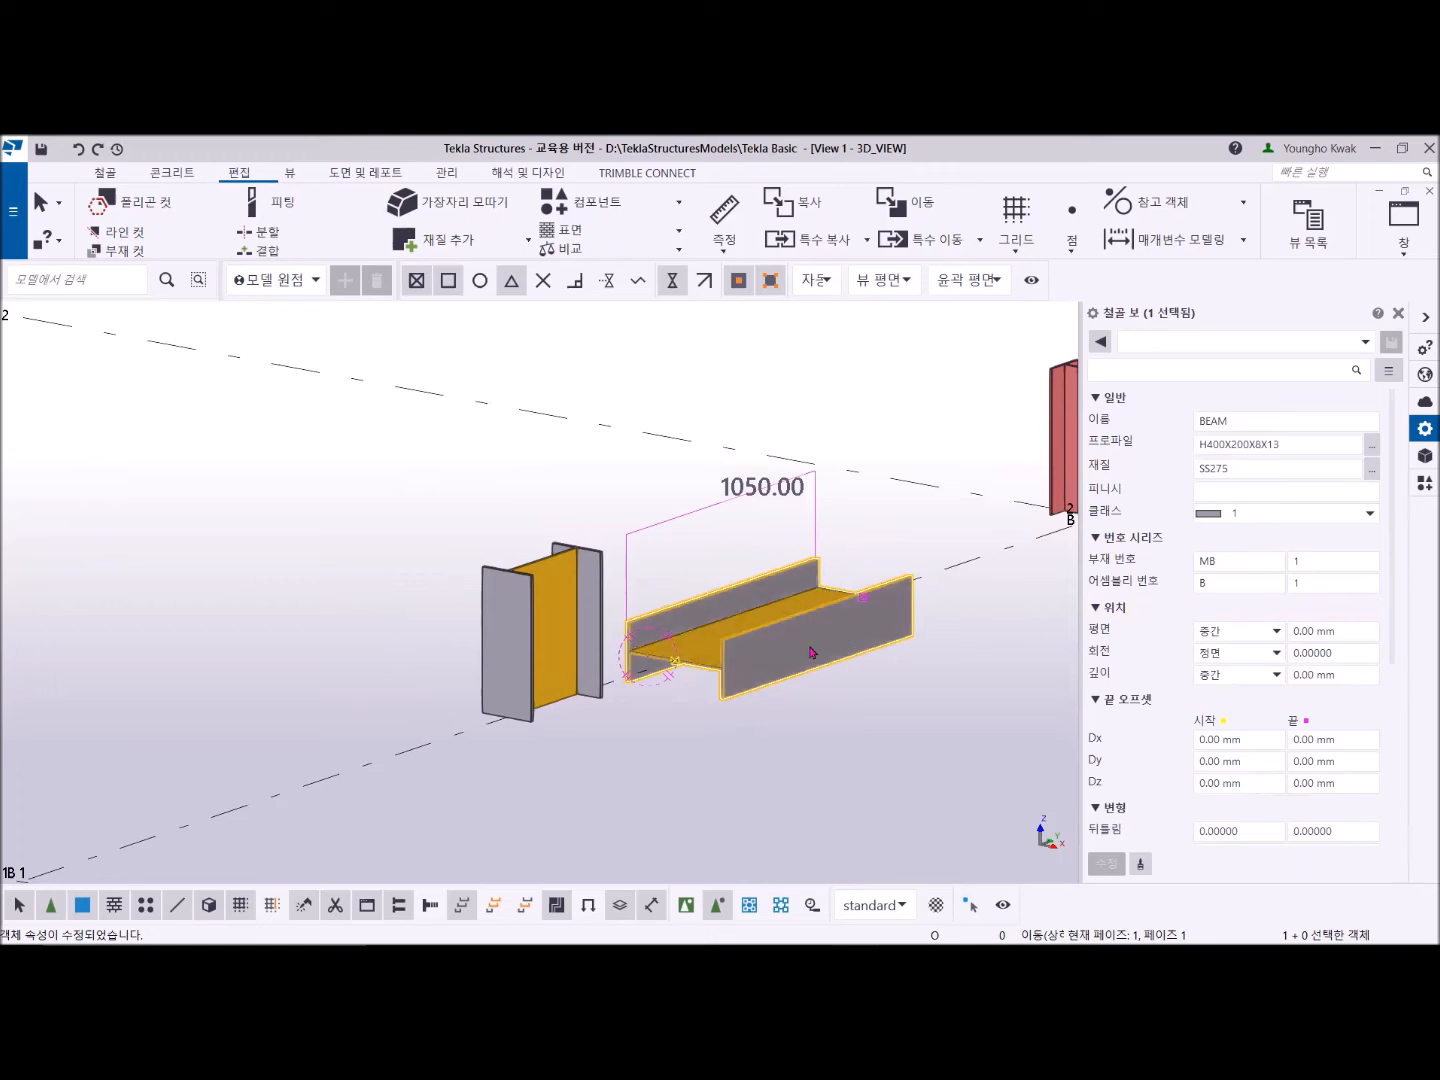
# Step: Set the horizontal beam's rotation (회전) to 후면 and apply it
pyautogui.scroll(-3, 812, 653)
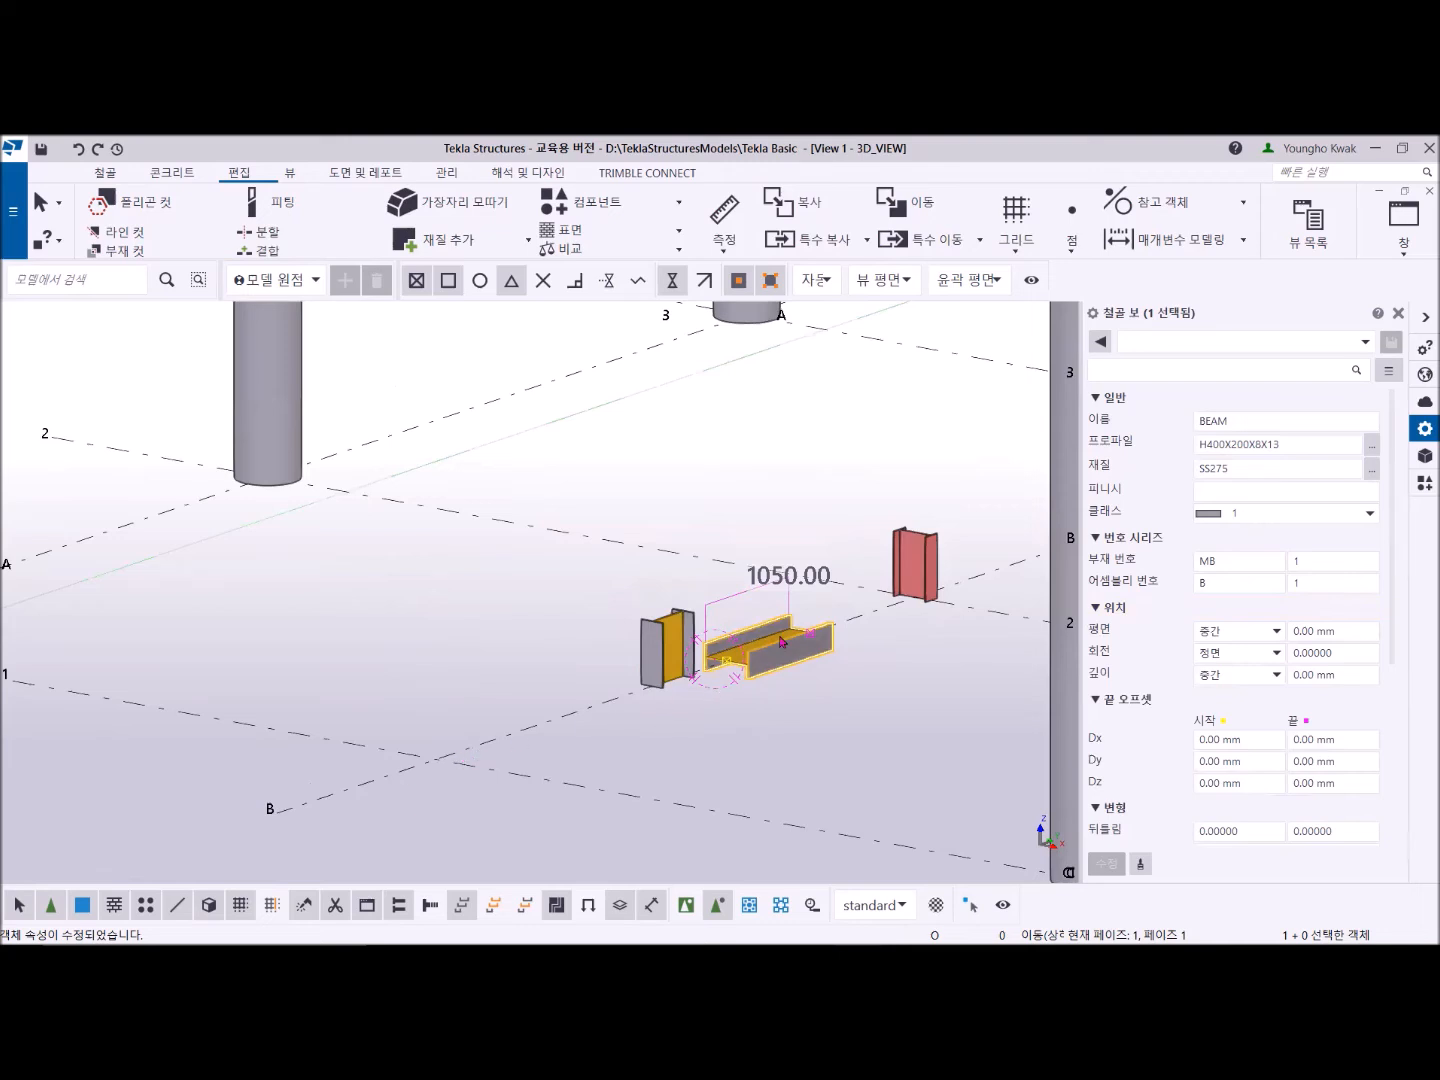
pyautogui.moveTo(778, 642); pyautogui.dragTo(697, 668, button='middle')
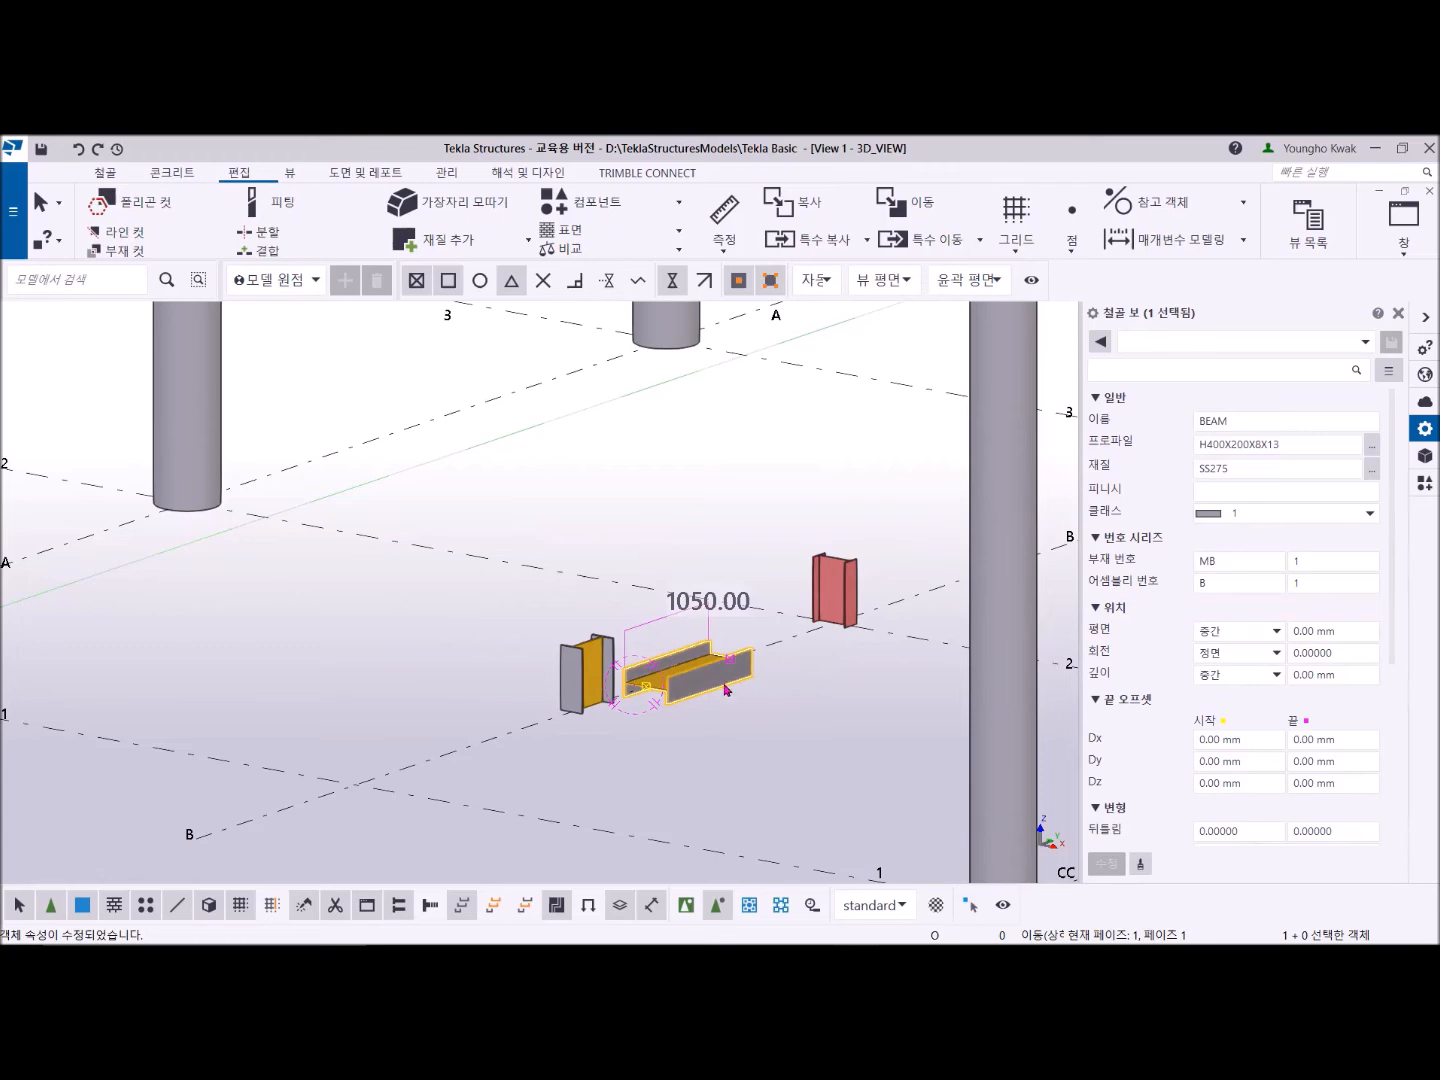
pyautogui.click(1276, 655)
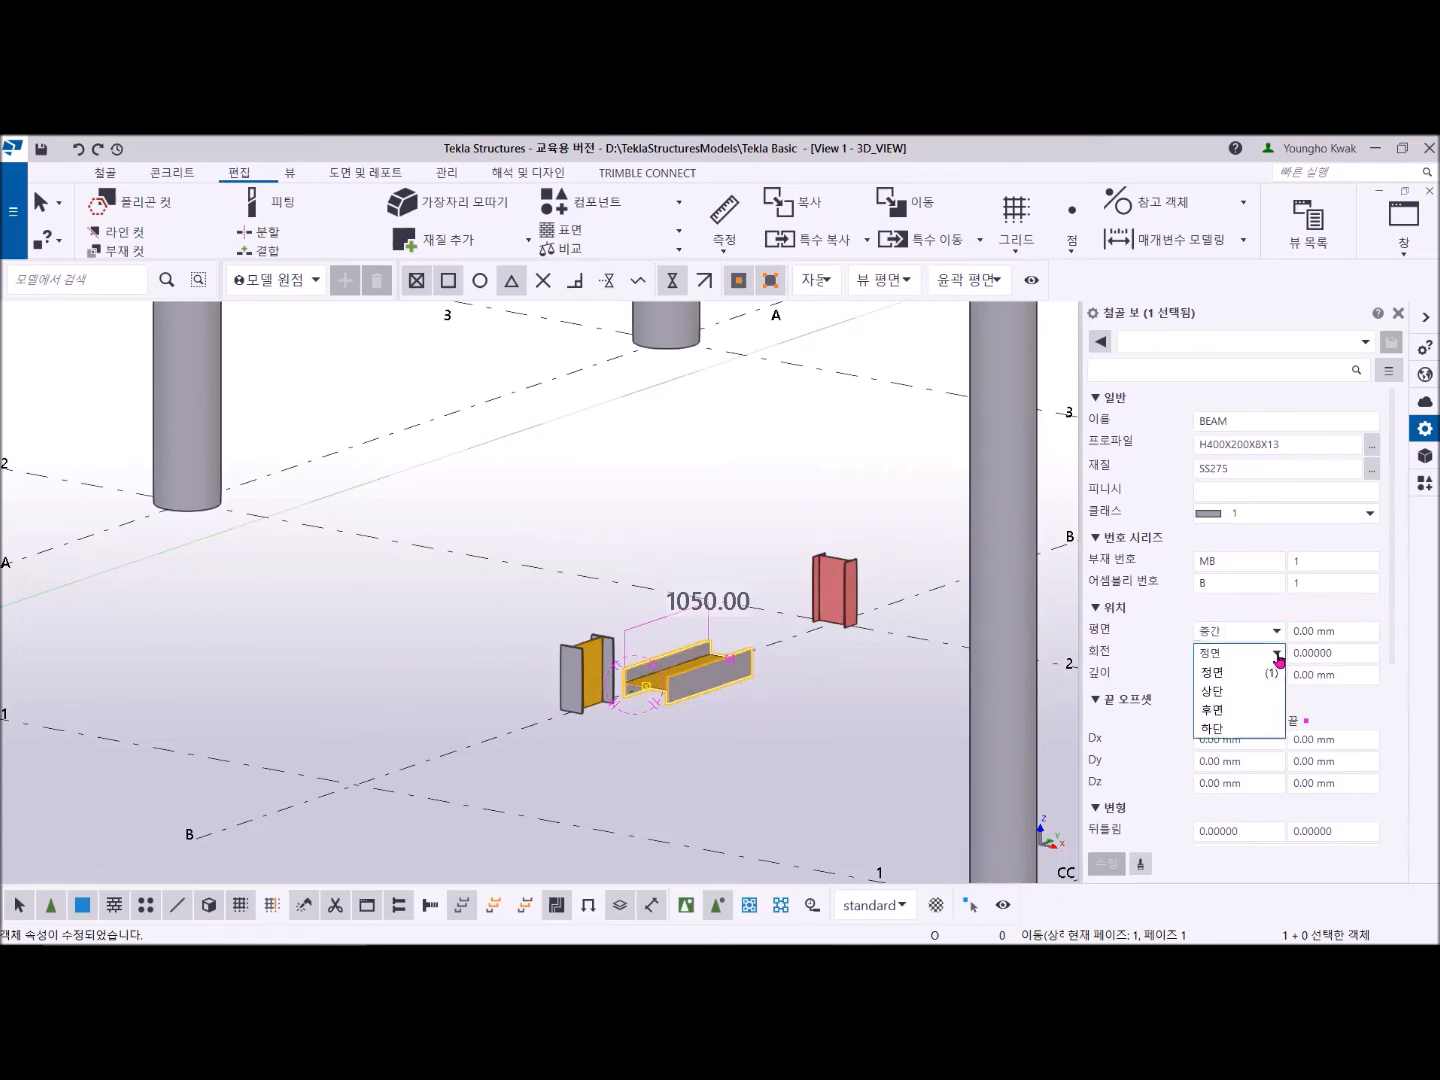
pyautogui.click(1212, 709)
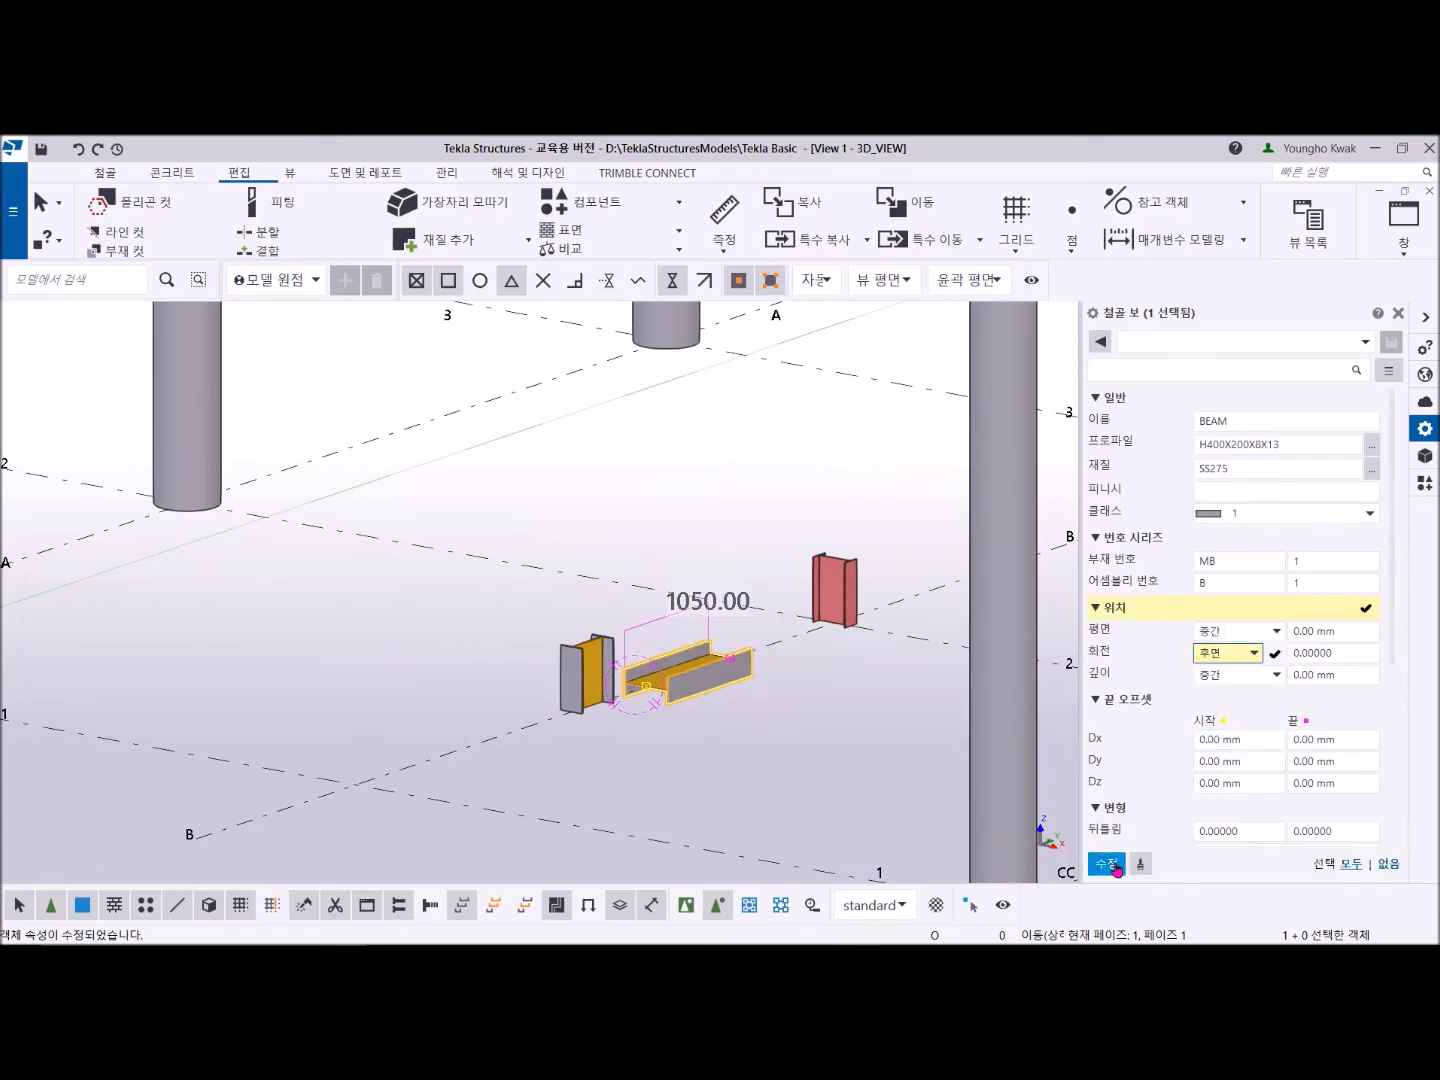
pyautogui.click(1111, 867)
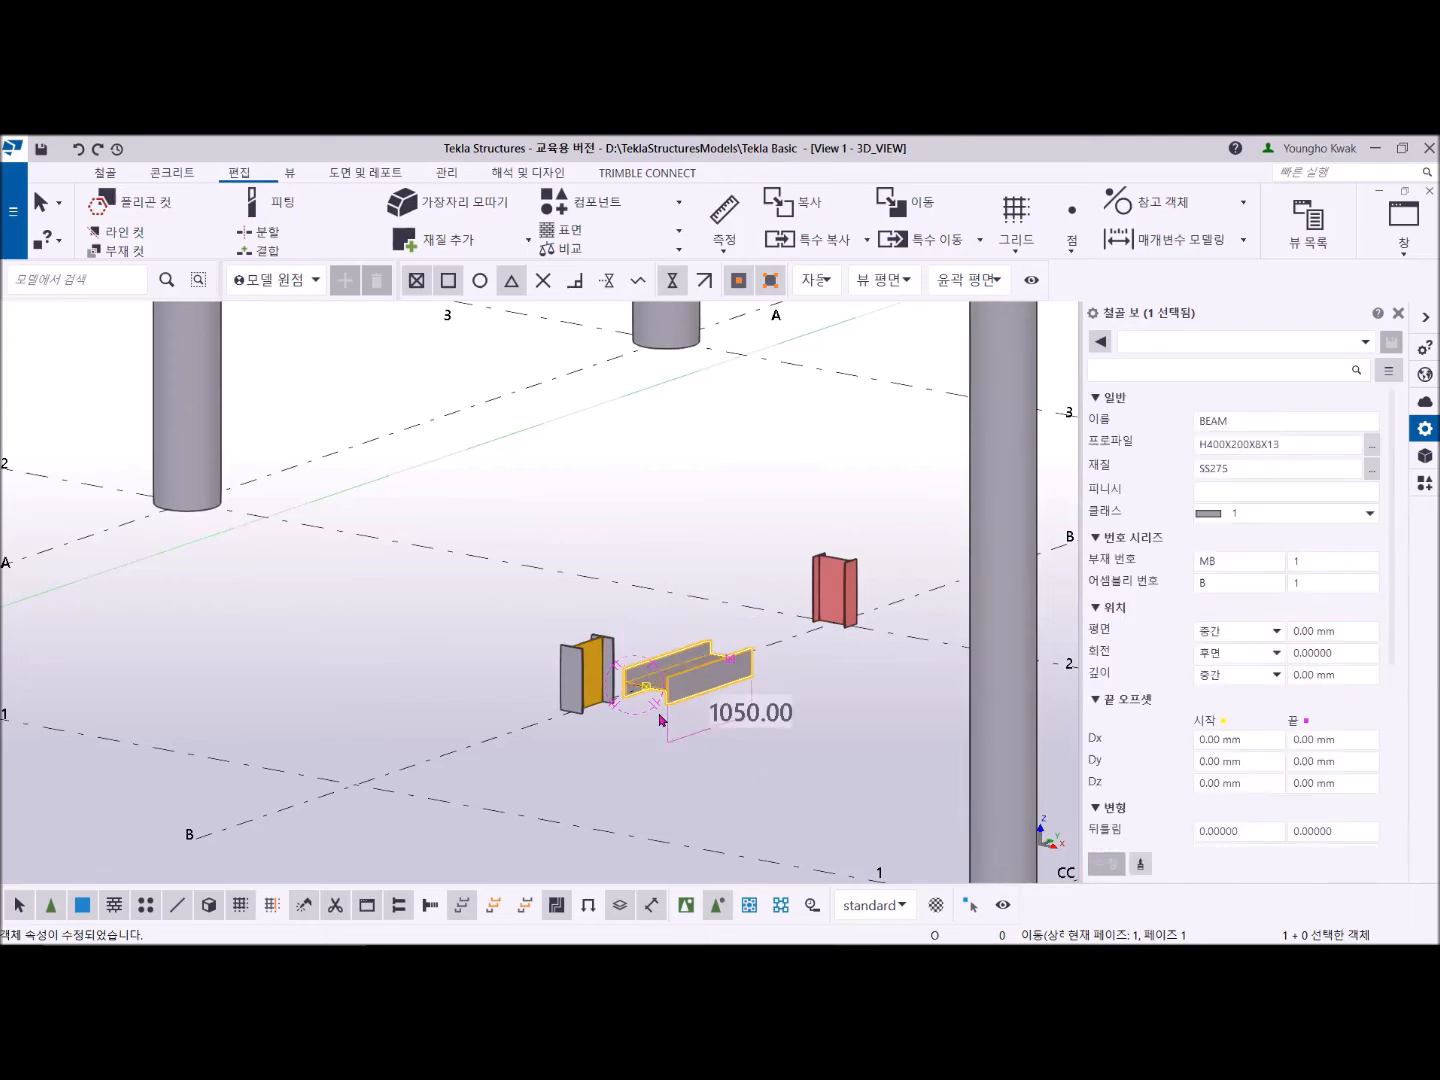
# Step: Return the horizontal beam's rotation (회전) to 정면 and apply it
pyautogui.click(1252, 654)
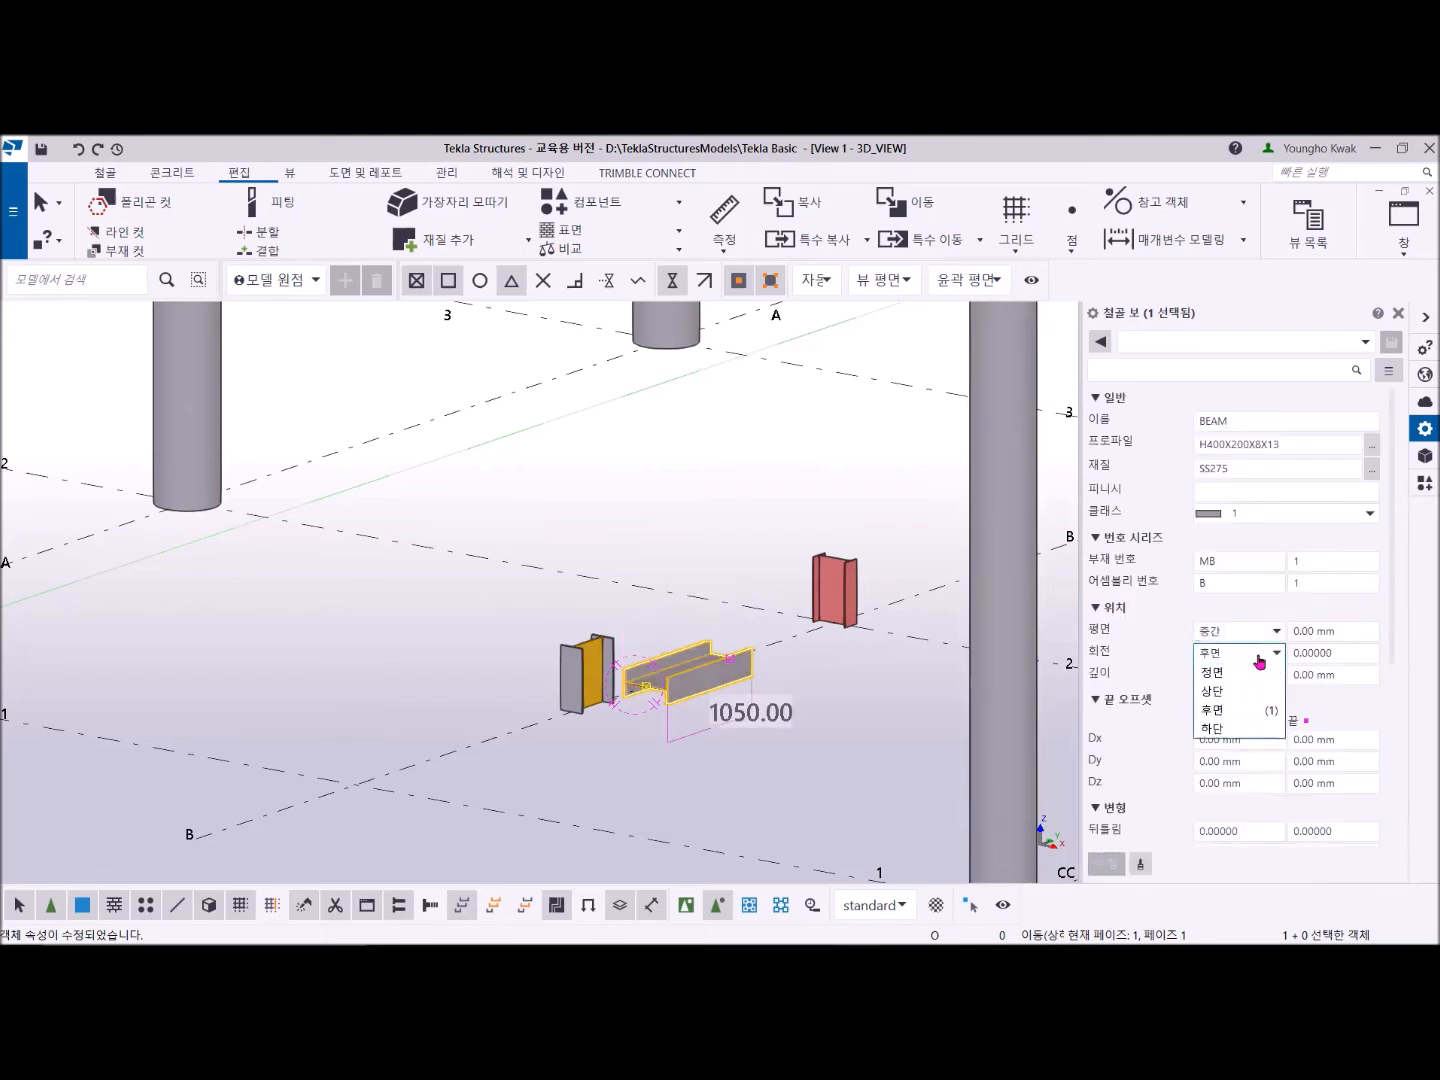
pyautogui.click(1244, 676)
pyautogui.click(1108, 862)
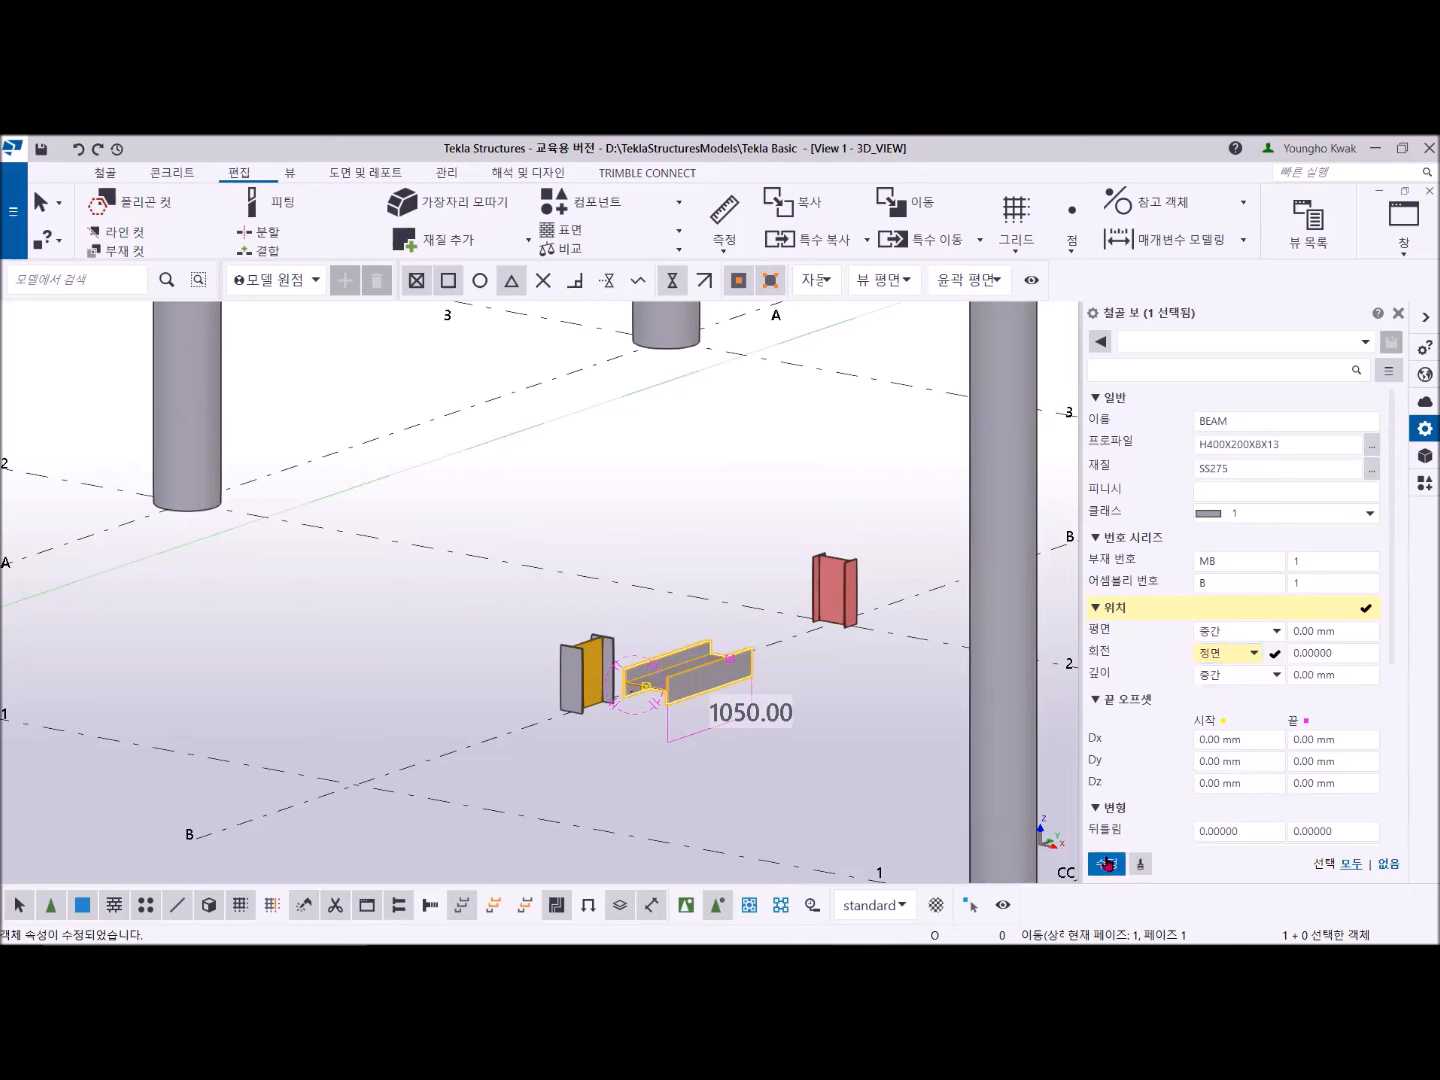
# Step: Set the horizontal beam's rotation (회전) to 하단, apply it, and inspect the resulting orientation from the other side
pyautogui.click(1265, 655)
pyautogui.click(1215, 728)
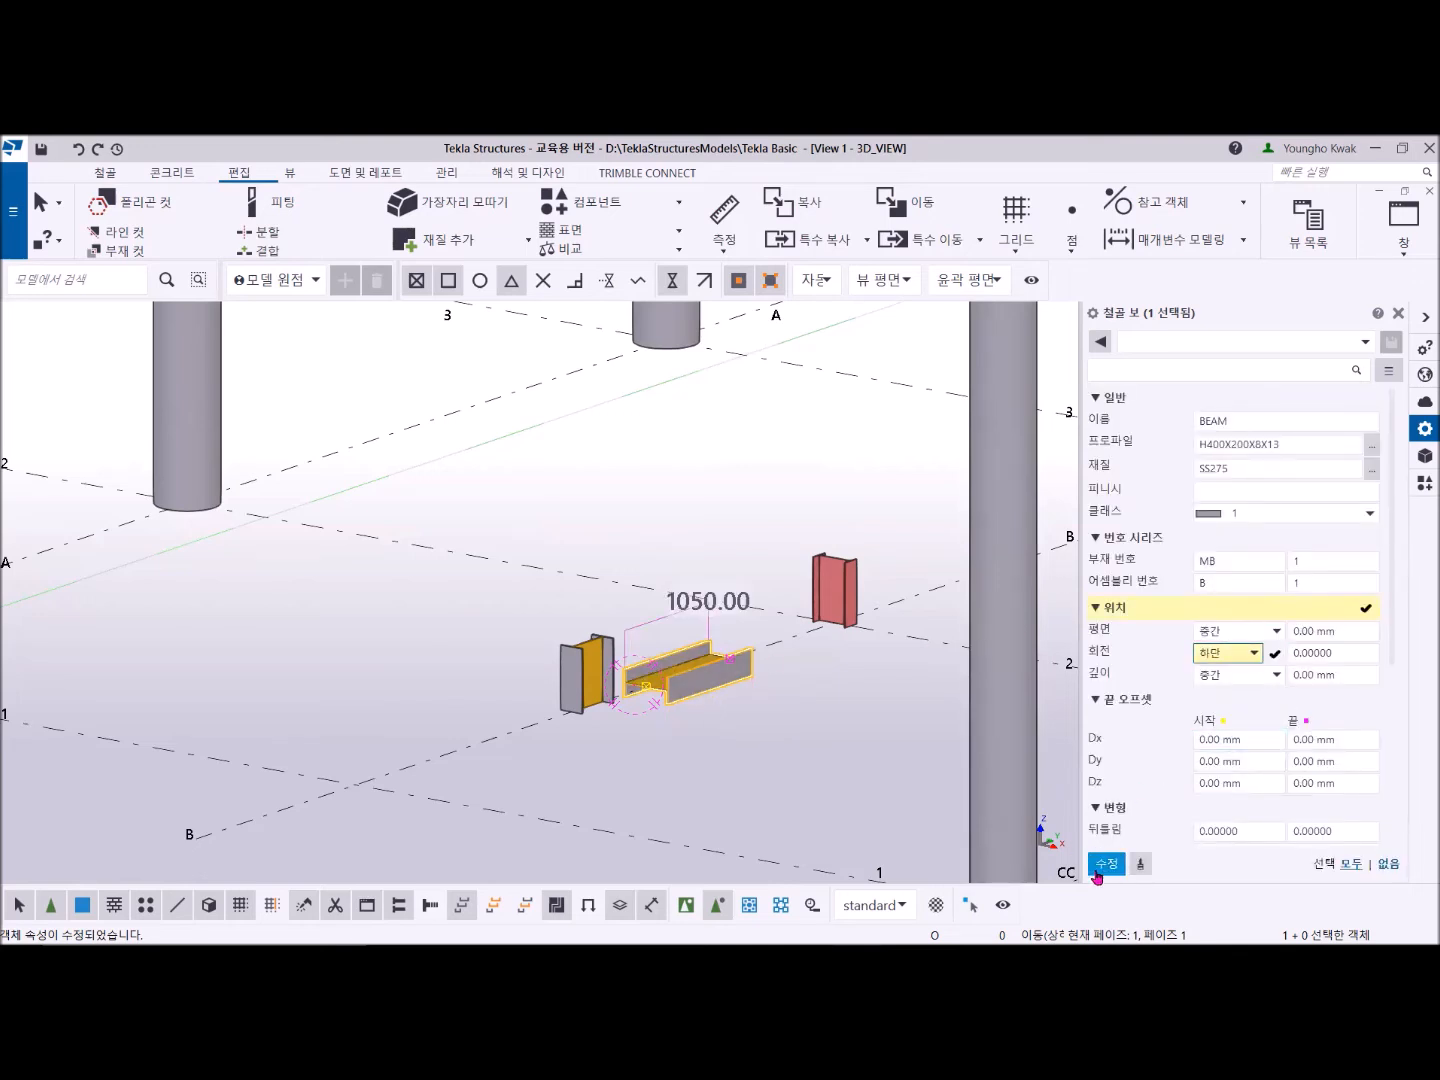
pyautogui.click(1105, 866)
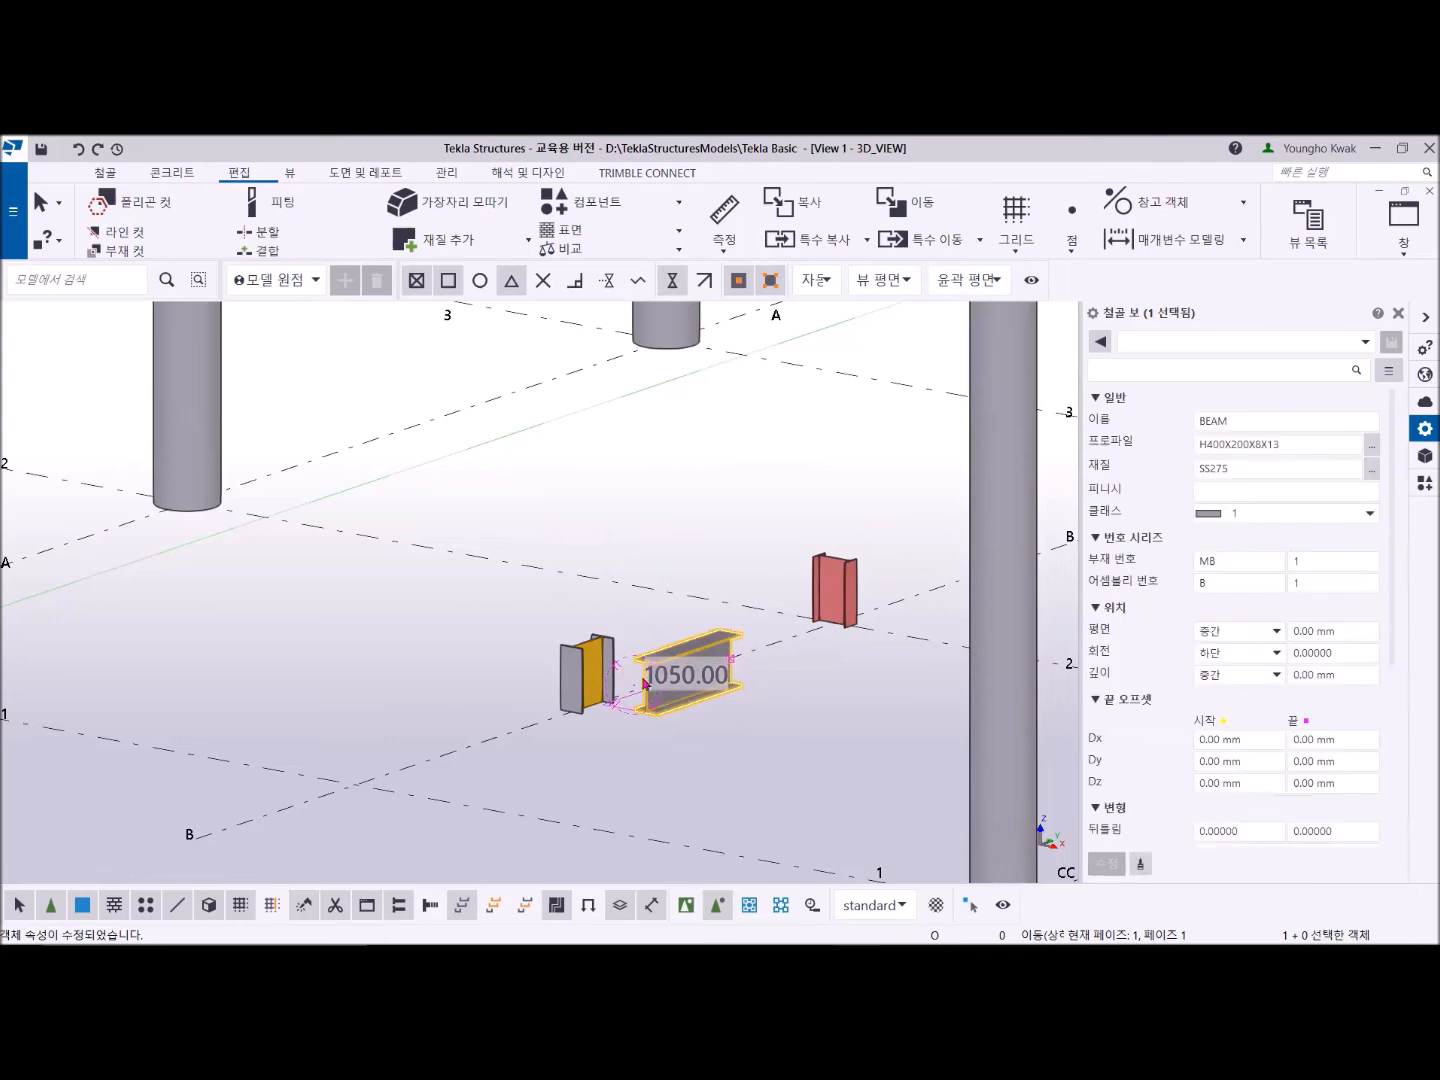
pyautogui.hotkey('ctrl', 'p')
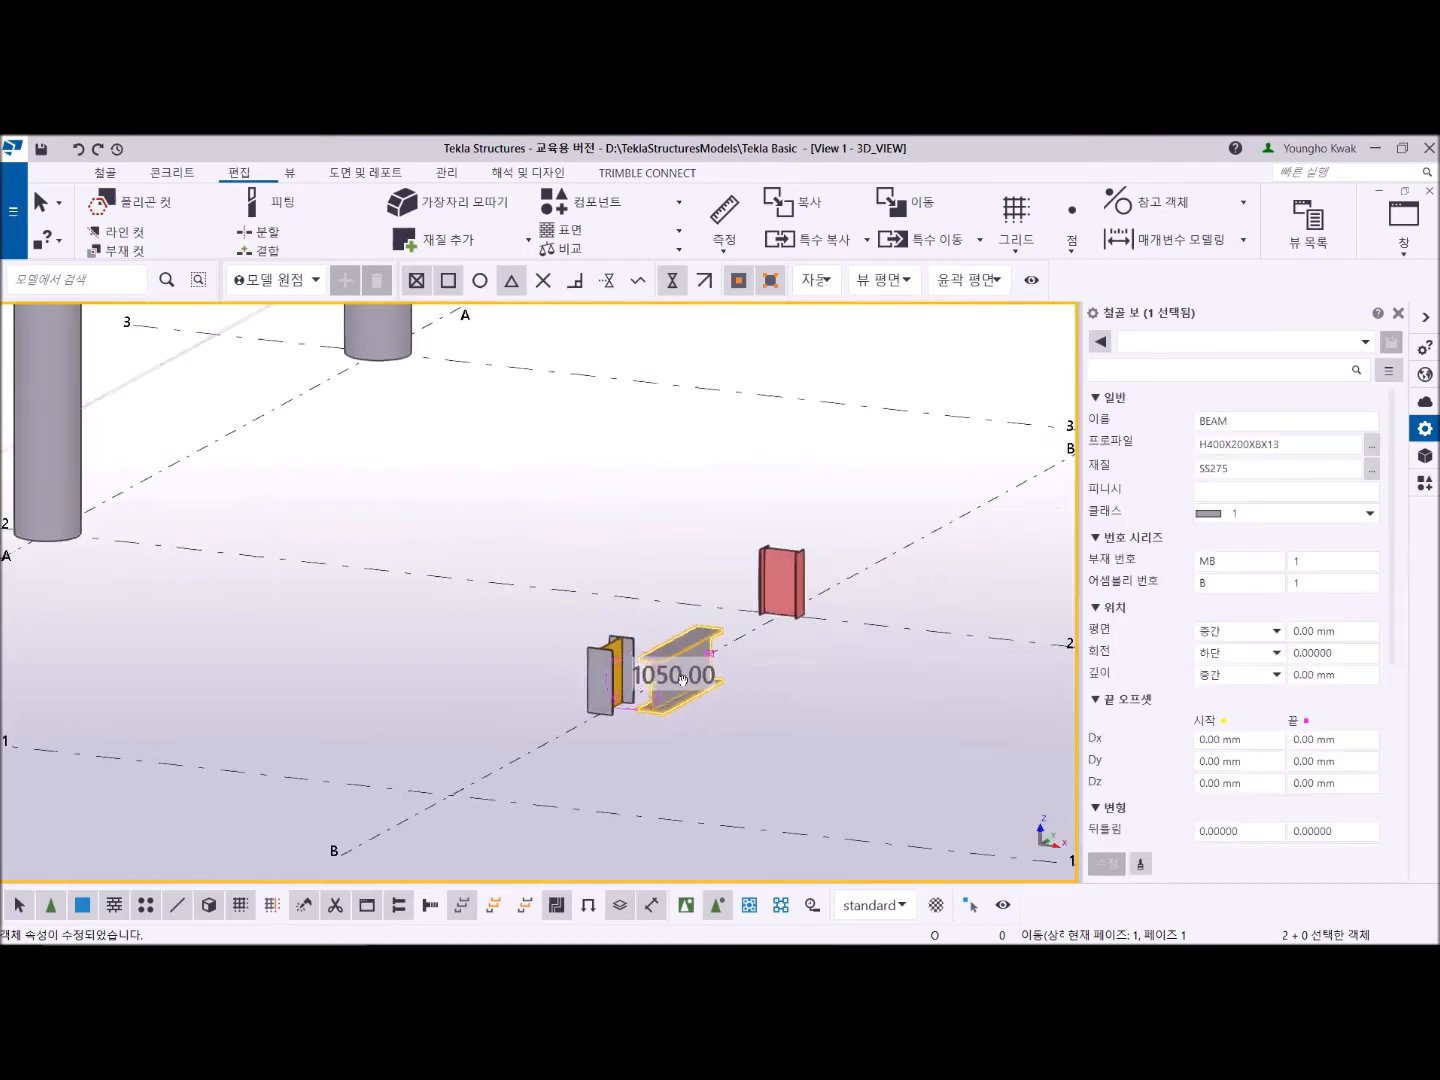
pyautogui.hotkey('ctrl', 'p')
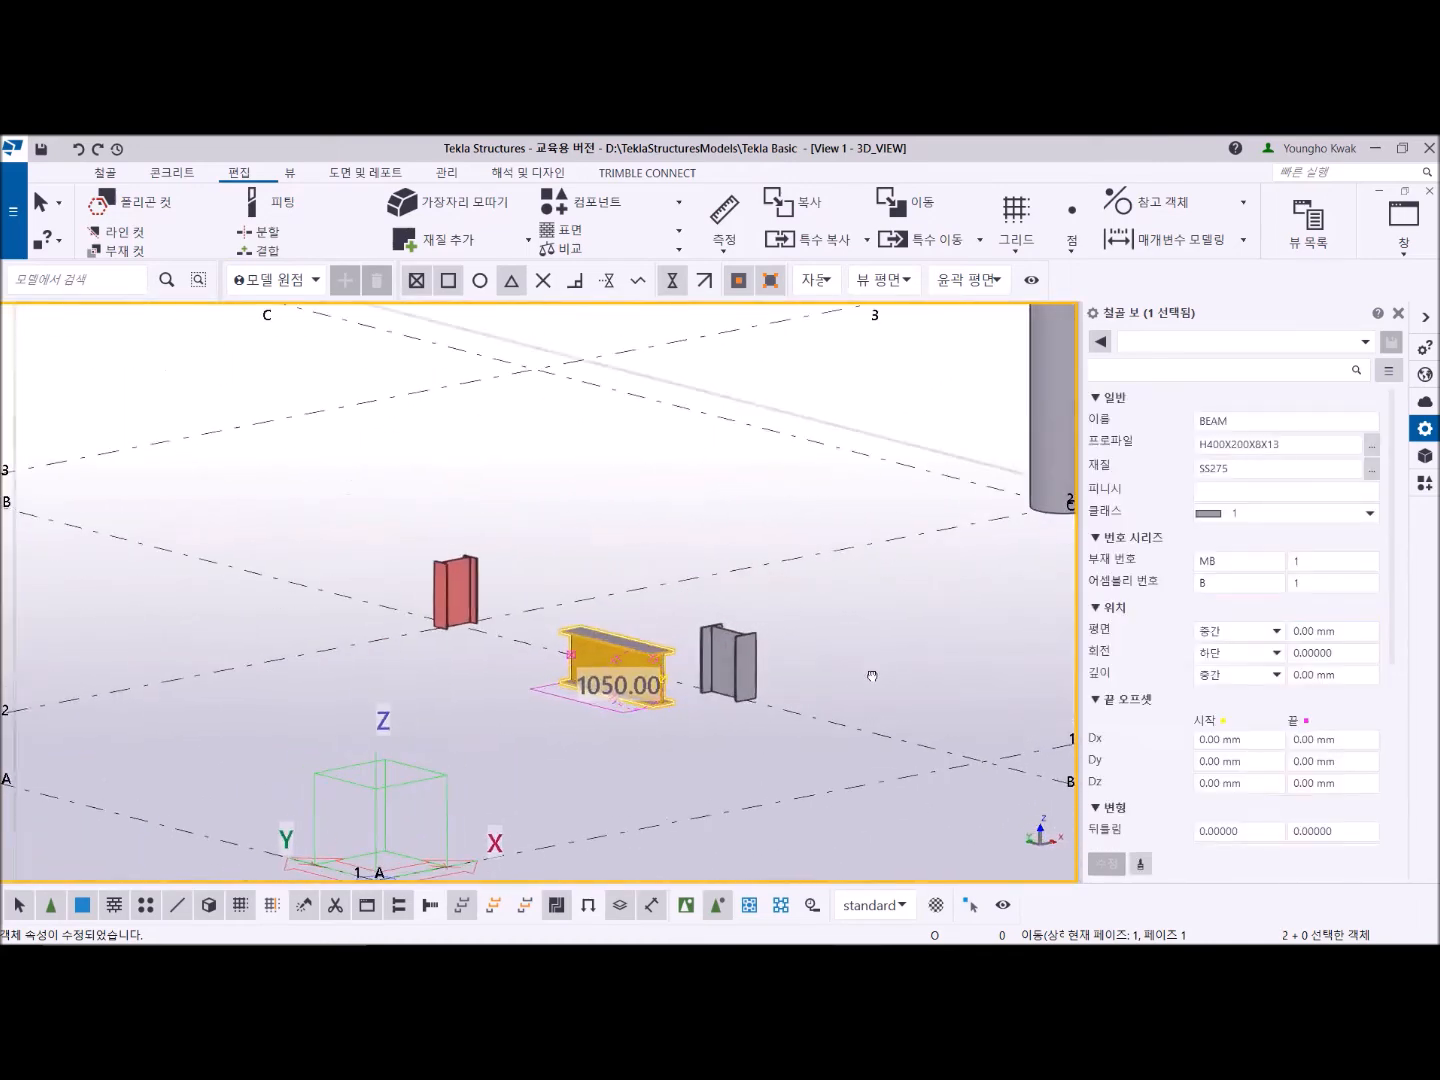
pyautogui.scroll(5, 650, 688)
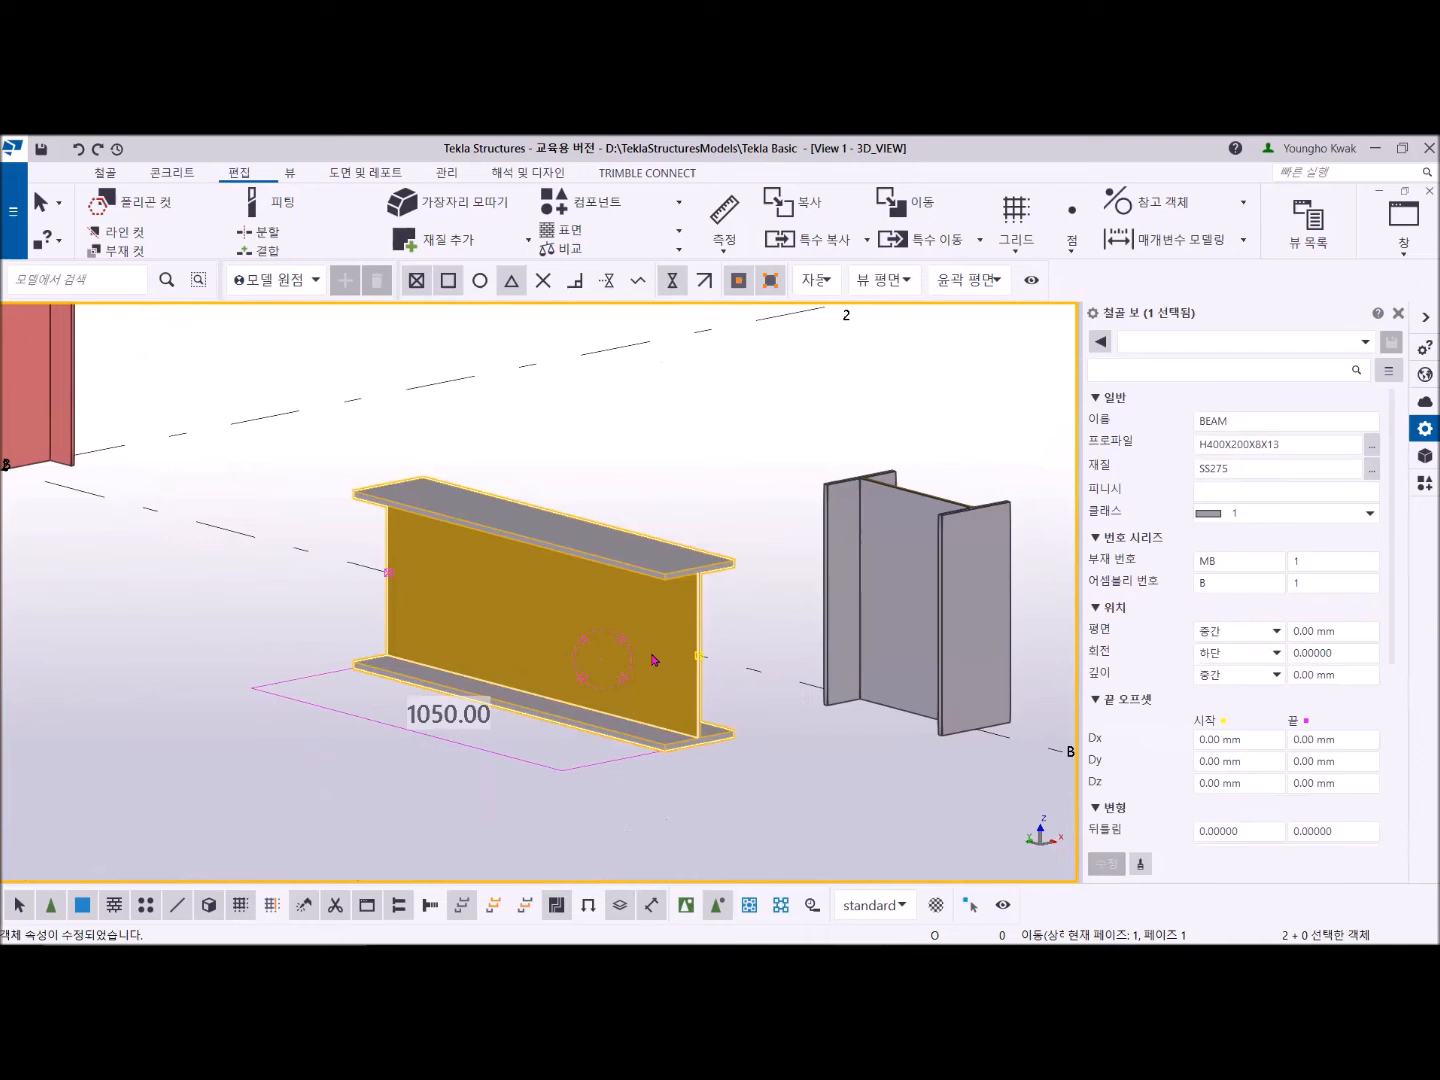
pyautogui.scroll(-4, 655, 661)
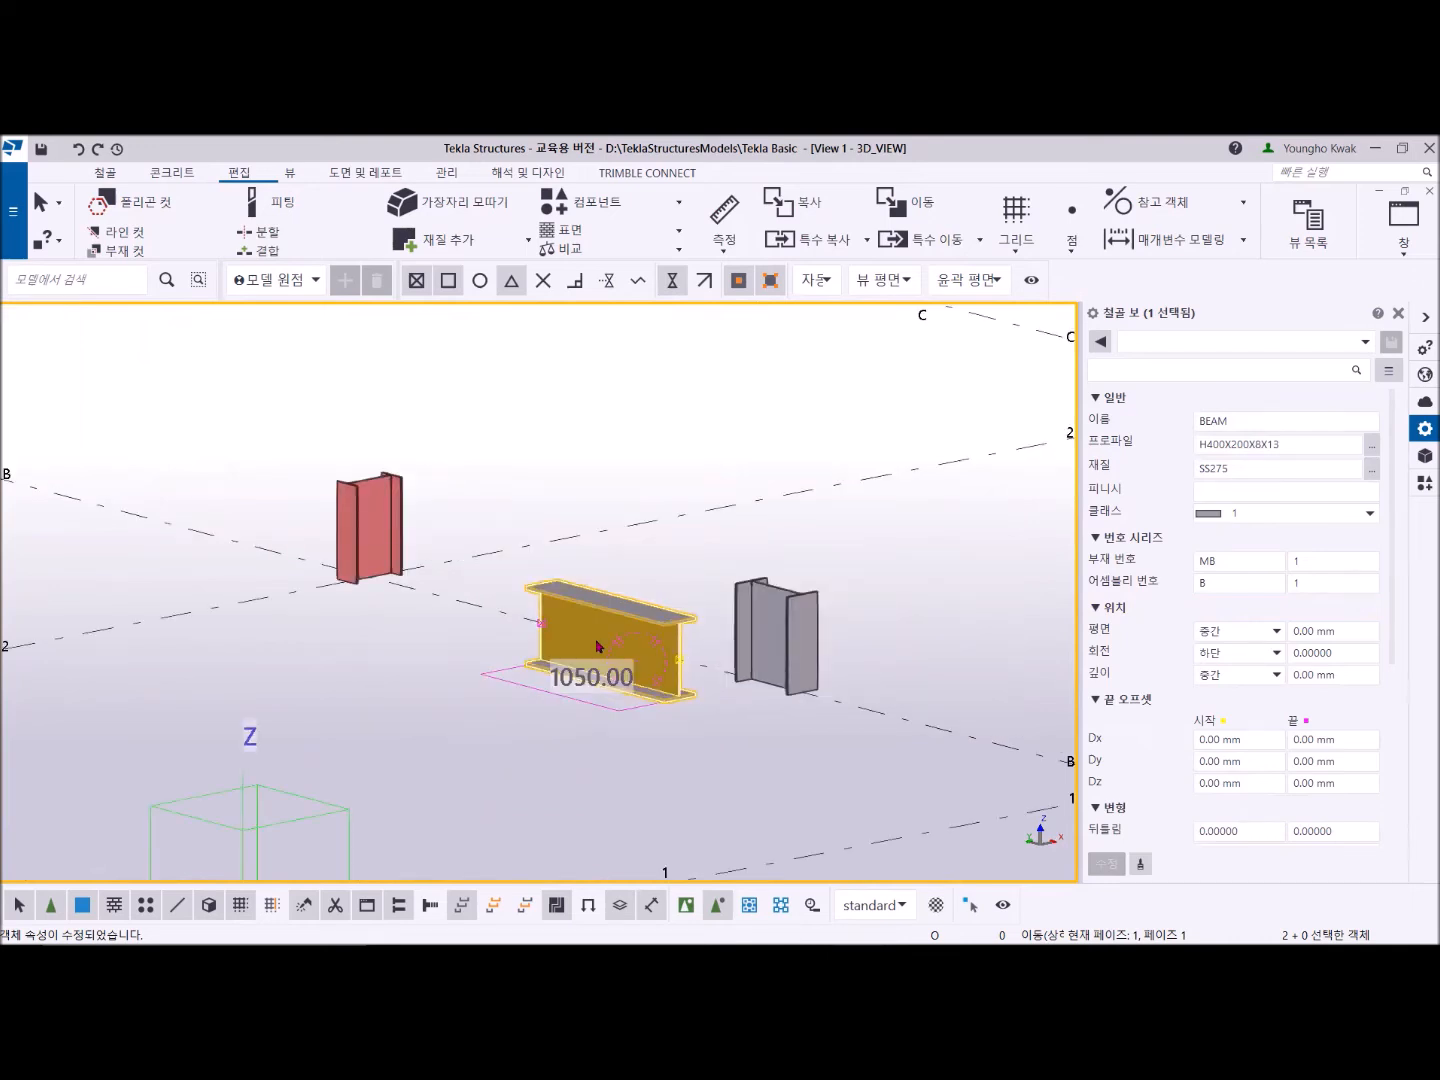
# Step: Change the horizontal beam's rotation (회전) to 후면 and apply it
pyautogui.click(1267, 653)
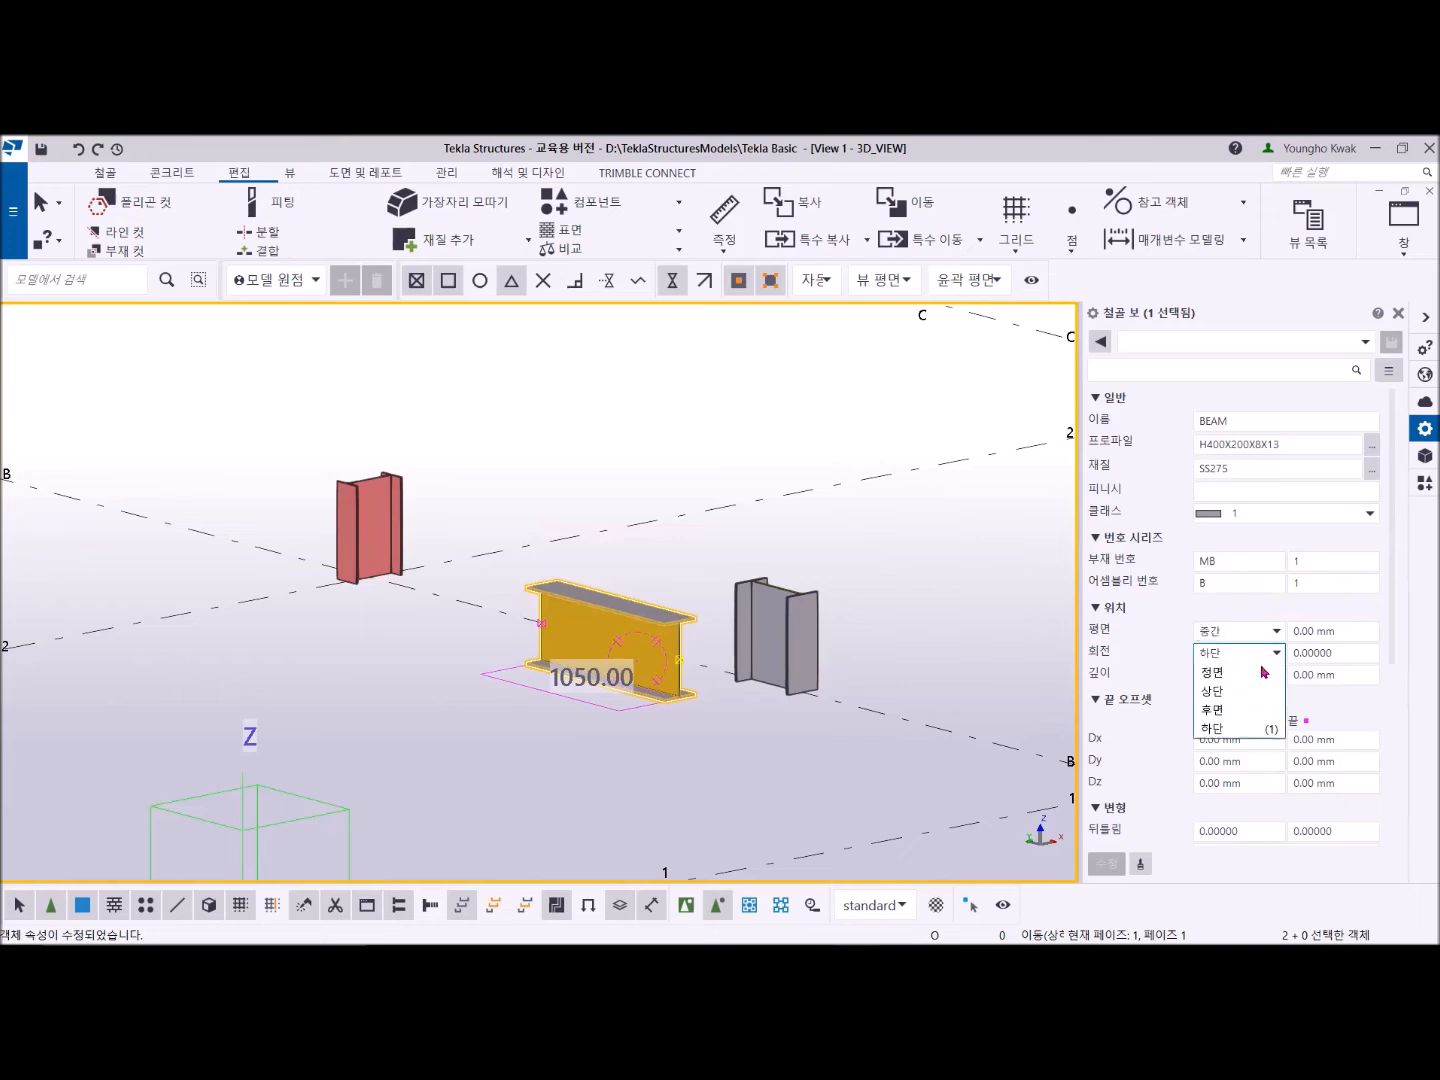
pyautogui.click(1248, 719)
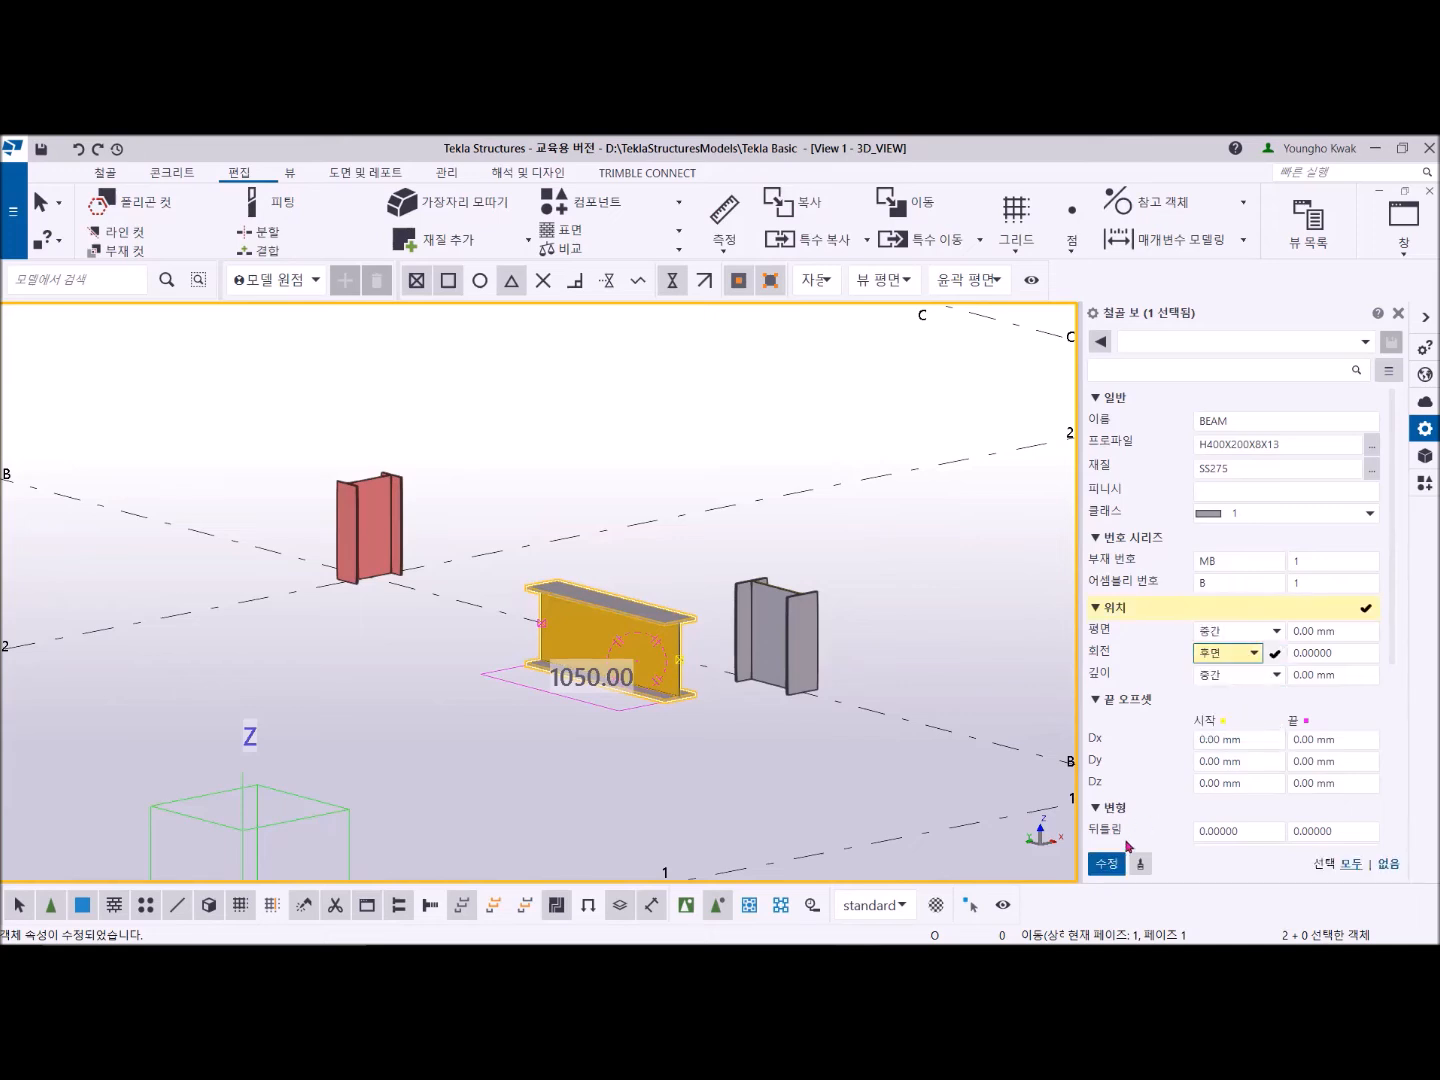
pyautogui.click(1106, 863)
pyautogui.scroll(4, 665, 669)
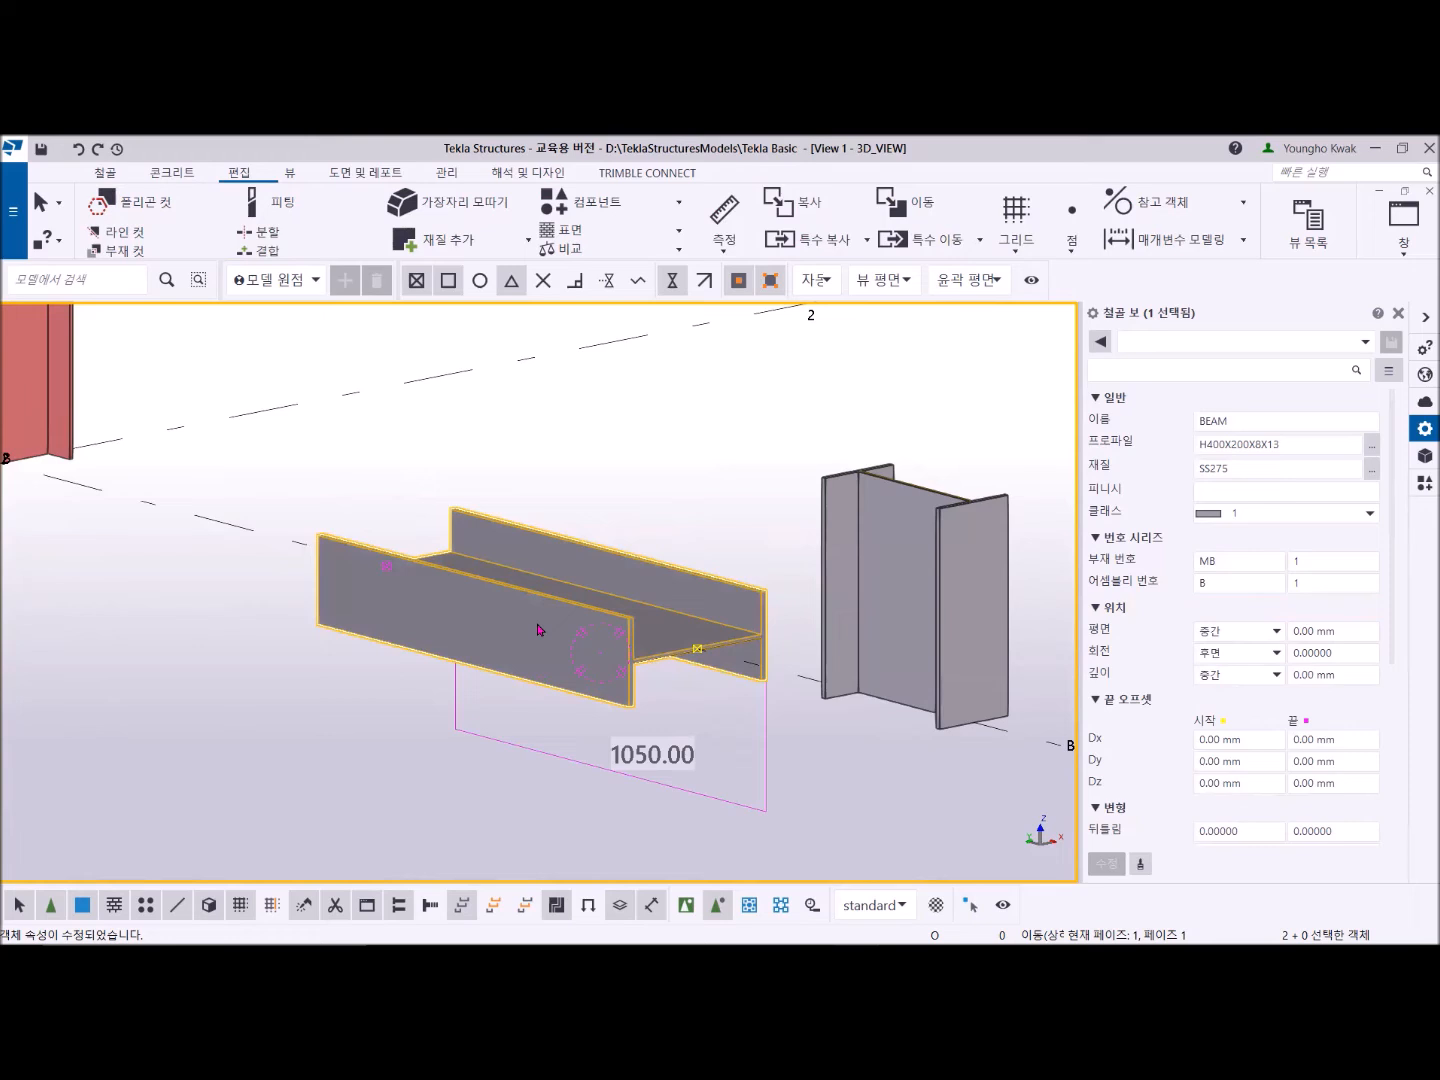
# Step: Set the horizontal beam's rotation (회전) to 상단, apply it, and compare it with the upright column
pyautogui.click(1240, 653)
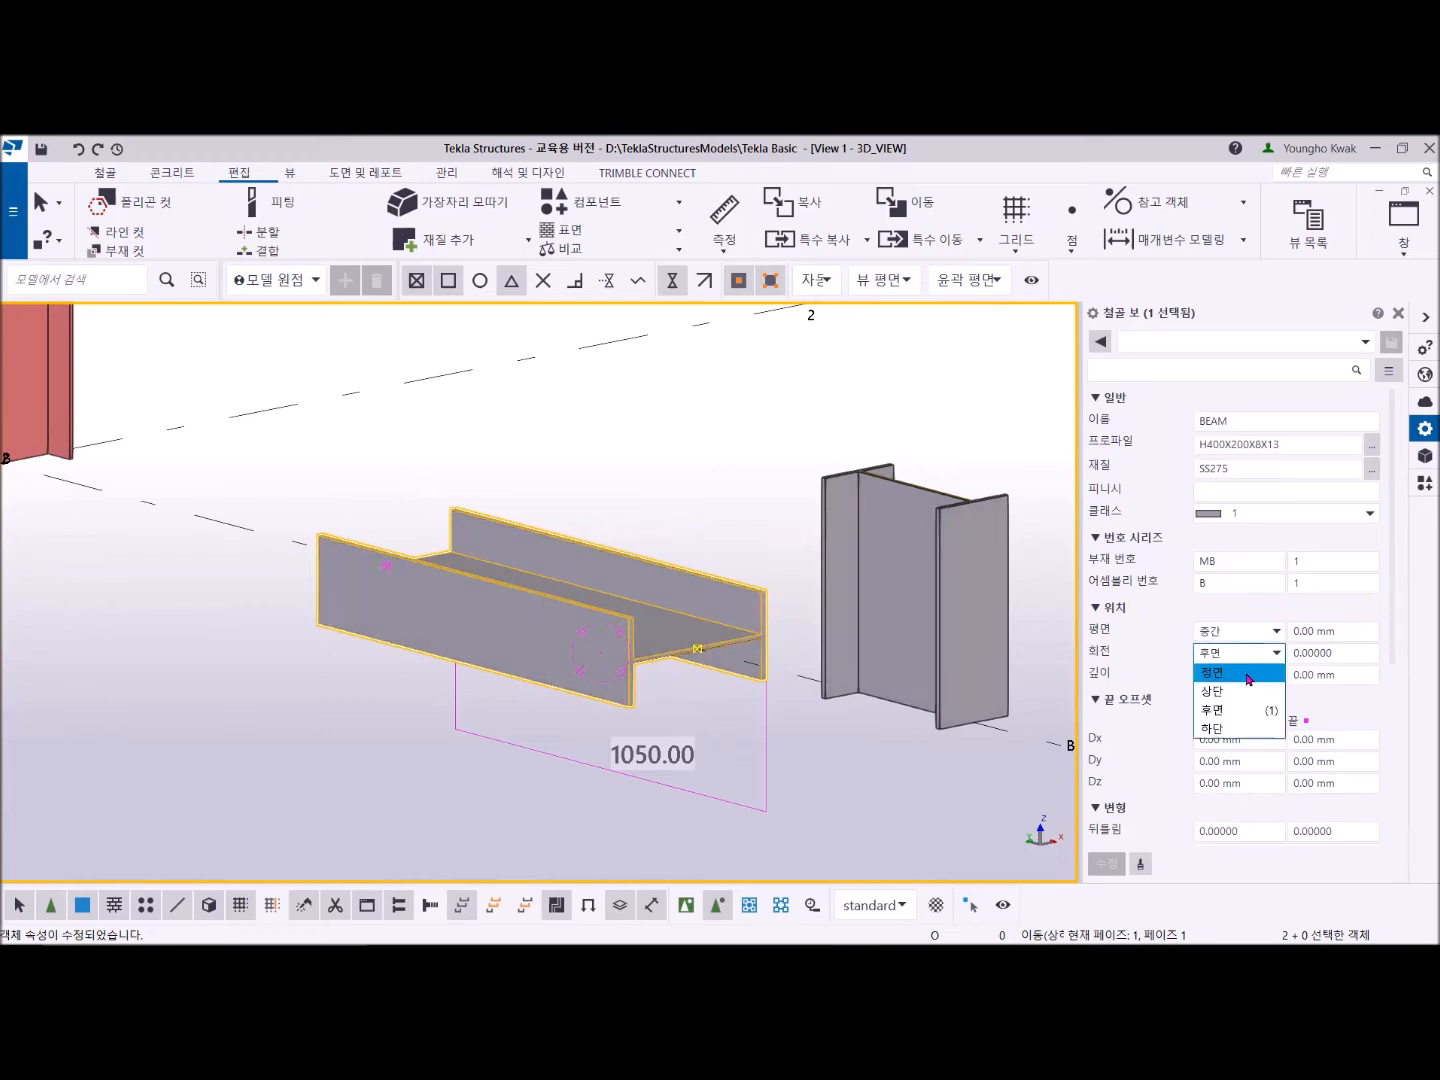
pyautogui.click(1234, 674)
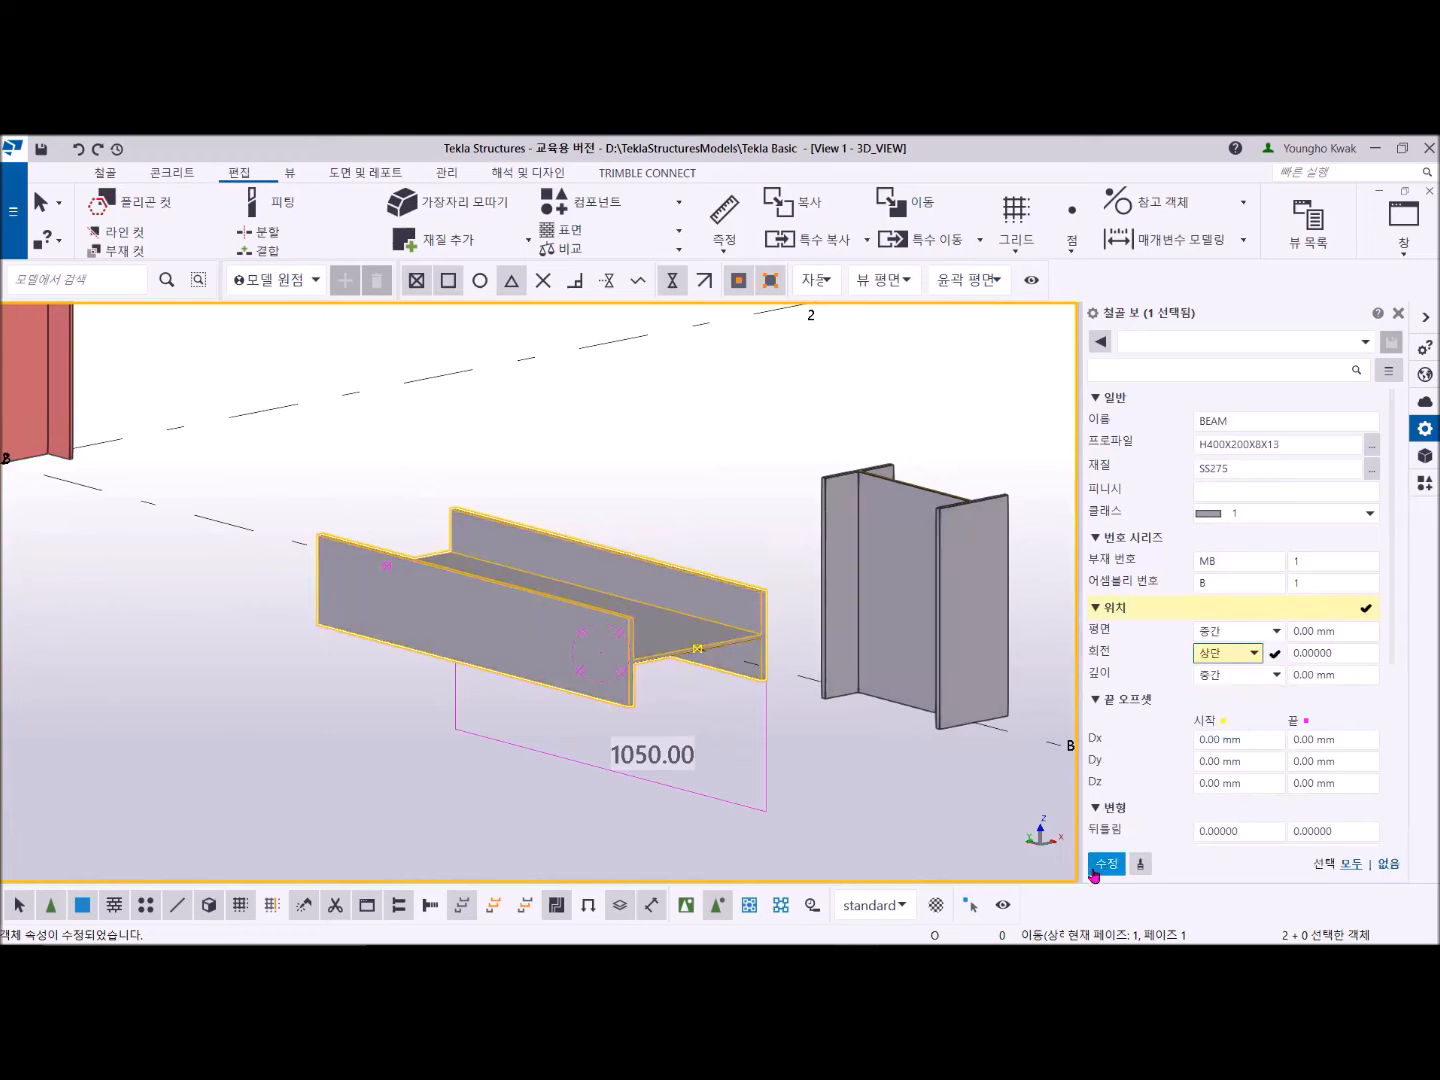
pyautogui.click(1107, 865)
pyautogui.scroll(-3, 886, 665)
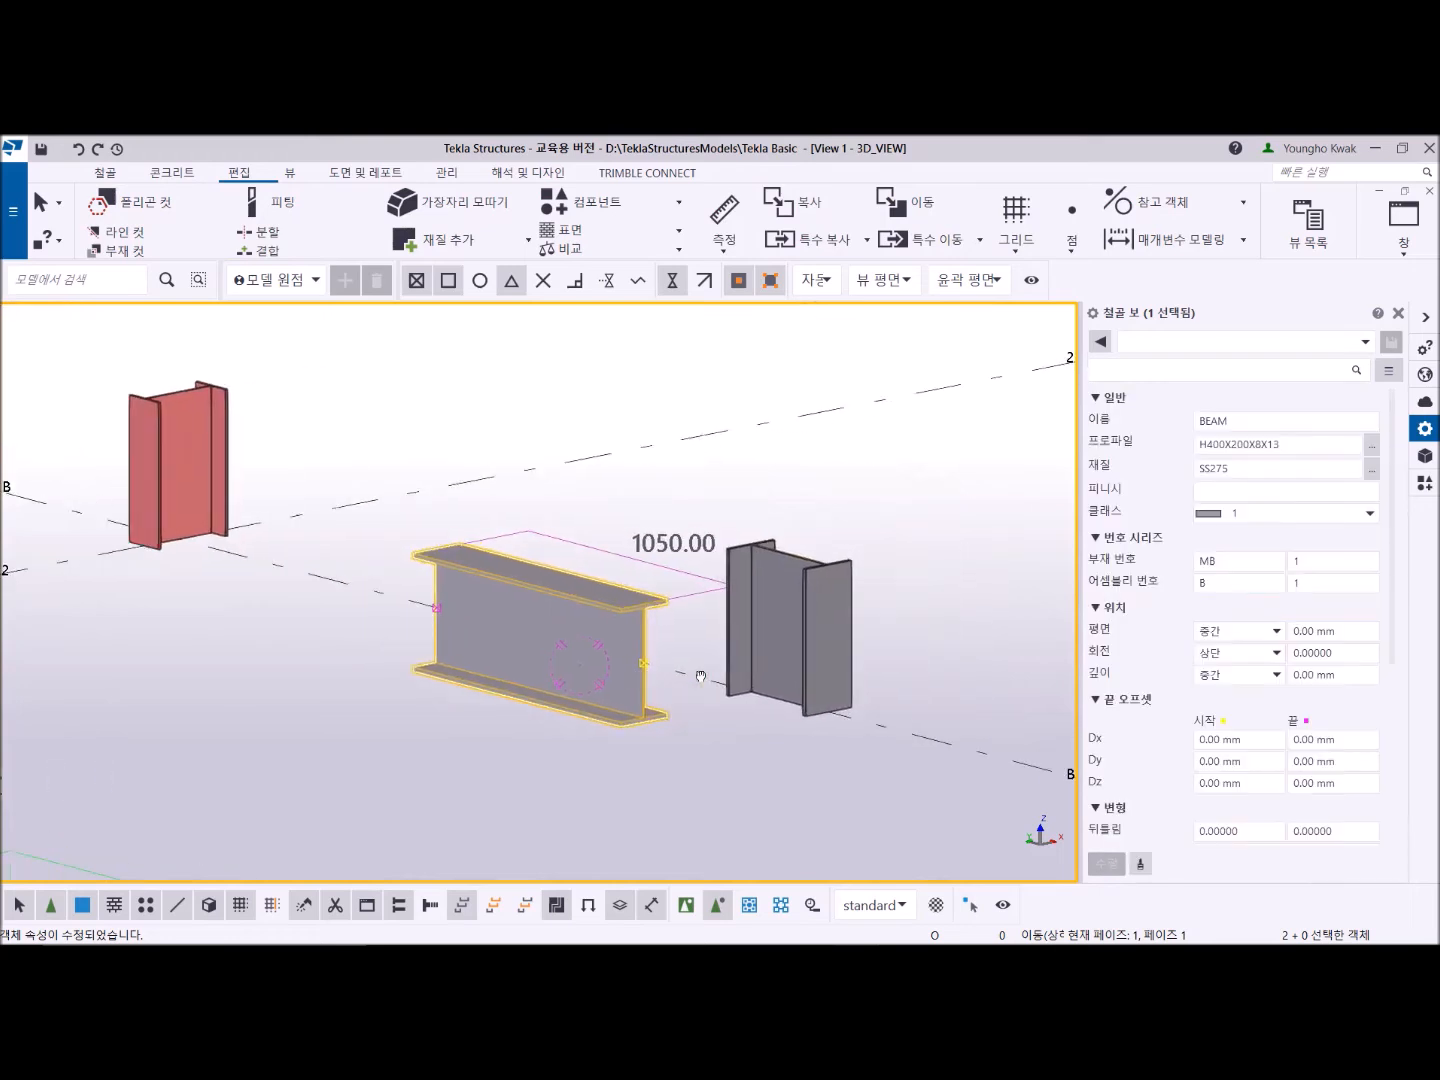
pyautogui.keyDown('ctrl'); pyautogui.moveTo(803, 651); pyautogui.dragTo(521, 665, button='middle'); pyautogui.keyUp('ctrl')
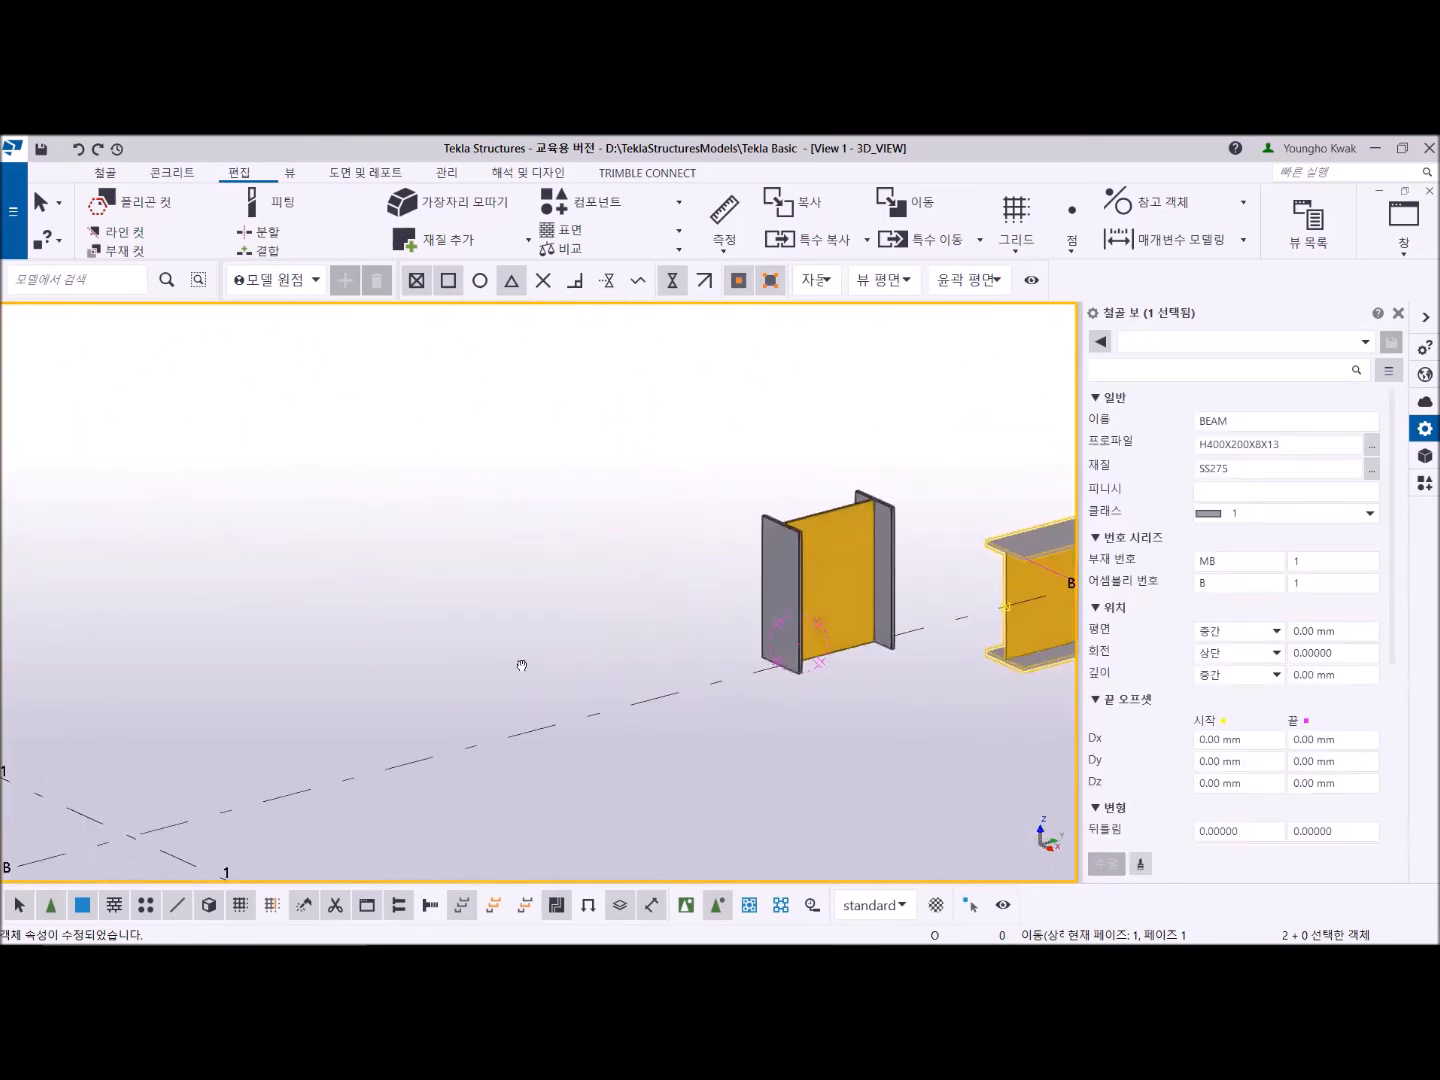
pyautogui.moveTo(913, 652); pyautogui.dragTo(736, 675, button='middle')
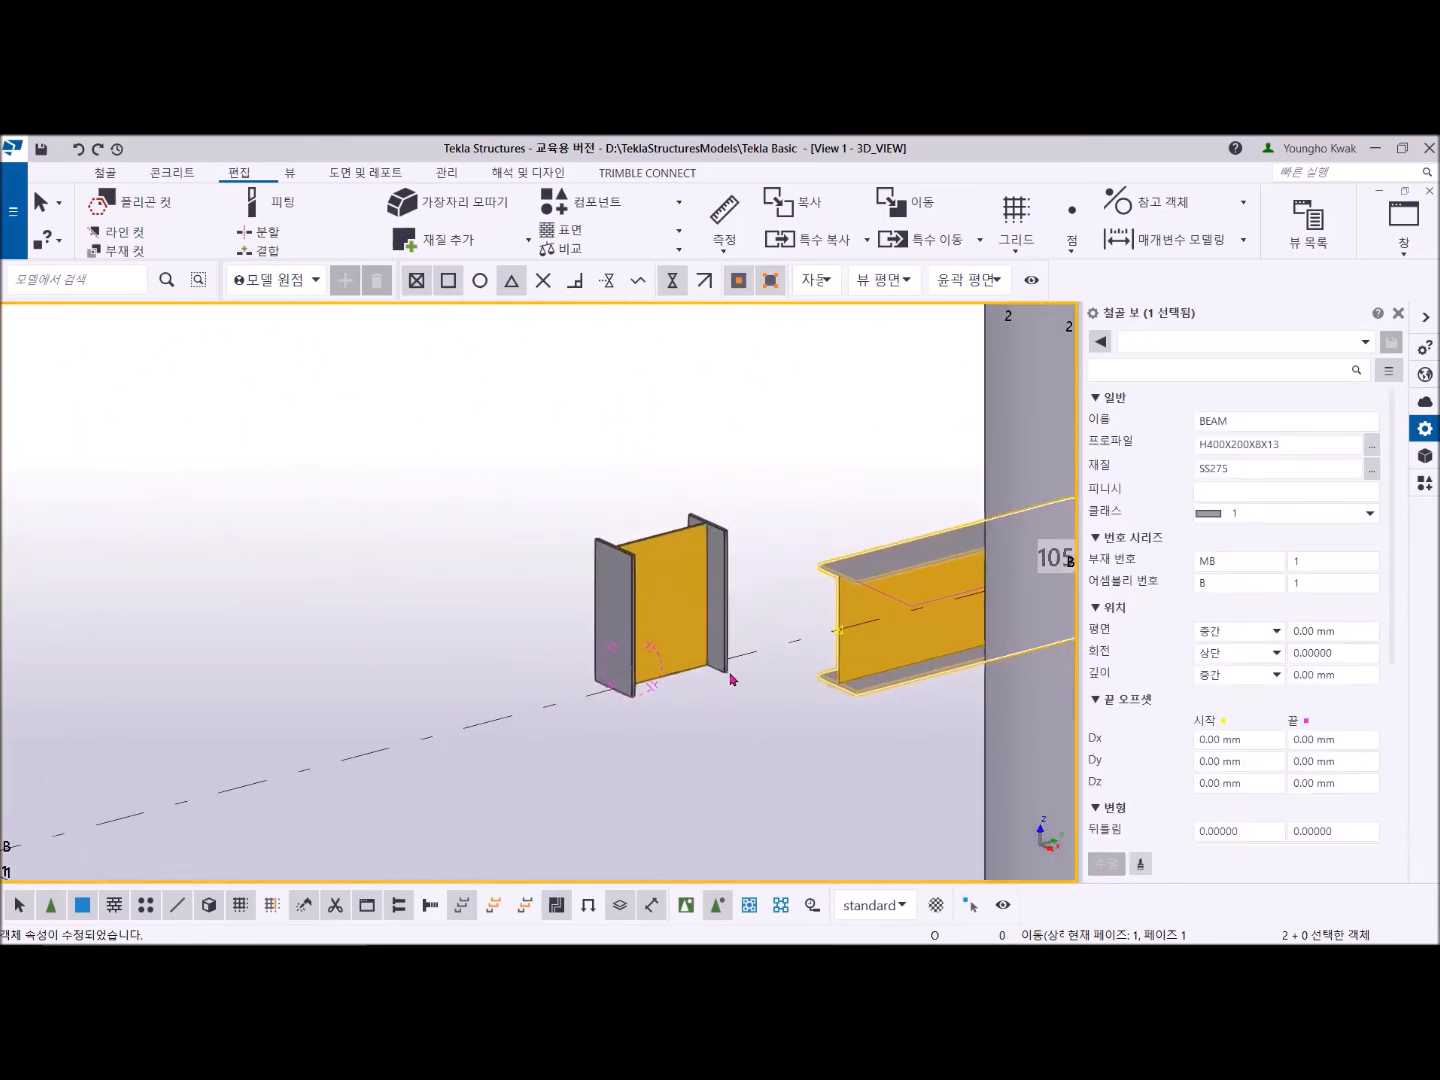
# Step: Select the grey upright column on grid line B, enter a rotation (회전) angle of 90, and apply it
pyautogui.click(728, 554)
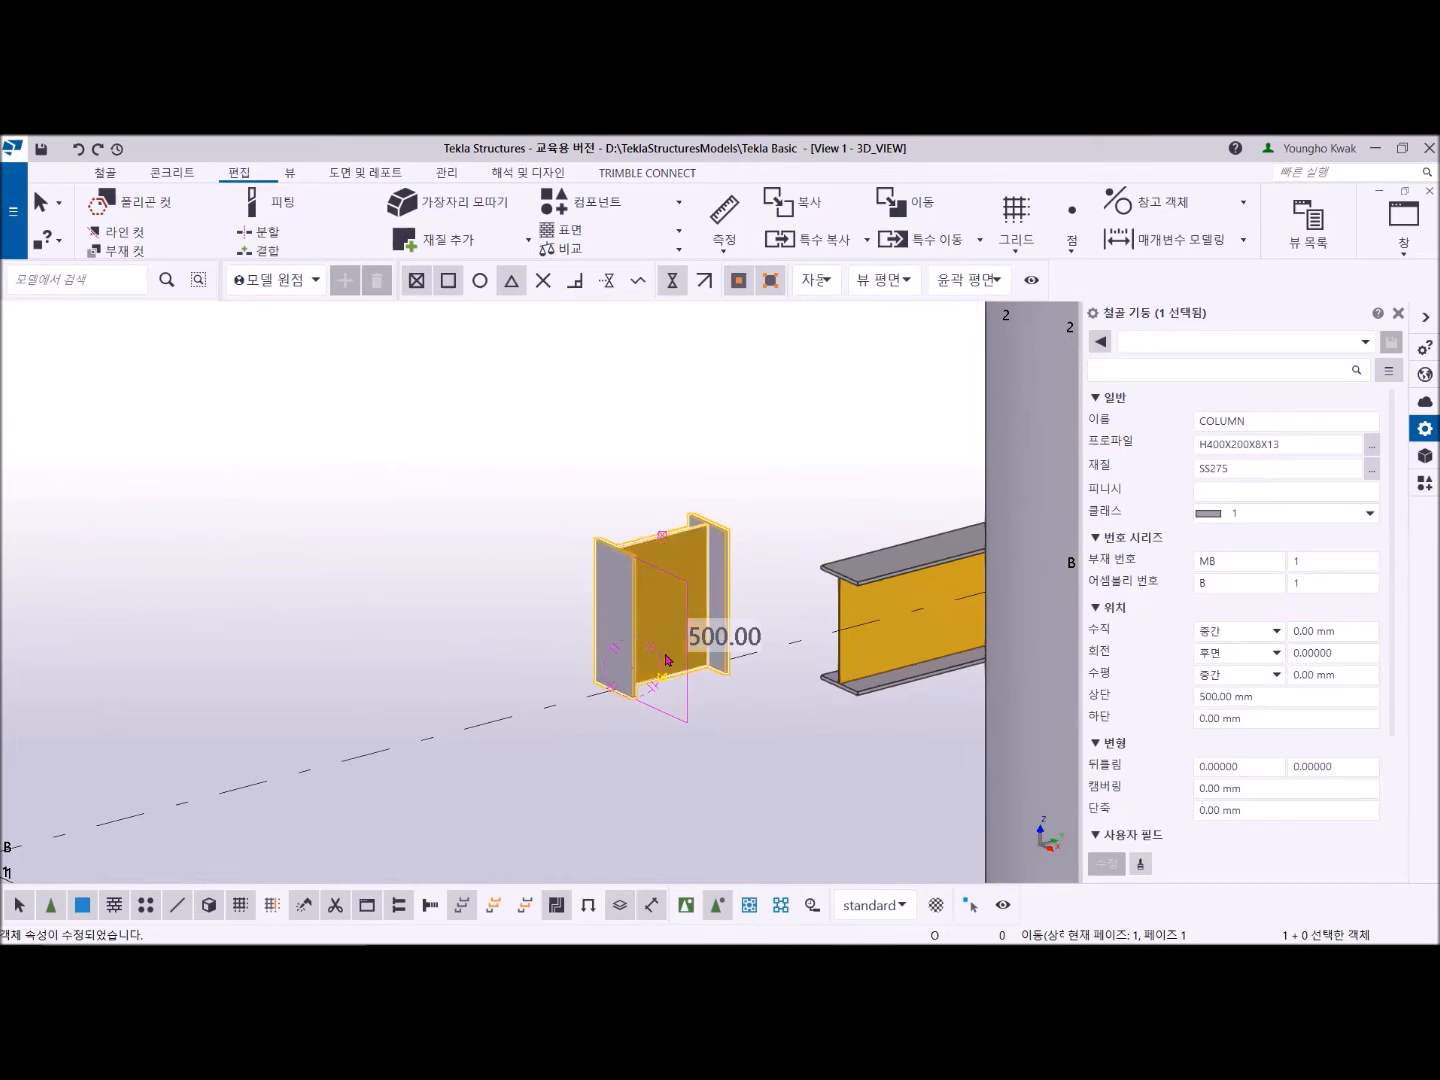
pyautogui.scroll(-4, 670, 652)
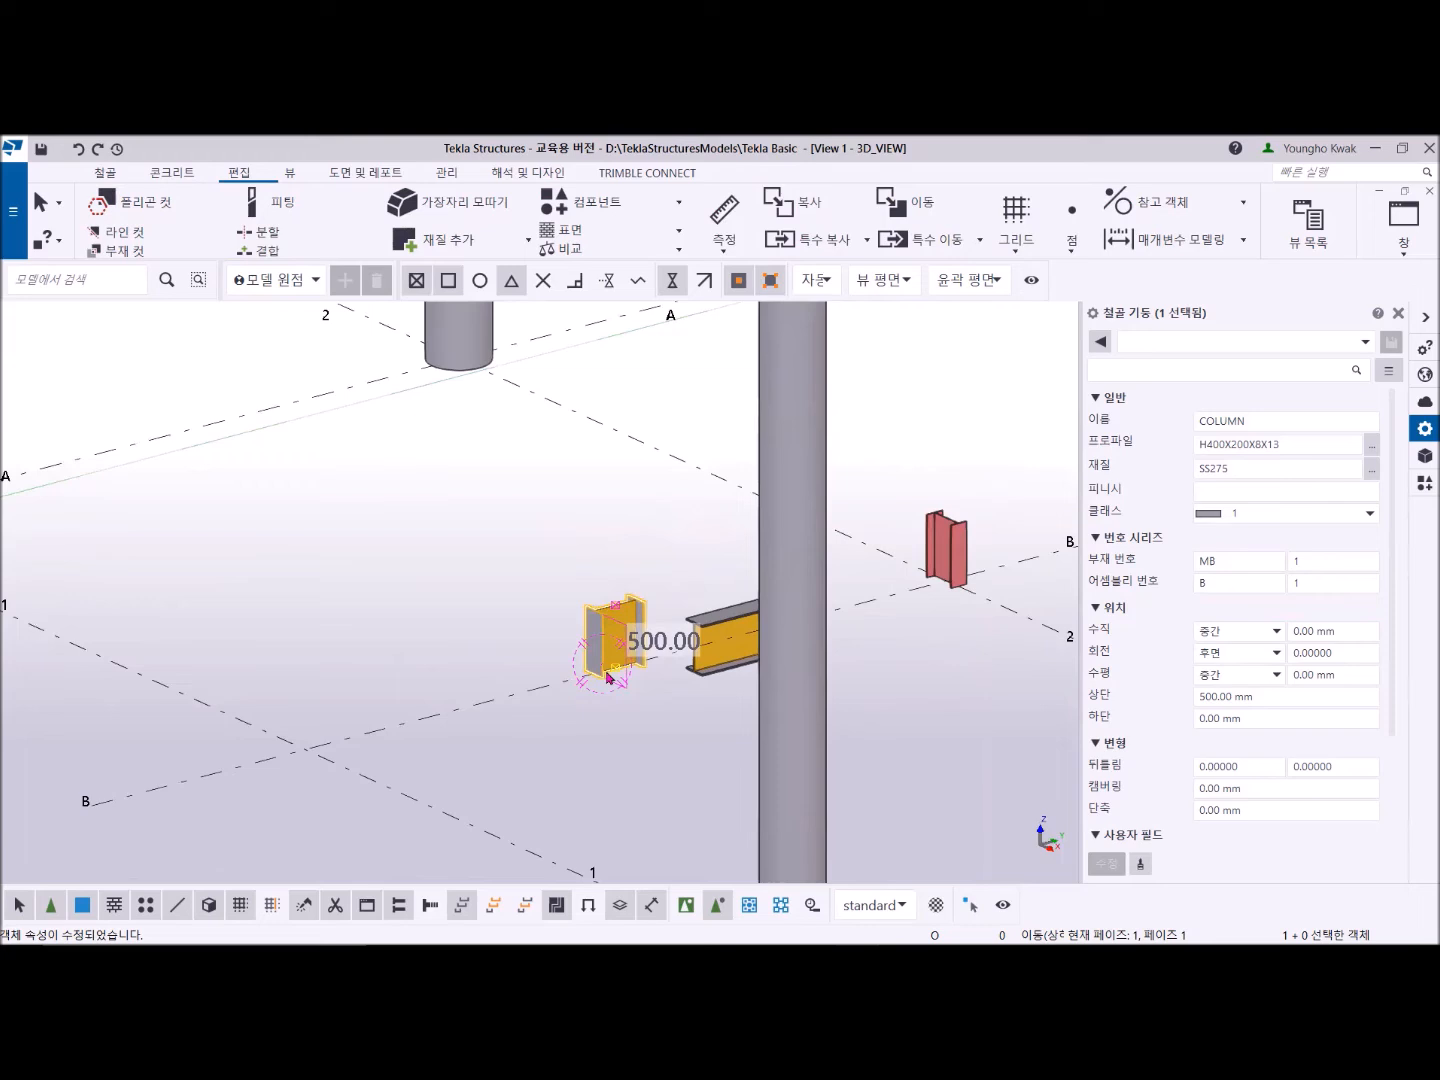
pyautogui.scroll(4, 607, 678)
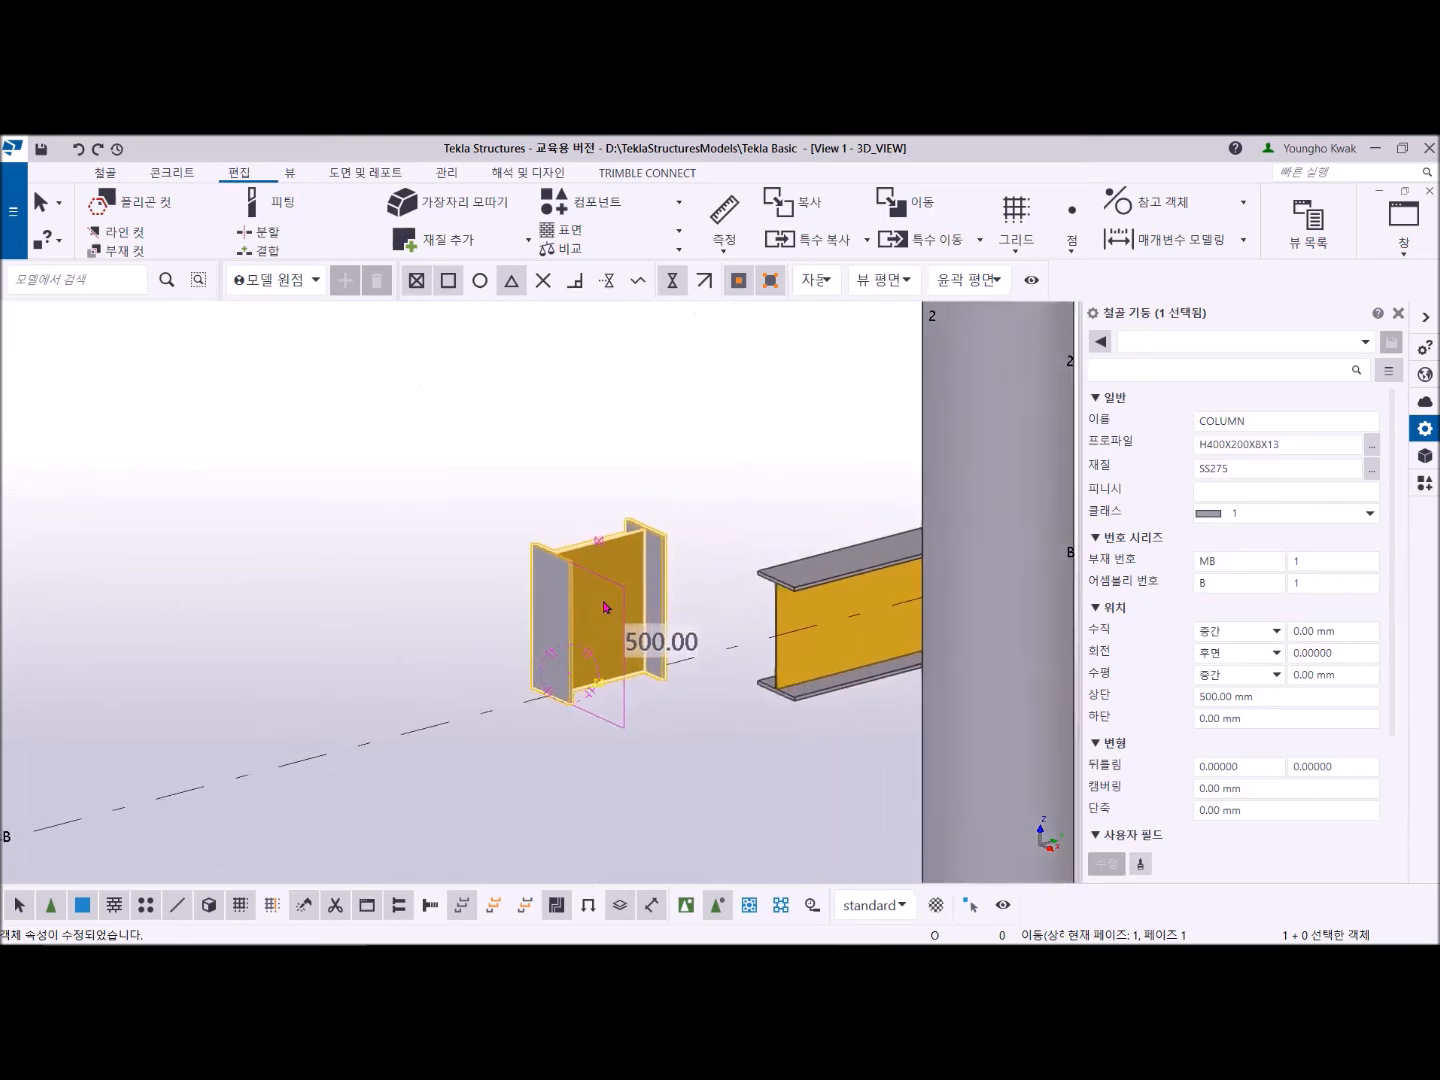
pyautogui.click(1323, 652)
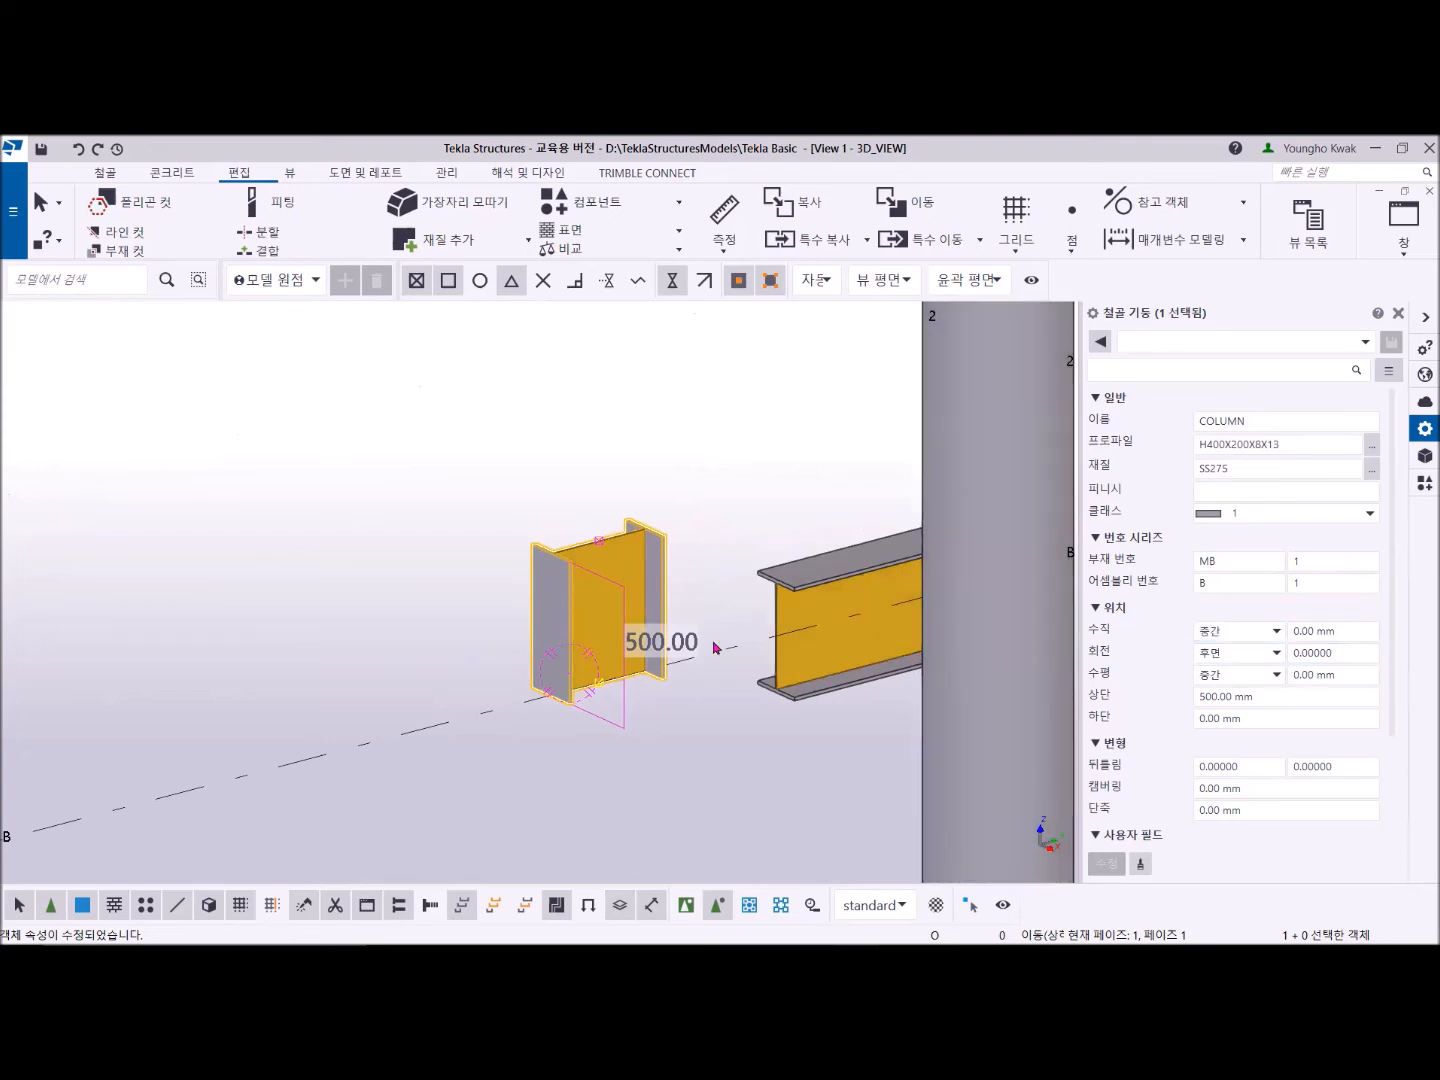
pyautogui.keyDown('ctrl'); pyautogui.moveTo(641, 699); pyautogui.dragTo(690, 673, button='middle'); pyautogui.keyUp('ctrl')
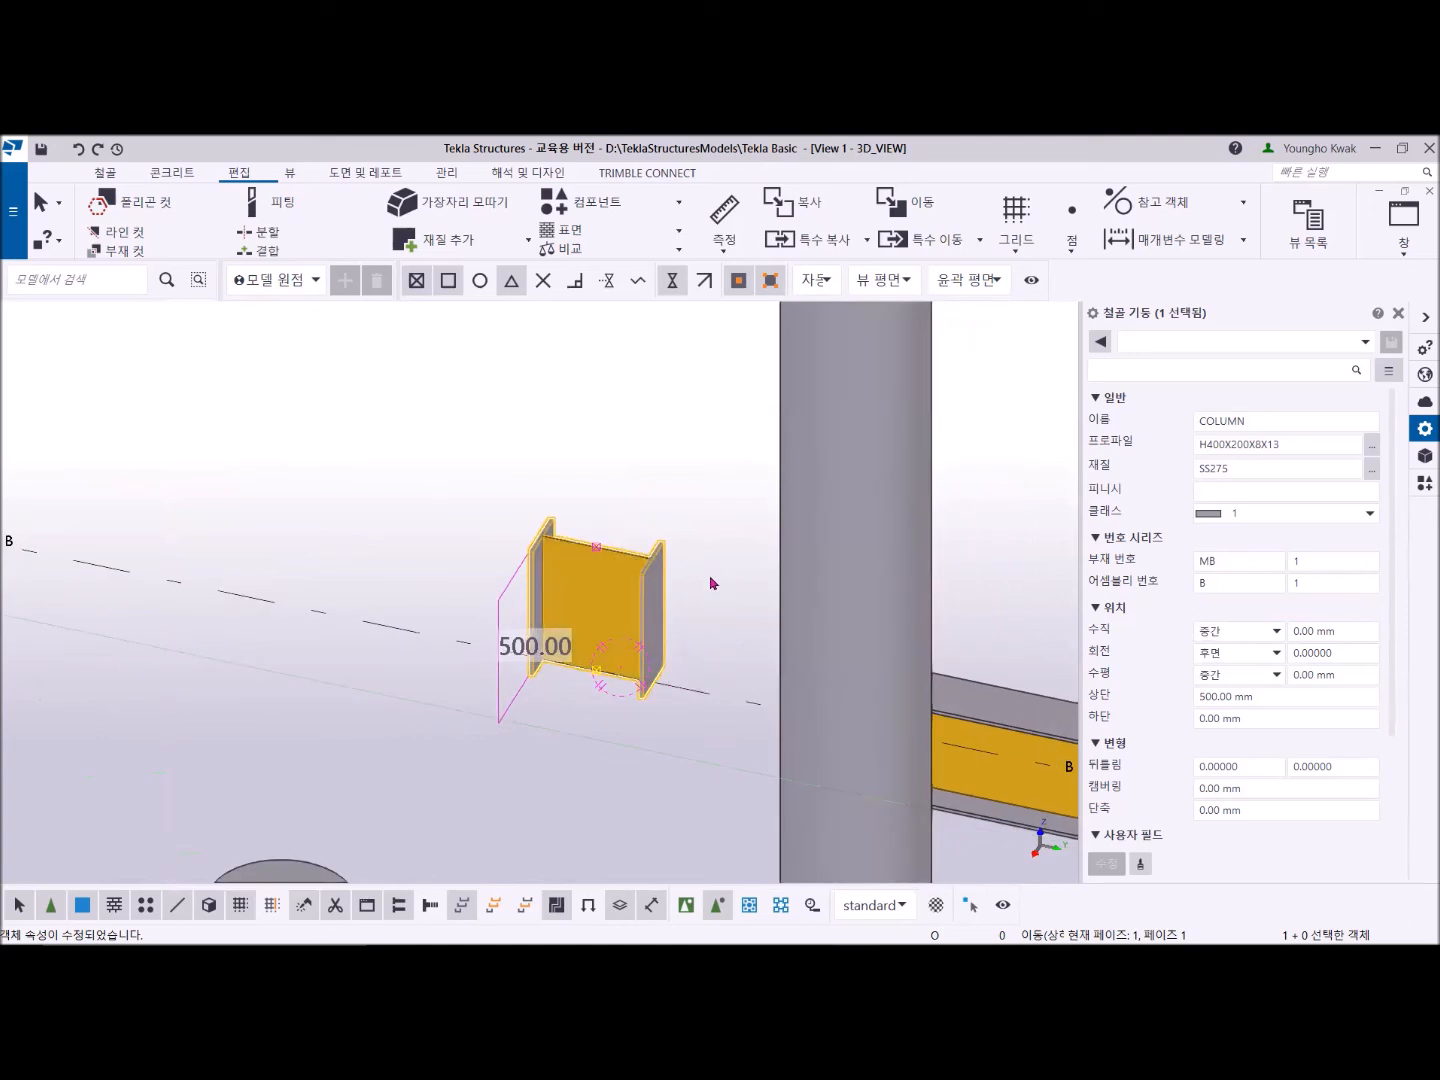
pyautogui.keyDown('ctrl'); pyautogui.moveTo(699, 626); pyautogui.dragTo(800, 656, button='middle'); pyautogui.keyUp('ctrl')
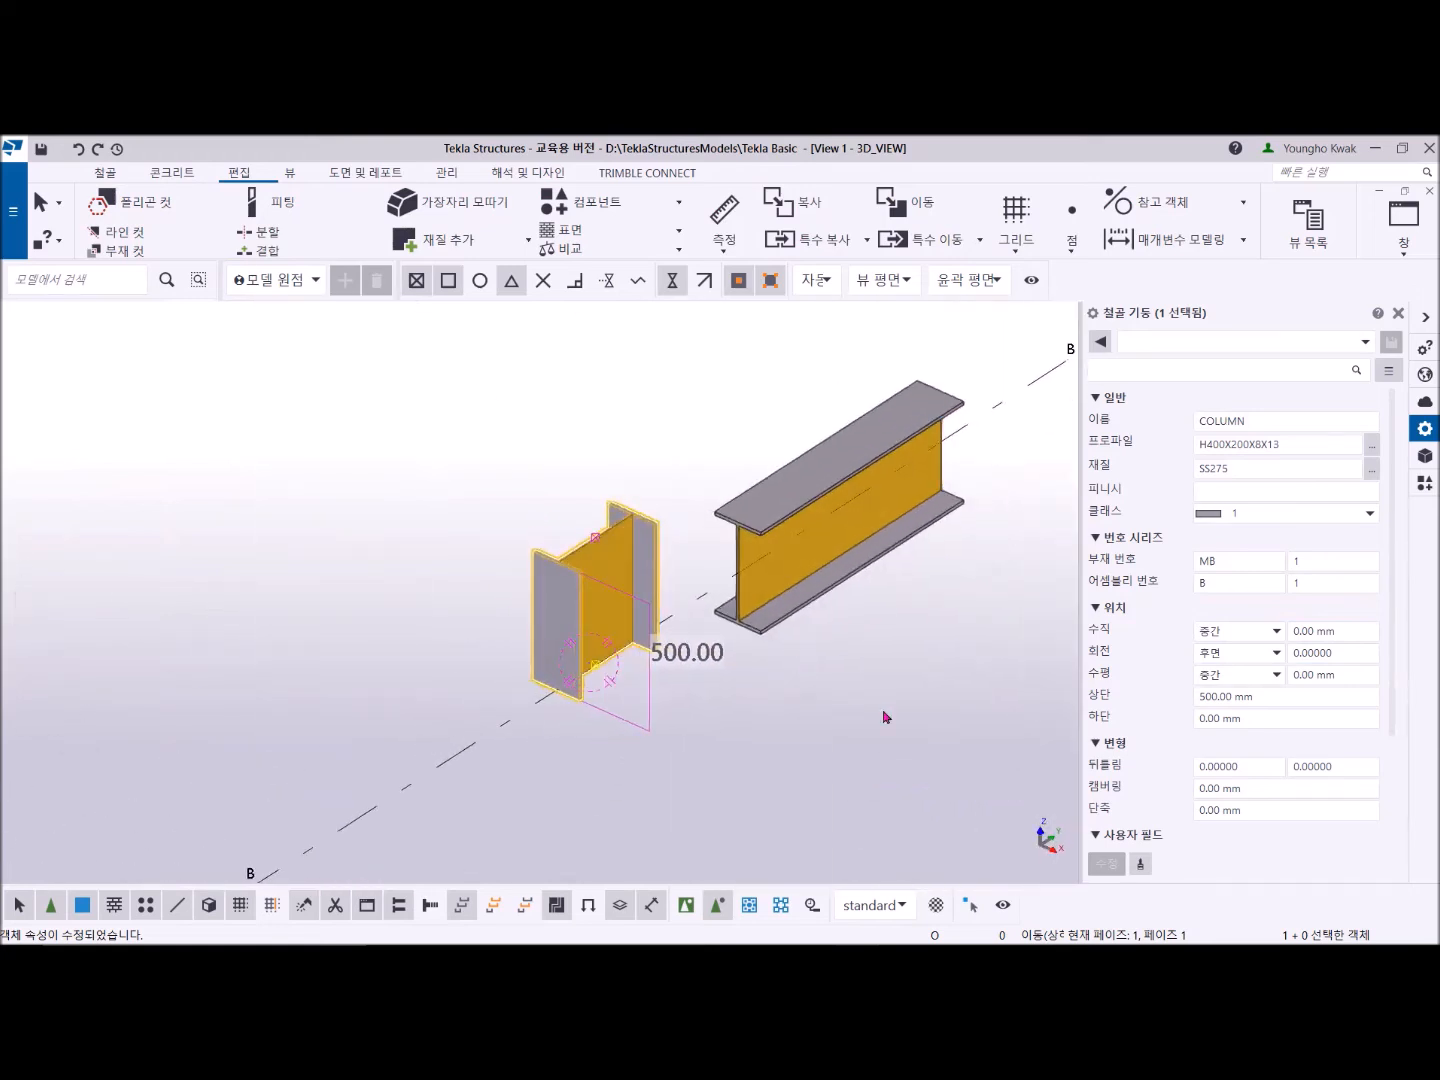
pyautogui.click(1250, 655)
pyautogui.press('Tab')
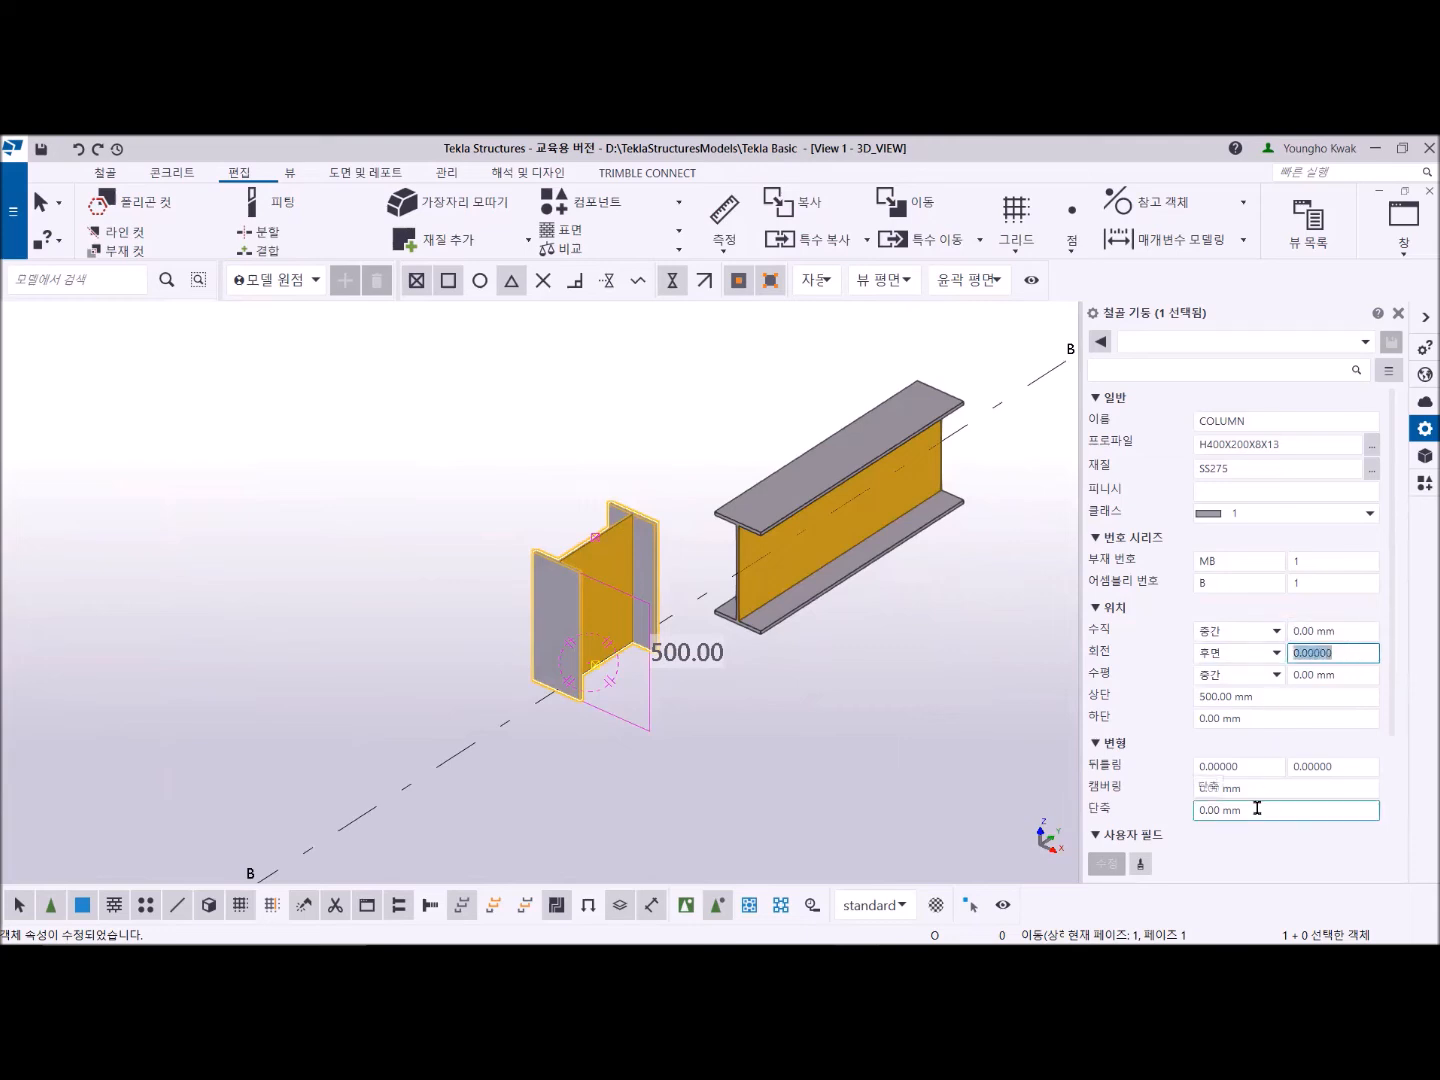
pyautogui.write('90')
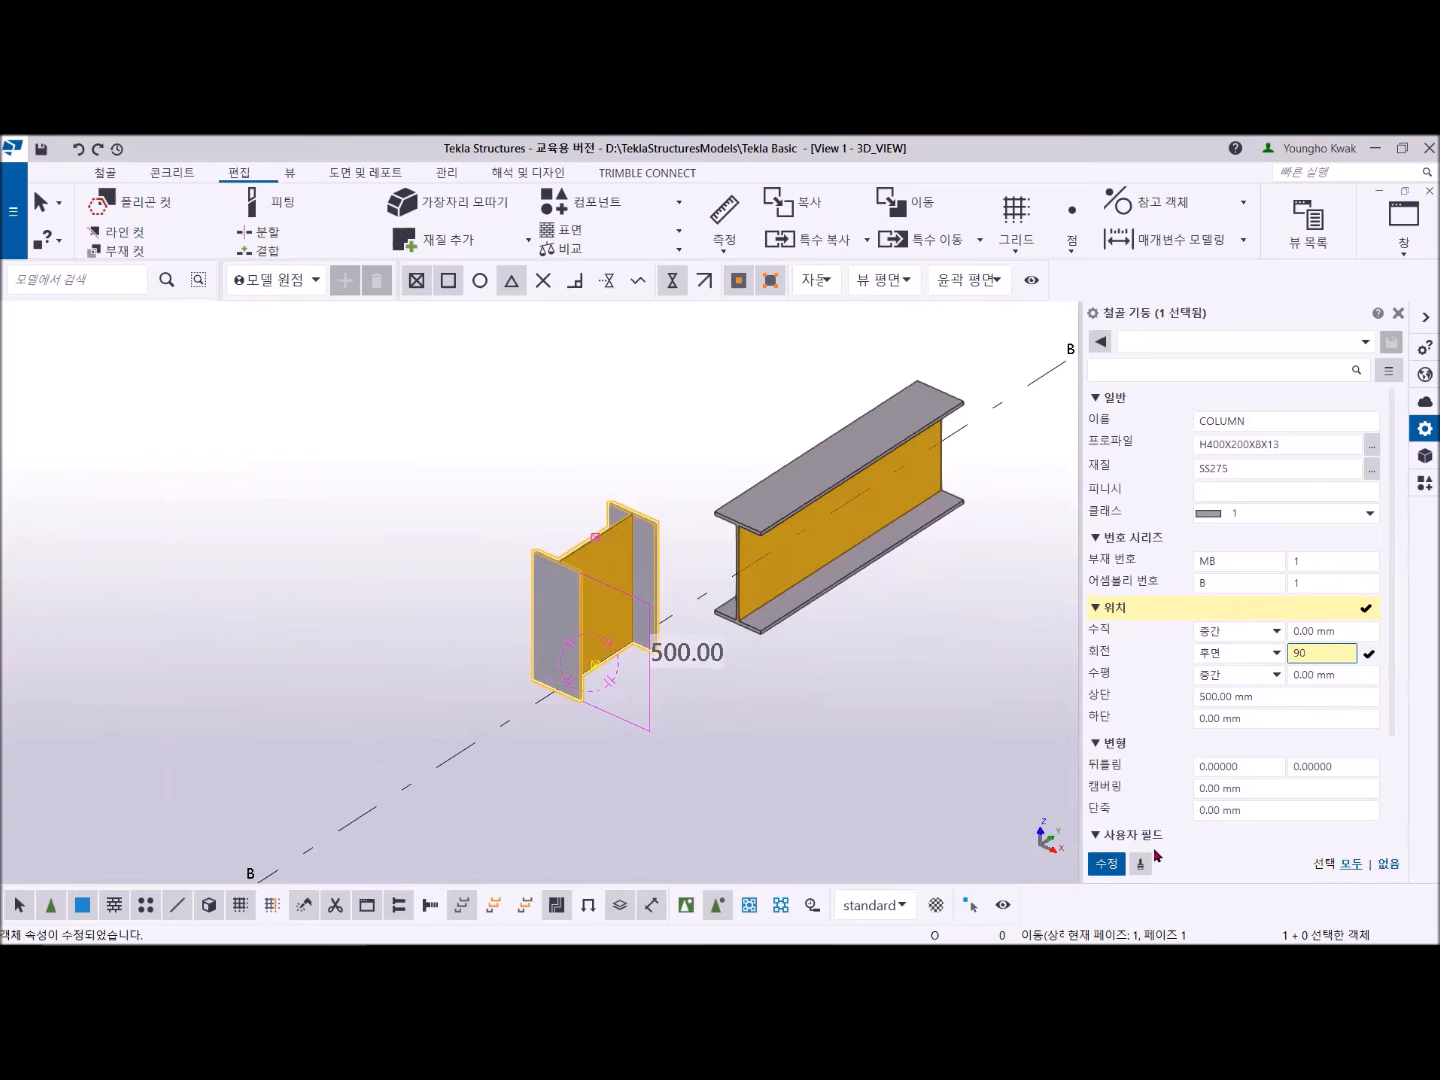
pyautogui.click(1106, 863)
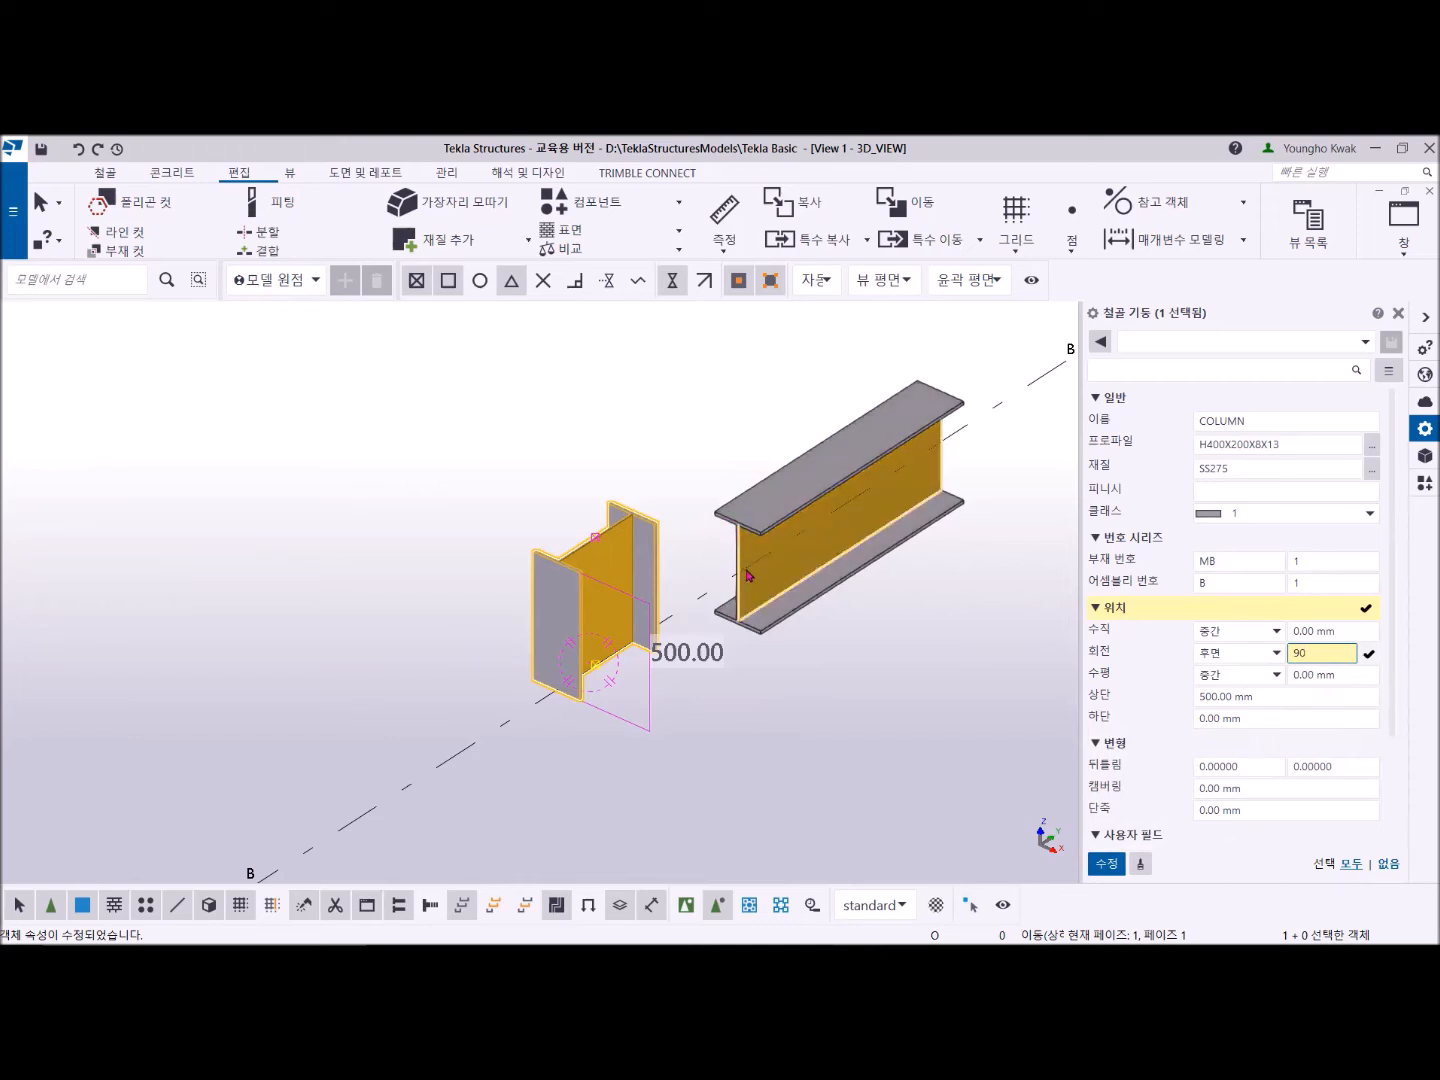
pyautogui.click(1108, 864)
# Step: Rotate the upright column by a further 90 with the angle value of its rotation (회전) setting and apply it
pyautogui.keyDown('ctrl'); pyautogui.moveTo(781, 678); pyautogui.dragTo(478, 684, button='middle'); pyautogui.keyUp('ctrl')
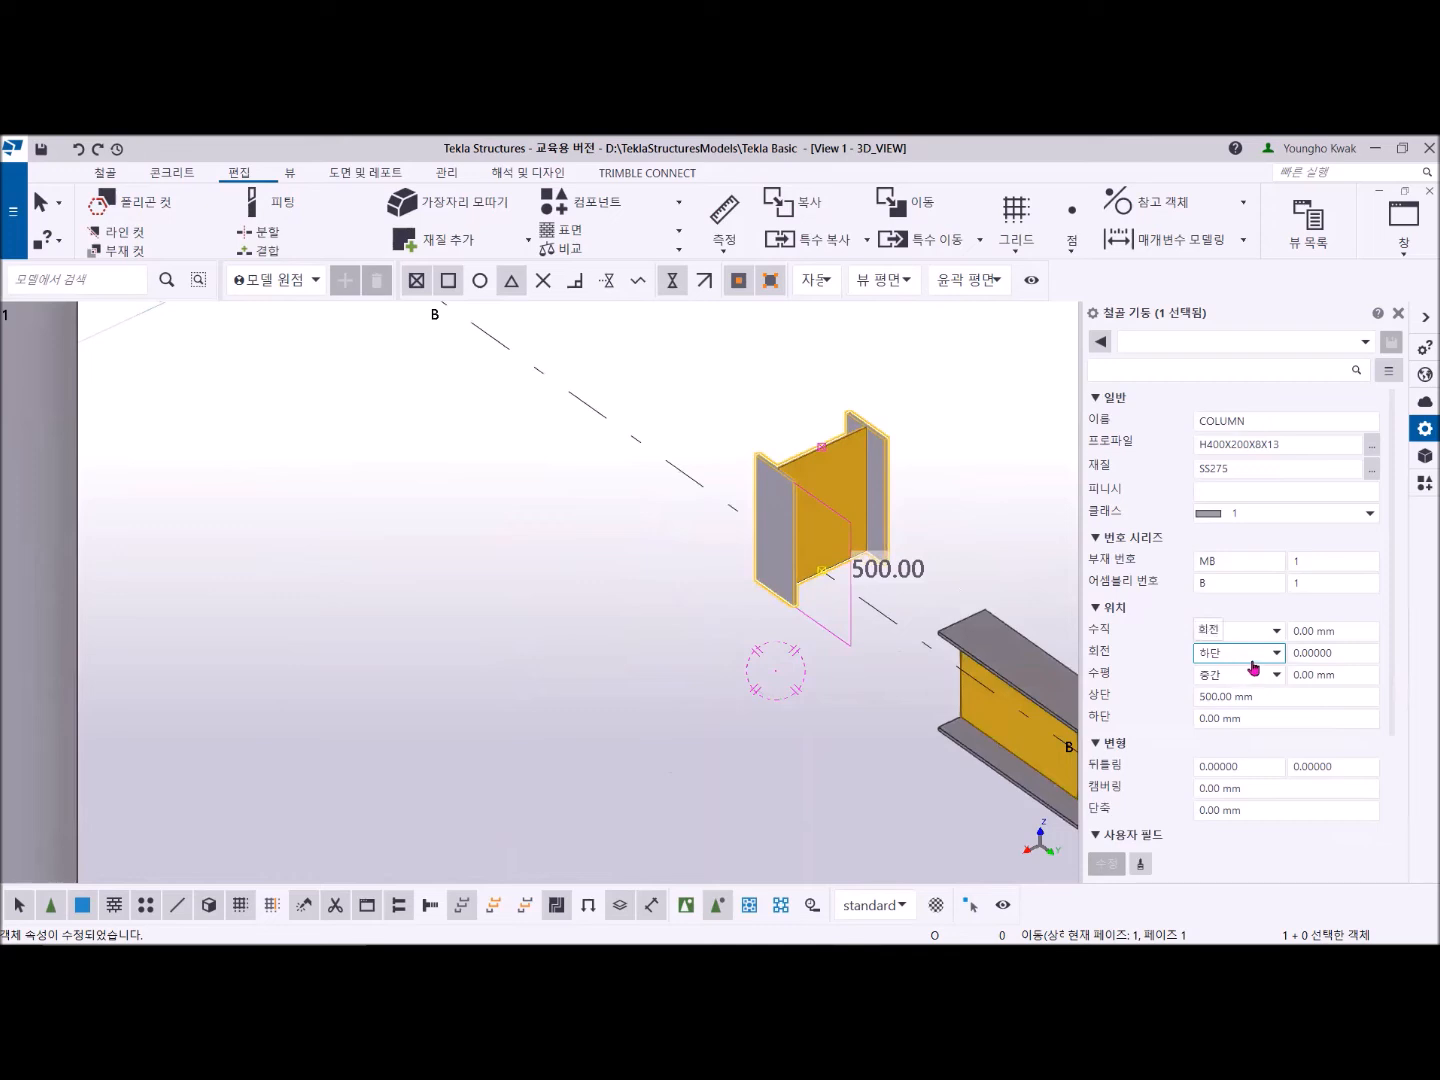
pyautogui.click(1347, 652)
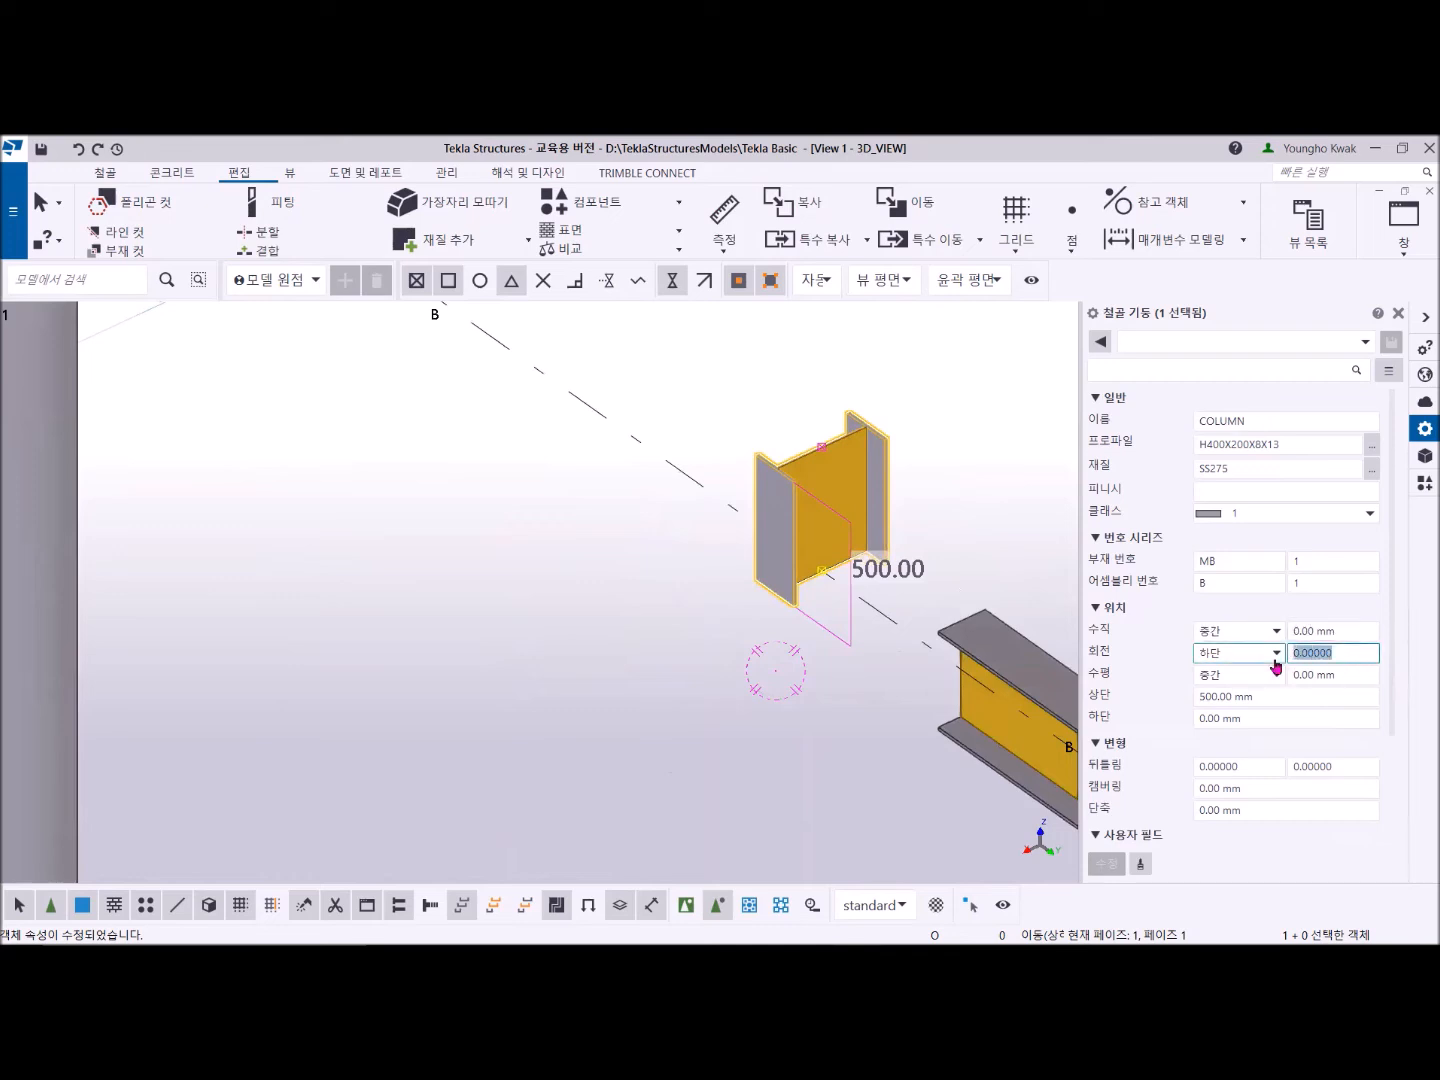
pyautogui.write('90')
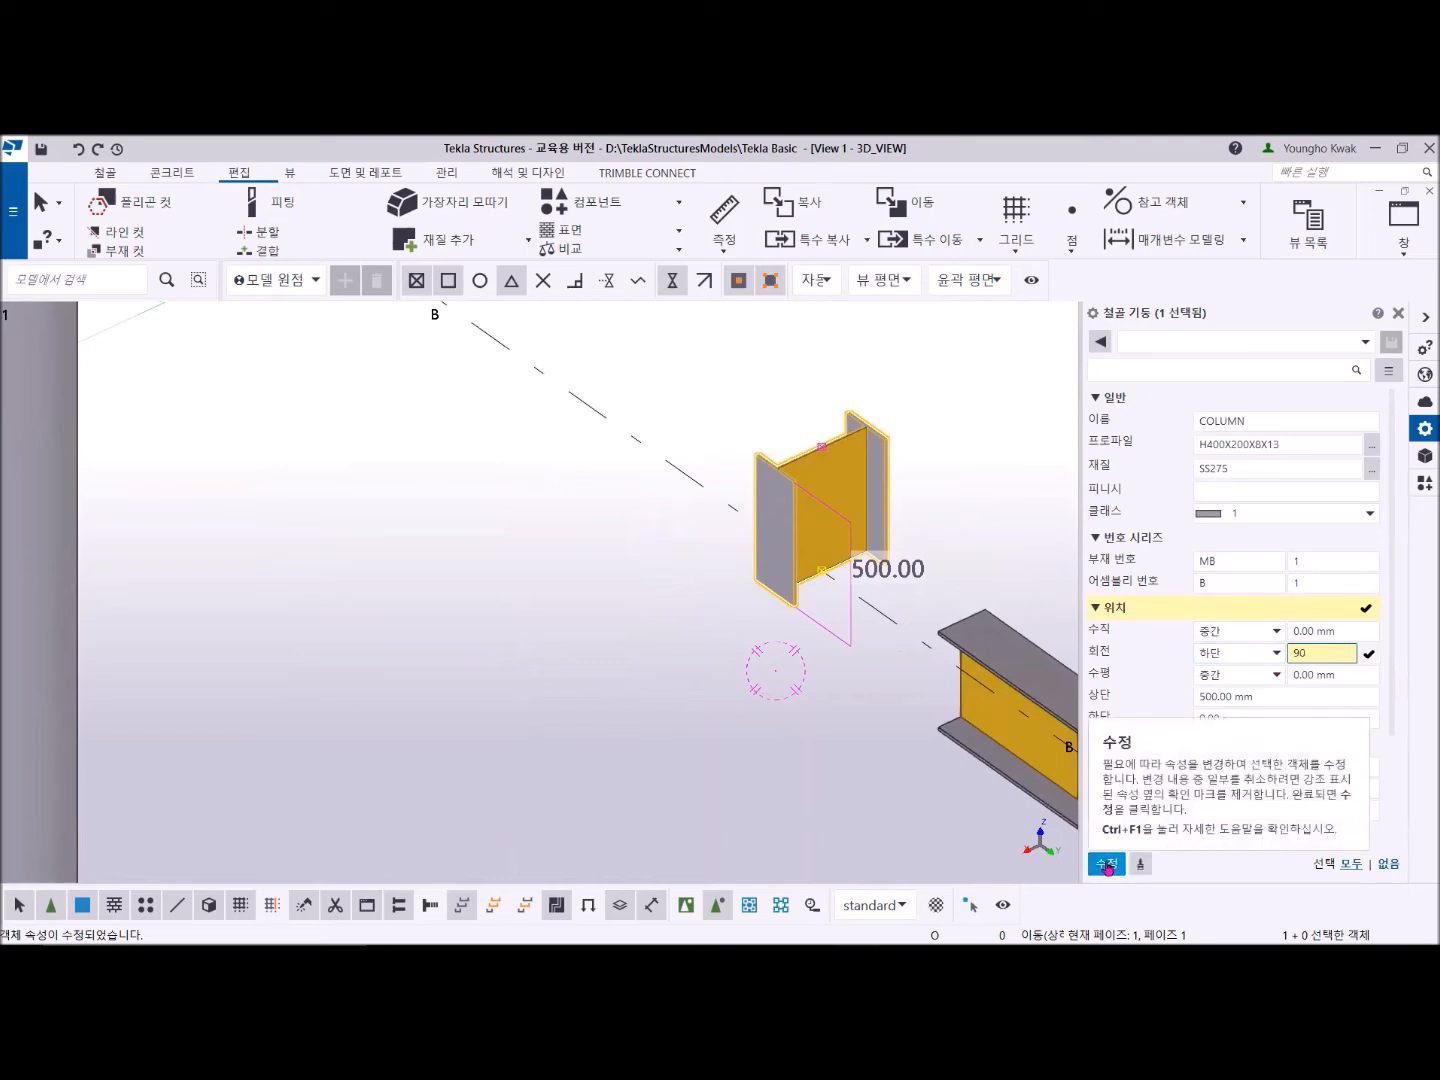
pyautogui.keyDown('ctrl'); pyautogui.moveTo(812, 605); pyautogui.dragTo(558, 581, button='middle'); pyautogui.keyUp('ctrl')
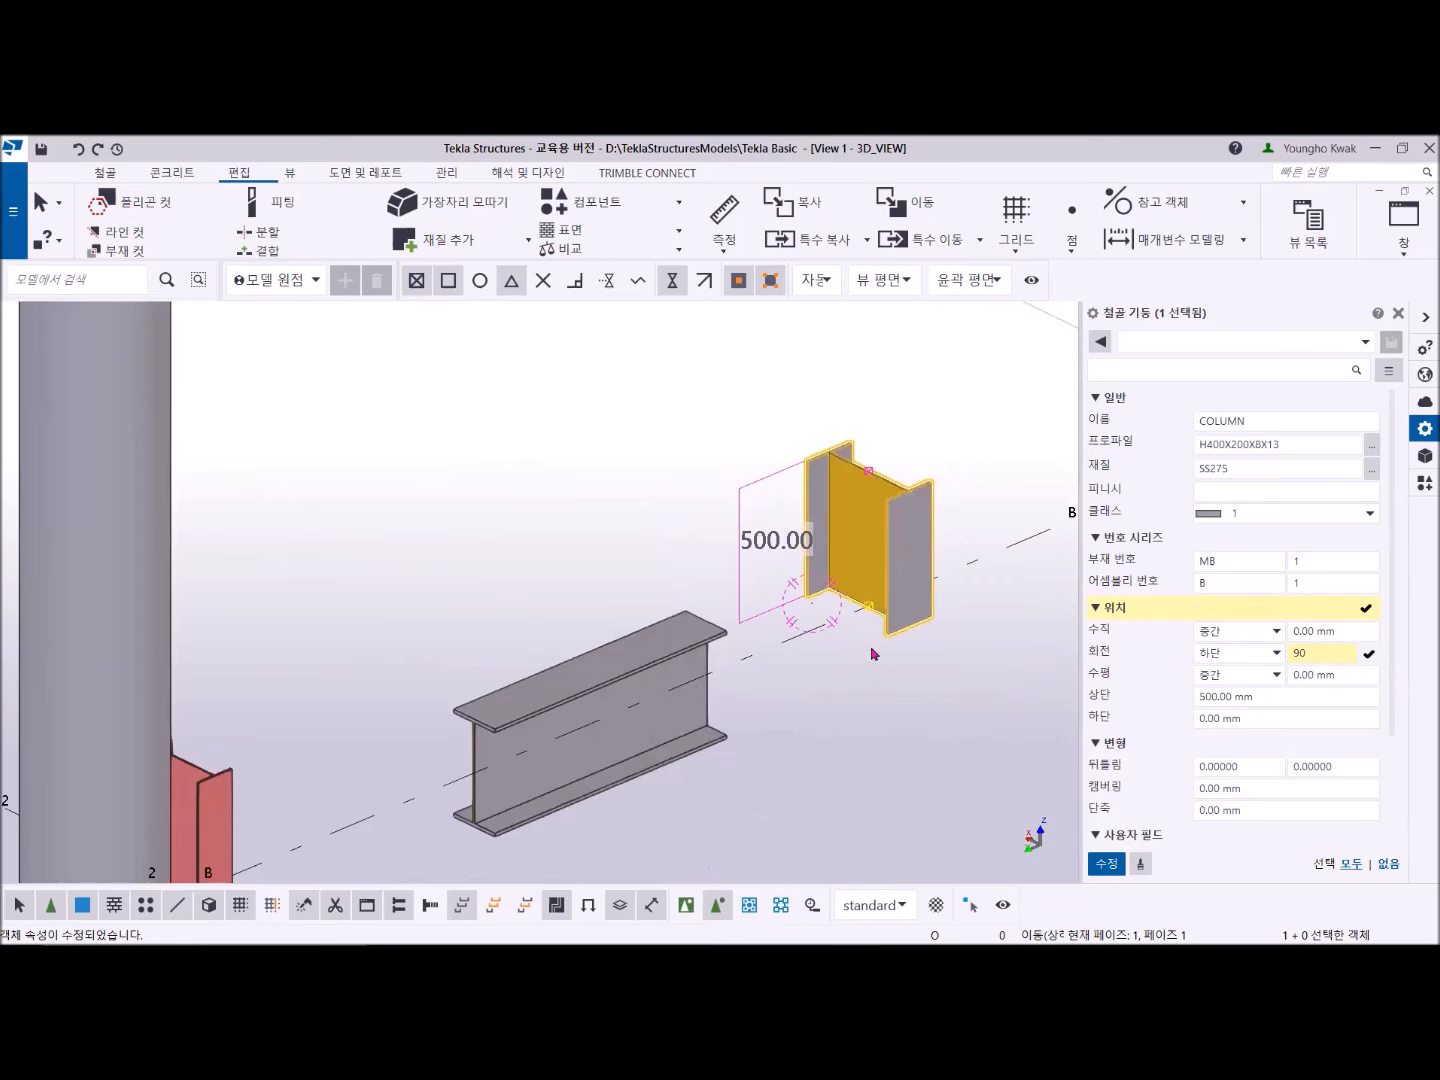
pyautogui.click(1106, 866)
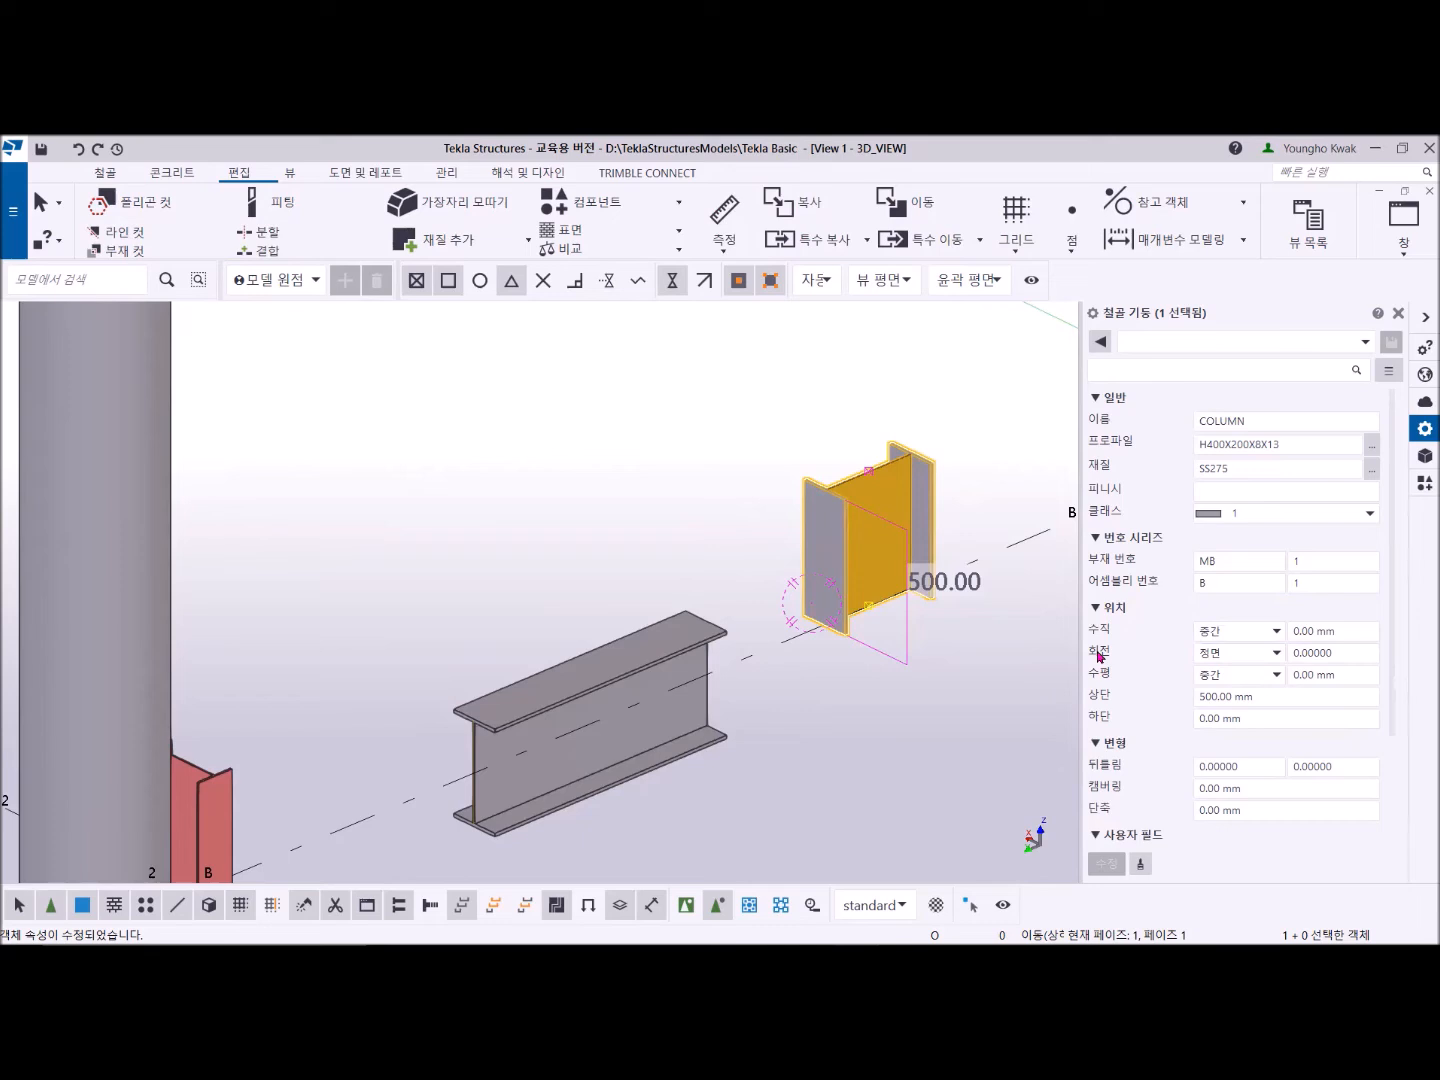
# Step: Set the upright column's vertical (수직) position offset to 100 mm and apply it
pyautogui.keyDown('ctrl'); pyautogui.moveTo(724, 655); pyautogui.dragTo(1265, 606, button='middle'); pyautogui.keyUp('ctrl')
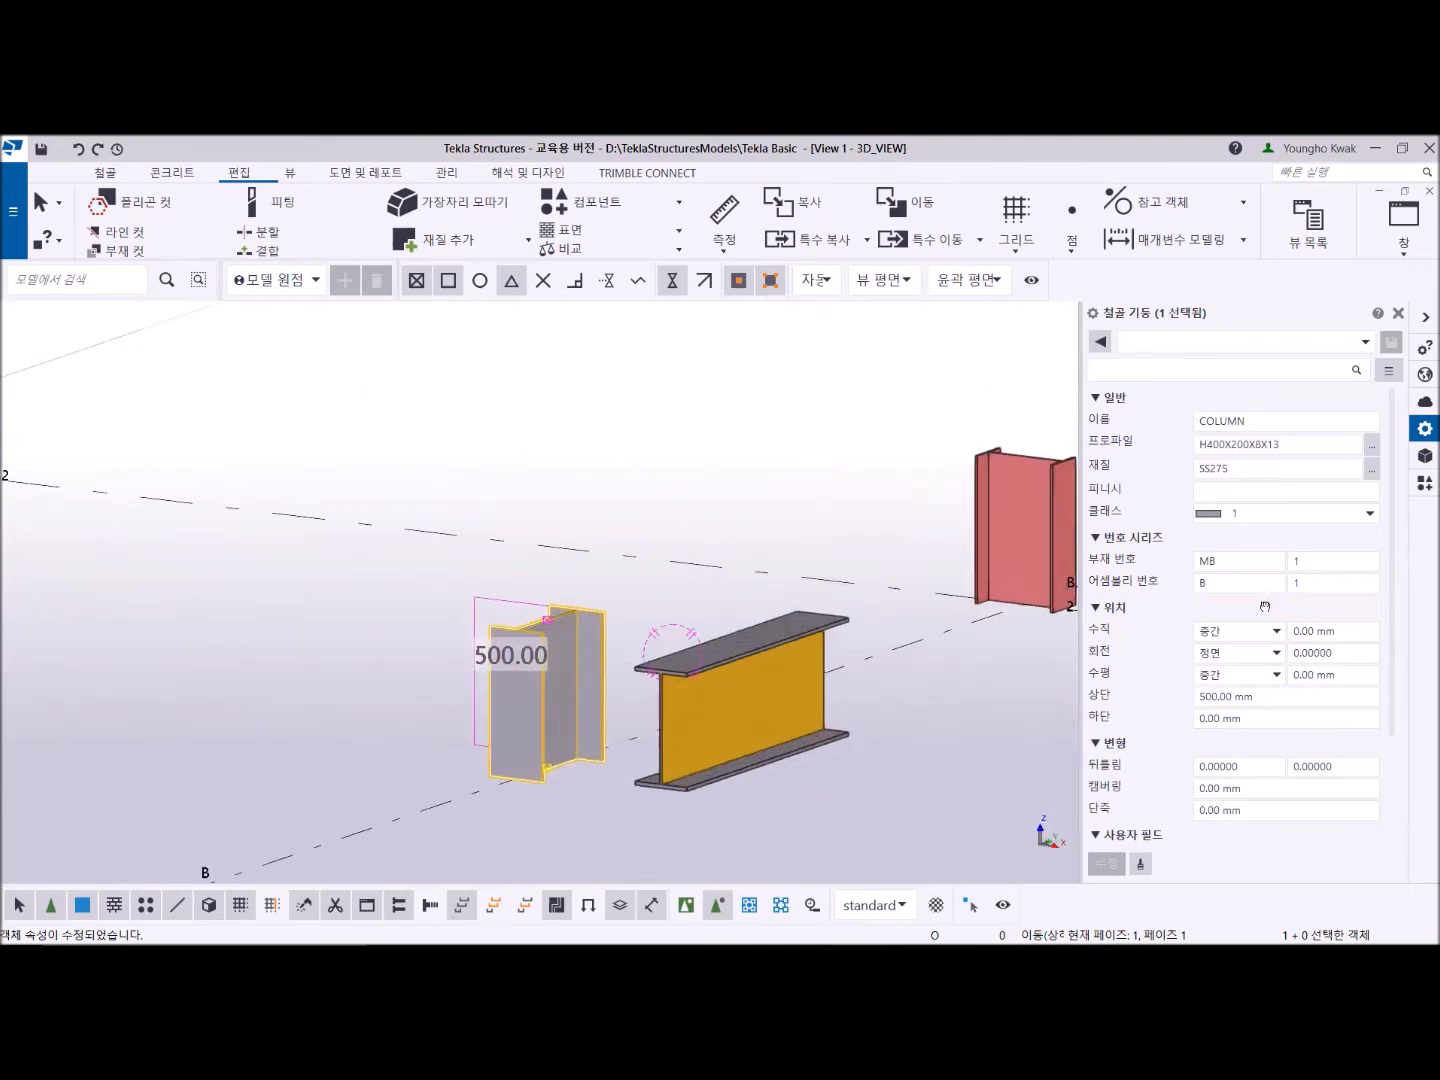
pyautogui.moveTo(1001, 629); pyautogui.dragTo(855, 587, button='middle')
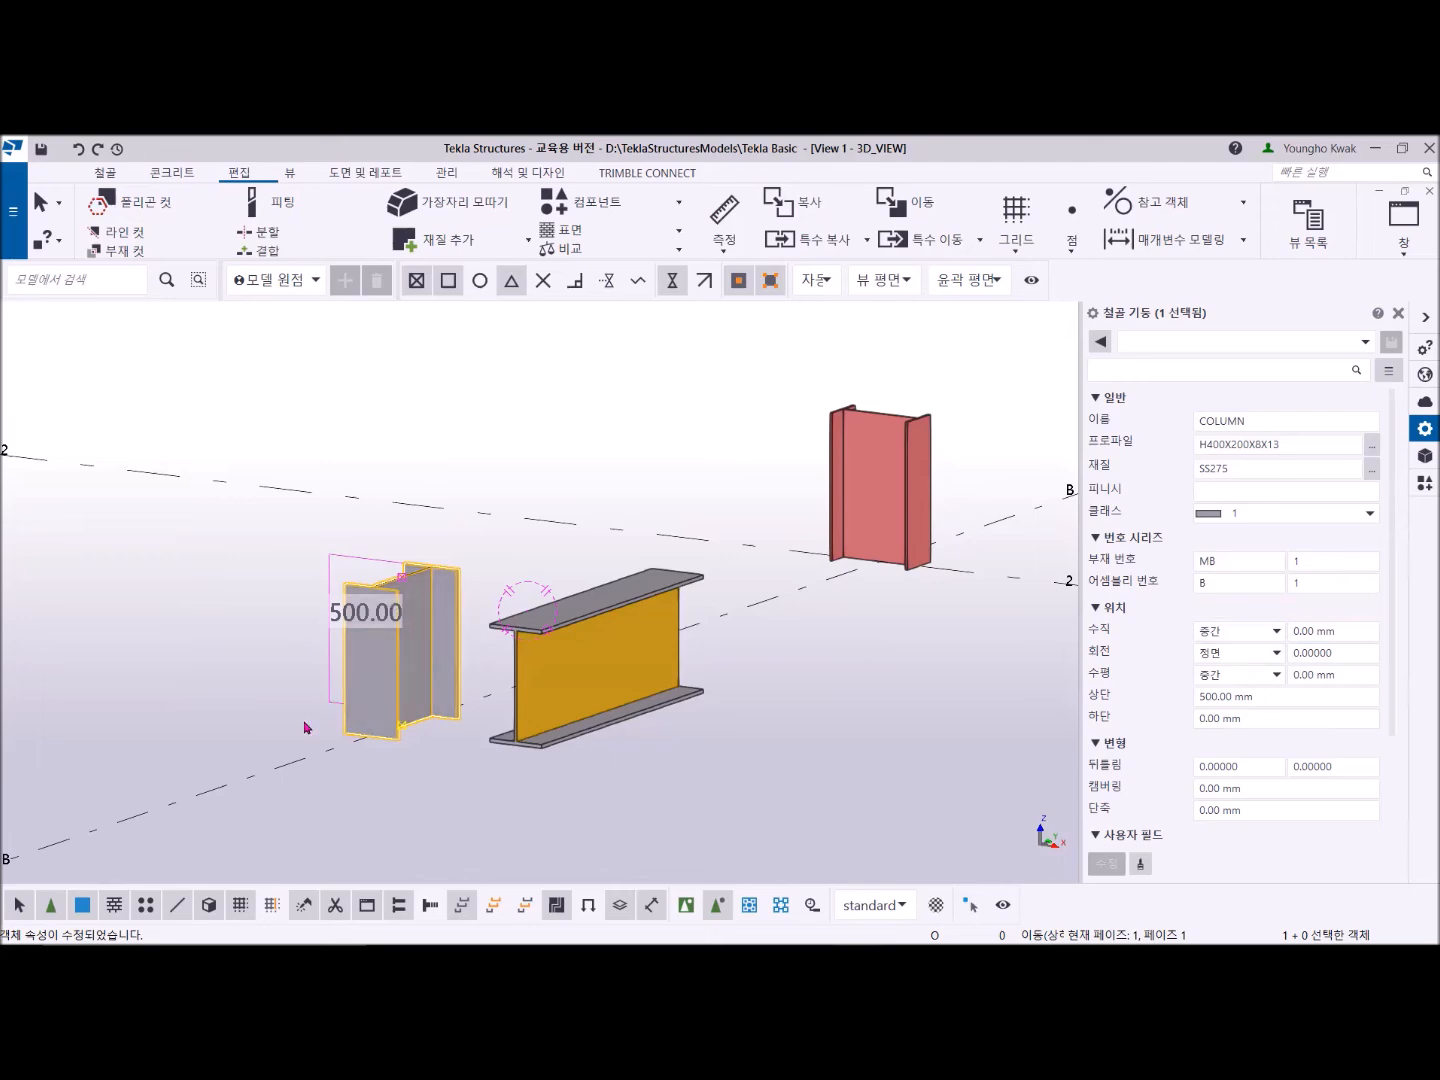
pyautogui.scroll(-5, 364, 714)
pyautogui.scroll(10, 364, 713)
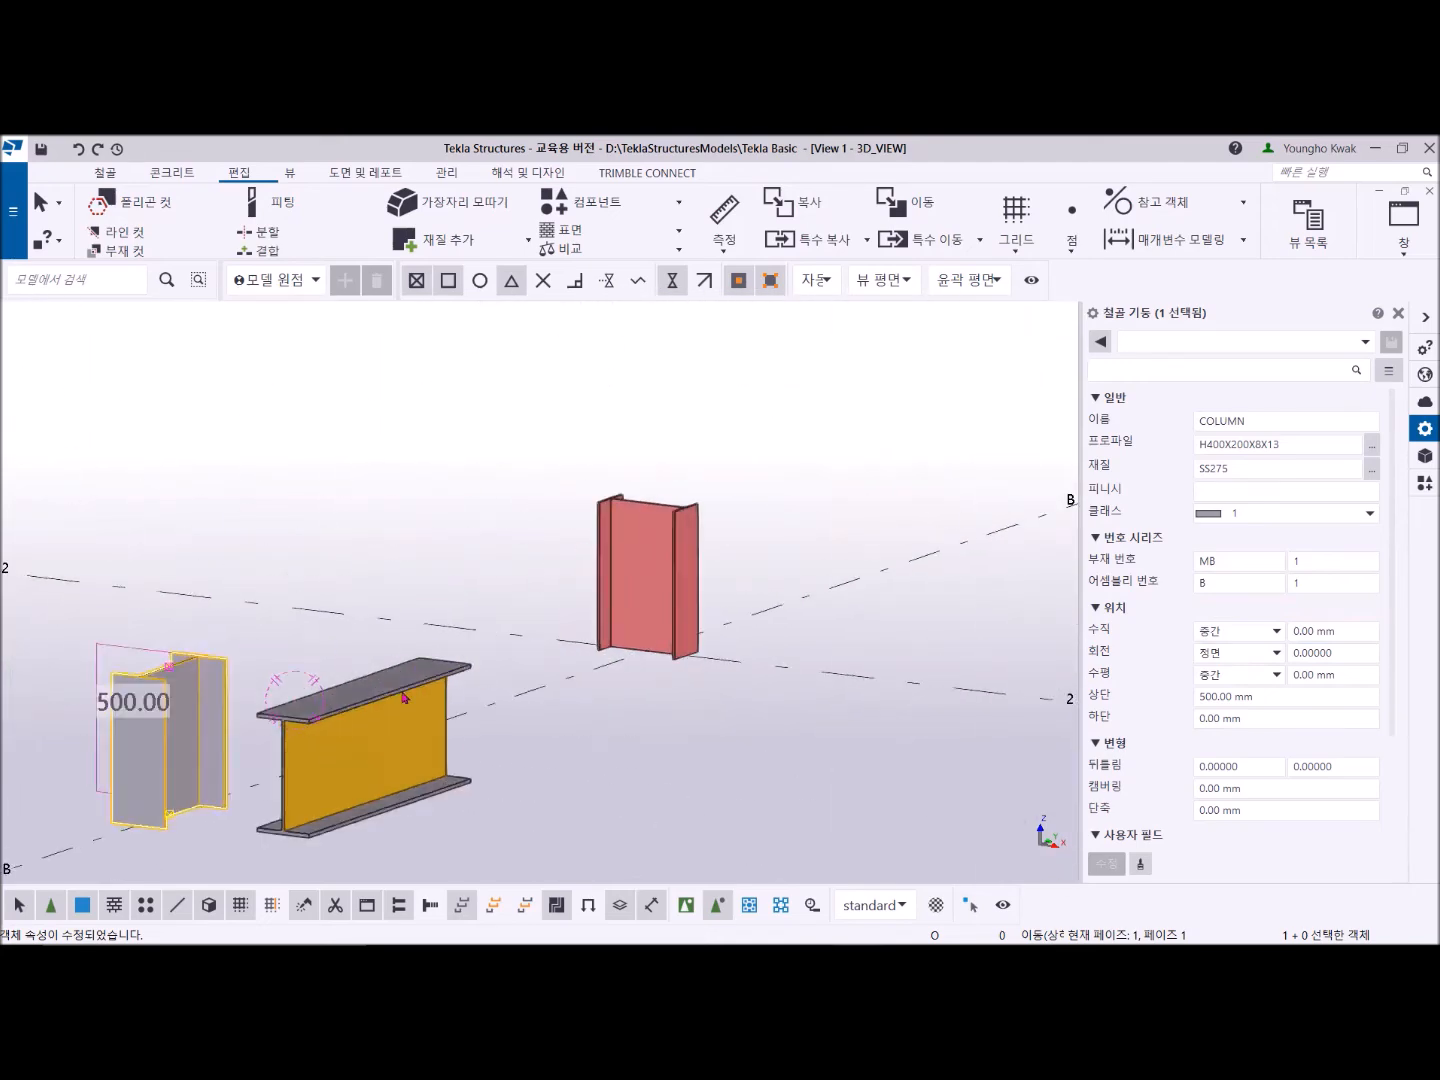
pyautogui.scroll(-10, 286, 703)
pyautogui.click(1301, 632)
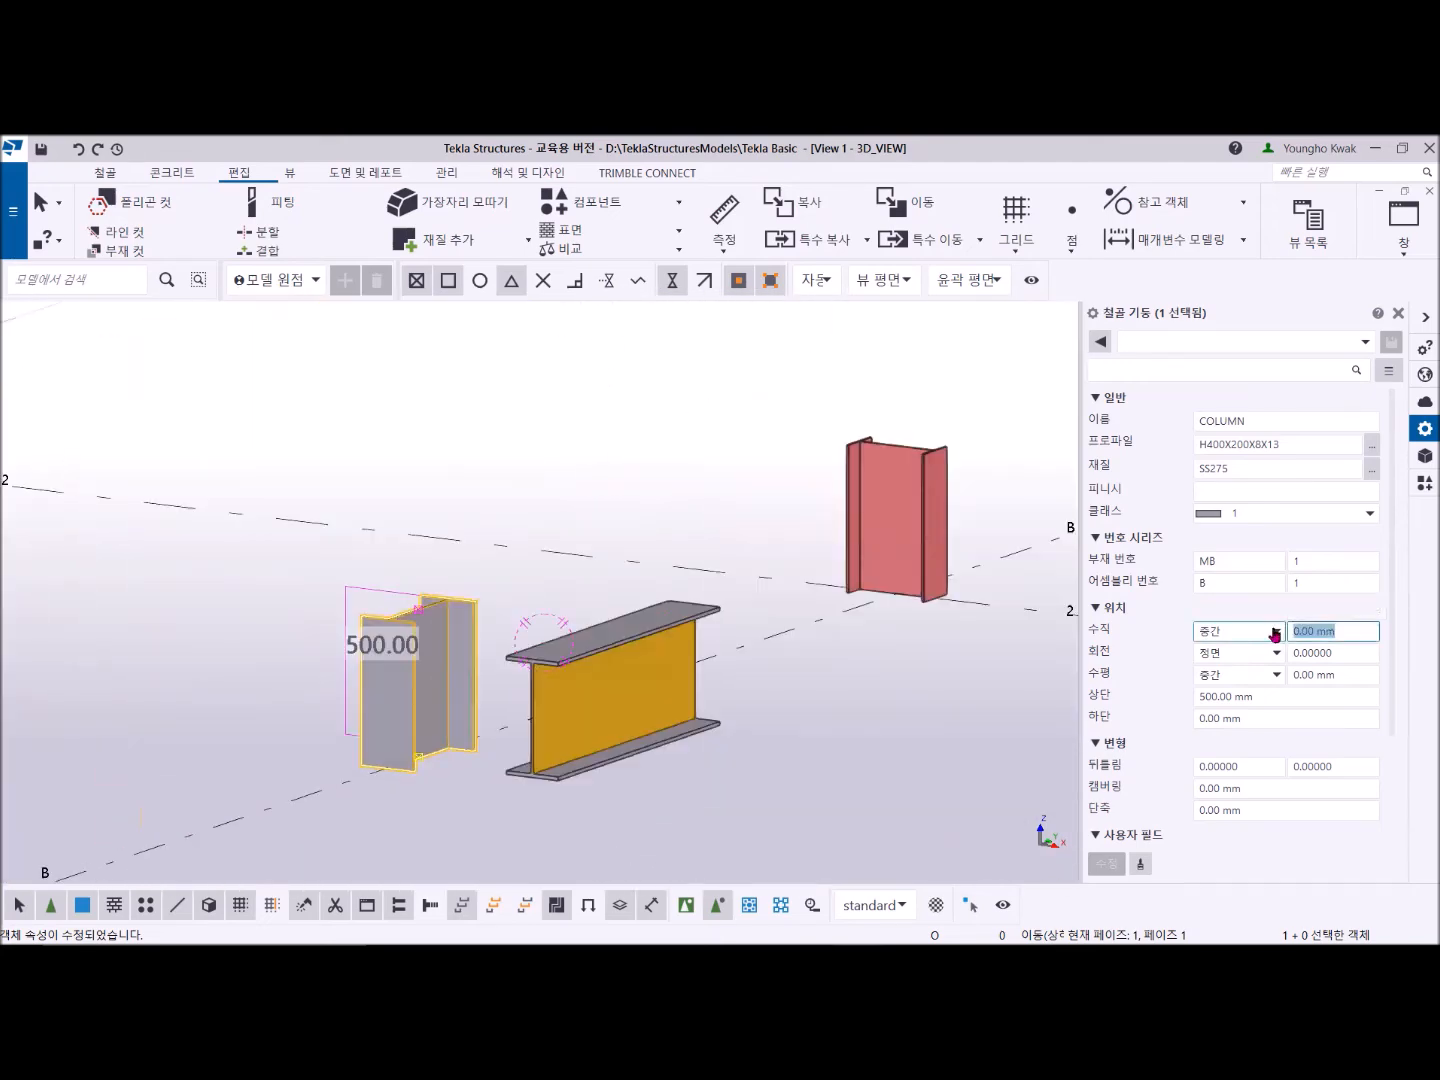
pyautogui.write('100')
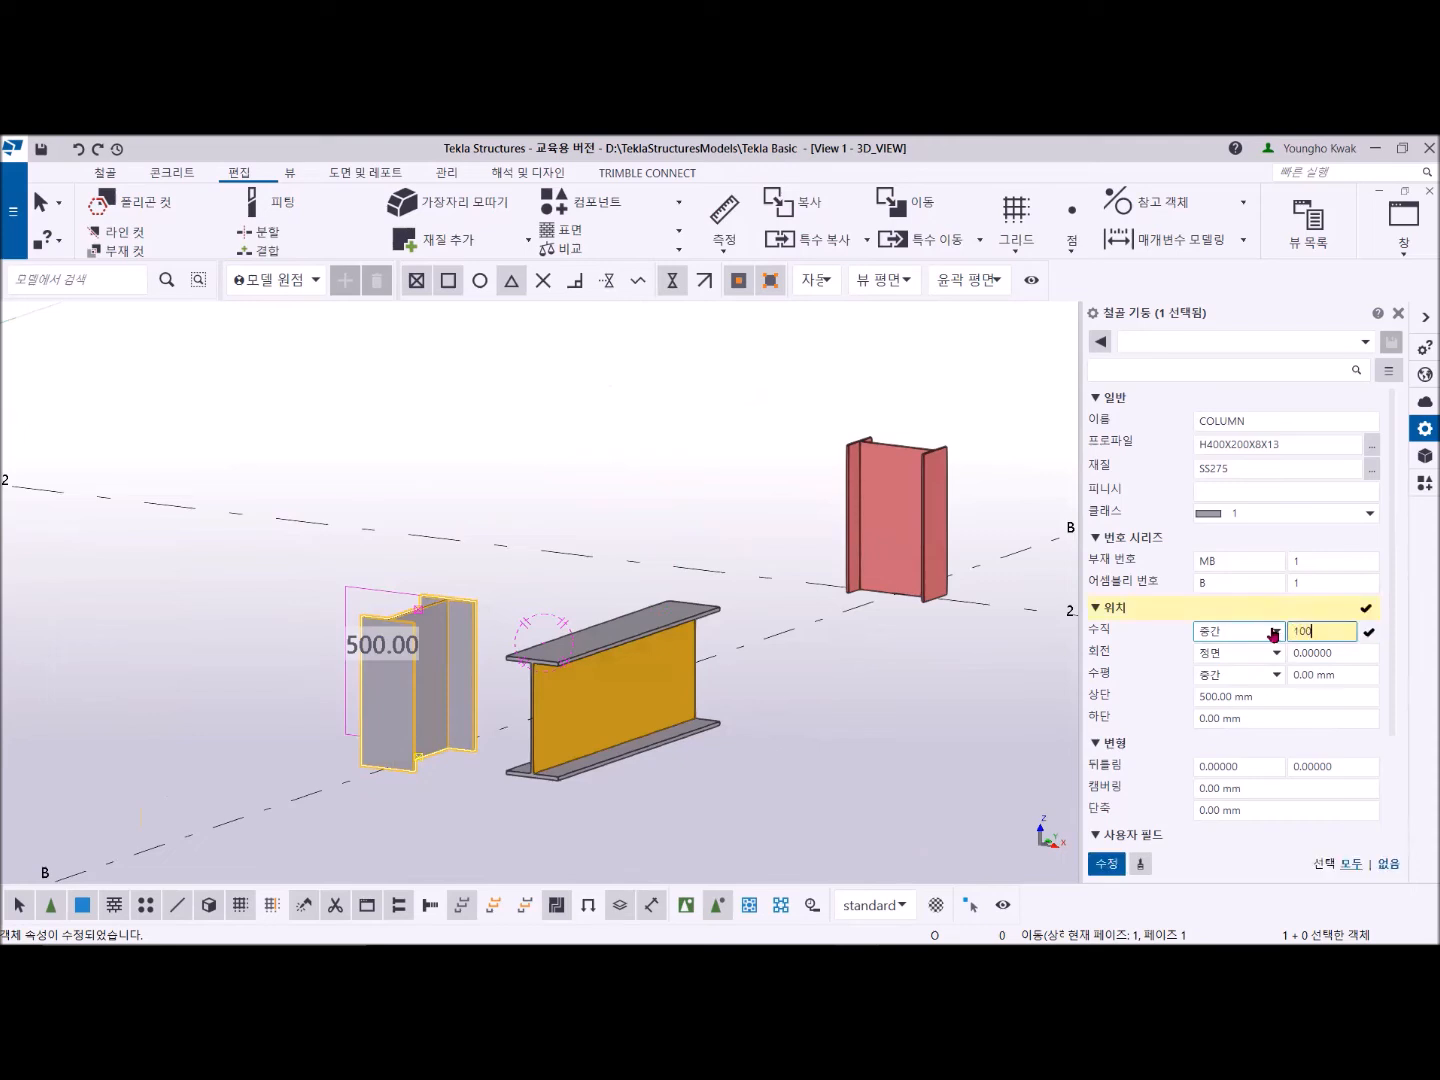
pyautogui.click(1106, 864)
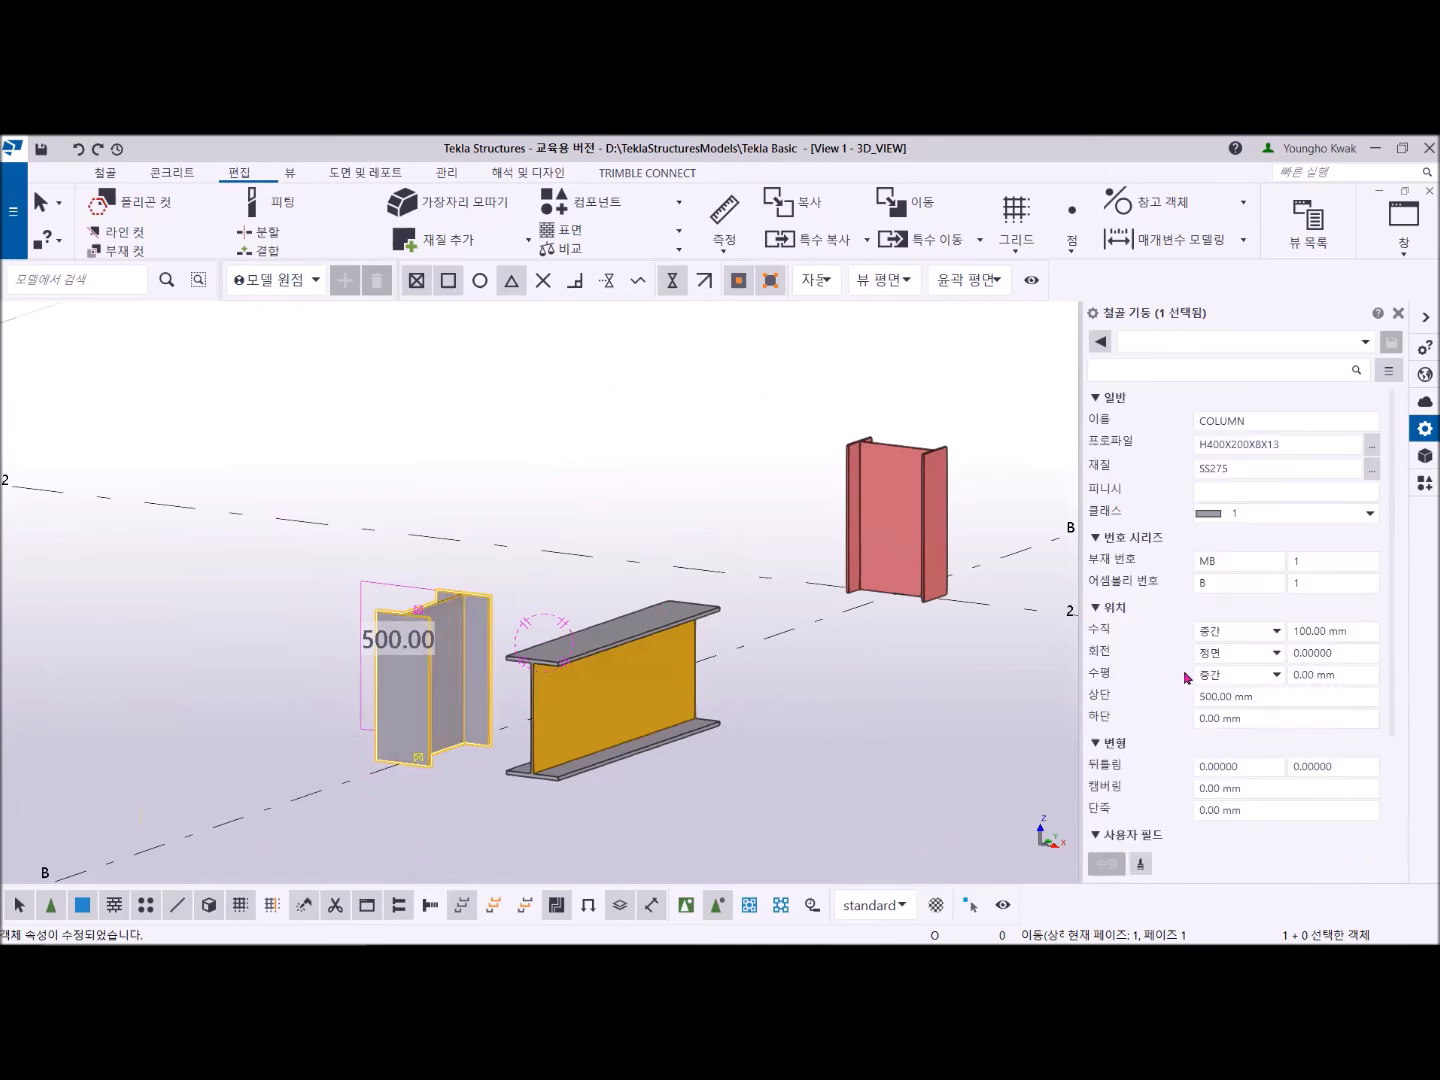
# Step: Reset the upright column's vertical (수직) position offset to 0 mm and apply it
pyautogui.doubleClick(1336, 631)
pyautogui.write('0')
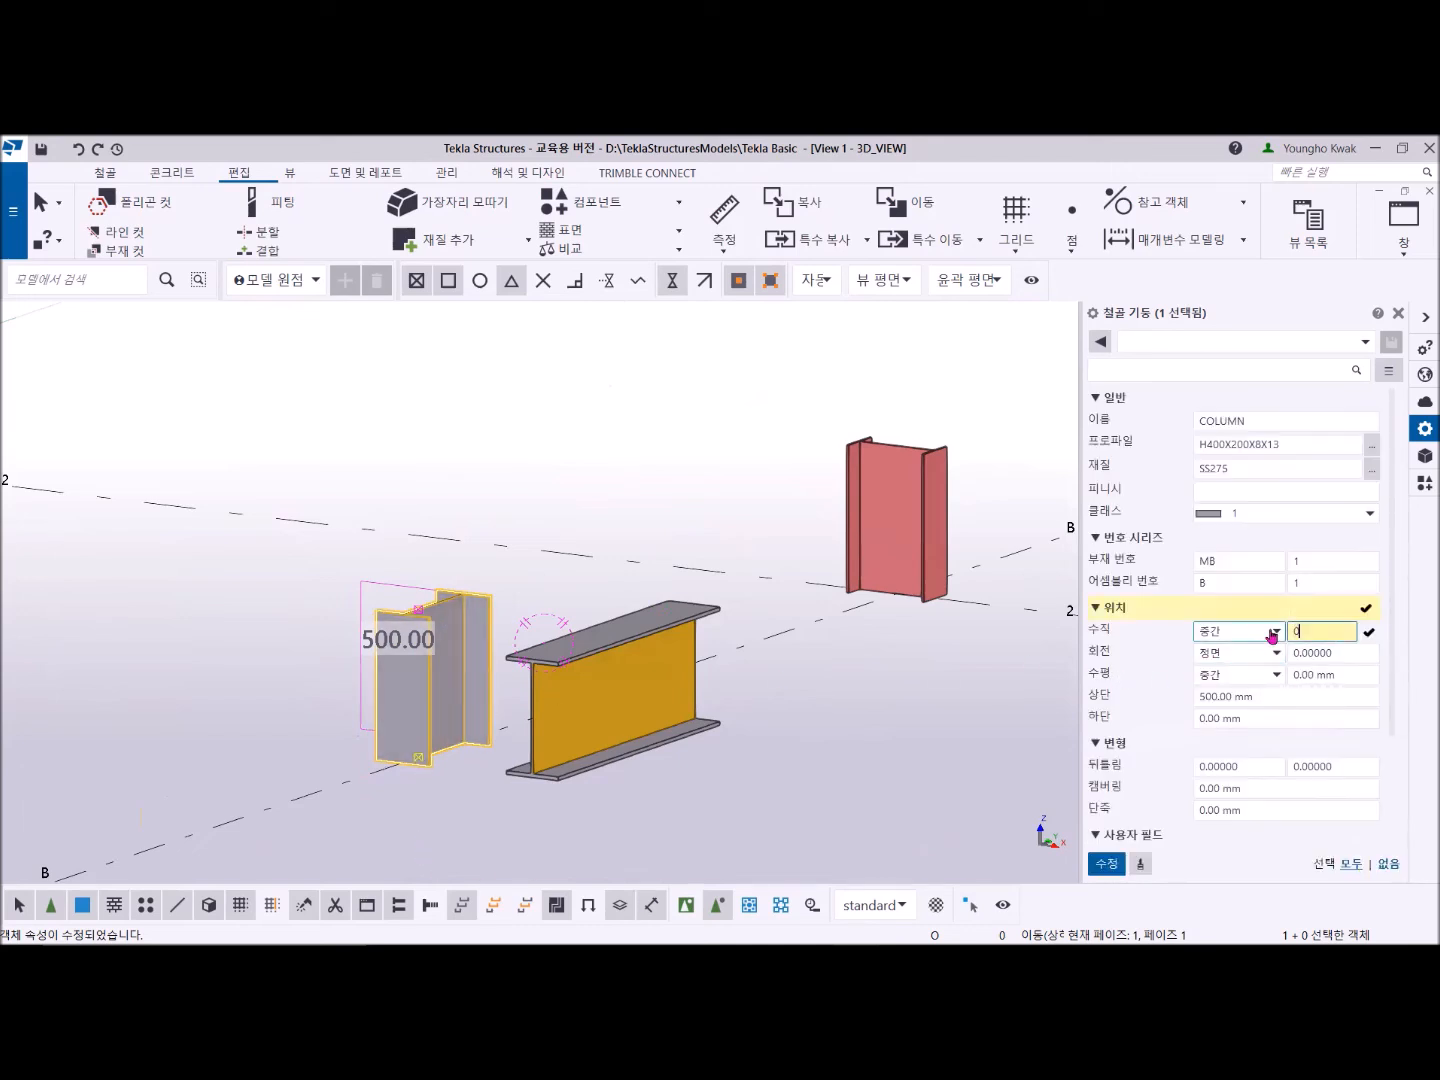
pyautogui.click(1106, 864)
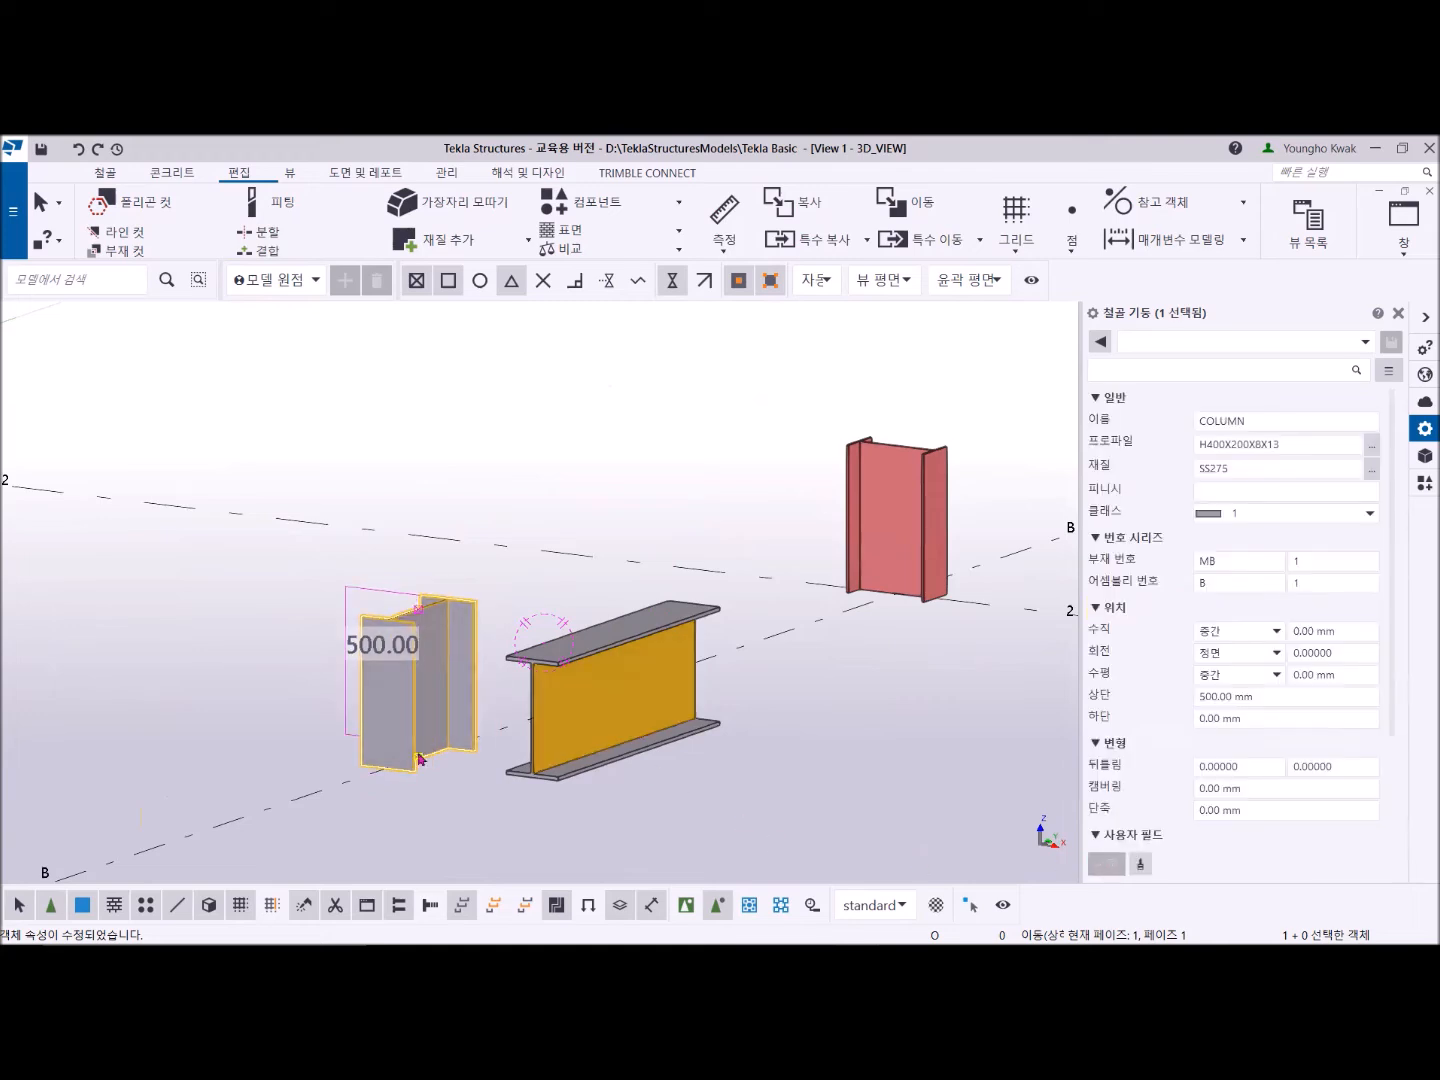
# Step: Set the second twist (뒤틀림) value of the upright column's deformation settings to 45 and apply it
pyautogui.scroll(-3, 1100, 654)
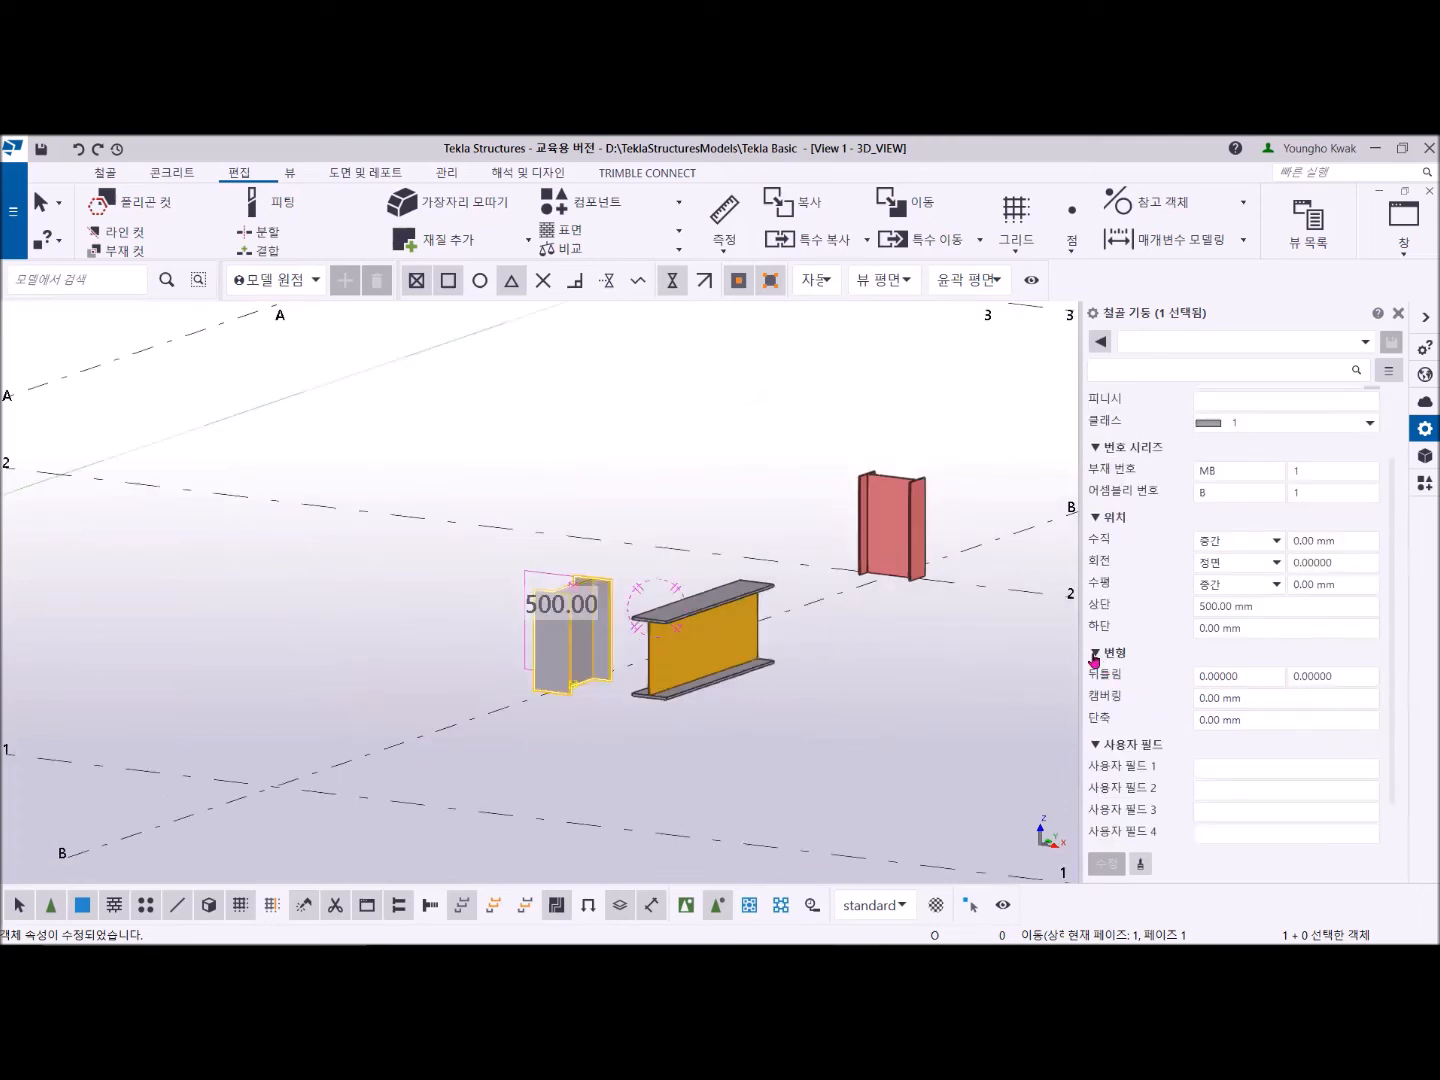
pyautogui.click(1201, 693)
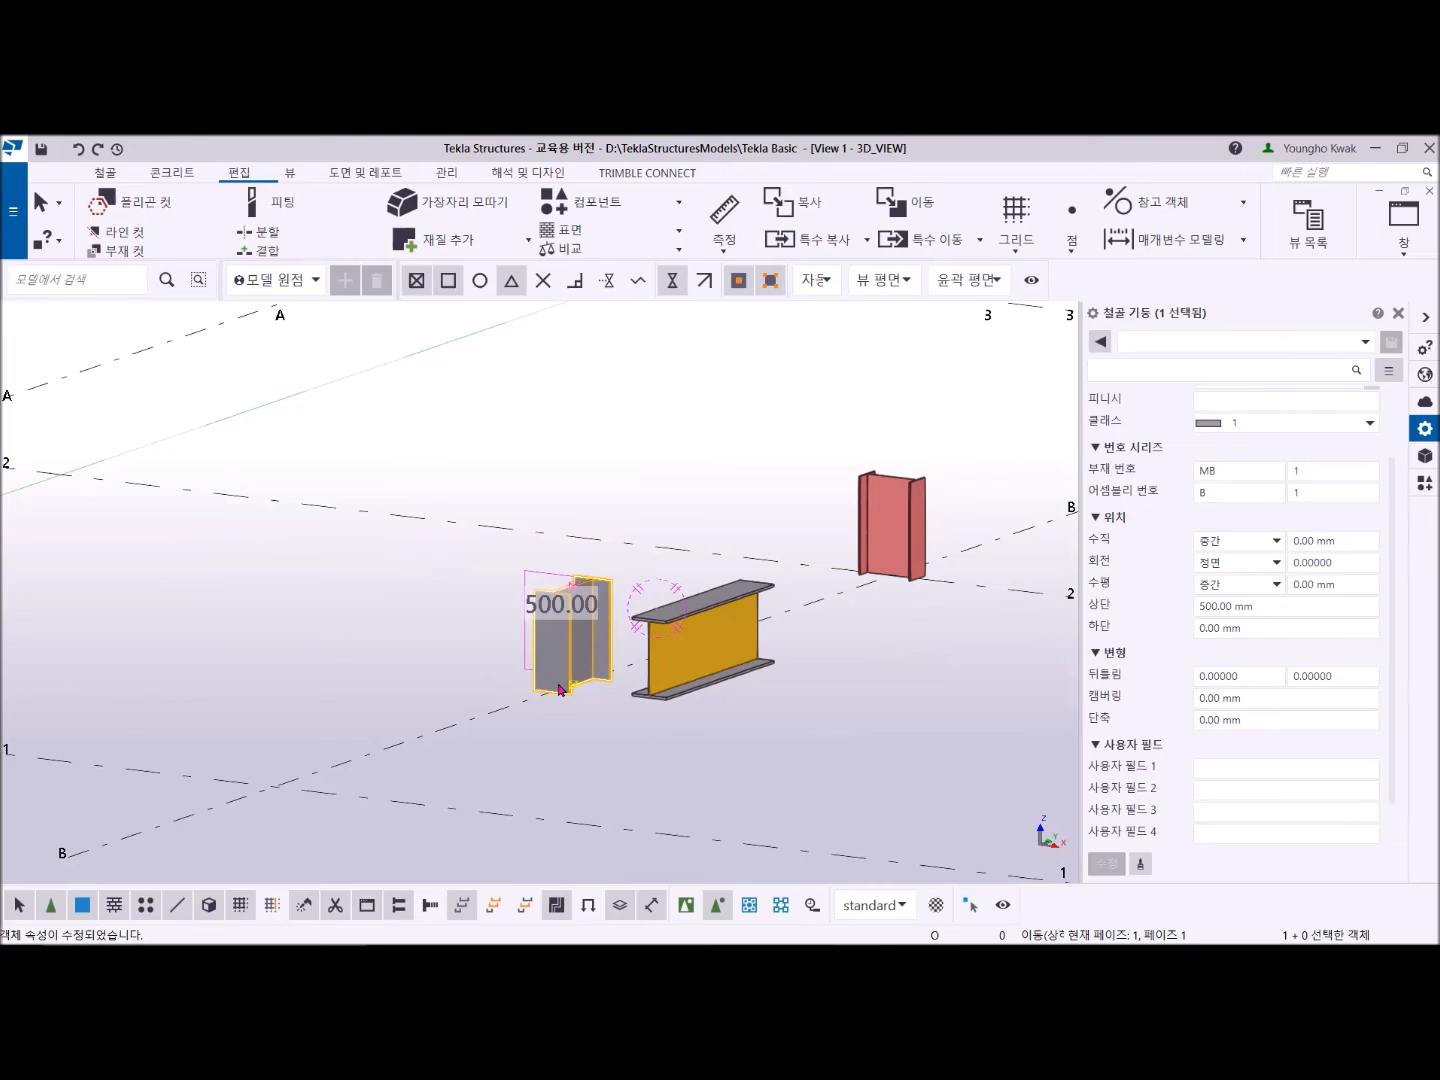
pyautogui.click(1353, 677)
pyautogui.moveTo(1353, 677); pyautogui.dragTo(1289, 678)
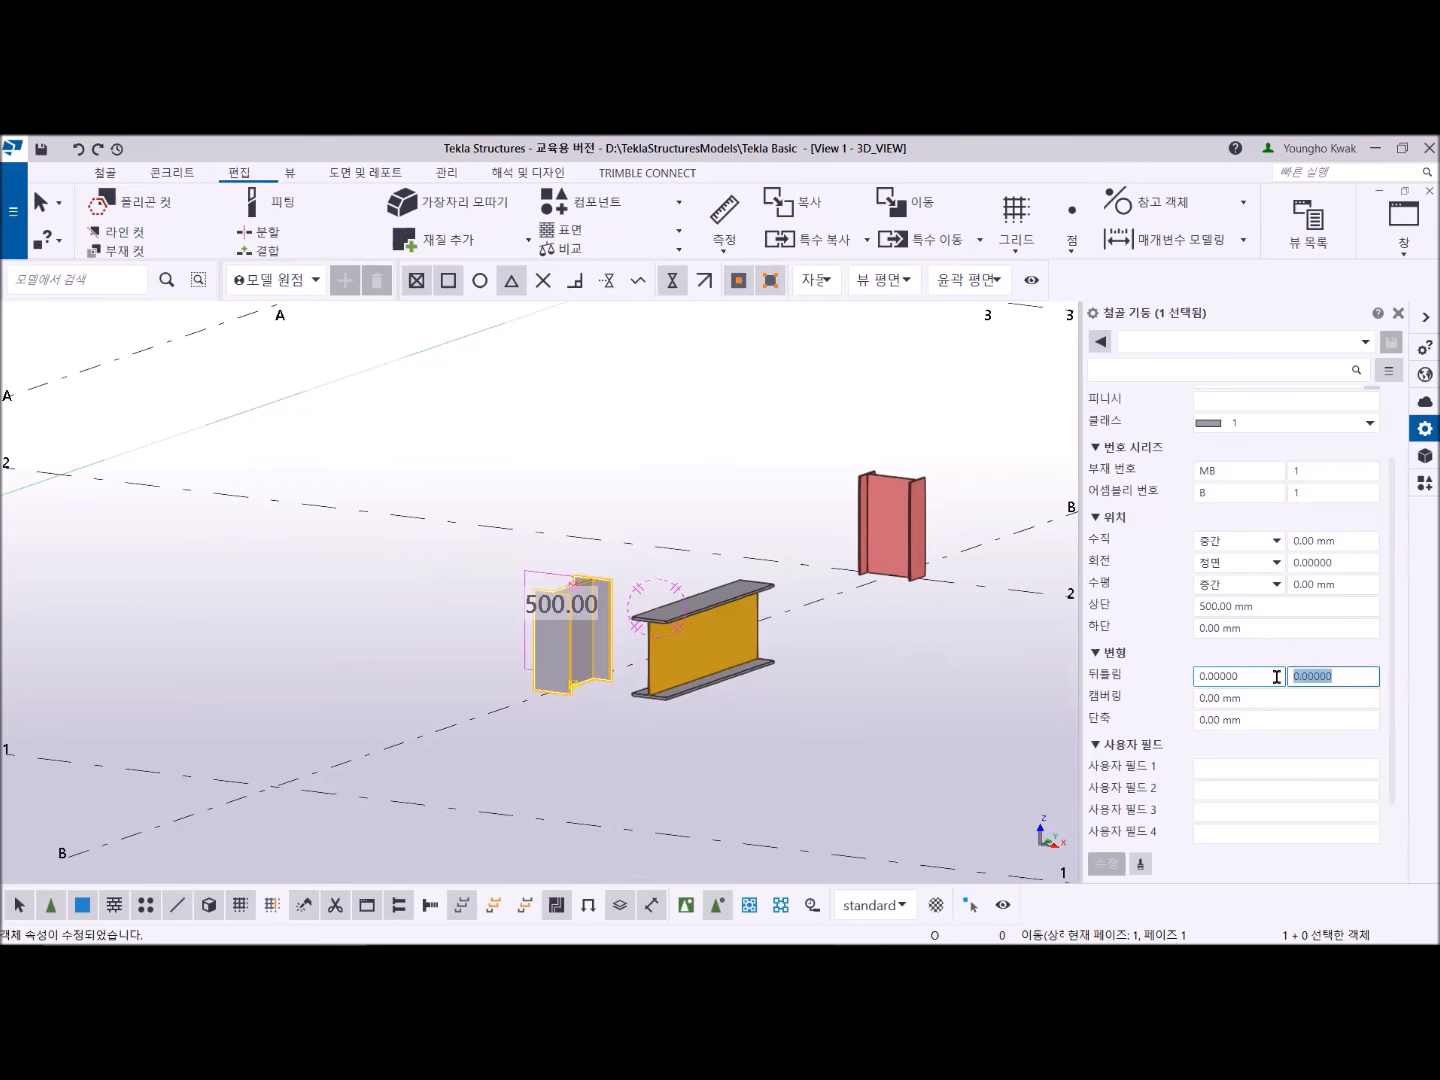
pyautogui.write('45')
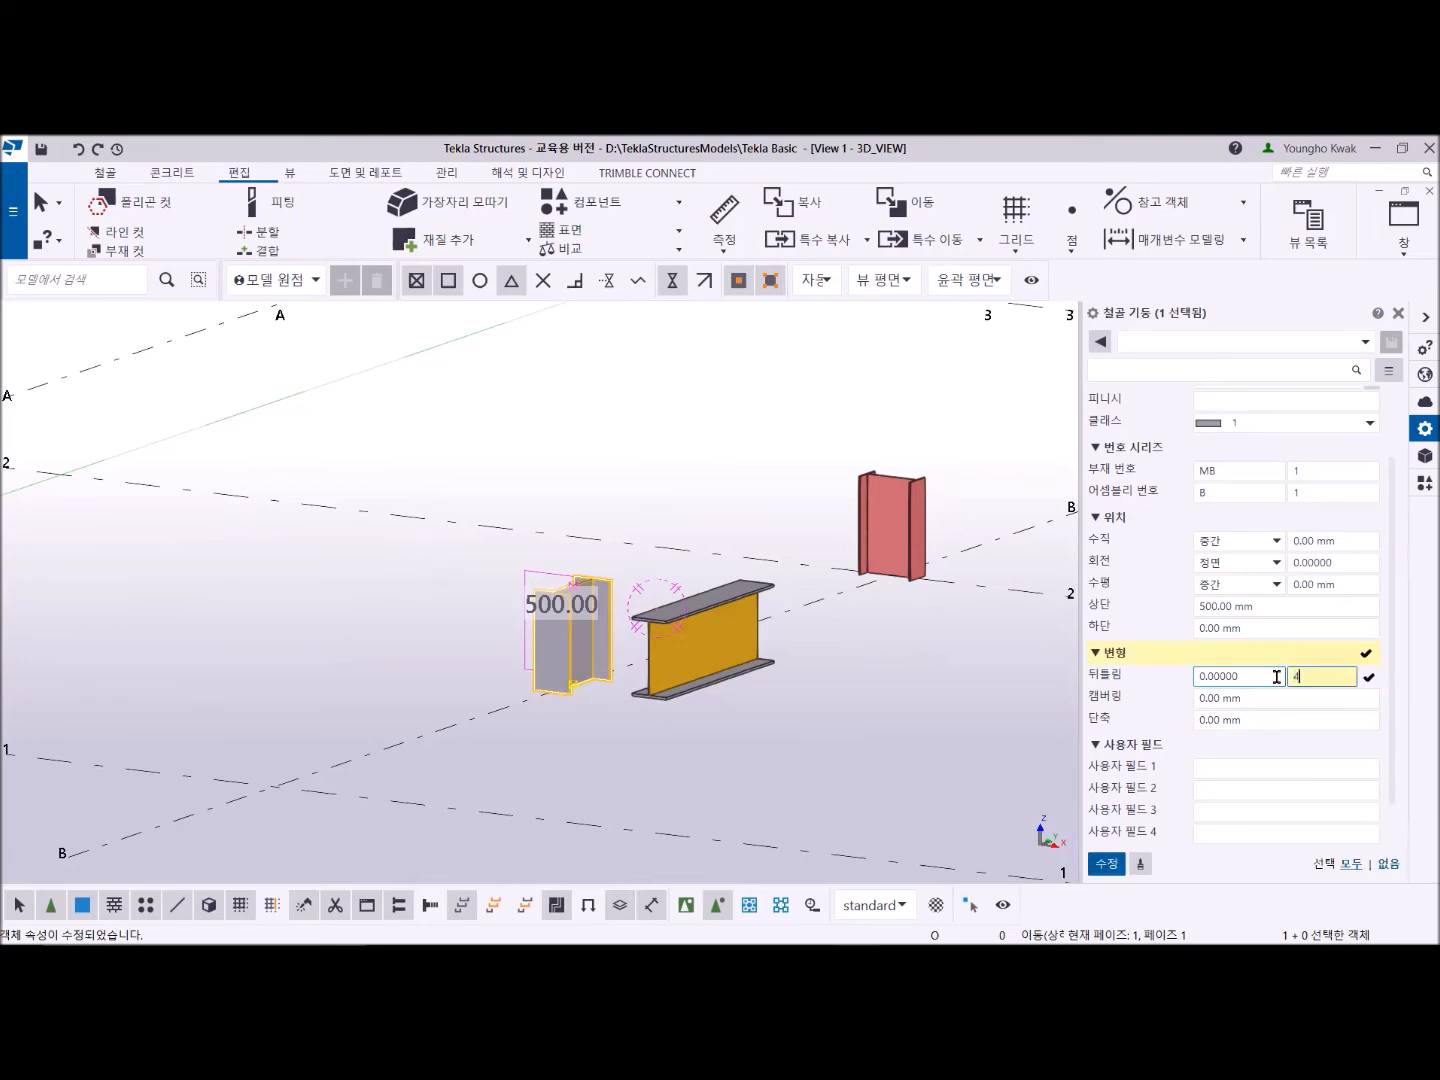
pyautogui.click(1108, 867)
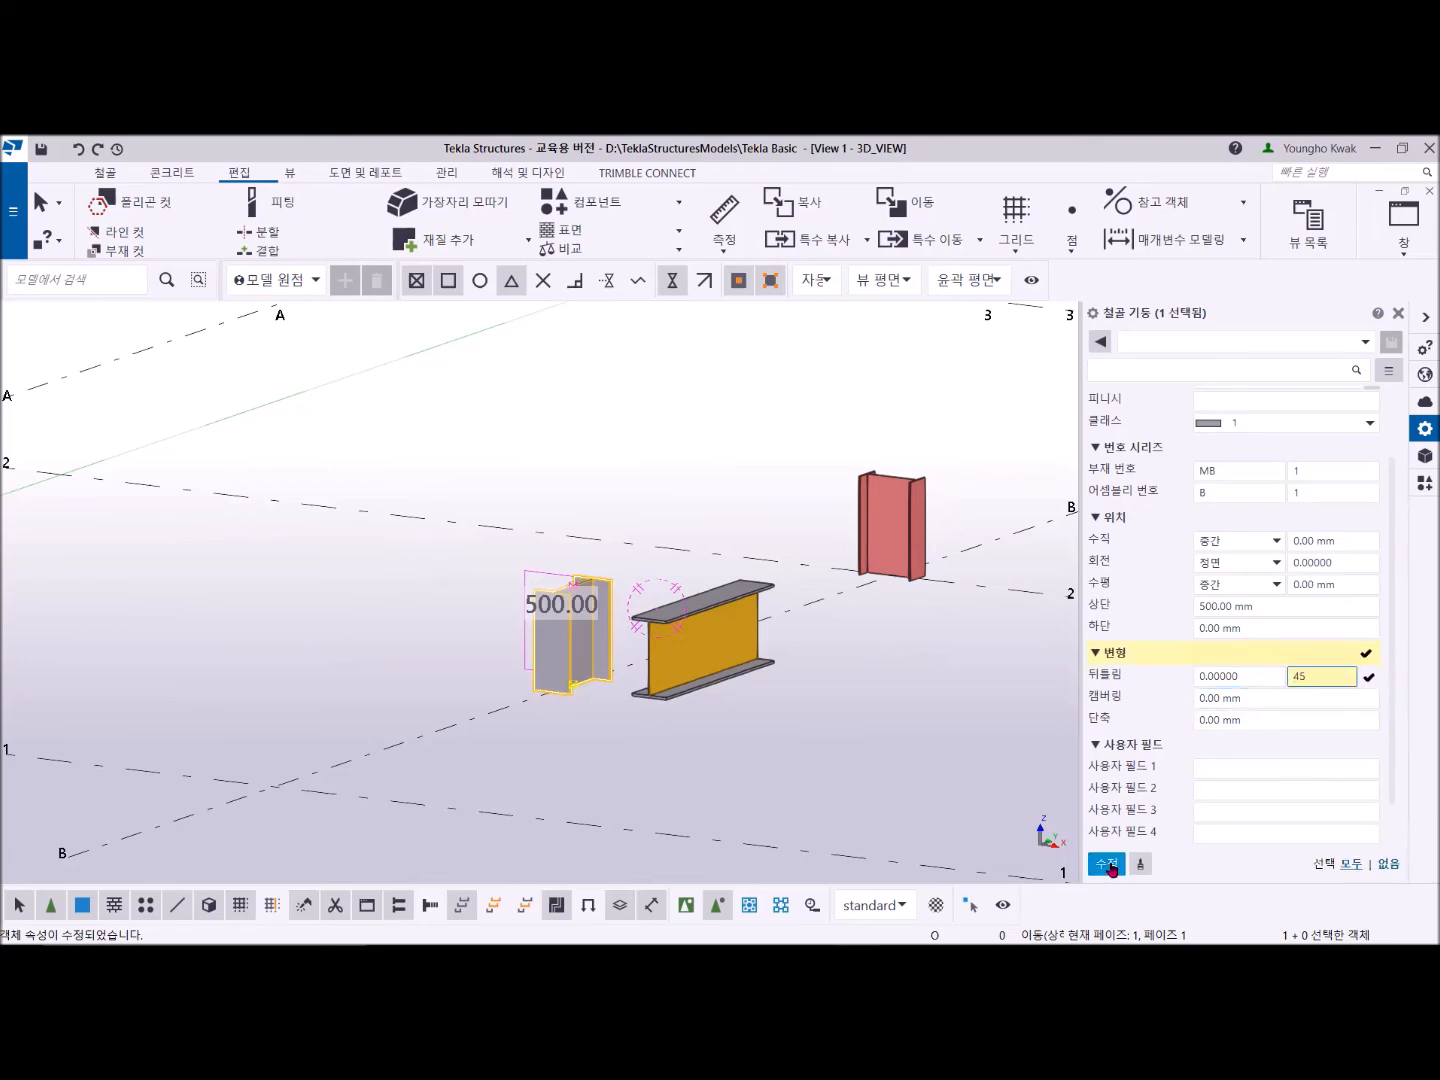
pyautogui.scroll(3, 587, 627)
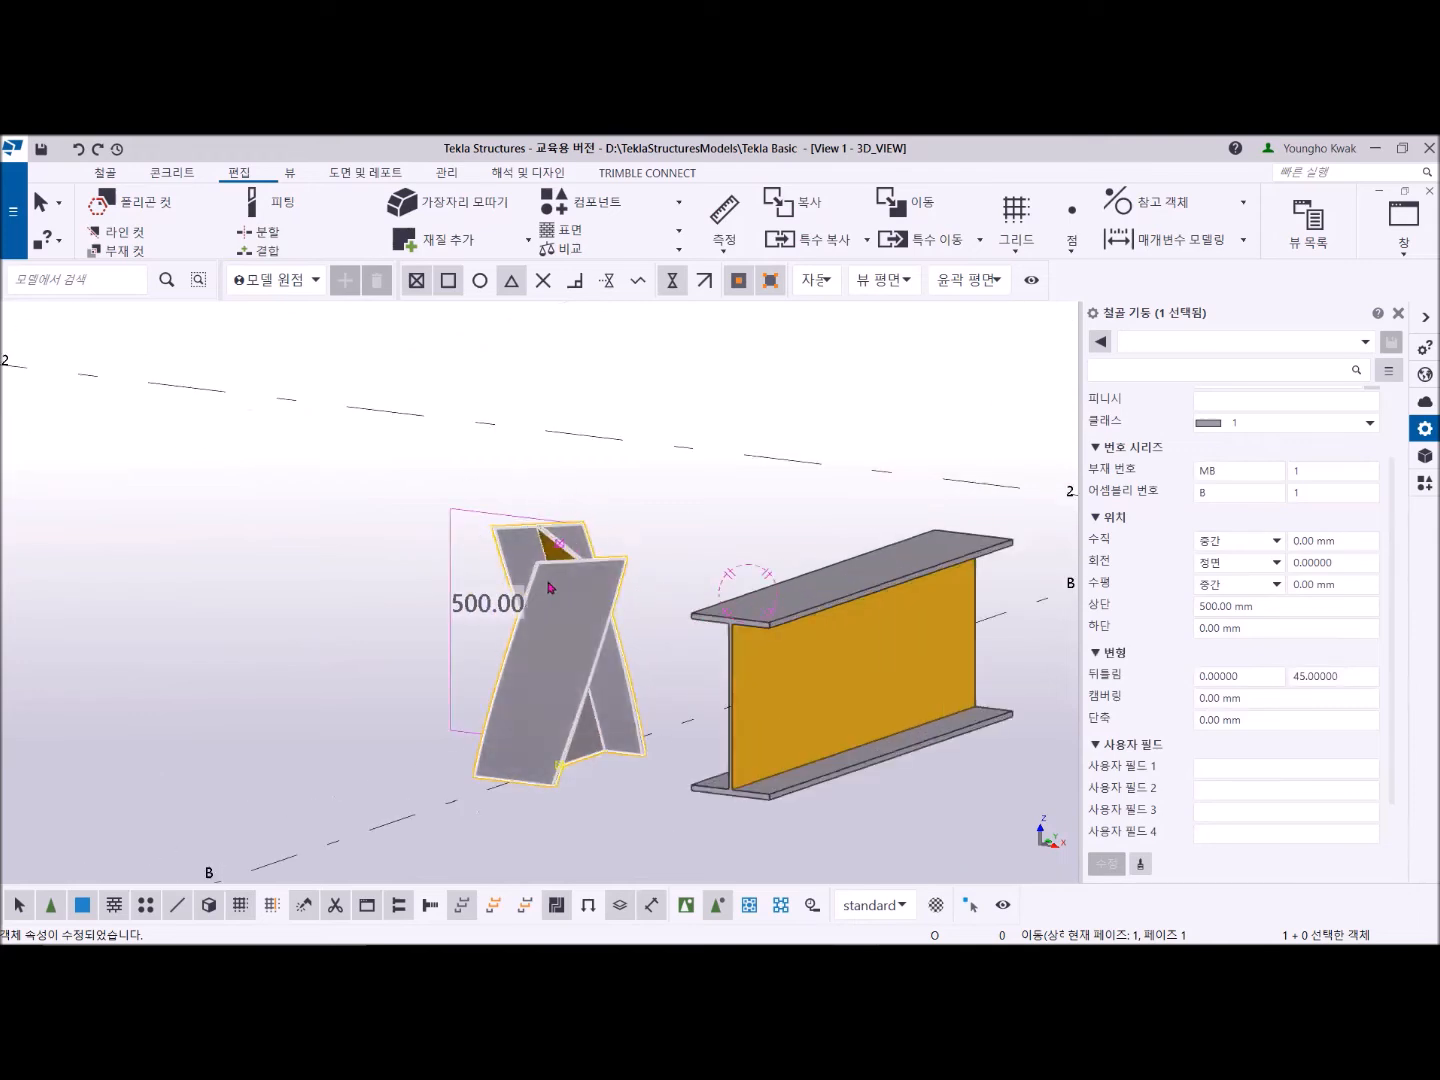
# Step: Set the upright column's first twist (뒤틀림) value to -45, apply it, and examine the twisted shape
pyautogui.doubleClick(1240, 677)
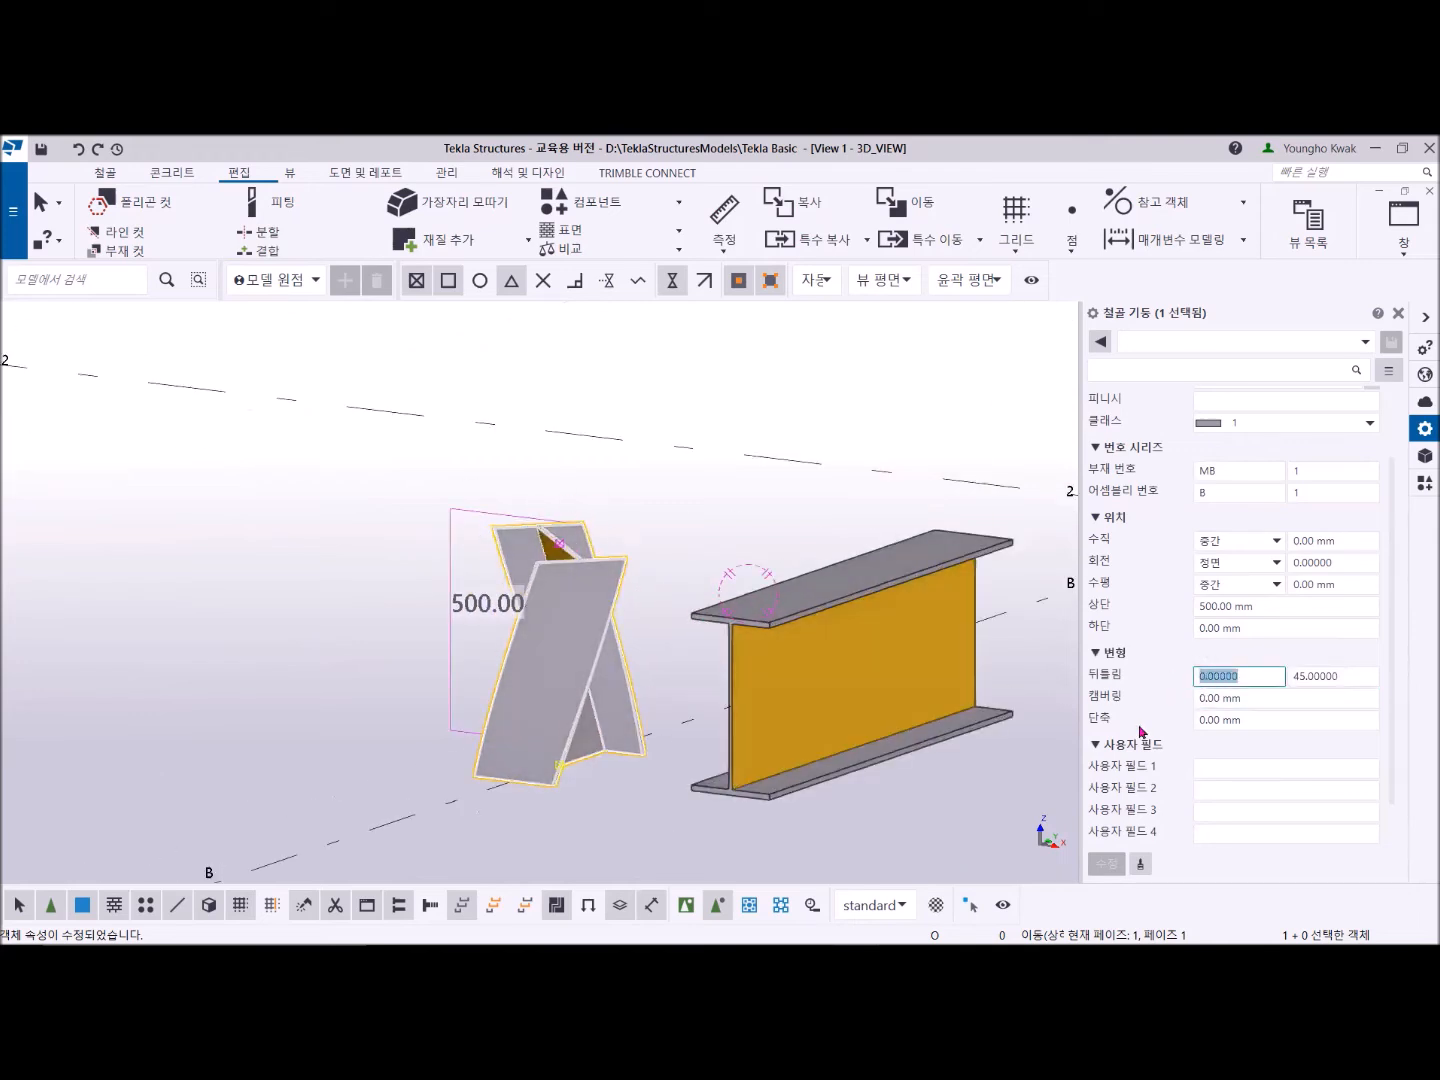
pyautogui.write('-')
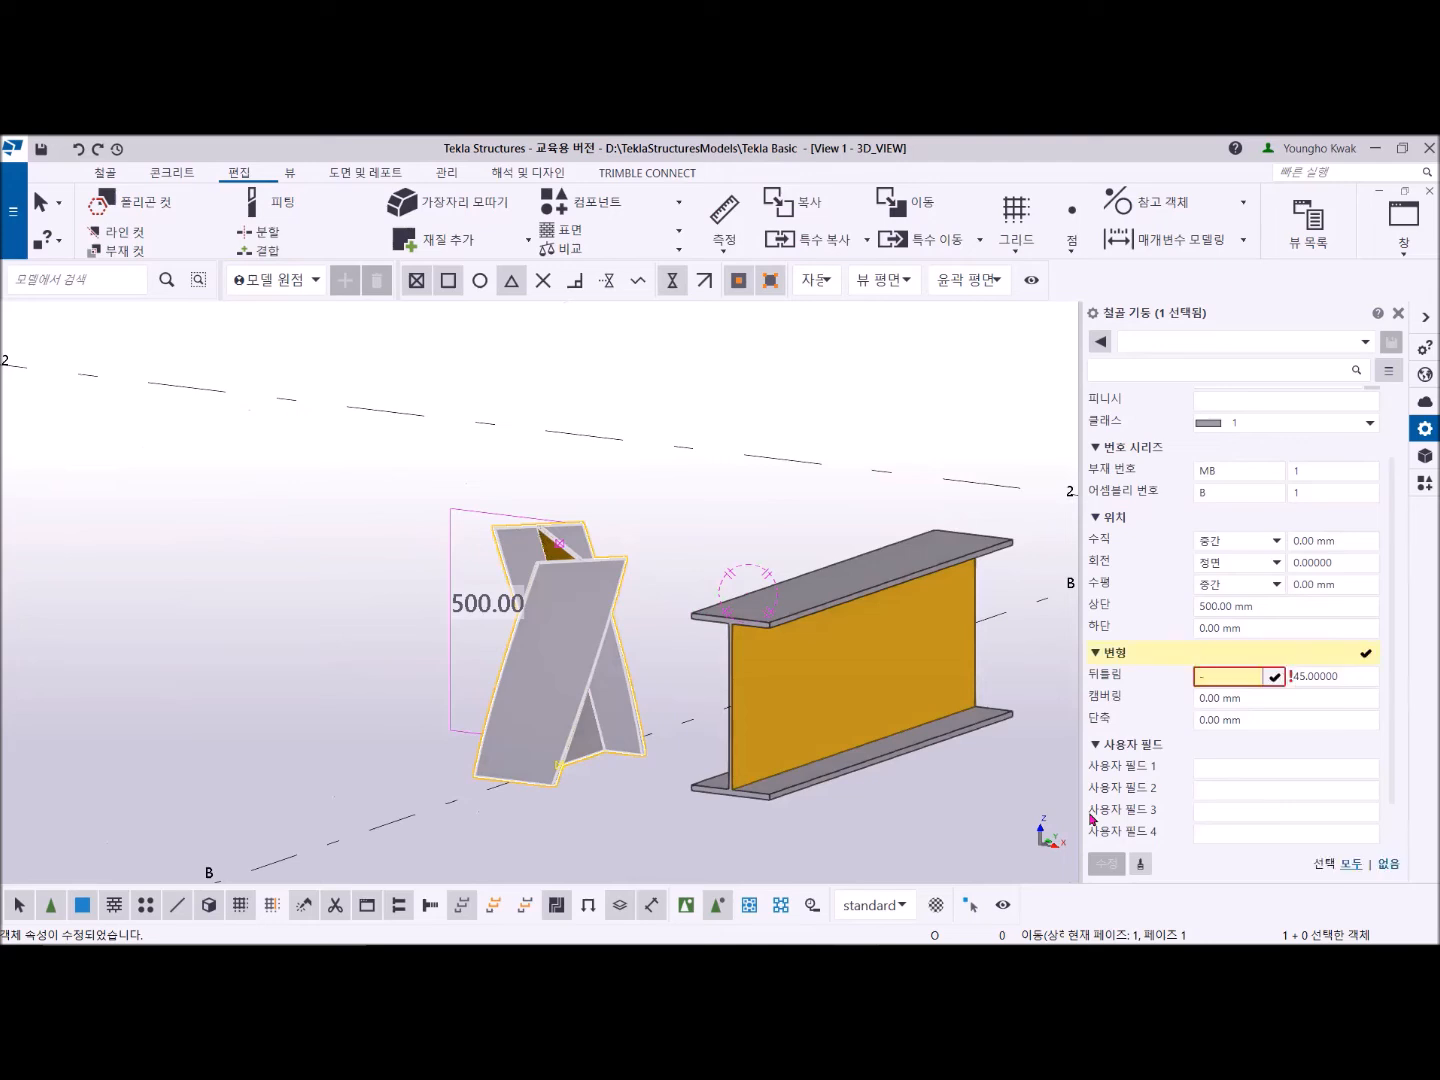
pyautogui.write('45')
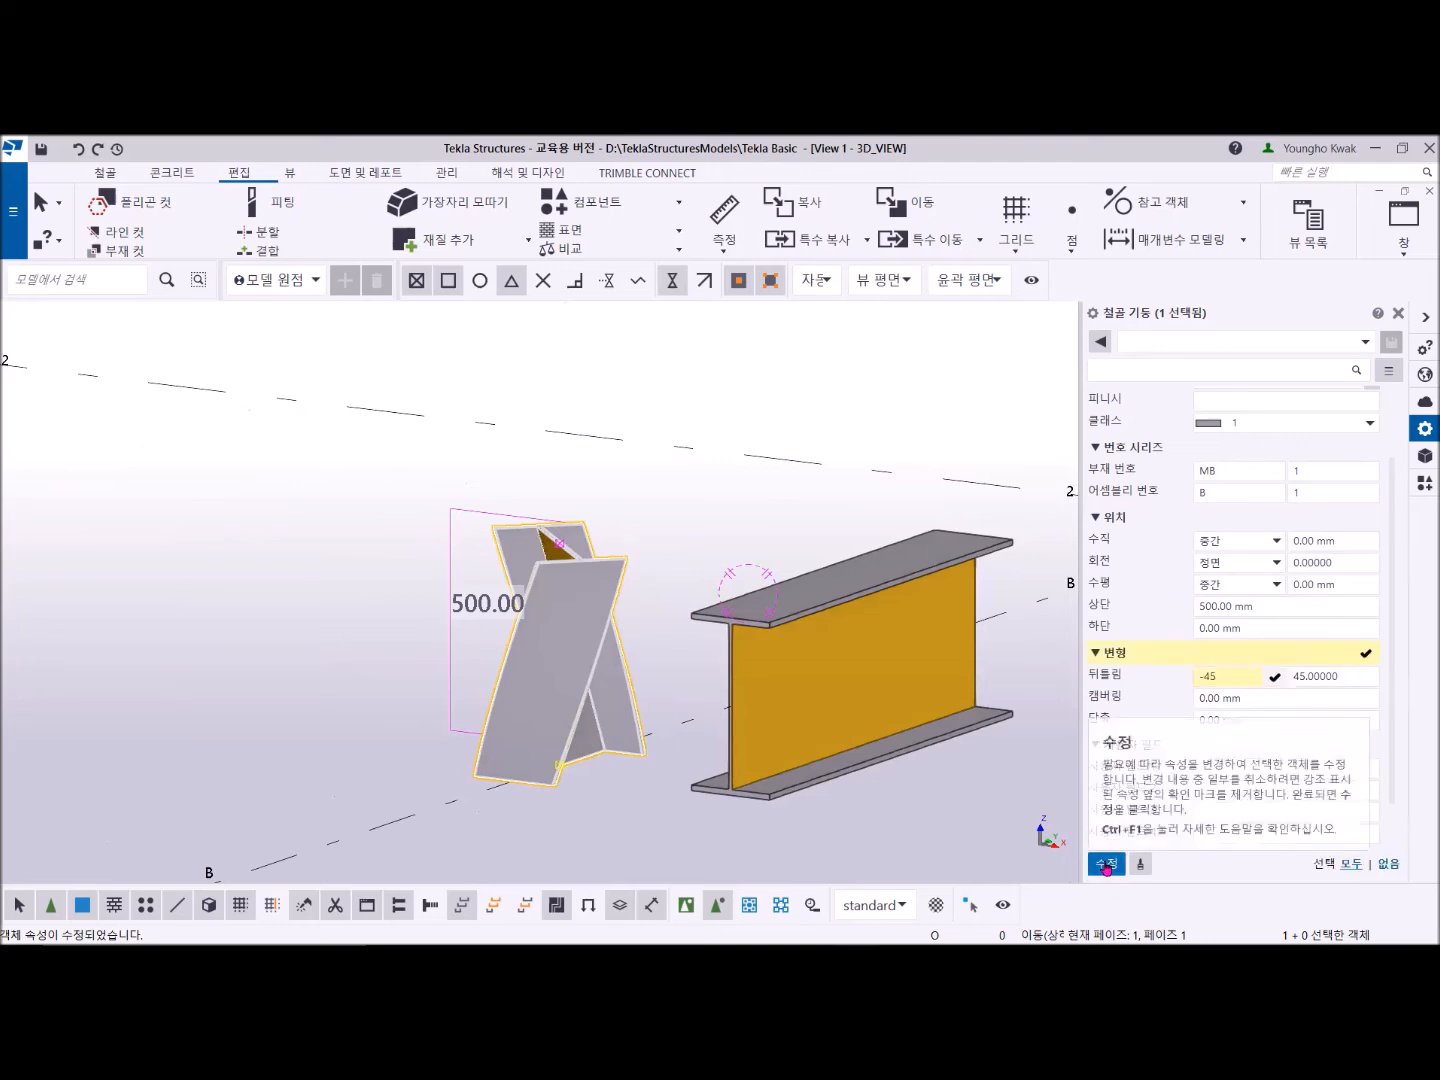
pyautogui.click(1106, 867)
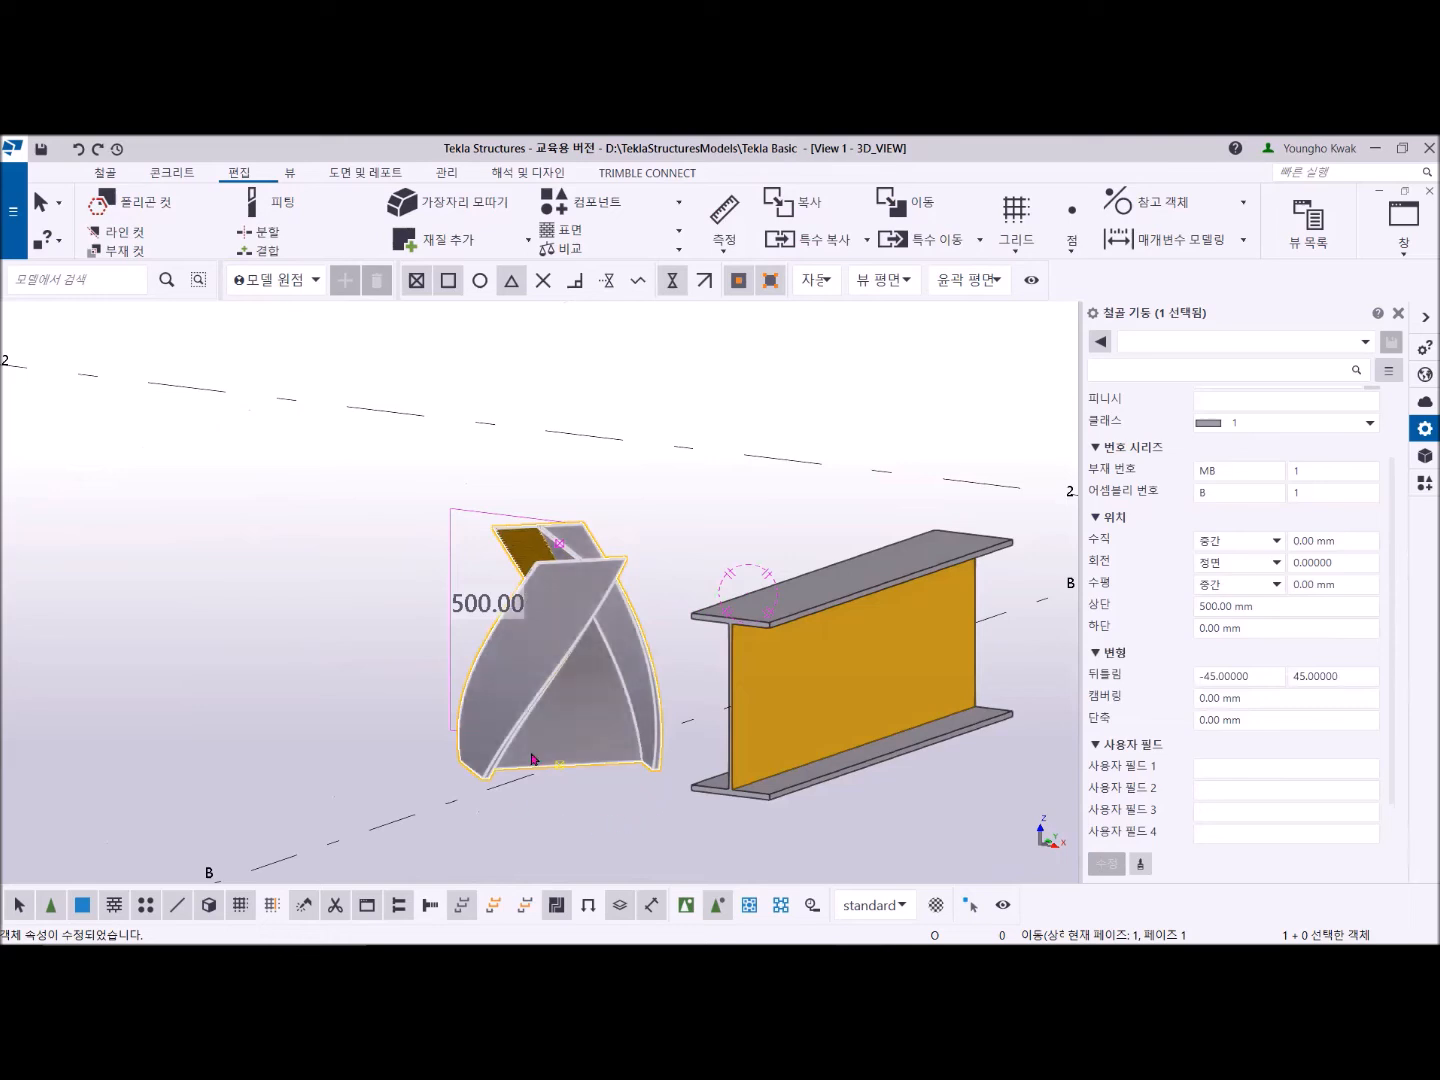
pyautogui.moveTo(548, 760)
pyautogui.keyDown('ctrl'); pyautogui.mouseDown(button='middle')
pyautogui.moveTo(366, 743)
pyautogui.moveTo(350, 780)
pyautogui.moveTo(382, 826)
pyautogui.moveTo(520, 800)
pyautogui.moveTo(549, 779)
pyautogui.mouseUp(button='middle'); pyautogui.keyUp('ctrl')
# Step: Reset both twist (뒤틀림) values of the upright column to 0 and apply the change
pyautogui.click(1239, 677)
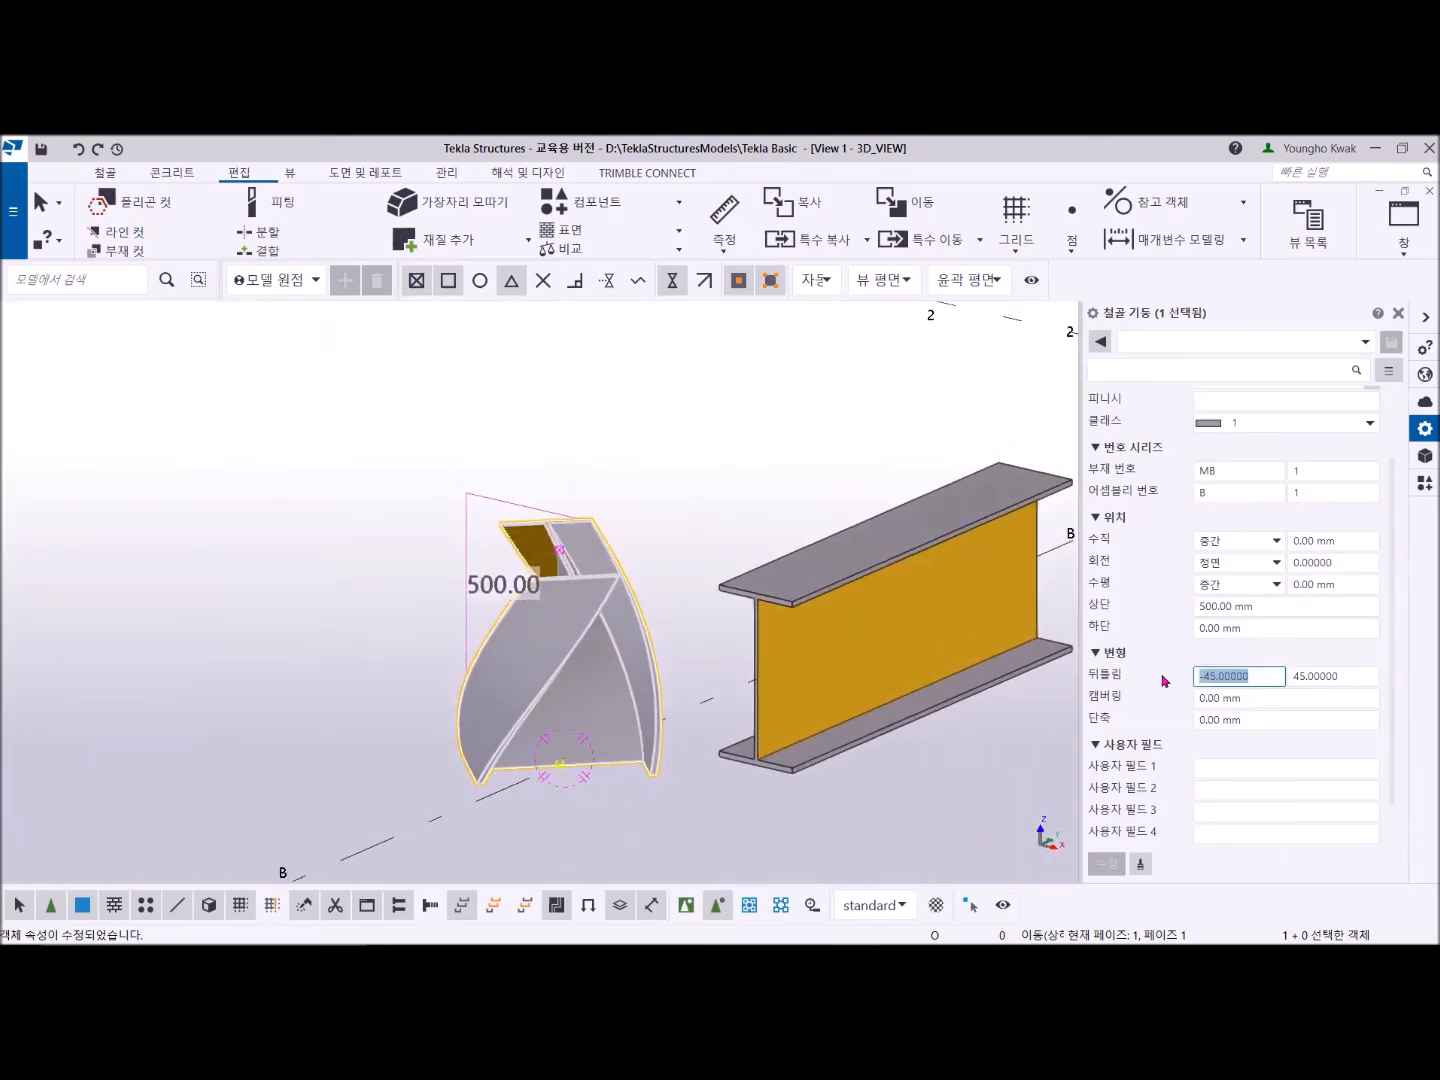
pyautogui.write('0')
pyautogui.click(1341, 675)
pyautogui.doubleClick(1341, 676)
pyautogui.write('0')
pyautogui.click(1105, 862)
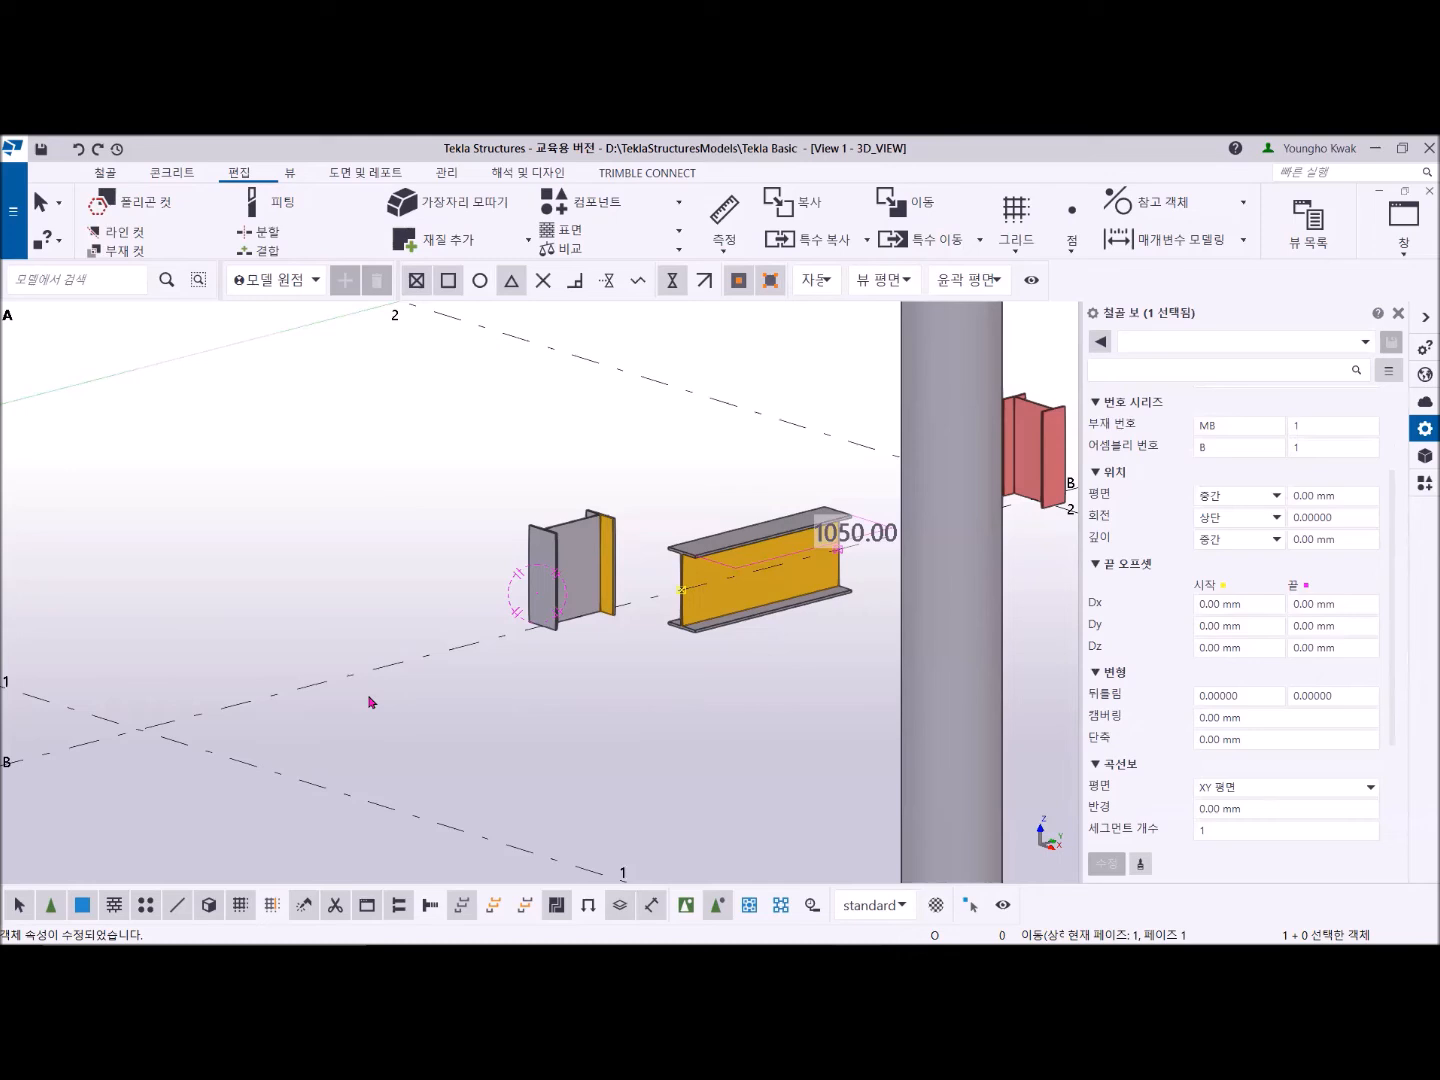
# Step: Set the horizontal beam's cambering (캠버링) to 100 mm and apply it
pyautogui.moveTo(614, 730); pyautogui.dragTo(469, 675, button='middle')
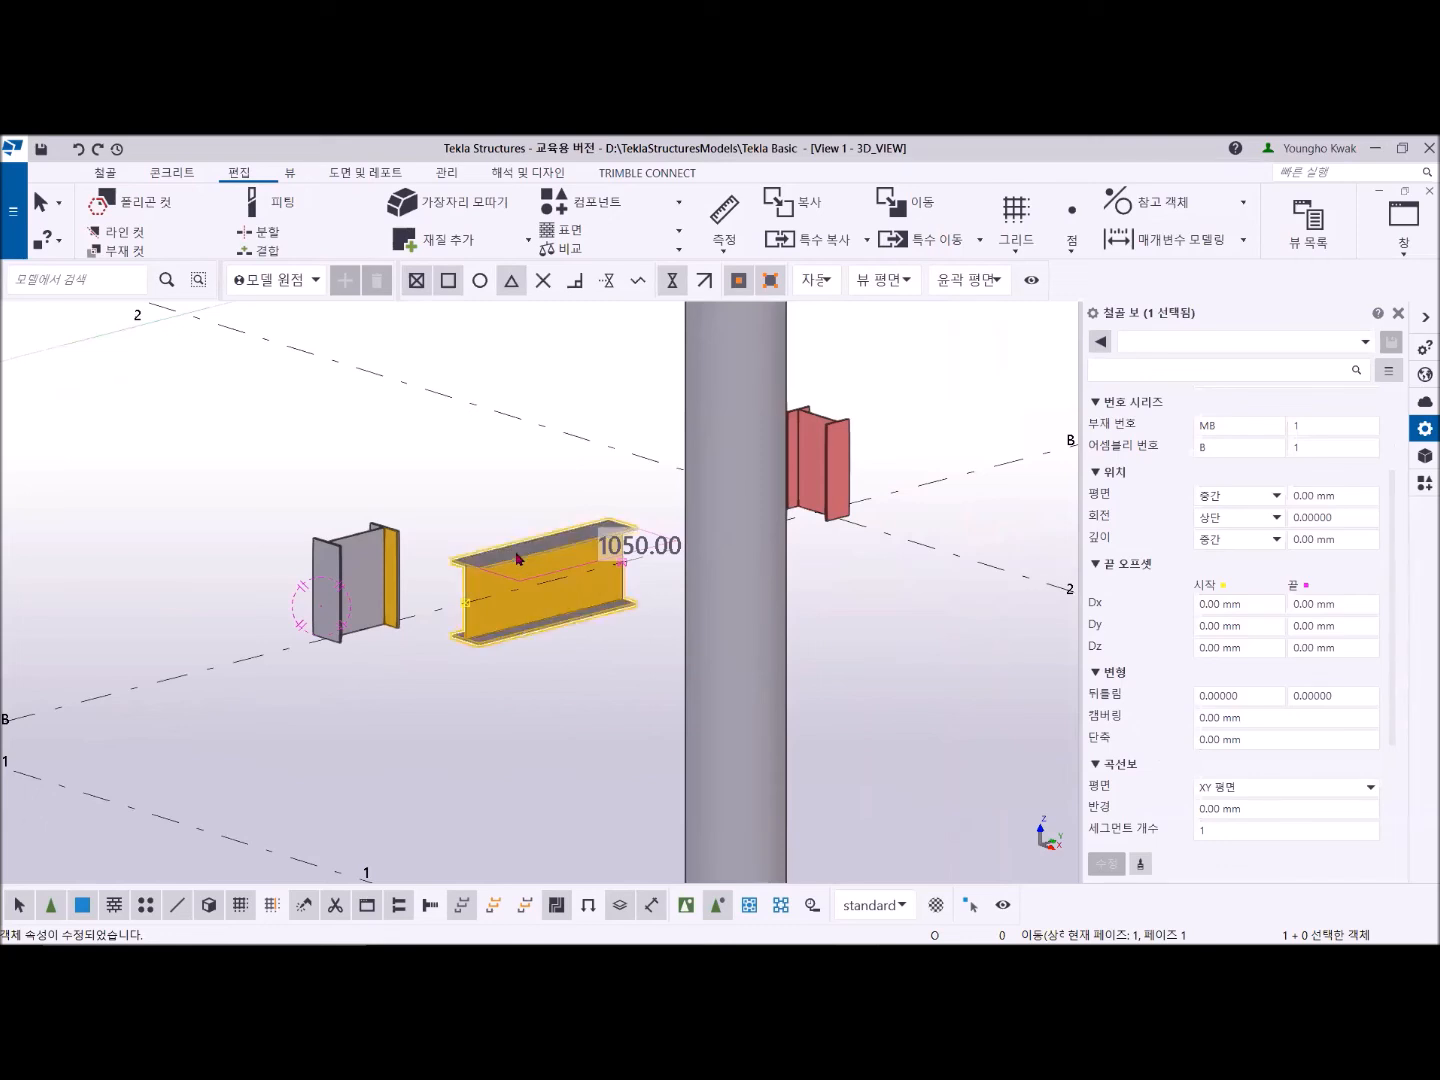
pyautogui.click(1230, 717)
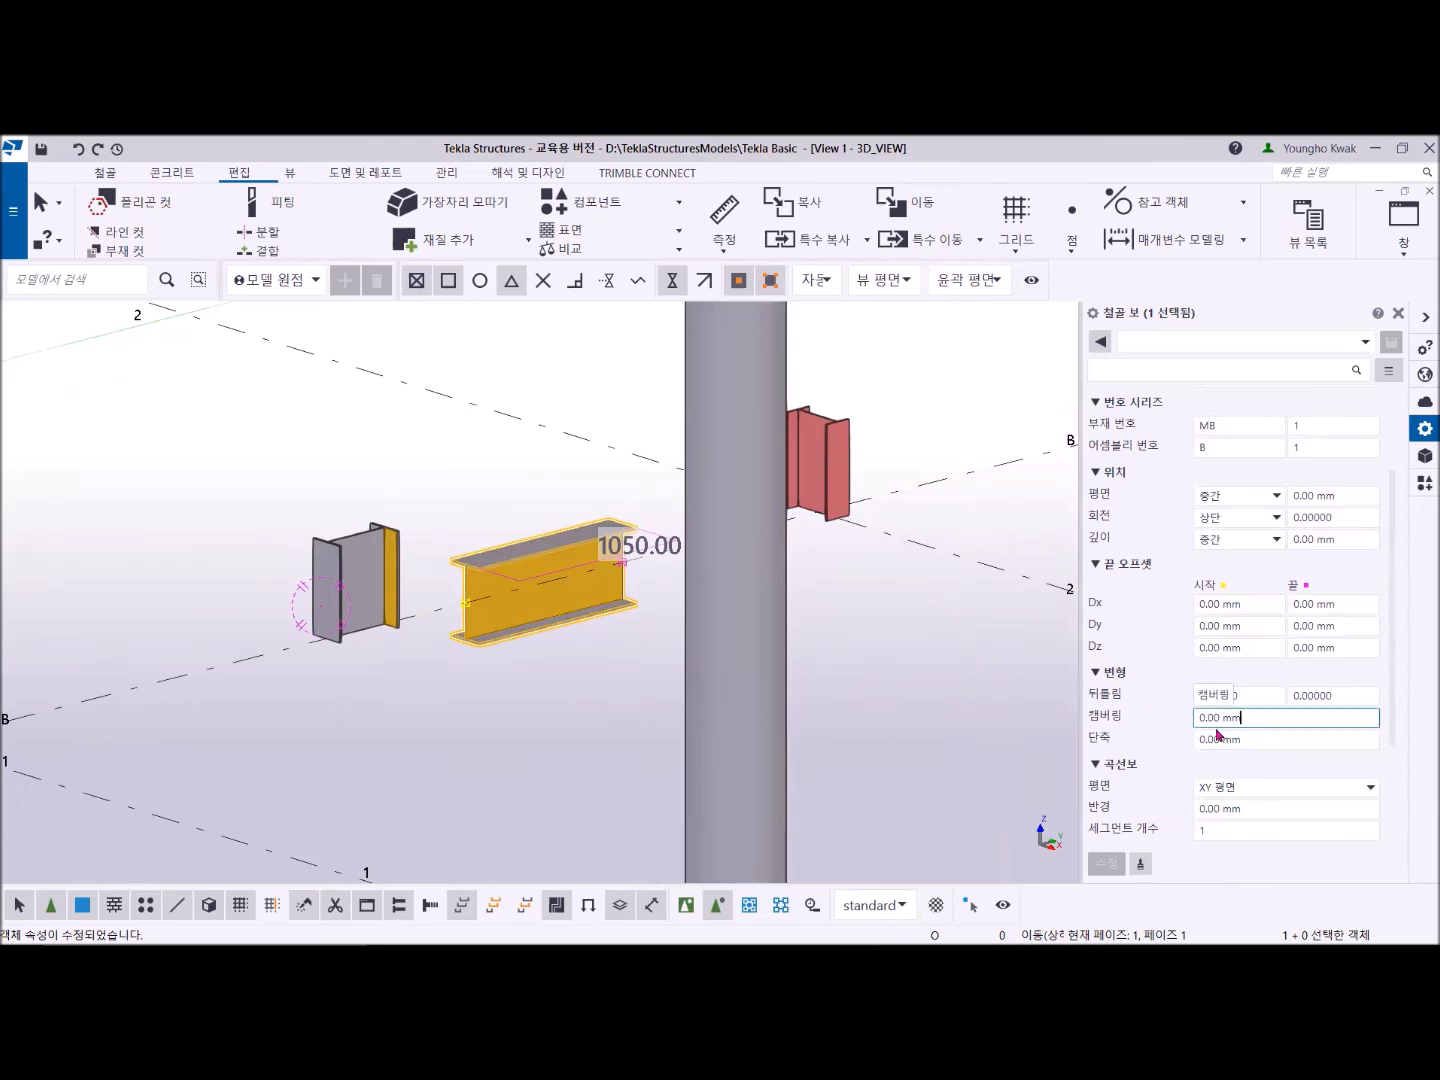
pyautogui.write('100')
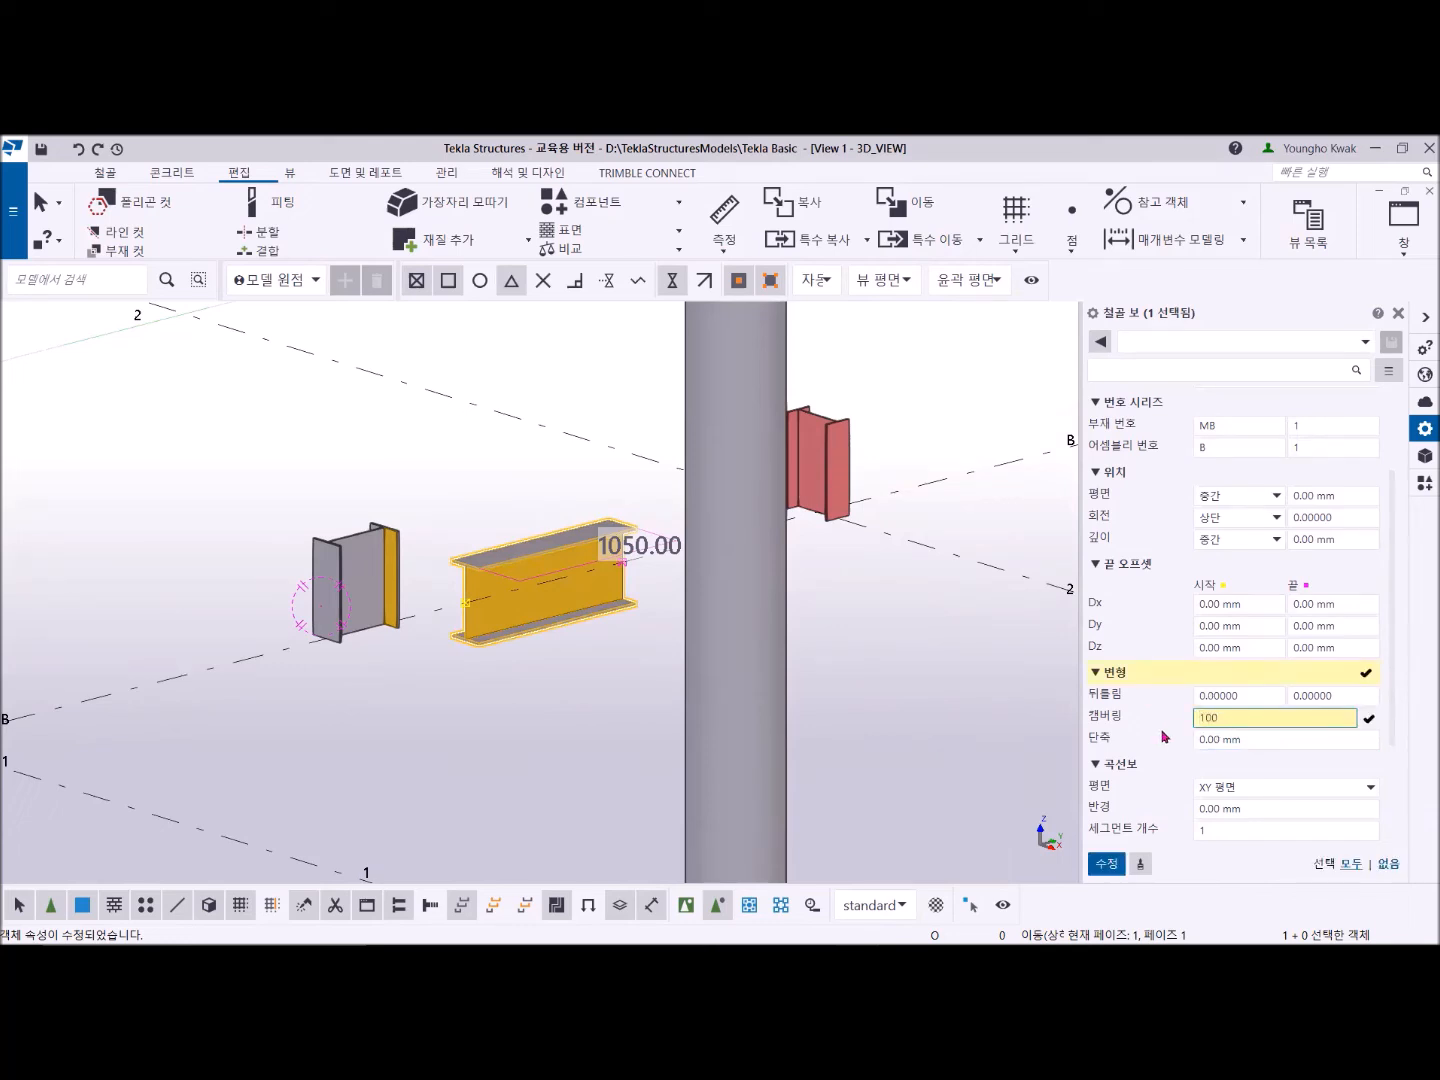
pyautogui.click(1107, 864)
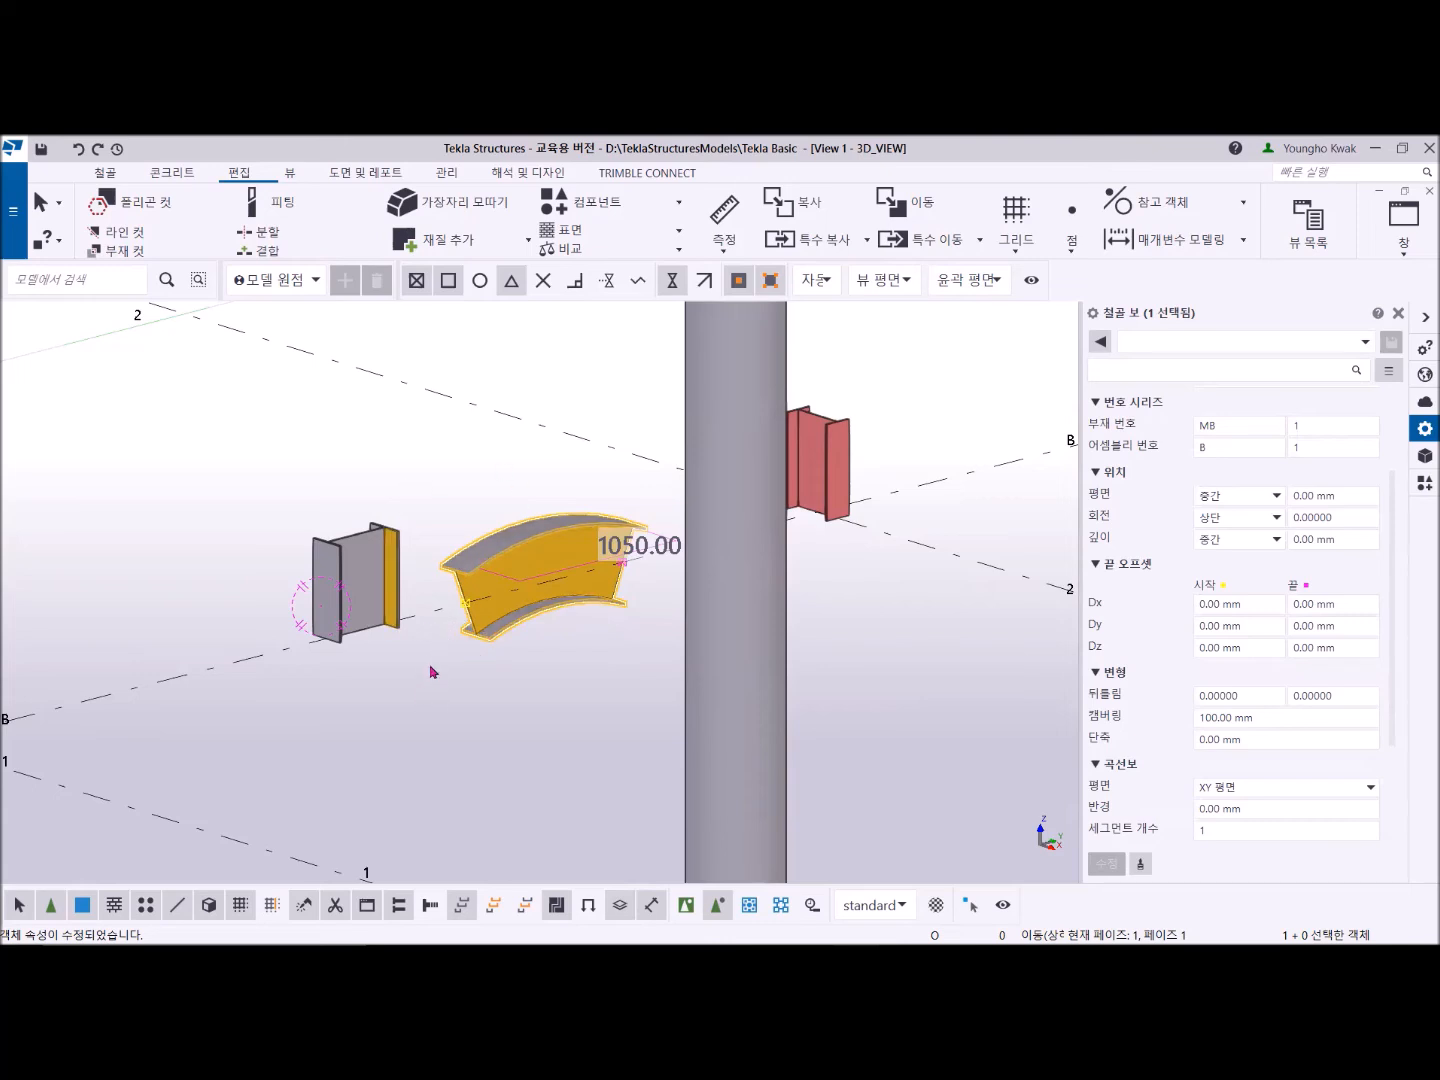
# Step: Select the upright column next to the cambered beam, set its cambering (캠버링) to 100 mm, and apply it
pyautogui.moveTo(432, 685); pyautogui.dragTo(600, 655, button='middle')
pyautogui.click(525, 570)
pyautogui.moveTo(1252, 653); pyautogui.dragTo(1165, 658)
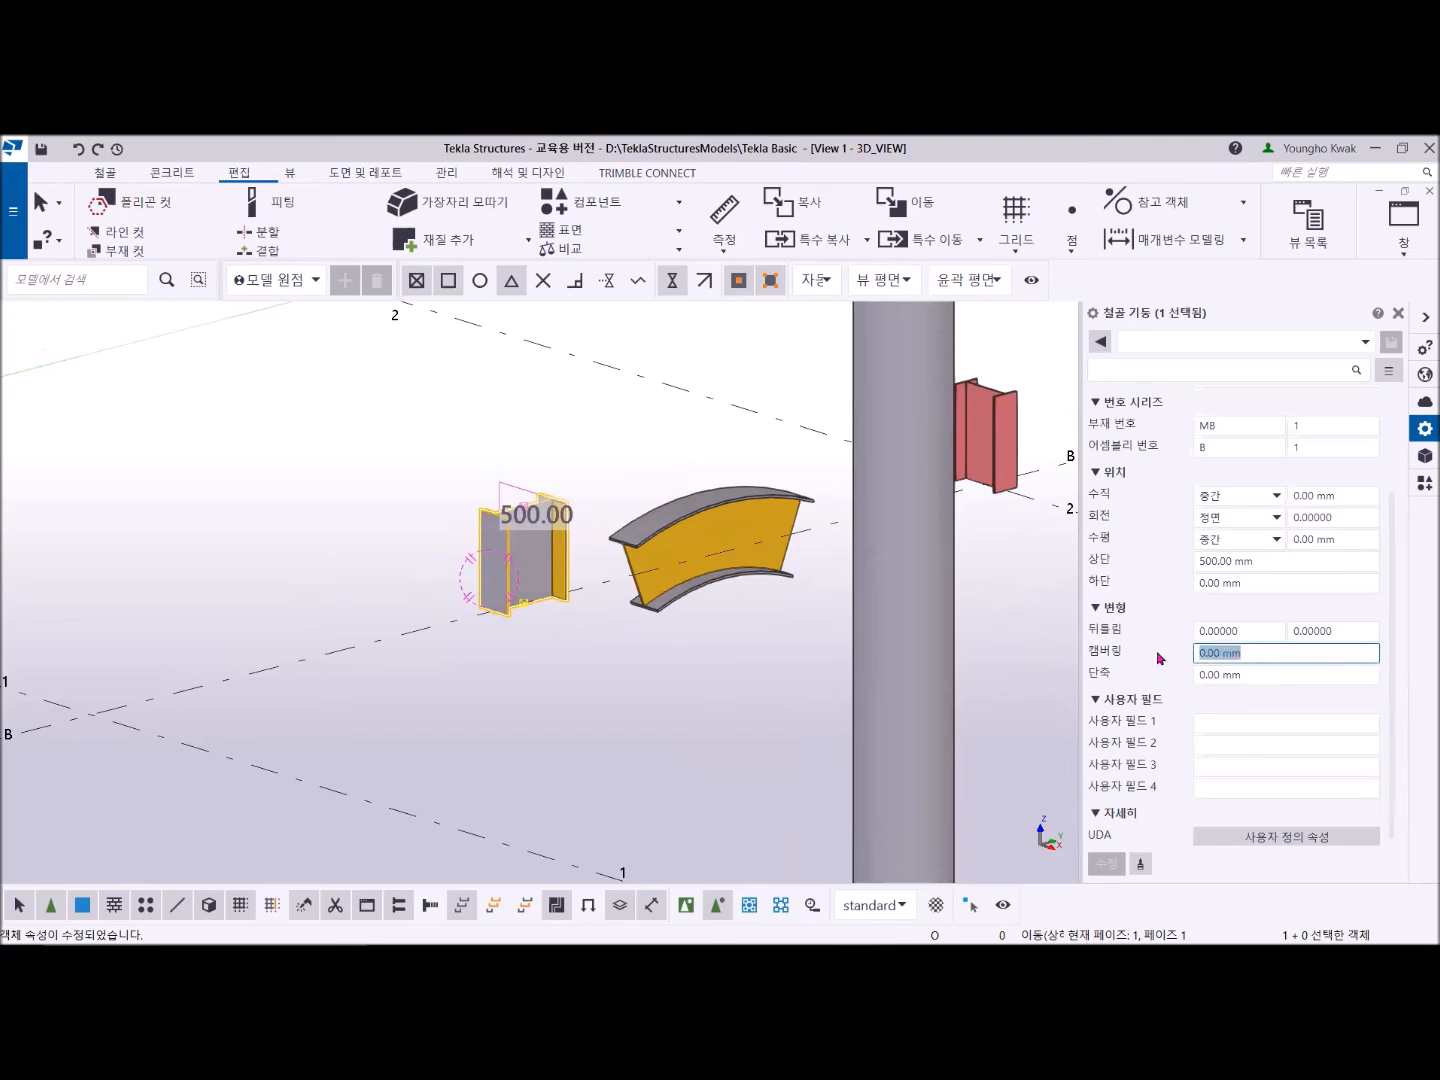
pyautogui.write('100')
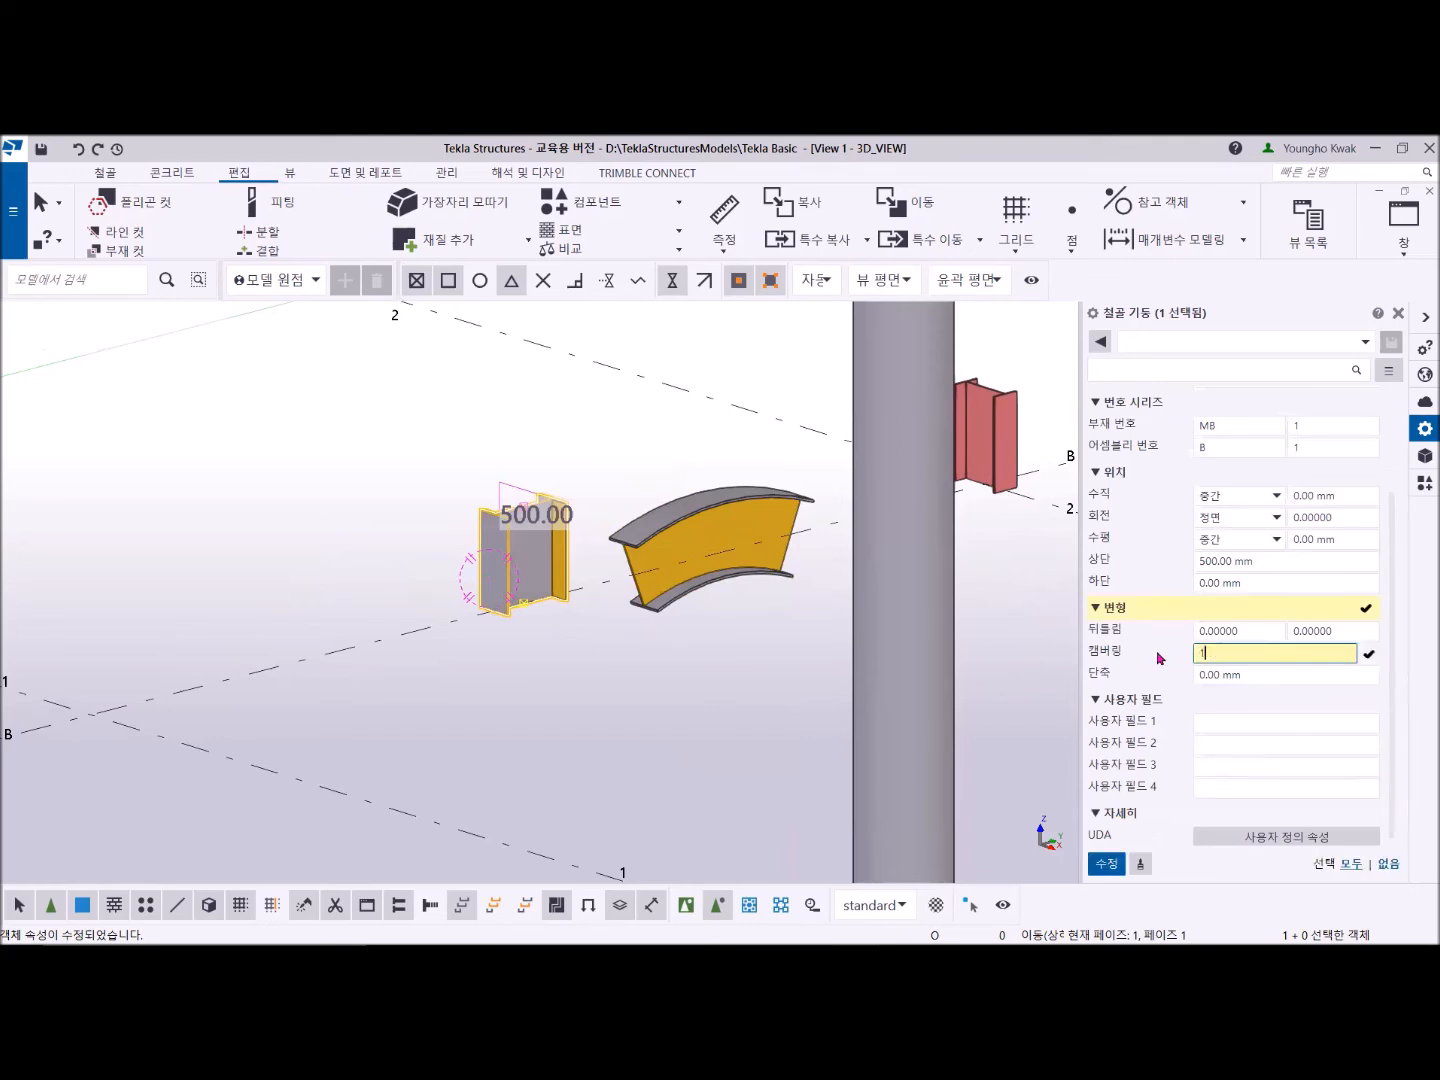
pyautogui.press('Return')
# Step: Reverse the upright column's curvature by setting its cambering (캠버링) to -100 mm and apply it
pyautogui.click(1233, 672)
pyautogui.click(1263, 652)
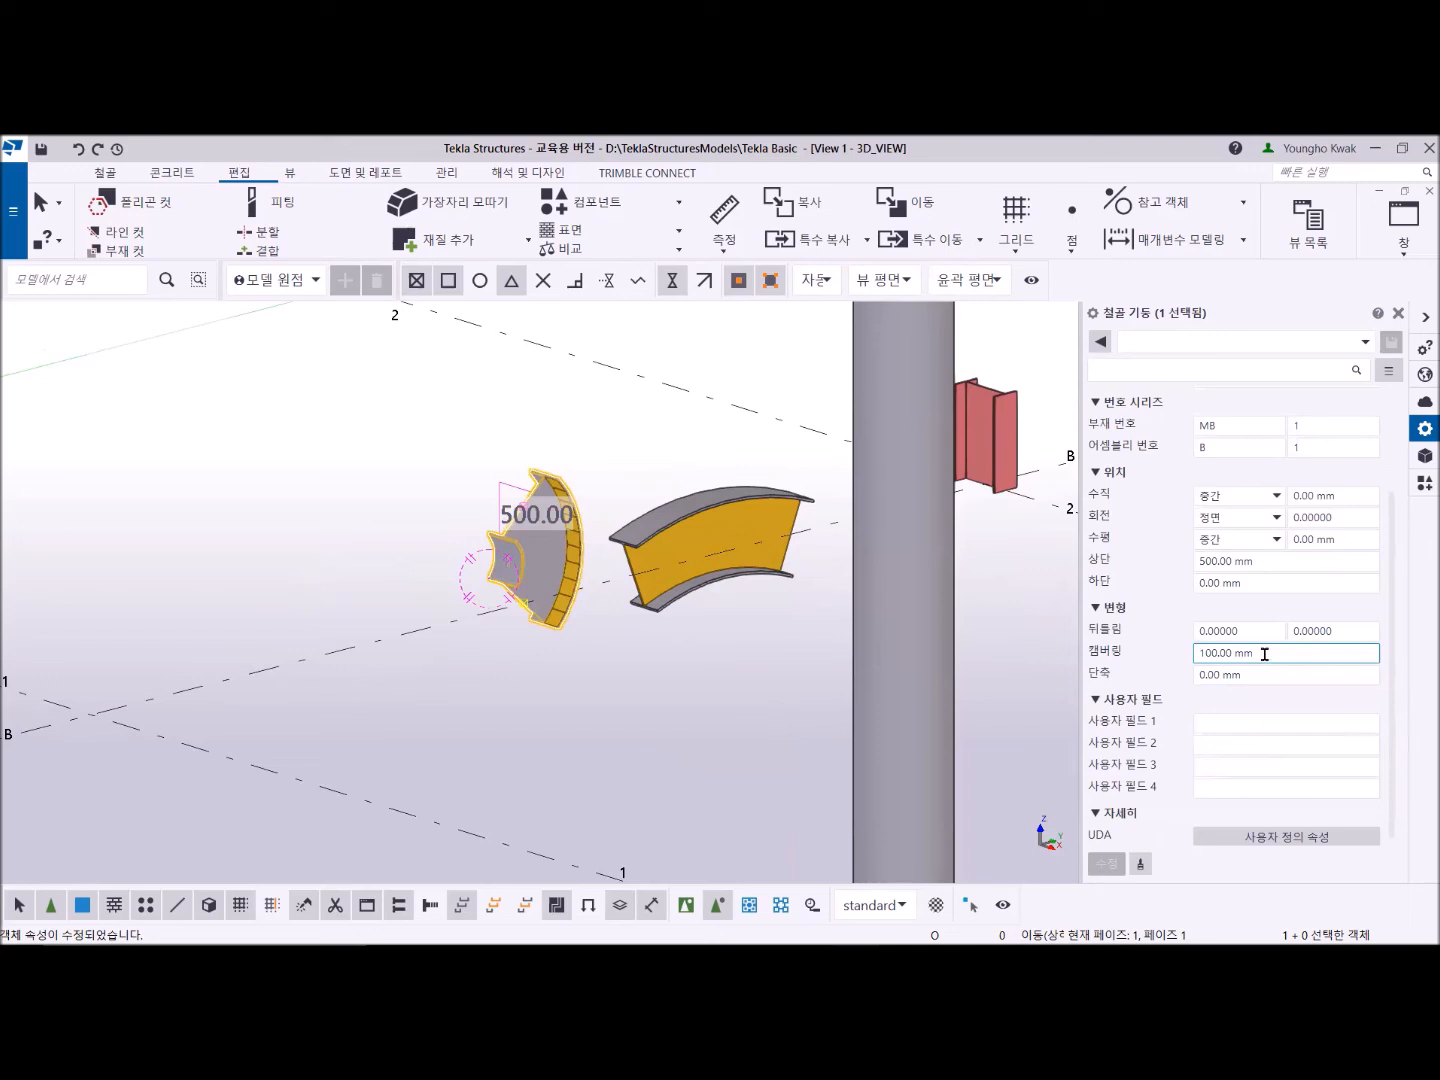
pyautogui.moveTo(1262, 652); pyautogui.dragTo(1148, 662)
pyautogui.click(1199, 653)
pyautogui.write('-')
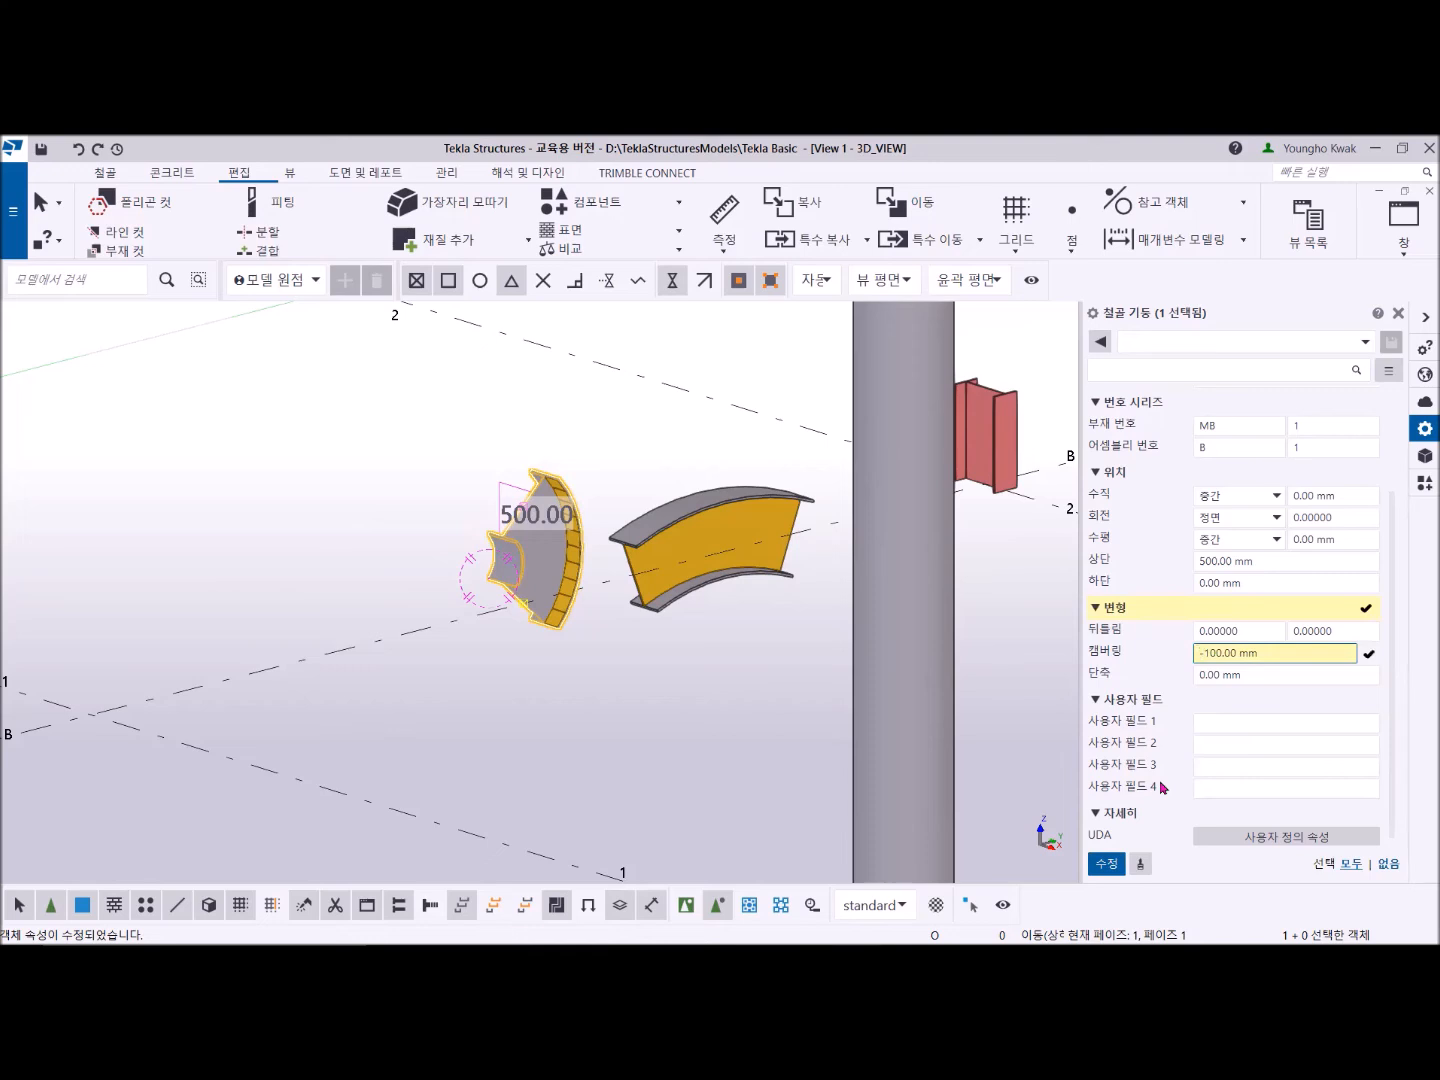
pyautogui.click(1107, 863)
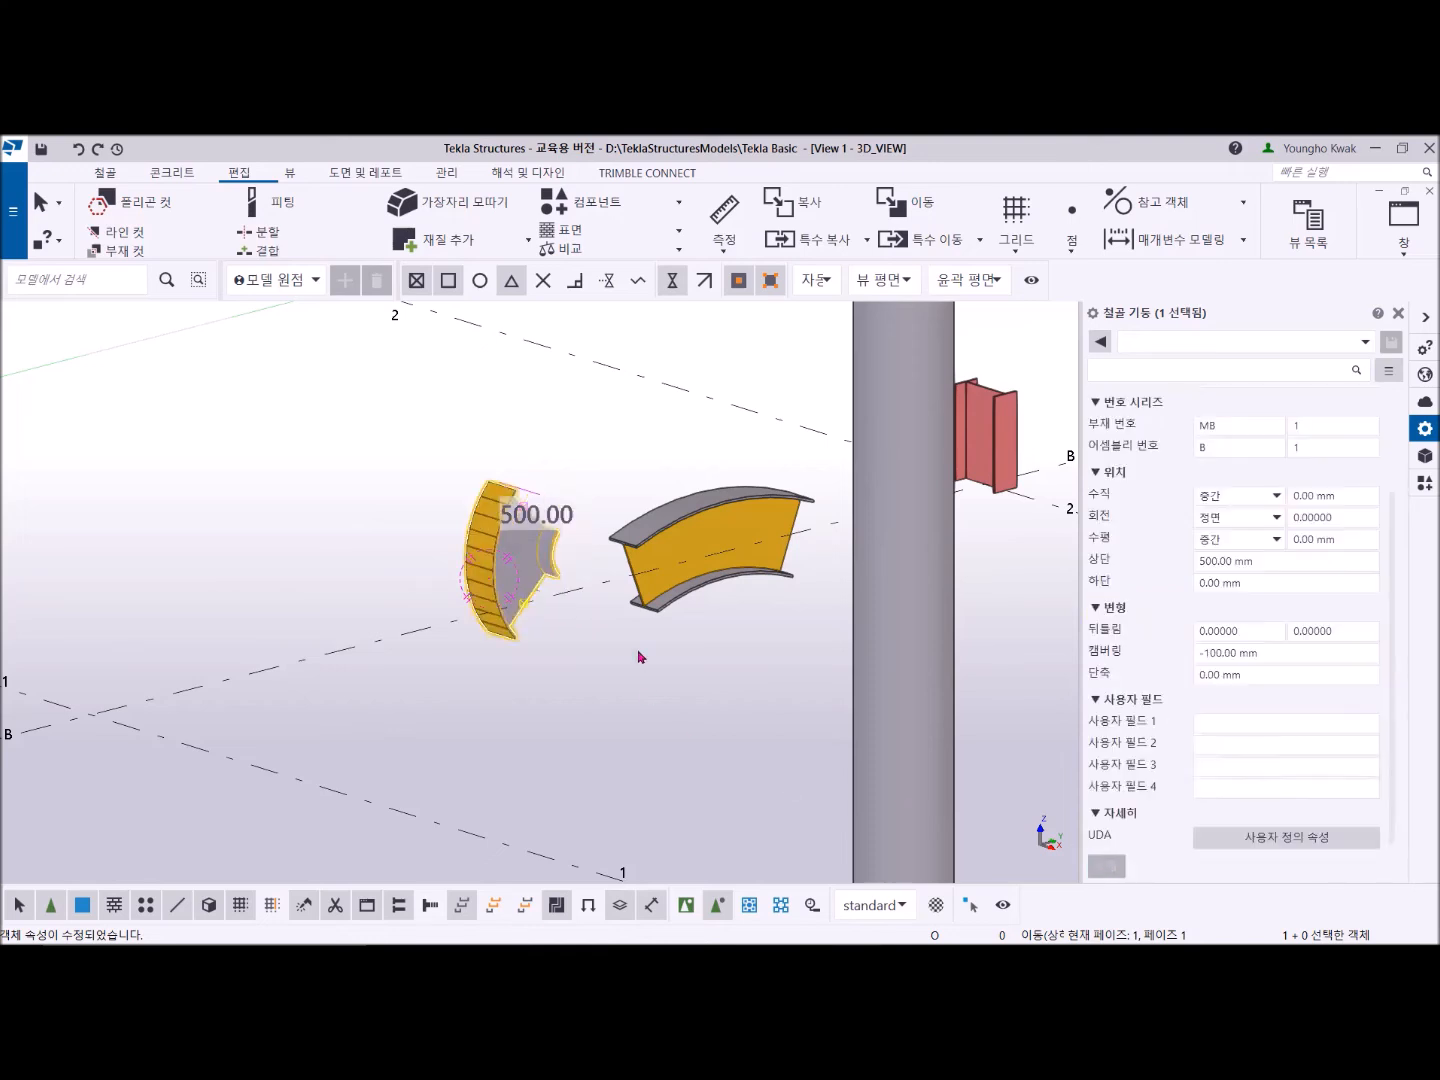
# Step: Select the horizontal beam, set its cambering (캠버링) to -100 mm, and apply it
pyautogui.click(671, 598)
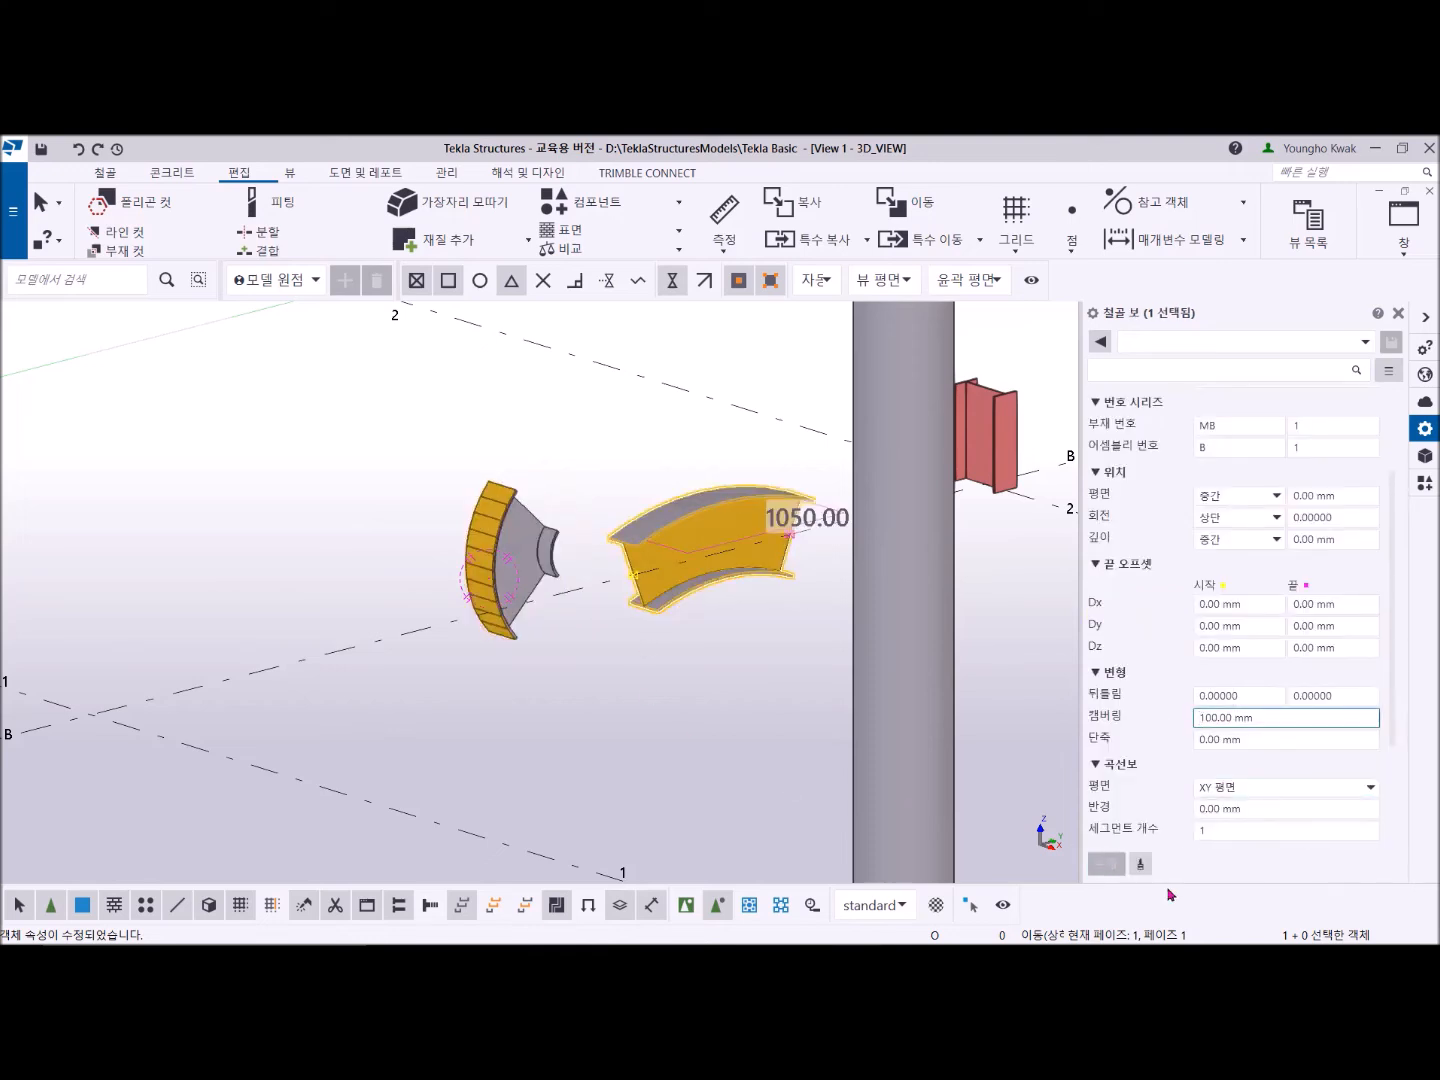
pyautogui.write('-')
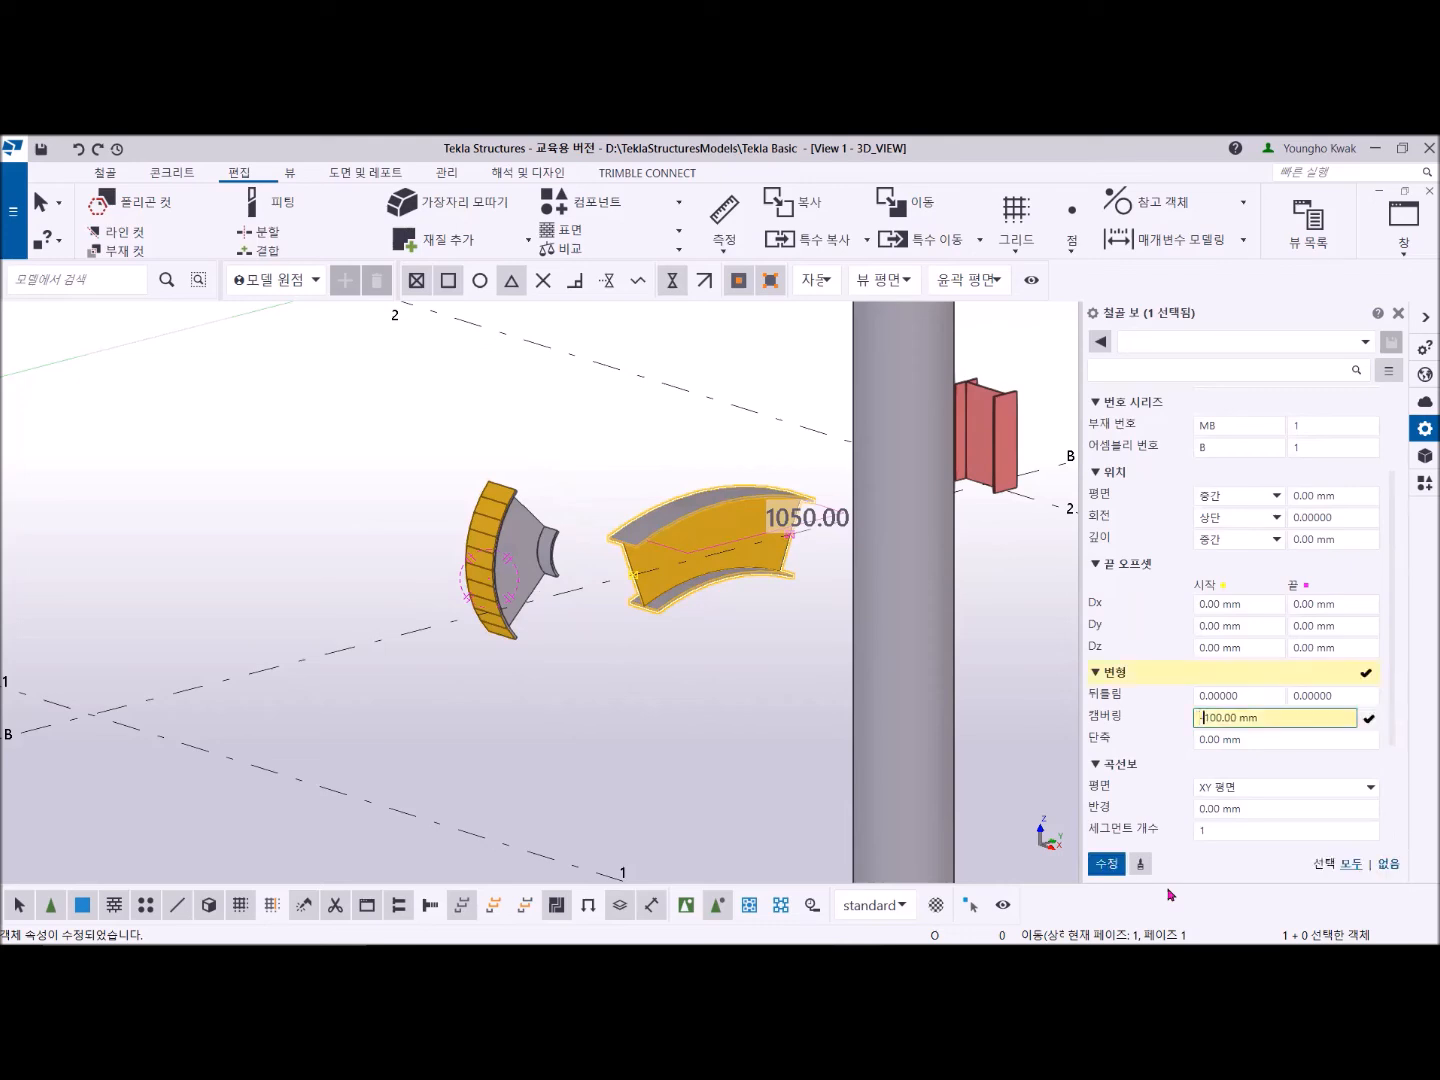
pyautogui.click(1107, 863)
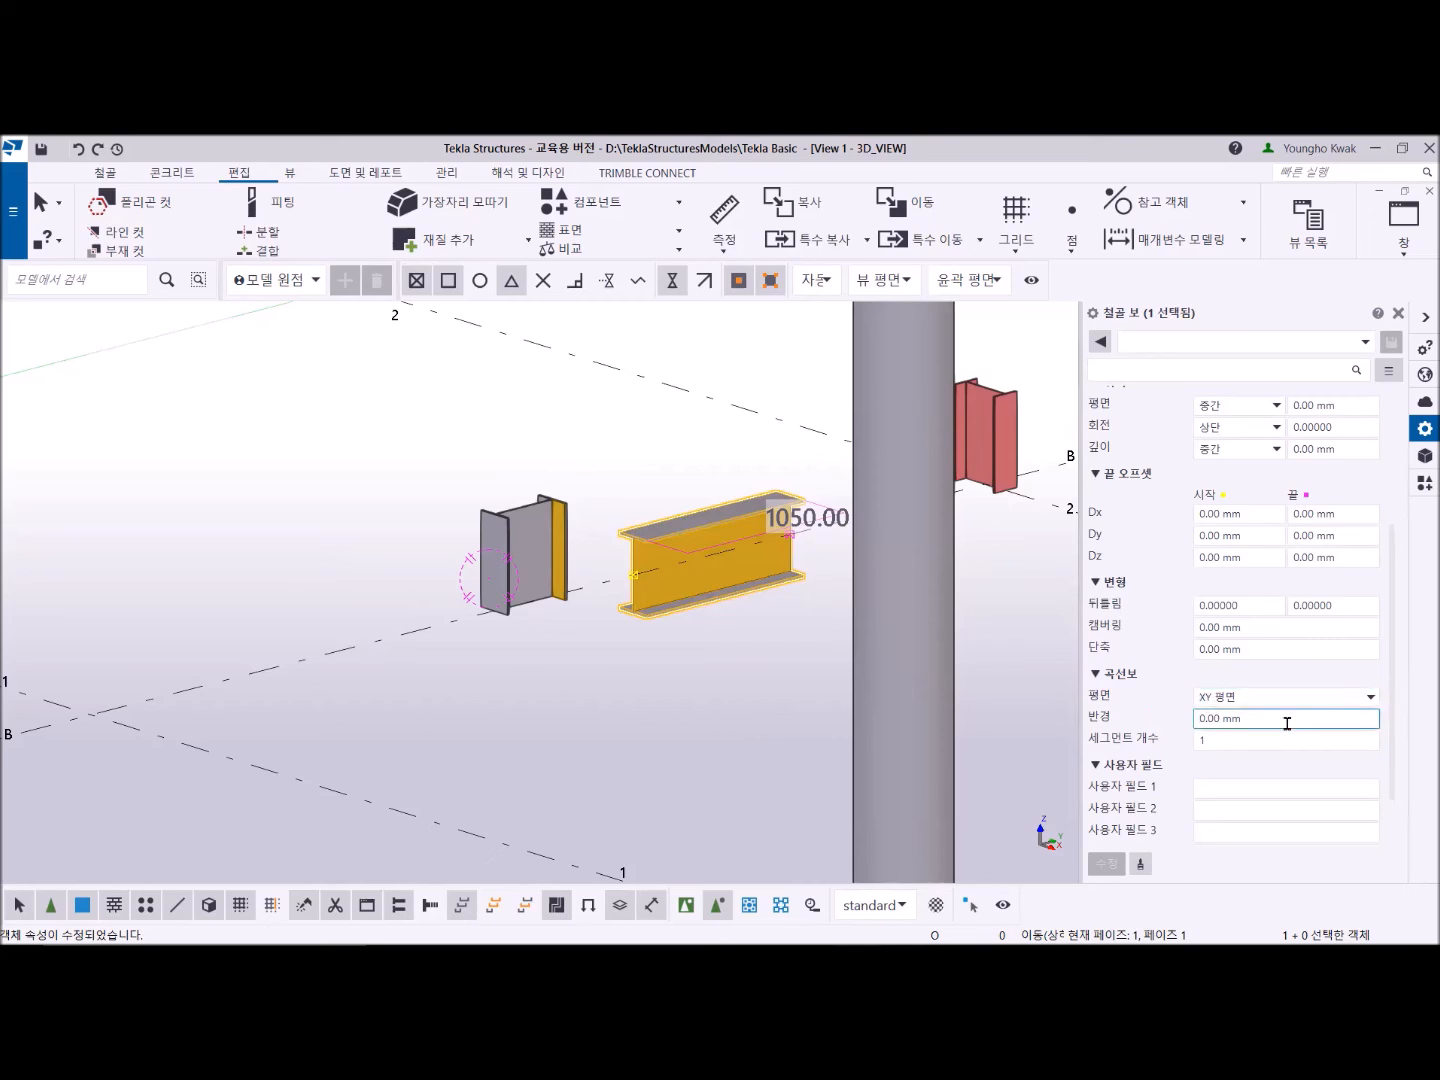
# Step: Curve the horizontal beam in the XY plane with a 100 mm radius (반경) and 10 segments, then undo it
pyautogui.click(1281, 720)
pyautogui.write('100')
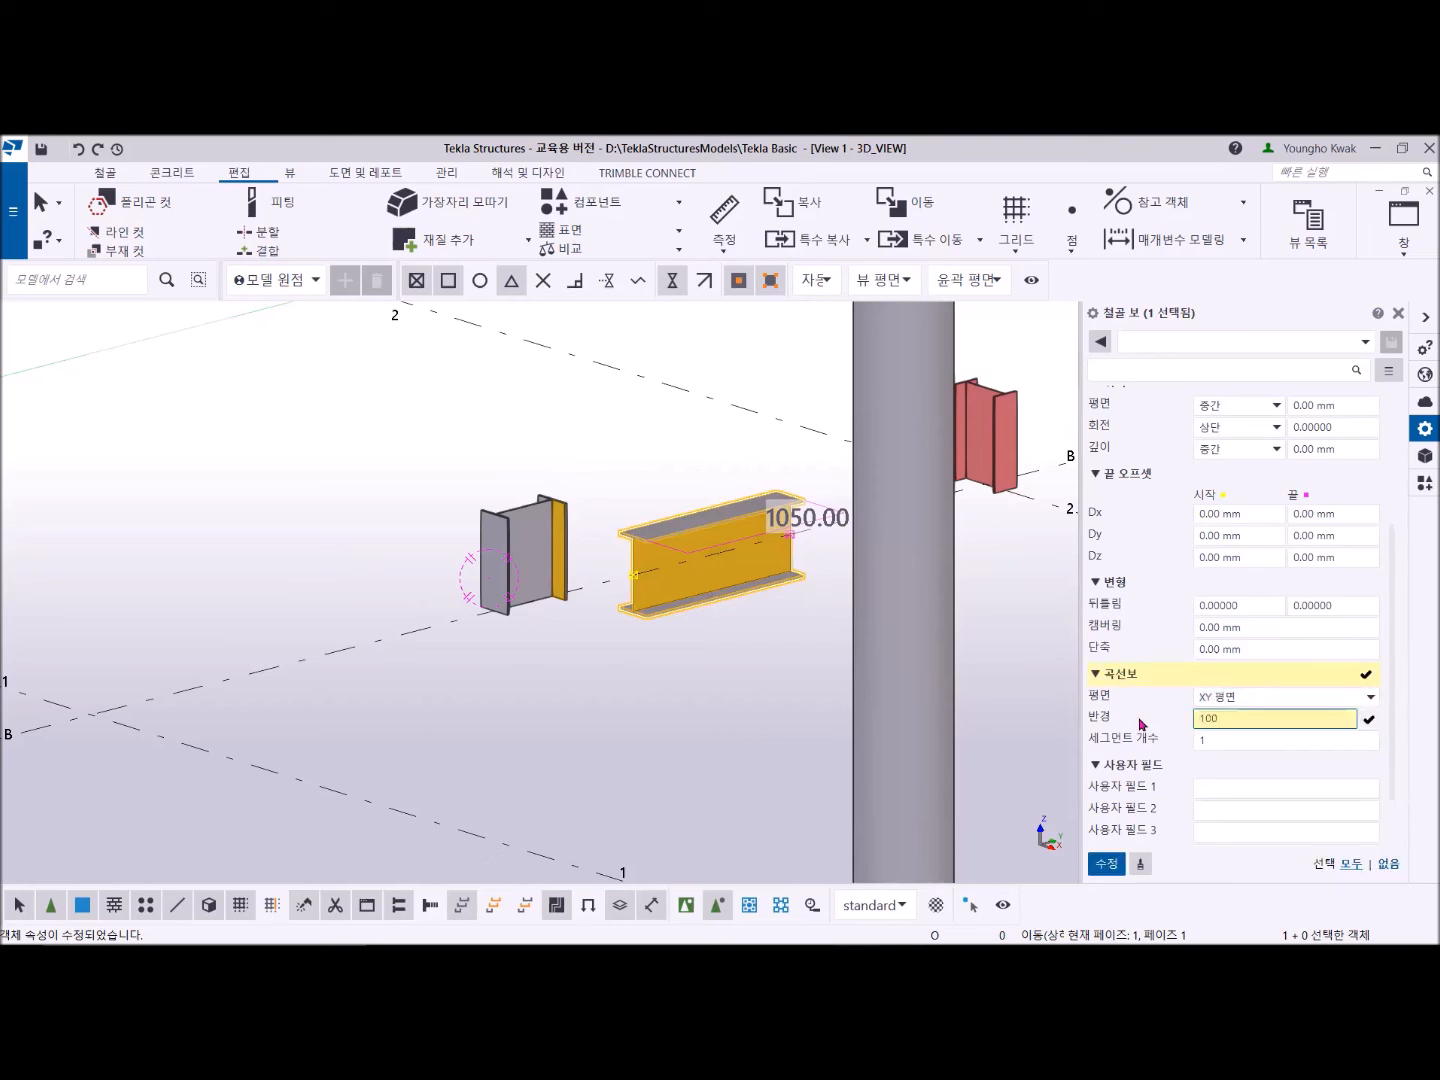
pyautogui.click(1106, 863)
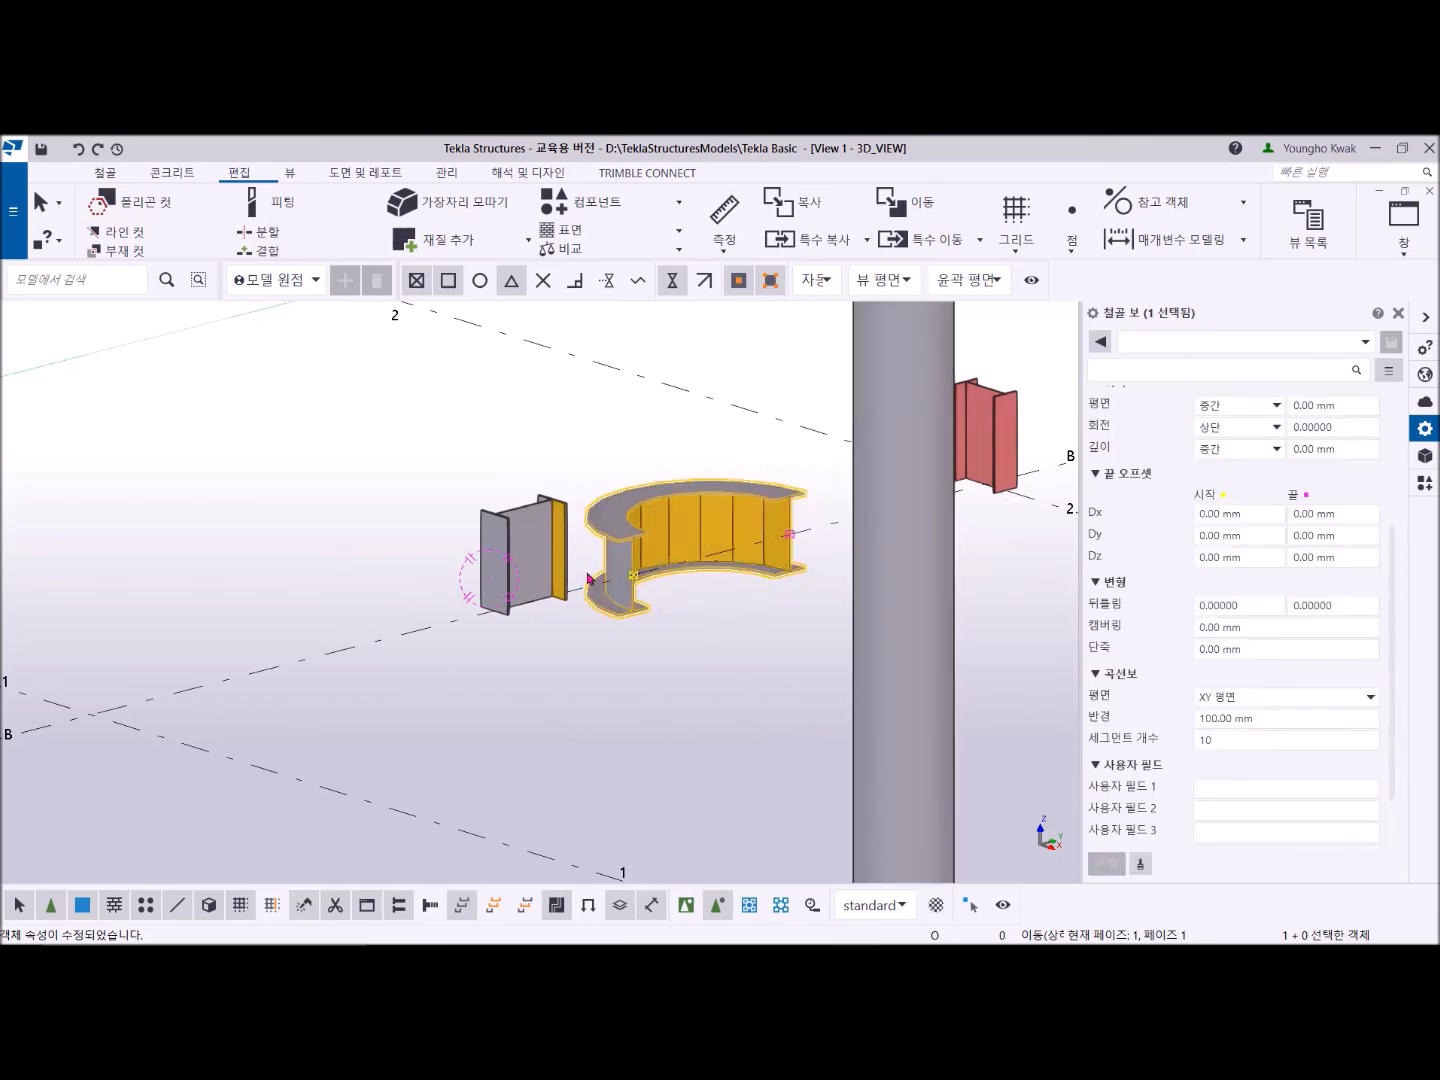
pyautogui.hotkey('ctrl', 'z')
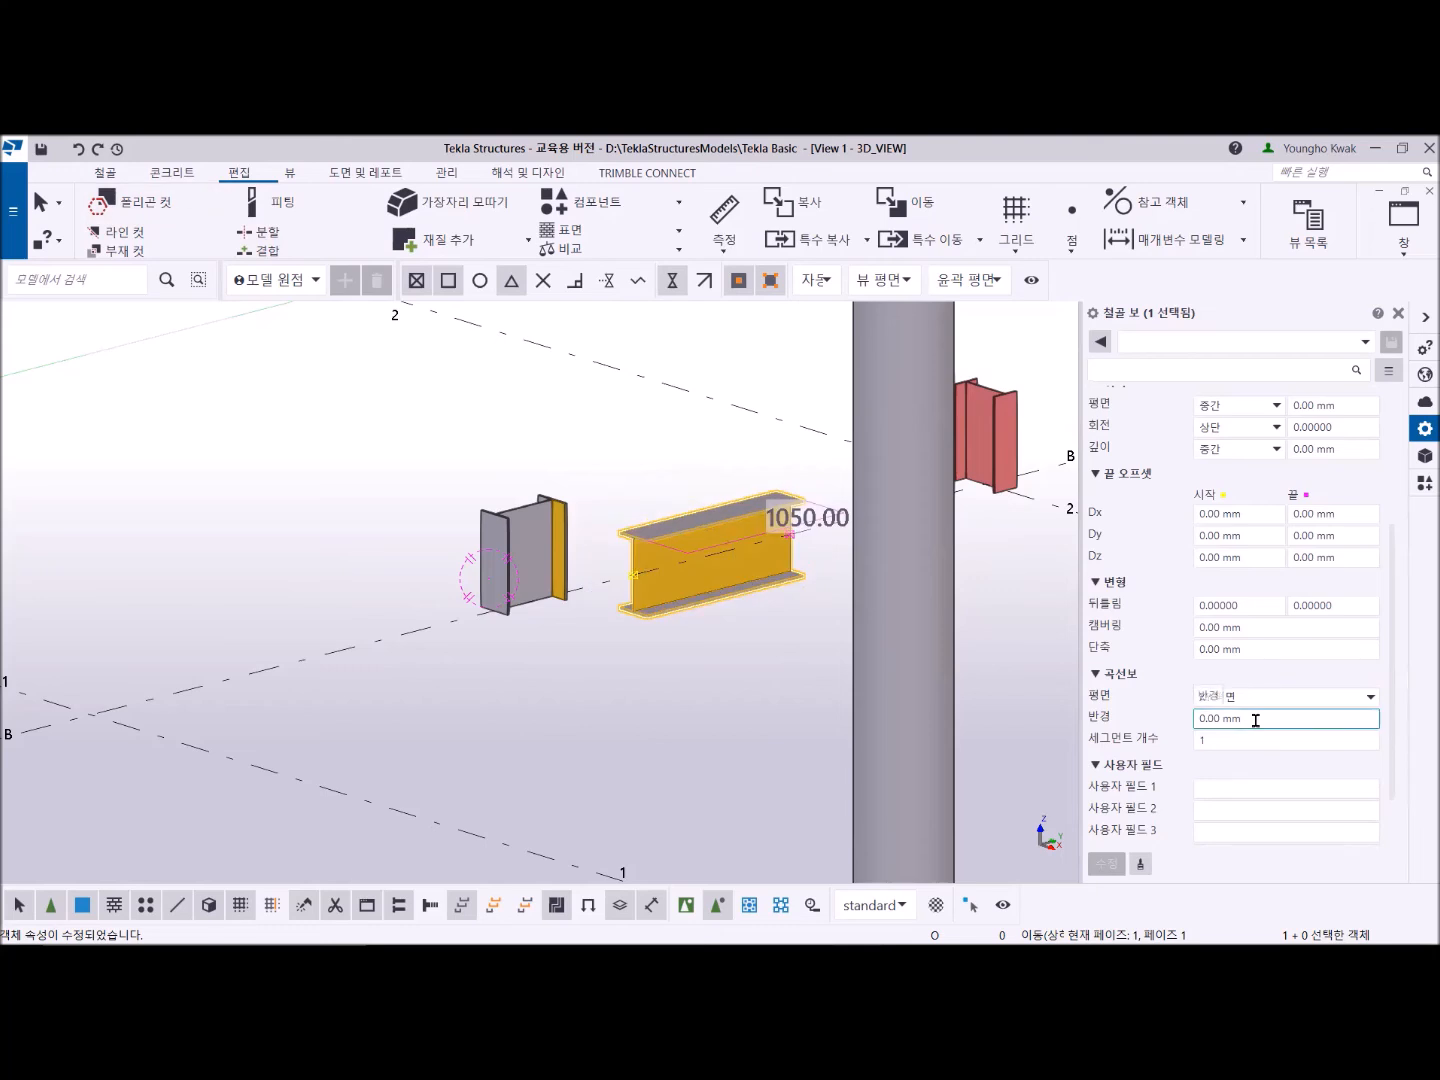
# Step: Set the beam's curve plane to XZ 평면, radius (반경) to 100 mm and segment count (세그먼트 개수) to 10, and apply
pyautogui.click(1370, 700)
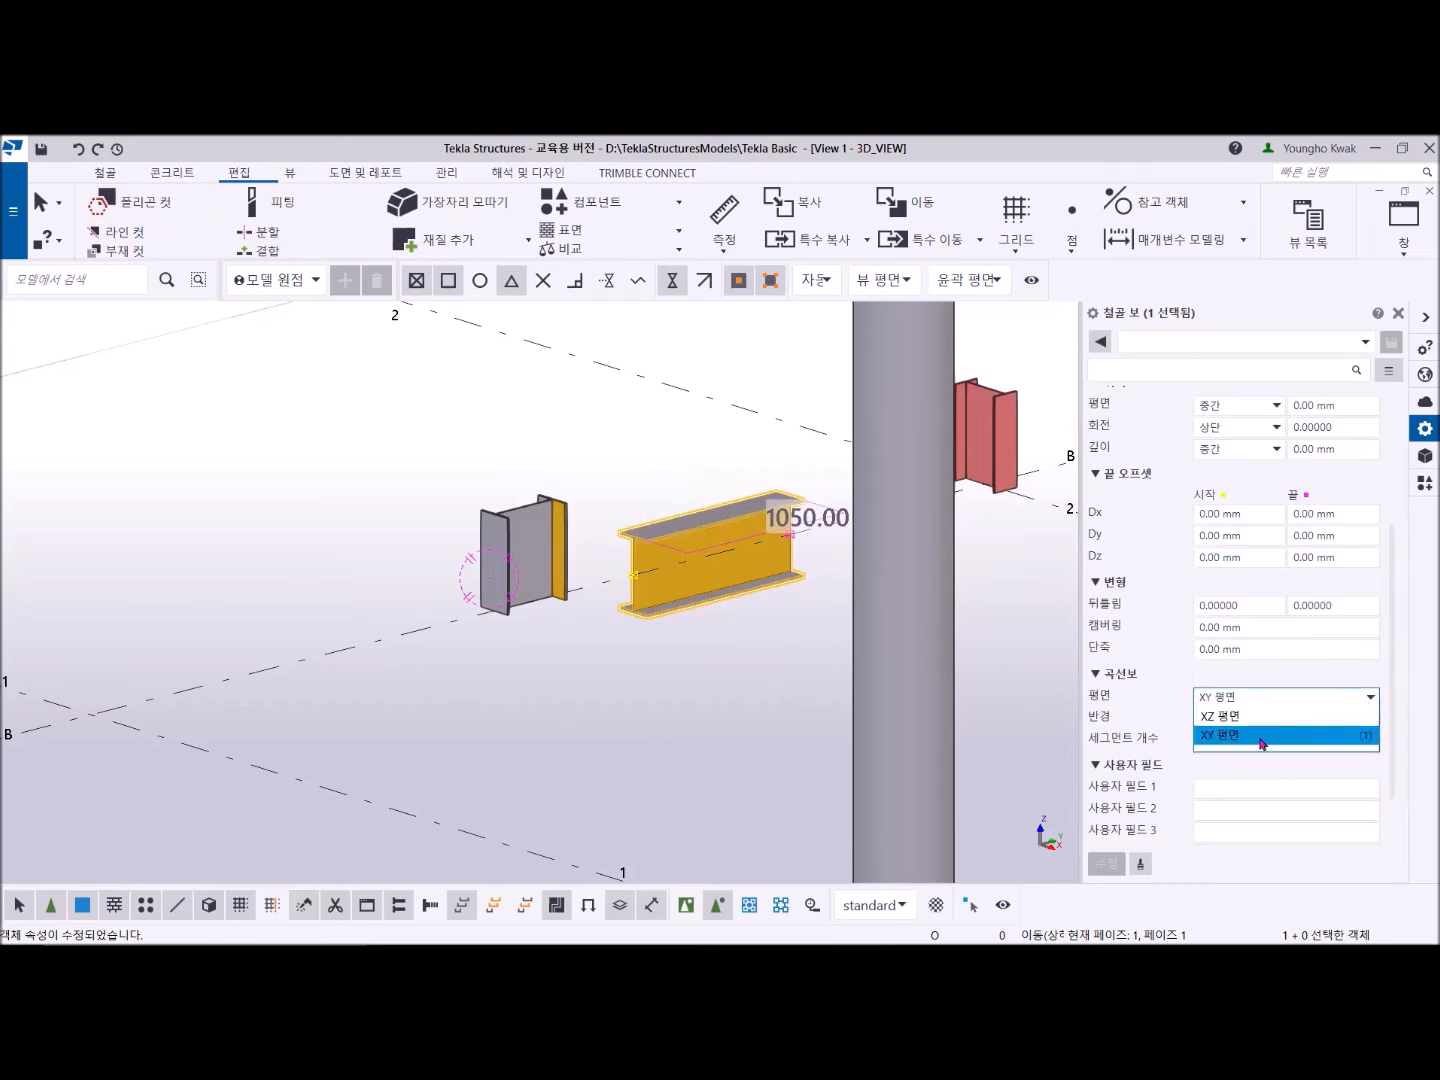
pyautogui.click(1219, 716)
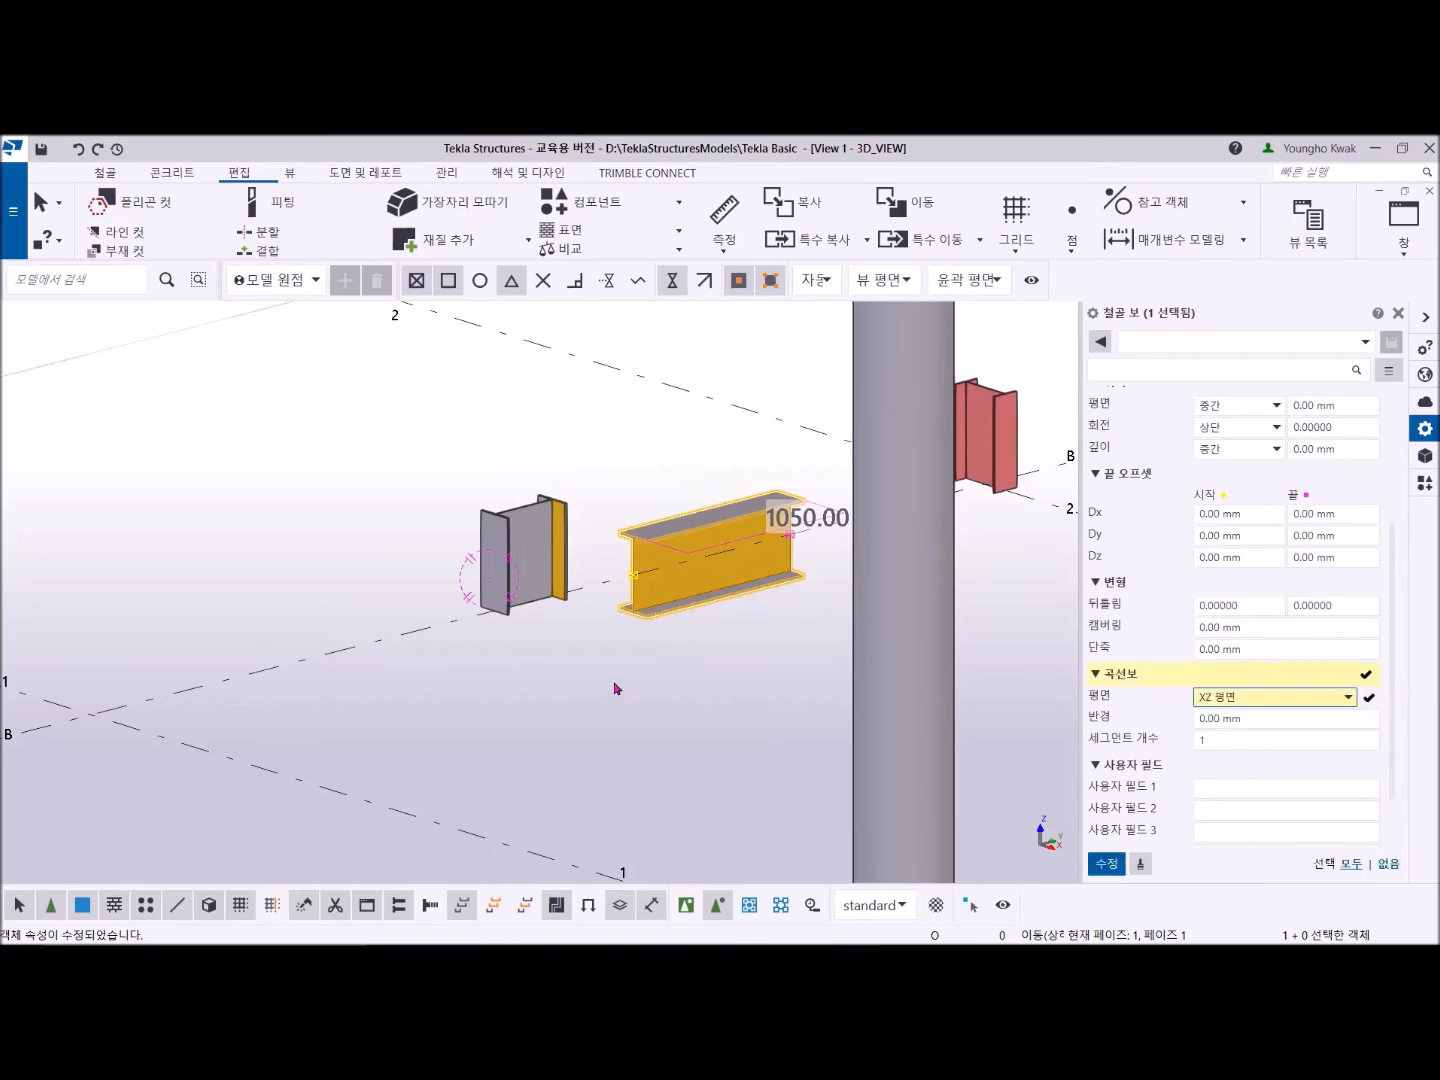
pyautogui.scroll(-4, 381, 677)
pyautogui.moveTo(381, 678); pyautogui.dragTo(595, 721, button='middle')
pyautogui.scroll(4, 165, 535)
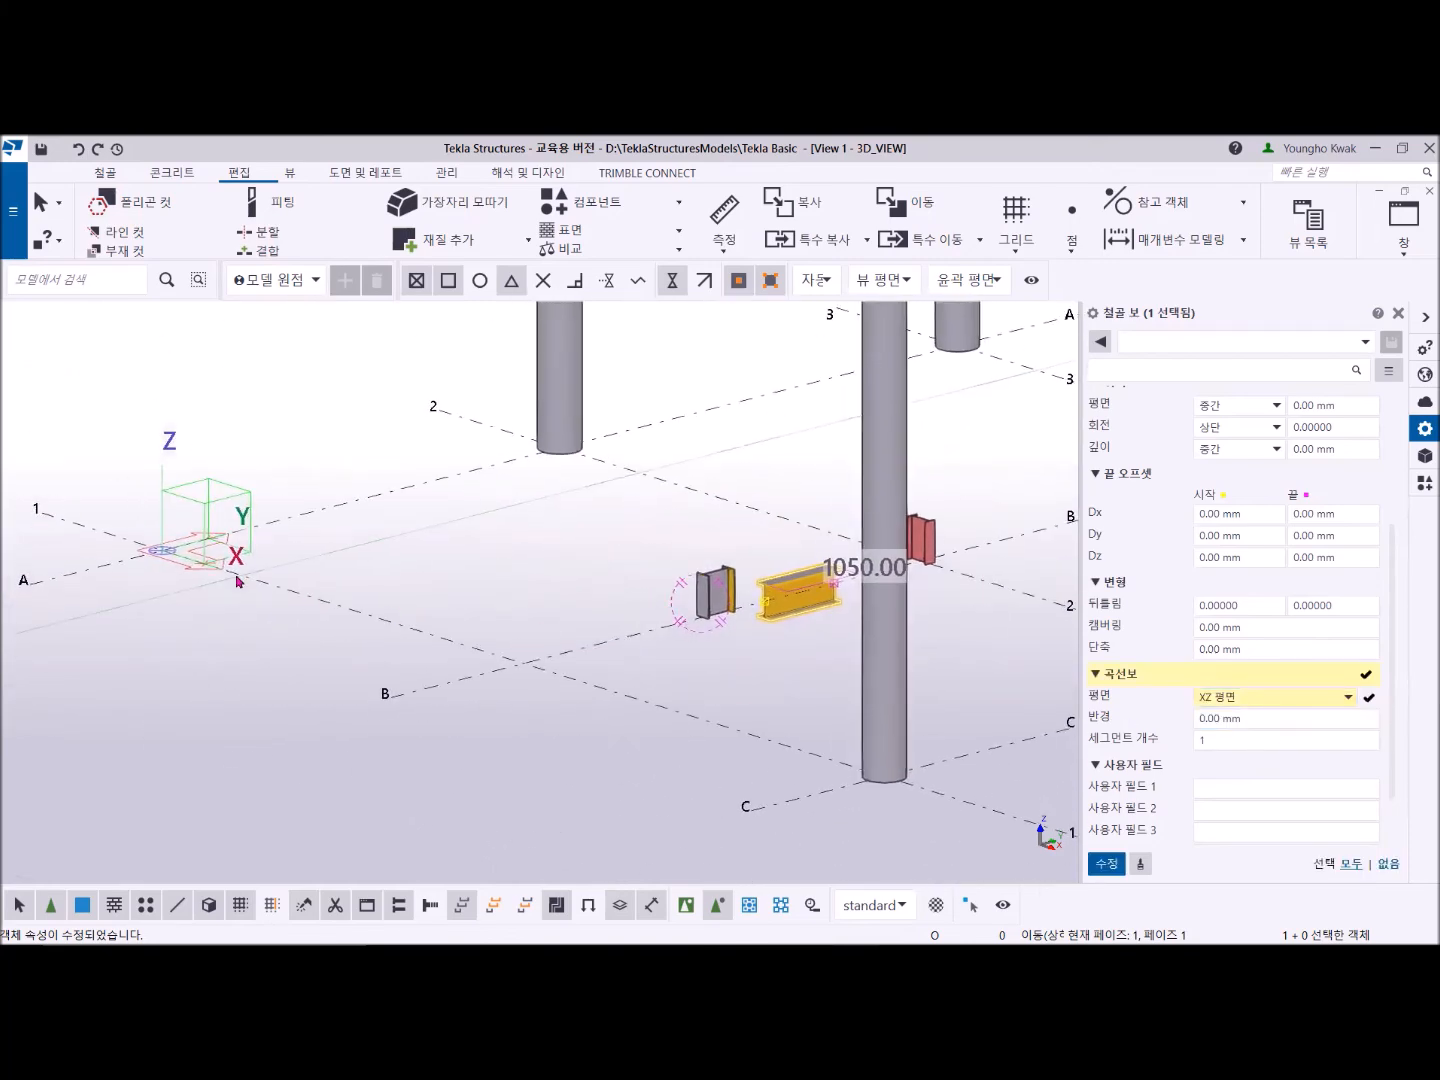
pyautogui.moveTo(884, 720); pyautogui.dragTo(536, 713, button='middle')
pyautogui.moveTo(1264, 720); pyautogui.dragTo(1128, 733)
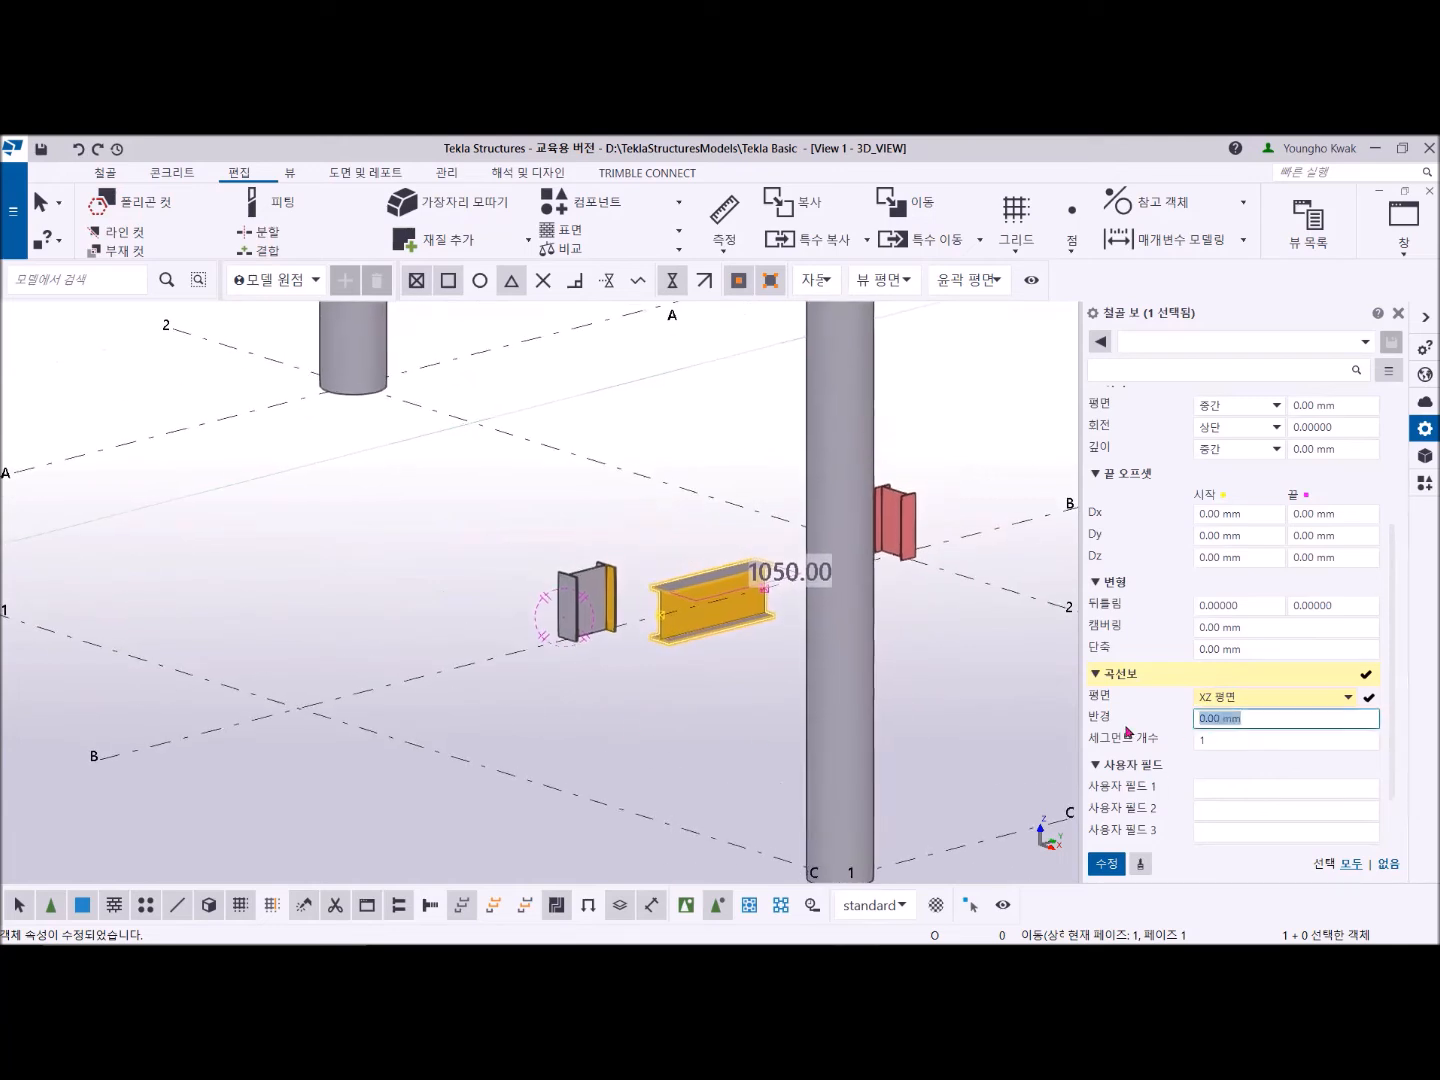
pyautogui.write('100')
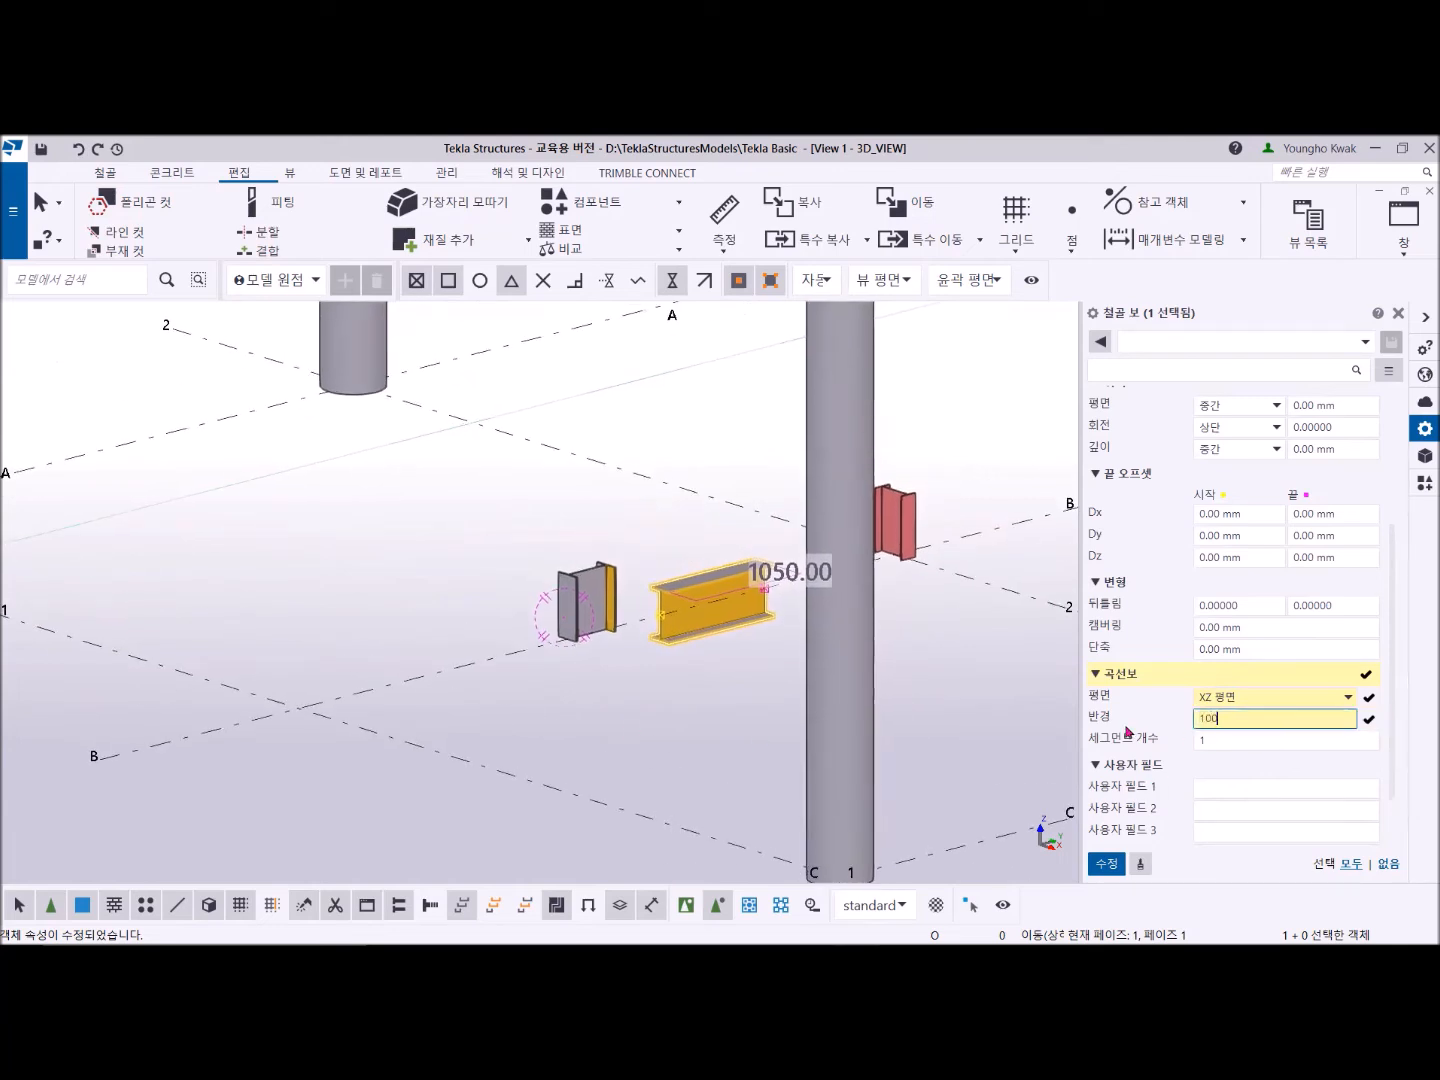
pyautogui.click(1106, 863)
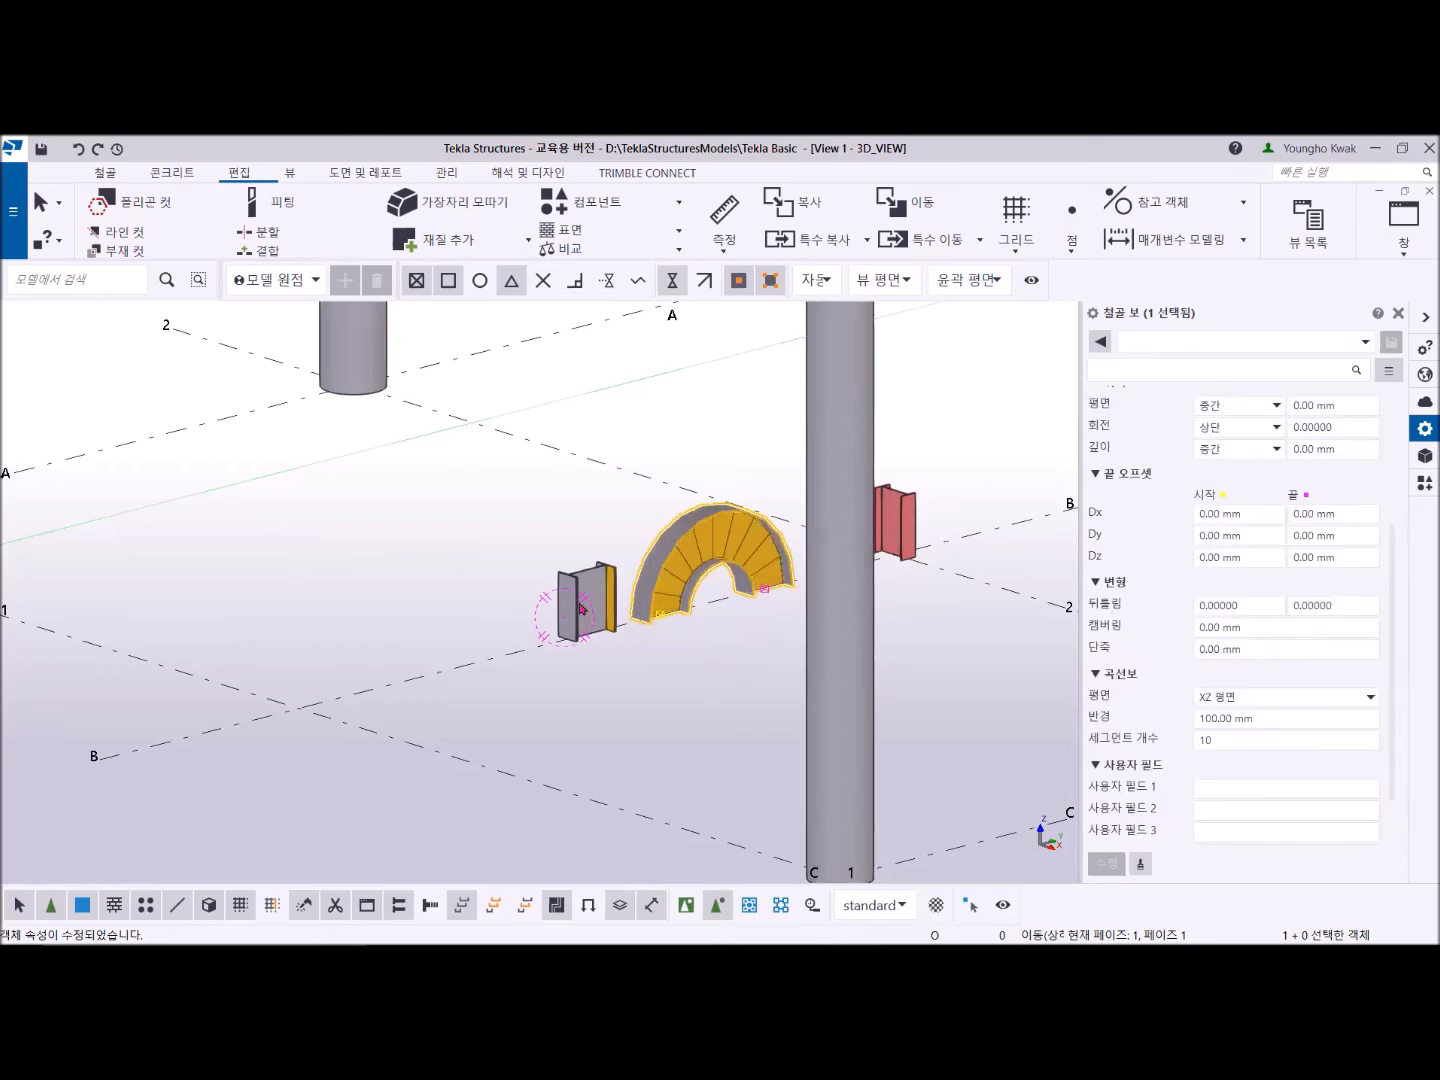
# Step: Straighten the curved beam by setting its curve radius (반경) to 0 mm, apply the change, and deselect the beam
pyautogui.scroll(-2, 499, 619)
pyautogui.scroll(5, 599, 612)
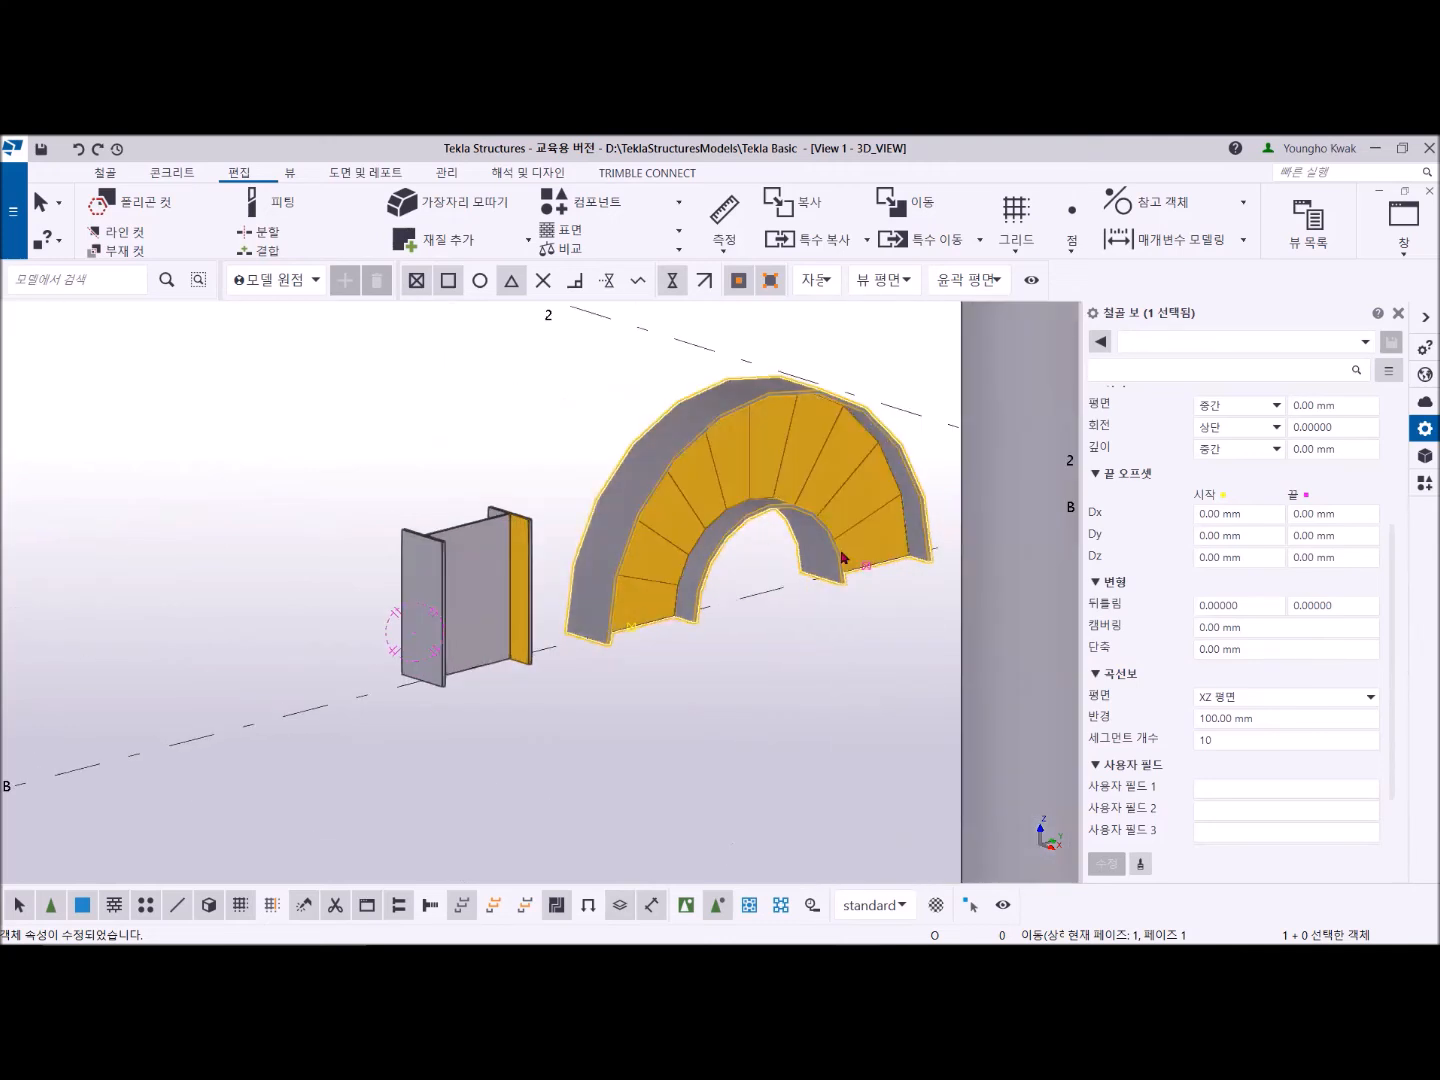
pyautogui.click(1270, 718)
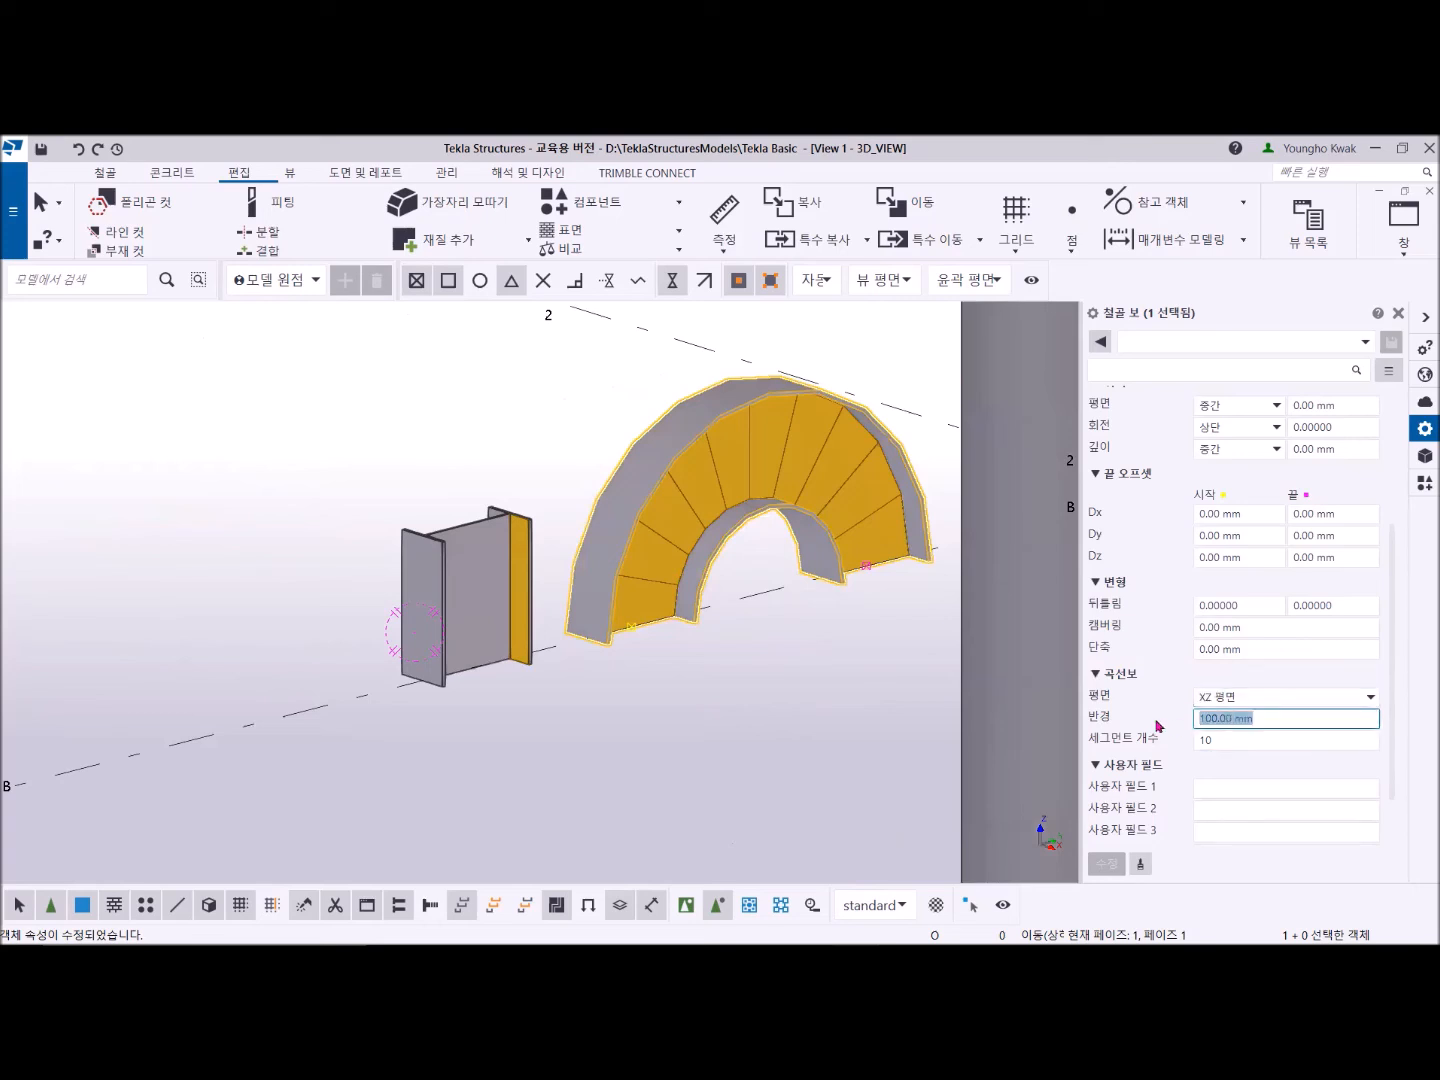
pyautogui.write('0')
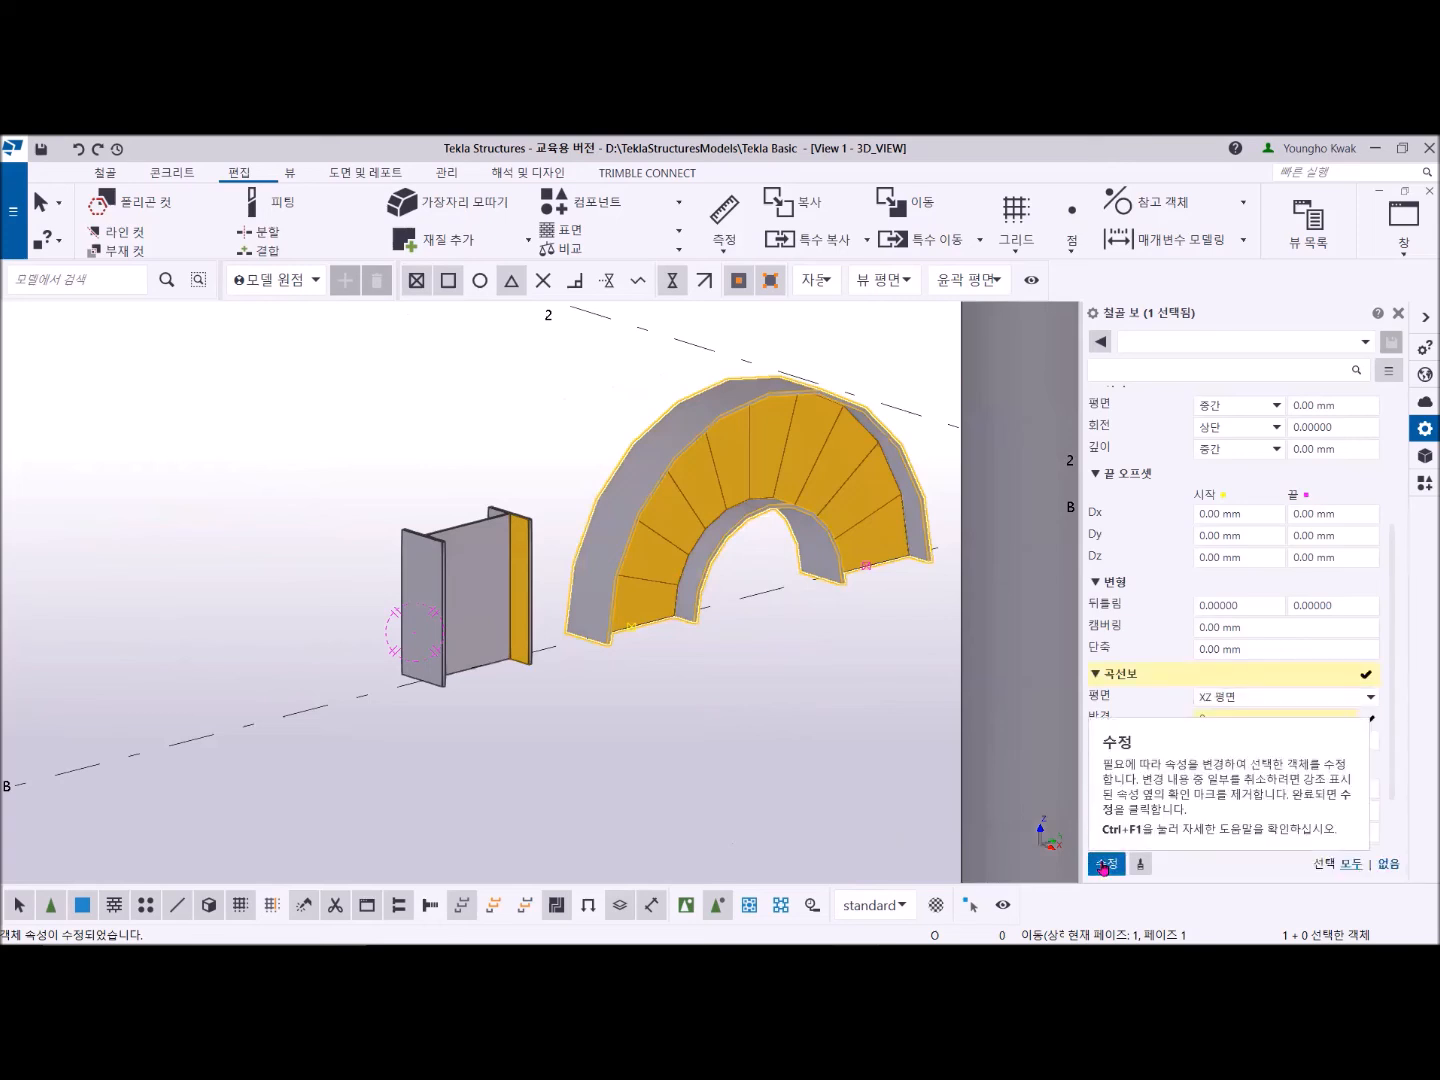
pyautogui.click(1106, 863)
pyautogui.click(588, 735)
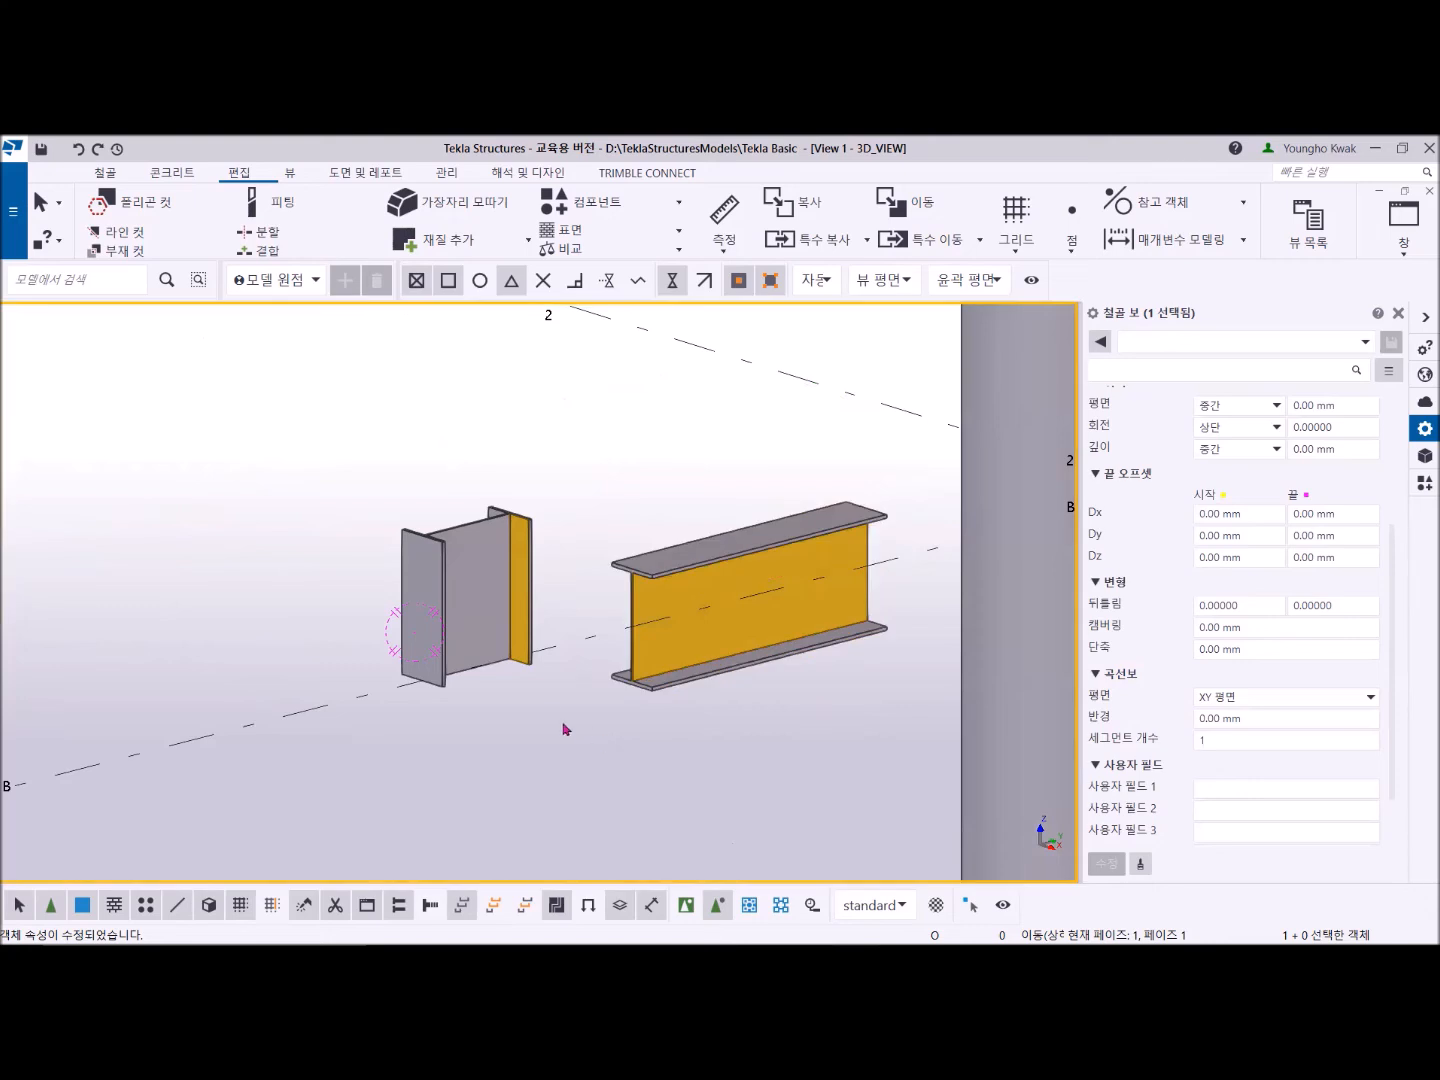
# Step: Select the upright column and the horizontal beam alternately to compare their position, end offset, deformation and curve properties
pyautogui.click(501, 514)
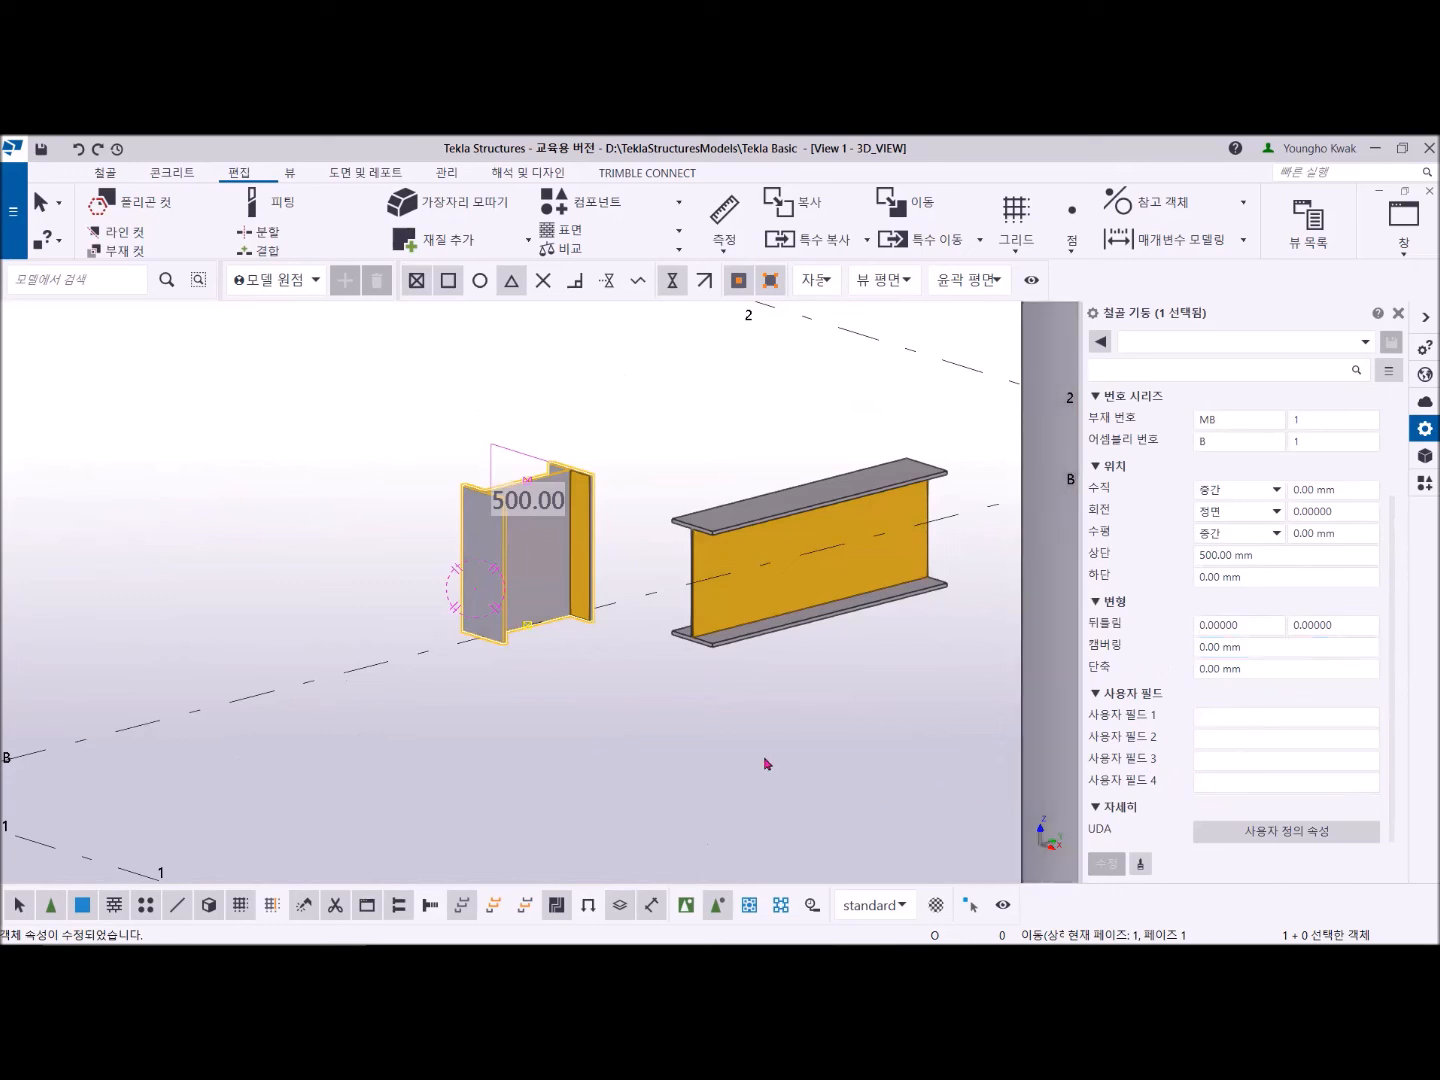
pyautogui.click(786, 528)
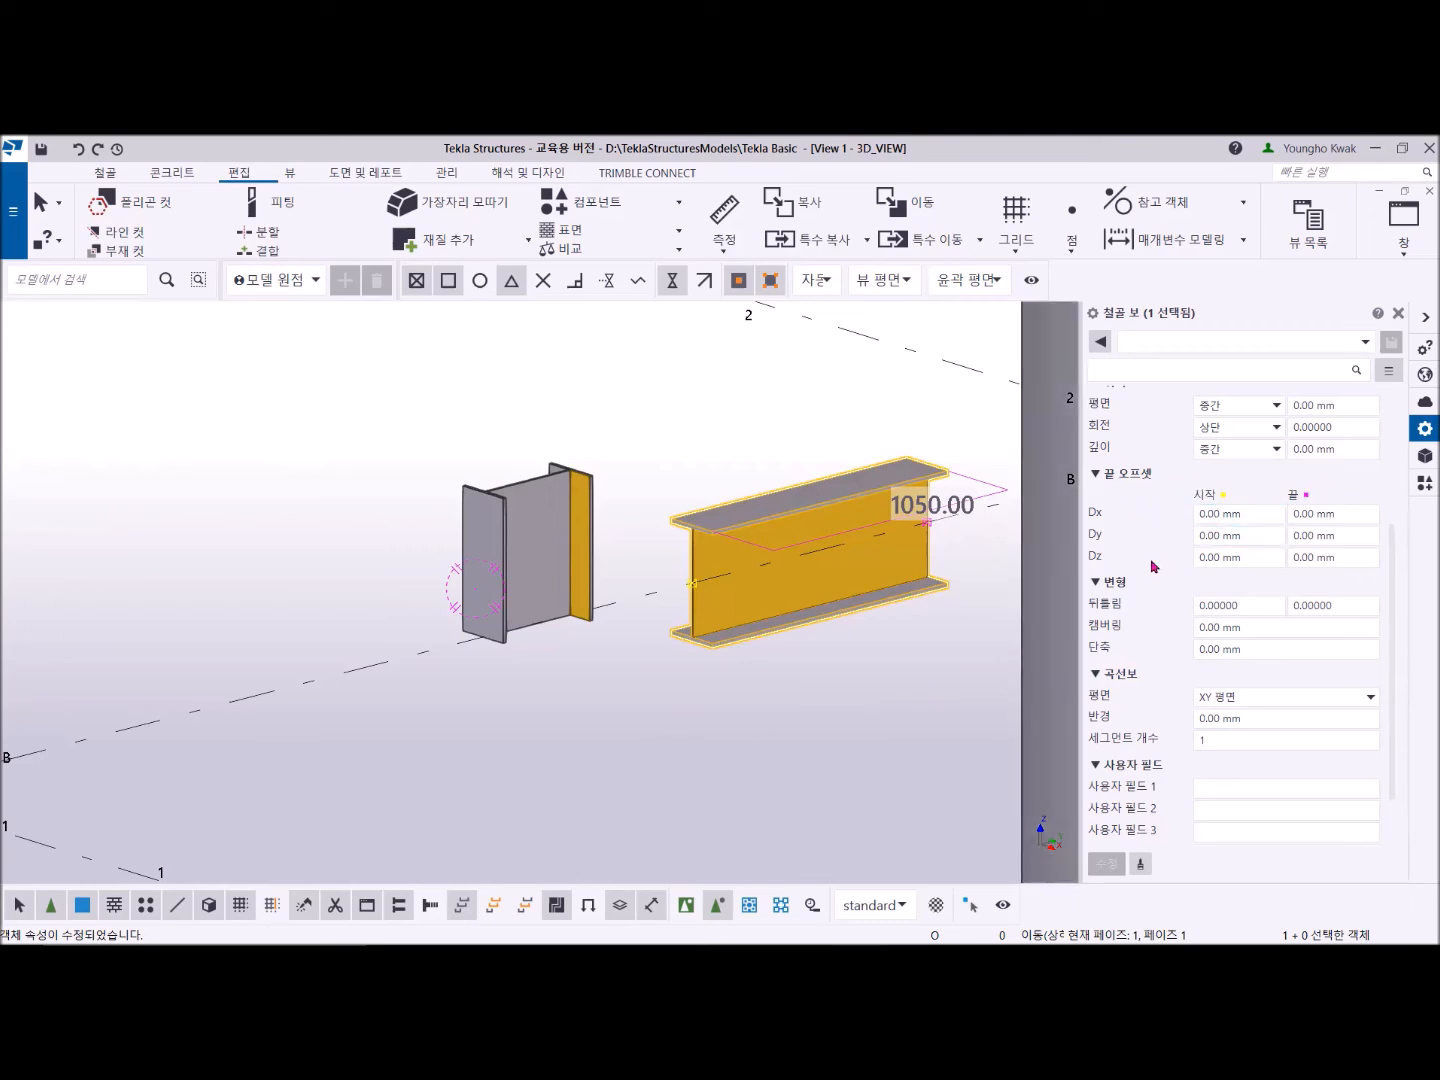
pyautogui.click(493, 507)
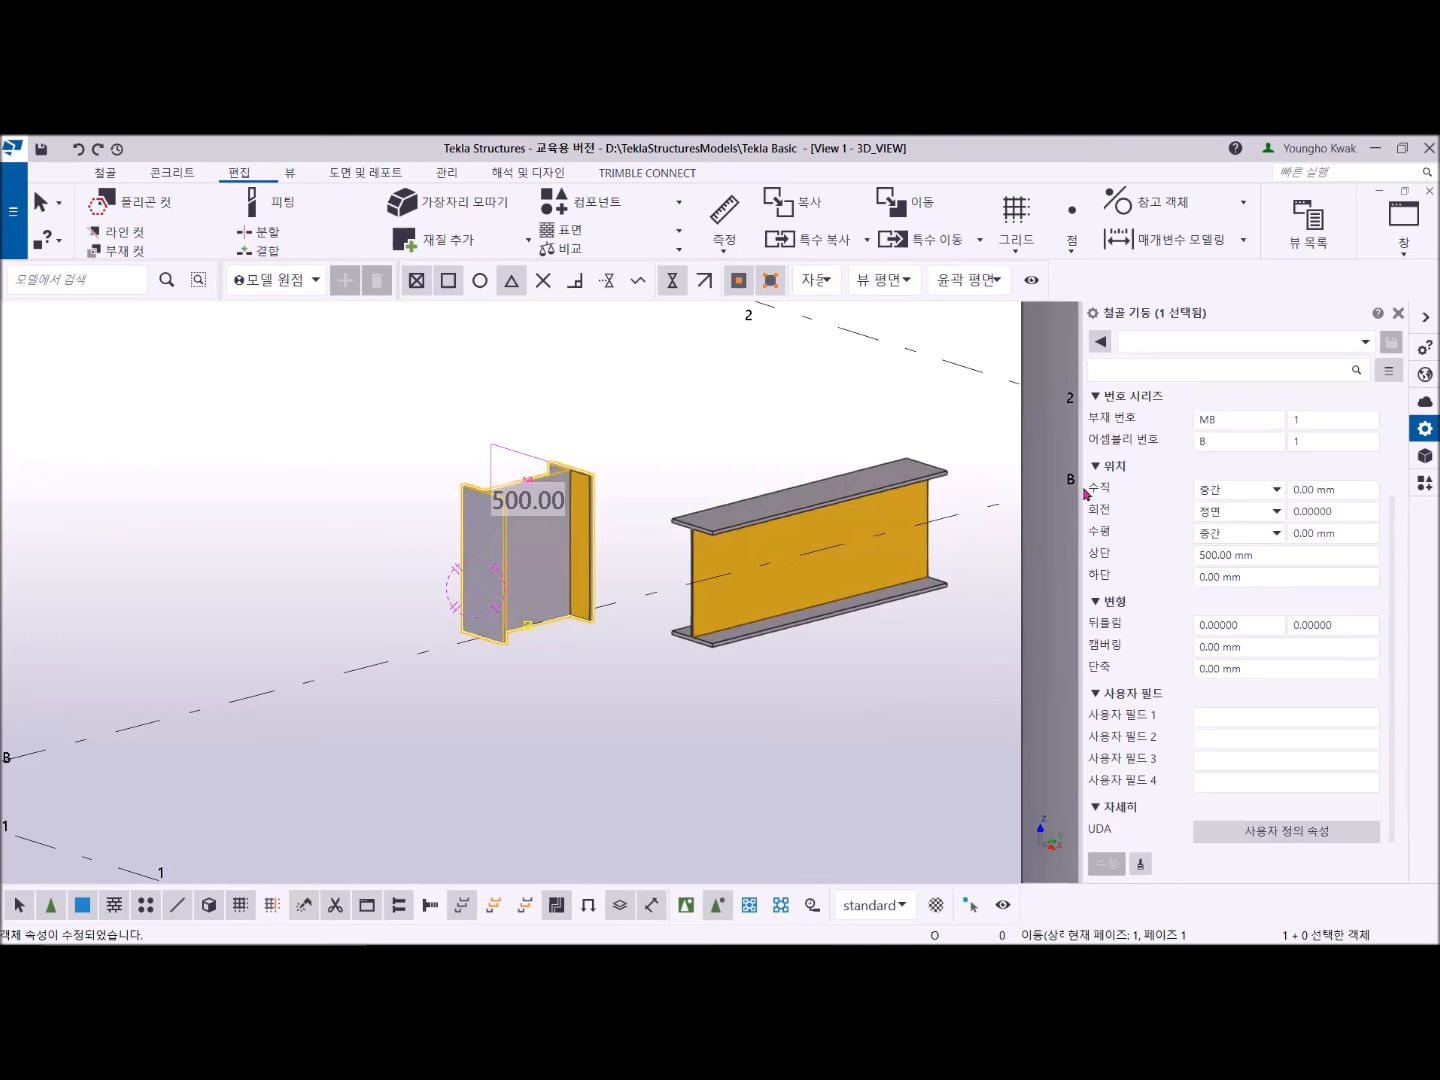
pyautogui.click(841, 505)
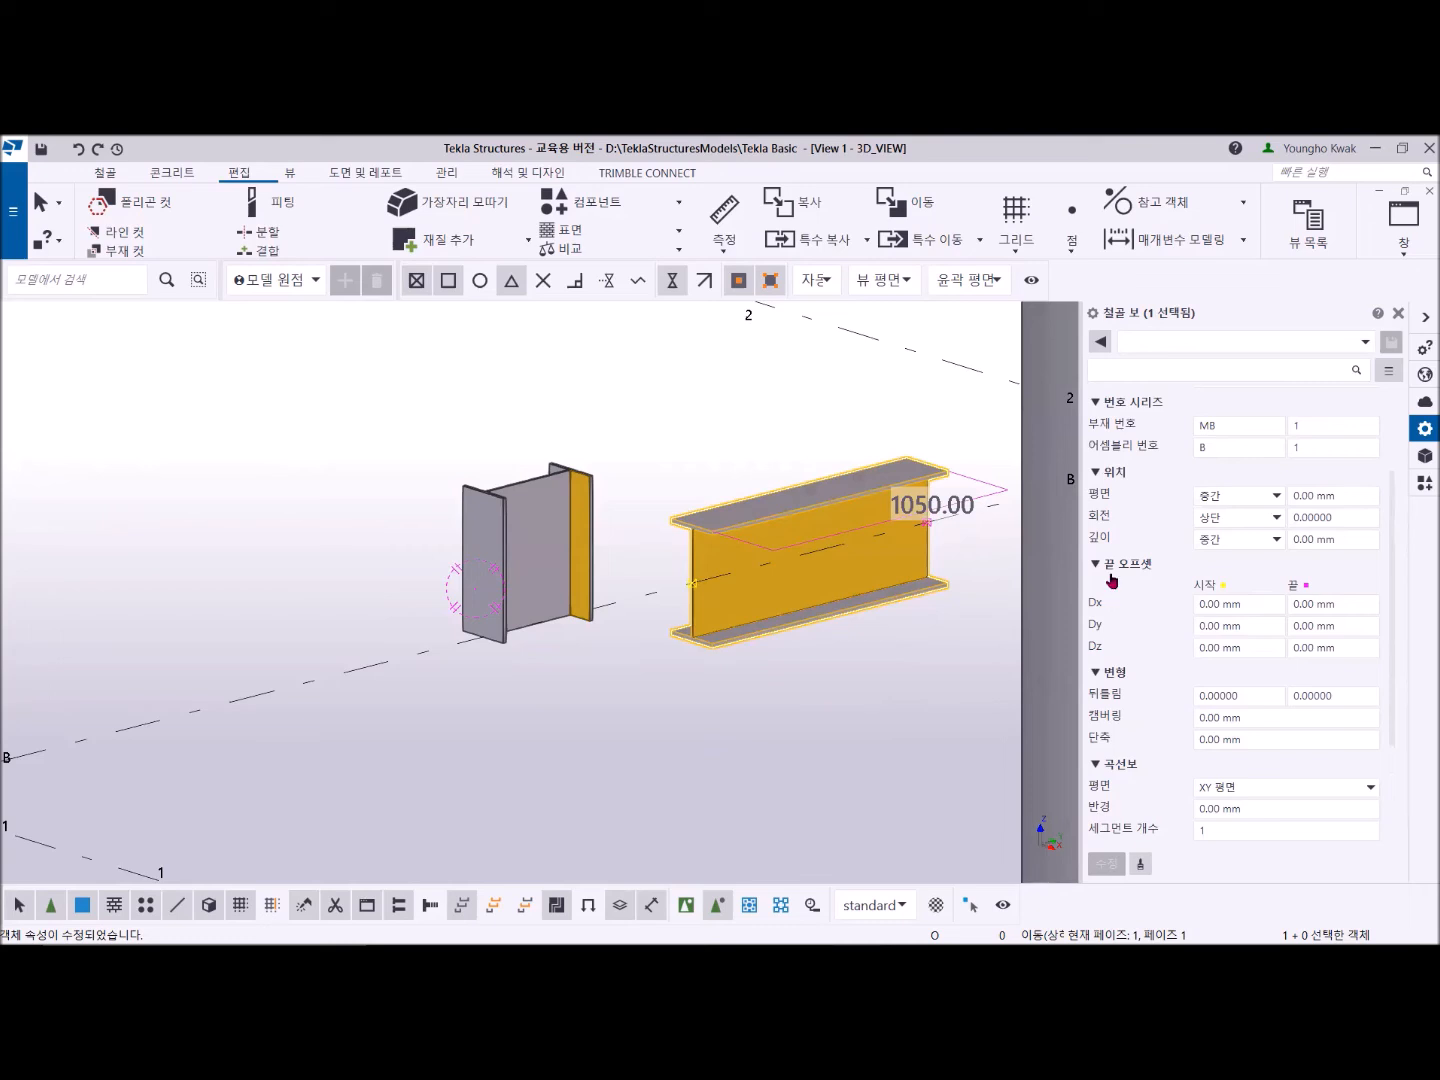
pyautogui.click(509, 510)
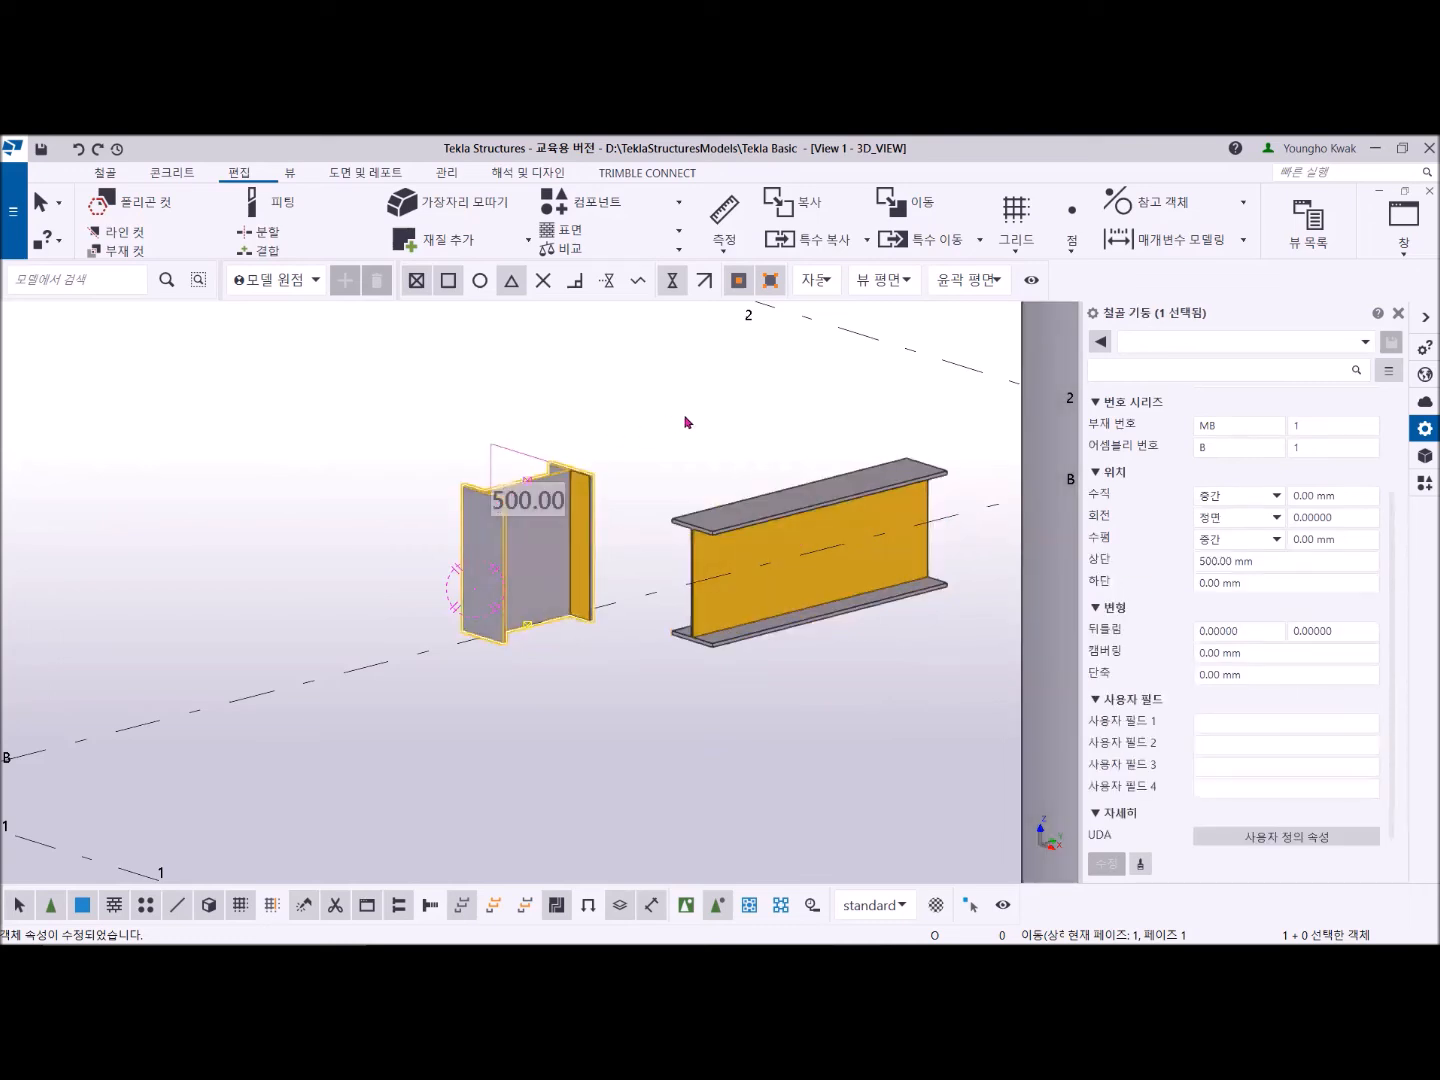
# Step: Enter Col in the upright column's user field 1 (사용자 필드 1) and apply the change
pyautogui.scroll(-2, 270, 561)
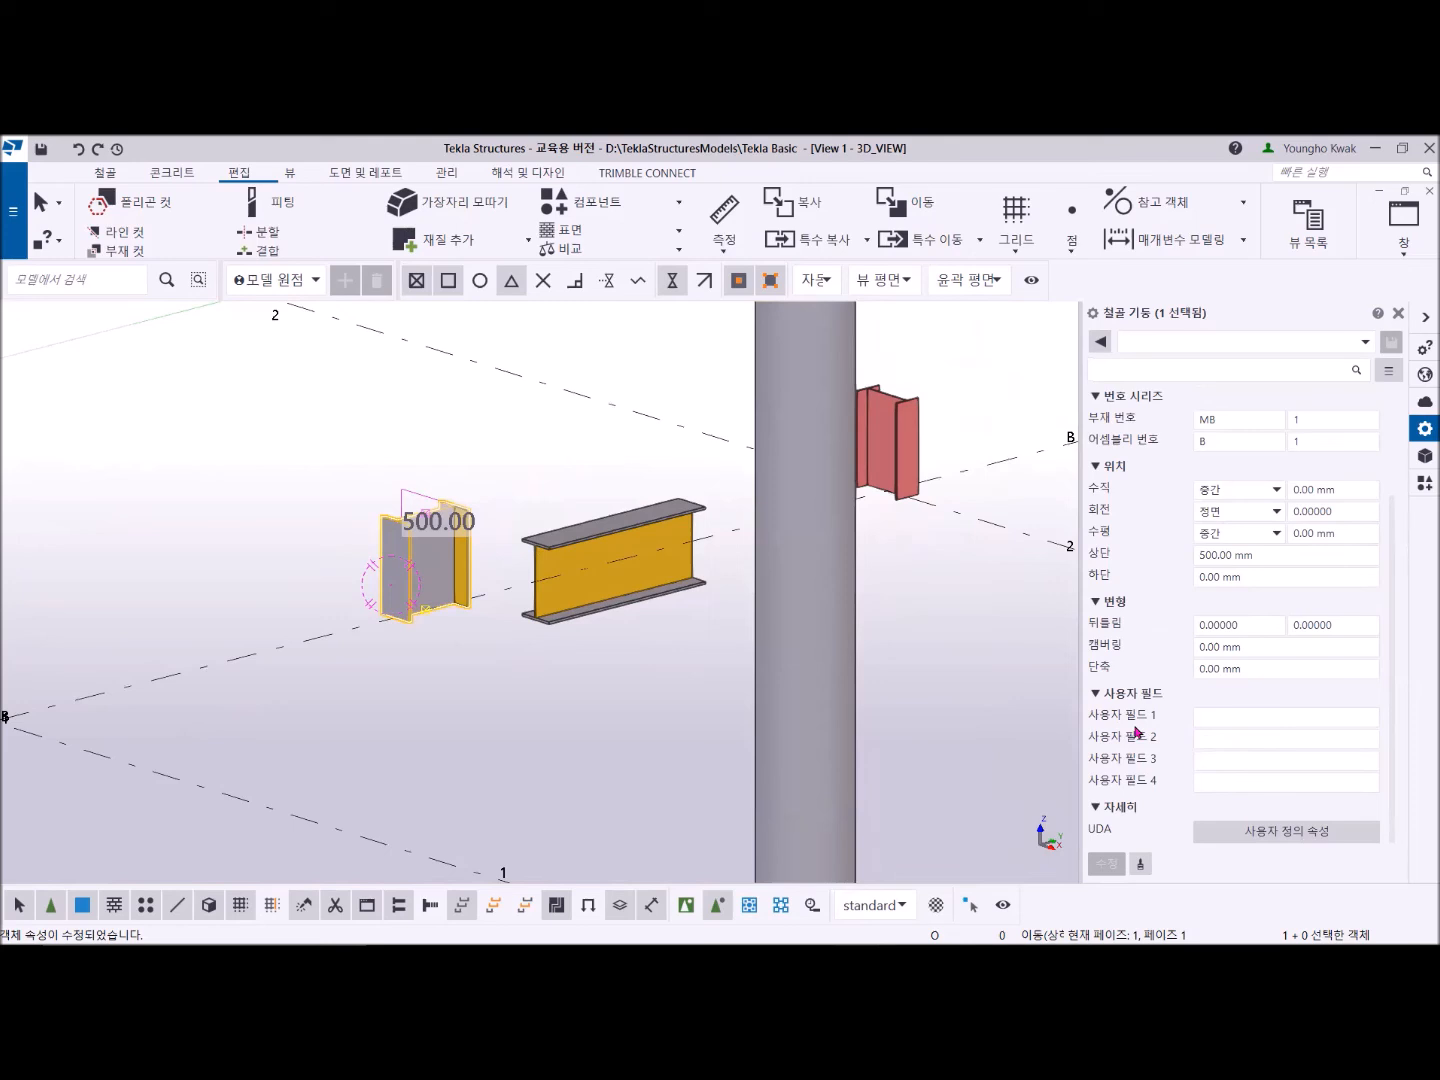
pyautogui.click(1201, 715)
pyautogui.write('Co')
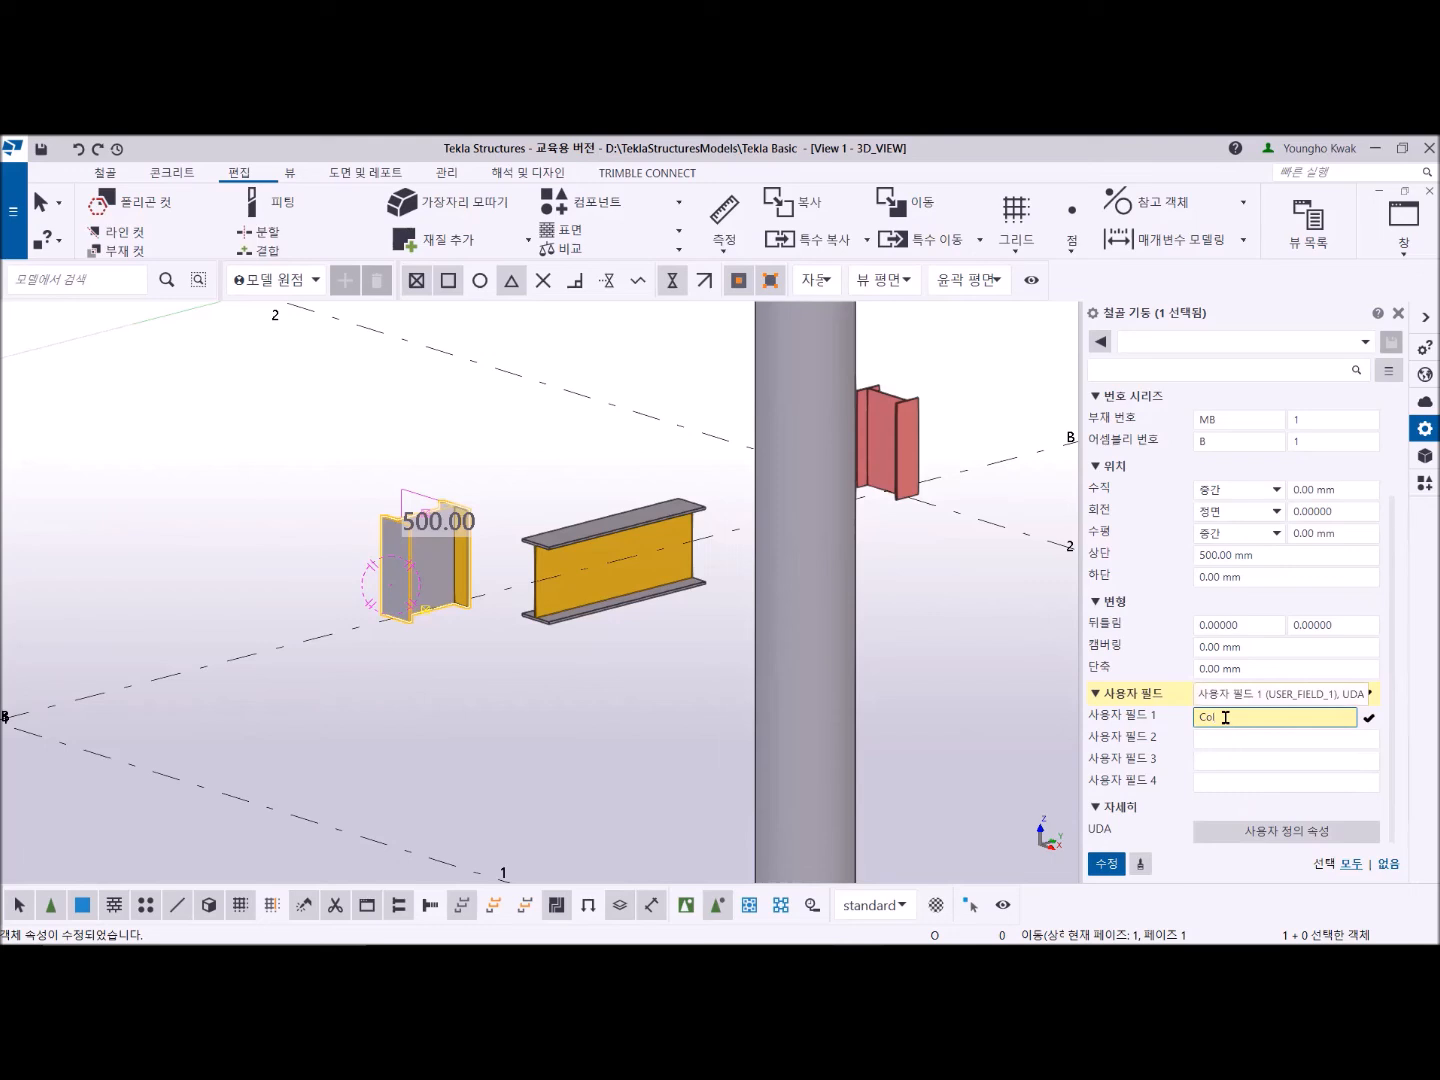
pyautogui.write('l')
pyautogui.click(1106, 862)
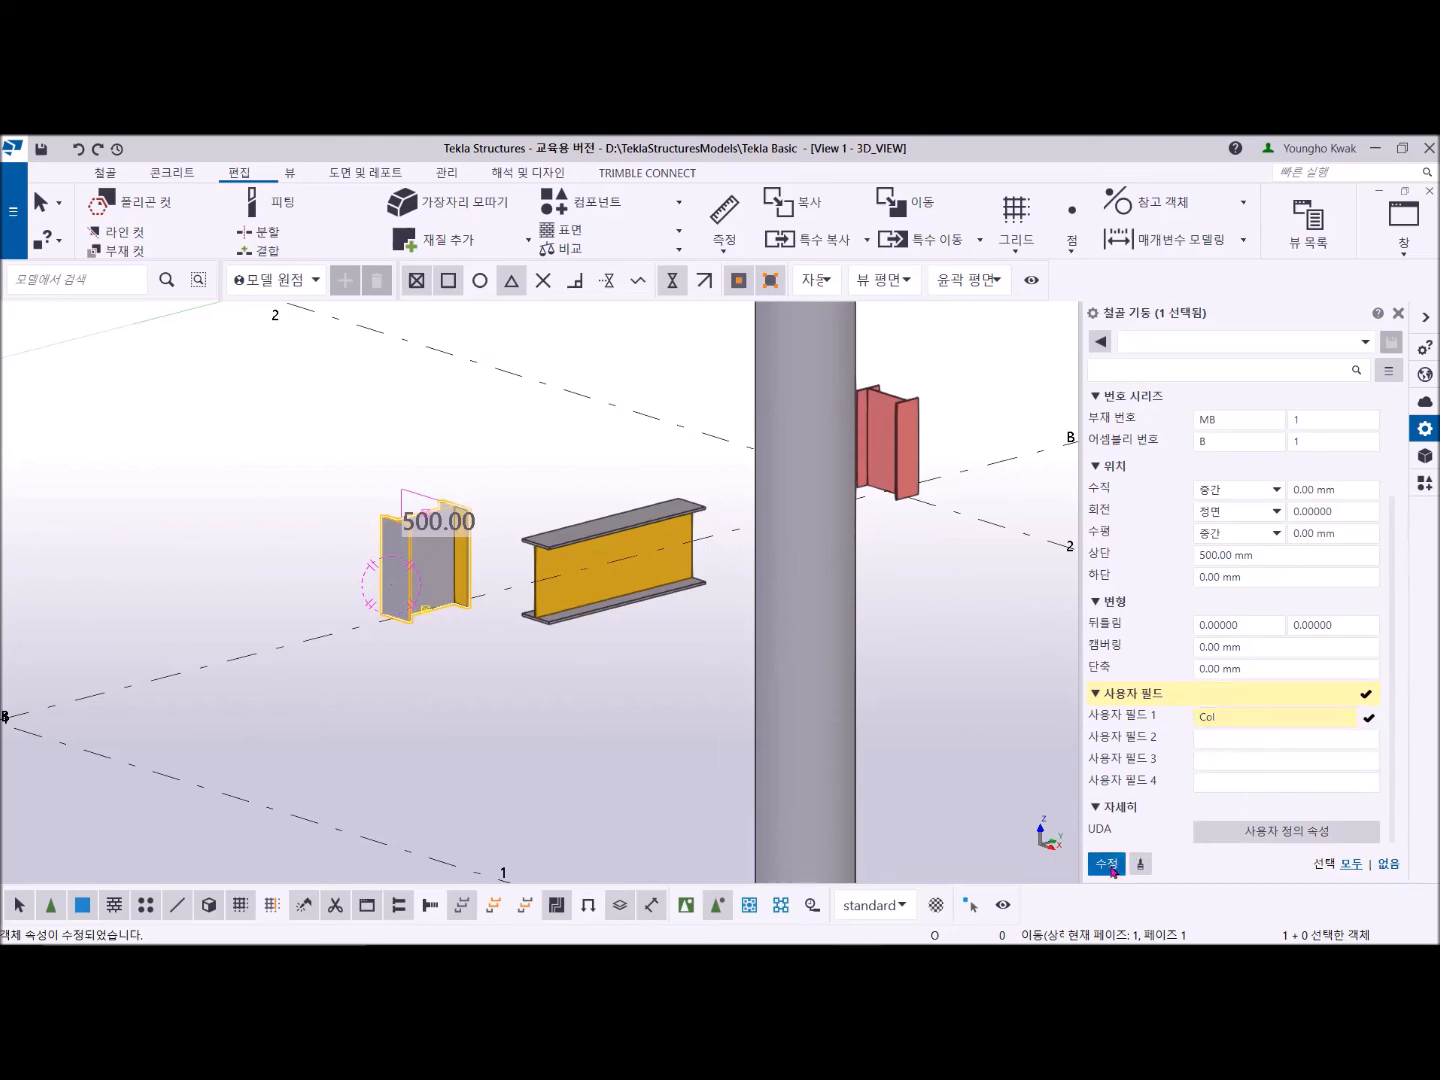
pyautogui.click(565, 725)
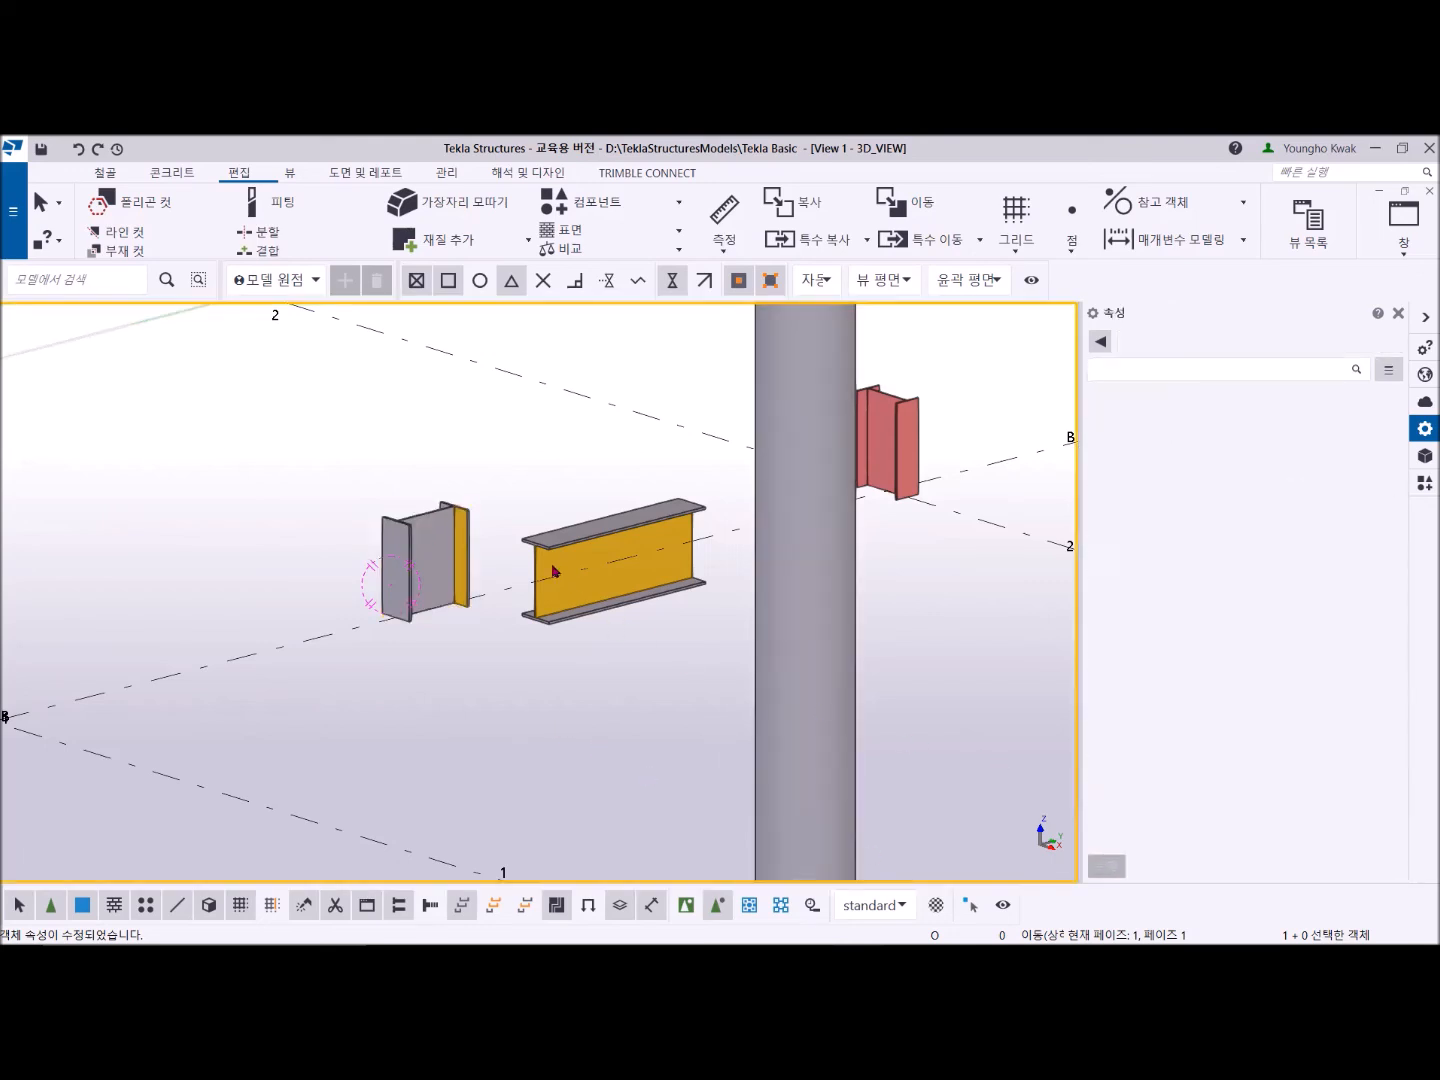
# Step: Inquire (조회) the upright column's object report to check its user field 1 entry, and close the report
pyautogui.click(402, 534)
pyautogui.rightClick(454, 429)
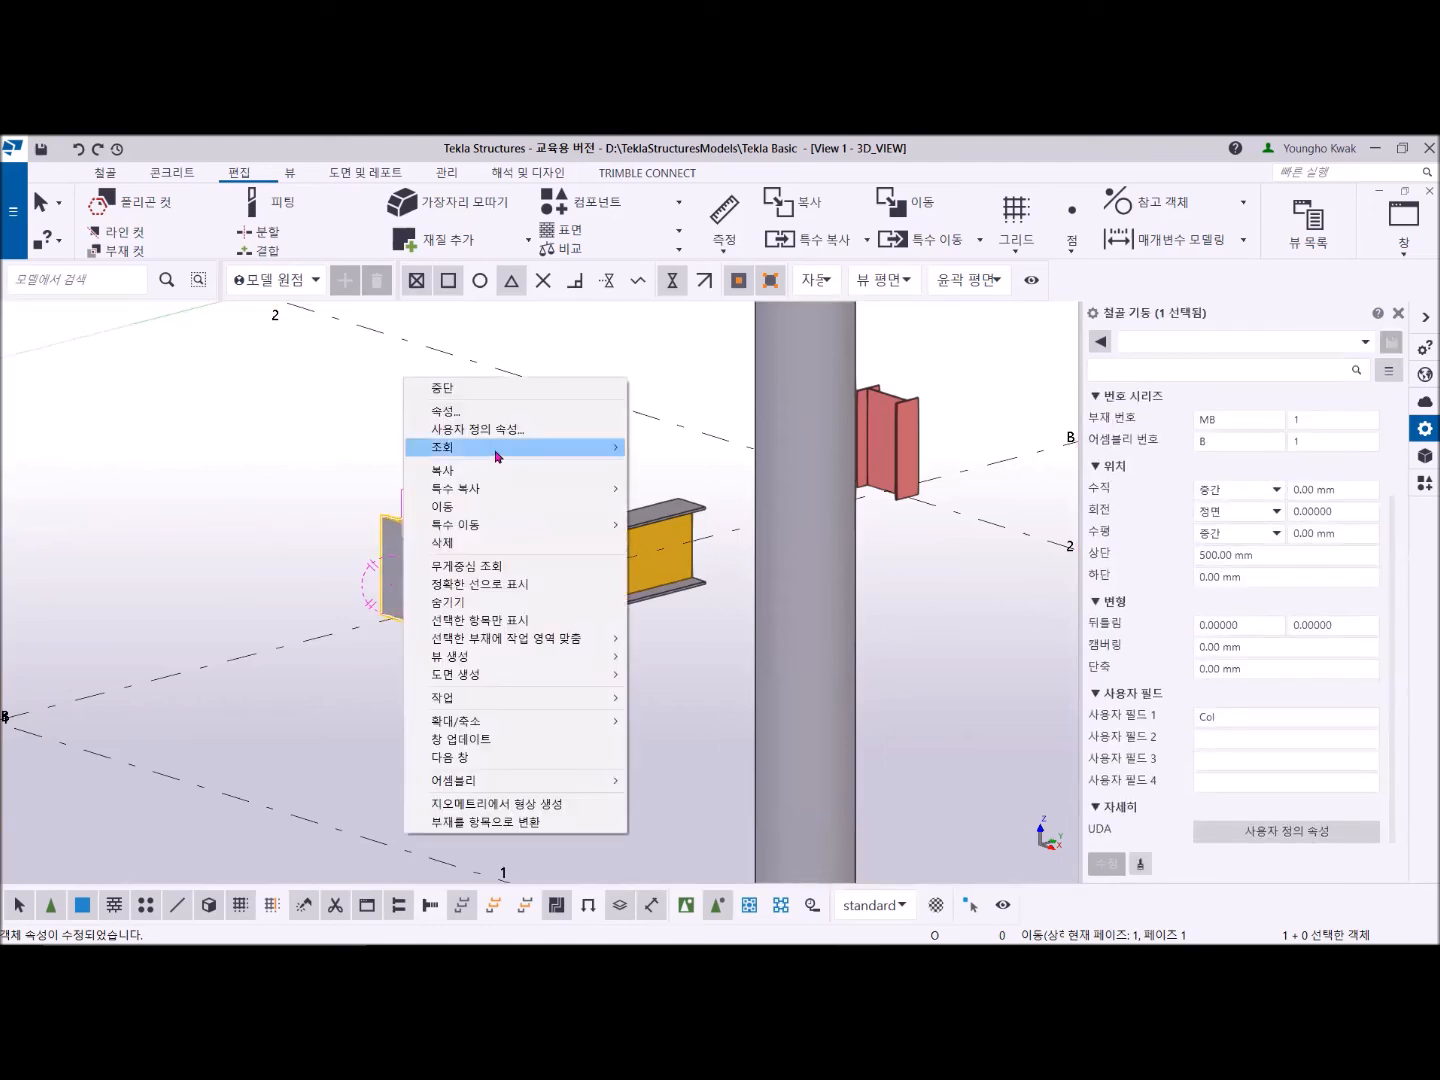
pyautogui.moveTo(497, 455)
pyautogui.click(662, 447)
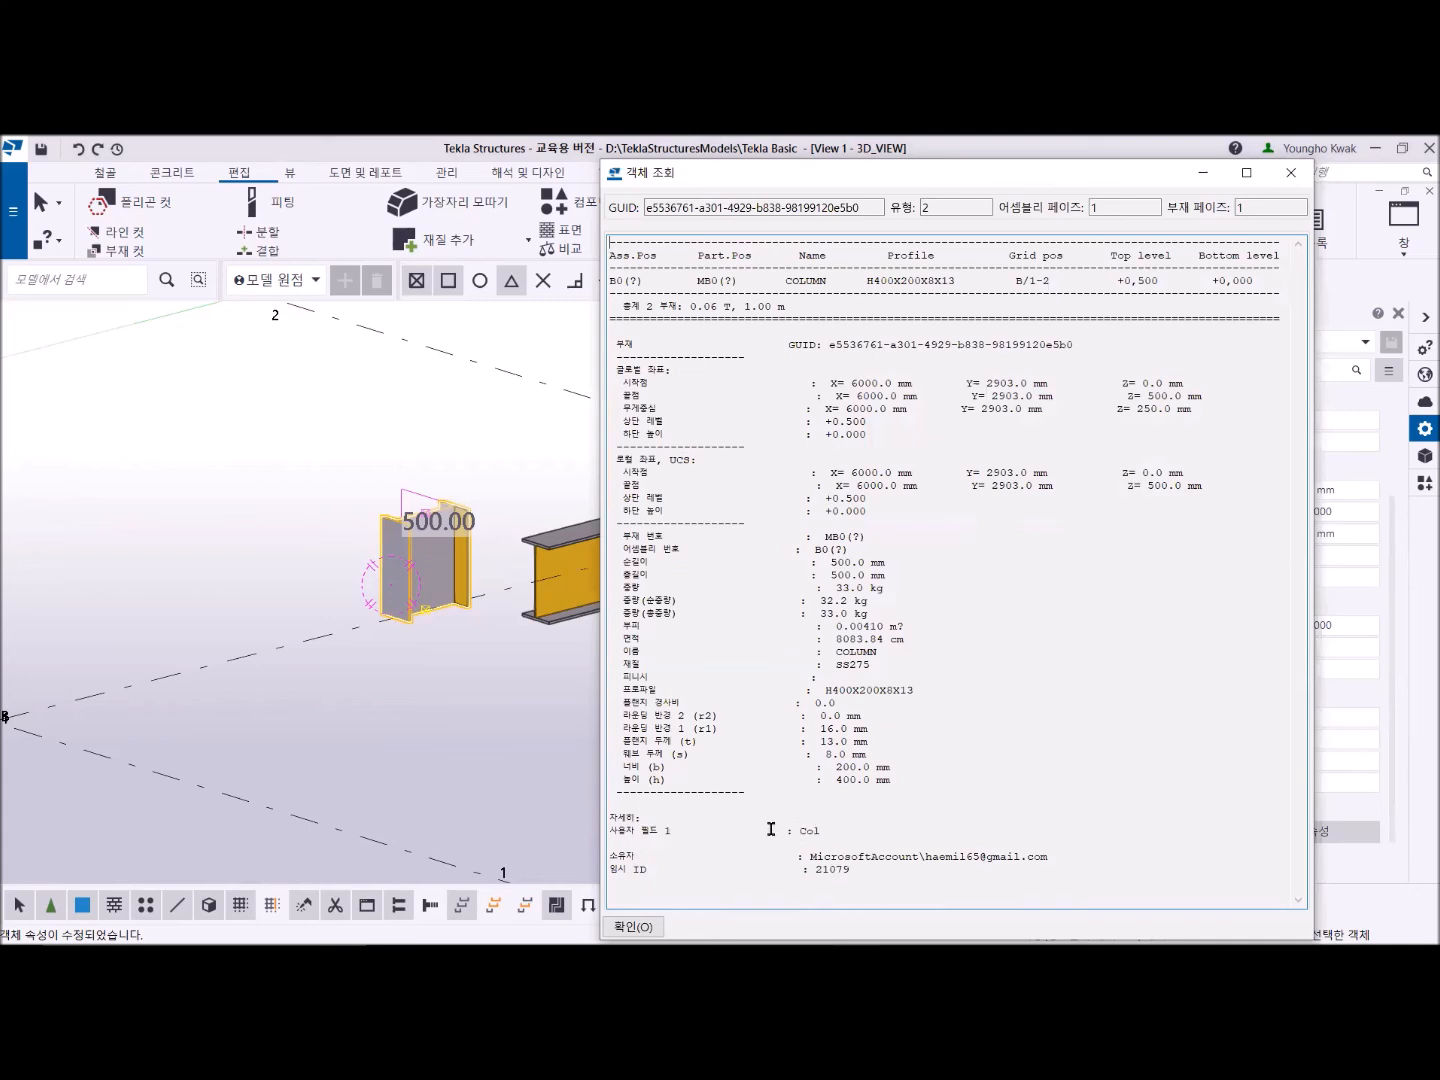
pyautogui.click(1292, 175)
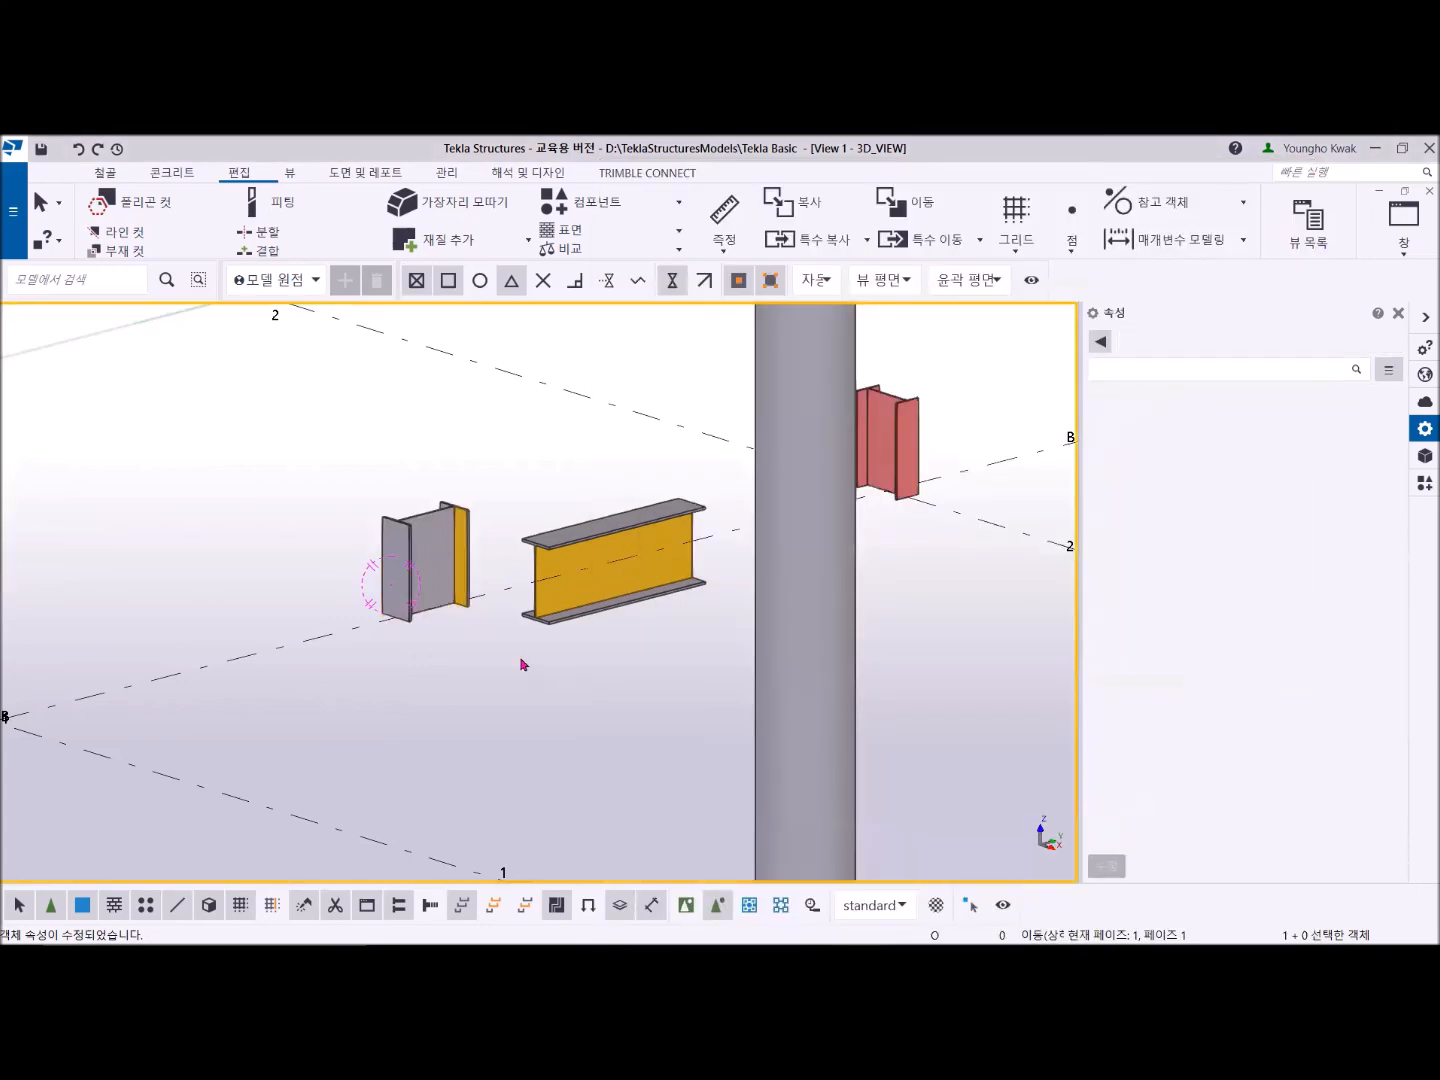
# Step: Open the upright column's user-defined attributes (사용자 정의 속성) to review its parameters, and close them without changes
pyautogui.click(406, 531)
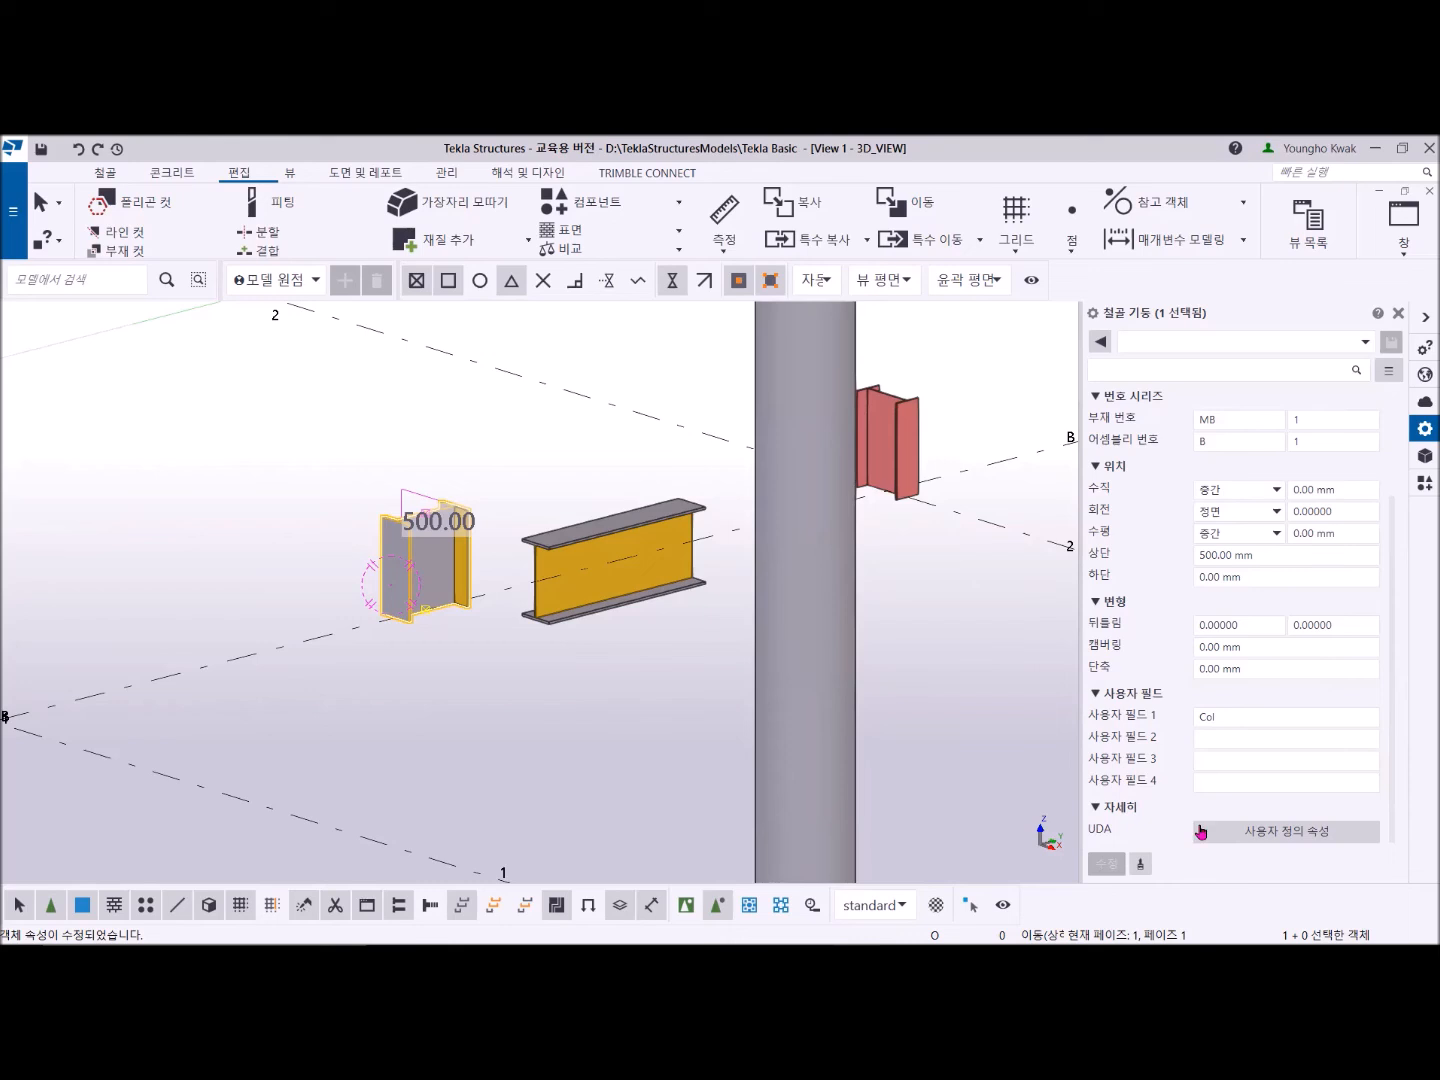
pyautogui.click(1258, 838)
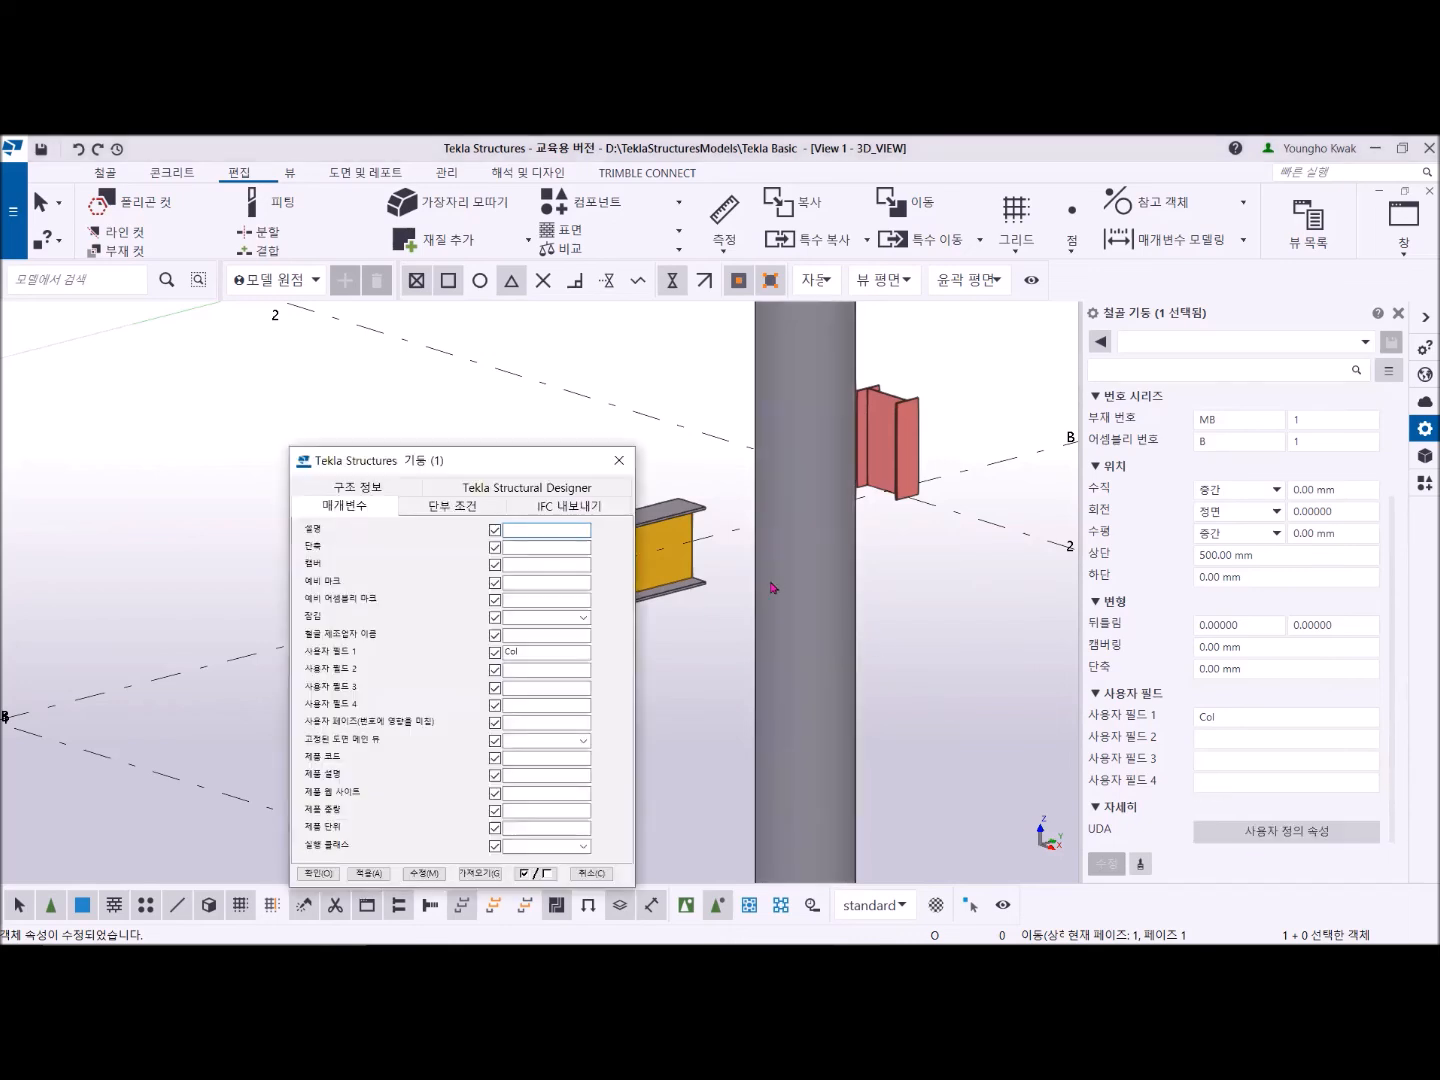
pyautogui.moveTo(330, 464); pyautogui.dragTo(330, 262)
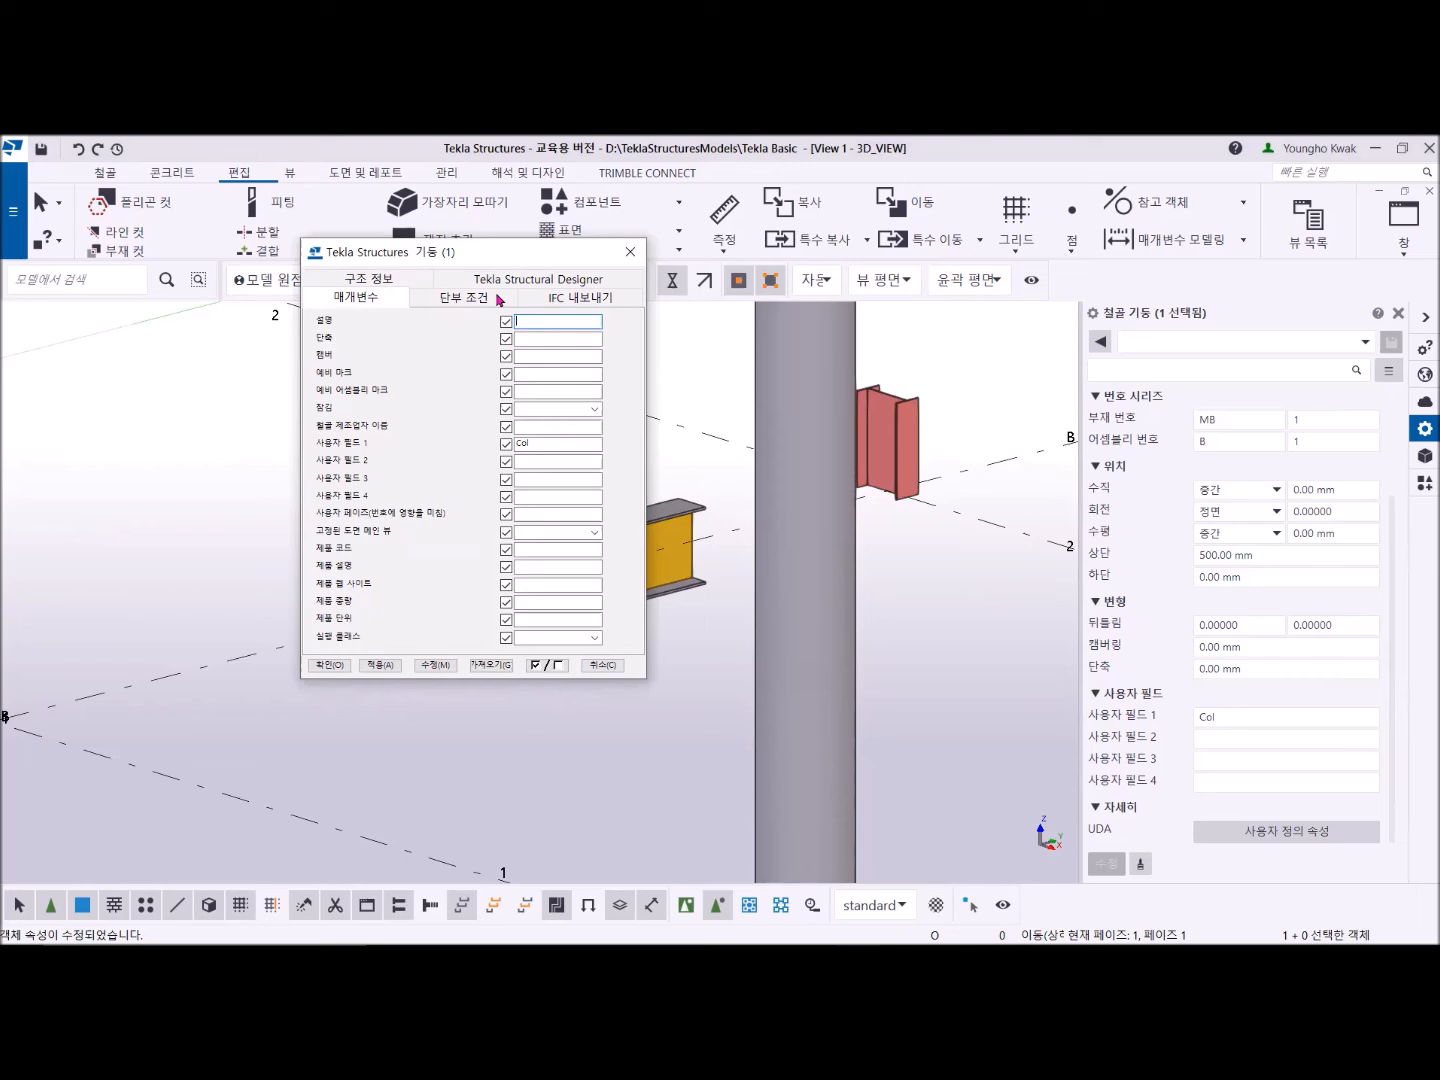
pyautogui.click(630, 251)
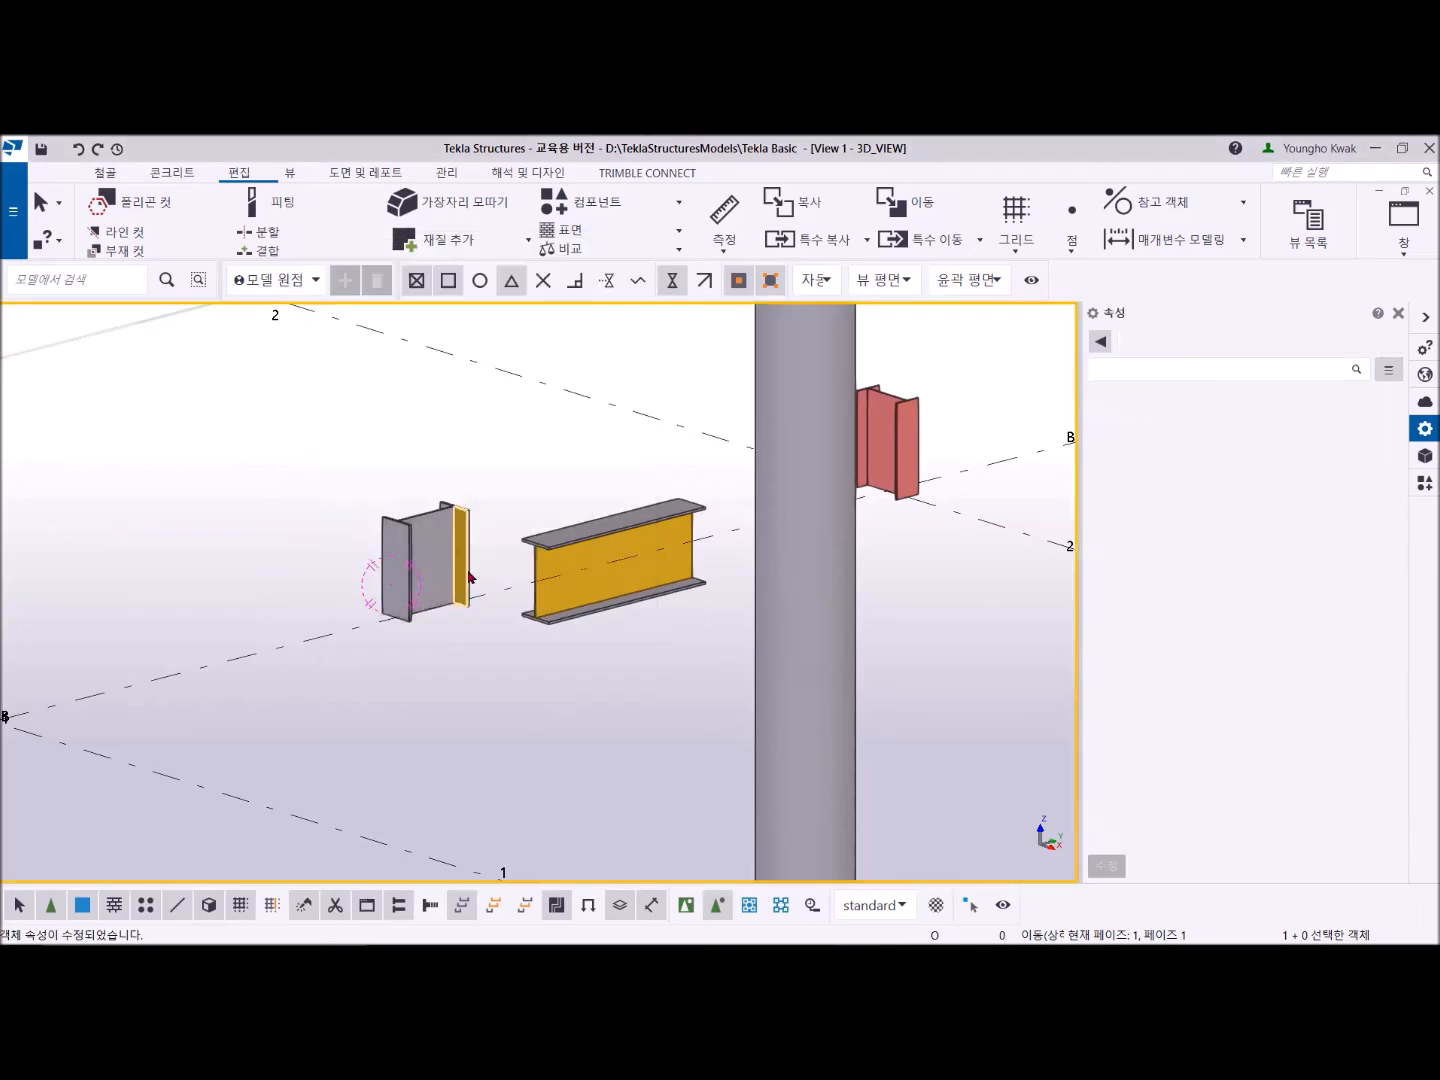
# Step: Select the upright column, open the selection filter settings (선택 필터), and load the STL_COLUMN filter
pyautogui.click(418, 553)
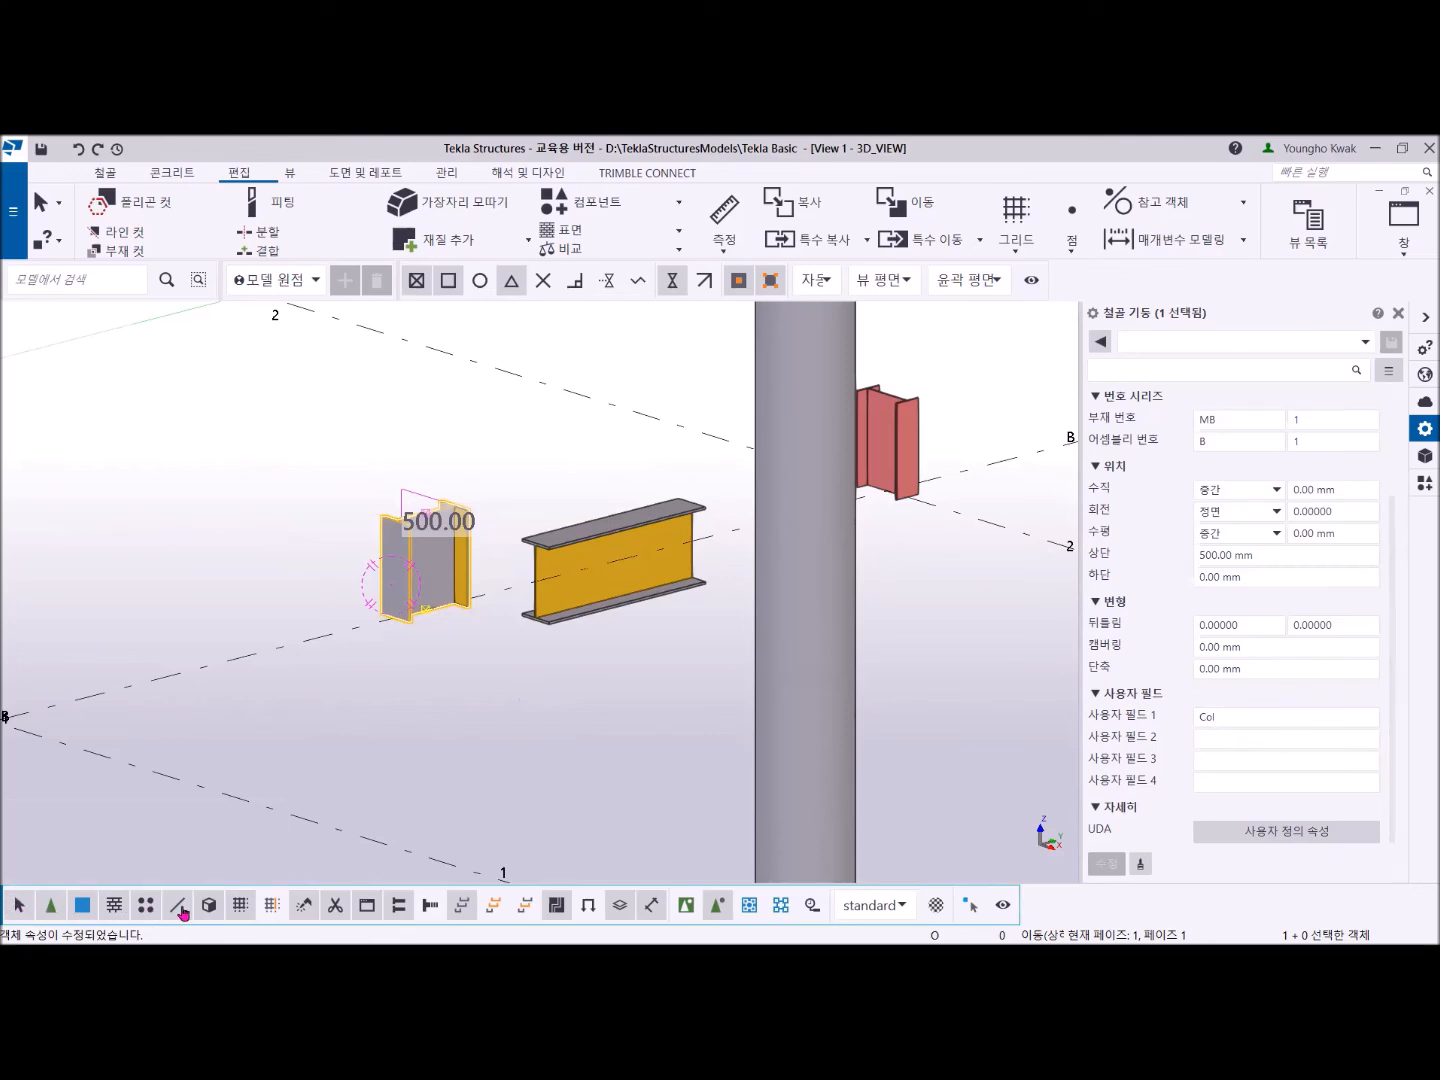
pyautogui.click(936, 905)
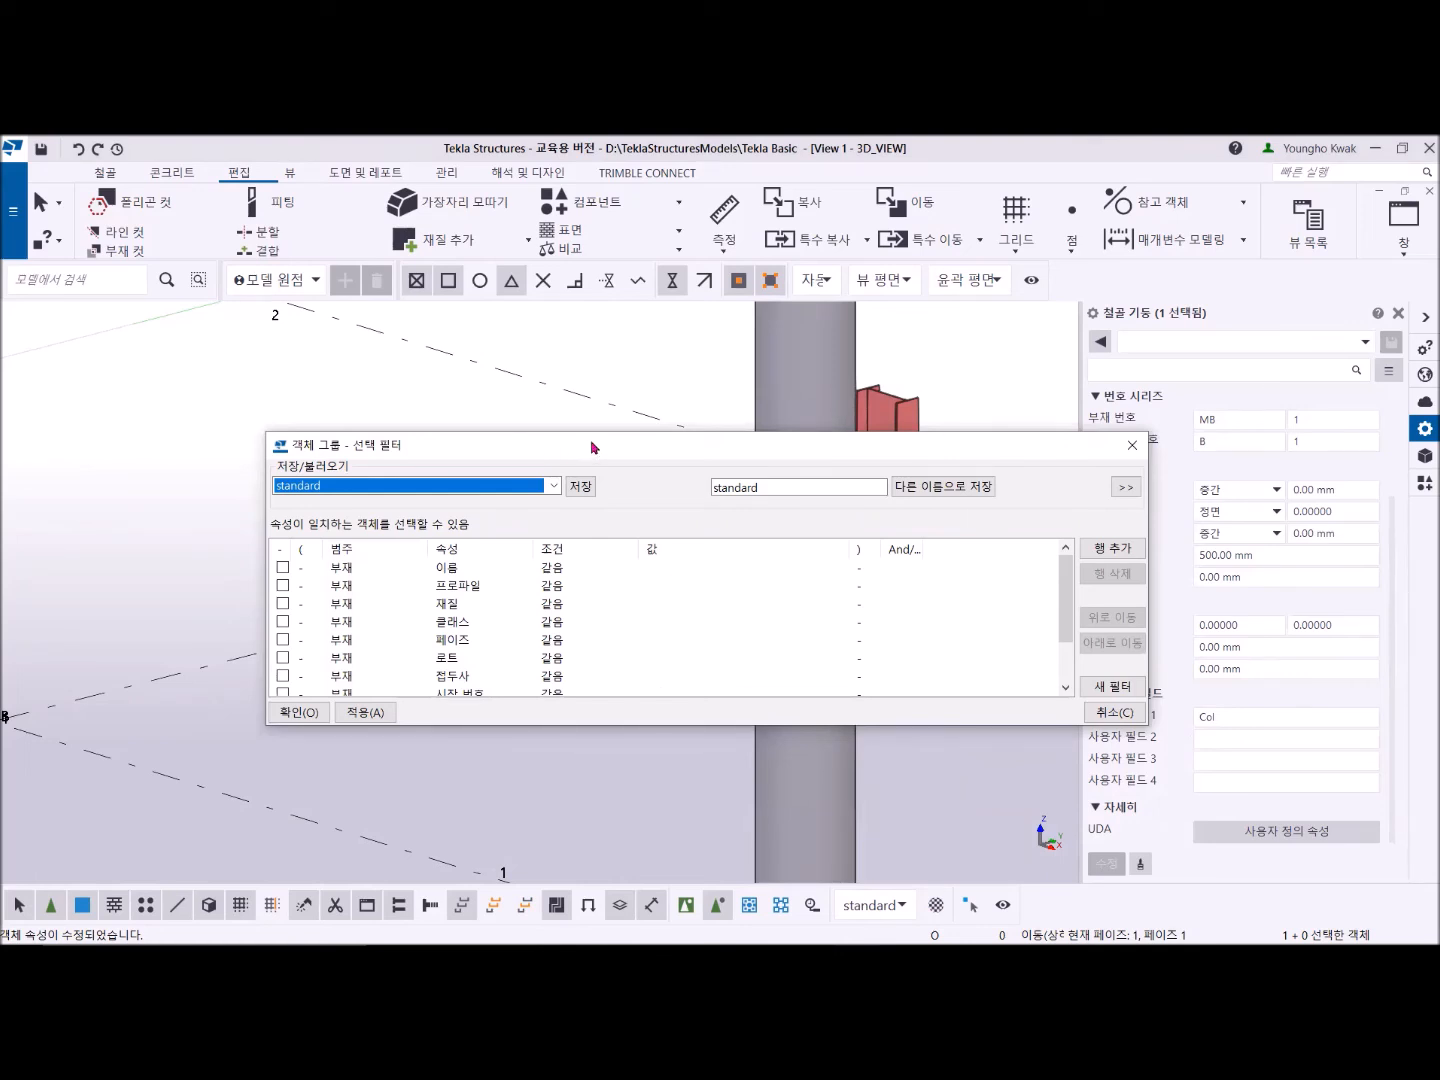
pyautogui.moveTo(590, 446); pyautogui.dragTo(593, 421)
pyautogui.click(554, 462)
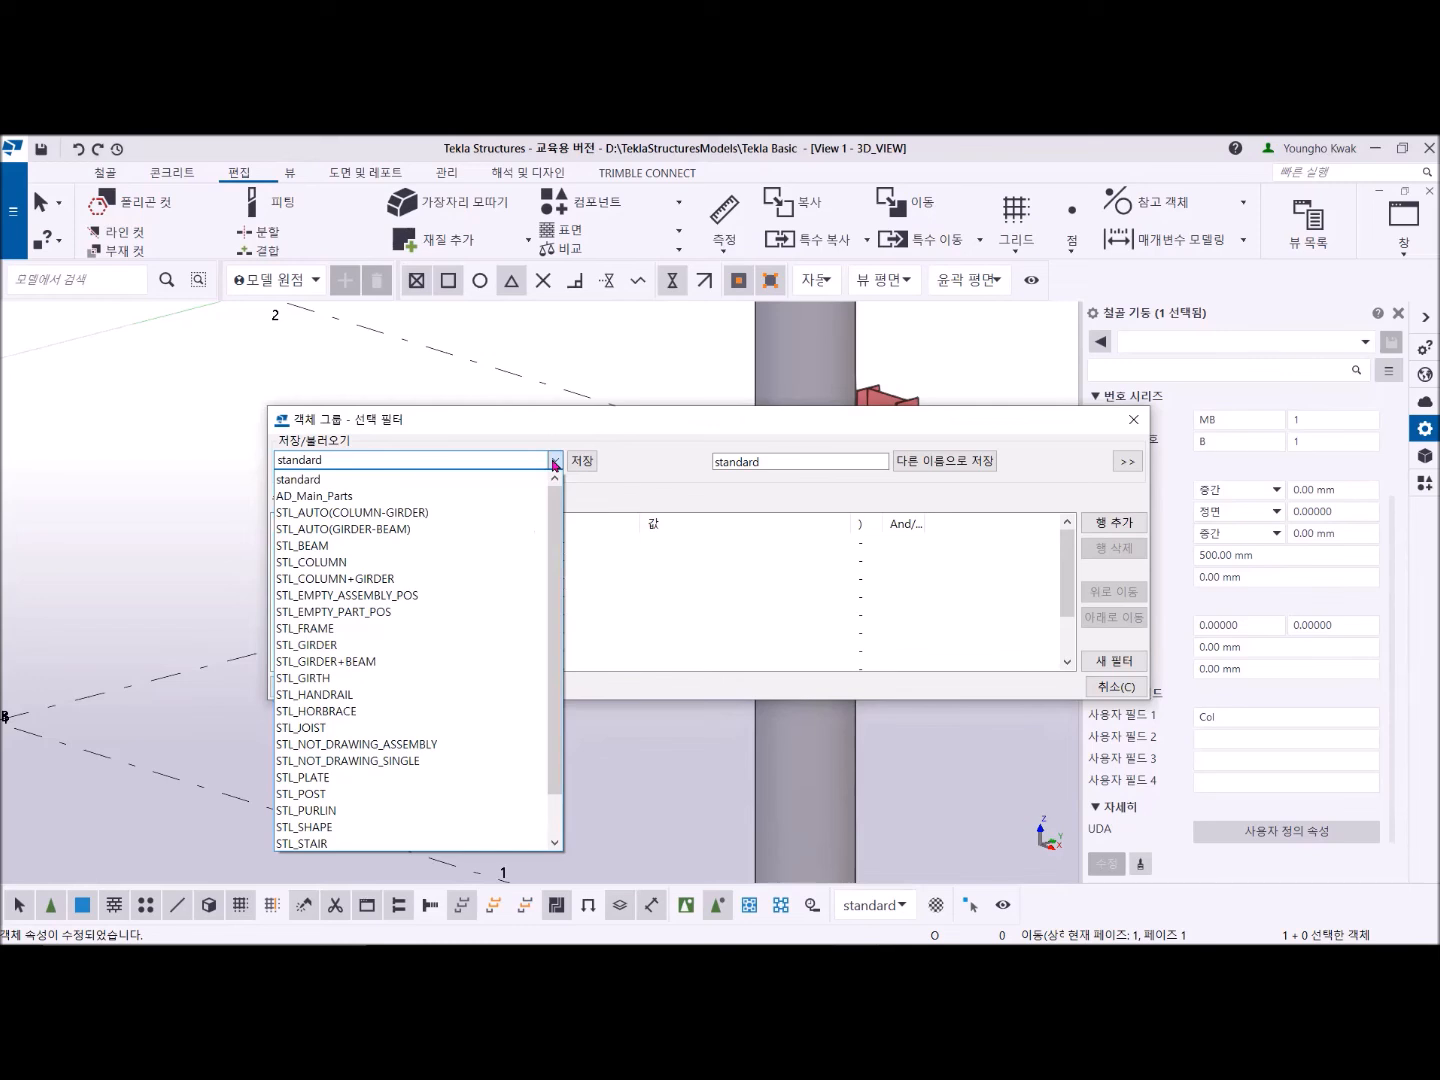
pyautogui.click(363, 566)
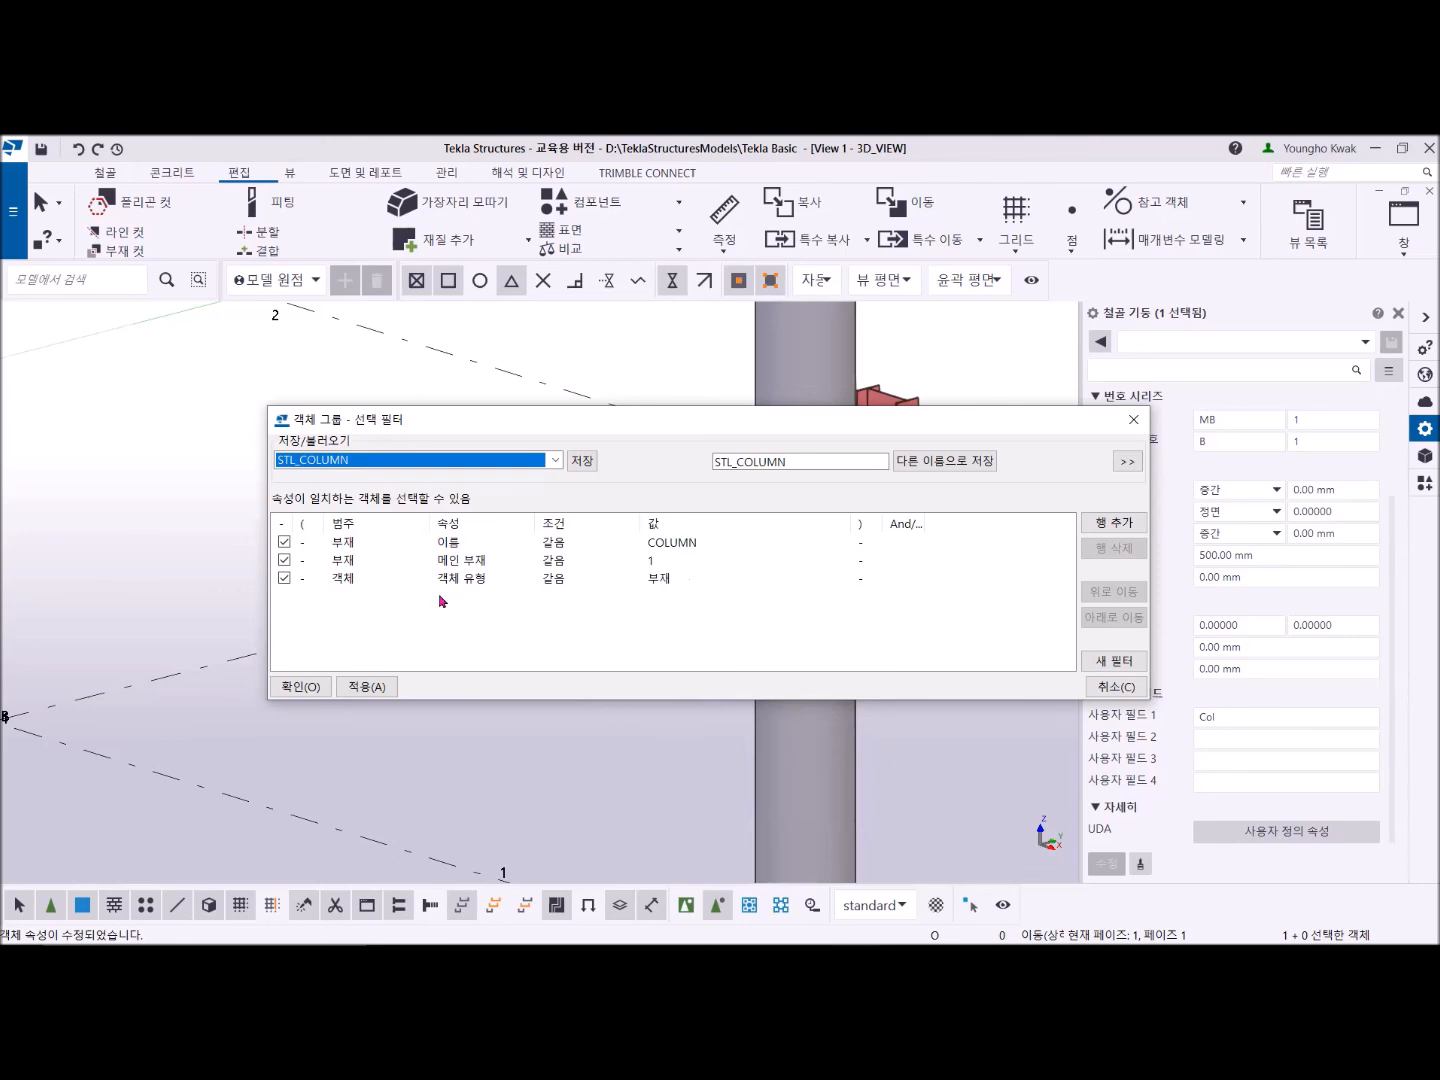
# Step: Add a row to the STL_COLUMN filter with category 부재 and property 사용자 필드 1
pyautogui.click(1115, 521)
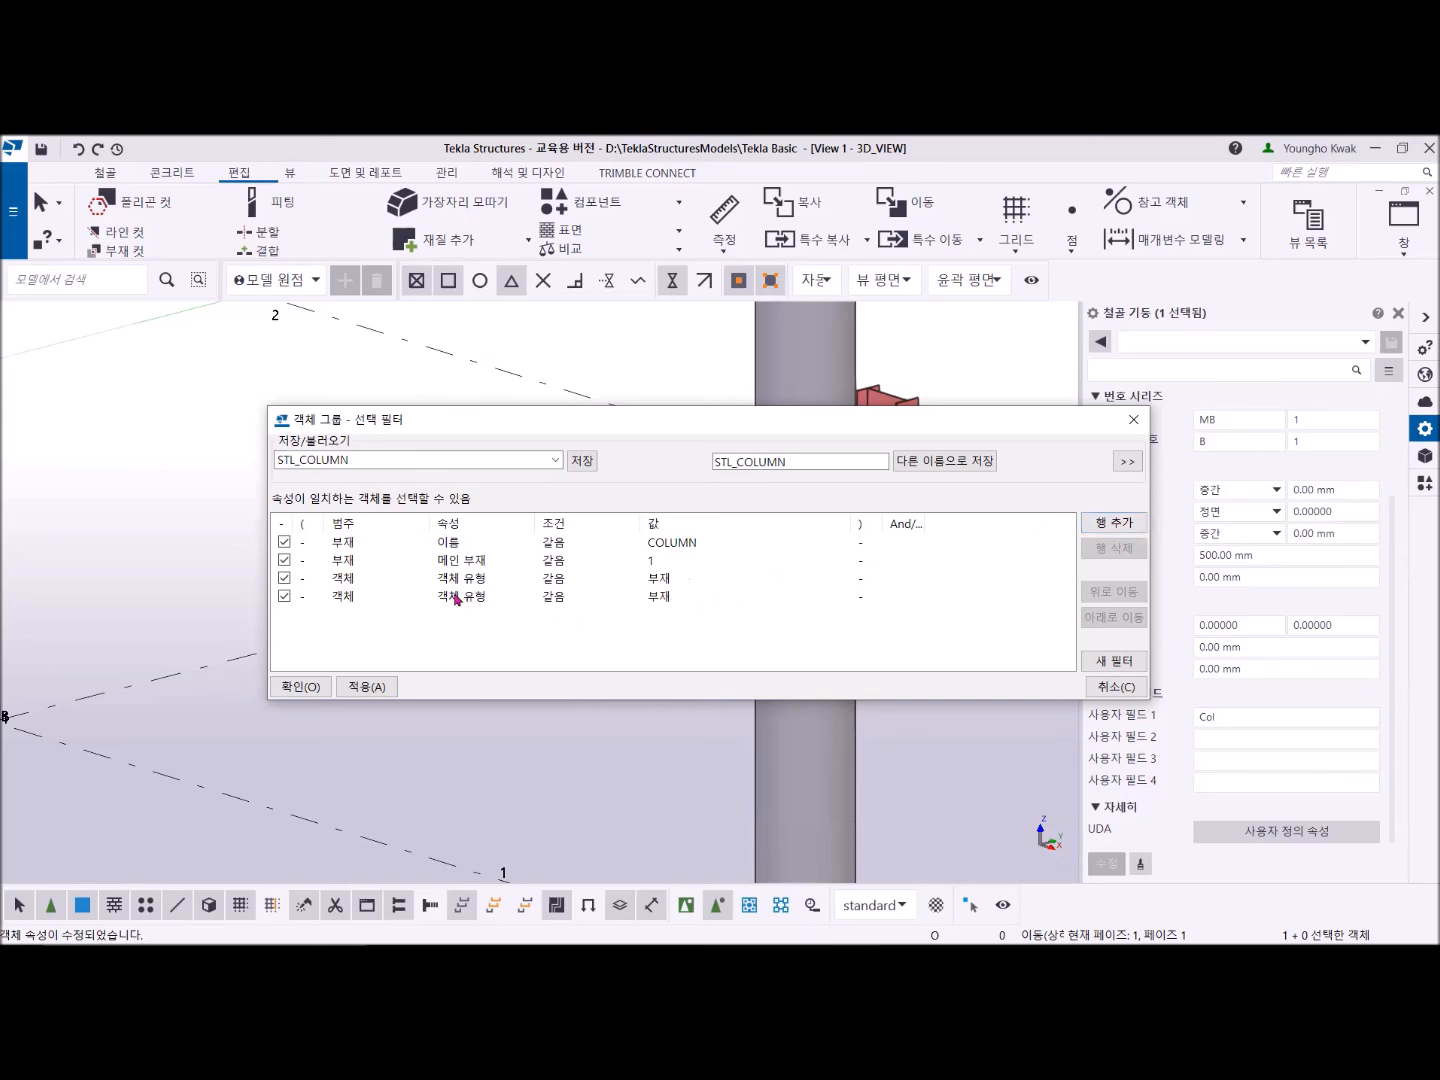
pyautogui.click(354, 597)
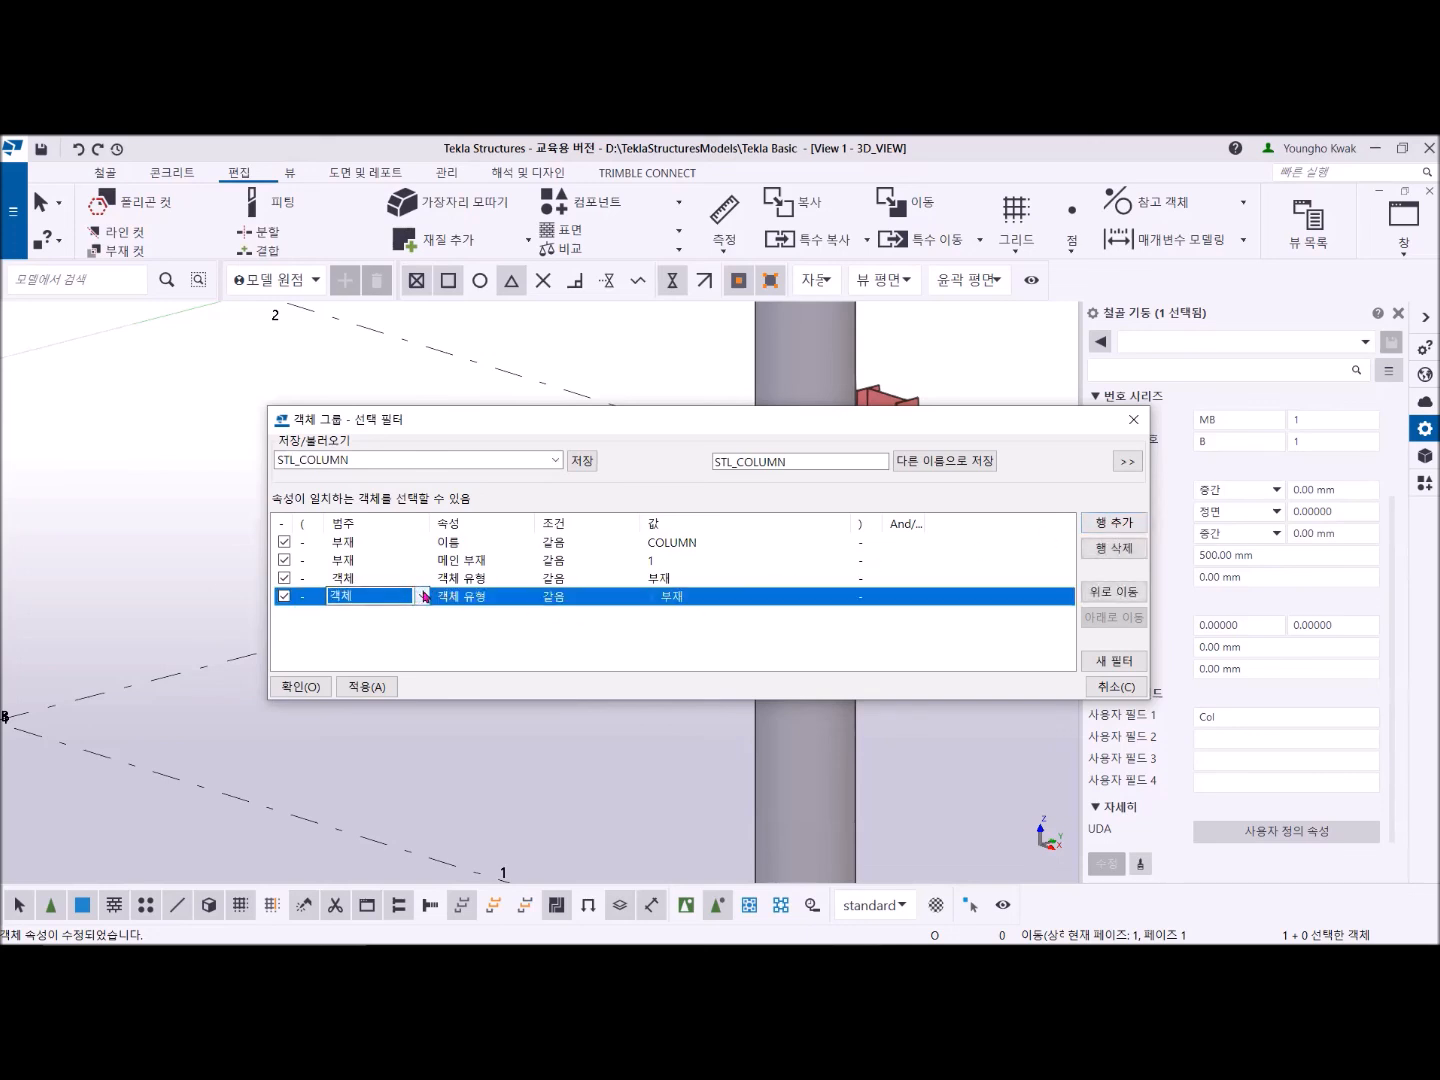
pyautogui.click(423, 596)
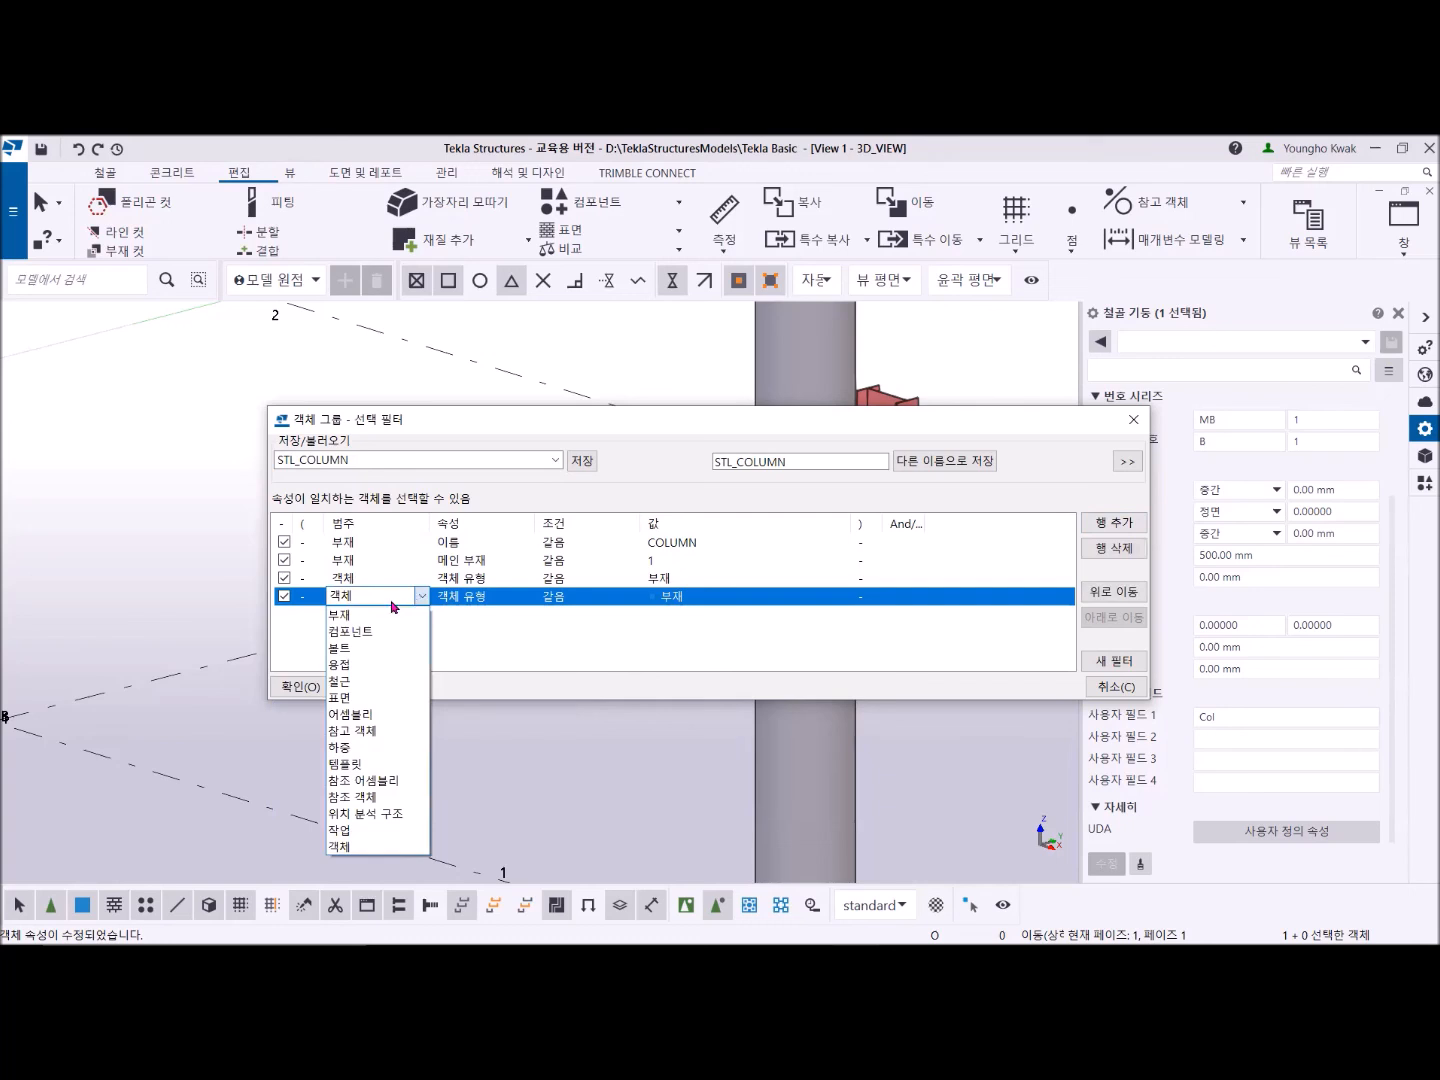
pyautogui.click(357, 621)
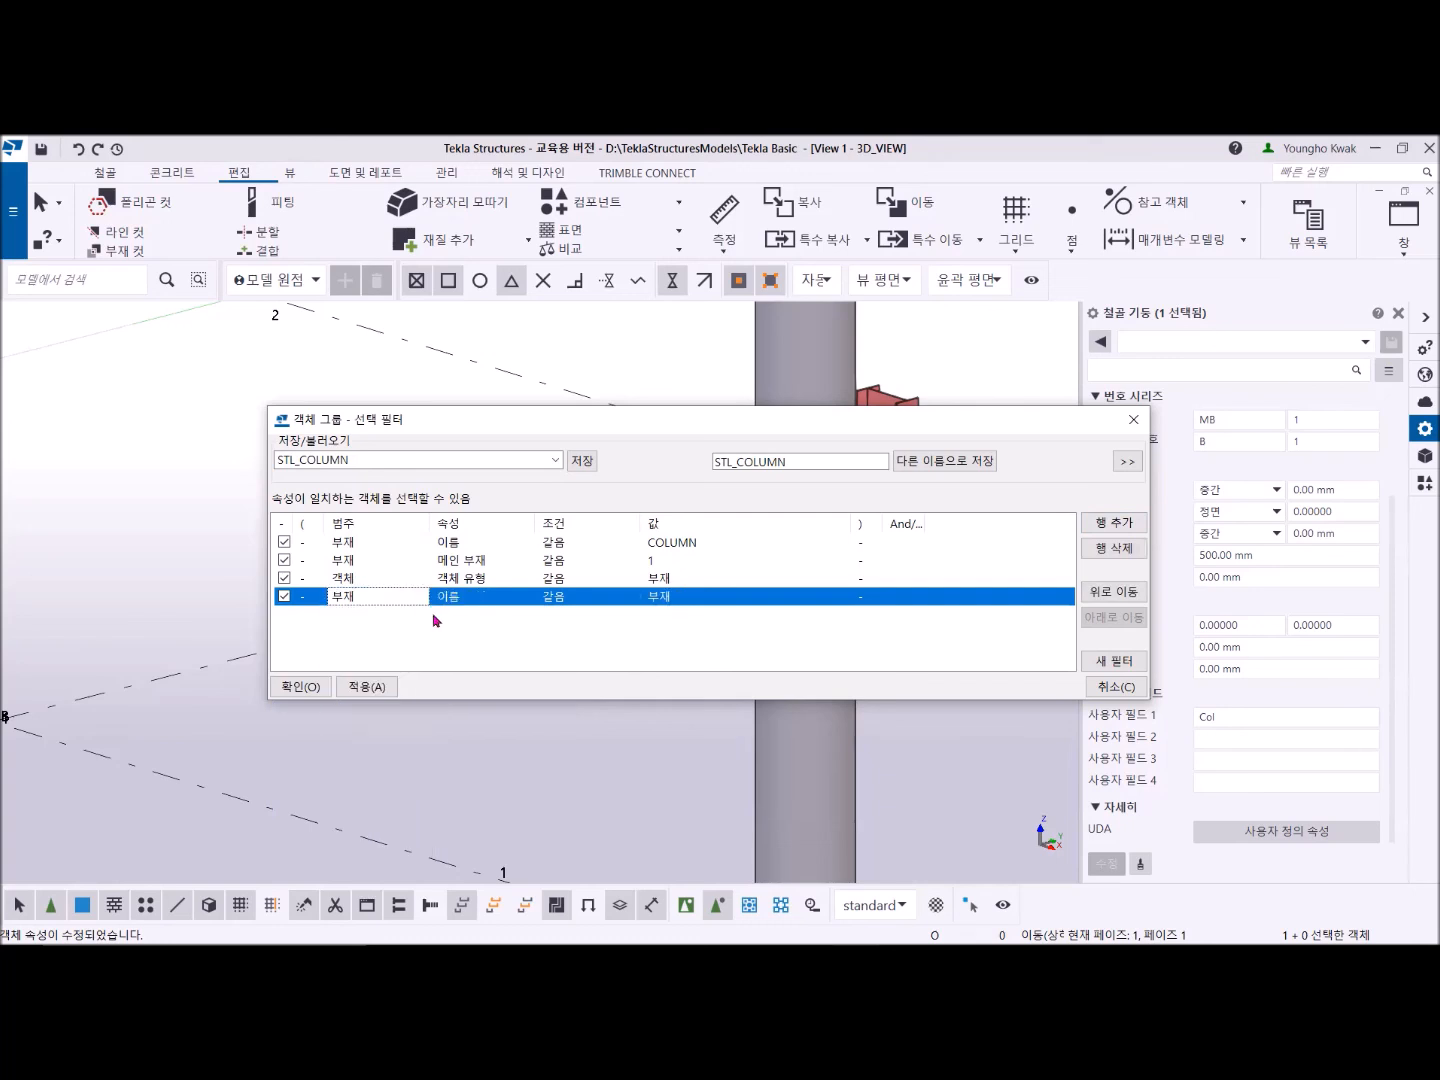
pyautogui.click(518, 604)
pyautogui.click(526, 597)
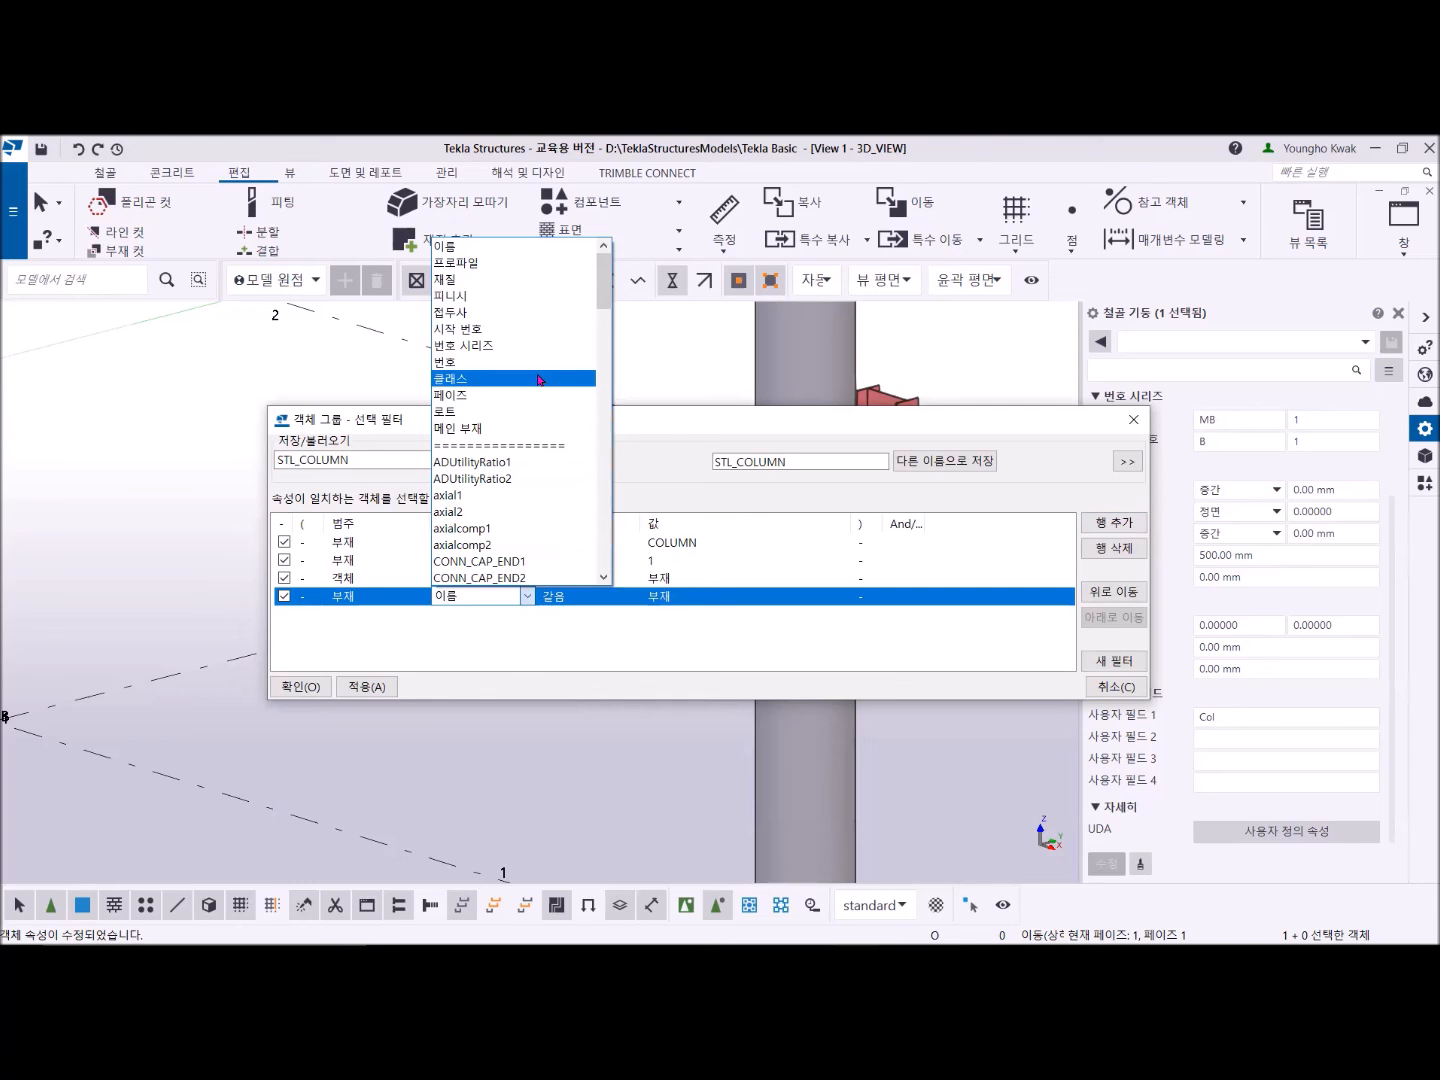
pyautogui.scroll(-8, 539, 381)
pyautogui.scroll(2, 539, 381)
pyautogui.scroll(2, 538, 382)
pyautogui.scroll(-10, 539, 381)
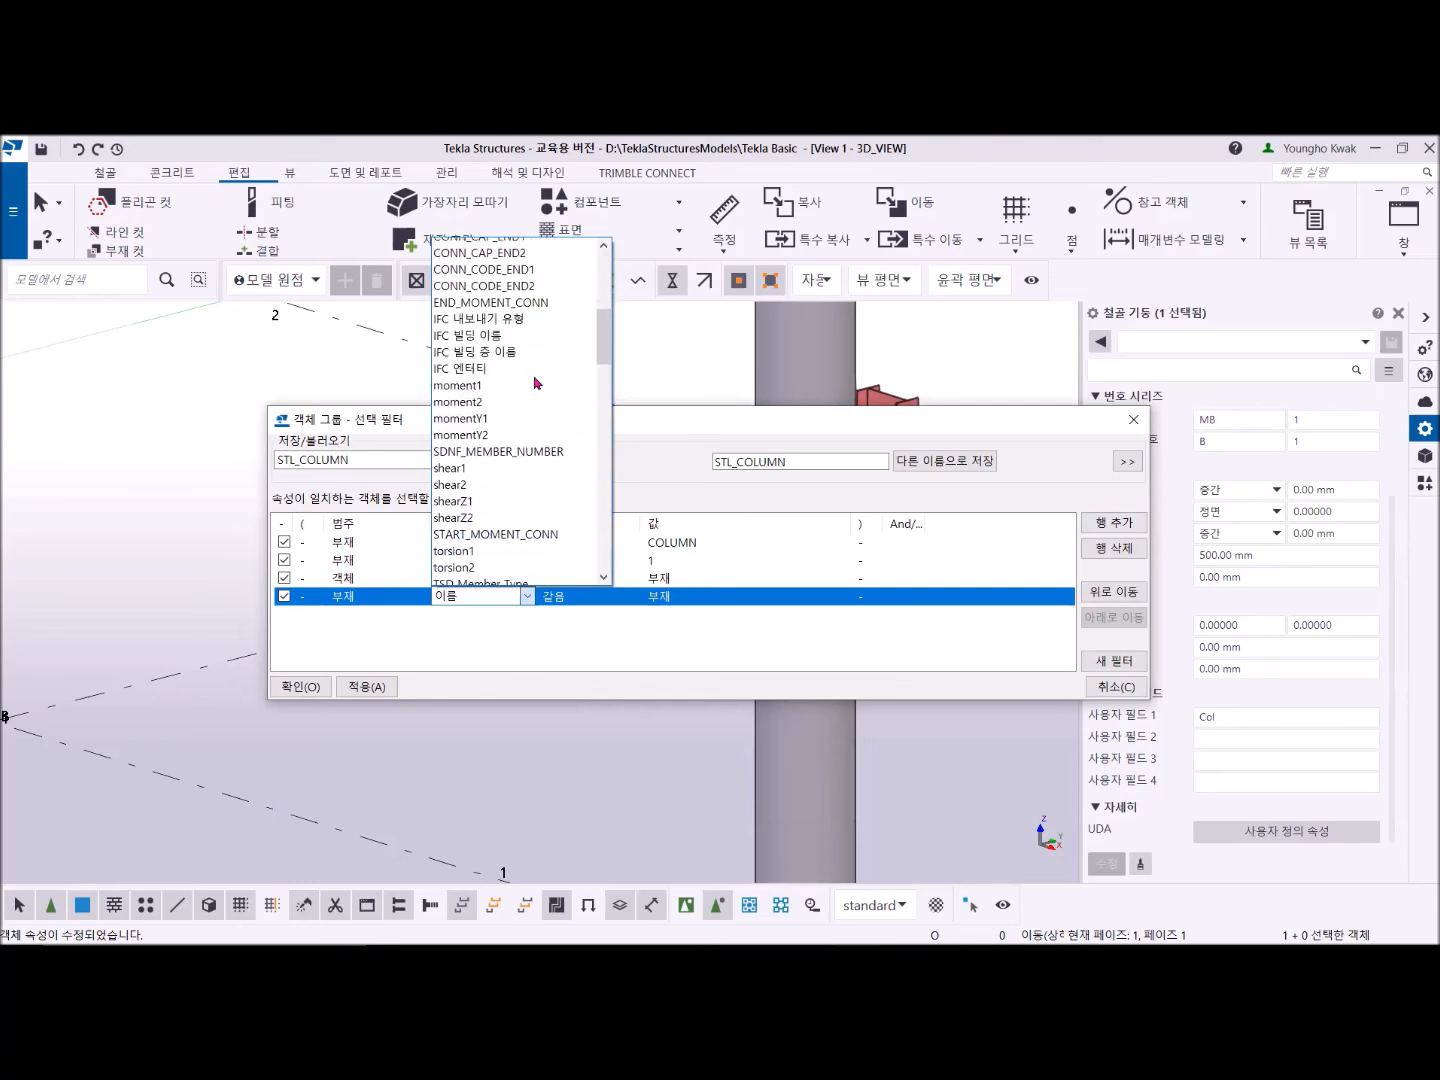
pyautogui.scroll(-3, 539, 383)
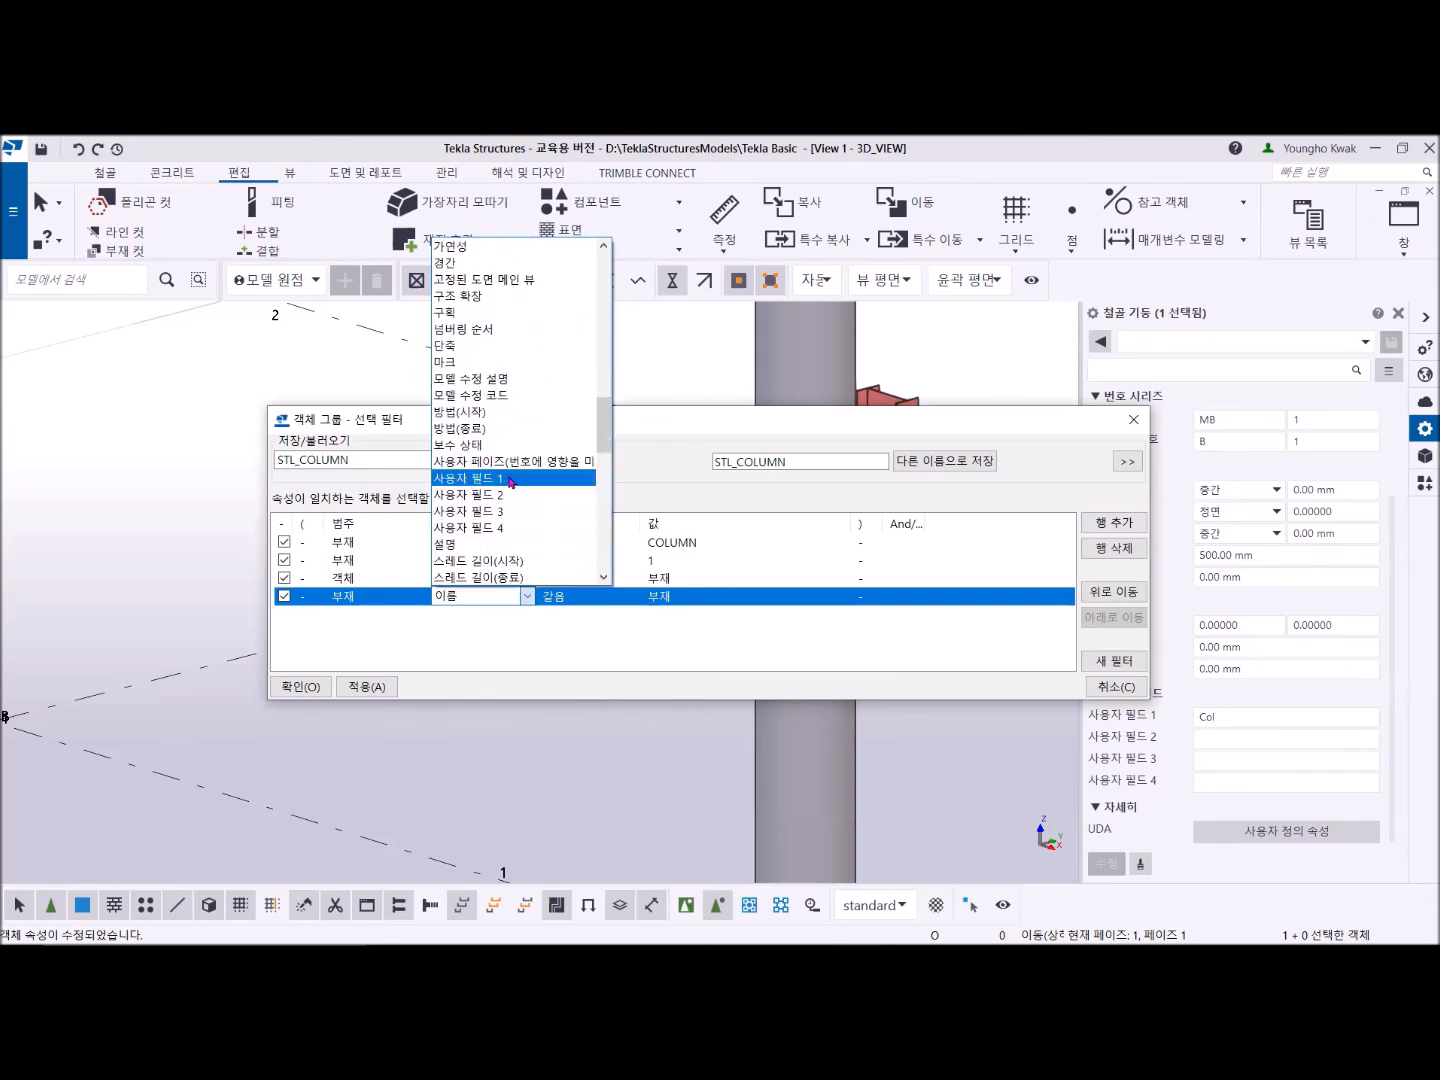
pyautogui.click(511, 482)
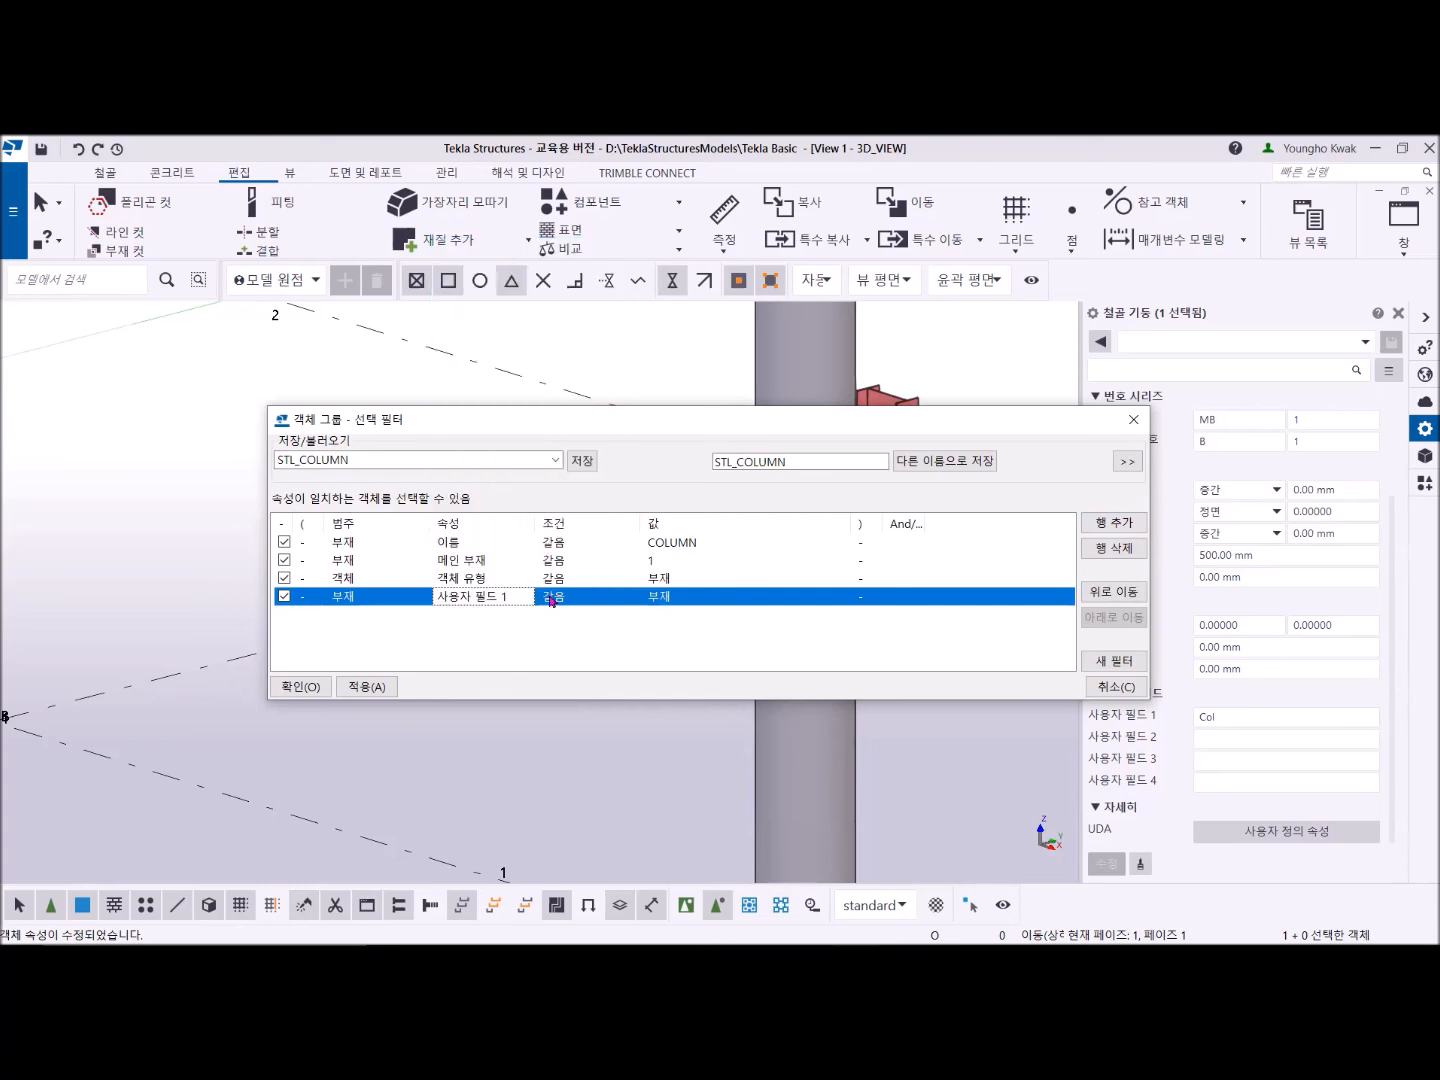
# Step: Set the value of the 사용자 필드 1 row in the selection filter to Col
pyautogui.click(698, 600)
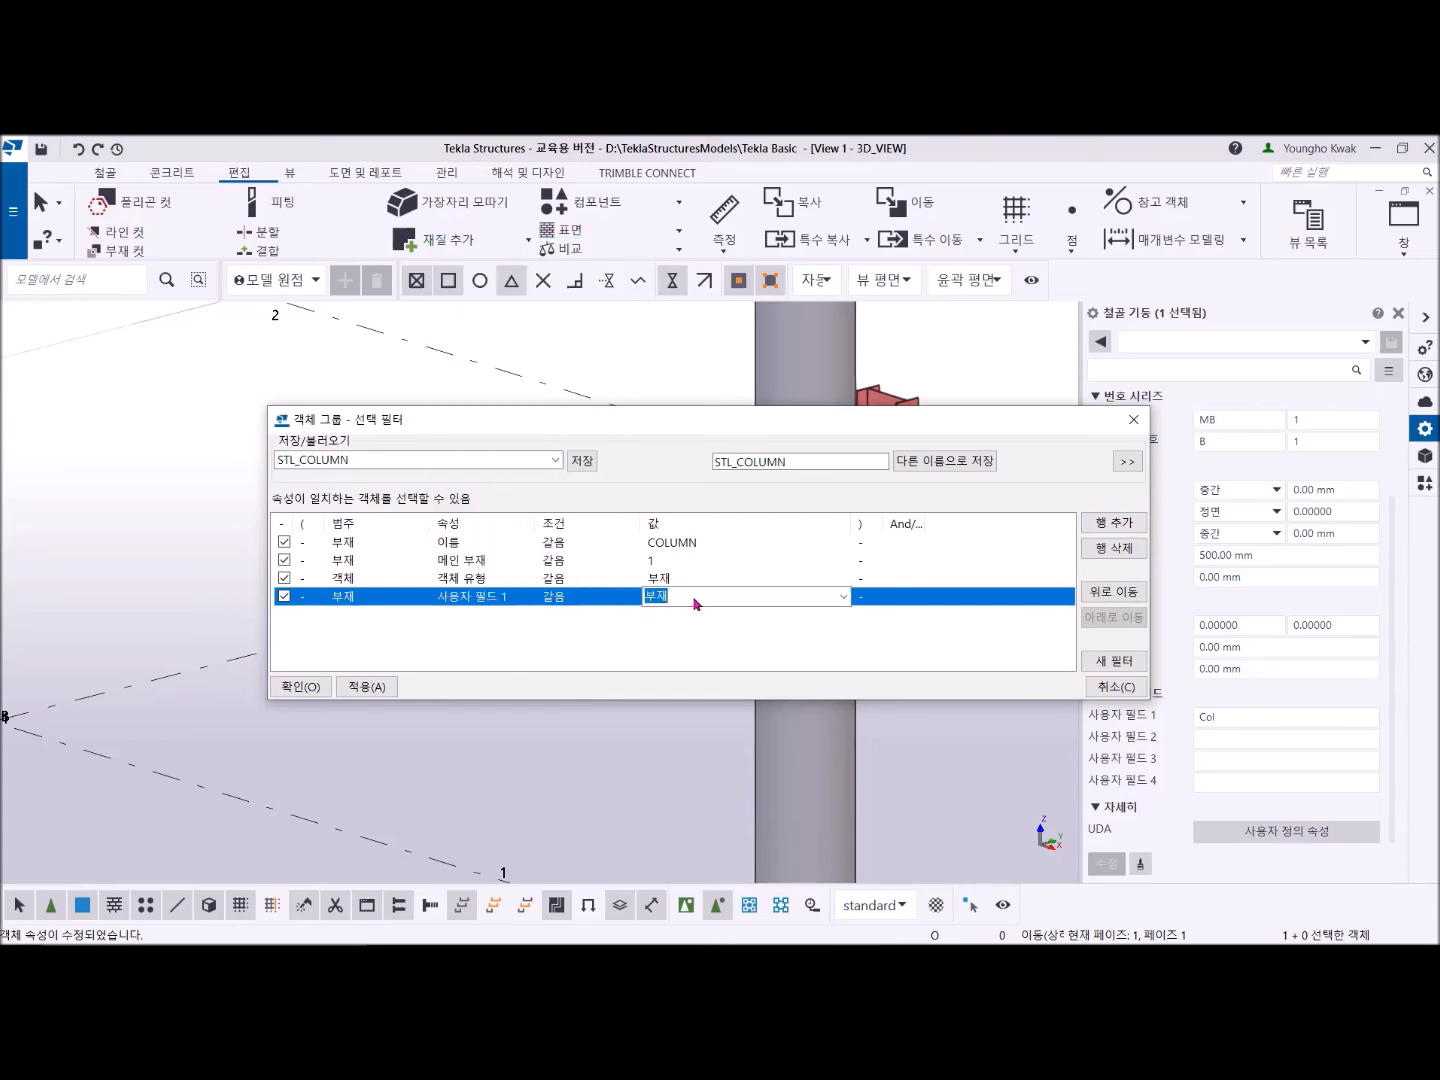
pyautogui.click(843, 596)
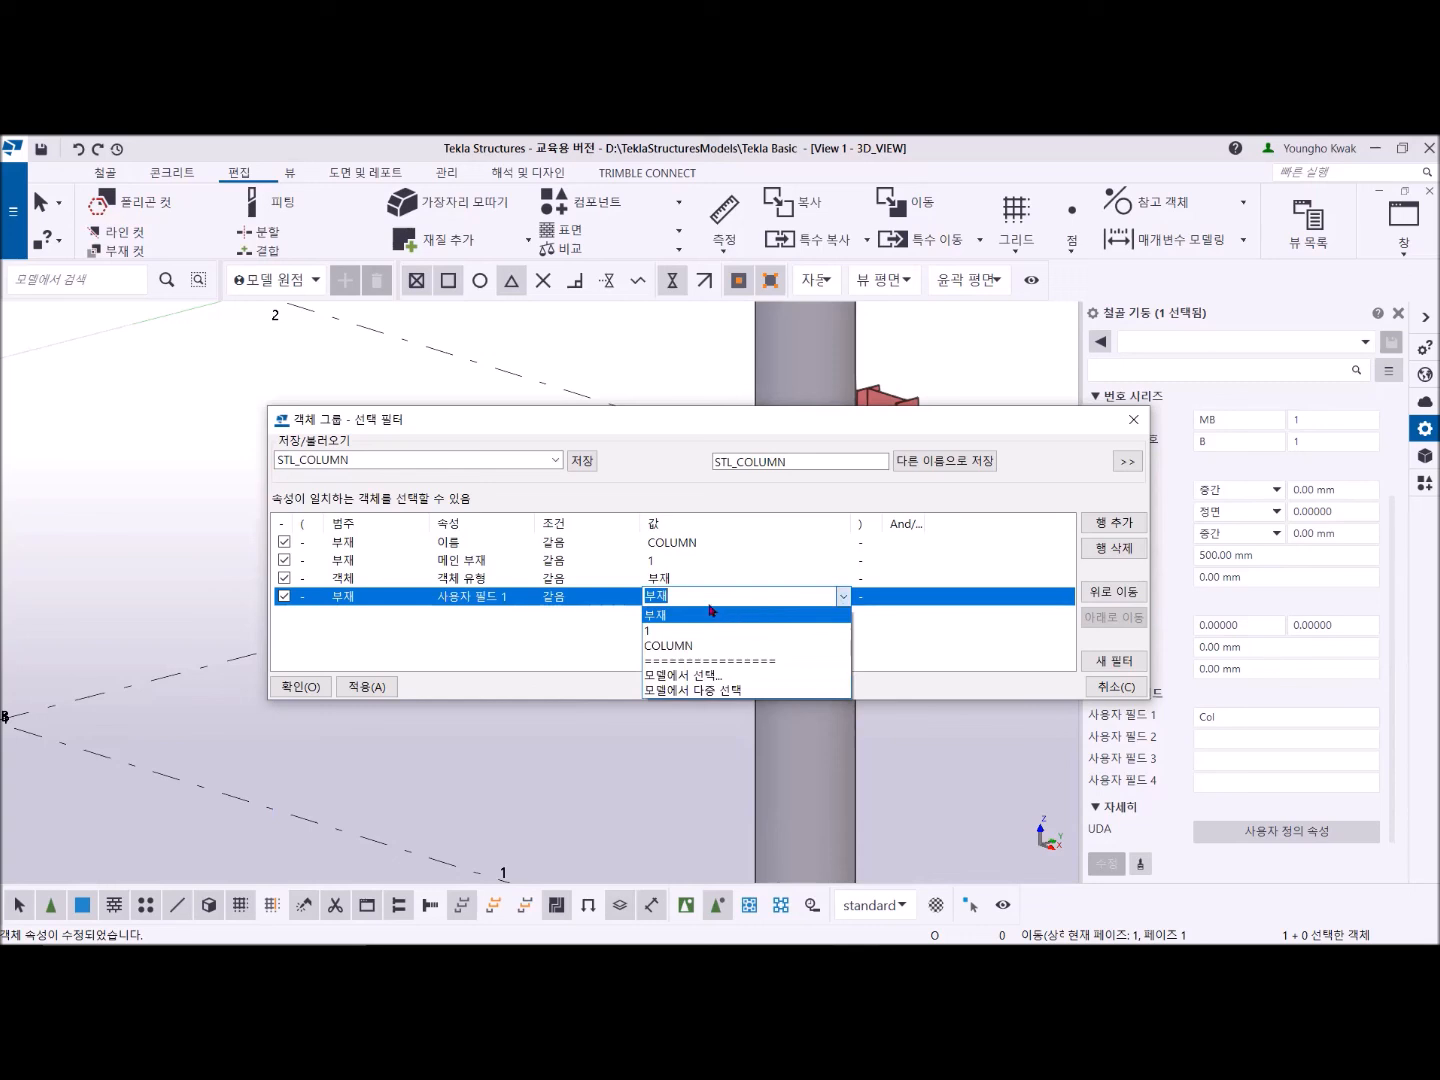
pyautogui.click(722, 598)
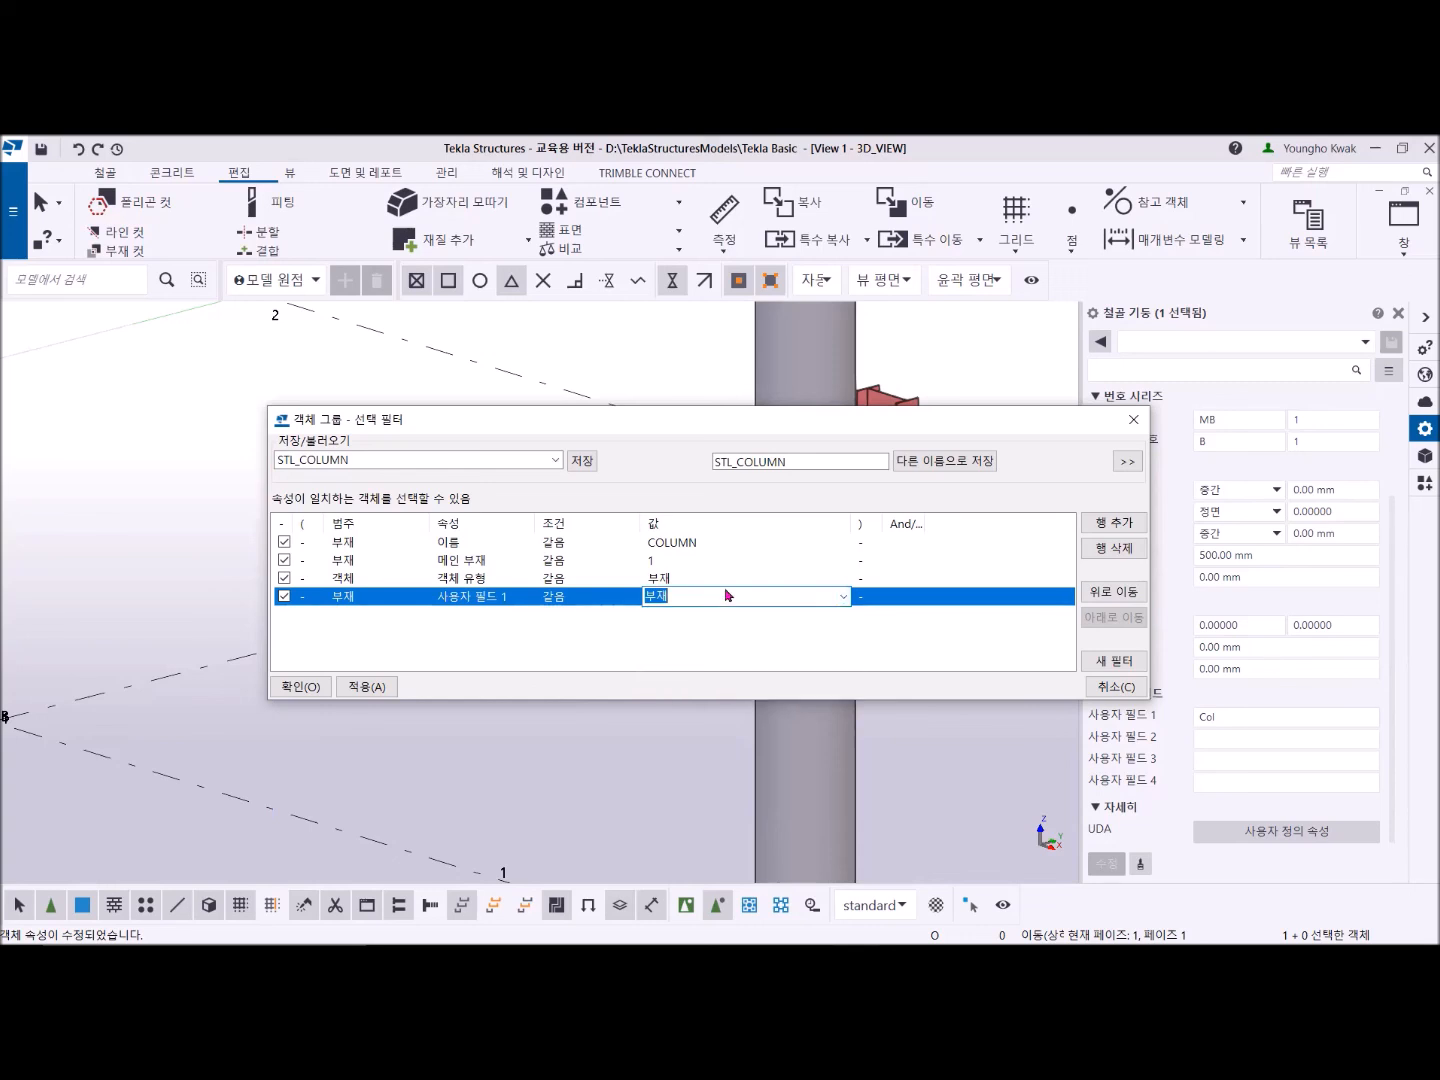
pyautogui.write('Col')
# Step: Save the filter under the new name STL_COLUMN_Col, apply it as the active selection filter, and close the settings
pyautogui.click(806, 459)
pyautogui.click(806, 460)
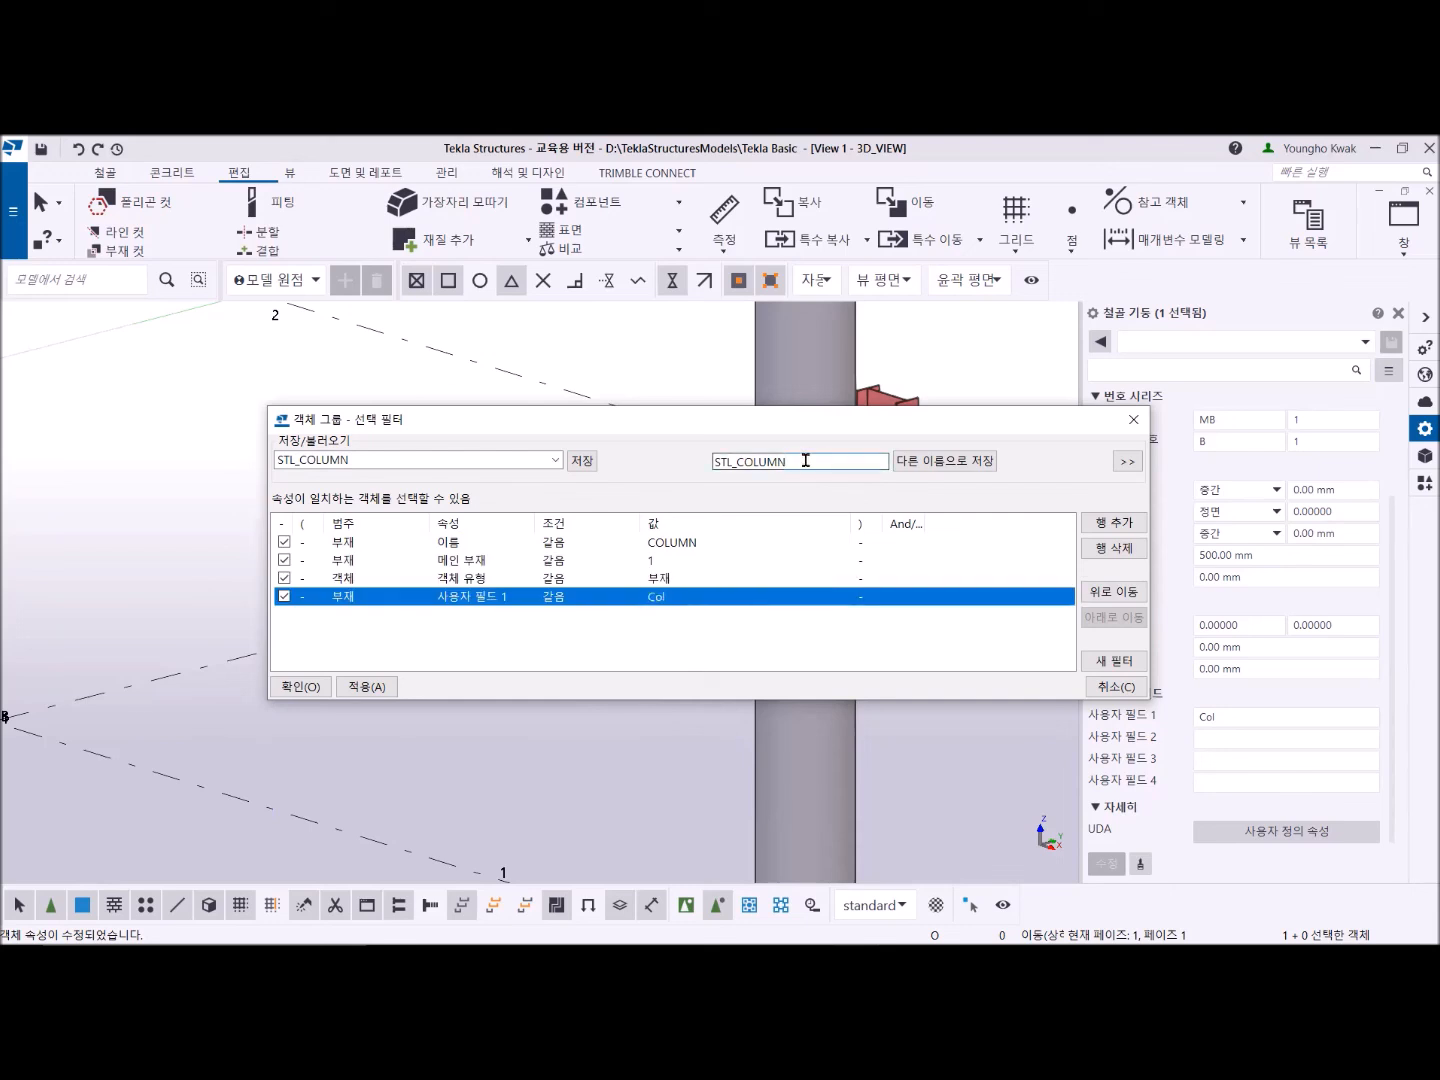
pyautogui.write('_Col')
pyautogui.click(944, 460)
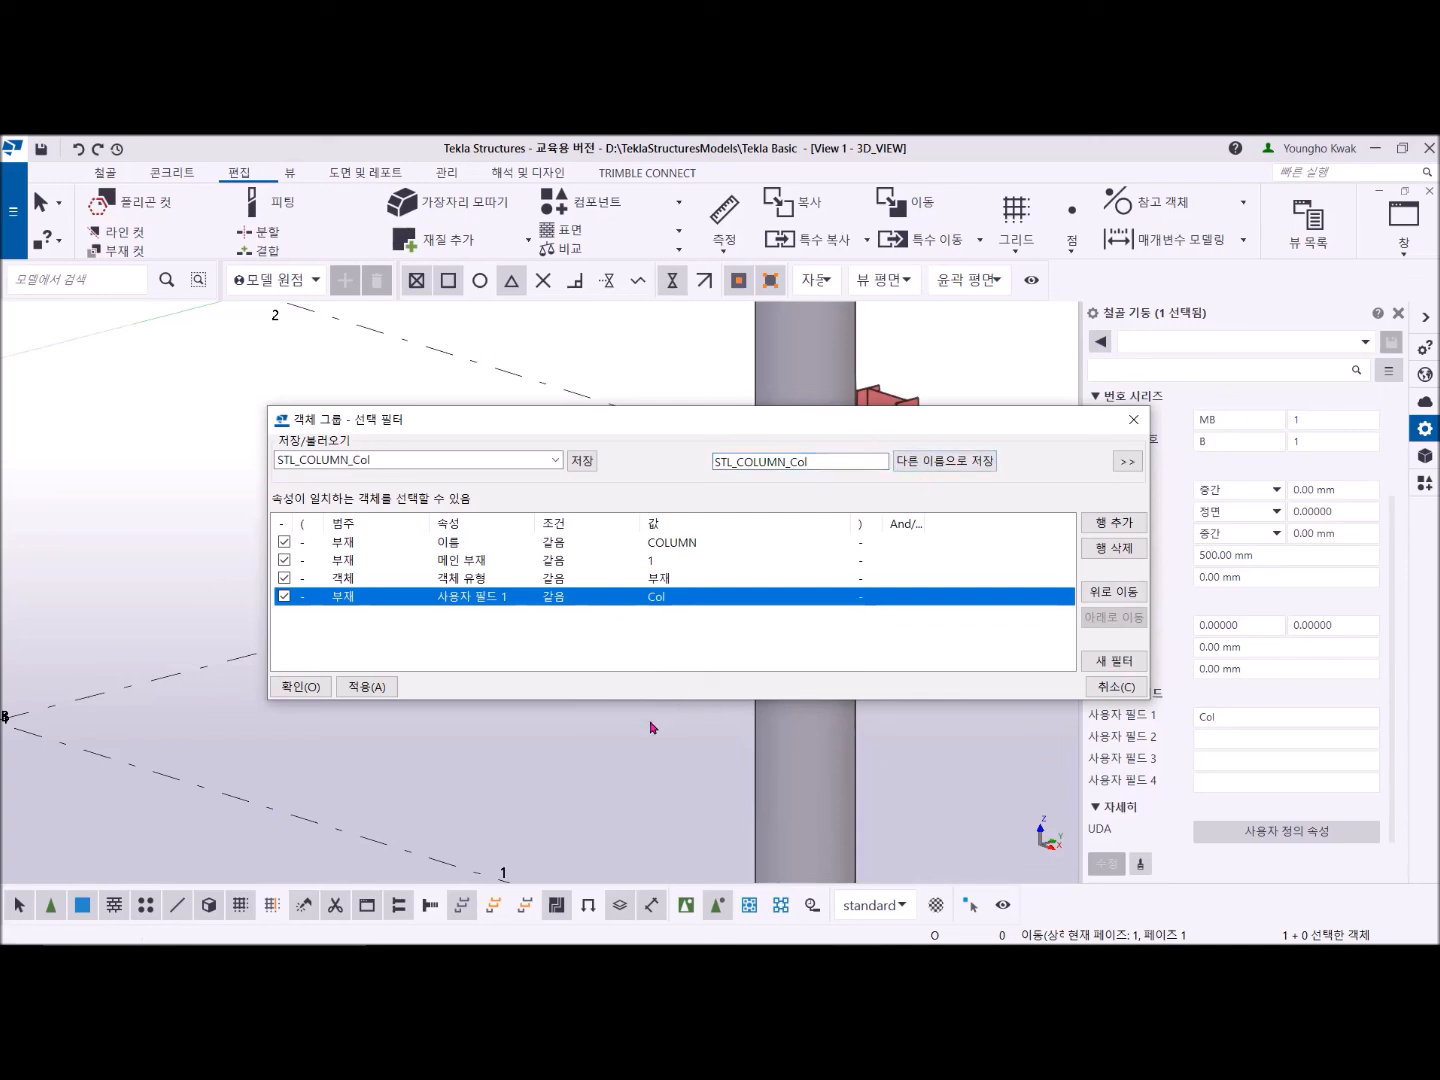
pyautogui.click(368, 690)
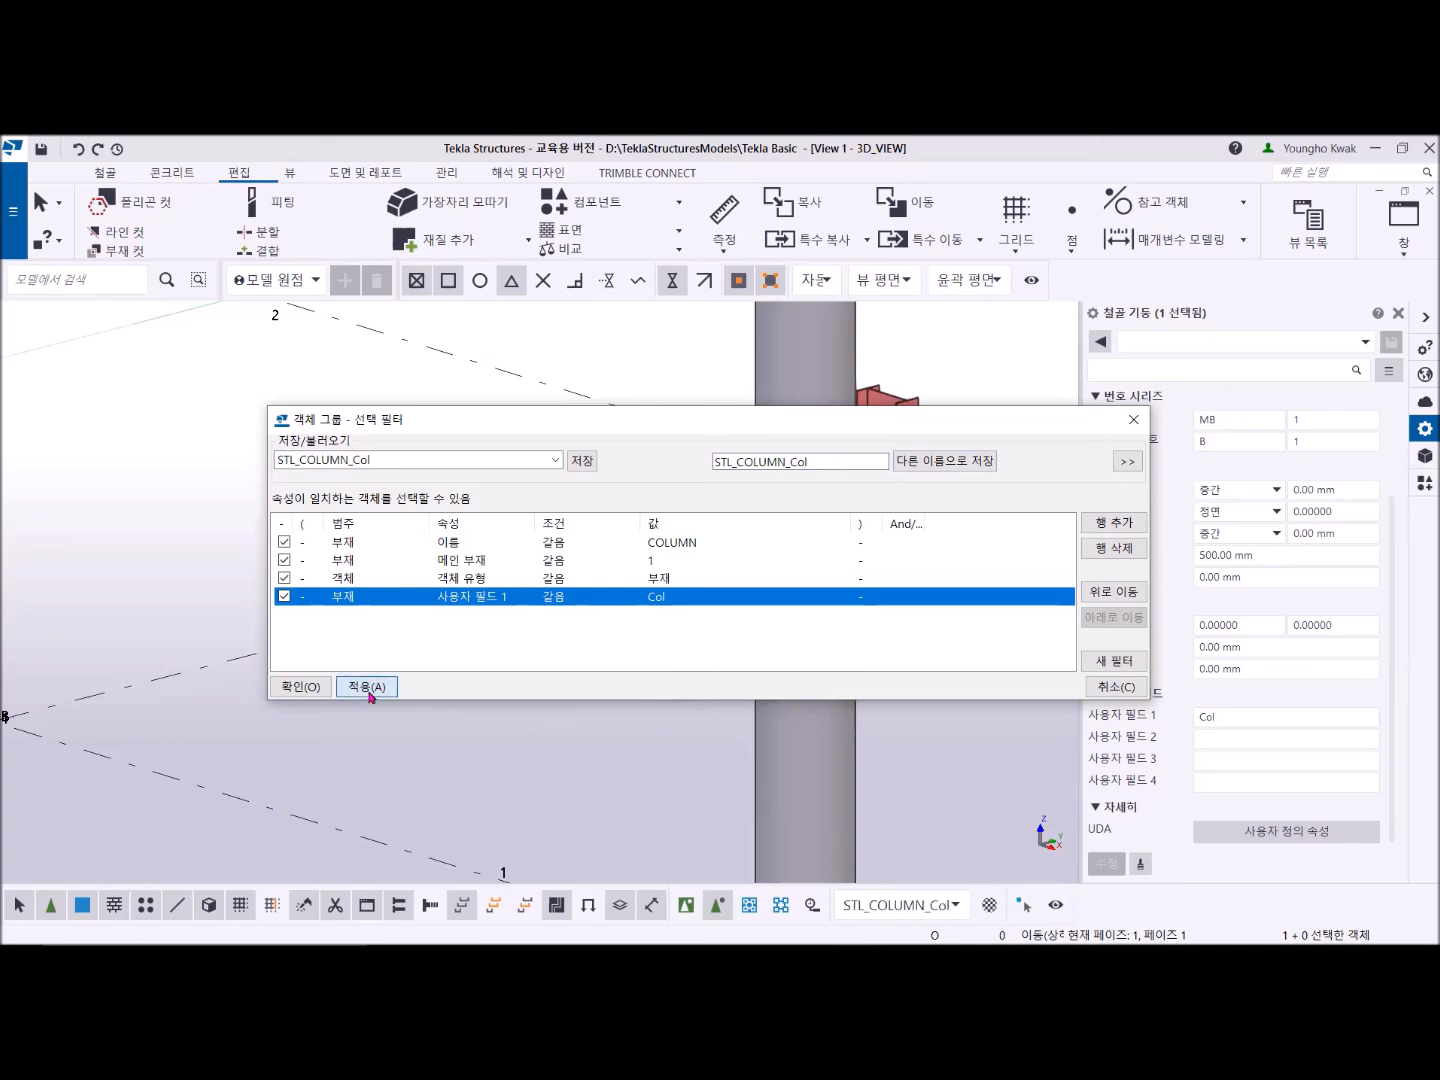
pyautogui.click(311, 689)
# Step: Test the STL_COLUMN_Col filter by selecting the short upright column near grid line B
pyautogui.scroll(-2, 399, 734)
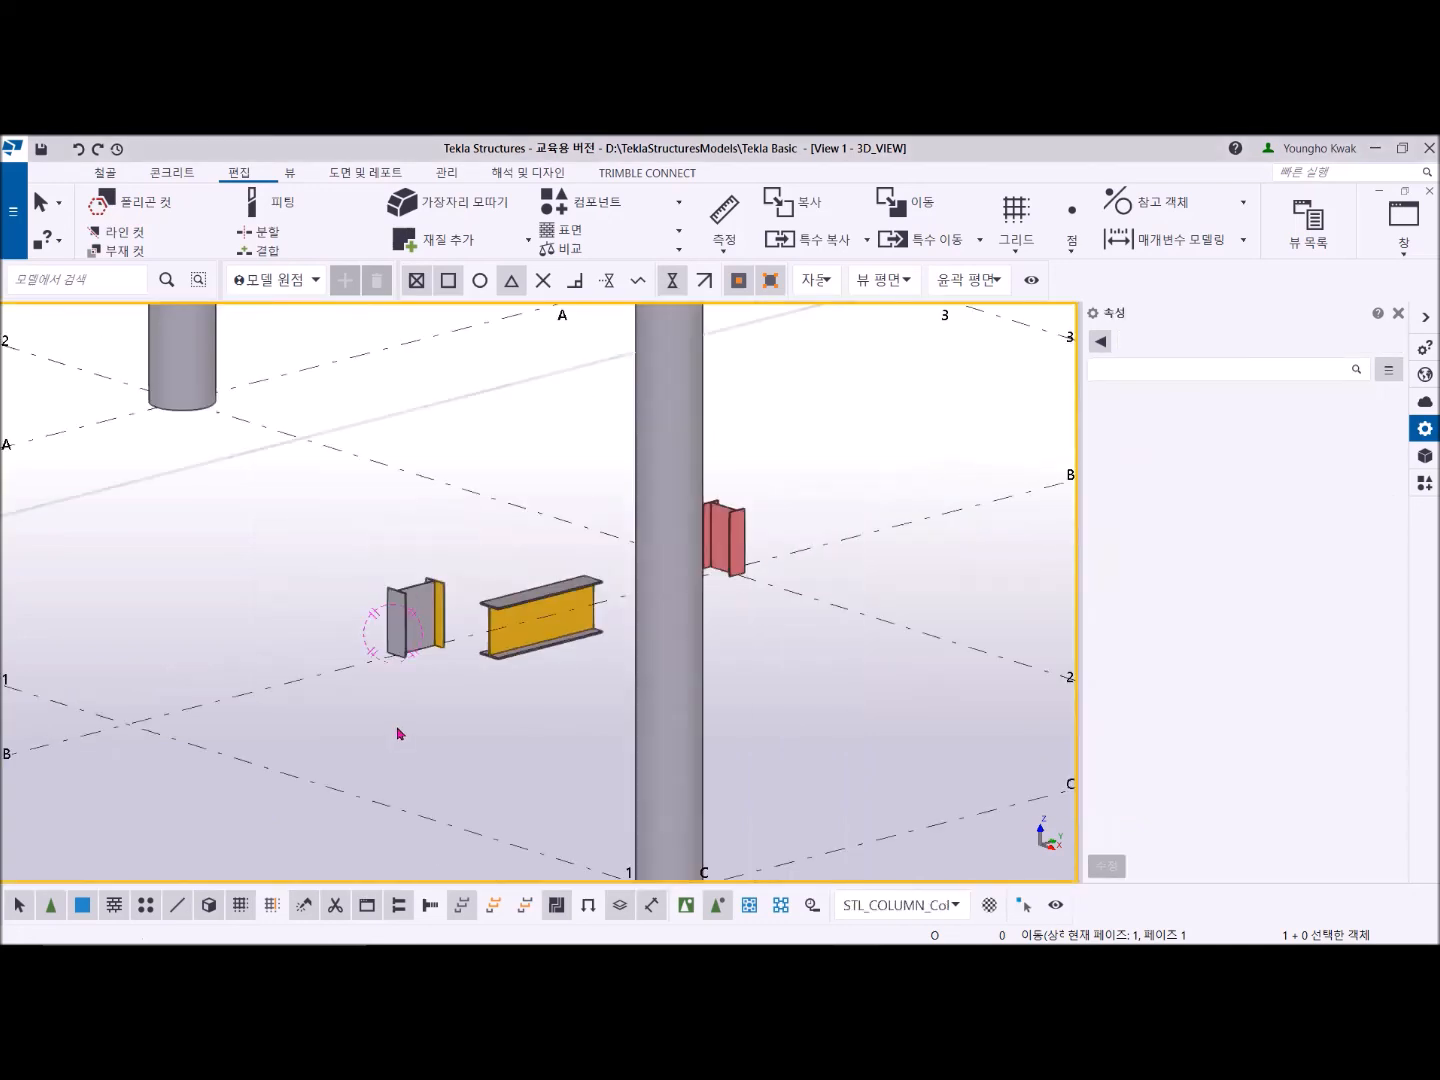
pyautogui.scroll(-3, 440, 730)
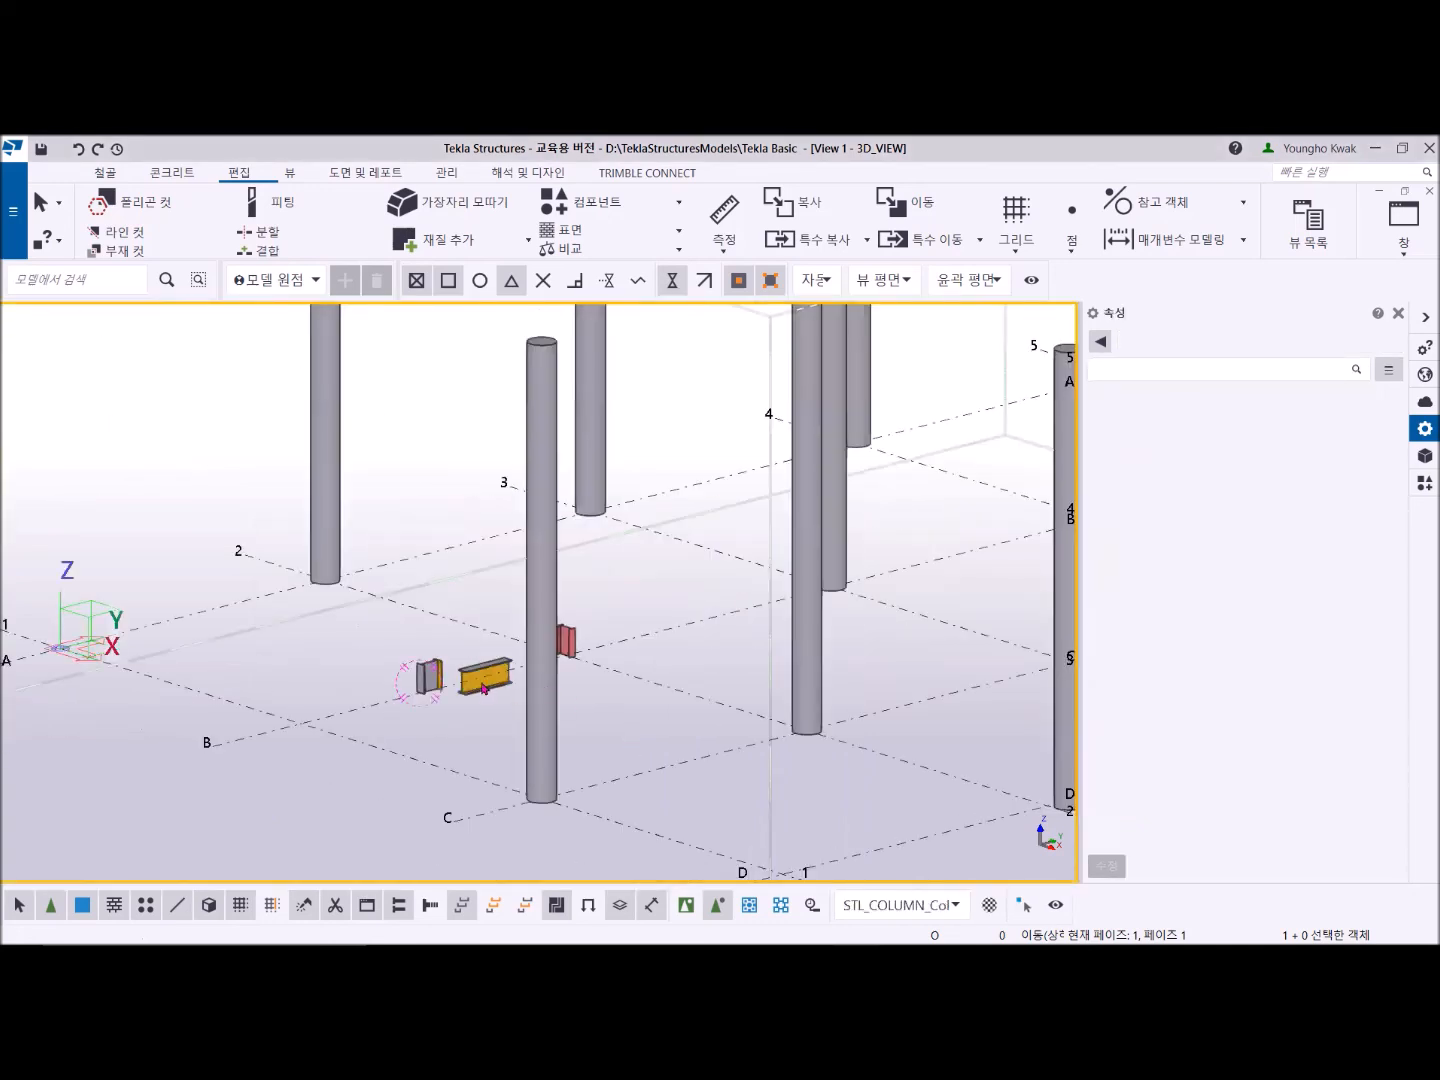
pyautogui.scroll(3, 484, 689)
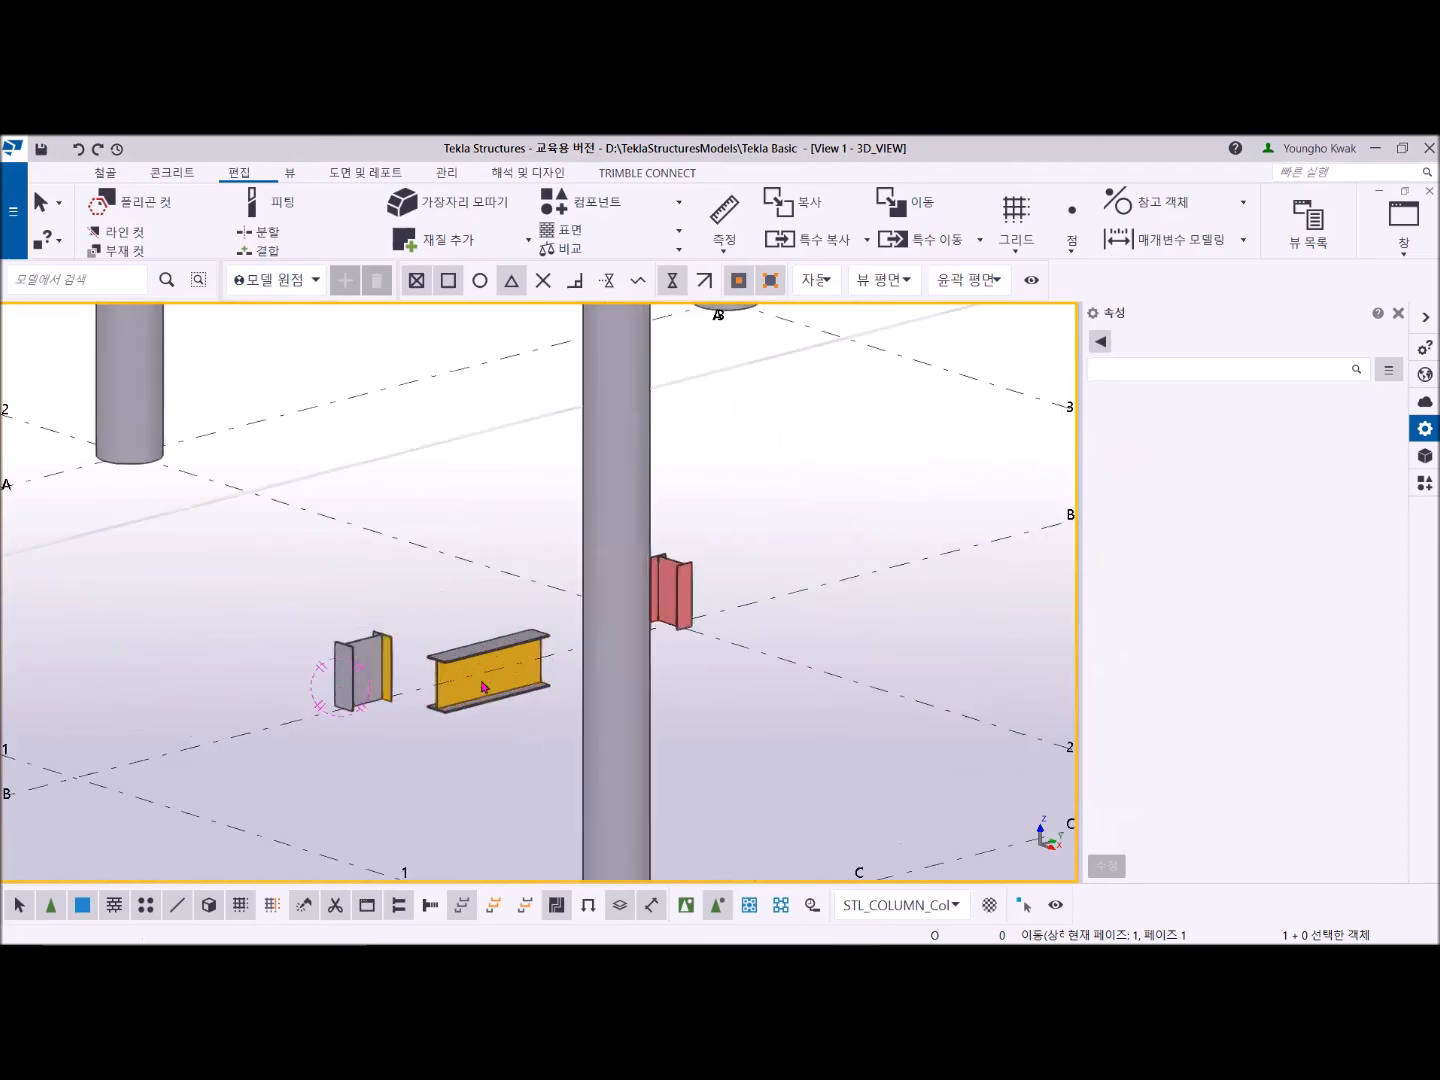
pyautogui.click(352, 653)
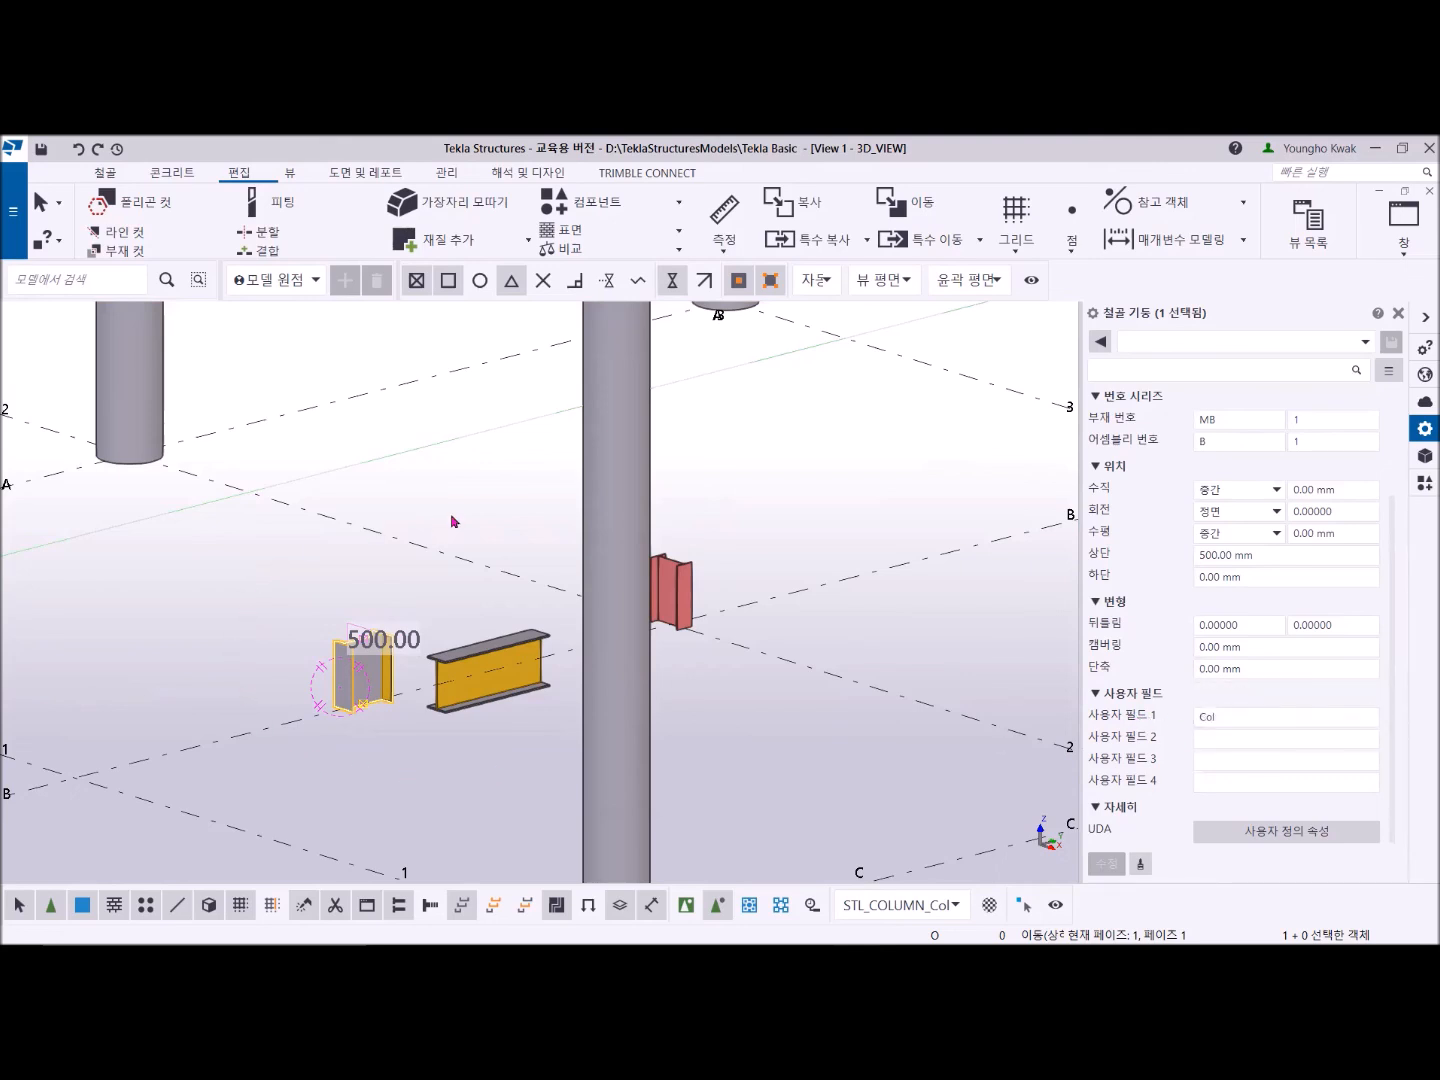
pyautogui.scroll(-5, 567, 697)
pyautogui.click(663, 715)
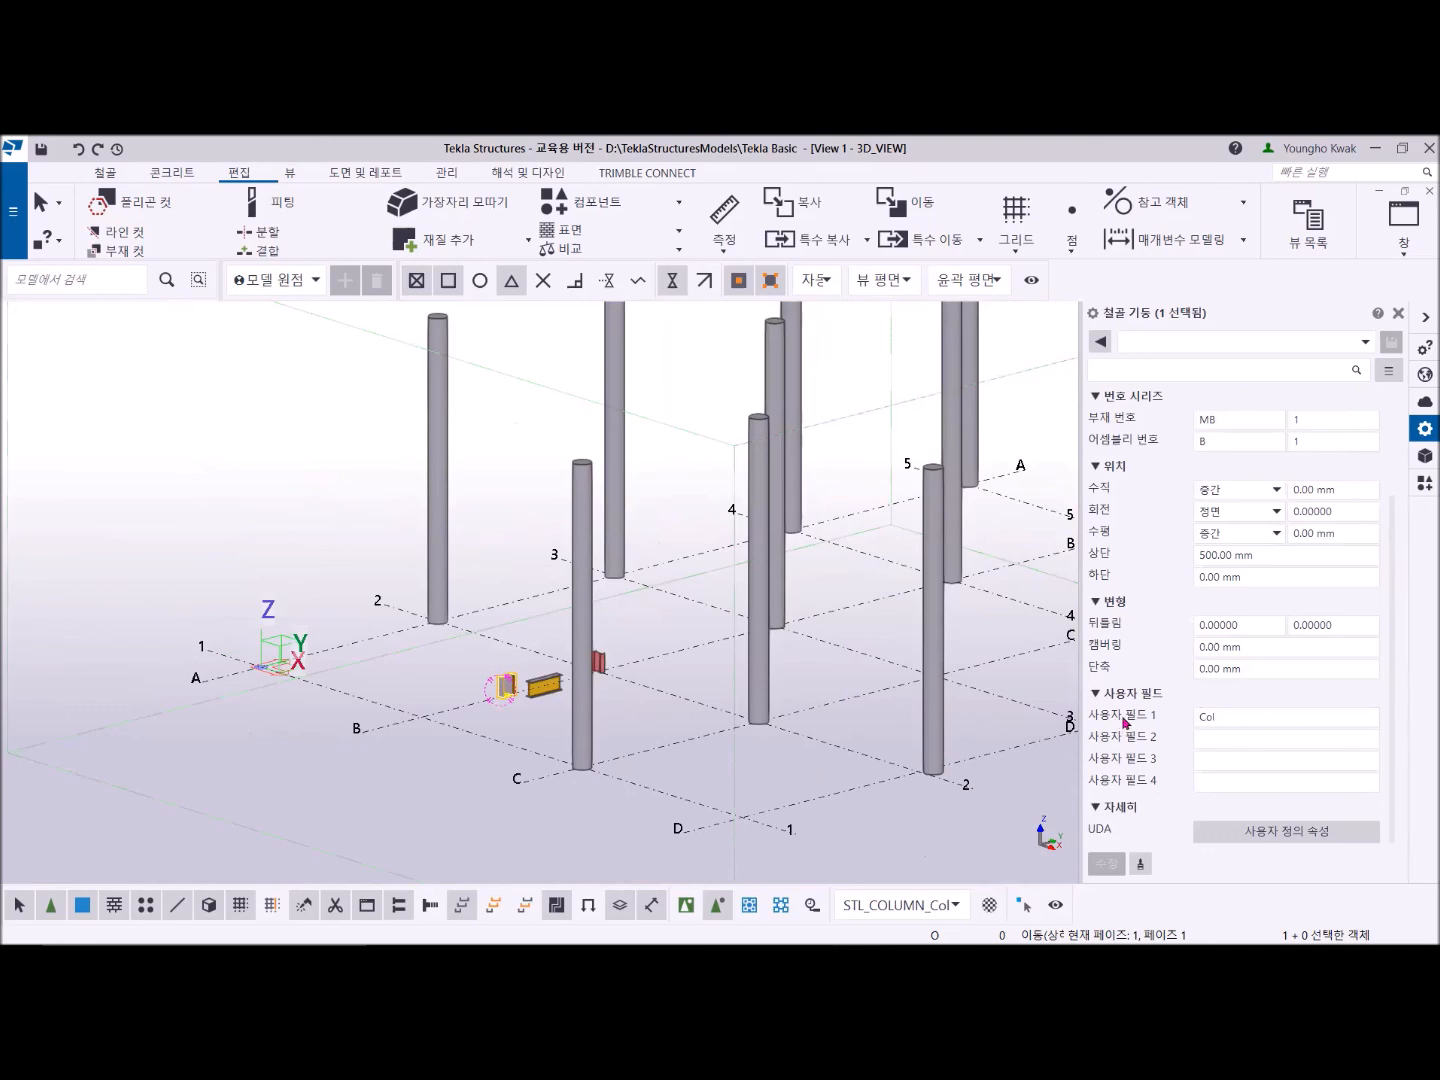
# Step: Review the conditions of the STL_COLUMN_Col filter, close its settings, and switch the active selection filter to standard
pyautogui.hotkey('ctrl', 'g')
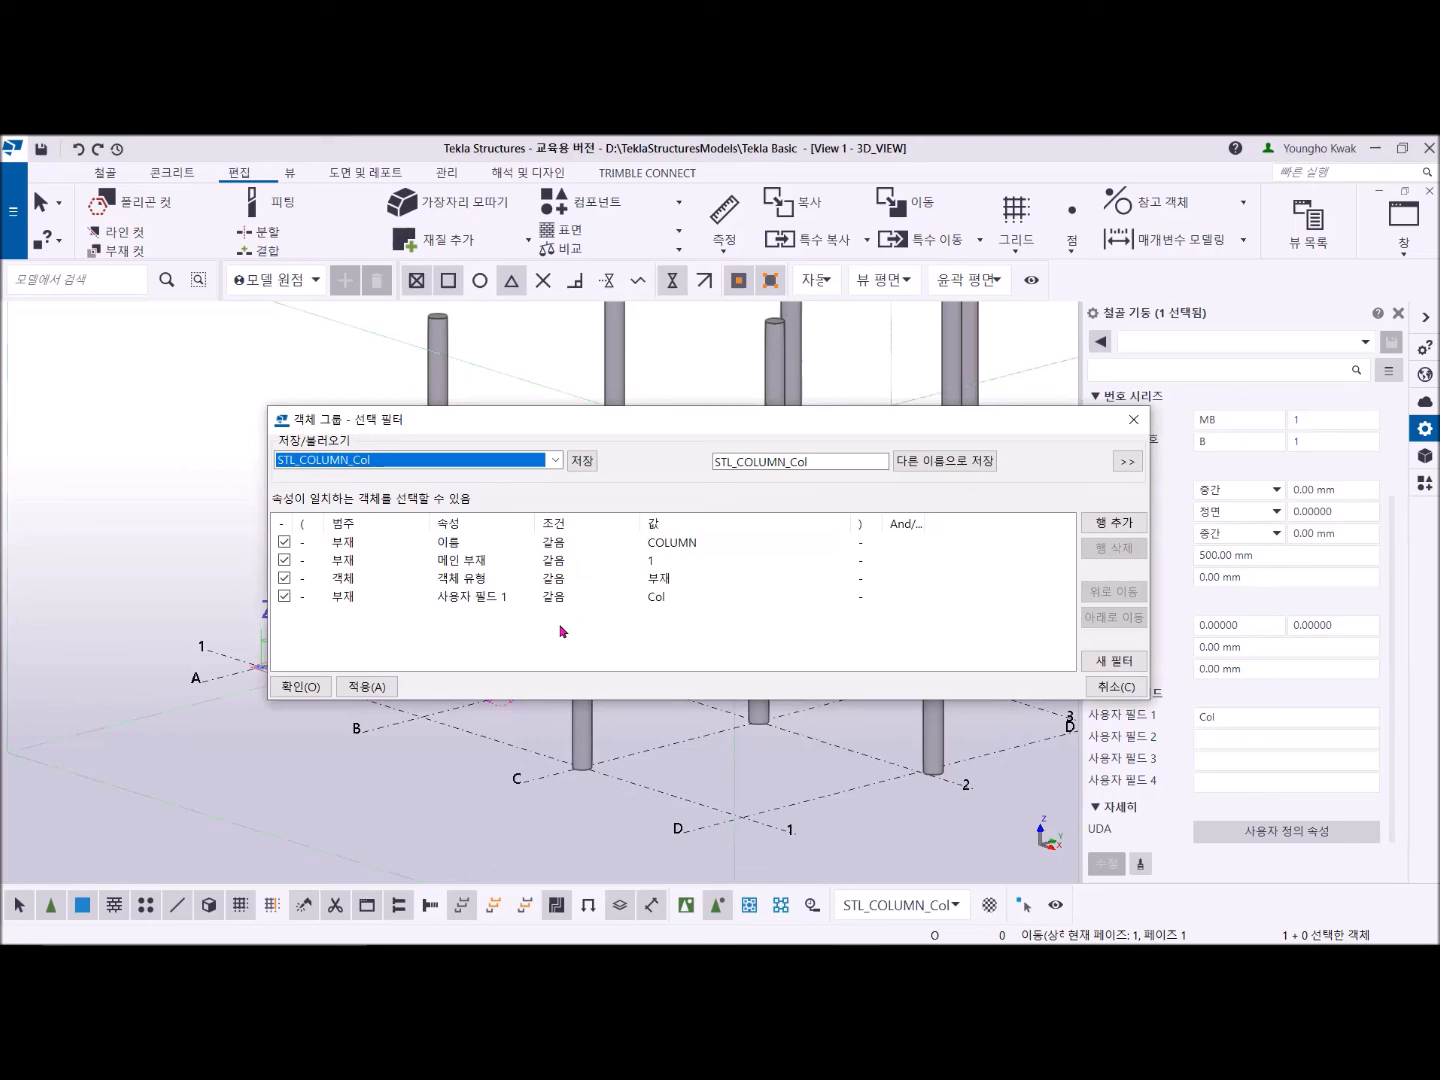
pyautogui.click(1133, 421)
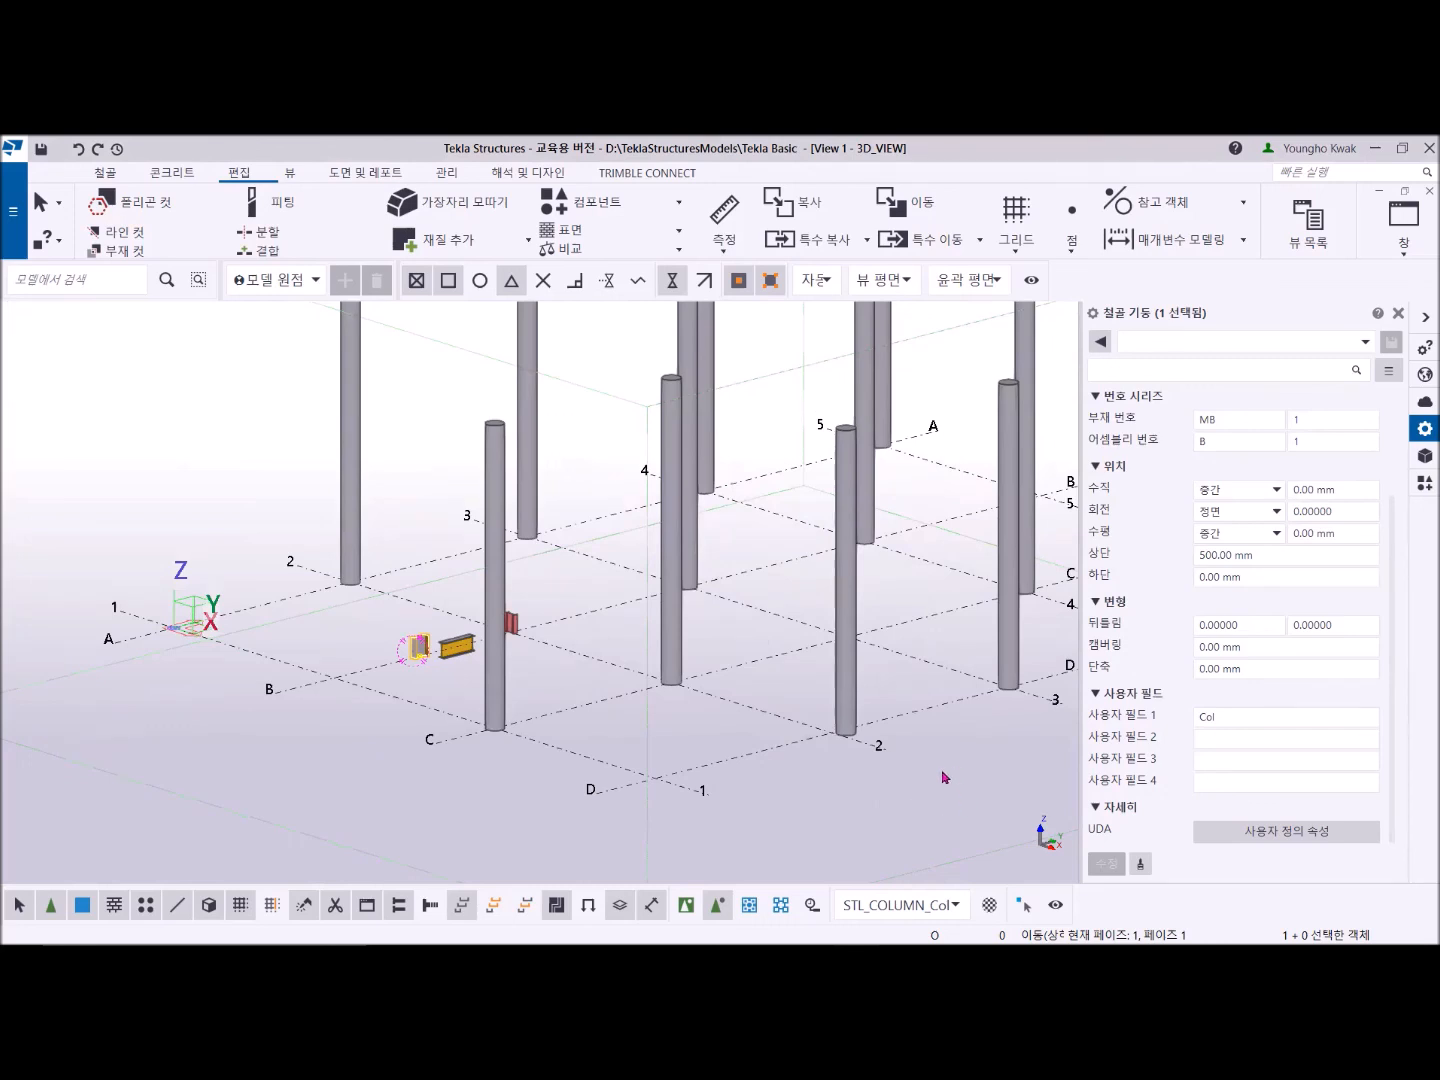
pyautogui.click(959, 905)
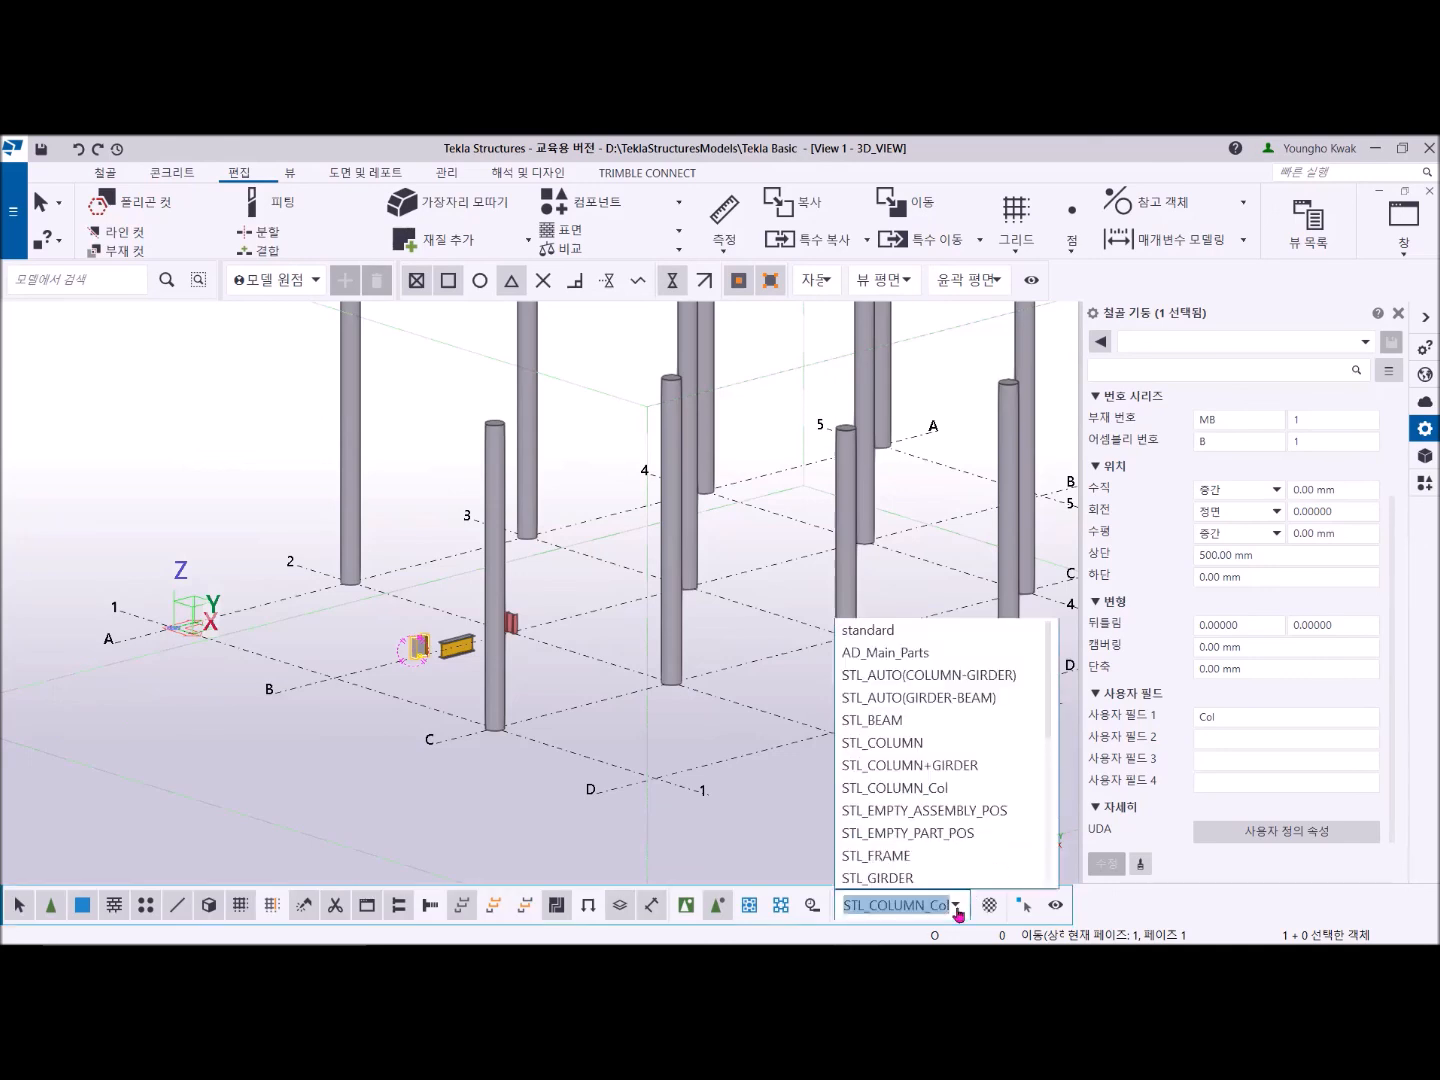
pyautogui.click(868, 631)
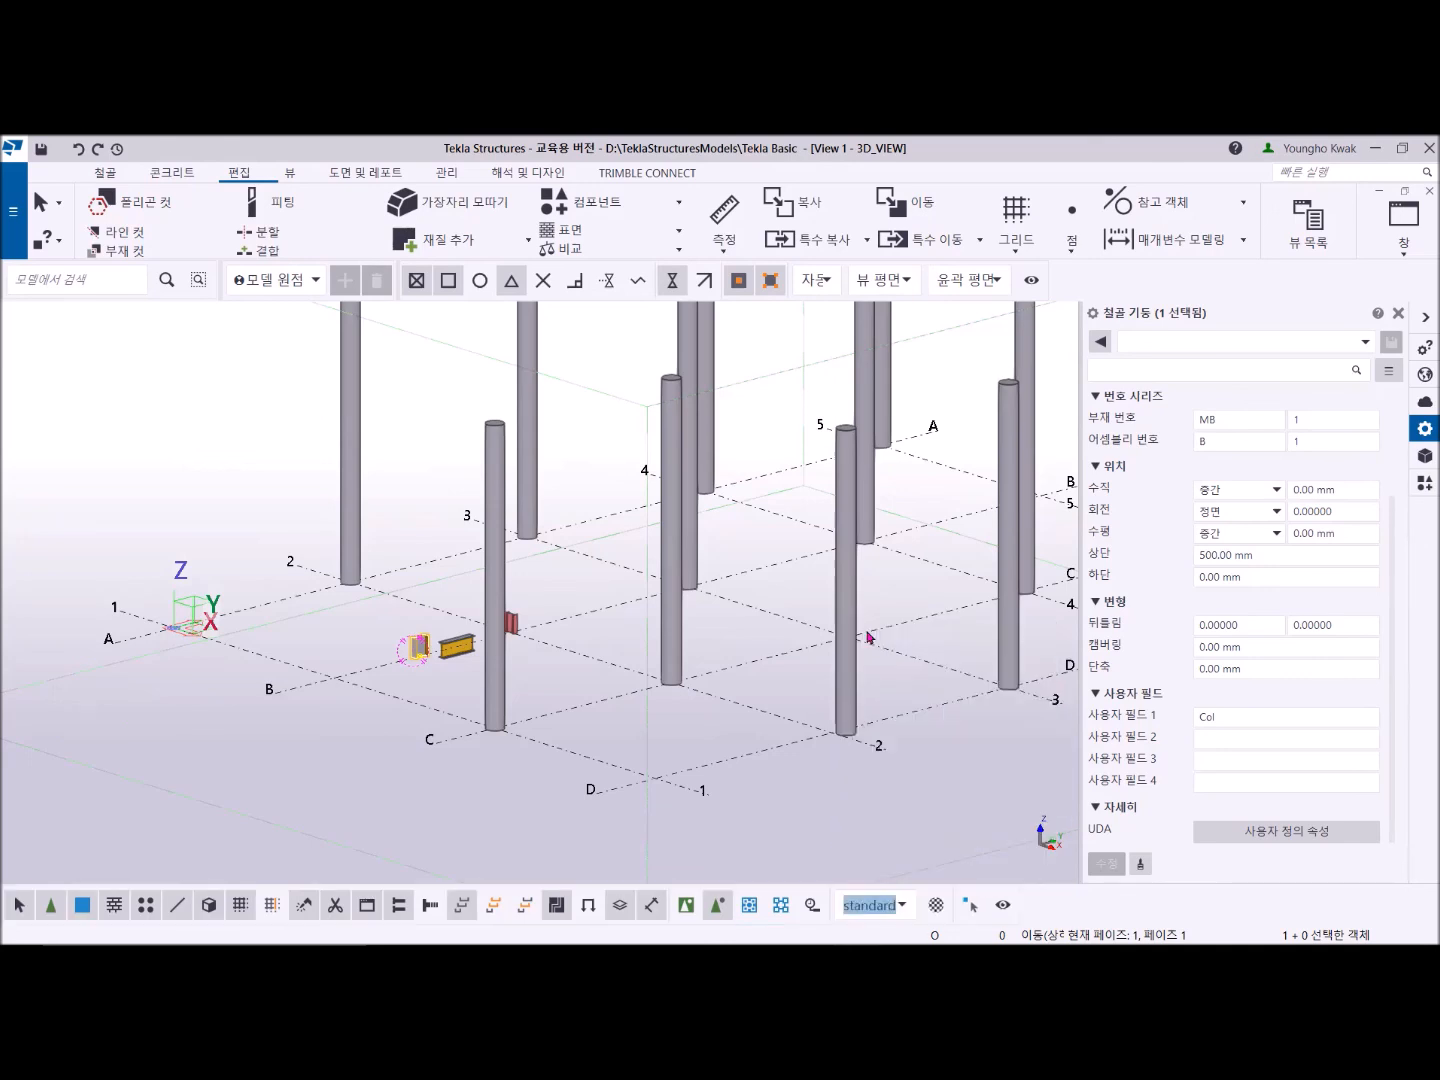
# Step: Clear the selection and select several tall round columns one at a time to check their steel column properties
pyautogui.click(656, 720)
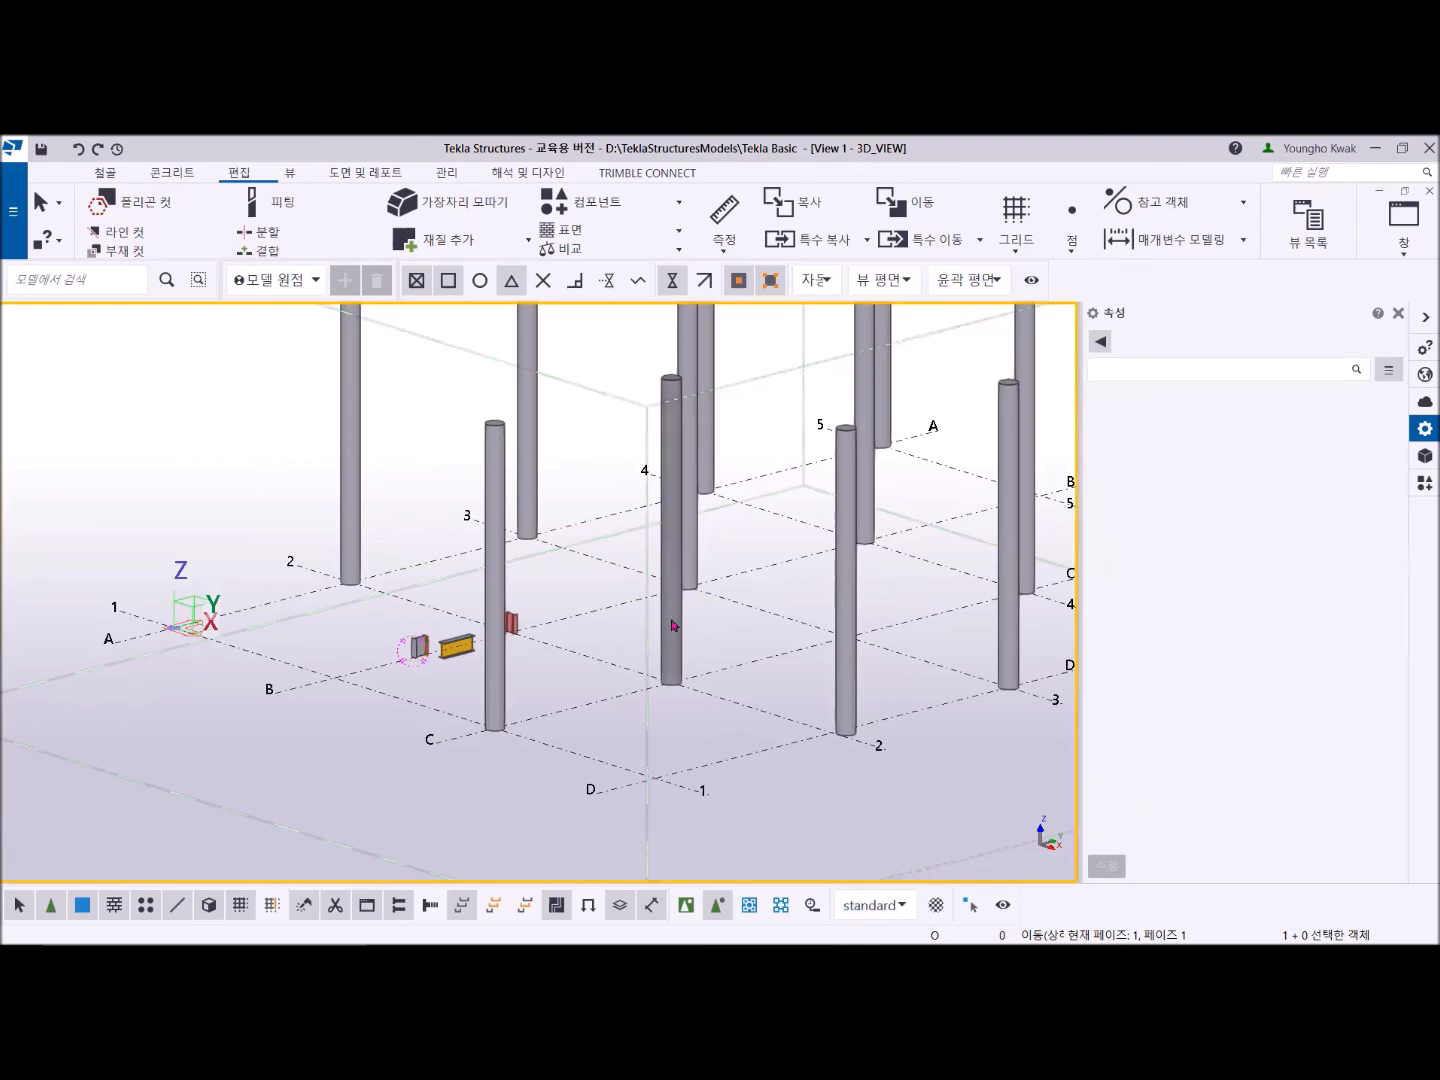
pyautogui.click(679, 620)
pyautogui.click(494, 509)
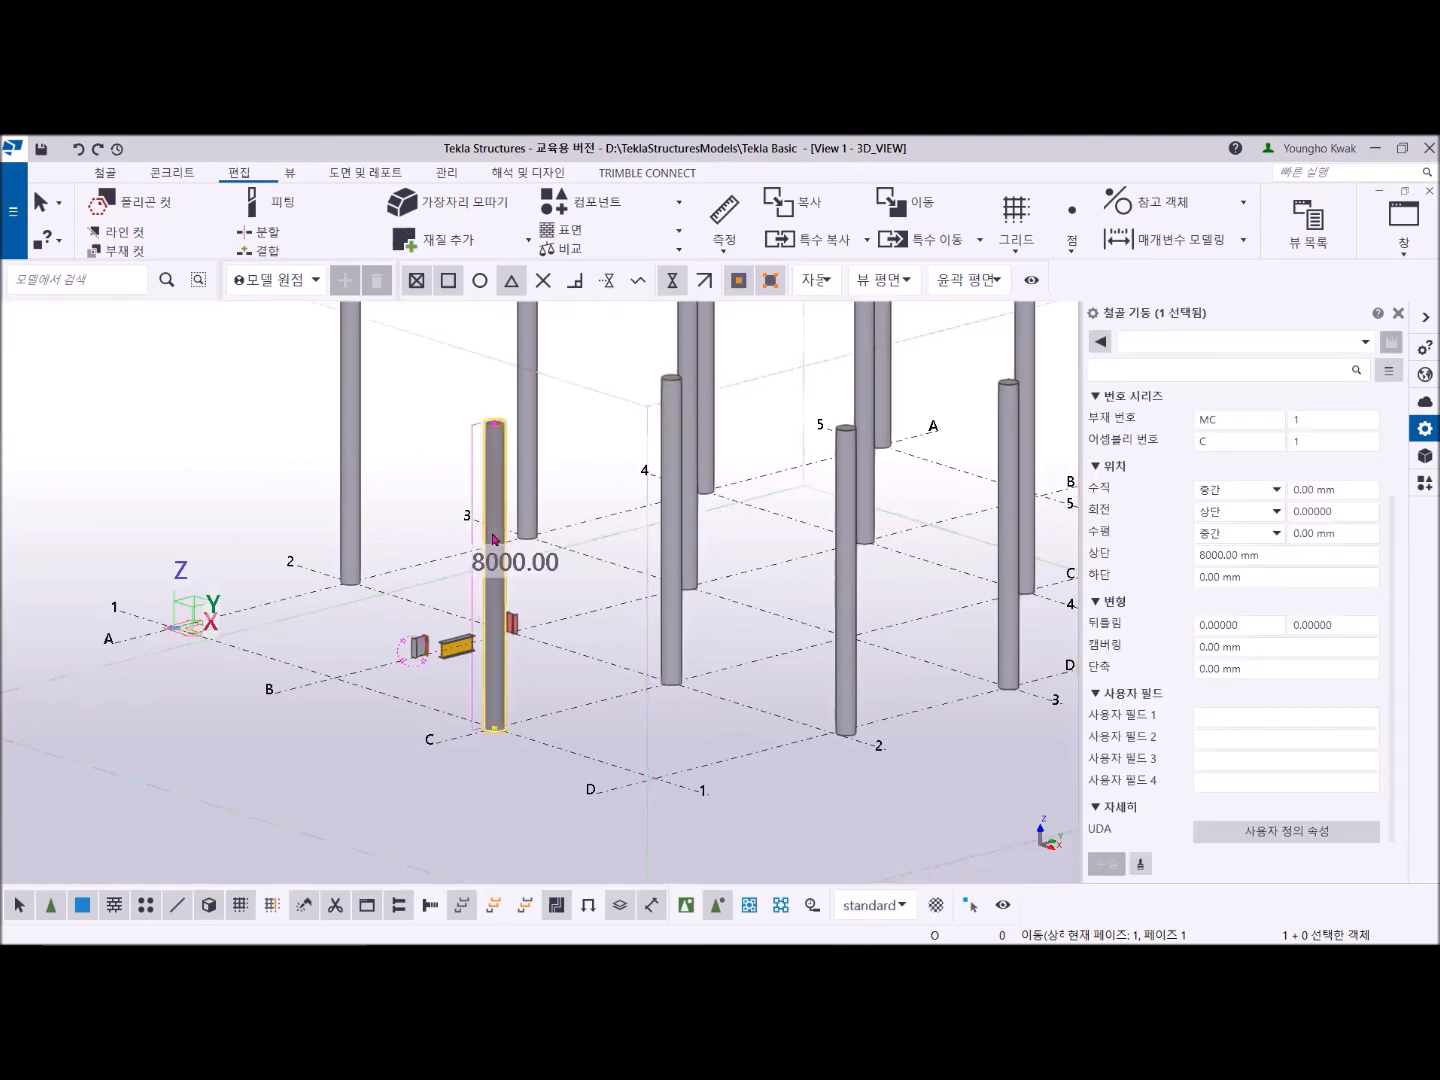
pyautogui.click(350, 423)
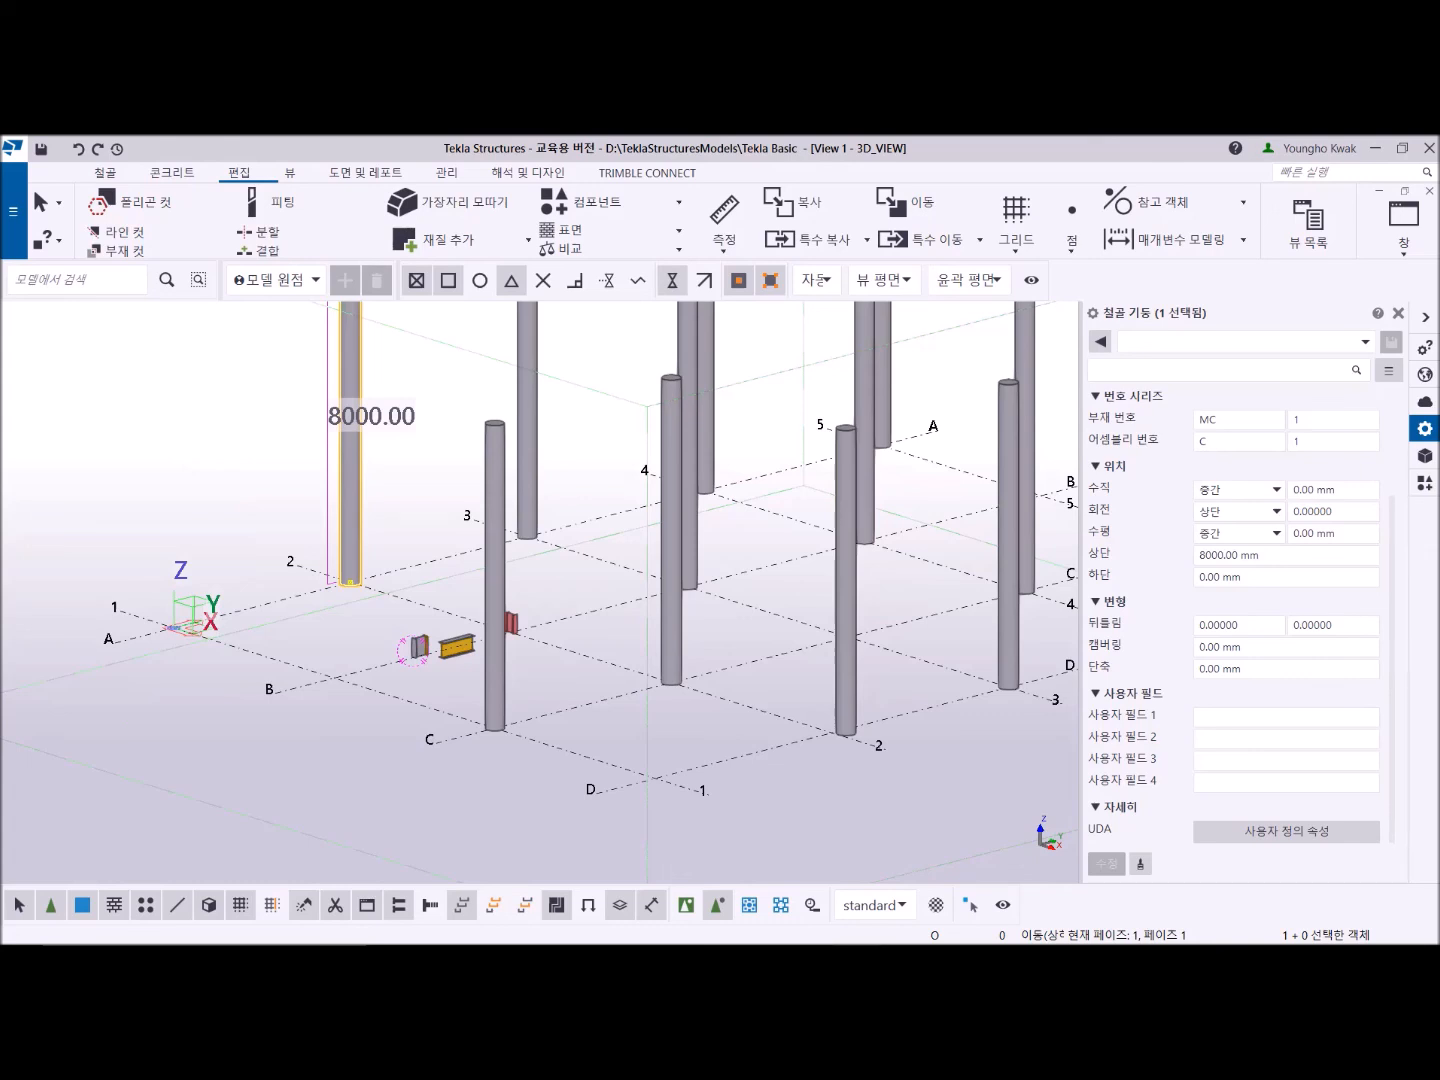
# Step: Place a concrete column (콘크리트 기둥) at the intersection of grid lines B and 1, and end the command
pyautogui.click(172, 174)
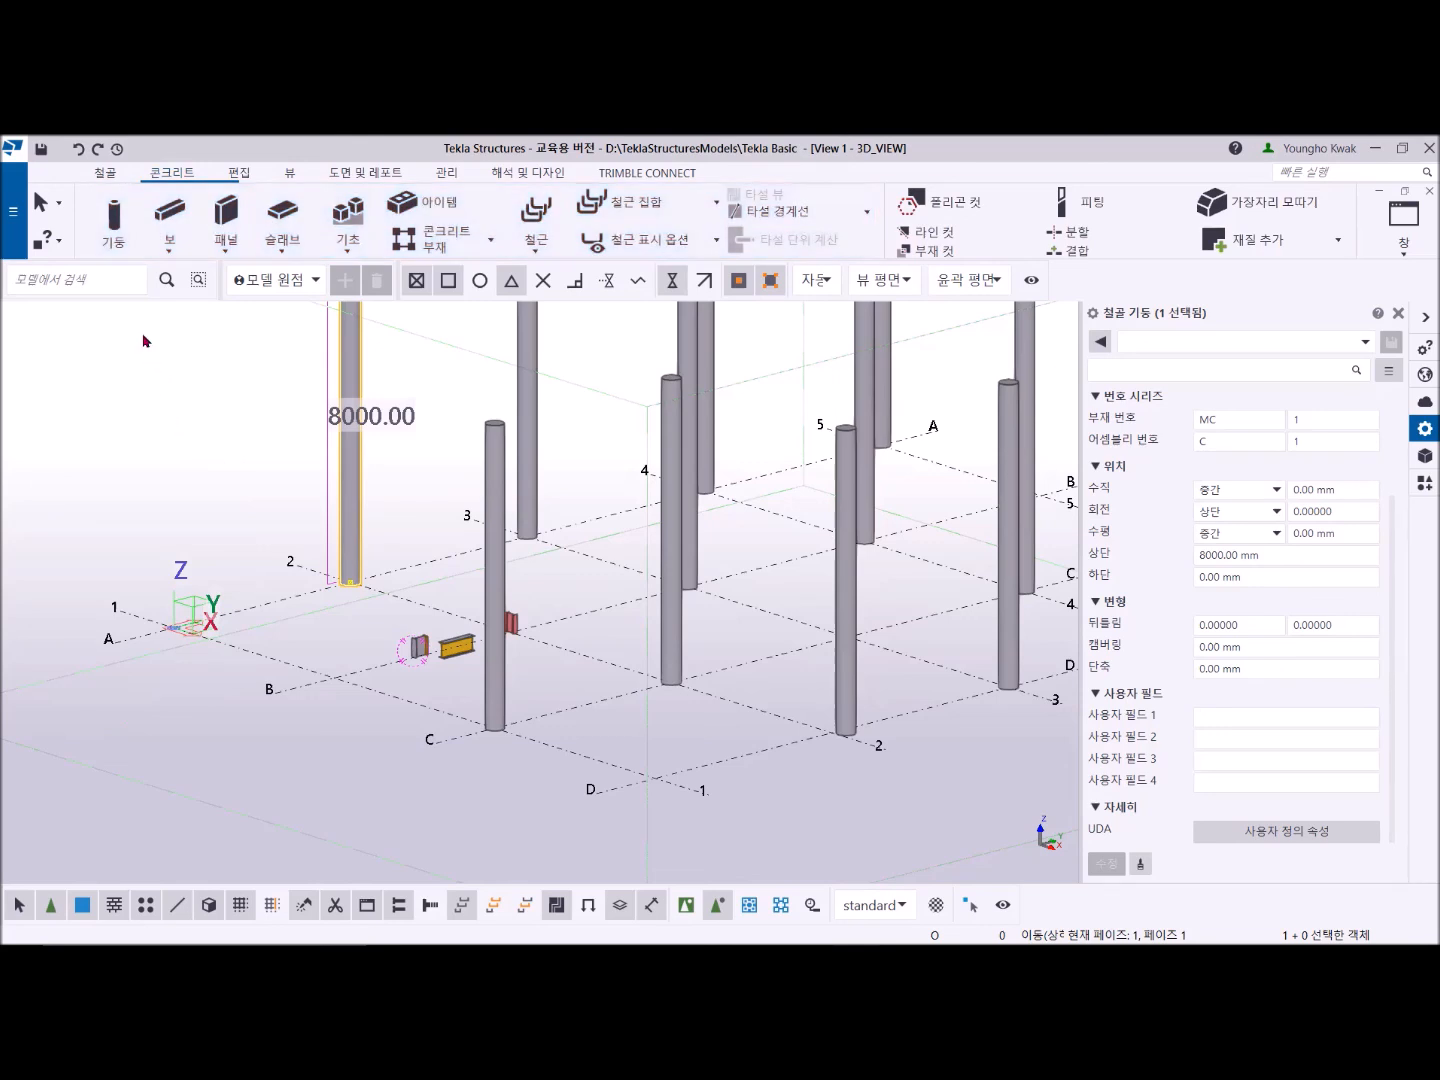
pyautogui.click(114, 219)
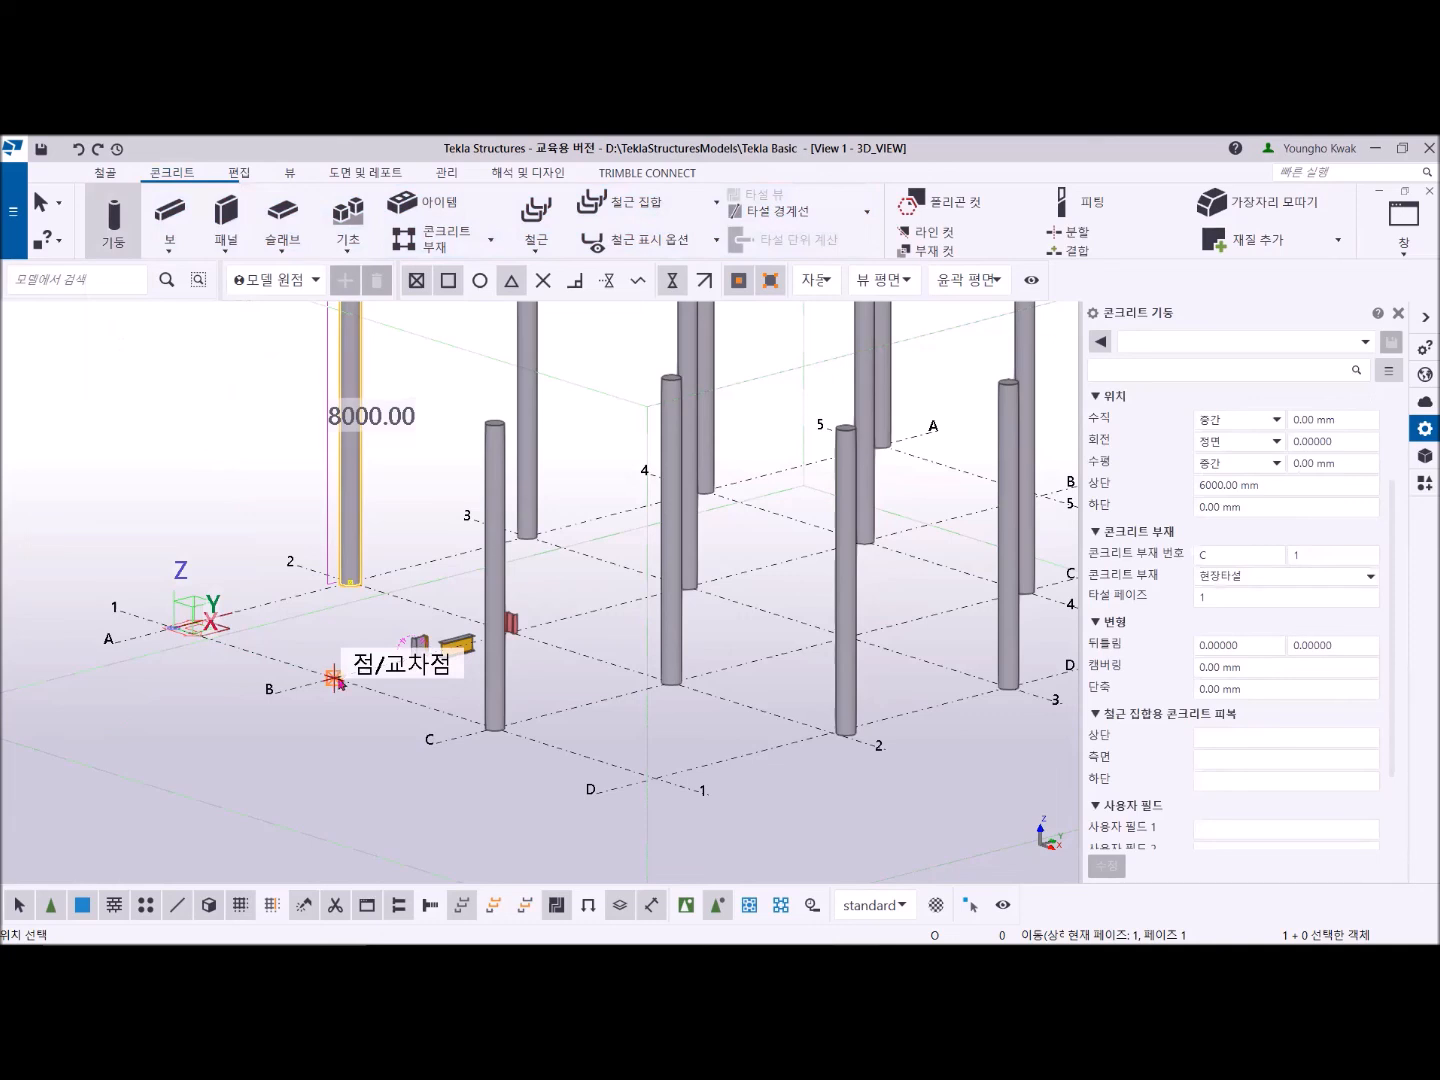
pyautogui.click(334, 679)
pyautogui.rightClick(228, 492)
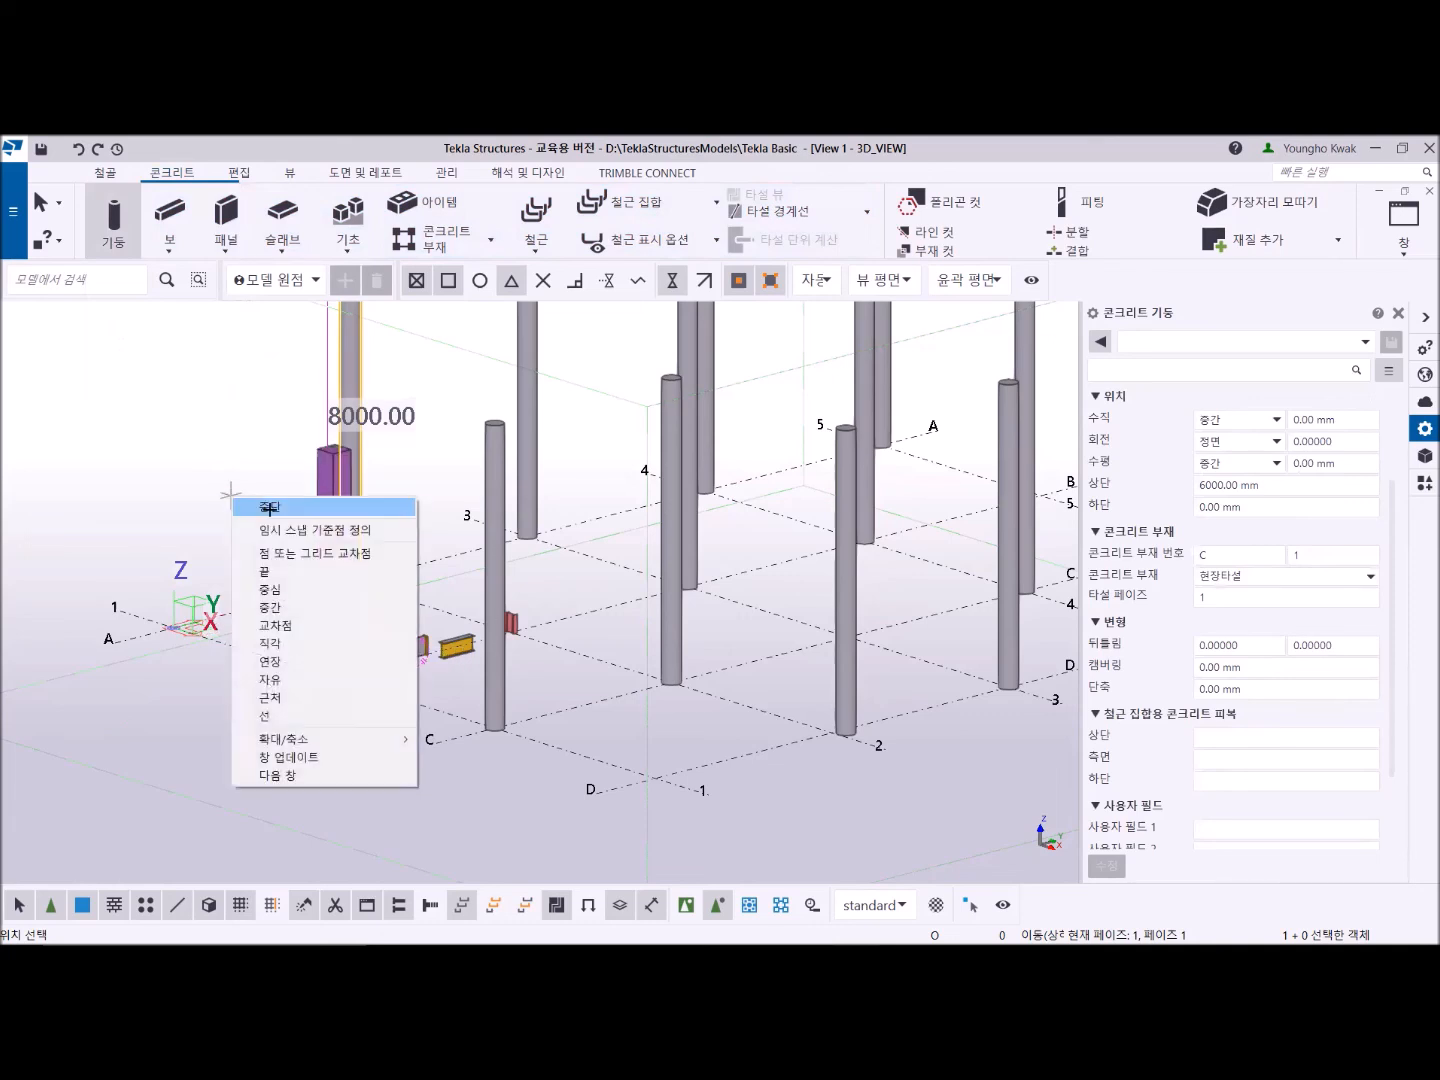
pyautogui.click(268, 509)
# Step: Select the new concrete column at grid B-1 and choose 프리캐스트 as its 콘크리트 부재 type
pyautogui.keyDown('ctrl'); pyautogui.moveTo(287, 615); pyautogui.dragTo(551, 622, button='middle'); pyautogui.keyUp('ctrl')
pyautogui.scroll(5, 540, 620)
pyautogui.scroll(3, 502, 699)
pyautogui.scroll(-5, 526, 655)
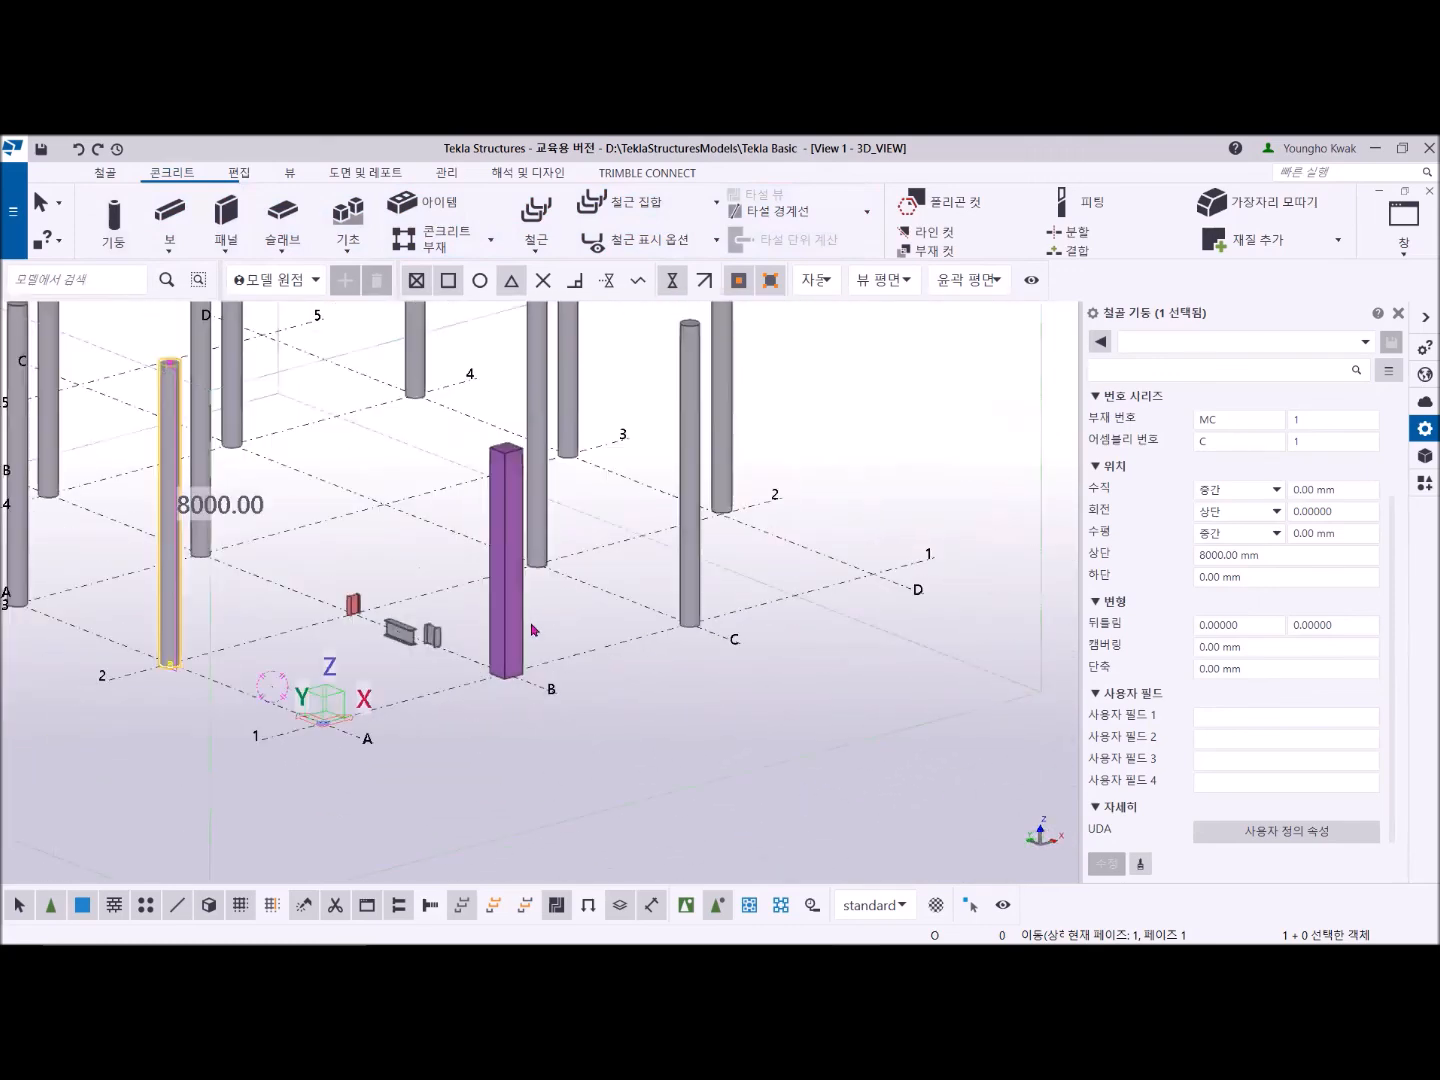
pyautogui.click(511, 603)
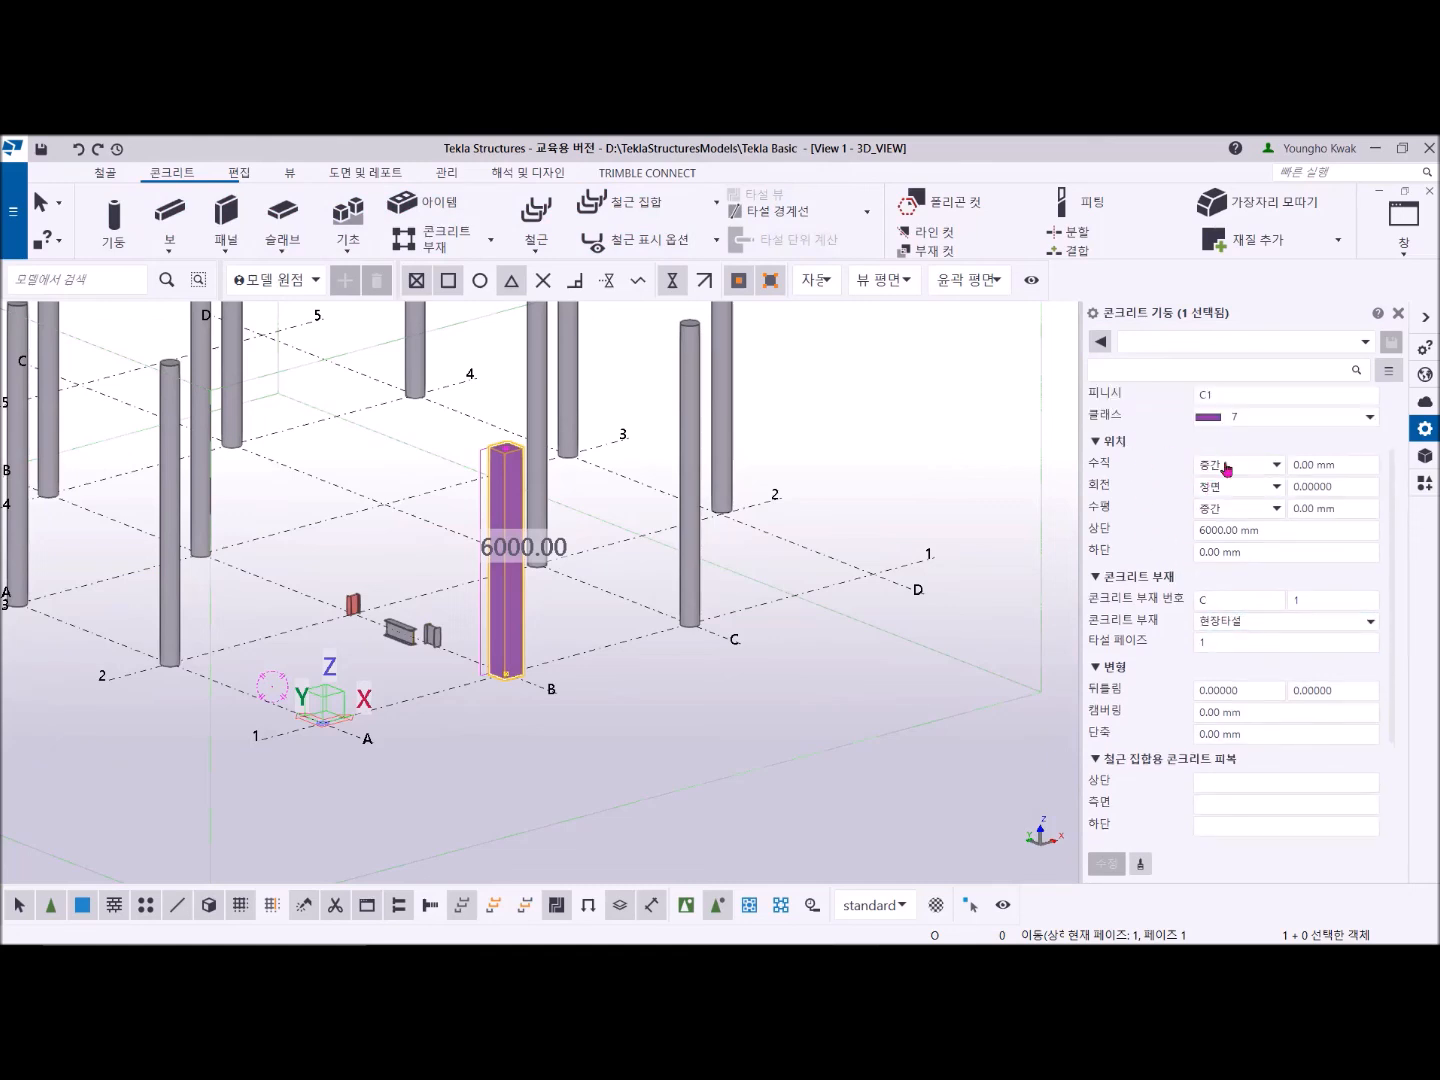
pyautogui.scroll(-1, 1174, 554)
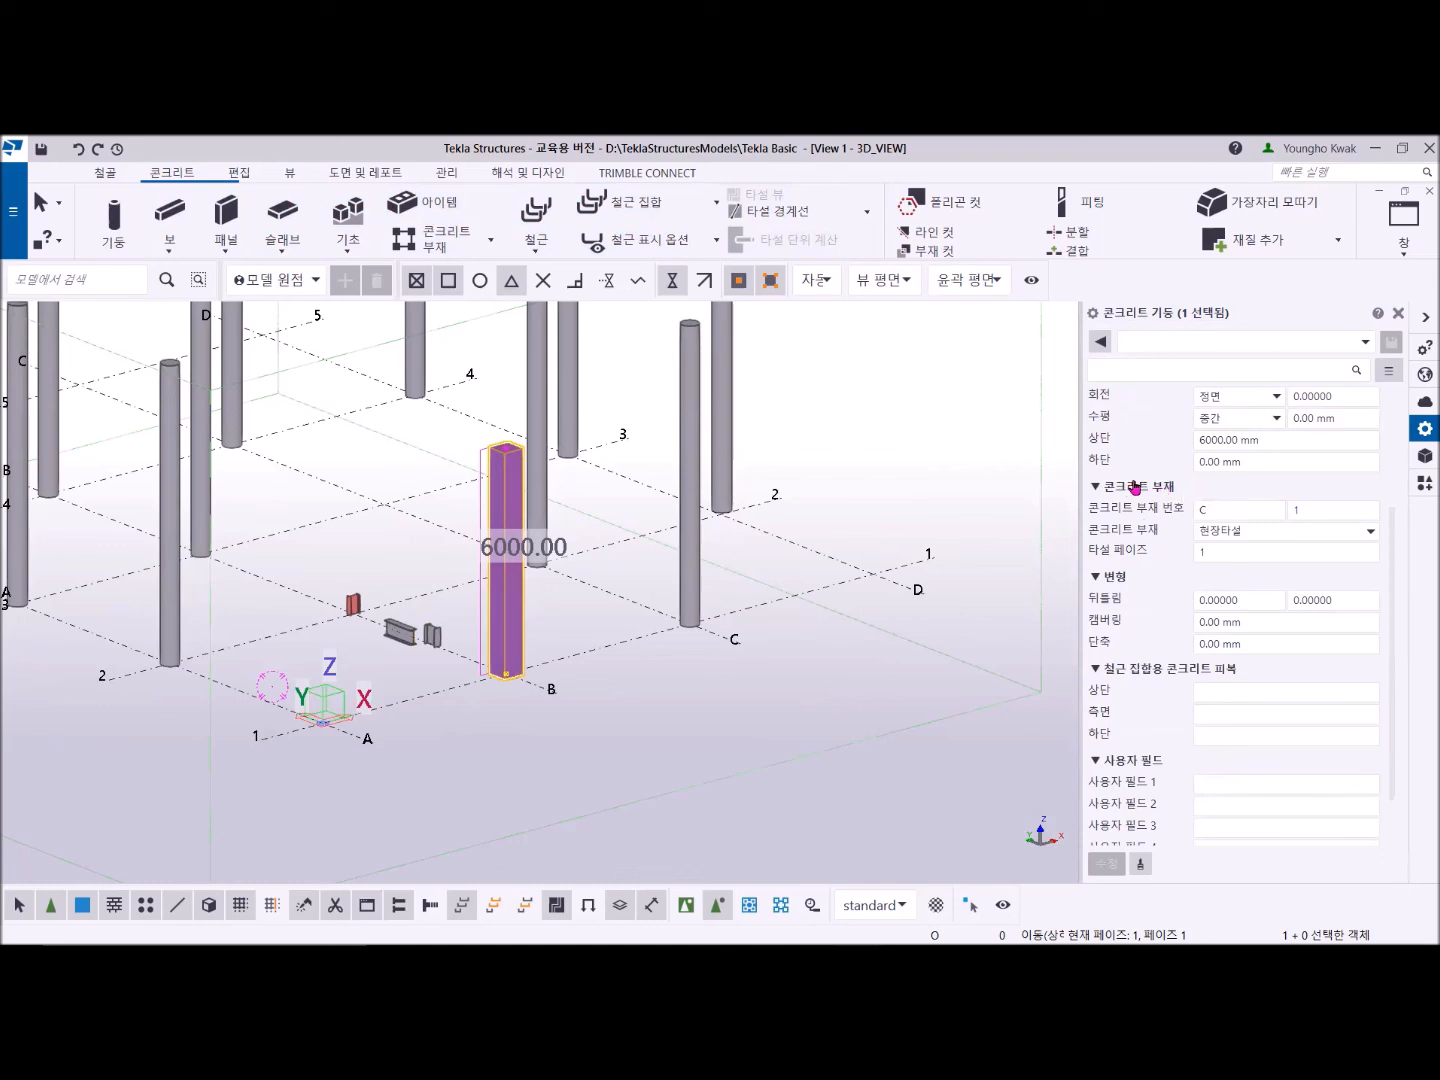
pyautogui.click(1201, 509)
pyautogui.click(1369, 536)
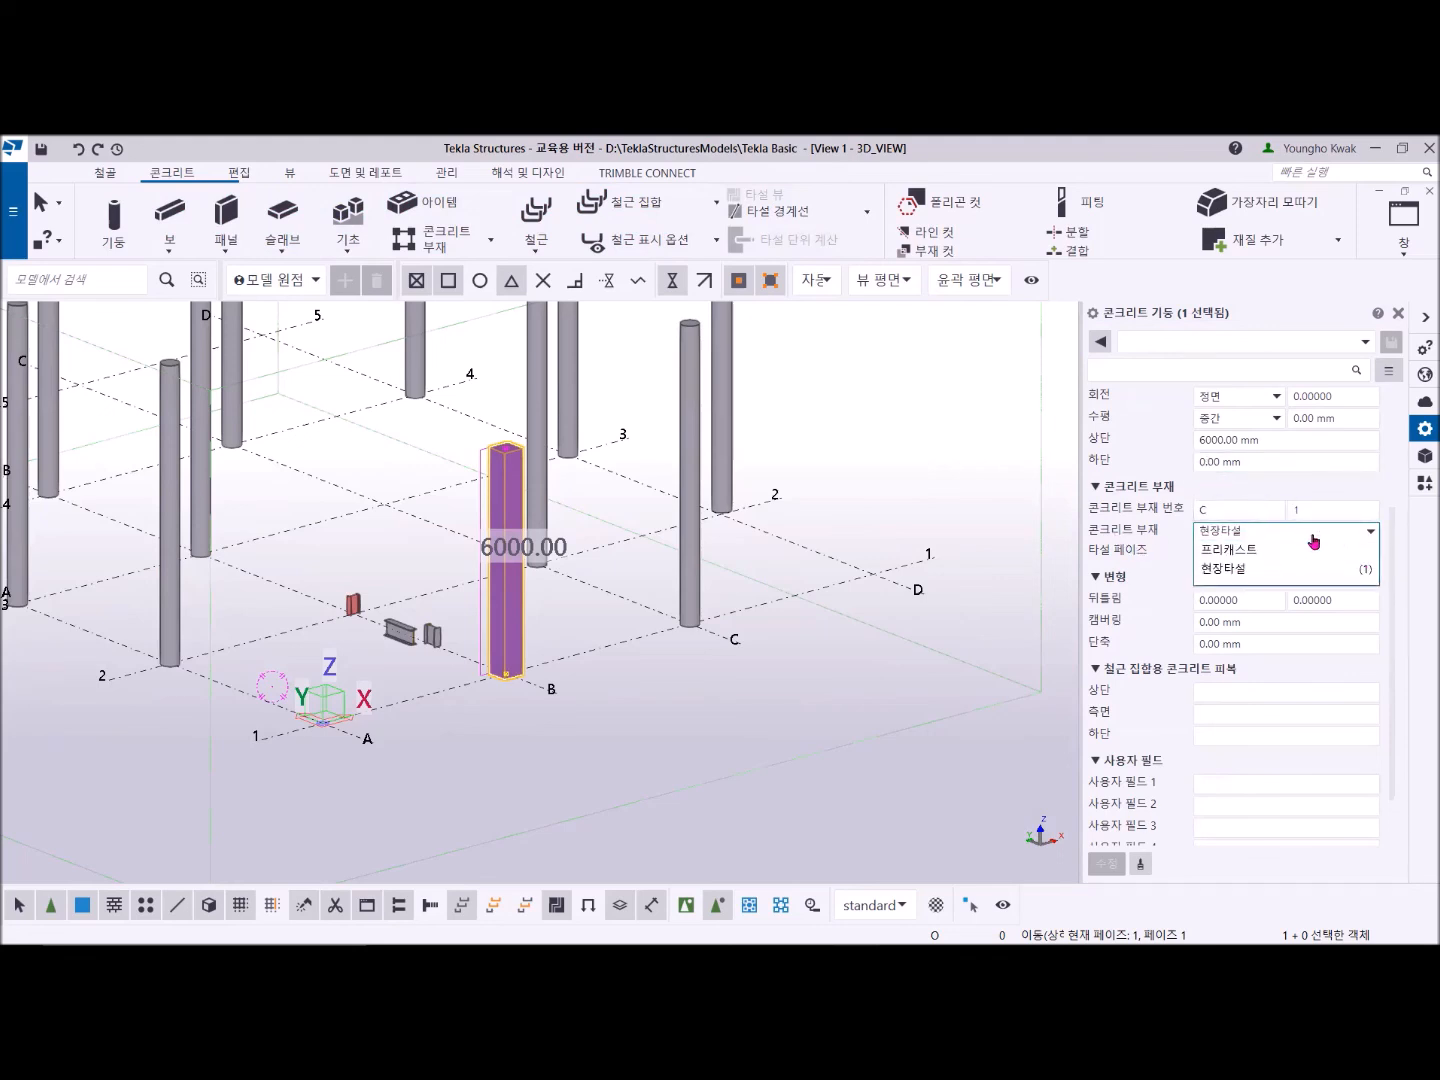
pyautogui.click(1249, 551)
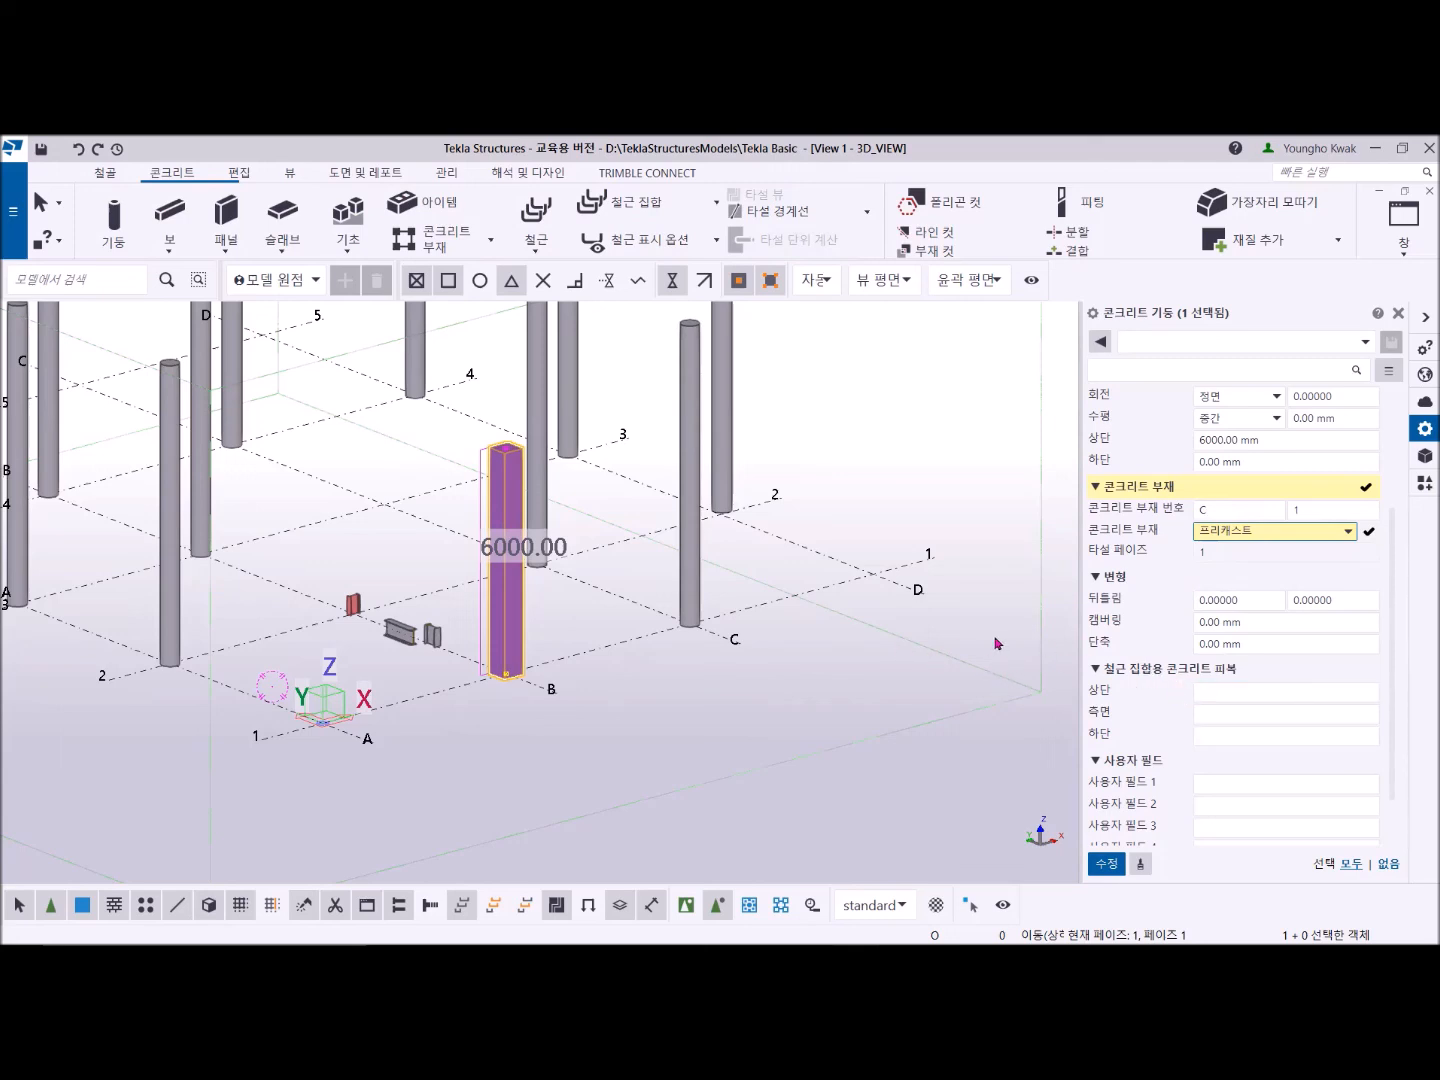
# Step: Review the concrete column's remaining properties, including the rebar cover (철근 집합용 콘크리트 피복) and user fields
pyautogui.scroll(2, 997, 644)
pyautogui.scroll(-1, 1166, 767)
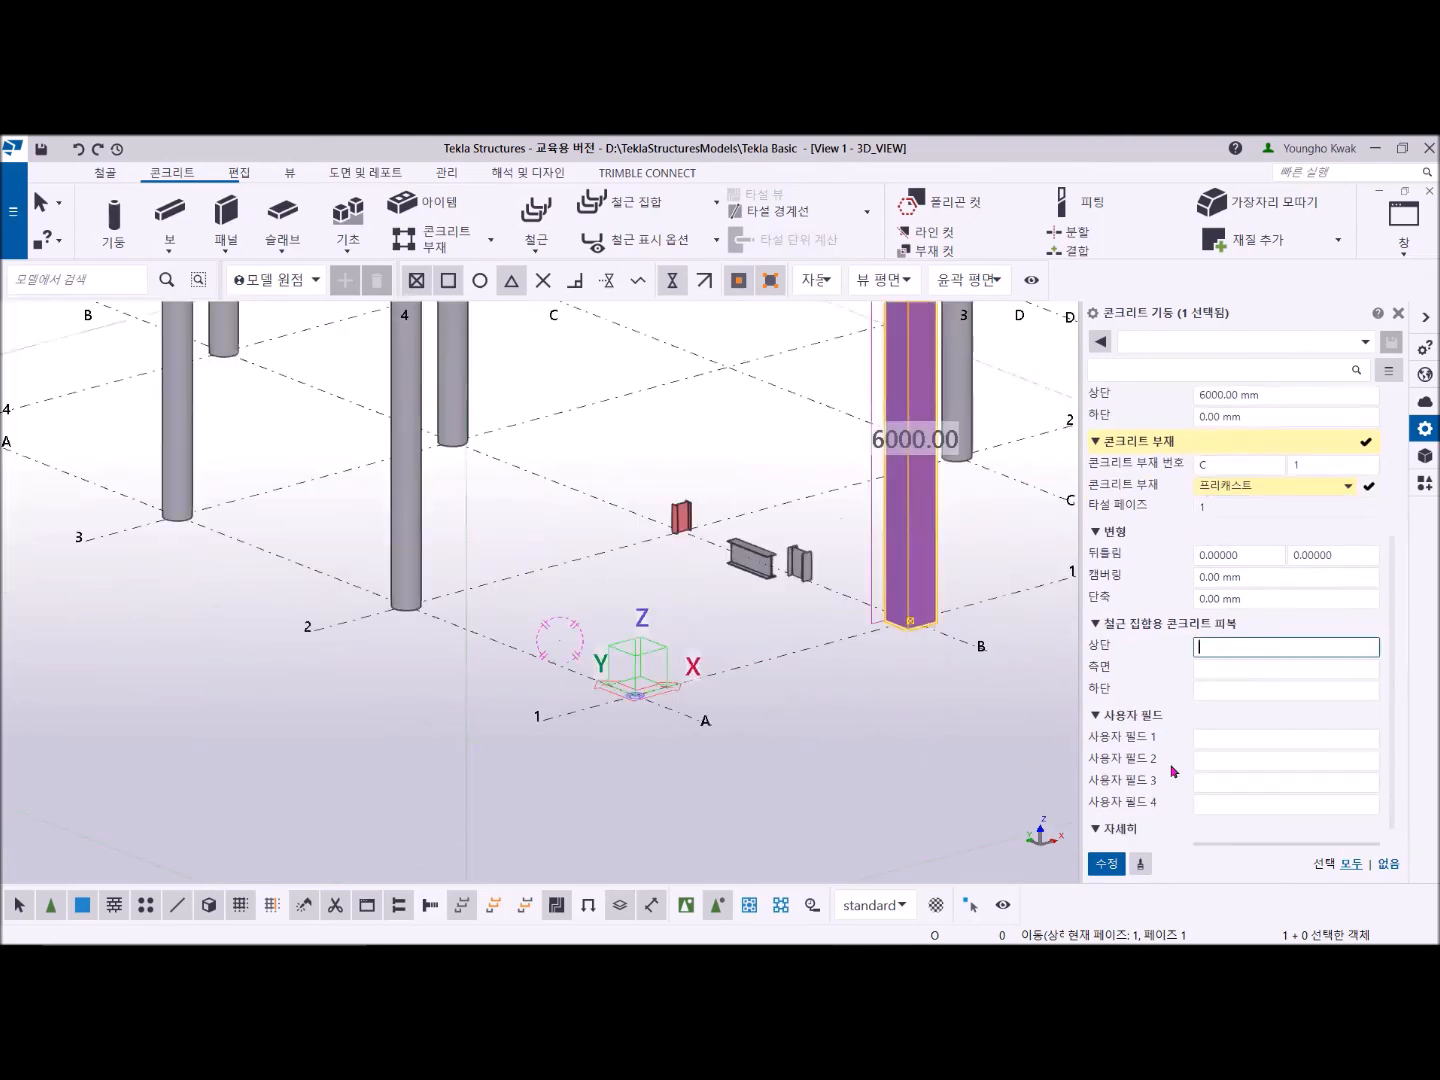
pyautogui.scroll(-1, 1166, 765)
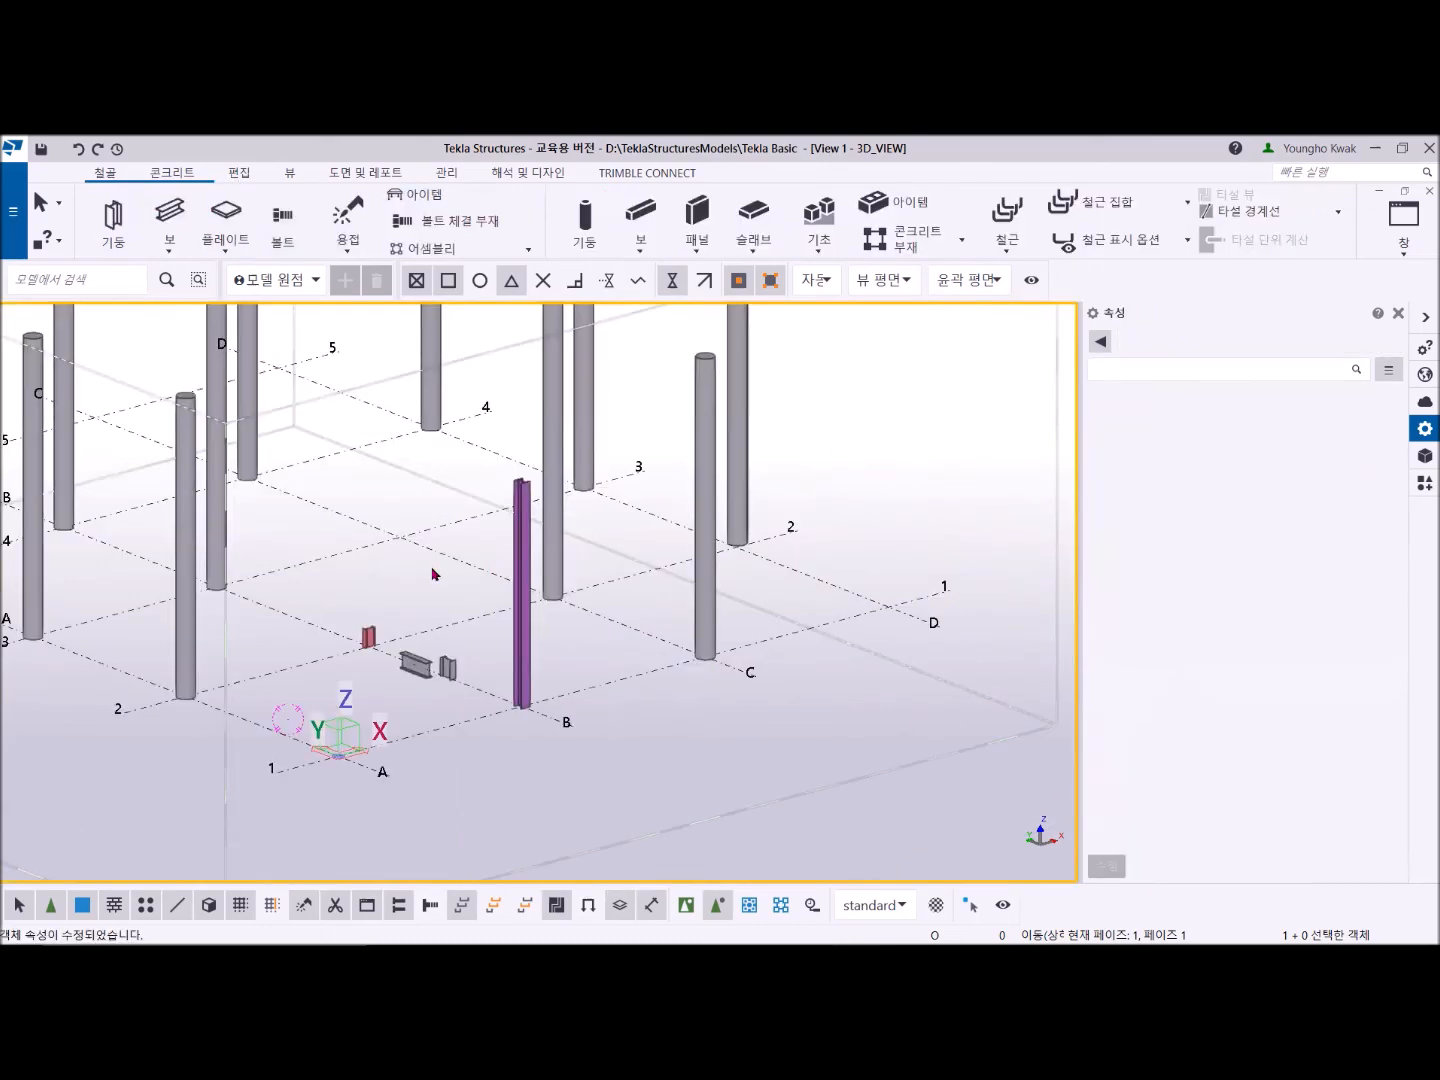
pyautogui.scroll(2, 601, 605)
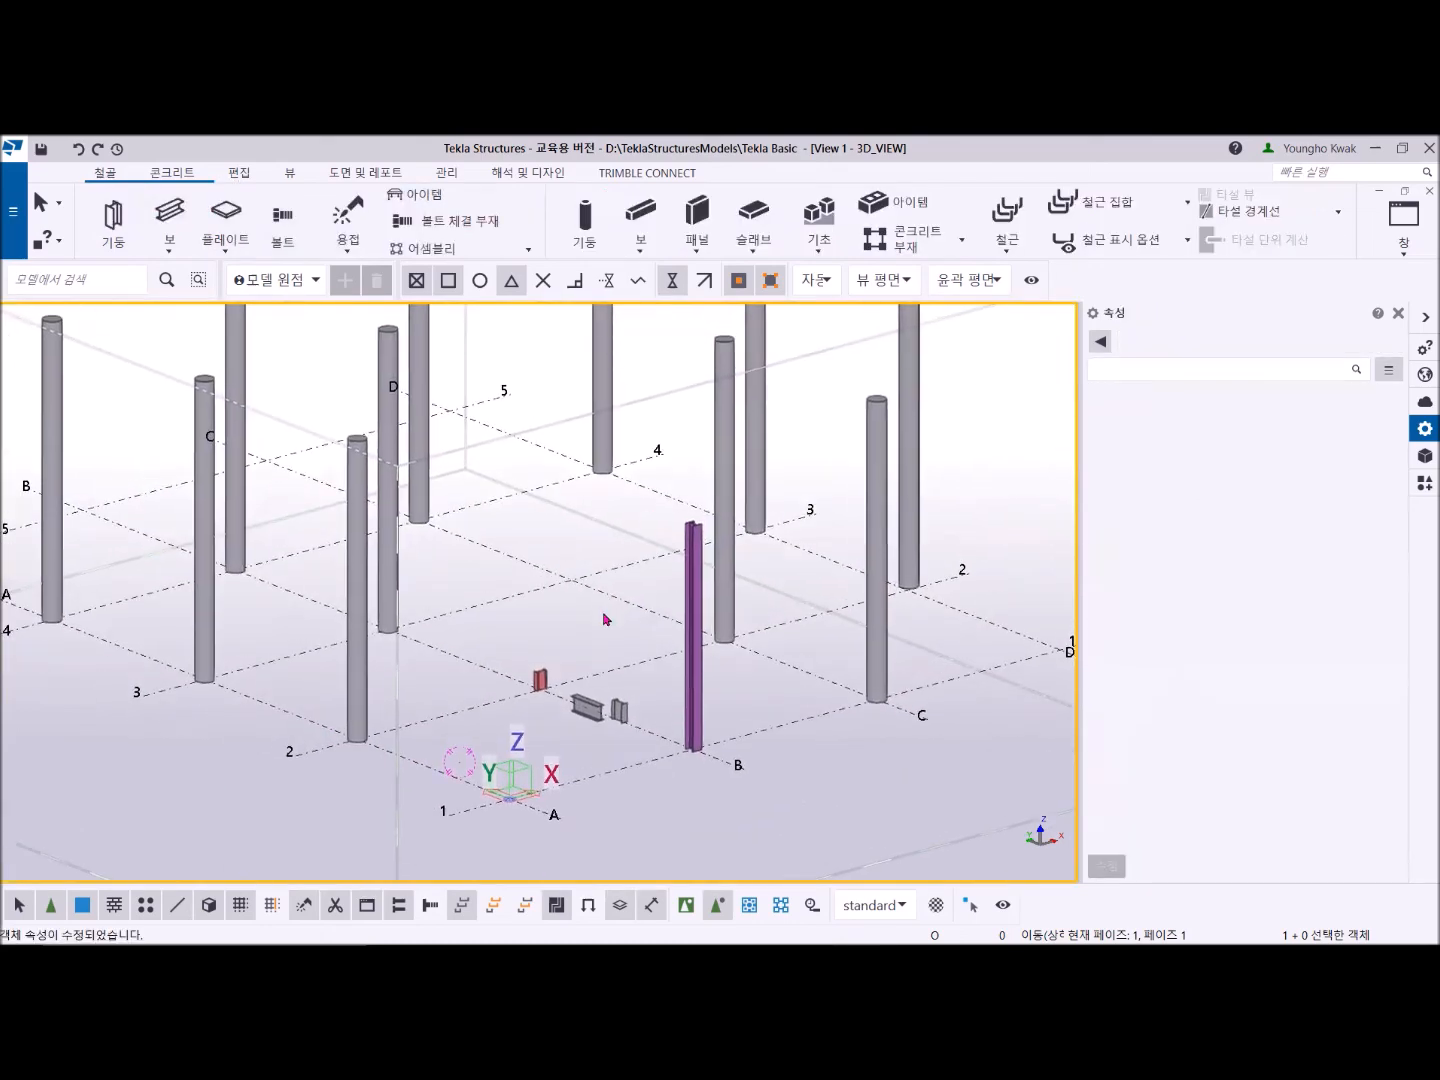